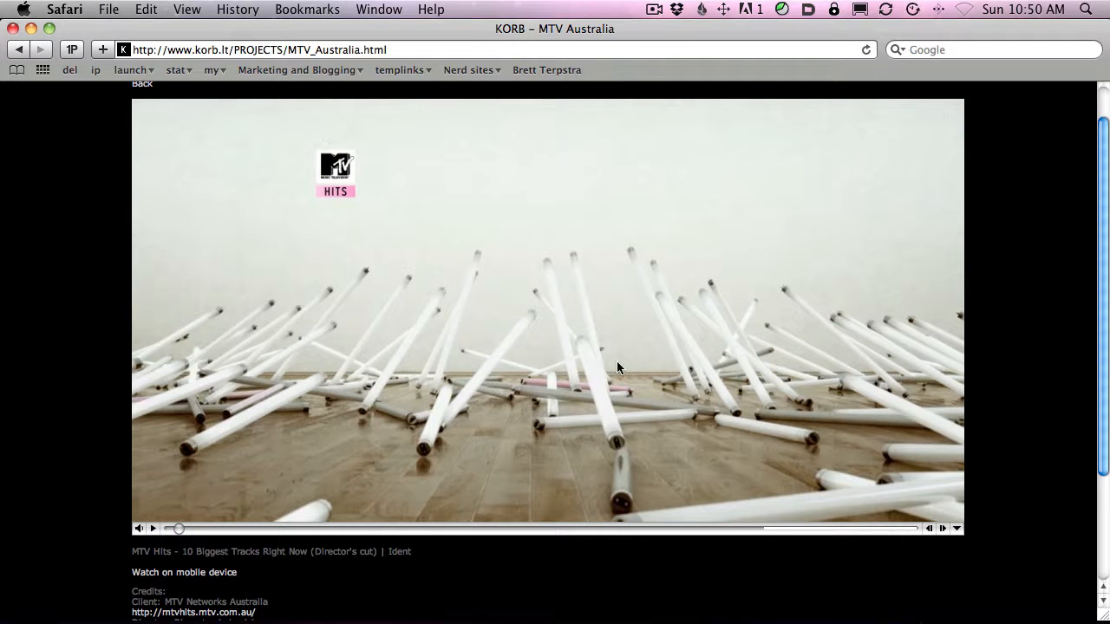
Scrub through the MTV Hits reference video to examine the shape and ends of the scattered light tubes.
mouse_move(183, 528)
left_mouse_down()
mouse_move(315, 529)
mouse_move(174, 529)
mouse_move(248, 528)
mouse_move(174, 524)
mouse_move(184, 526)
left_mouse_up()
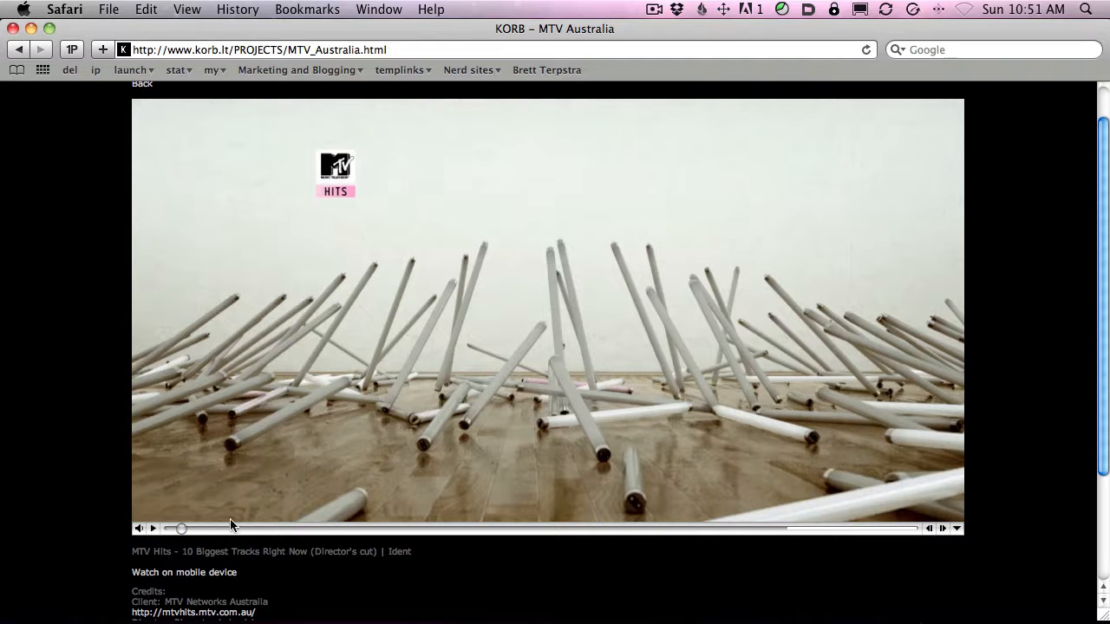
left_click_drag(189, 531, 216, 533)
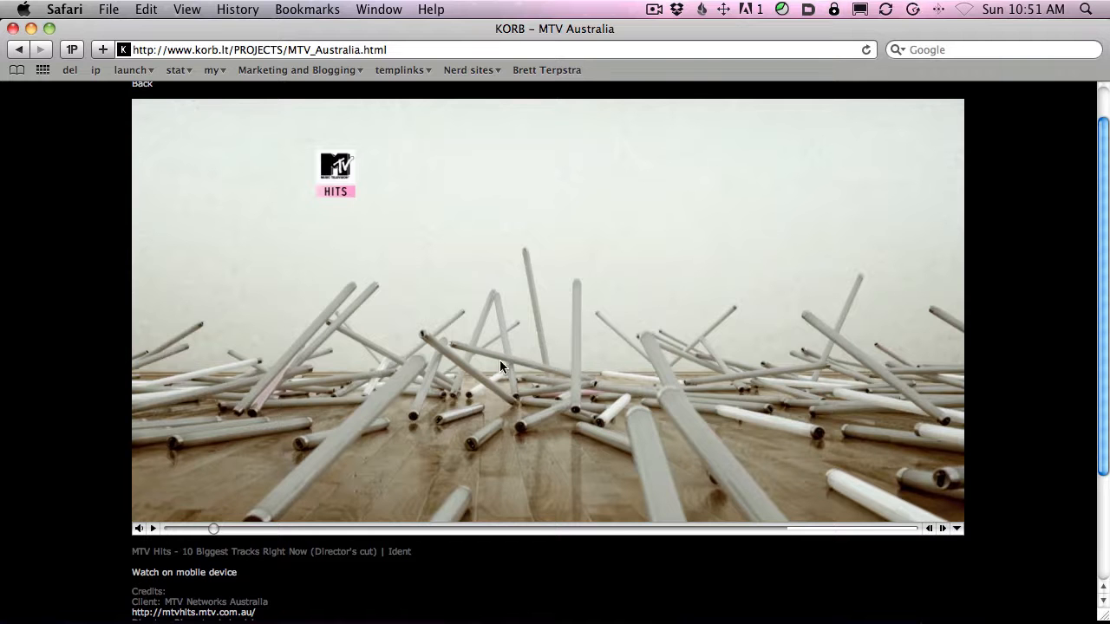
left_click_drag(205, 535, 271, 531)
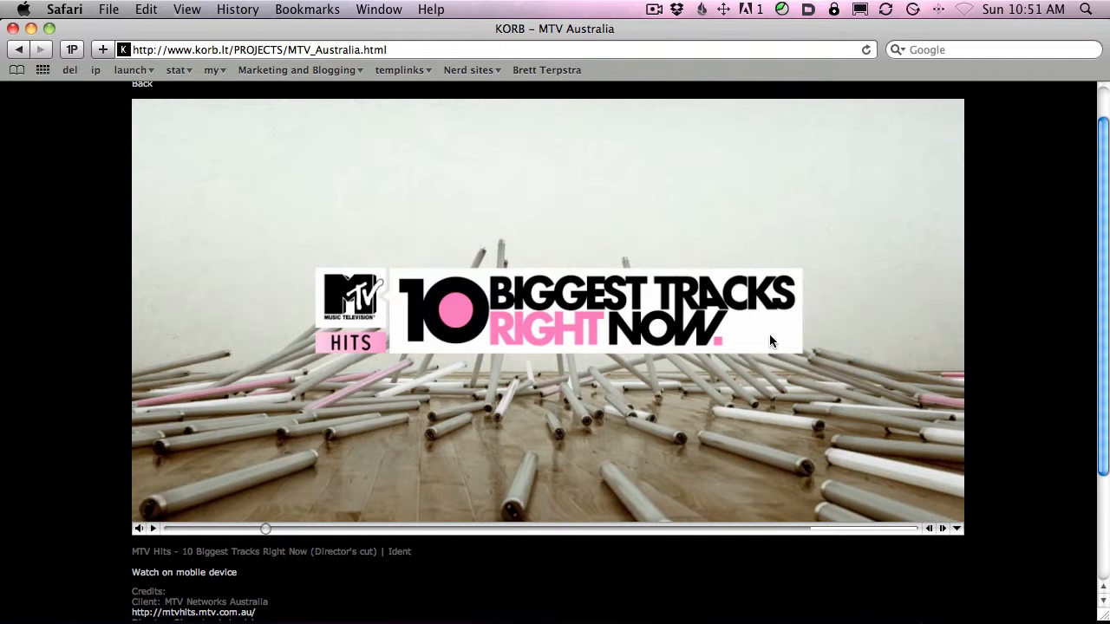
Switch to CINEMA 4D, add a Cylinder primitive and set its orientation to -Z.
key("super+Tab")
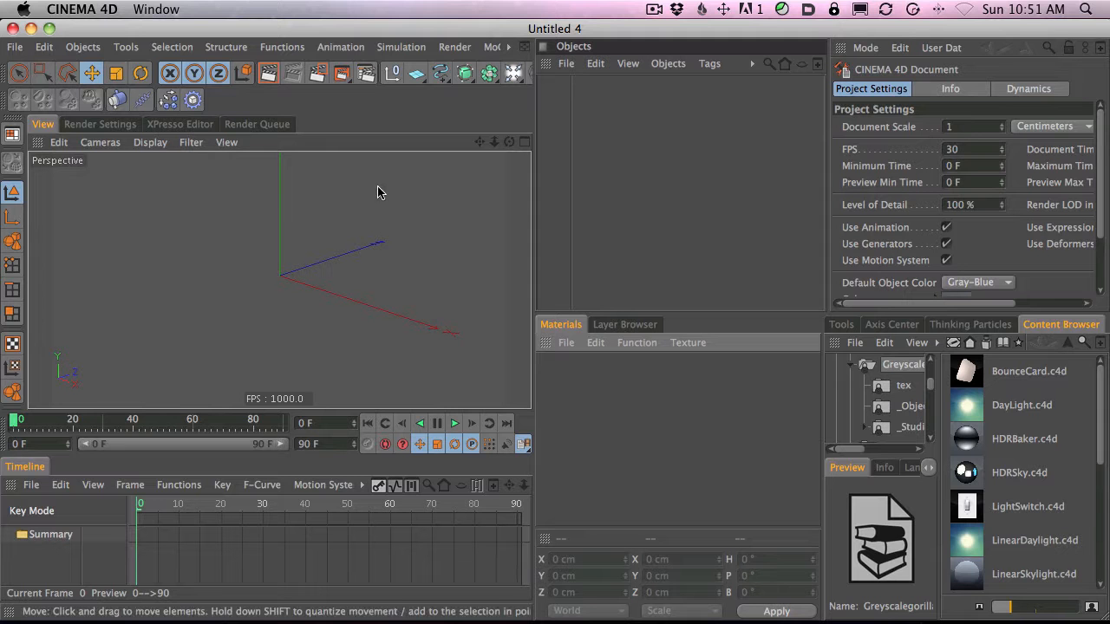
left_click(419, 74)
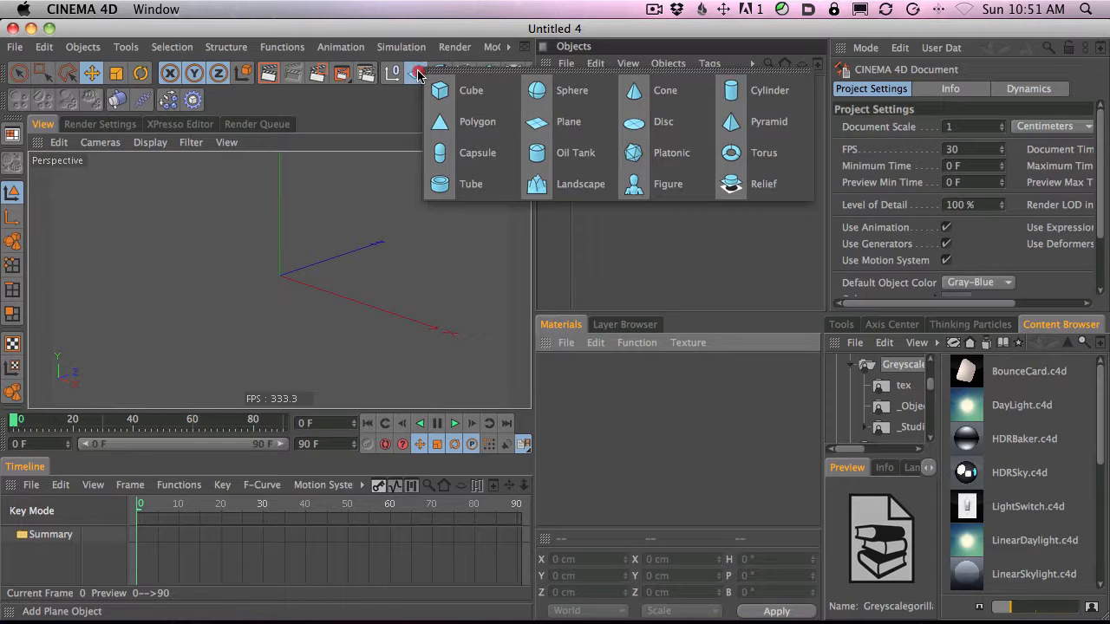
left_click(744, 93)
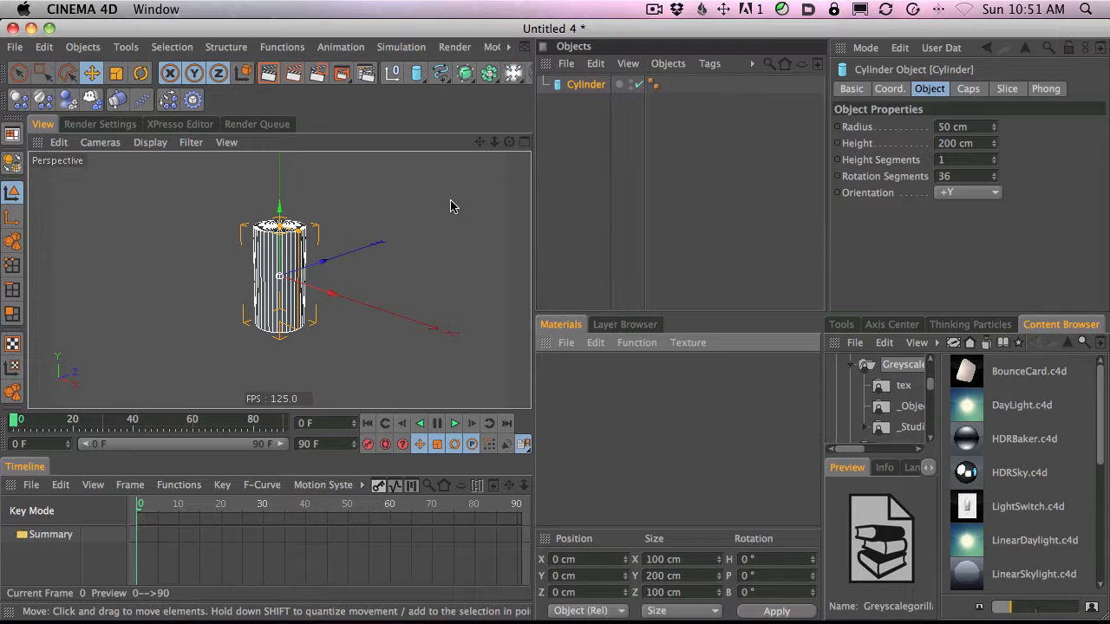
key("2")
left_click_drag(452, 206, 379, 248)
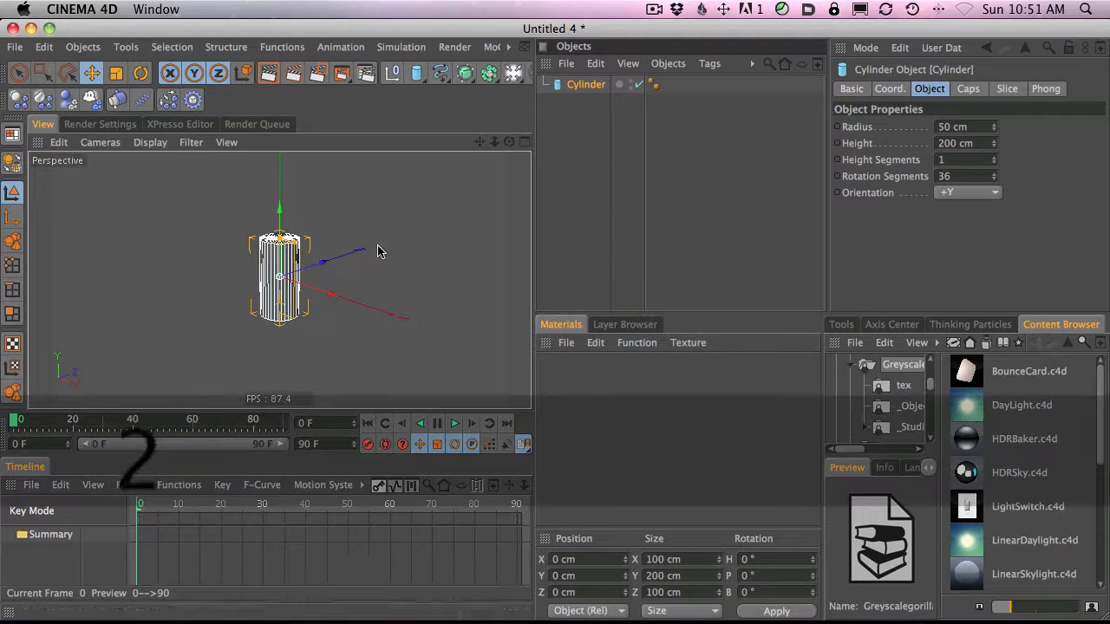
left_click(959, 192)
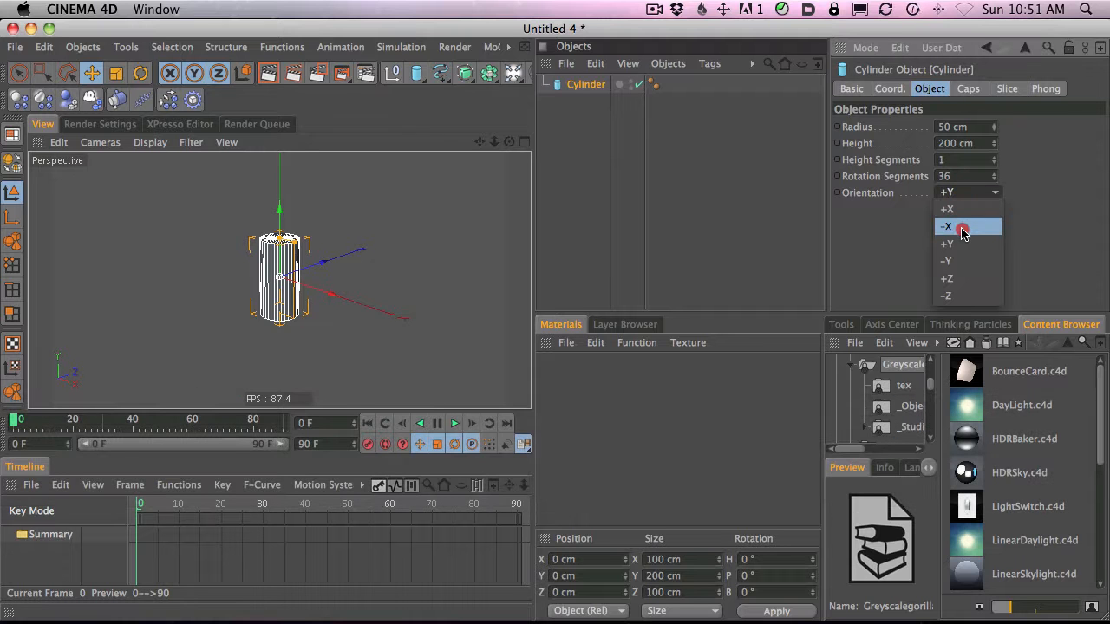
left_click(954, 295)
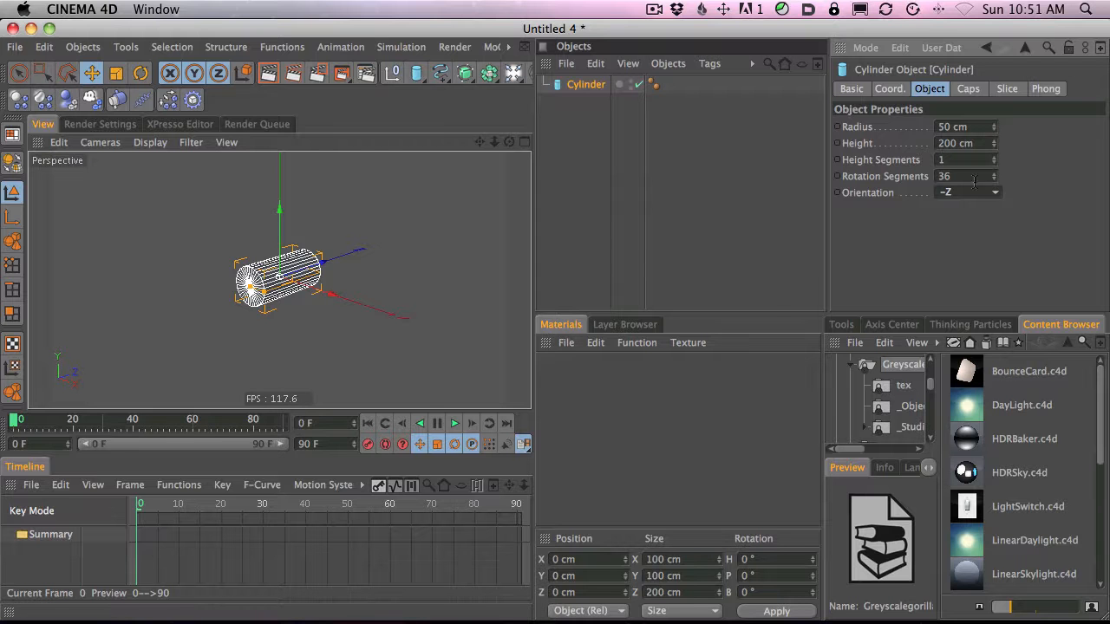
Slim the cylinder into a long tube by reducing its radius to 4 cm.
key("2")
left_click_drag(419, 320, 639, 270)
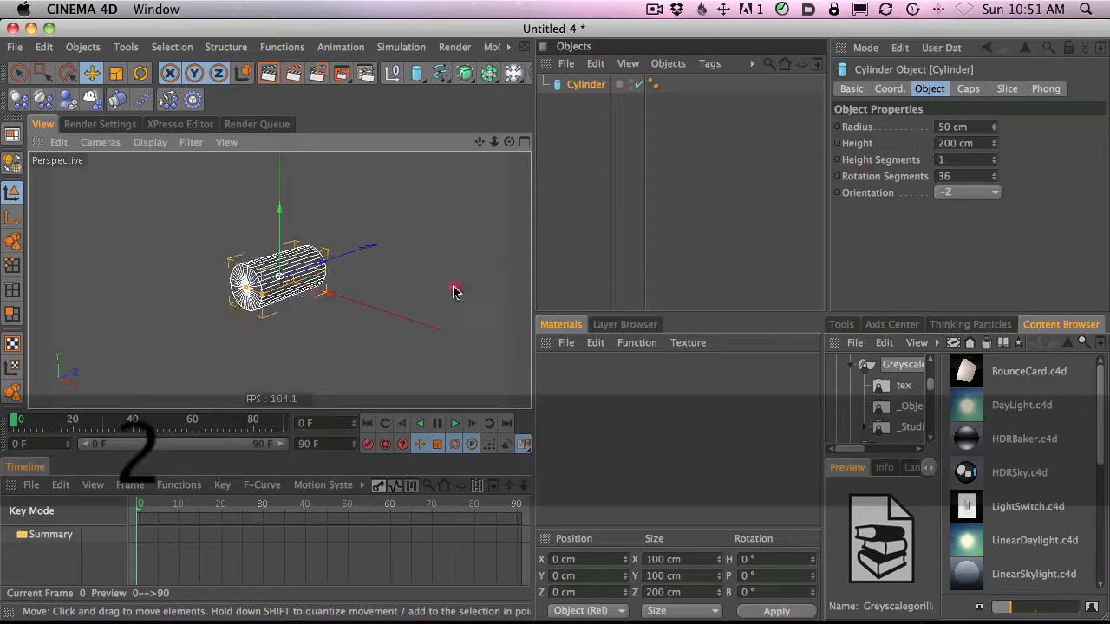
left_click_drag(259, 301, 971, 121)
key("2")
left_click_drag(324, 307, 620, 361)
key("3")
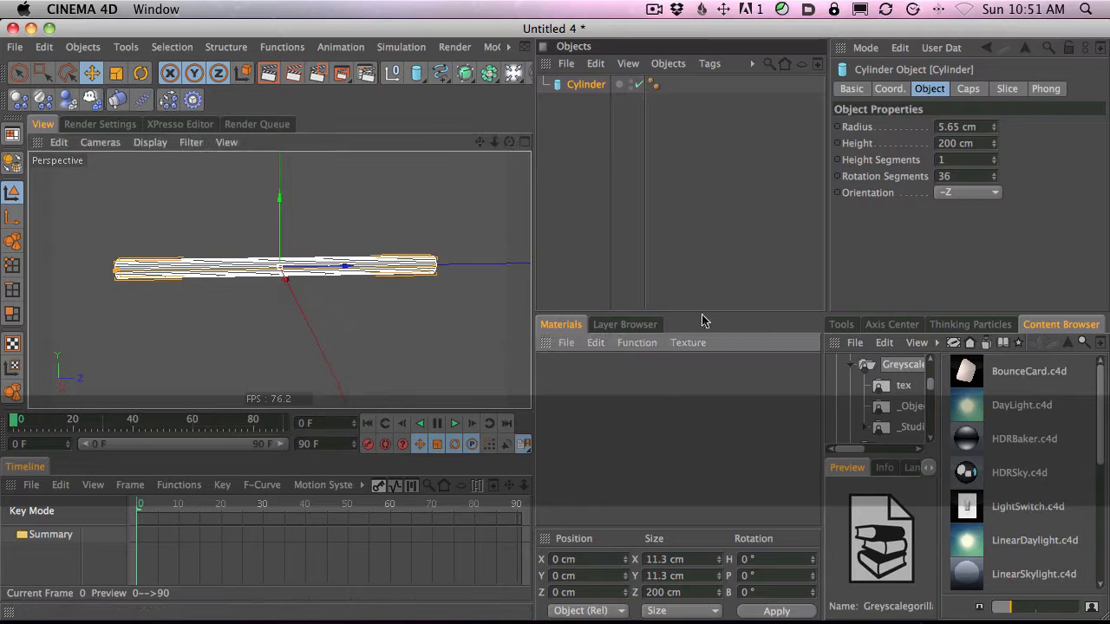
left_click_drag(993, 130, 995, 133)
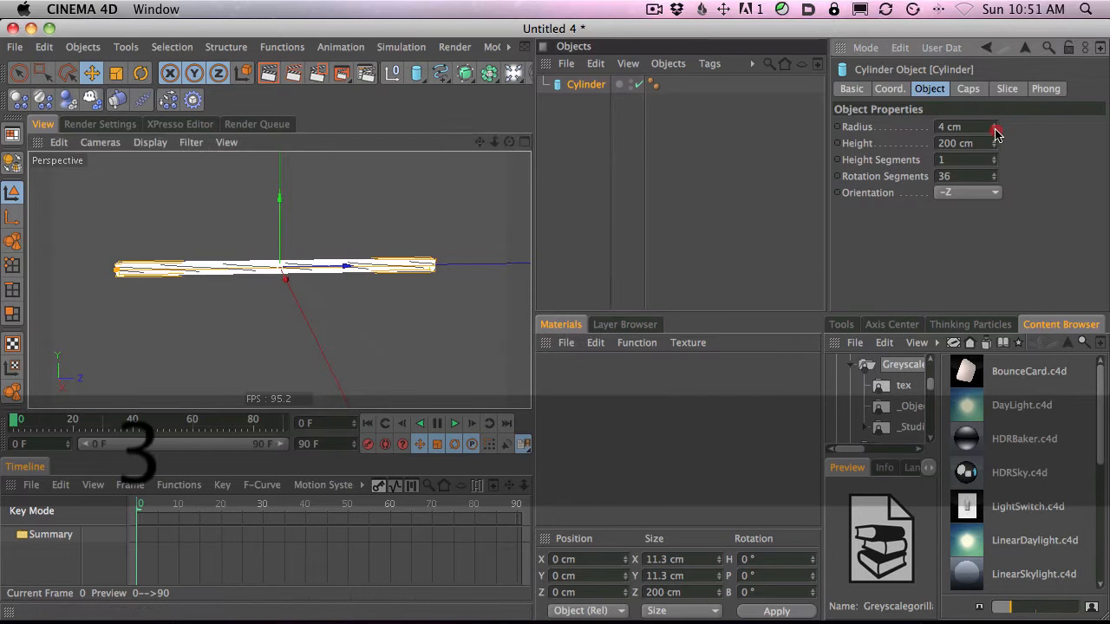
left_click(471, 272)
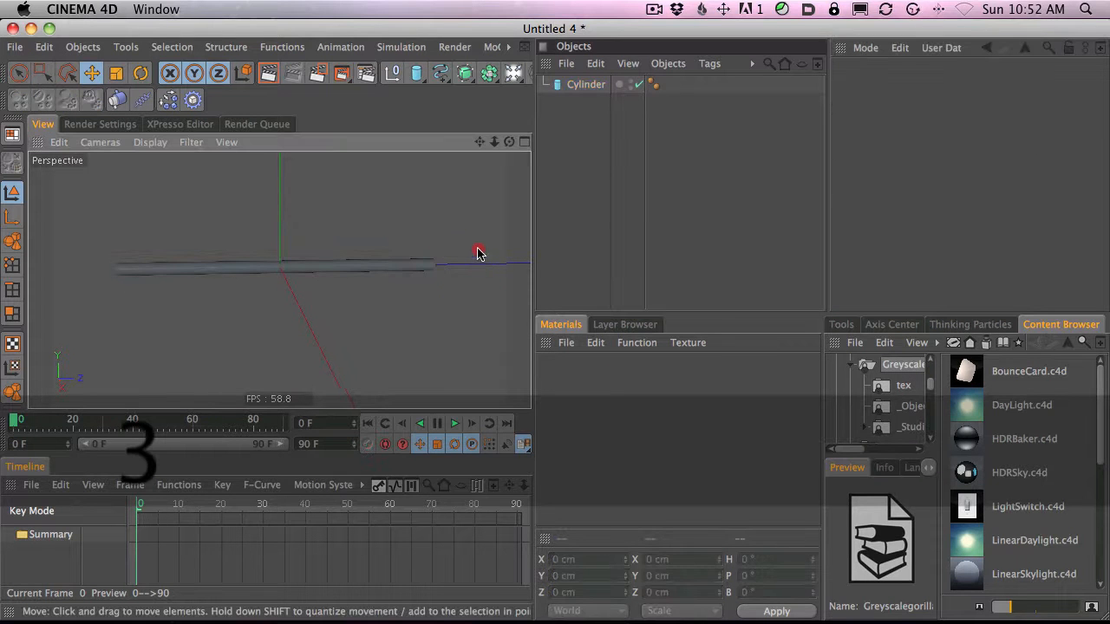
Duplicate the tube cylinder and give the copy a radius of 5 cm and a height of 11 cm.
left_click(588, 86)
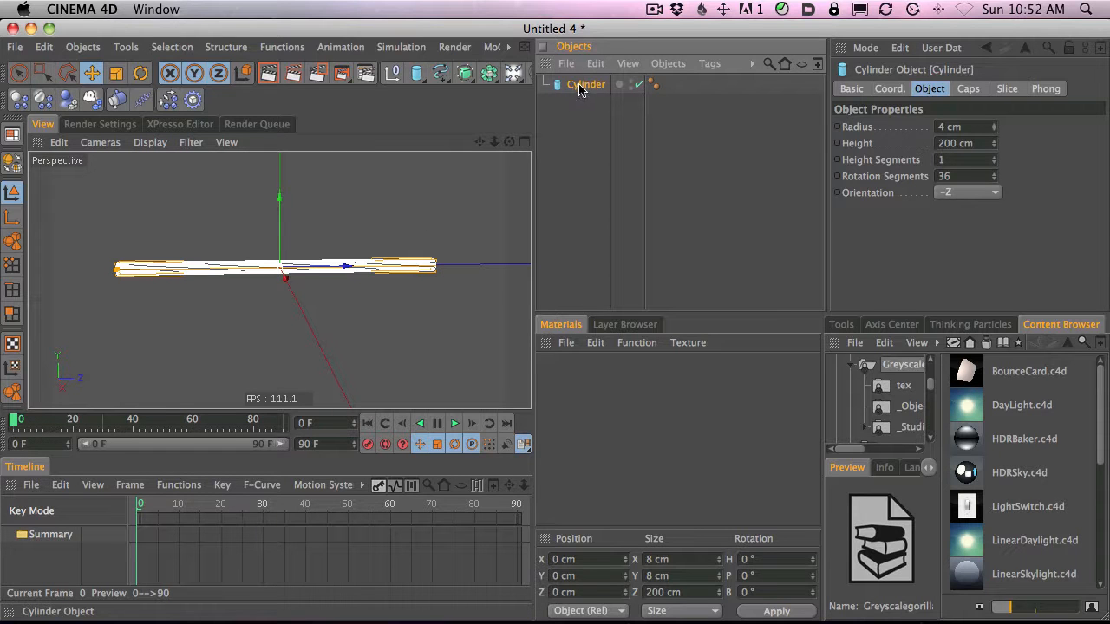
key("super+v")
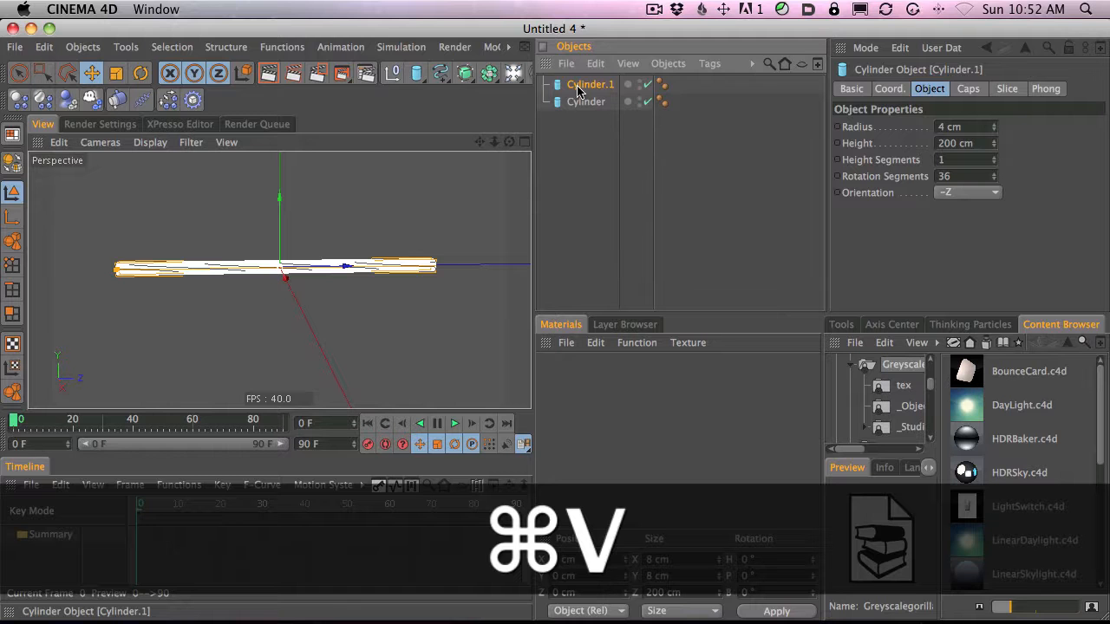
left_click(978, 128)
type("5")
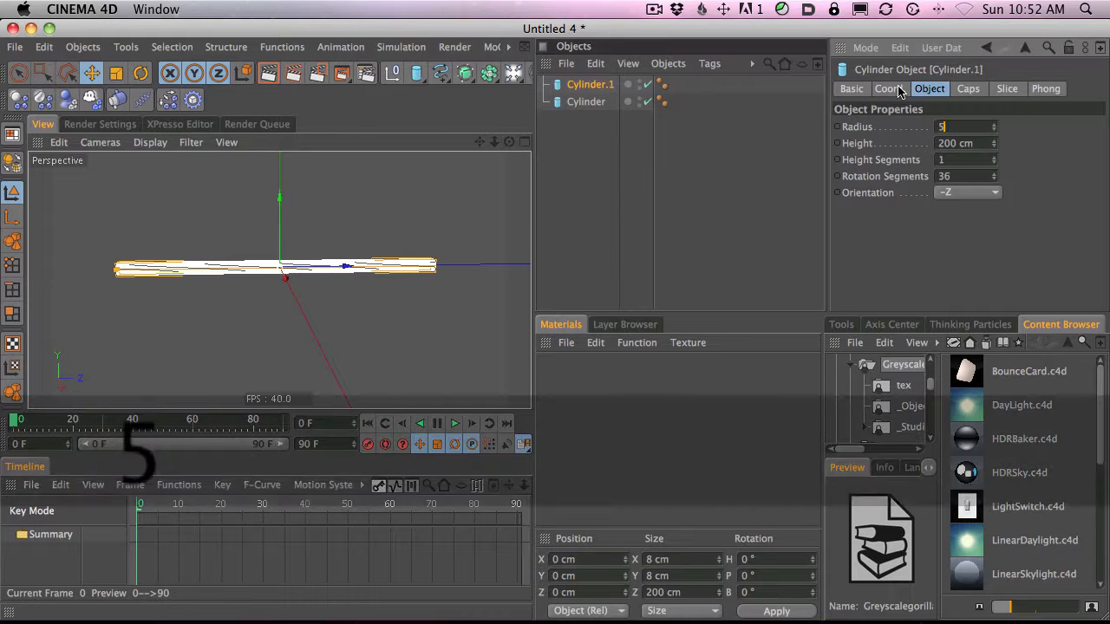
key("Return")
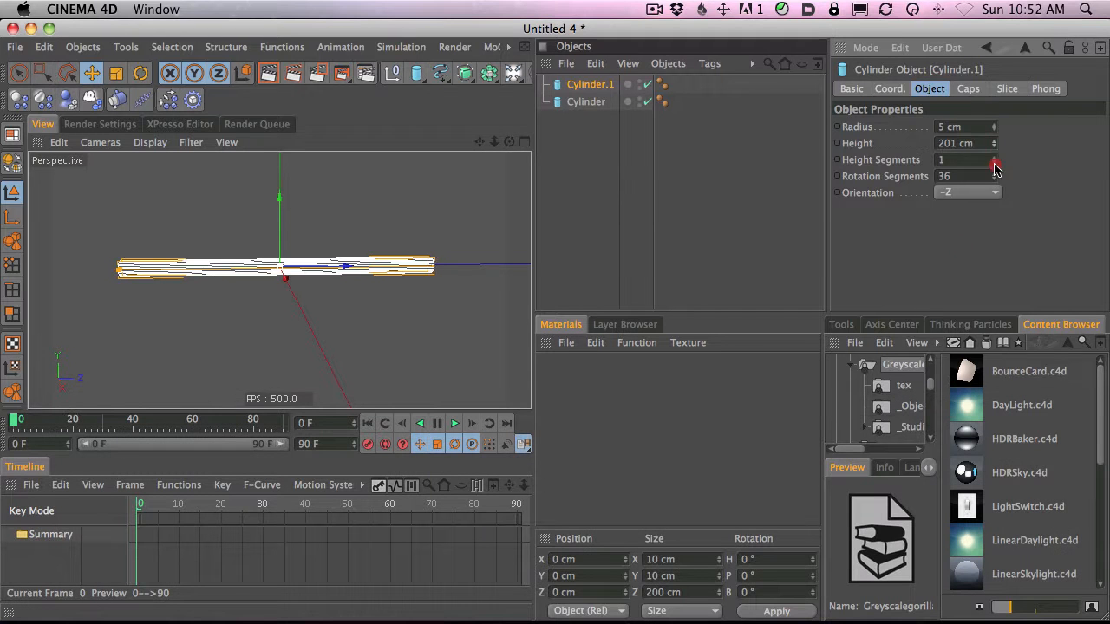
left_click_drag(995, 167, 933, 311)
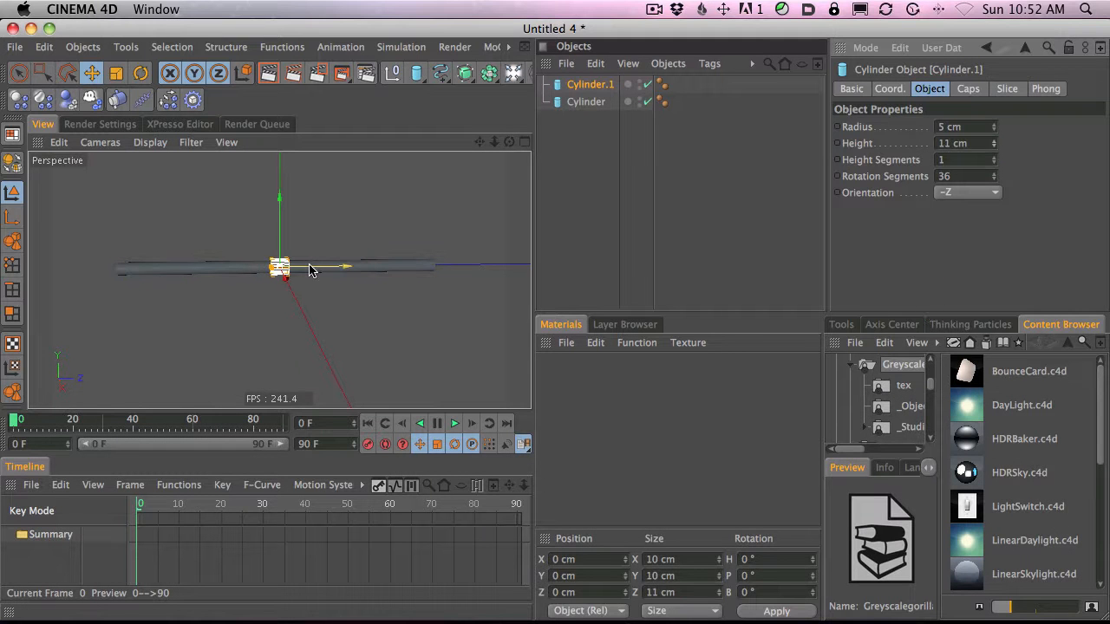
Move the short cylinder along Z to the far end of the tube, at about 97.6 cm.
left_click_drag(302, 270, 466, 283)
key("2")
left_click_drag(414, 339, 660, 283)
key("1")
left_click_drag(416, 286, 153, 316)
left_click_drag(396, 319, 238, 308)
key("3")
left_click_drag(442, 265, 405, 315)
Set the end cap cylinder's radius to 4.5 cm and shorten its height to about 9.97 cm.
key("2")
key("1")
type("4.5")
key("Return")
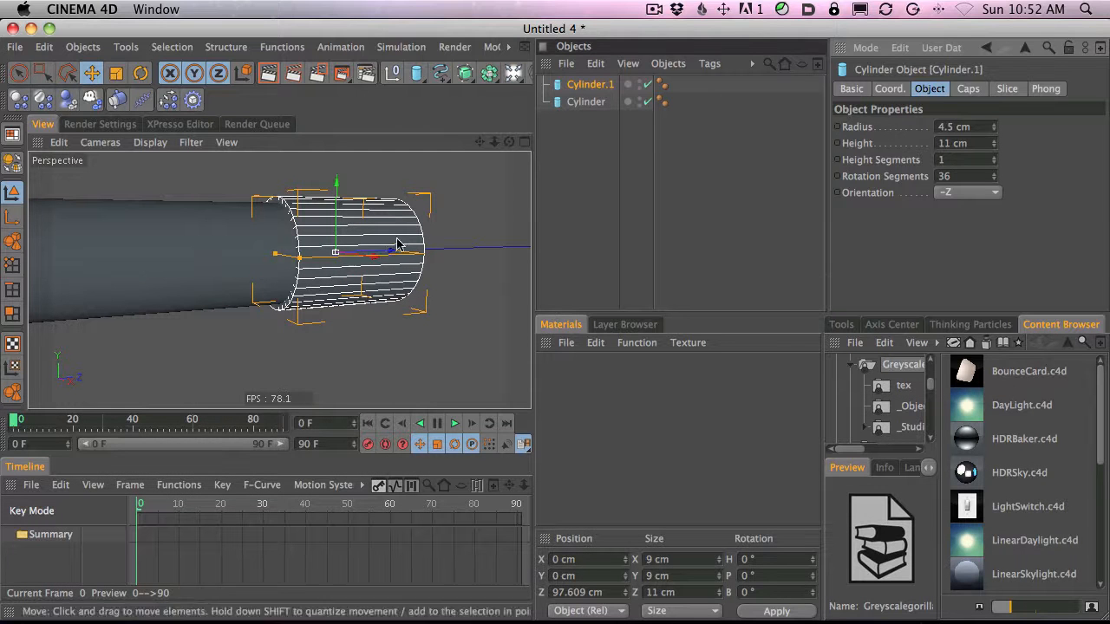
left_click_drag(301, 254, 1109, 260)
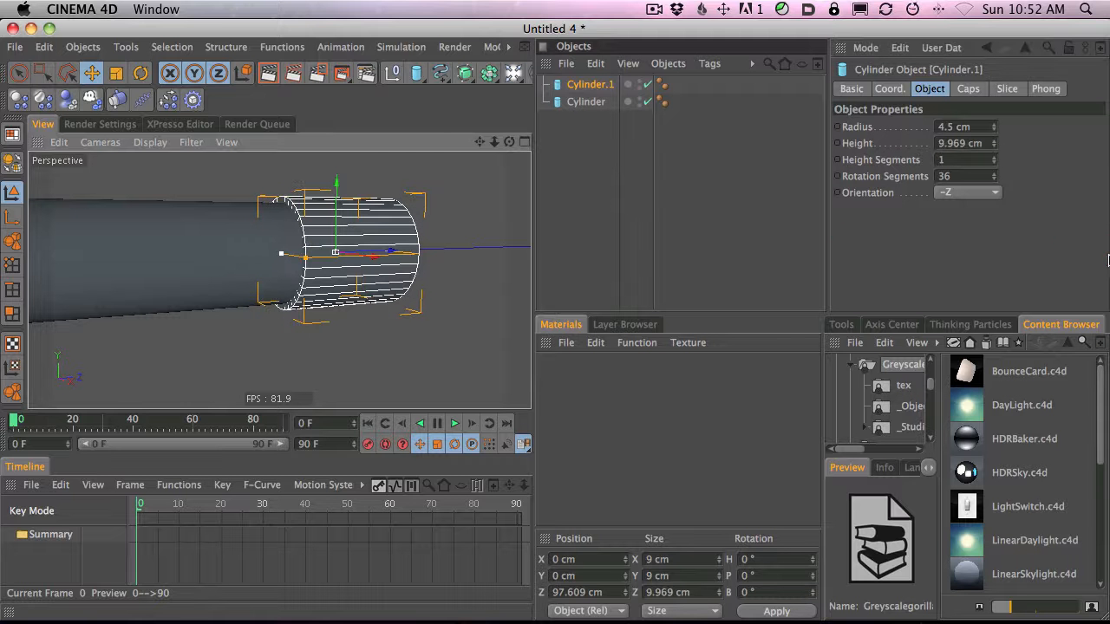
Enable the fillet on the end cap cylinder's caps and set the fillet radius to 0.5 cm.
left_click(969, 90)
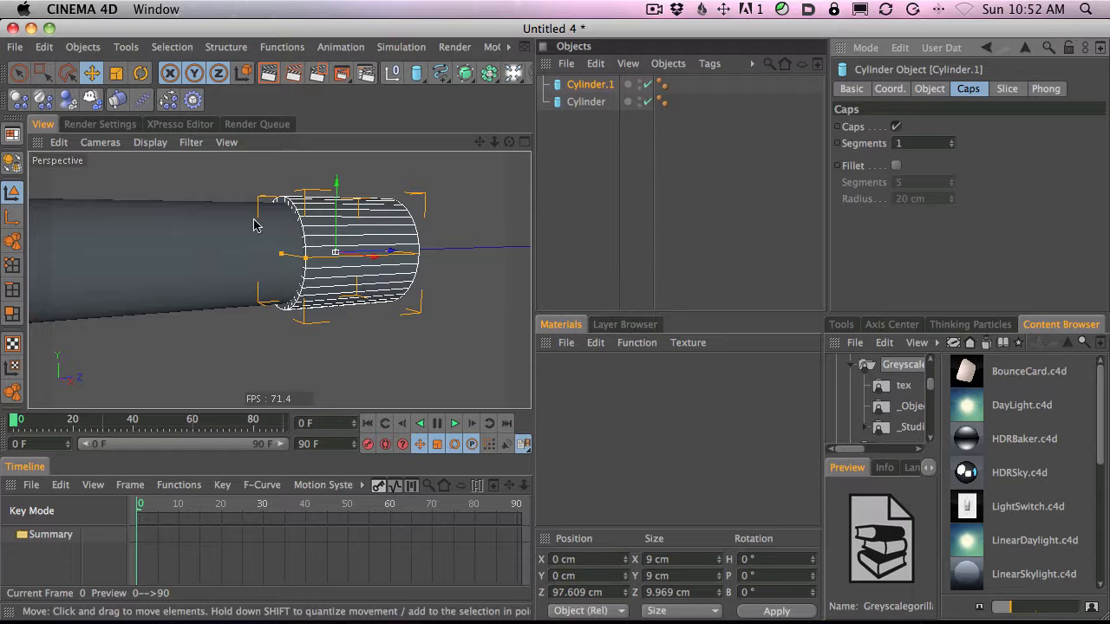
left_click(894, 166)
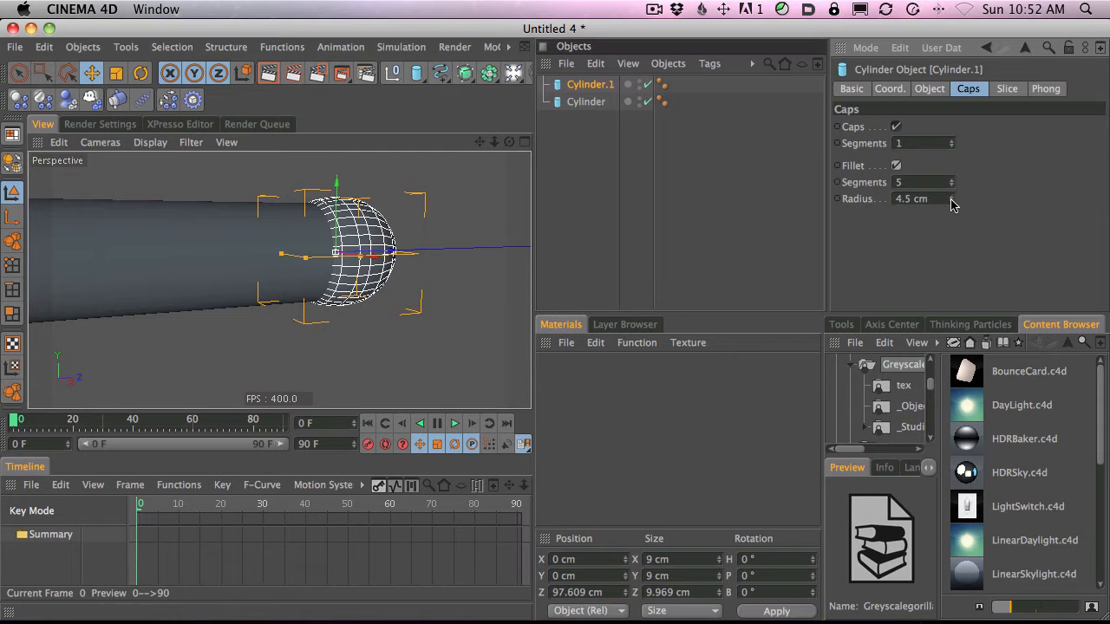
left_click_drag(952, 200, 952, 209)
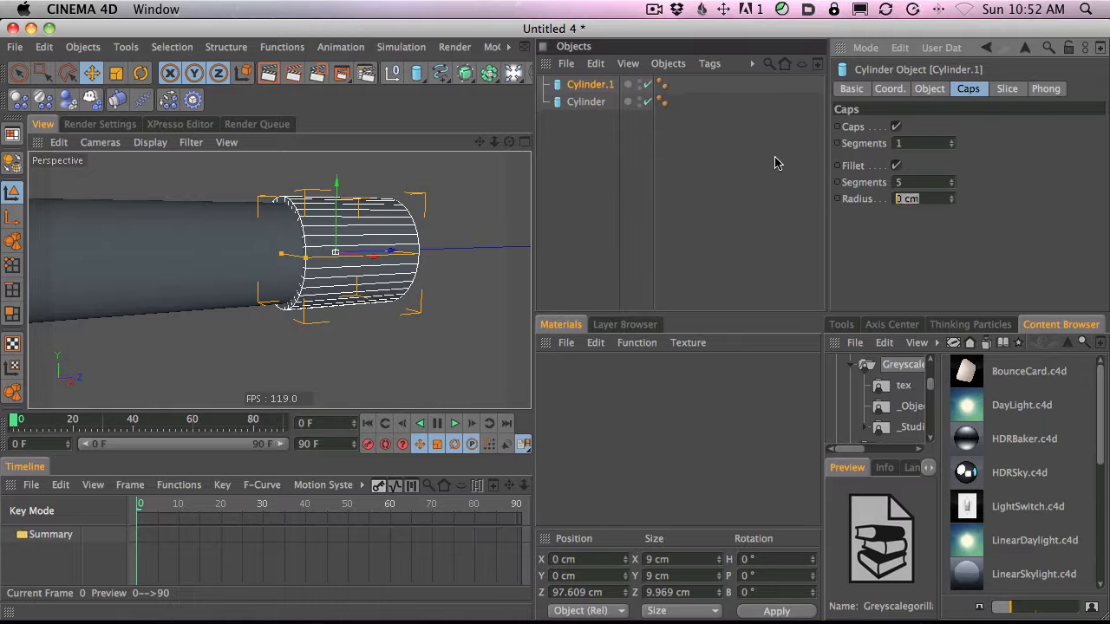
type("1")
key("Return")
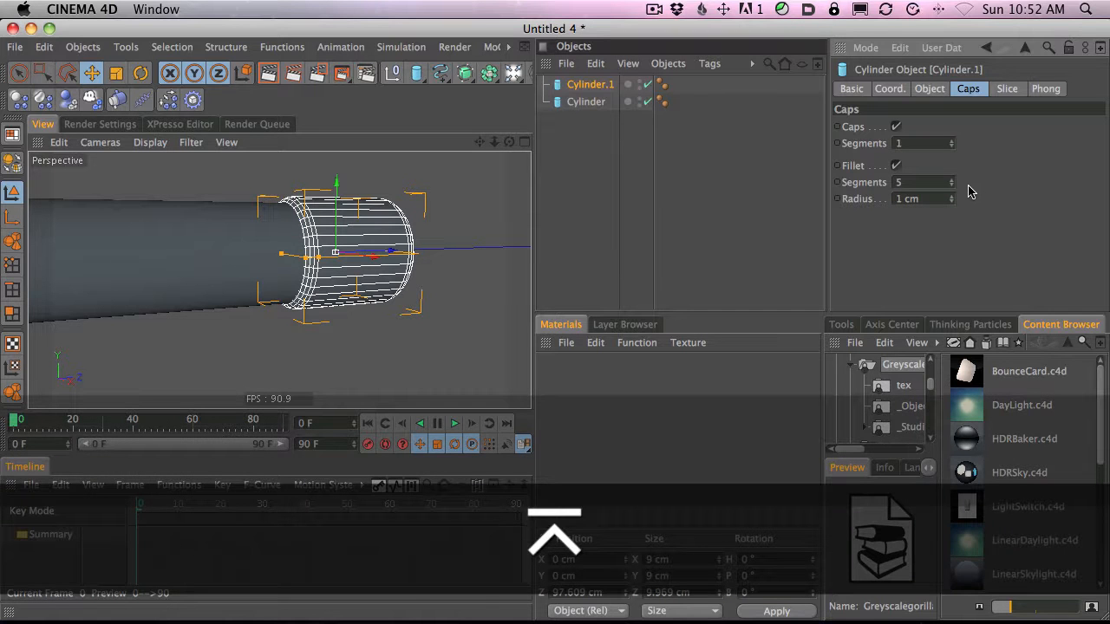
type(".5")
key("Return")
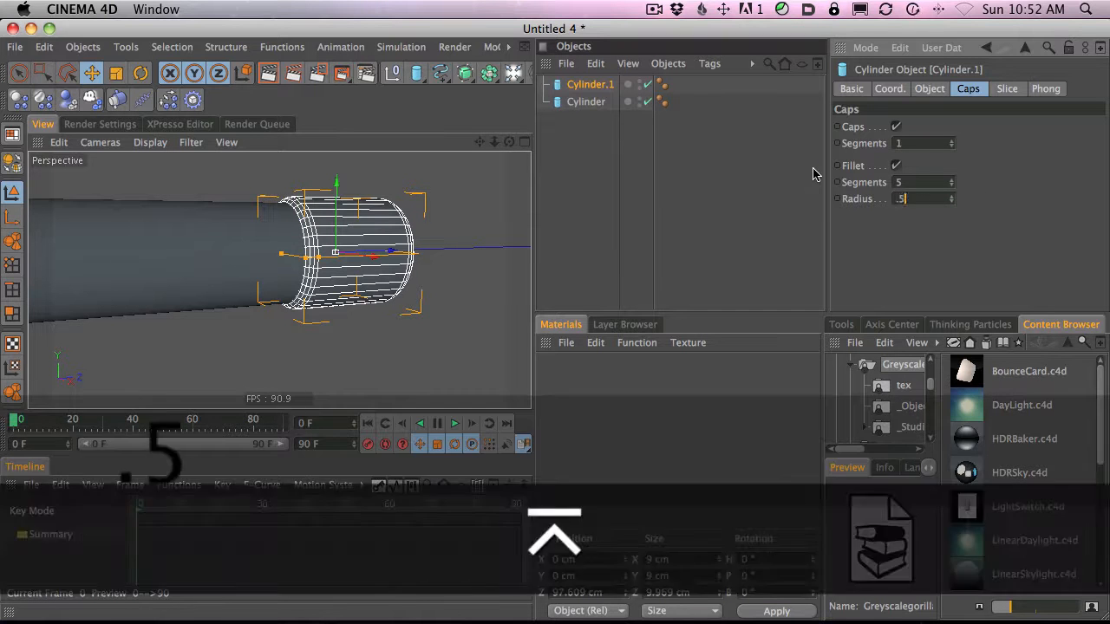
Examine the end cap's rounded edge from several angles and compare it with the tube ends in the Safari reference video.
key("3")
left_click_drag(359, 250, 525, 260)
left_click_drag(340, 257, 211, 253)
left_click_drag(390, 232, 555, 261)
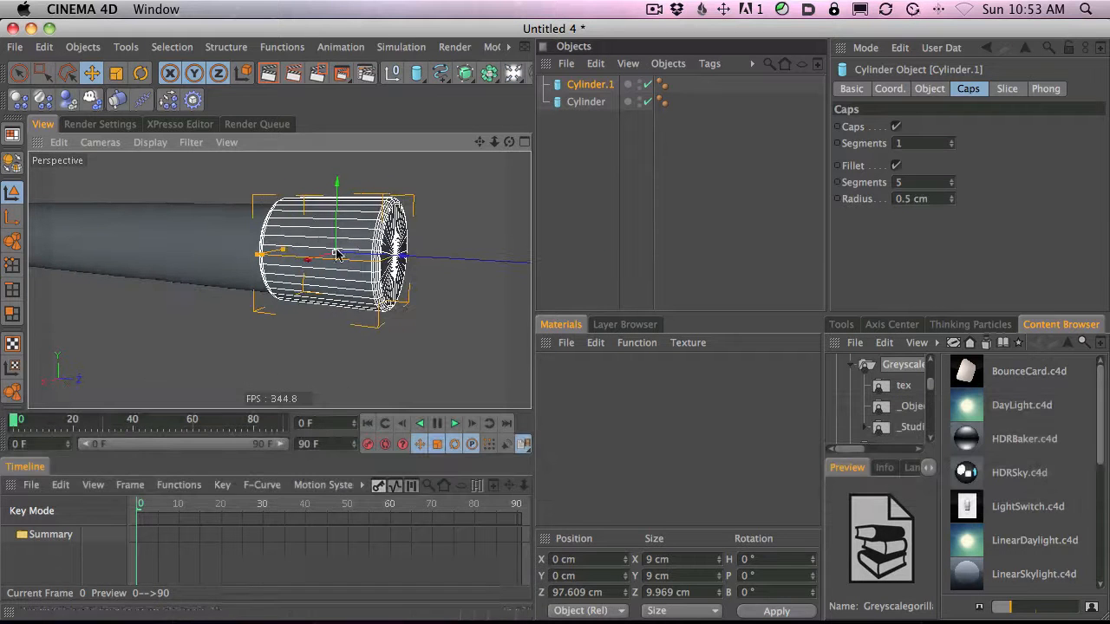
key("super+Tab")
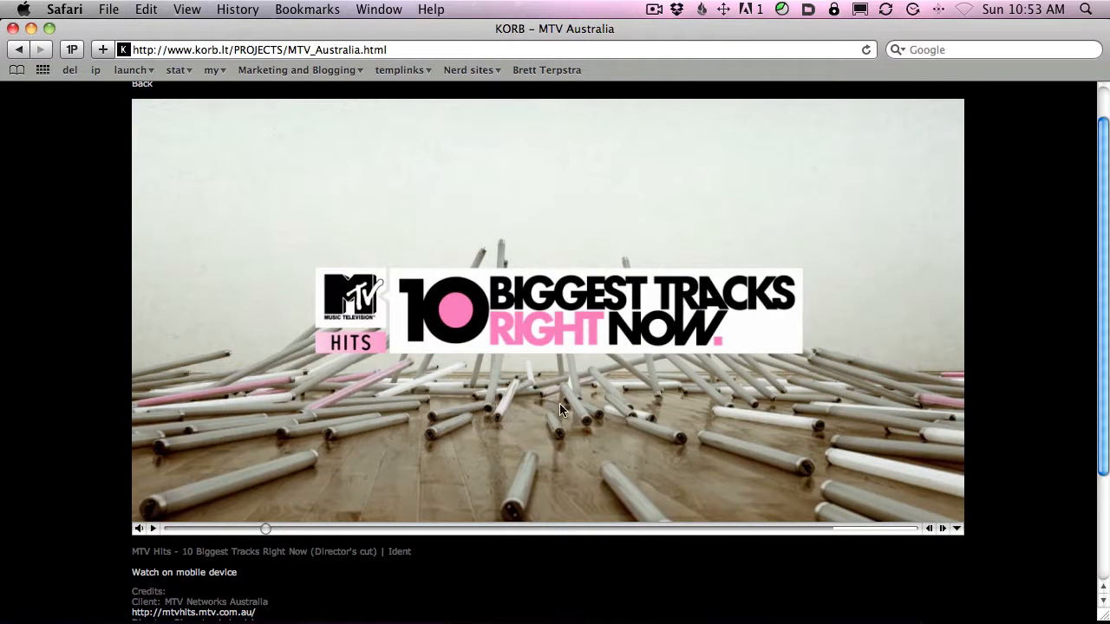
key("super+Tab")
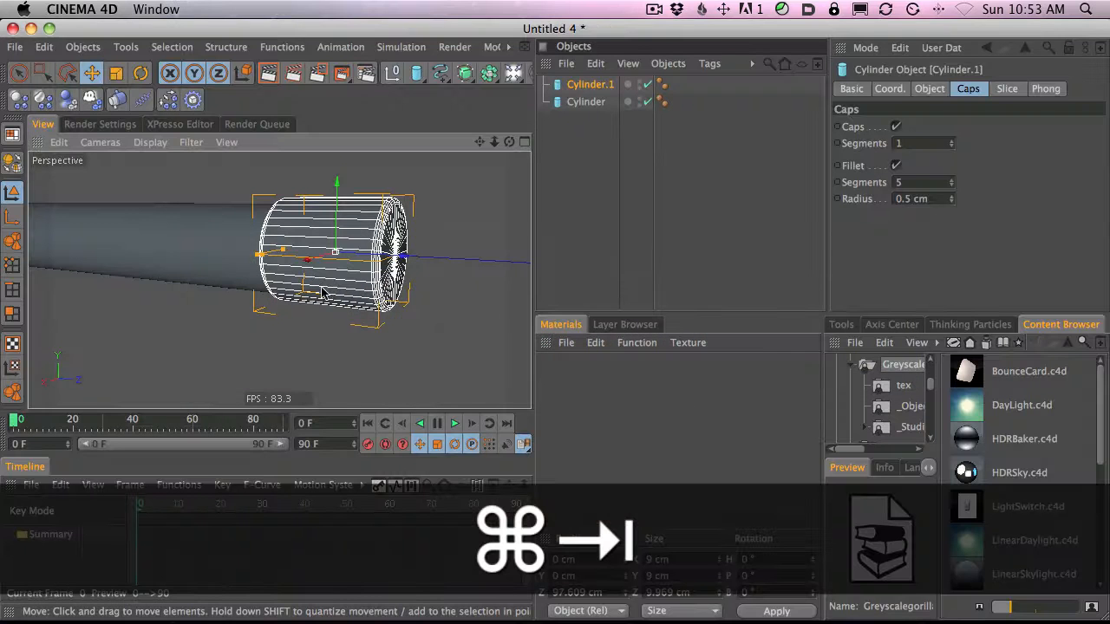
key("super+Tab")
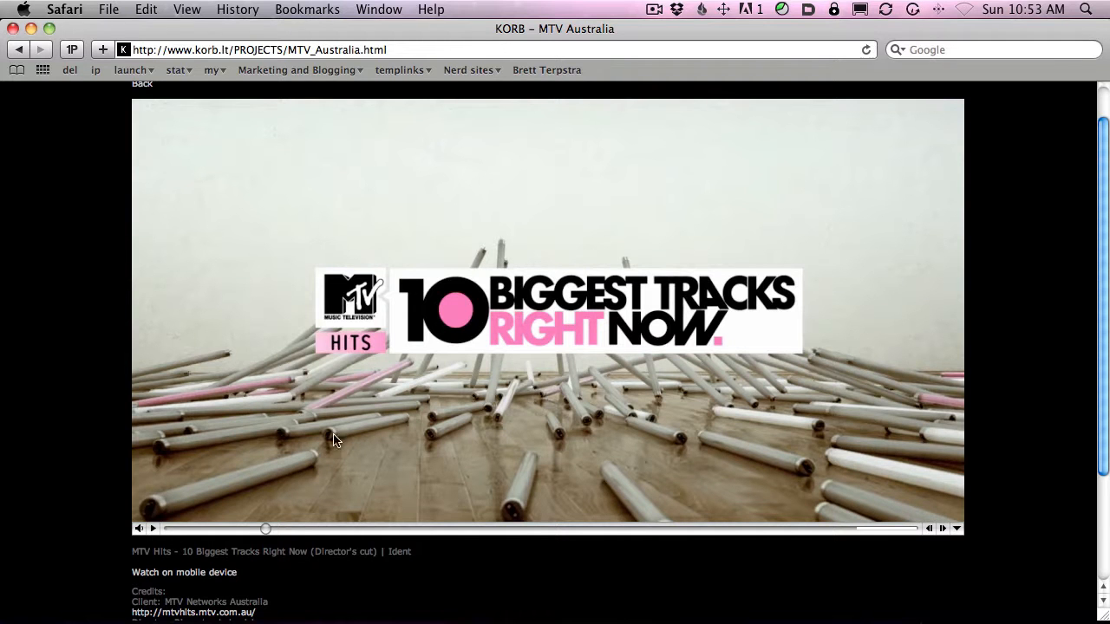
key("super+Tab")
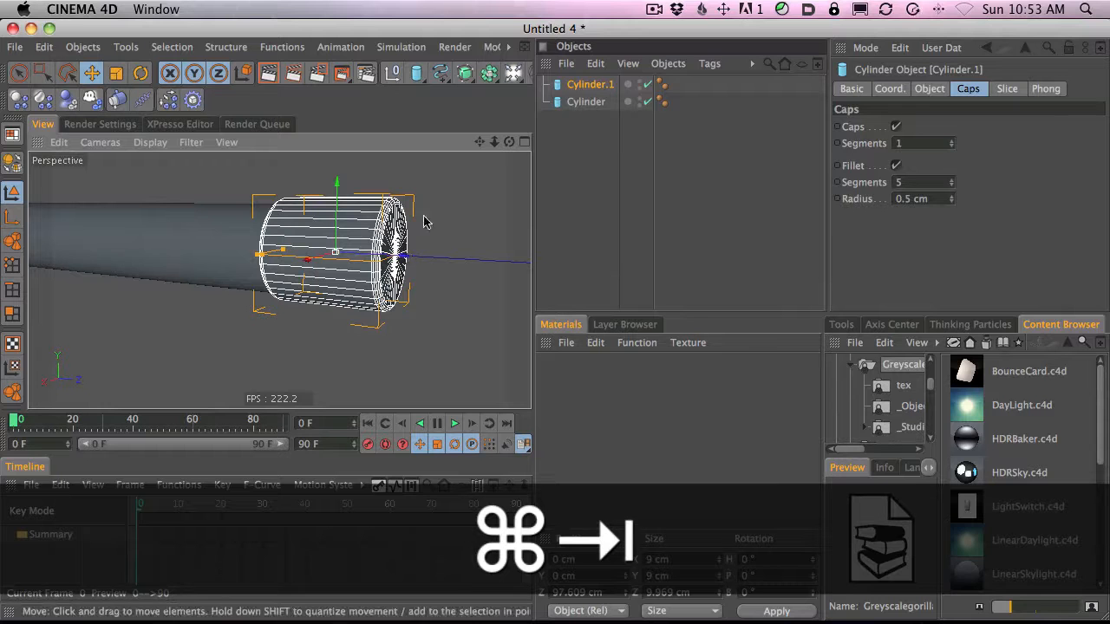
Set the end cap's fillet radius to 0.3 cm and its cylinder radius to 4.3 cm.
left_click_drag(933, 199, 854, 206)
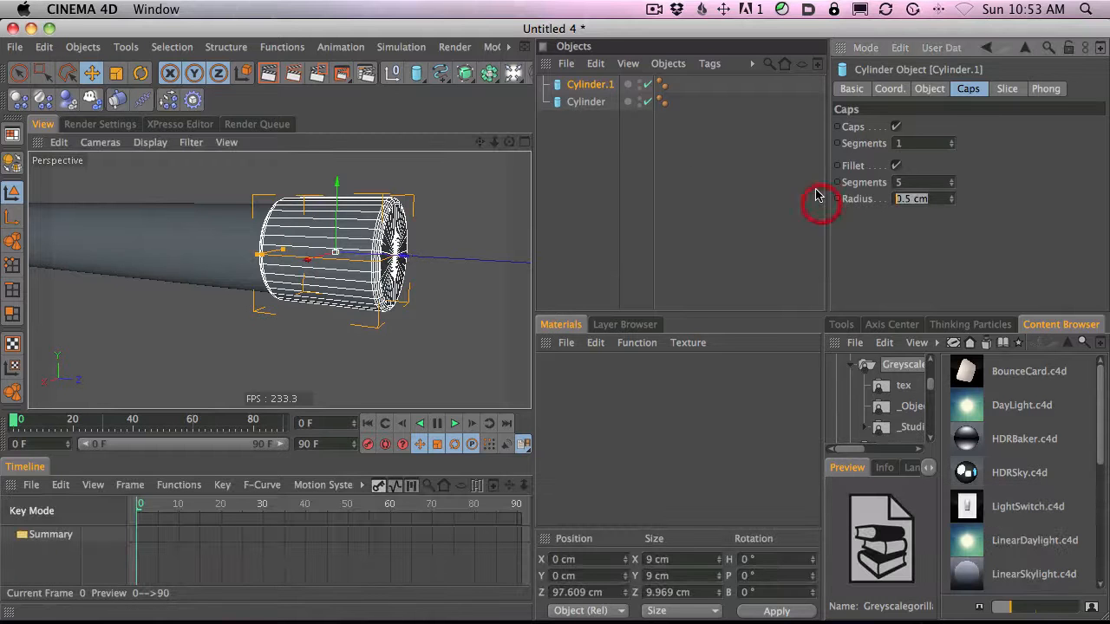
type("3")
key("Return")
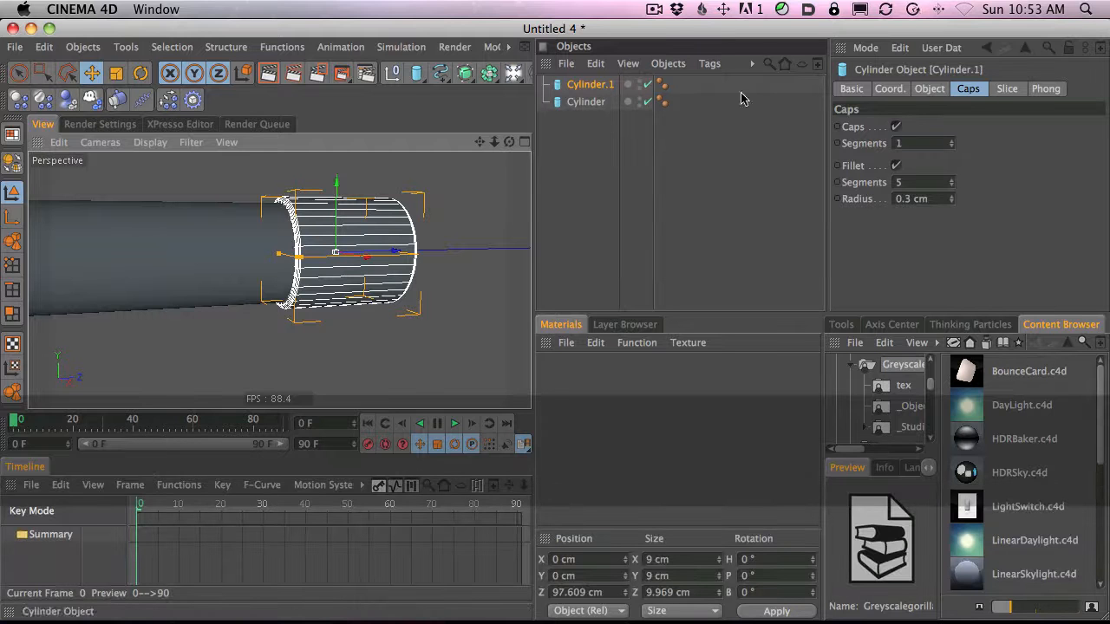
left_click(929, 89)
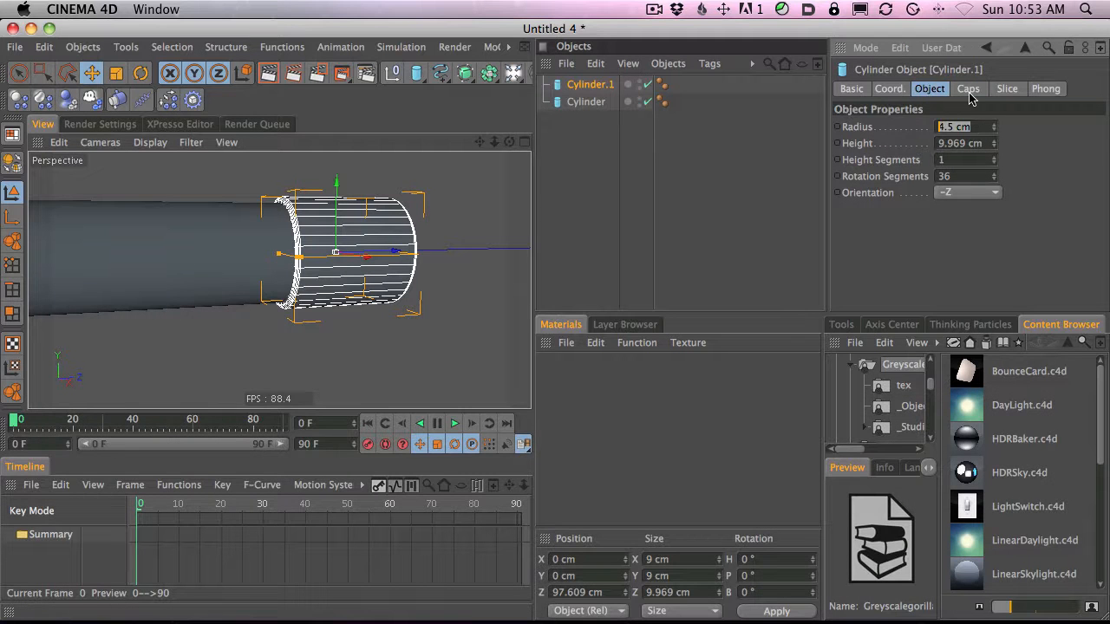
type("4.3")
key("Return")
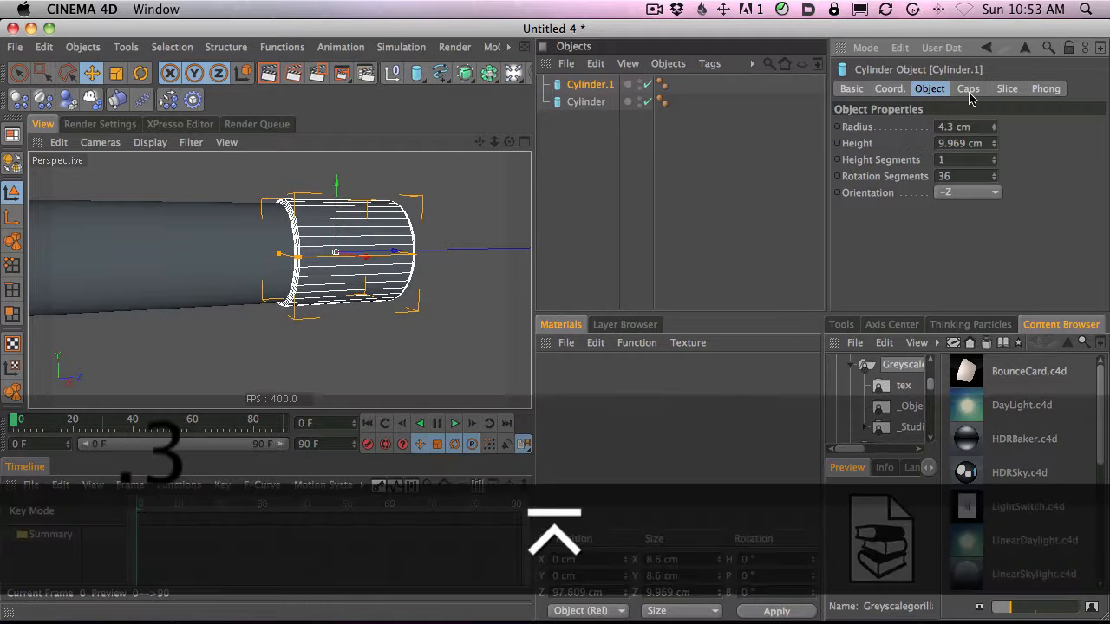
left_click_drag(485, 256, 872, 217)
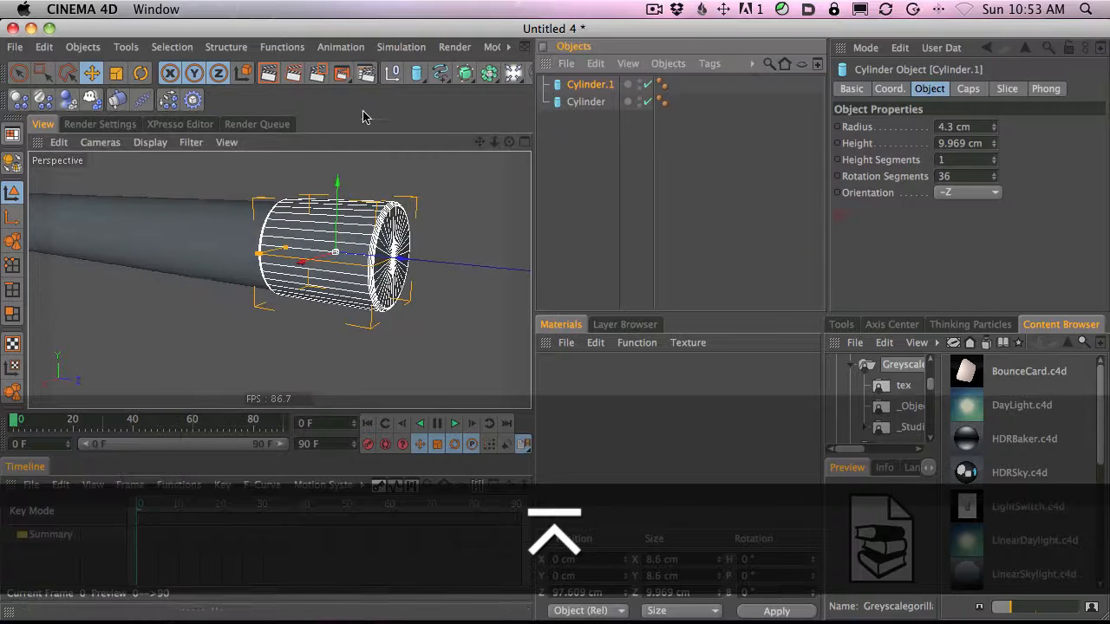
Add a Capsule primitive for a contact pin, set its radius to 1 cm and orient it along +Z.
key("2")
left_click_drag(521, 223, 258, 275)
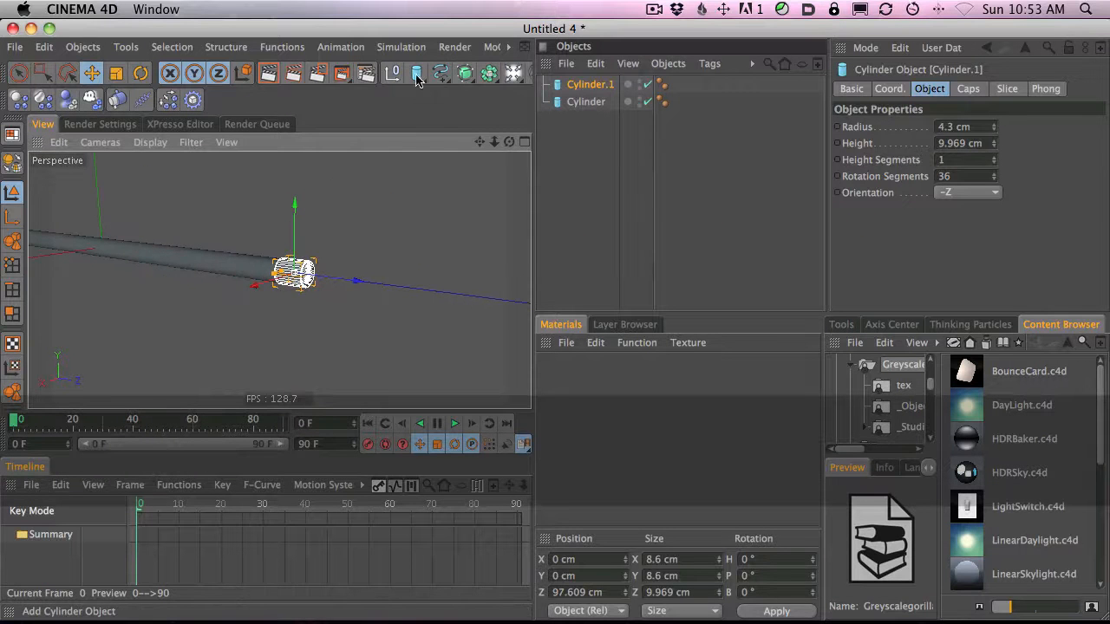
left_click_drag(417, 79, 465, 165)
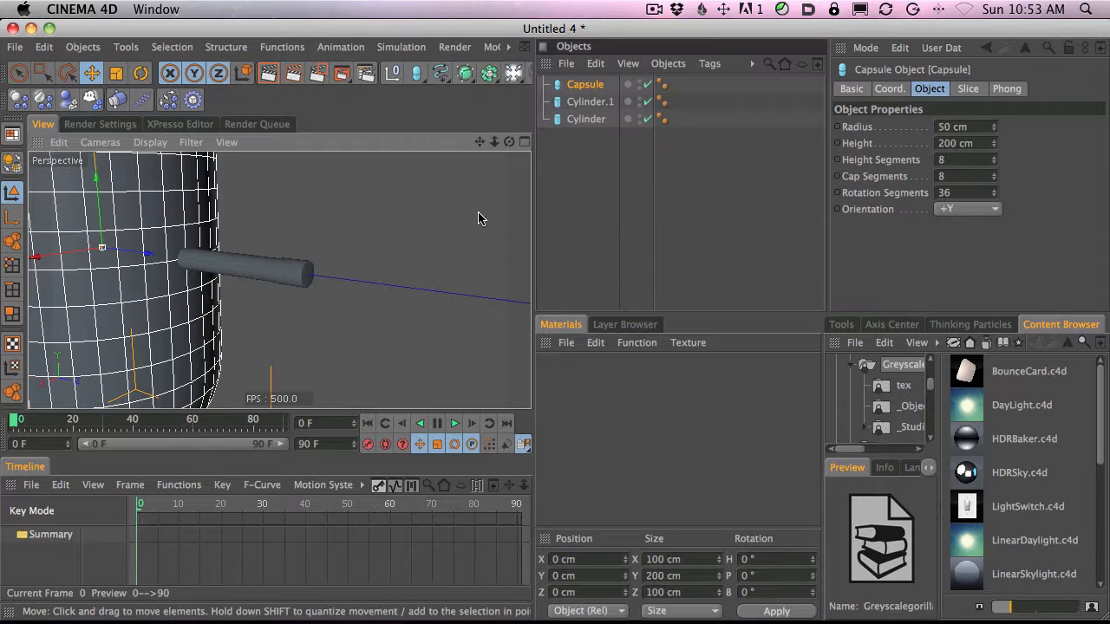
key("2")
left_click_drag(483, 199, 130, 304)
left_click_drag(294, 203, 342, 278)
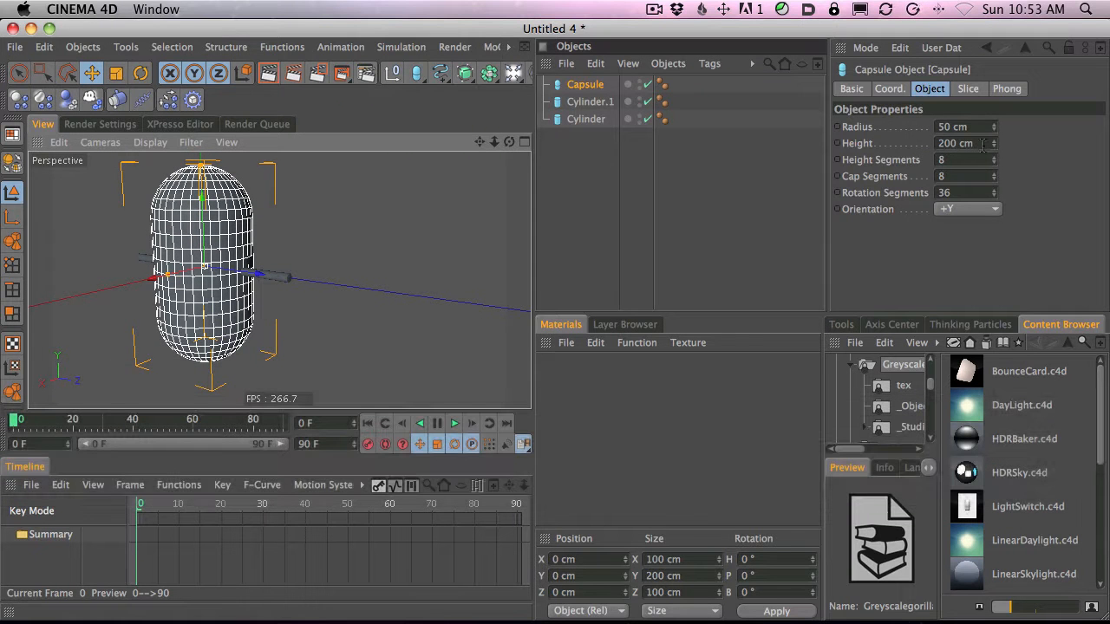
left_click(929, 126)
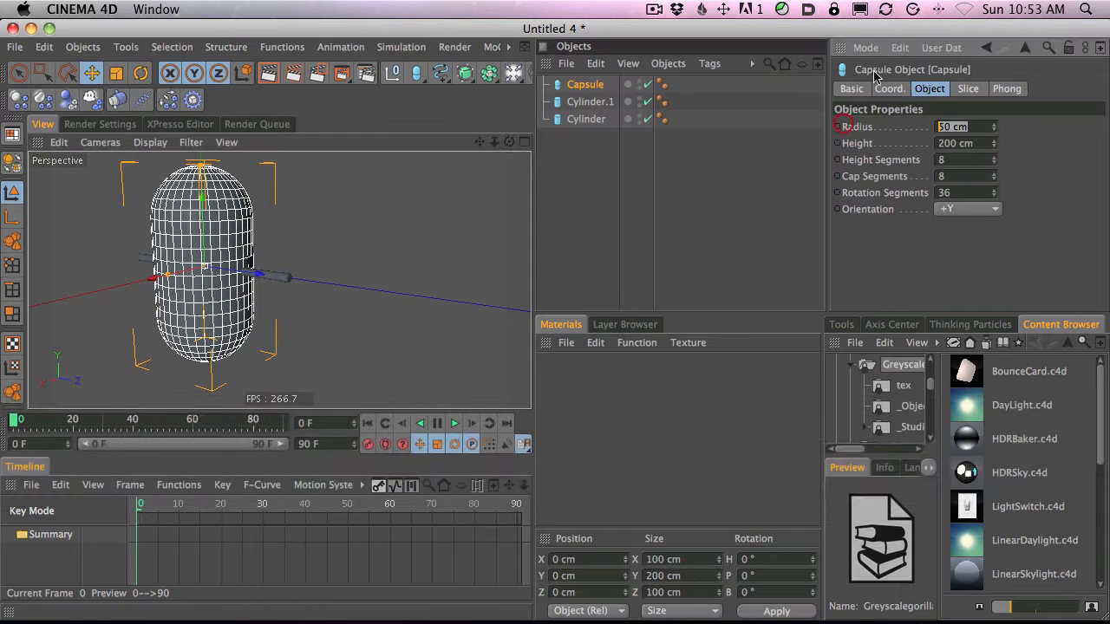
type("1")
key("Return")
left_click_drag(961, 209, 957, 297)
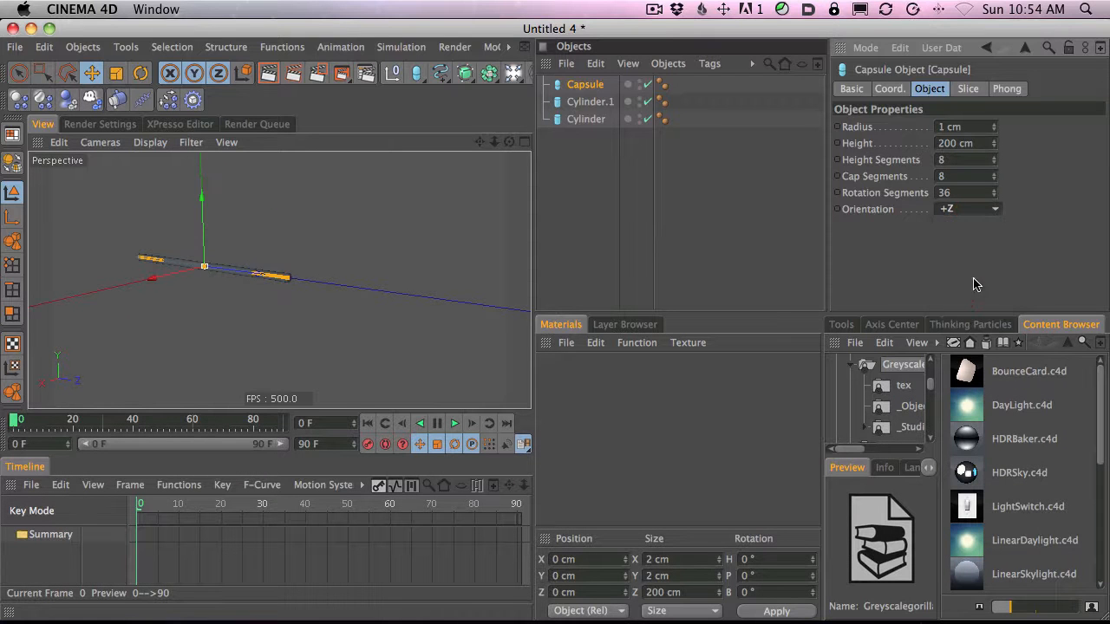
Move the capsule along Z to the outer face of the end cap, at about 104 cm.
left_click_drag(225, 266, 862, 242)
key("2")
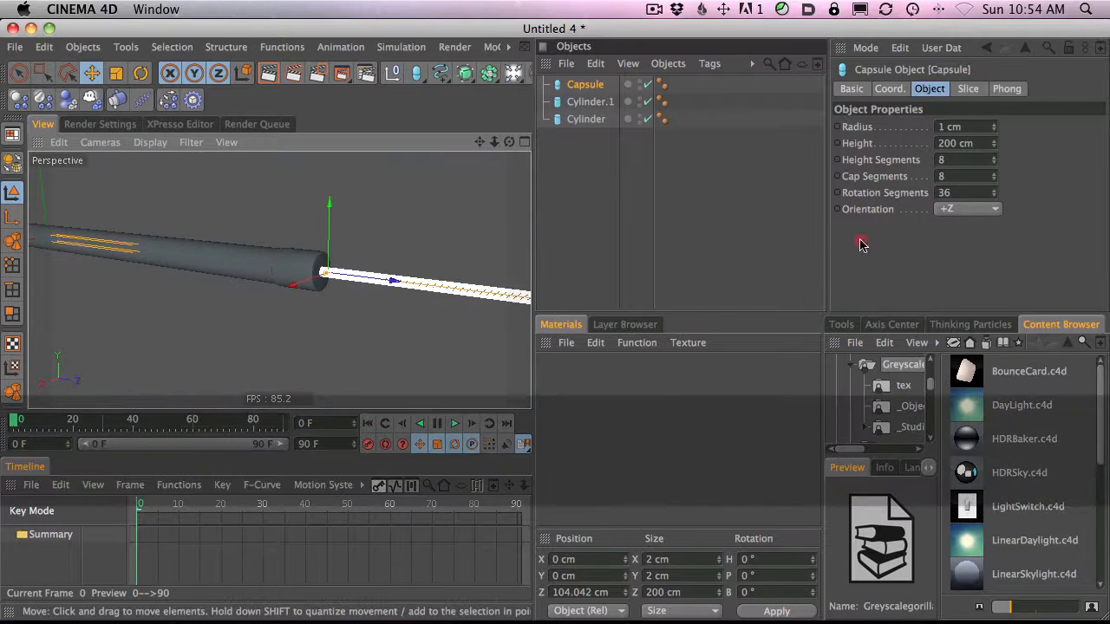
key("1")
left_click_drag(431, 328, 412, 305)
key("2")
key("1")
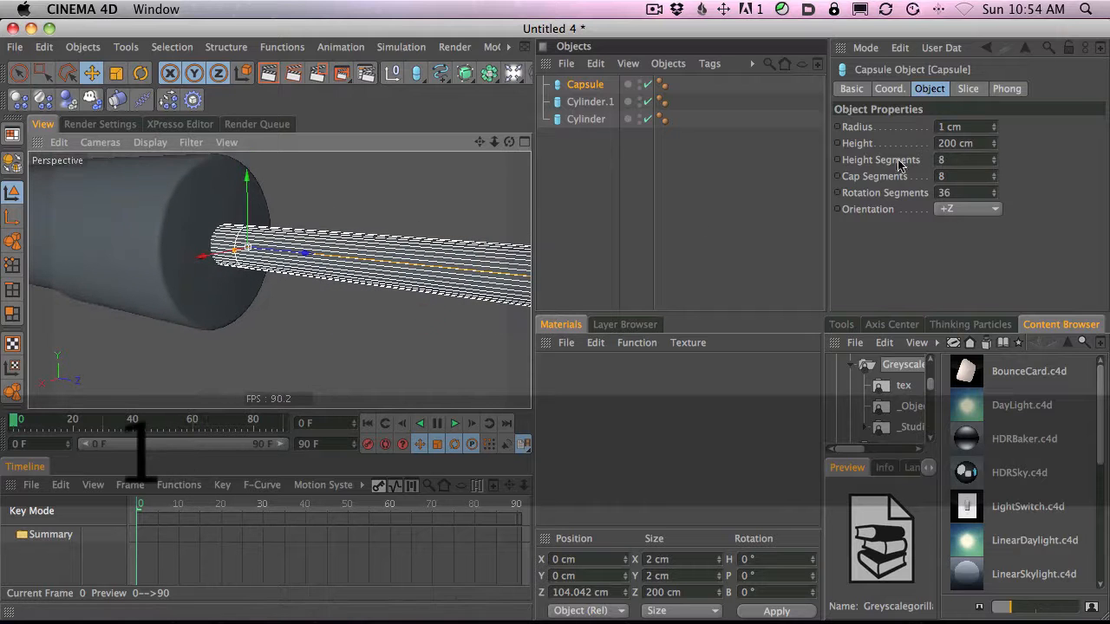
Set the capsule's height to 19 cm and its radius to 0.3 cm.
left_click(995, 148)
left_click_drag(994, 149, 971, 200)
left_click_drag(991, 146, 957, 267)
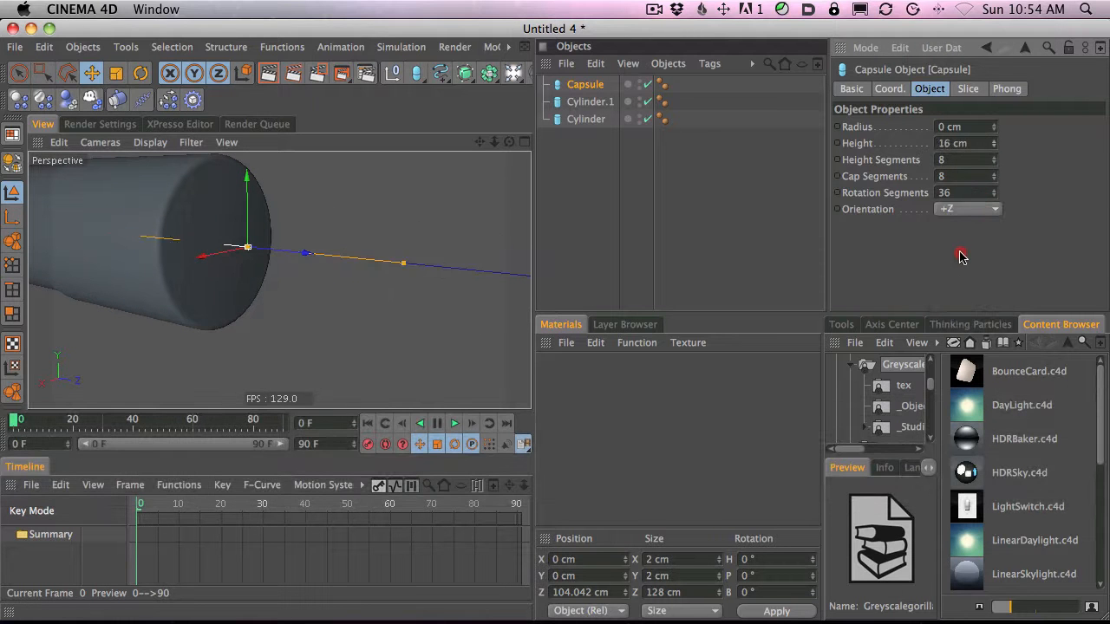
left_click(953, 127)
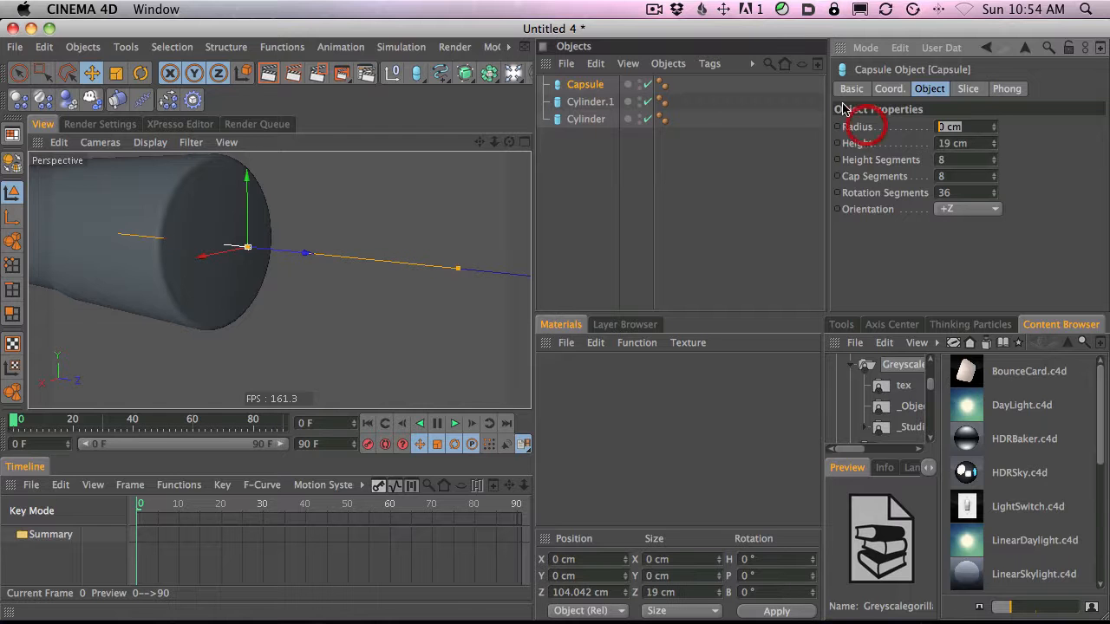
type("1")
key("Return")
type(".2")
key("Return")
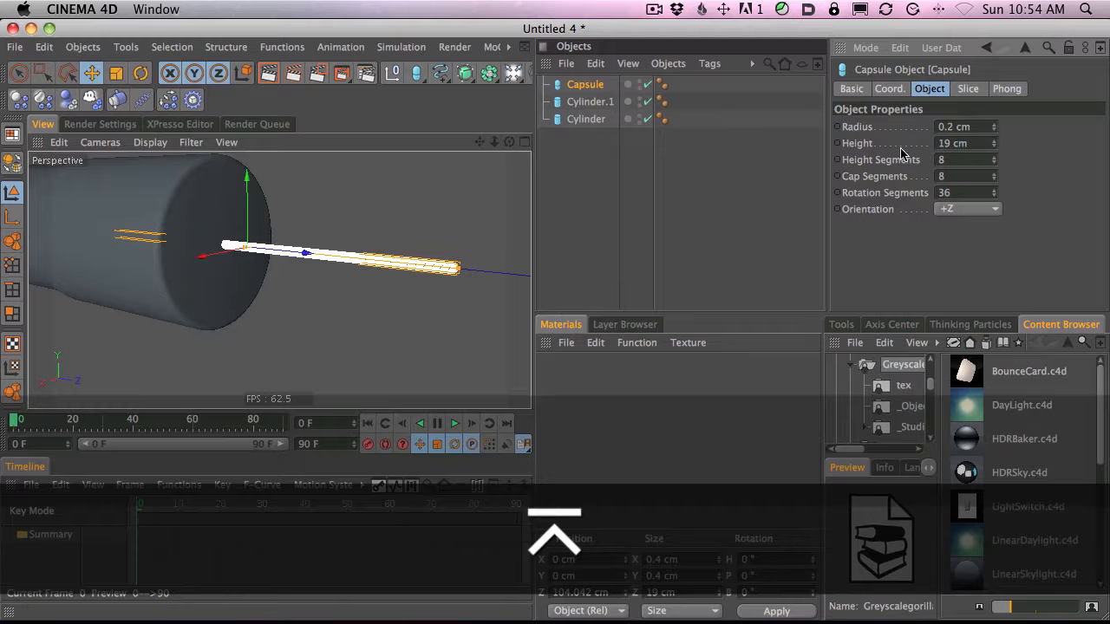
type(".3")
key("Return")
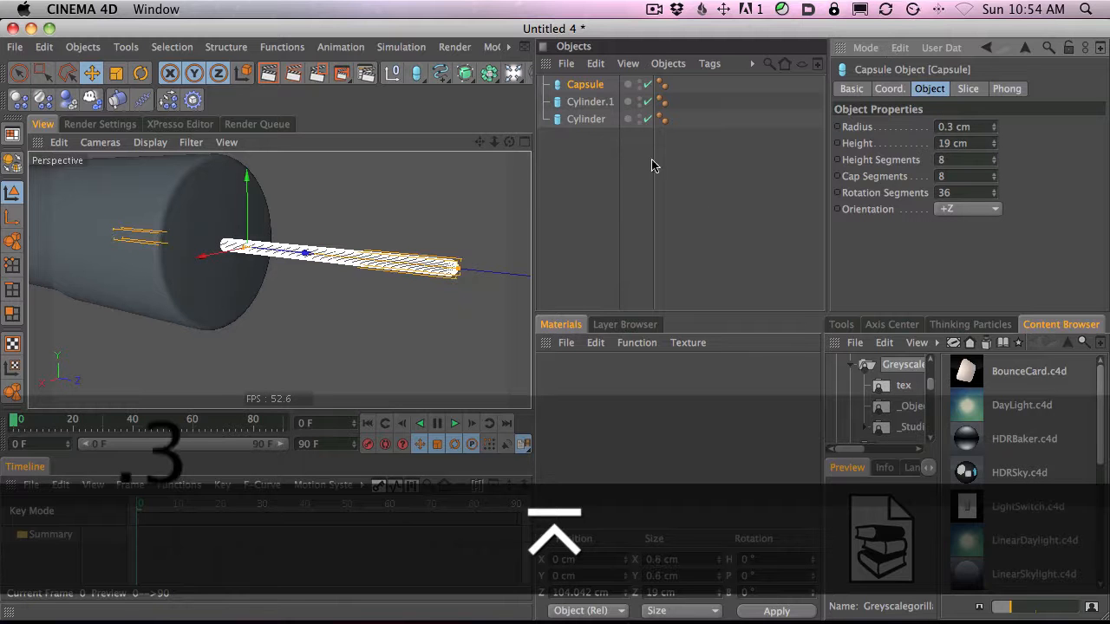
Push the thin capsule back into the end cap, to a Z position of about 100 cm.
left_click(463, 191)
mouse_move(463, 191)
left_mouse_down()
mouse_move(471, 181)
mouse_move(379, 218)
mouse_move(441, 188)
left_mouse_up()
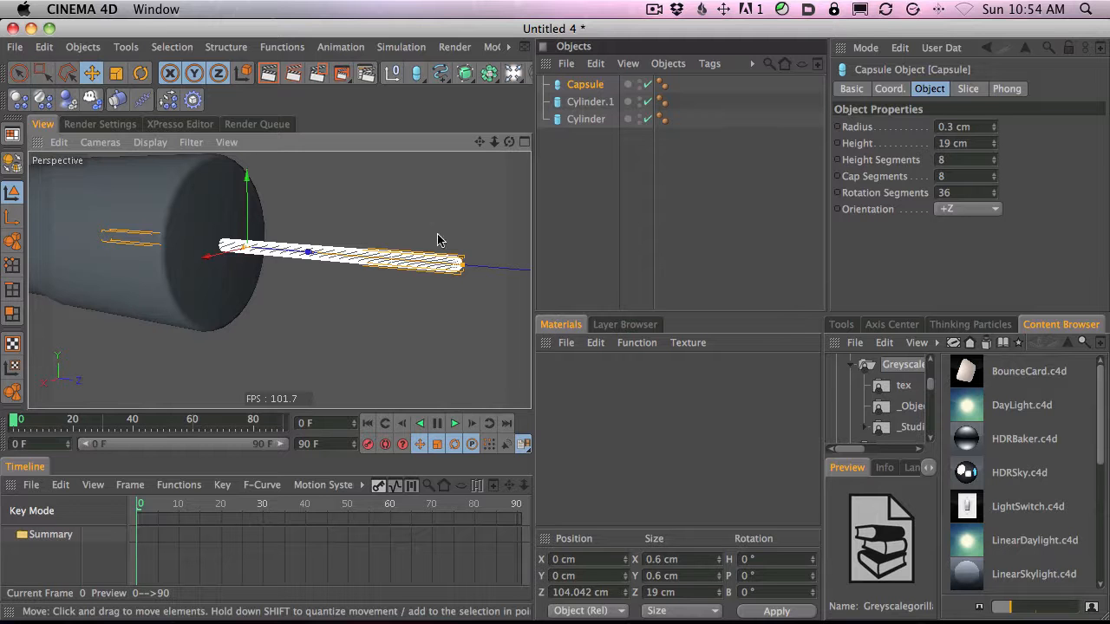
key("2")
left_click_drag(248, 241, 263, 277)
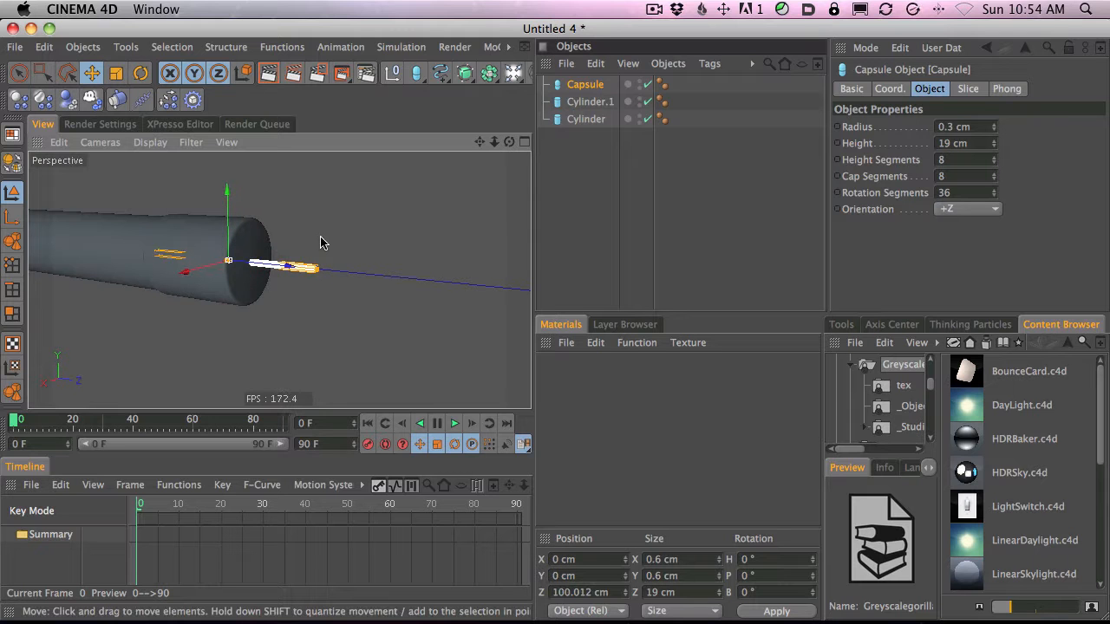
key("2")
left_click_drag(331, 233, 369, 242)
key("1")
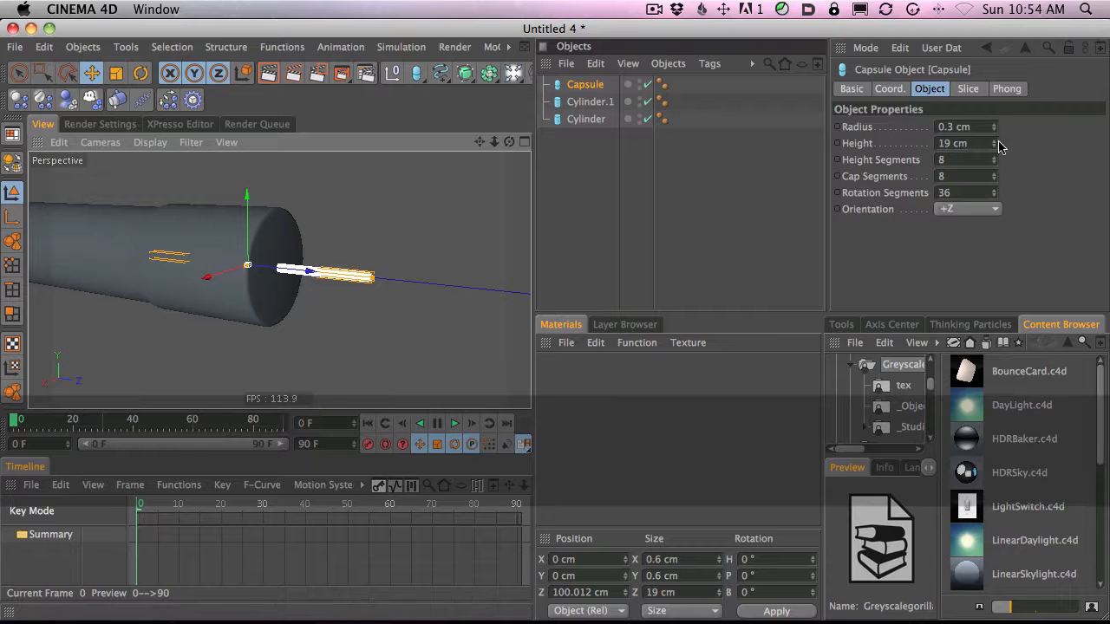
Shorten the capsule to a height of 5 cm and slide it outward along Z to about 101.8 cm.
left_click_drag(979, 143, 886, 118)
type("10")
key("Return")
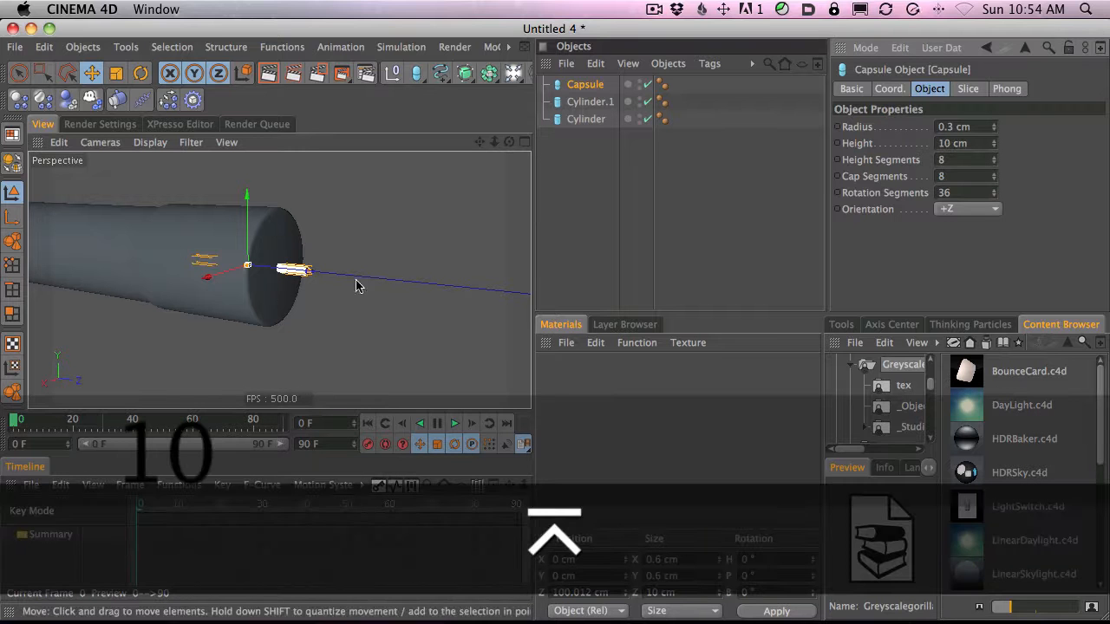
left_click_drag(284, 272, 349, 255)
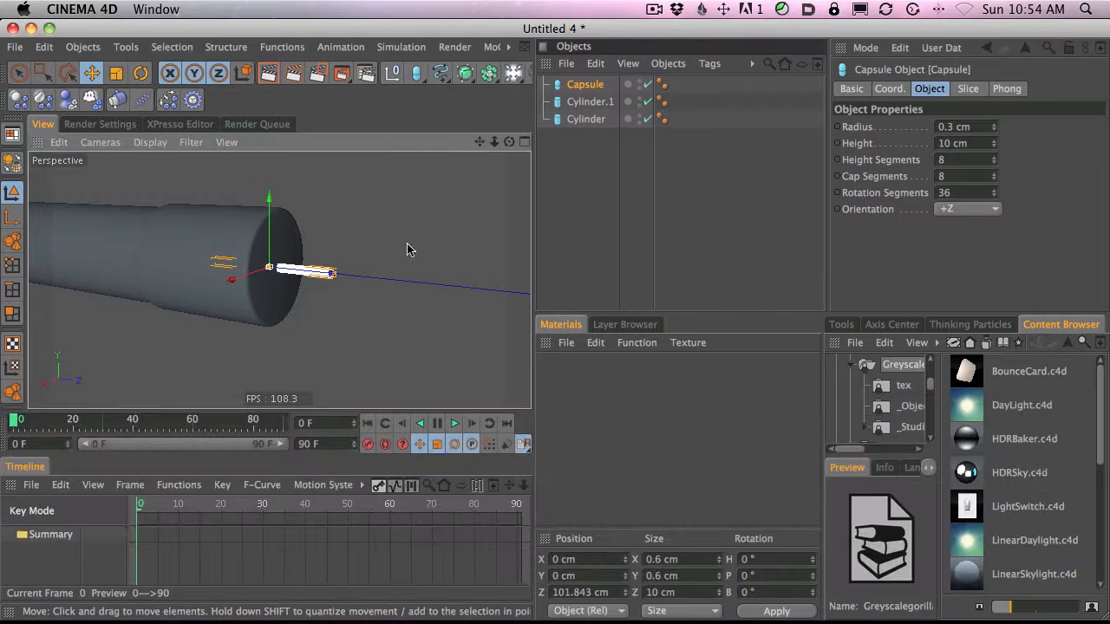
left_click_drag(975, 144, 888, 128)
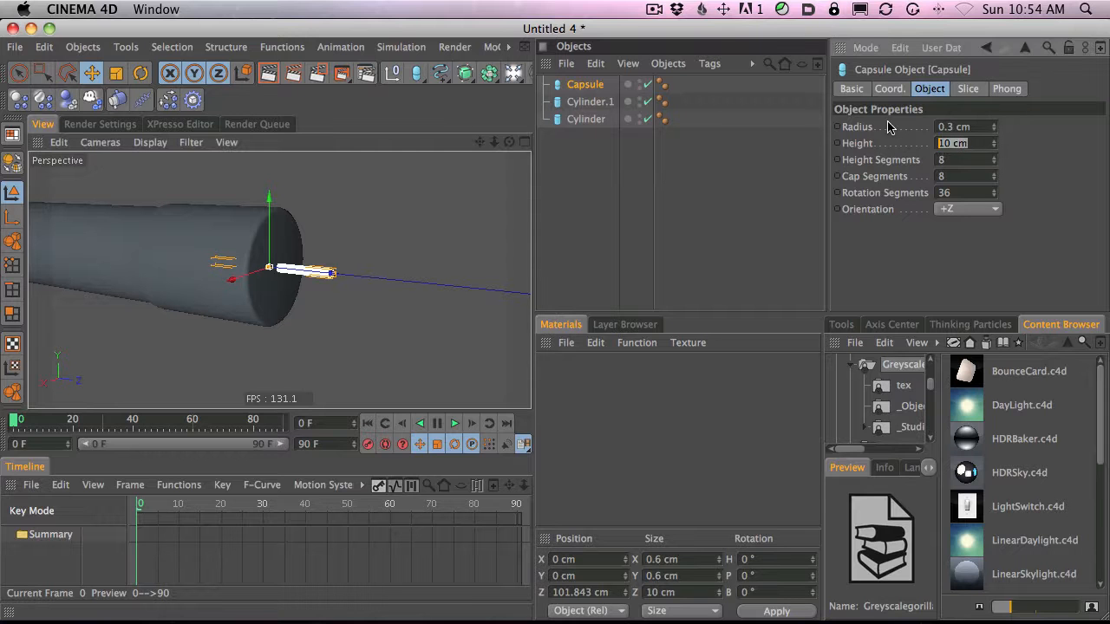
type("5")
key("Return")
Move the capsule to about 103.07 cm in Z and offset it sideways to about -1.74 cm in X.
left_click_drag(303, 270, 421, 140)
key("3")
left_click_drag(263, 283, 601, 268)
key("3")
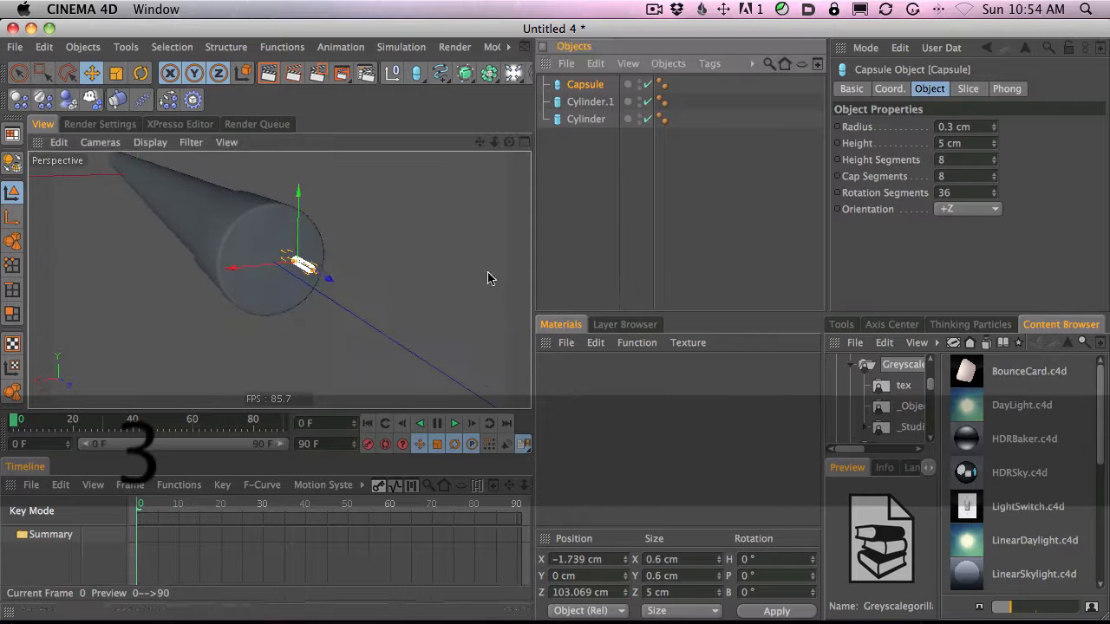
Duplicate the capsule and move the copy along X to the other side of the cap's center as the second pin.
key("cmd+c")
key("cmd+v")
left_click_drag(271, 267, 412, 200)
key("3")
left_click(595, 211)
key("1")
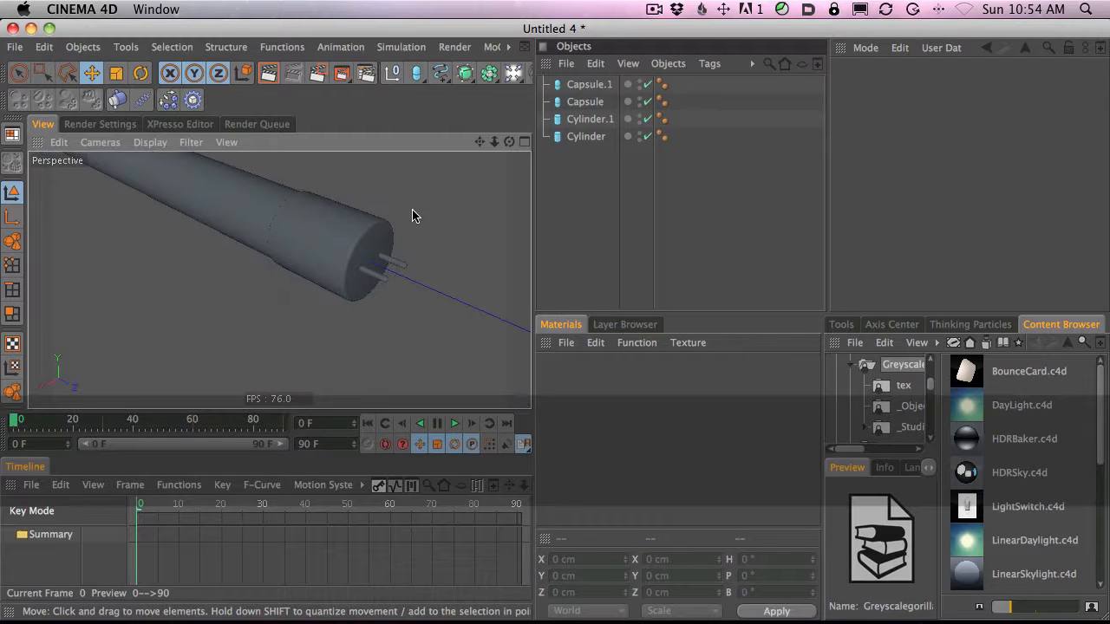
Set the end cap cylinder's height to 7 cm and adjust its position along Z at the base of the pins.
left_click(583, 118)
left_click_drag(1000, 144, 998, 158)
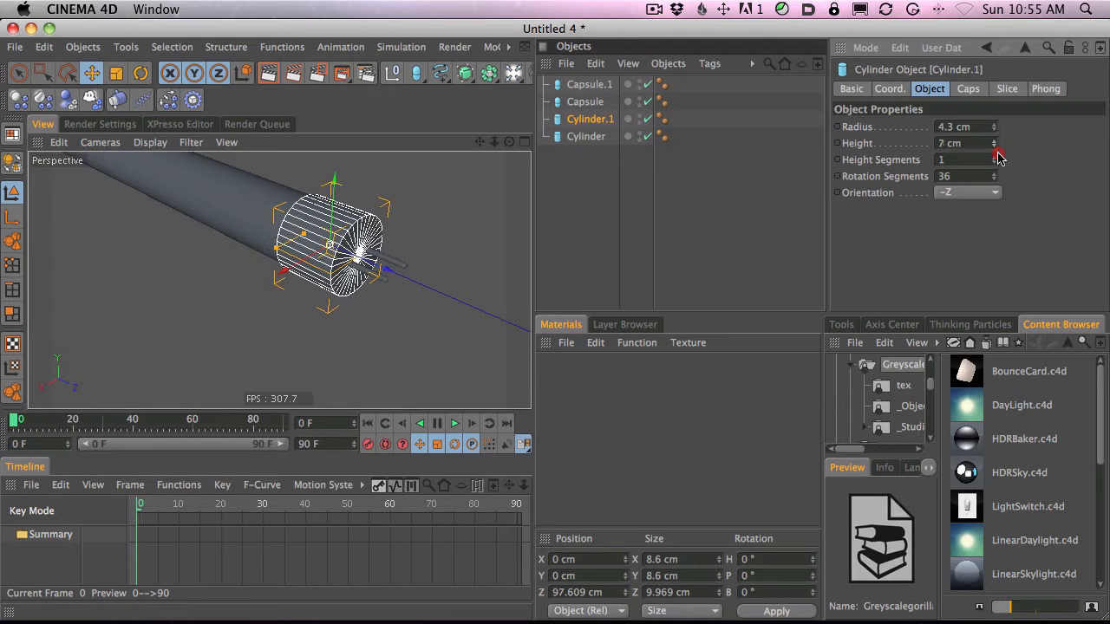
key("super+z")
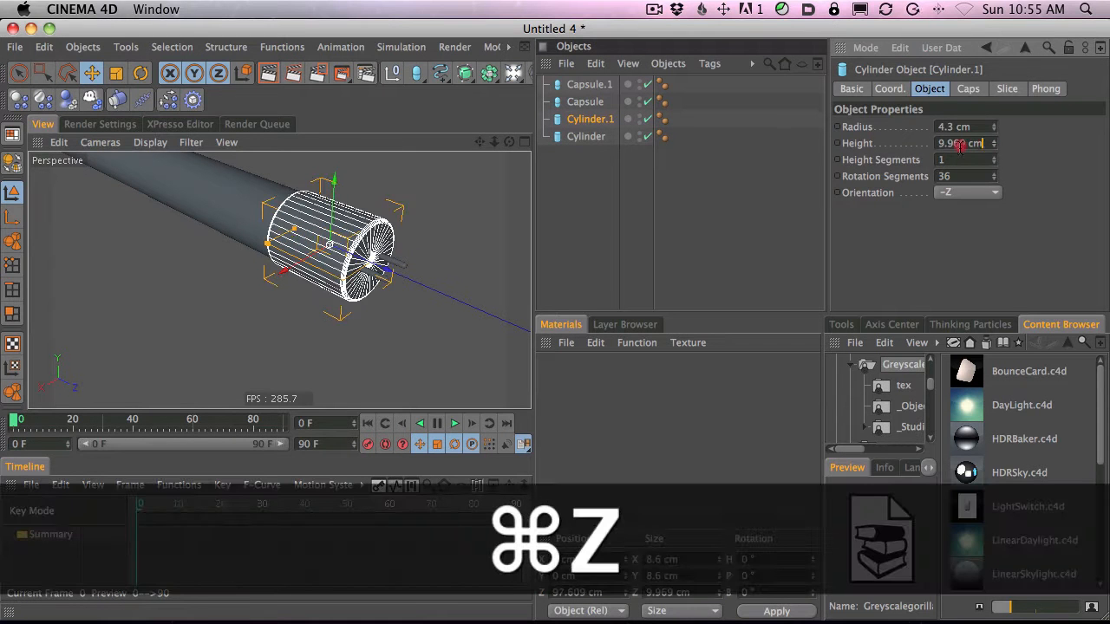
key("shift+super+z")
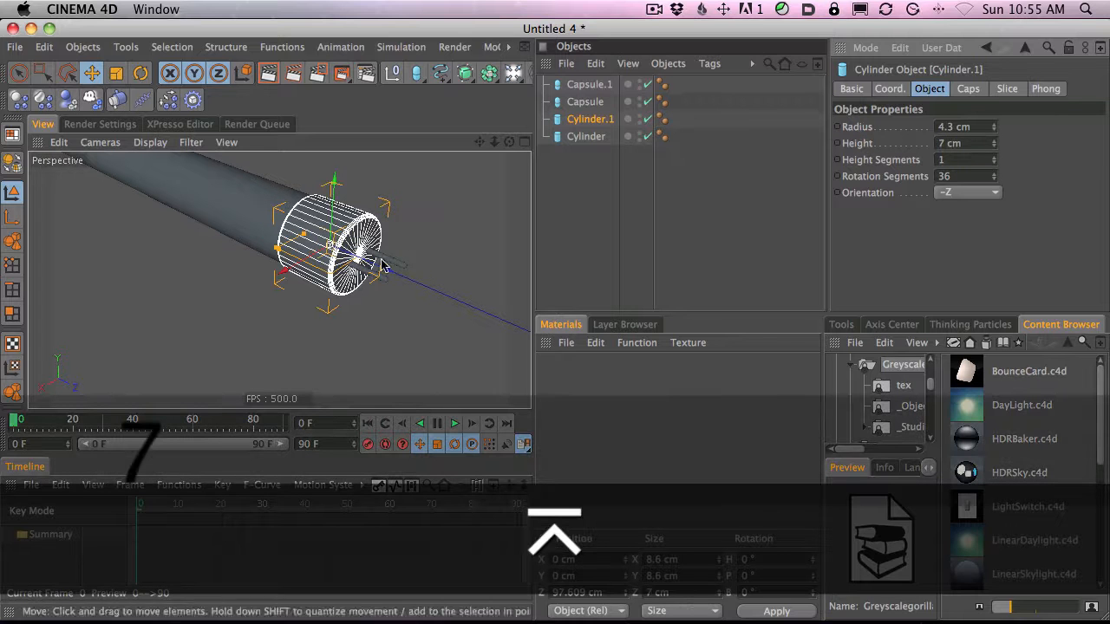
left_click_drag(360, 258, 365, 222)
left_click(564, 258)
key("3")
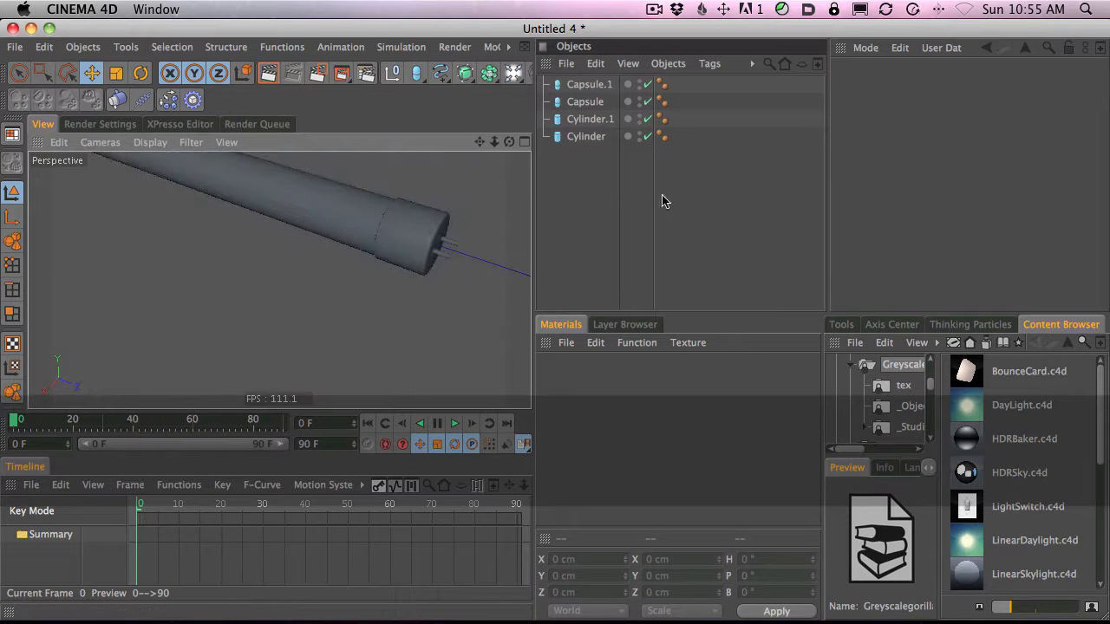
Rename the long 200 cm tube cylinder as Bulb.
left_click(586, 137)
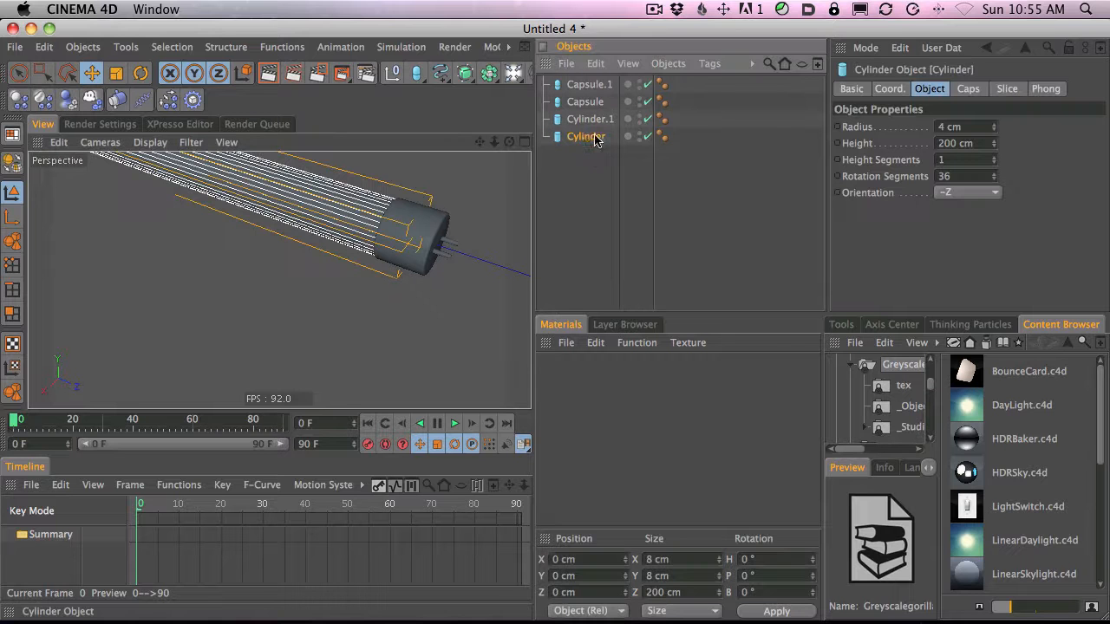
key("Return")
type("Bulb")
key("Return")
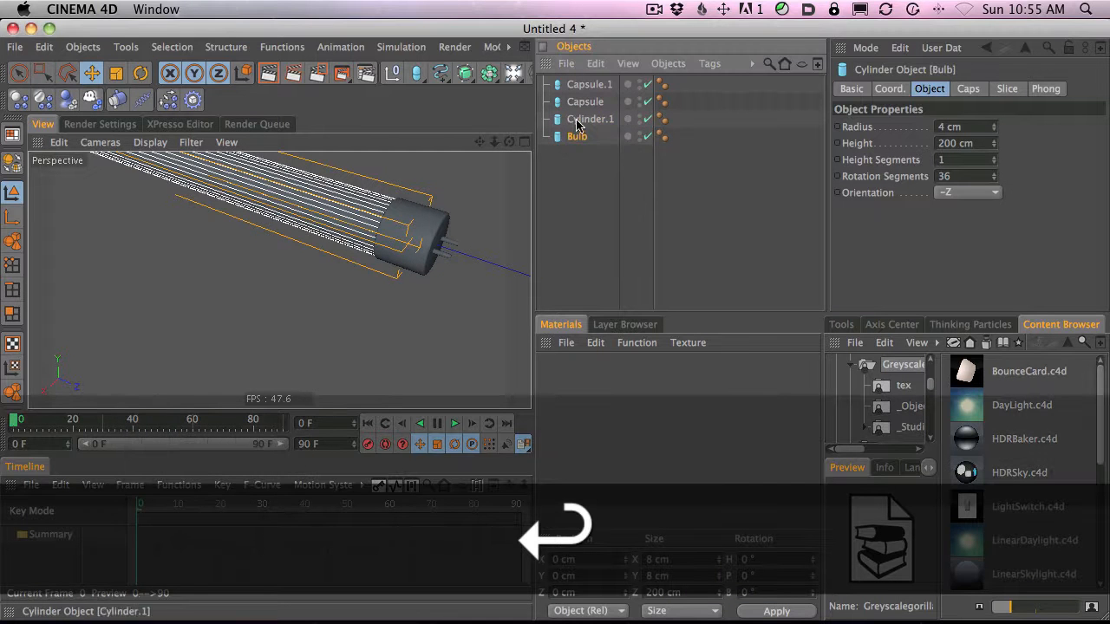
Duplicate the end cap cylinder together with both capsule pins.
left_click(583, 119)
left_click(586, 84, "shift")
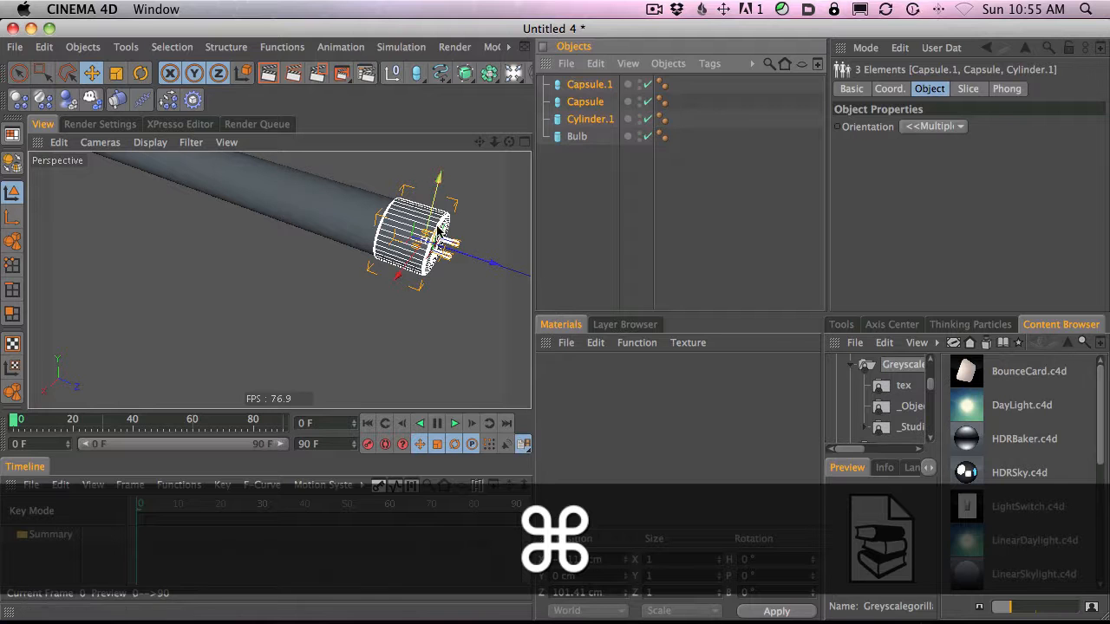
key("2")
left_click_drag(364, 243, 368, 285)
key("1")
key("2")
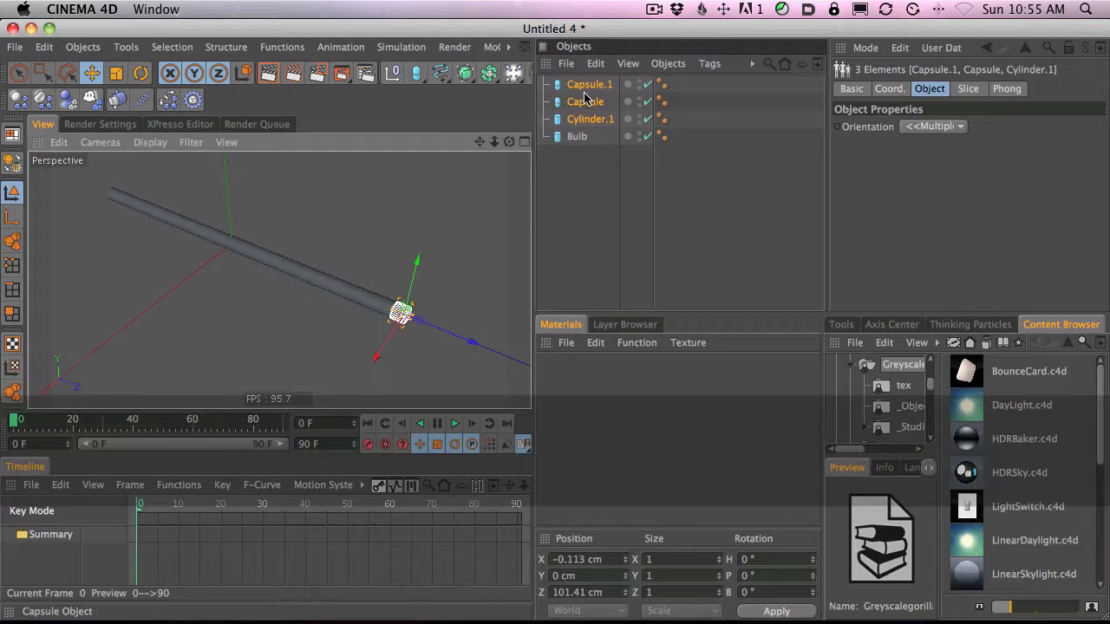
key("super+c")
key("super+v")
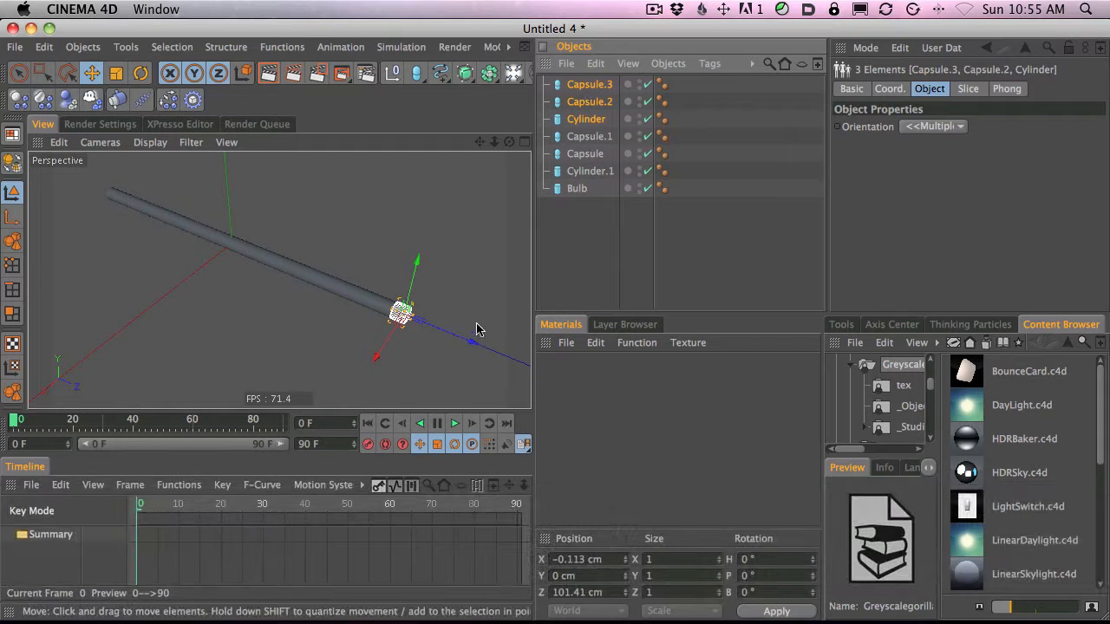
Move the duplicated cap and pins along Z to the opposite end of the tube, at about -95.6 cm.
left_click_drag(471, 343, 28, 188)
key("2")
left_click_drag(271, 259, 633, 388)
key("1")
key("3")
left_click_drag(484, 306, 239, 213)
key("1")
key("2")
key("1")
Rotate the duplicated cap and pins 180° in heading and slide them onto the tube's end at about -100.3 cm in Z.
left_click(140, 72)
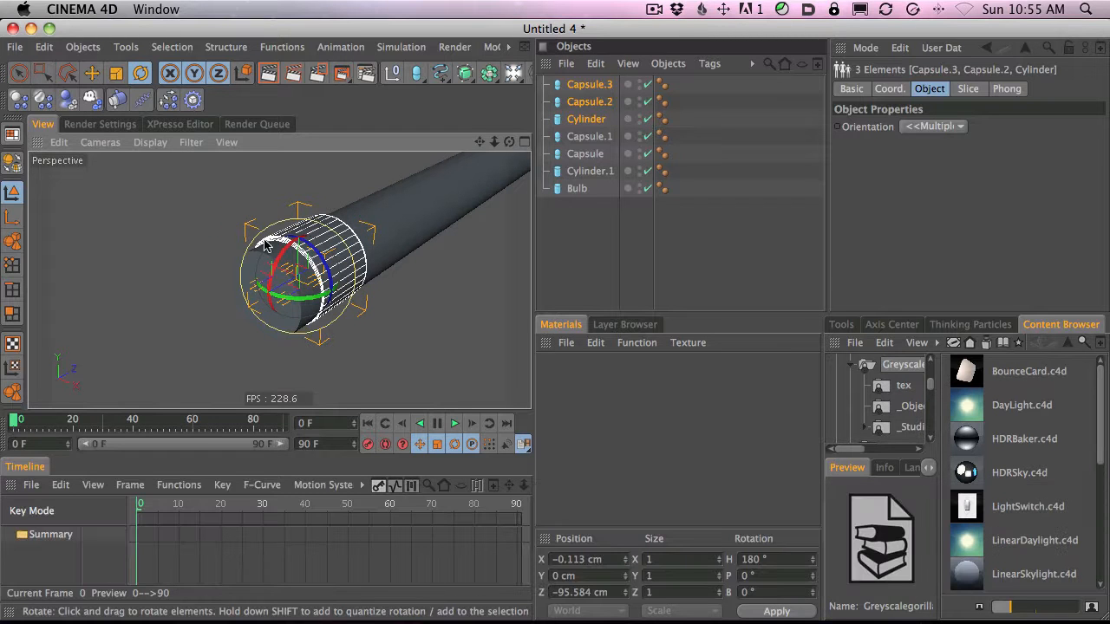
left_click(91, 74)
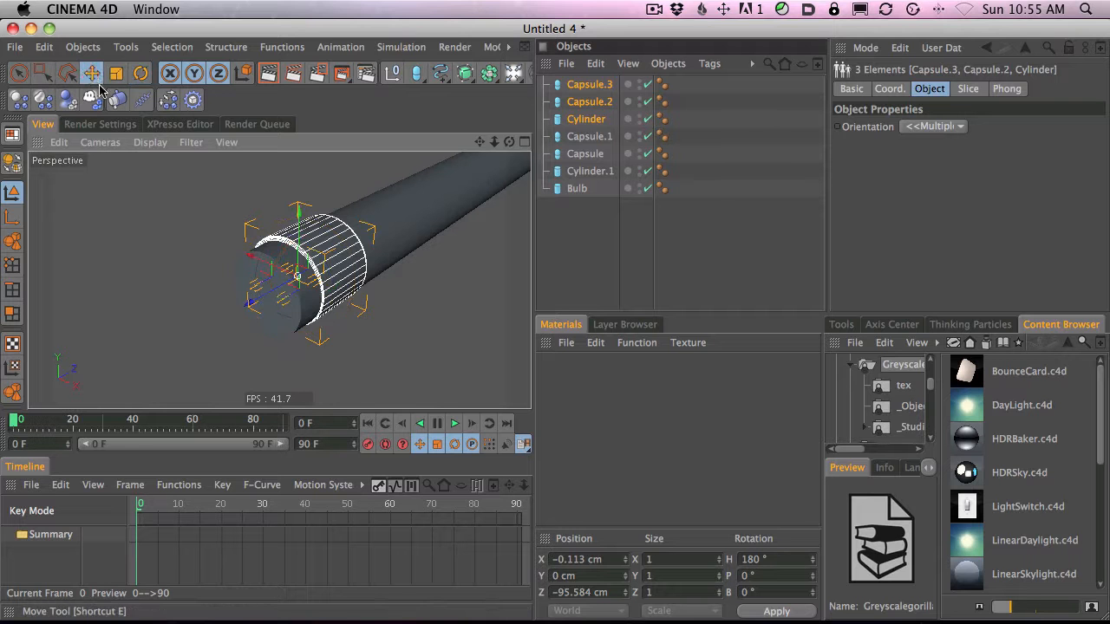
left_click_drag(265, 291, 209, 325)
key("2")
left_click_drag(421, 272, 82, 322)
key("3")
left_click_drag(364, 275, 560, 245)
key("1")
left_click_drag(432, 283, 337, 298)
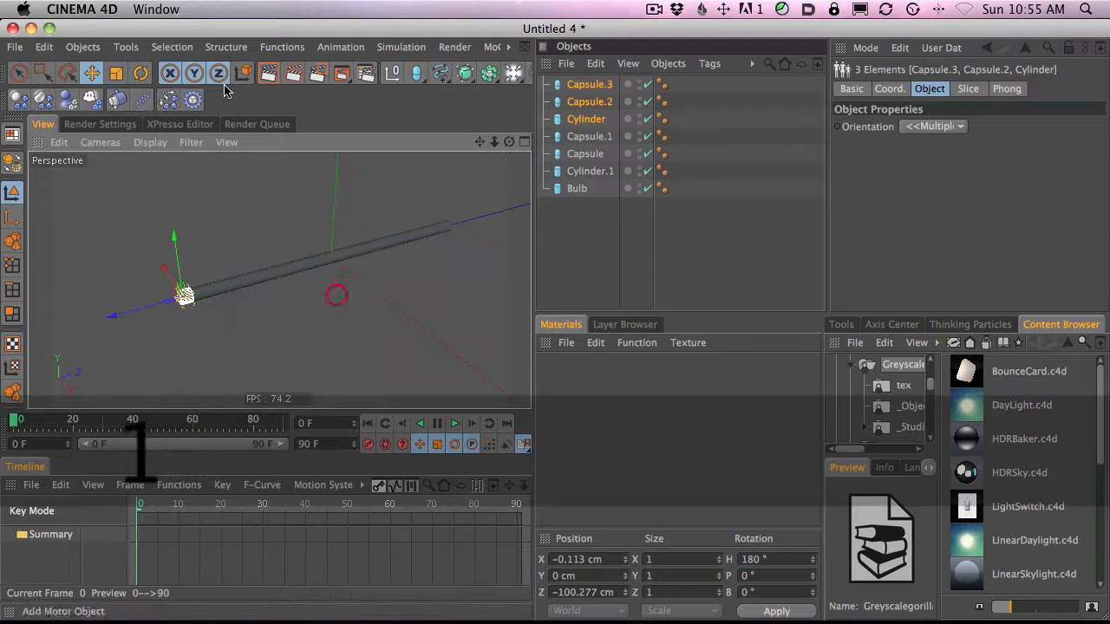
Render a preview of the complete tube in the perspective view and deselect all objects.
key("super+r")
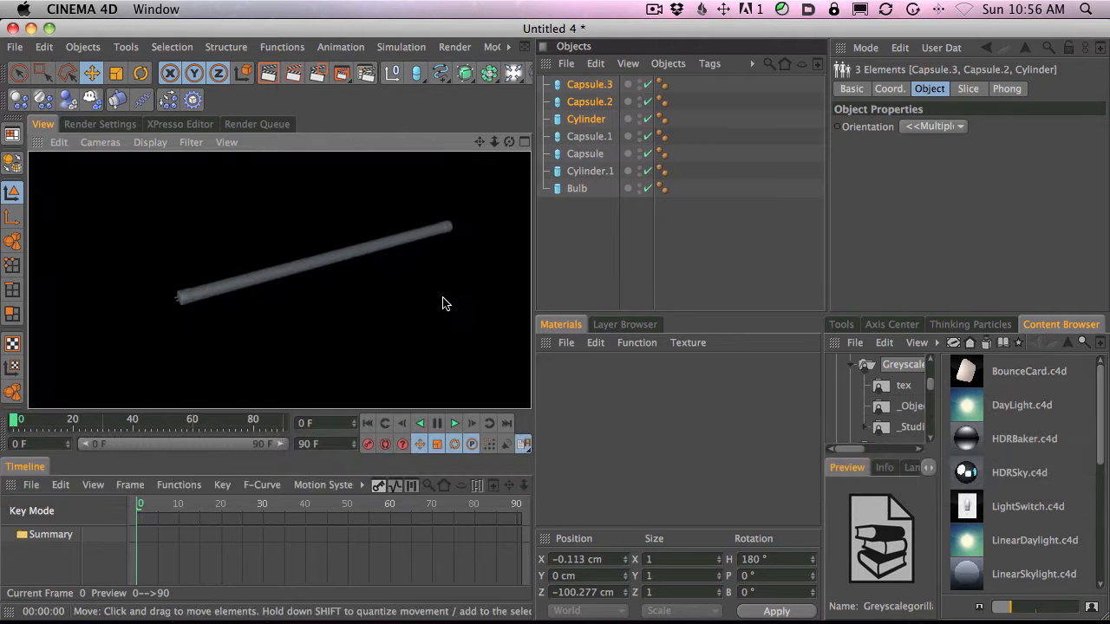
key("2")
left_click_drag(445, 271, 409, 283)
left_click(610, 234)
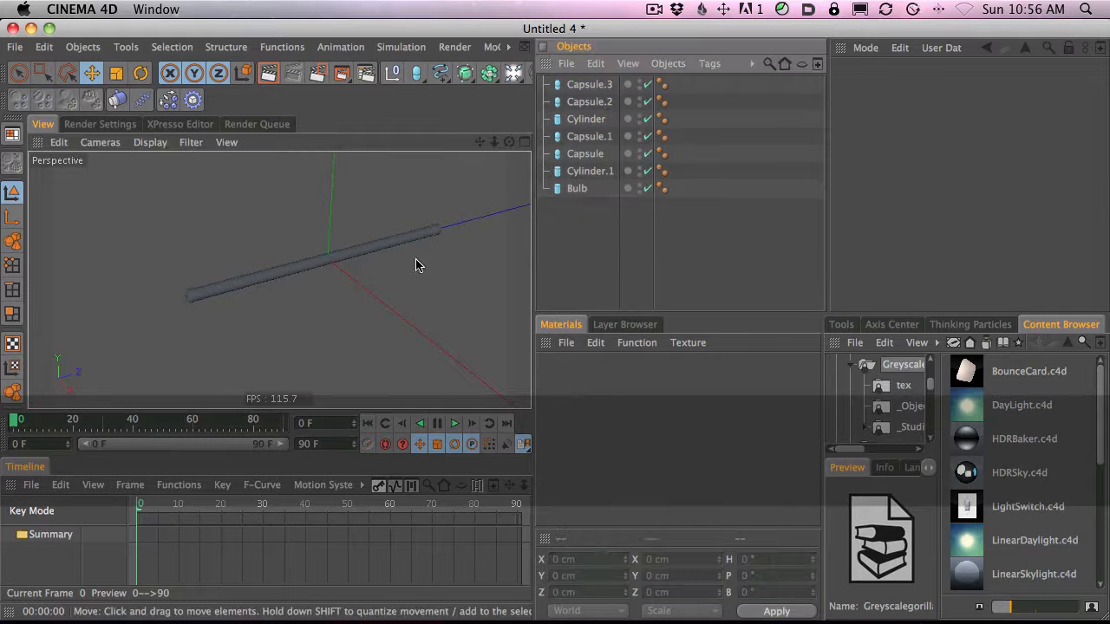
Group both end cap cylinders and all four capsule pins under a null named Caps.
key("2")
left_click_drag(454, 312, 405, 312)
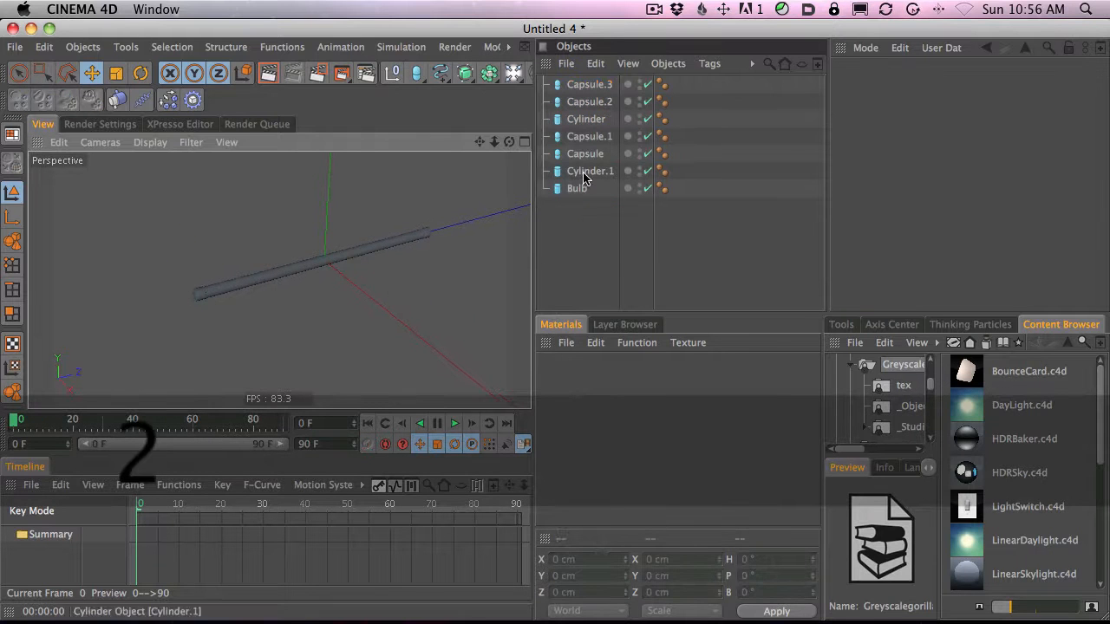
left_click(584, 172)
left_click(590, 86, "shift")
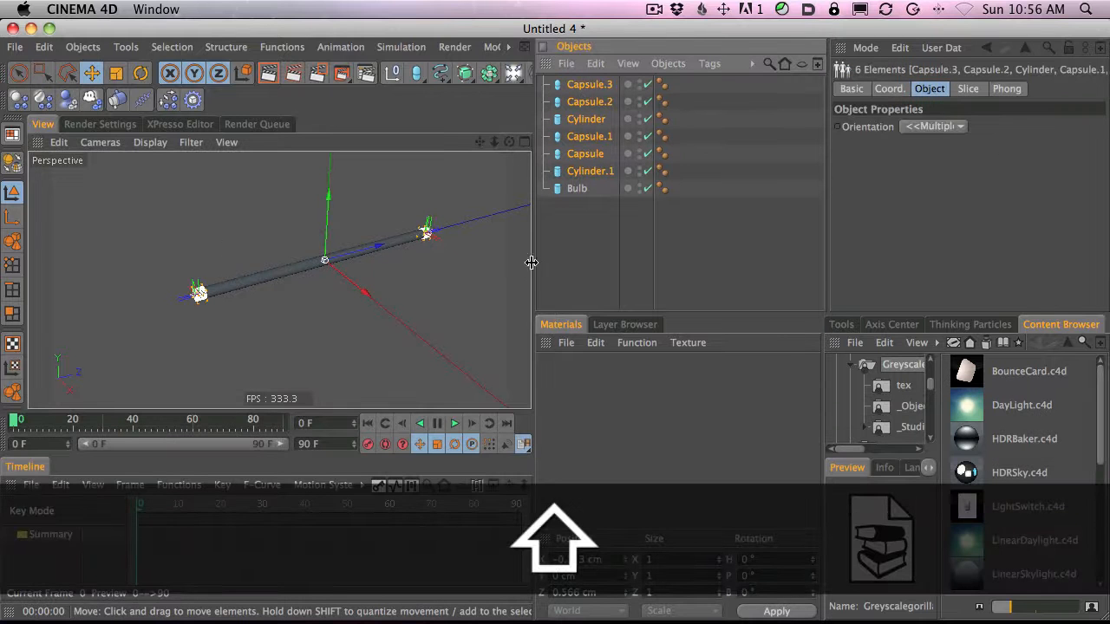
key("alt")
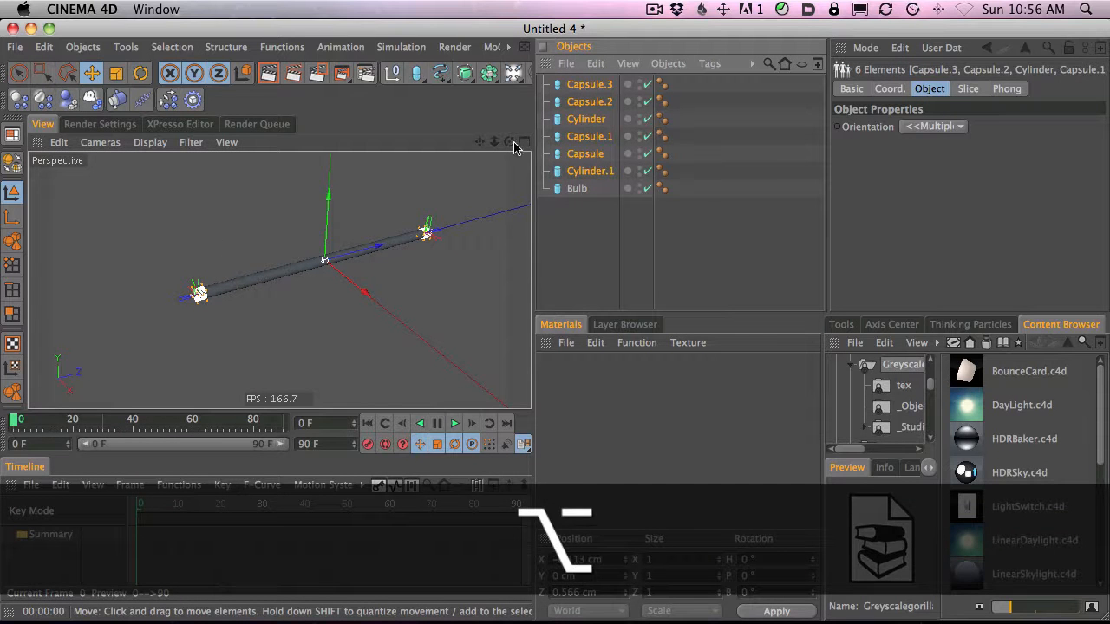
key("alt+g")
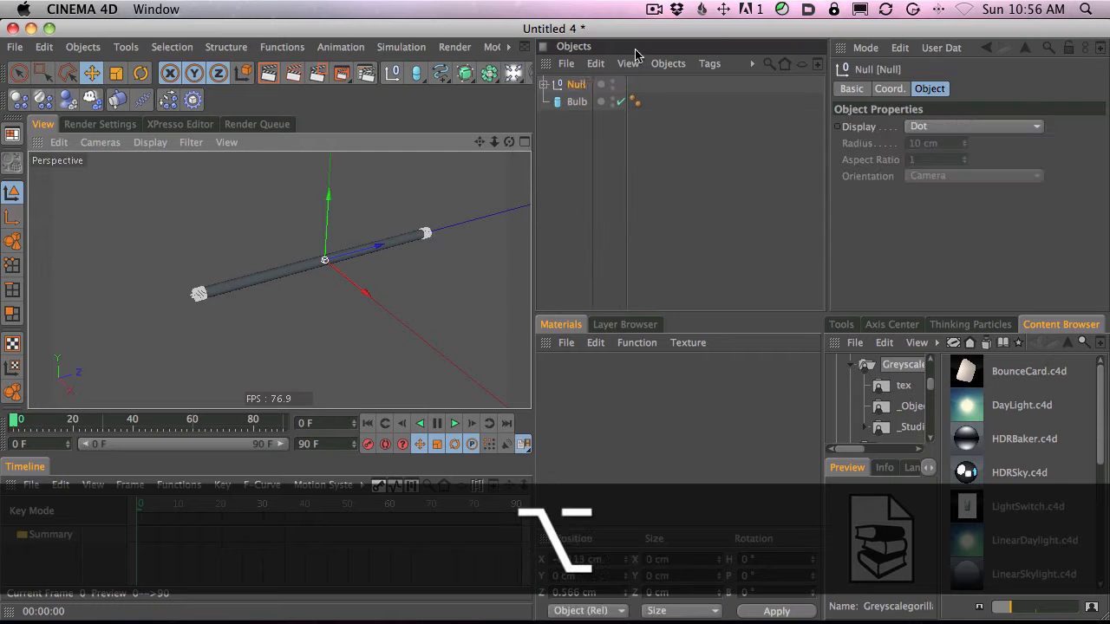
double_click(576, 86)
type("Caps")
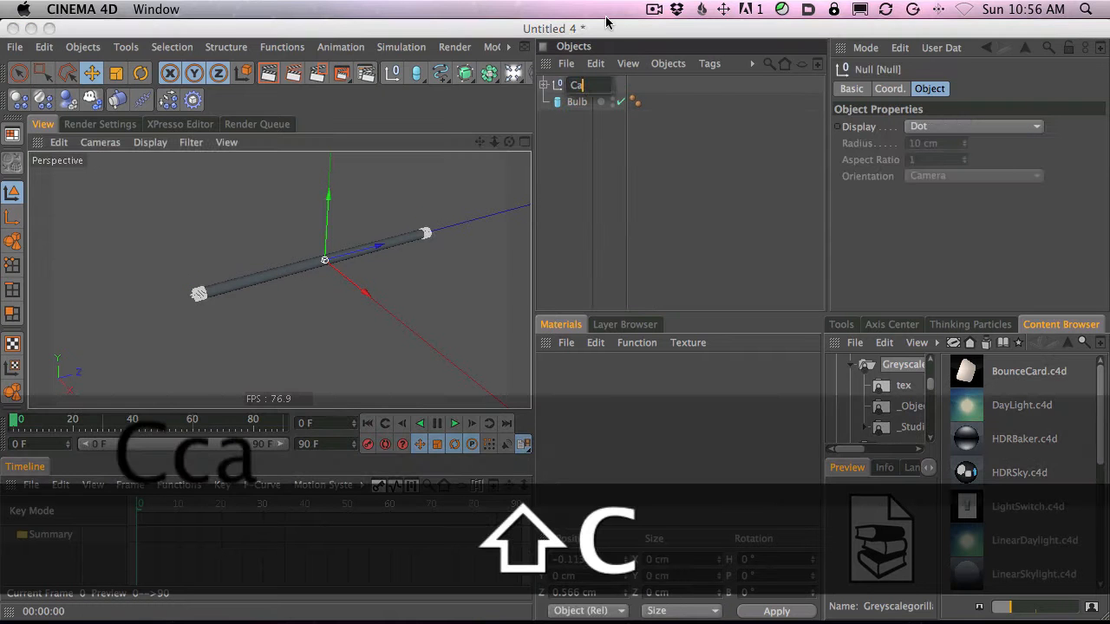
key("Return")
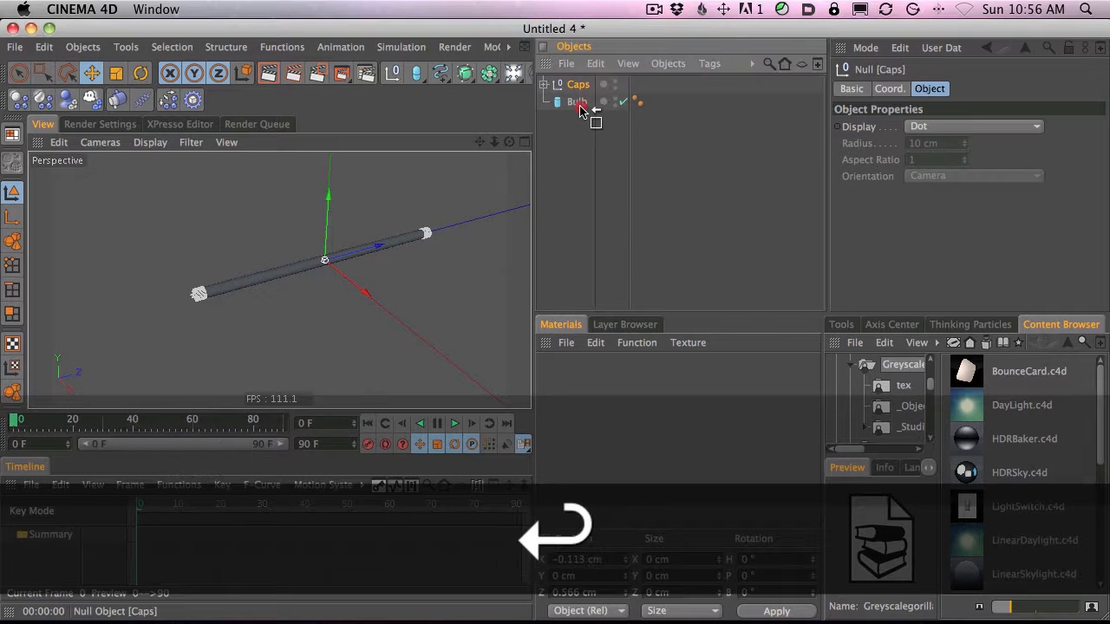
Place the Caps group below Bulb in the hierarchy and group both under a null named FullBulb.
left_click_drag(581, 107, 593, 123)
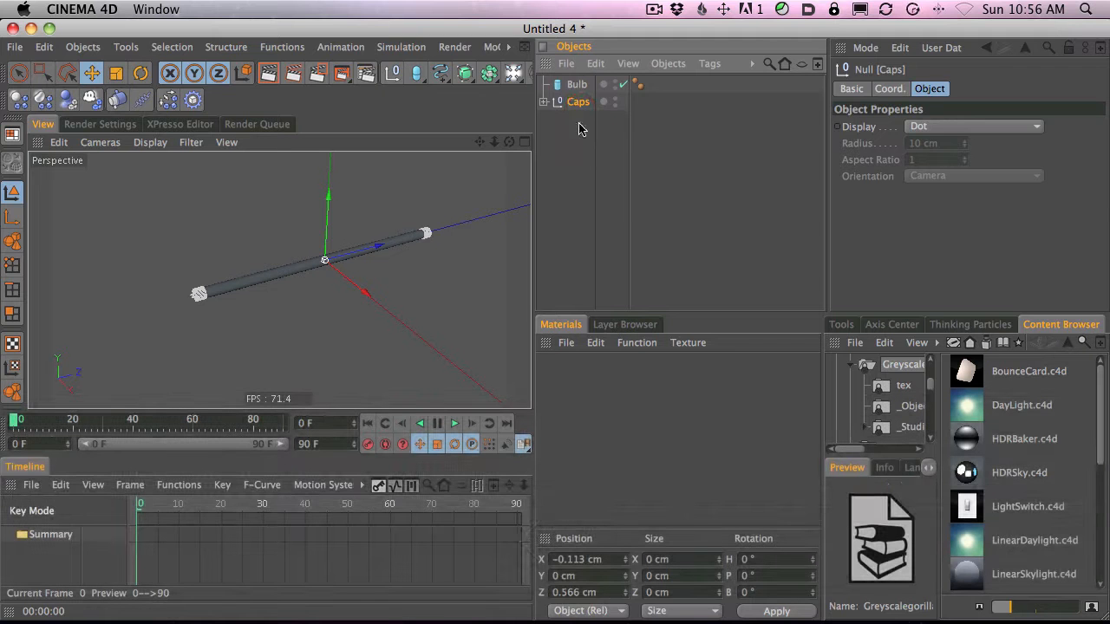
left_click(569, 85, "shift")
key("alt+g")
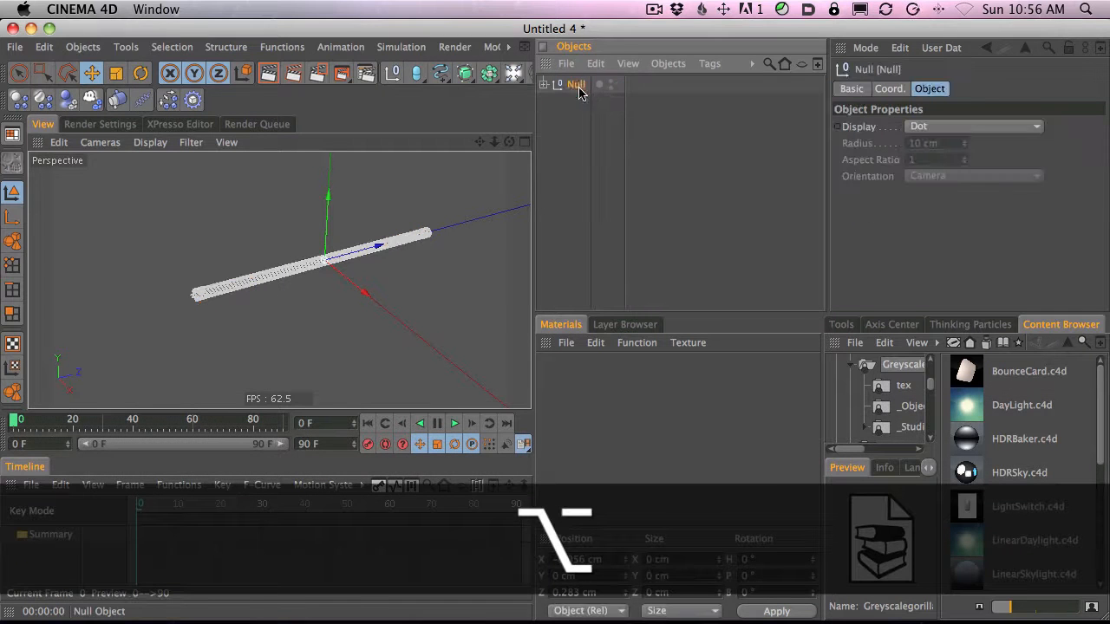
double_click(580, 86)
type("B")
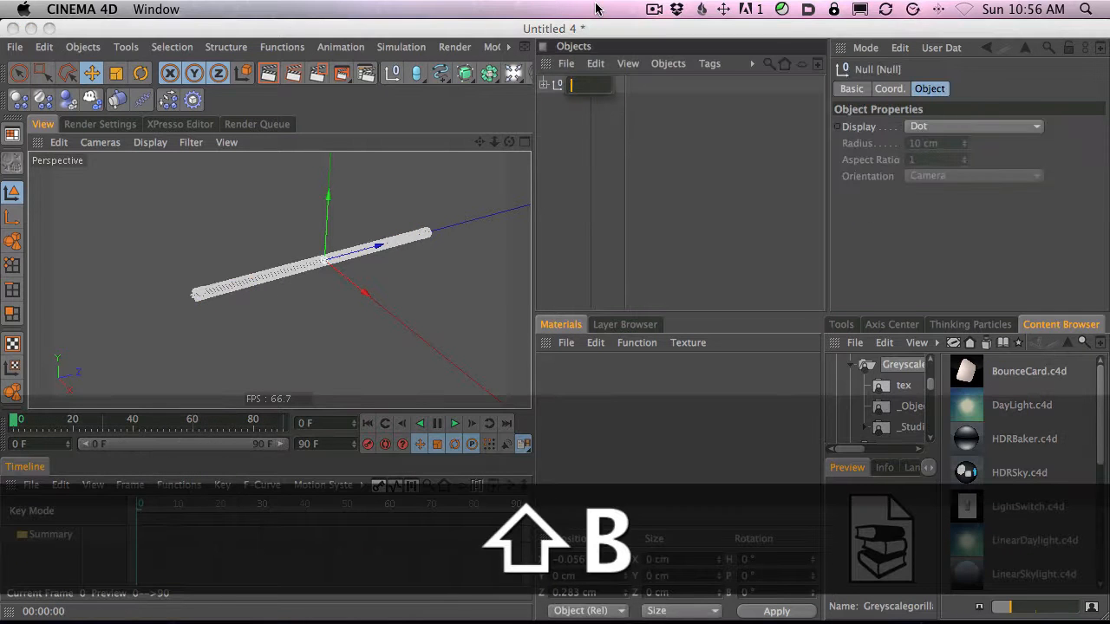
type("FullBulb")
key("Return")
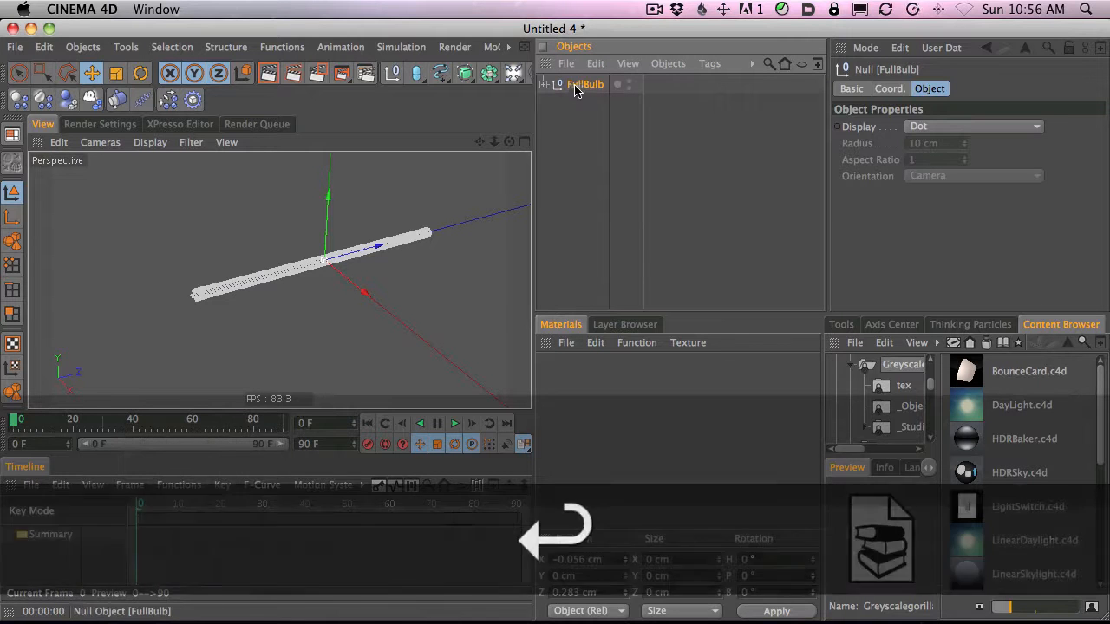
Check the contents of the FullBulb group and its Caps subgroup, collapse them and deselect everything.
left_click(543, 84)
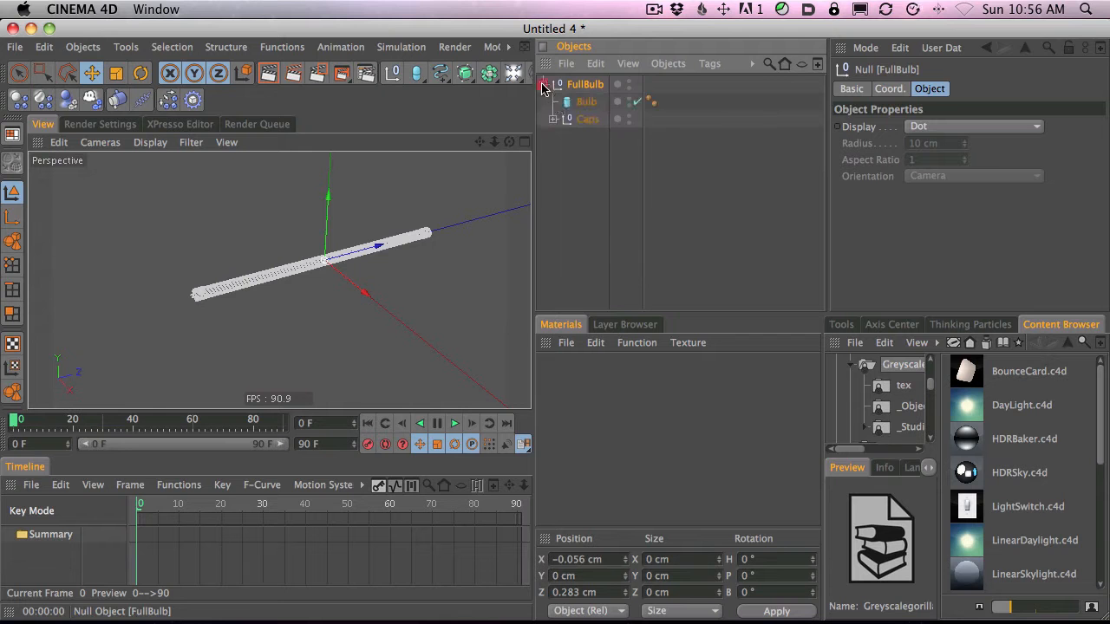
left_click(553, 119)
left_click(552, 119)
left_click(544, 85)
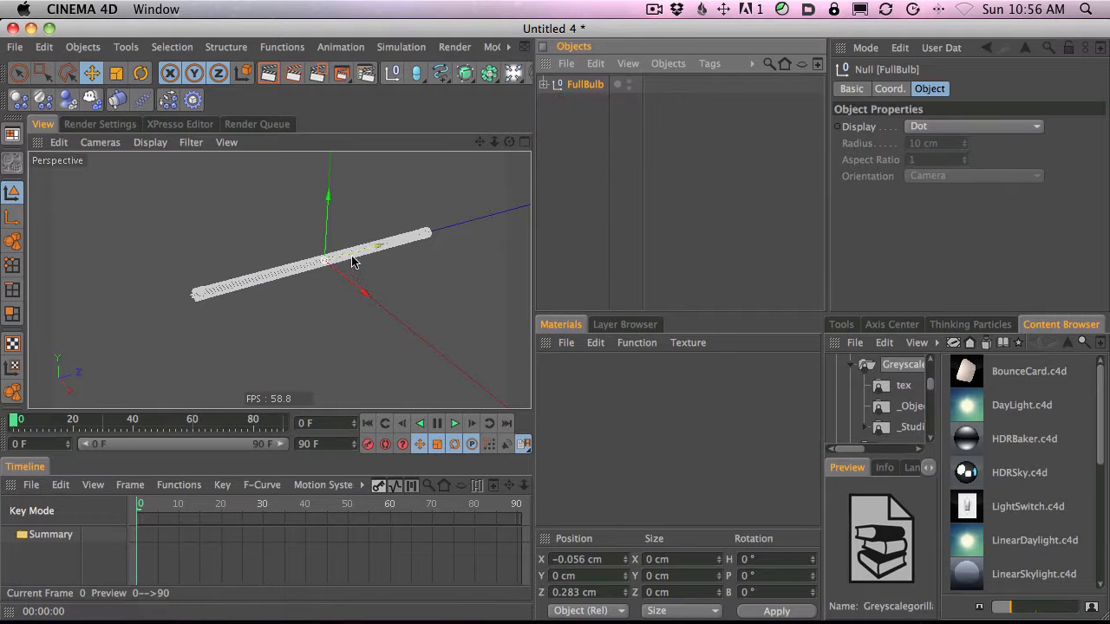
left_click(564, 181)
left_click(444, 256)
Add a Plane primitive at the scene origin as a floor for the tube.
left_click_drag(444, 256, 298, 300, "alt")
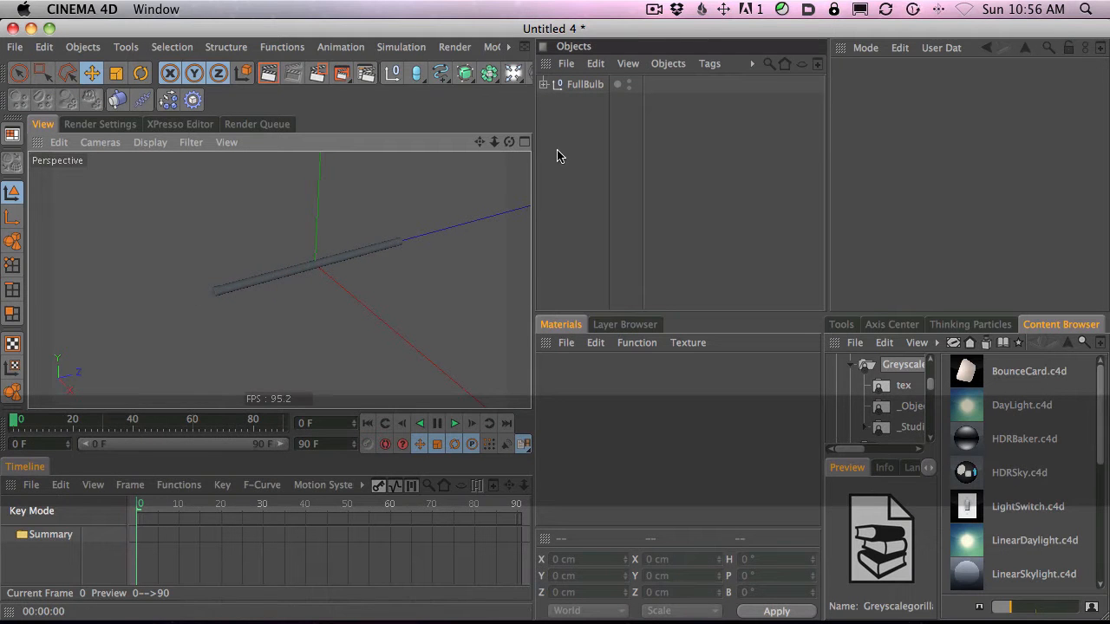
key("2")
left_click_drag(356, 260, 329, 270)
key("1")
left_click_drag(440, 244, 411, 250)
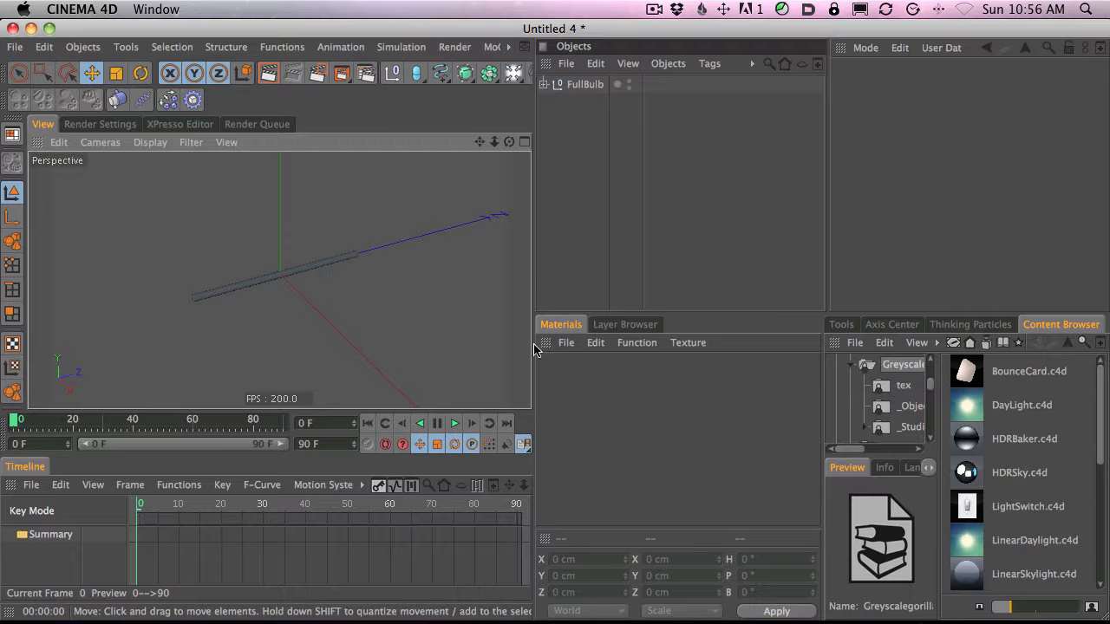
key("3")
left_click_drag(441, 240, 361, 318)
left_click(416, 73)
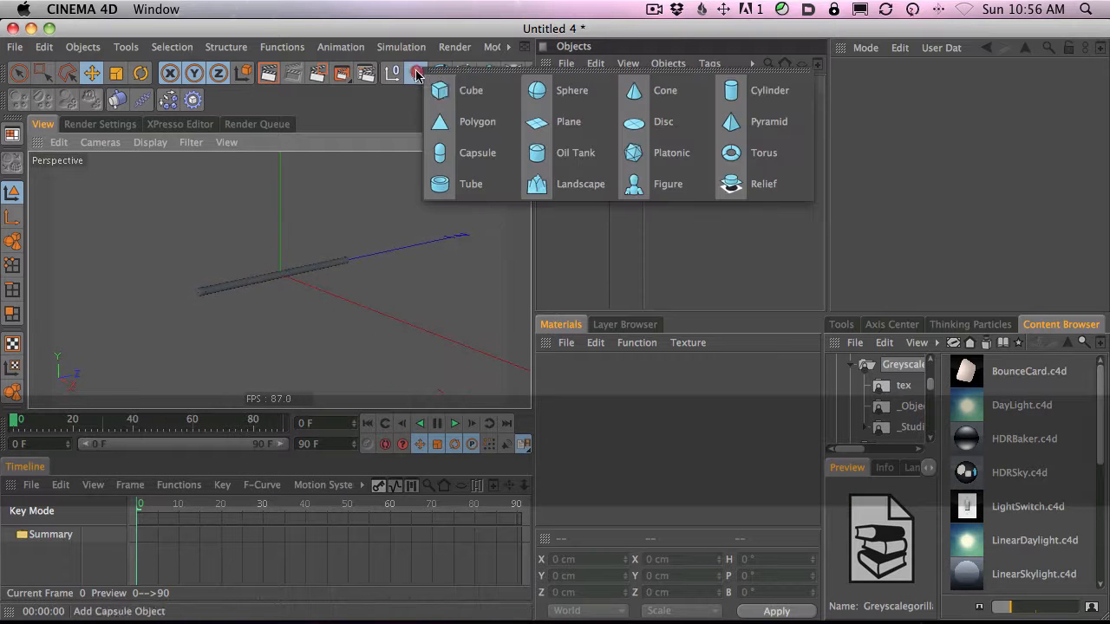
left_click(588, 124)
Scale the floor plane up uniformly to about 1881 cm in width and height.
key("3")
left_click_drag(460, 177, 339, 156)
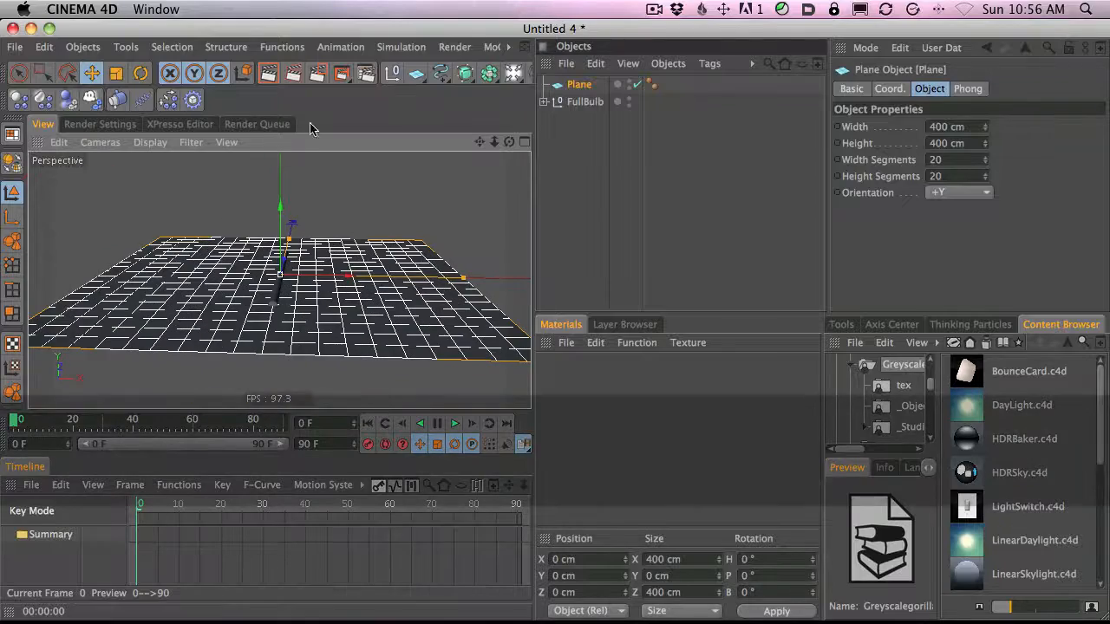
left_click(115, 73)
left_click_drag(486, 182, 511, 228)
key("3")
mouse_move(395, 272)
left_mouse_down()
mouse_move(396, 218)
mouse_move(408, 272)
left_mouse_up()
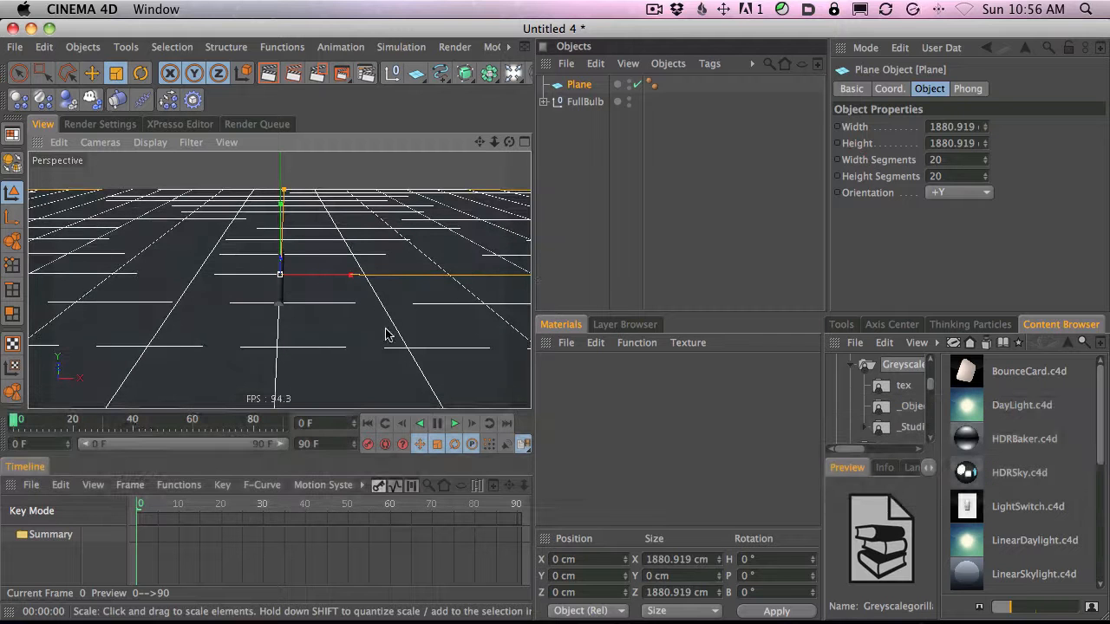
key("2")
left_click_drag(418, 310, 295, 314)
Duplicate the floor plane and move the copy along Z to about 721 cm.
left_click(579, 86)
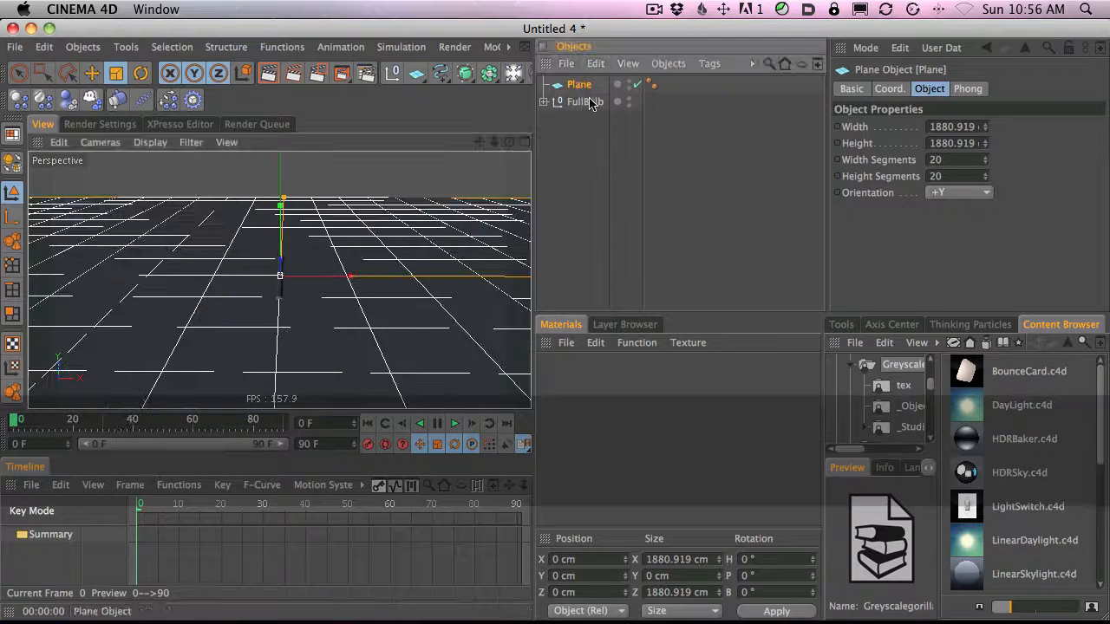
key("super+c")
key("super+v")
key("2")
left_click_drag(456, 223, 501, 216)
key("3")
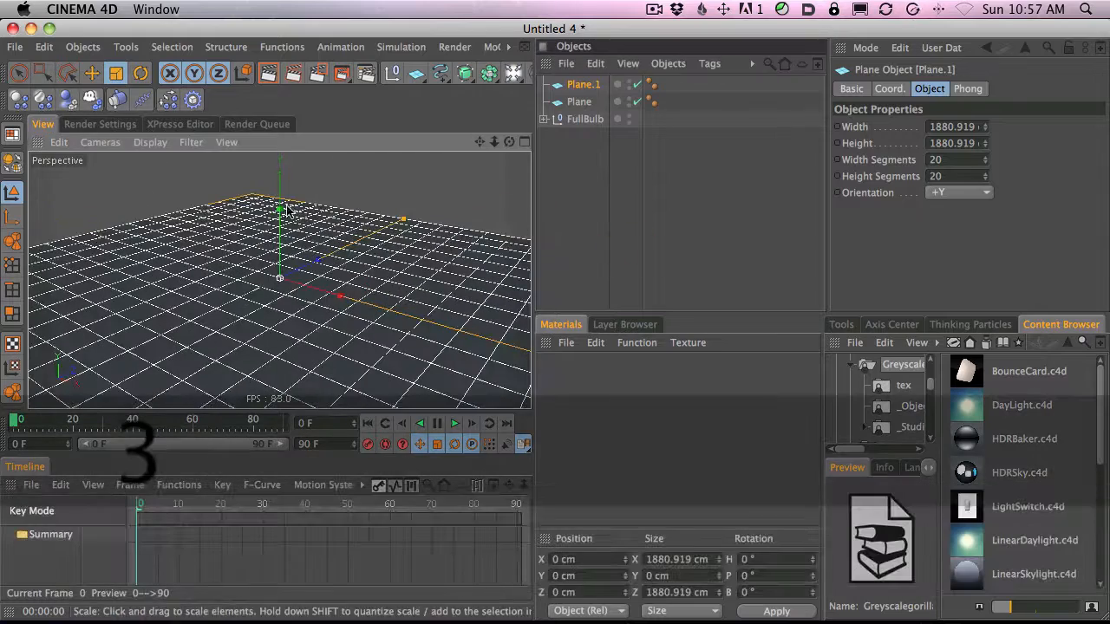
left_click(90, 78)
left_click_drag(317, 260, 609, 138)
Rotate the duplicated plane to 90° in pitch so that it stands upright as a back wall.
left_click(140, 73)
left_click_drag(369, 277, 918, 343)
key("3")
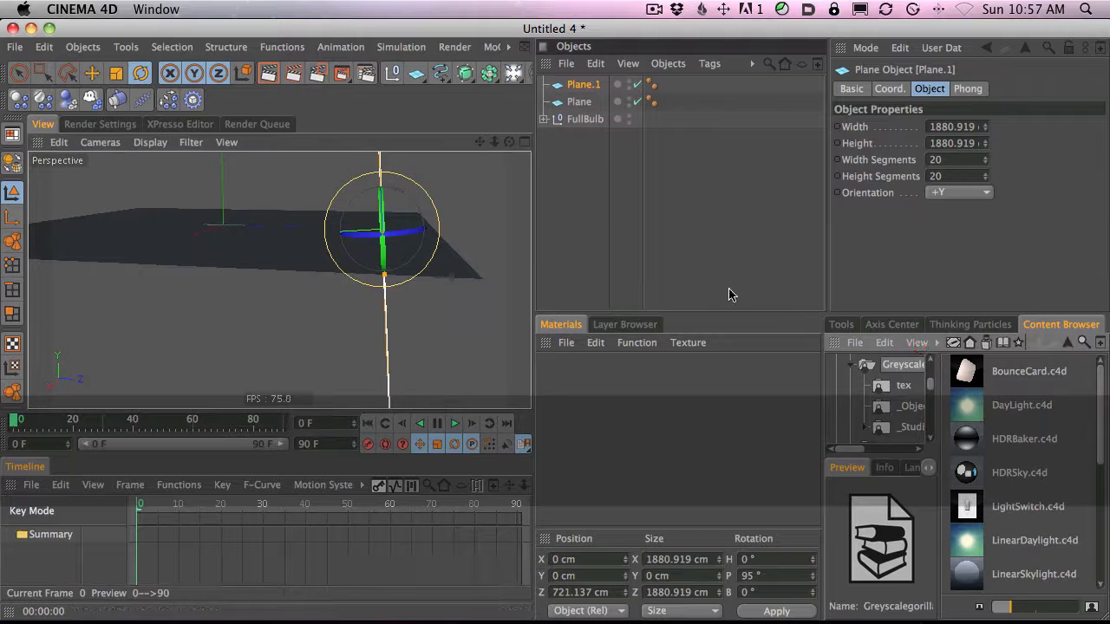
left_click_drag(404, 198, 439, 240, "shift")
key("3")
key("3")
left_click_drag(405, 198, 401, 265)
key("1")
key("3")
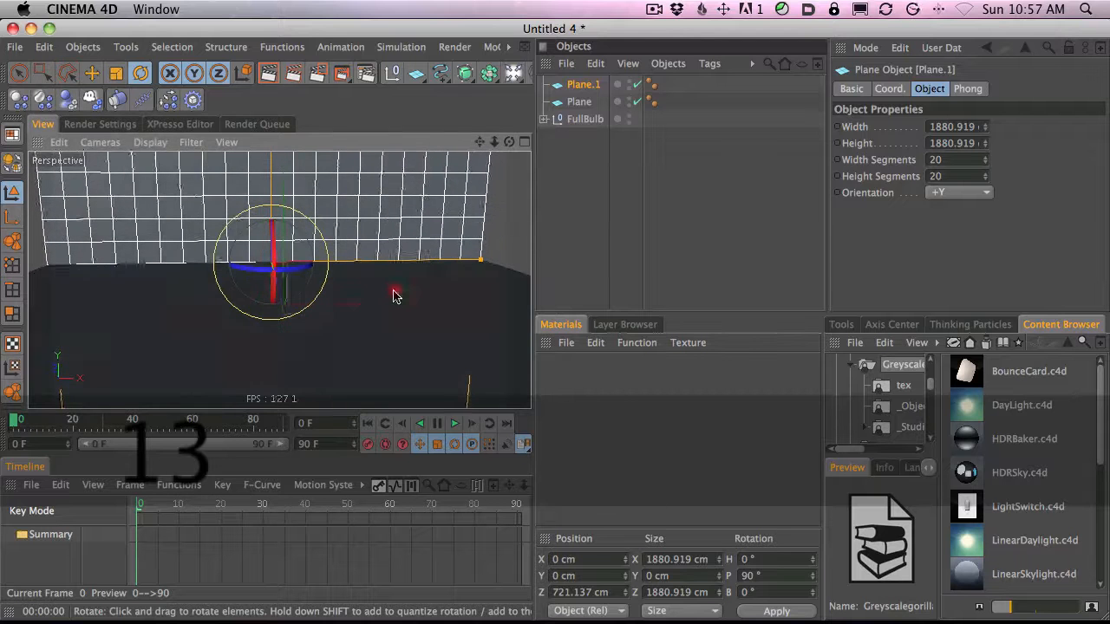
Add a MoGraph Cloner and make the FullBulb group its child.
left_click(583, 118)
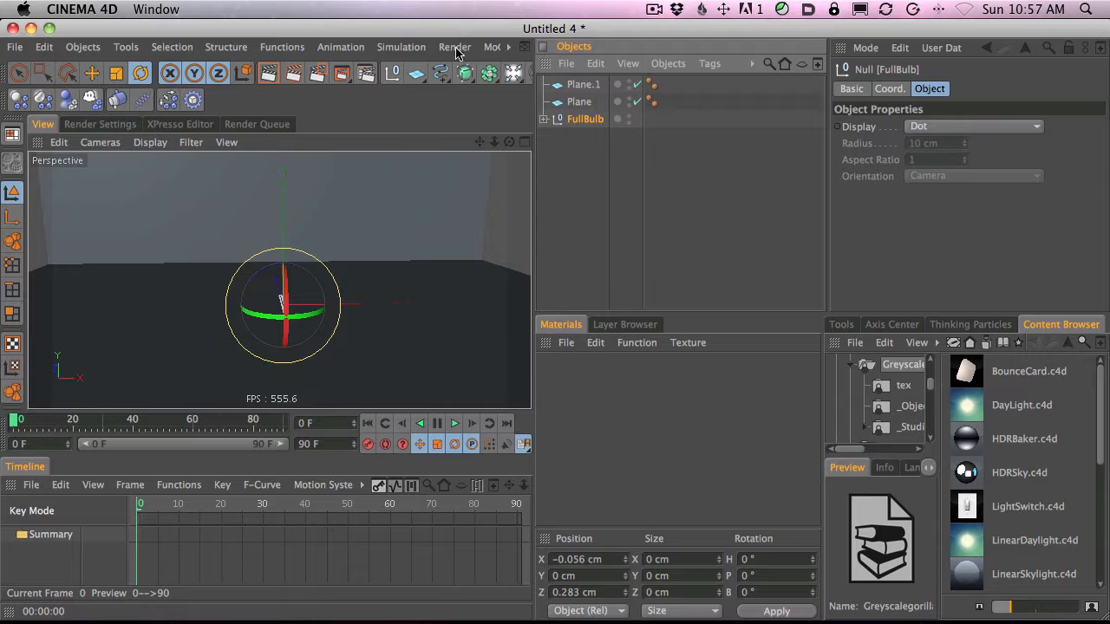
left_click_drag(535, 59, 545, 59)
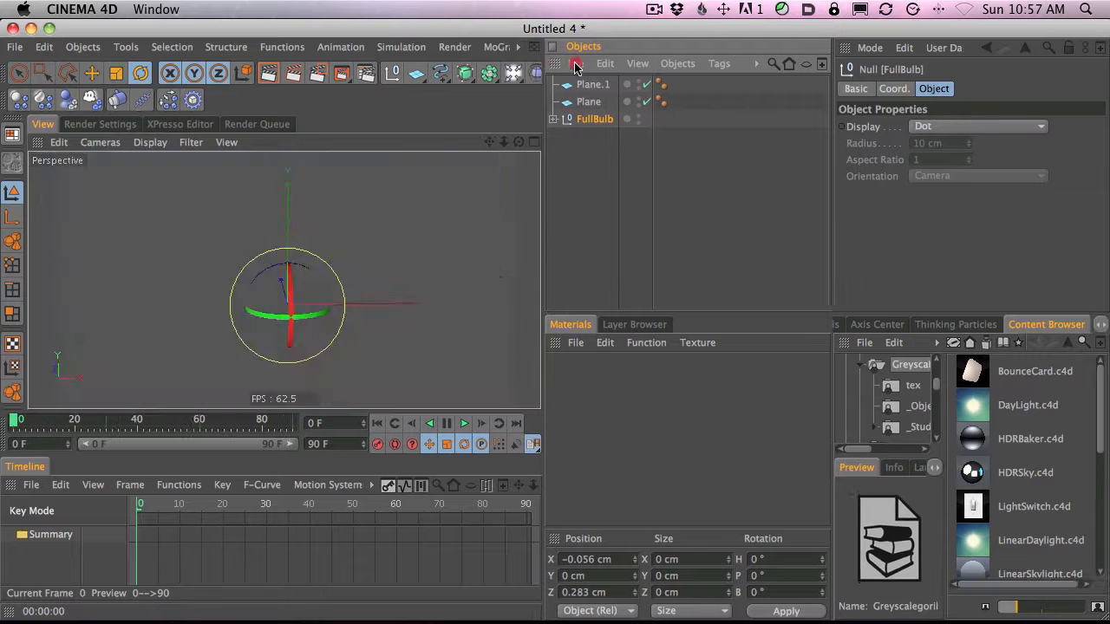
left_click(503, 49)
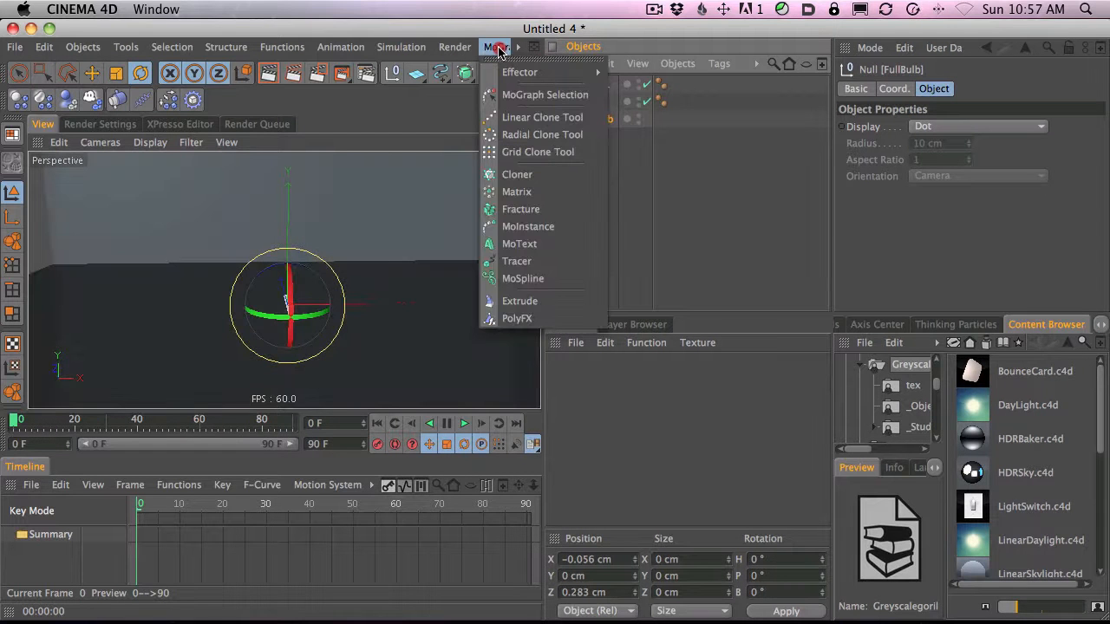
left_click(525, 177)
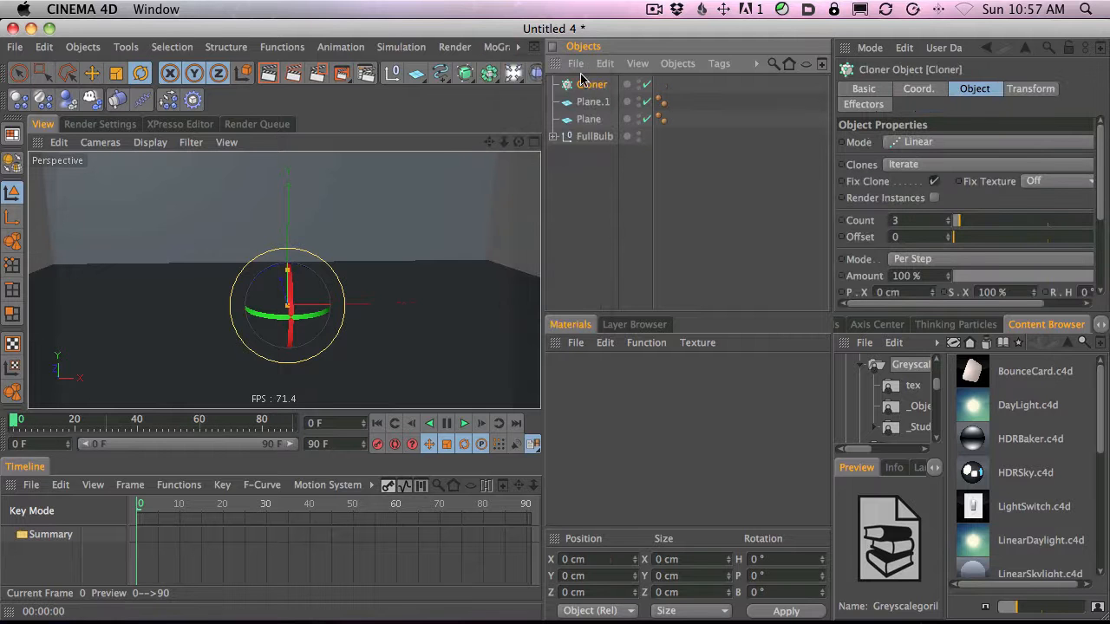
left_click_drag(595, 141, 593, 86)
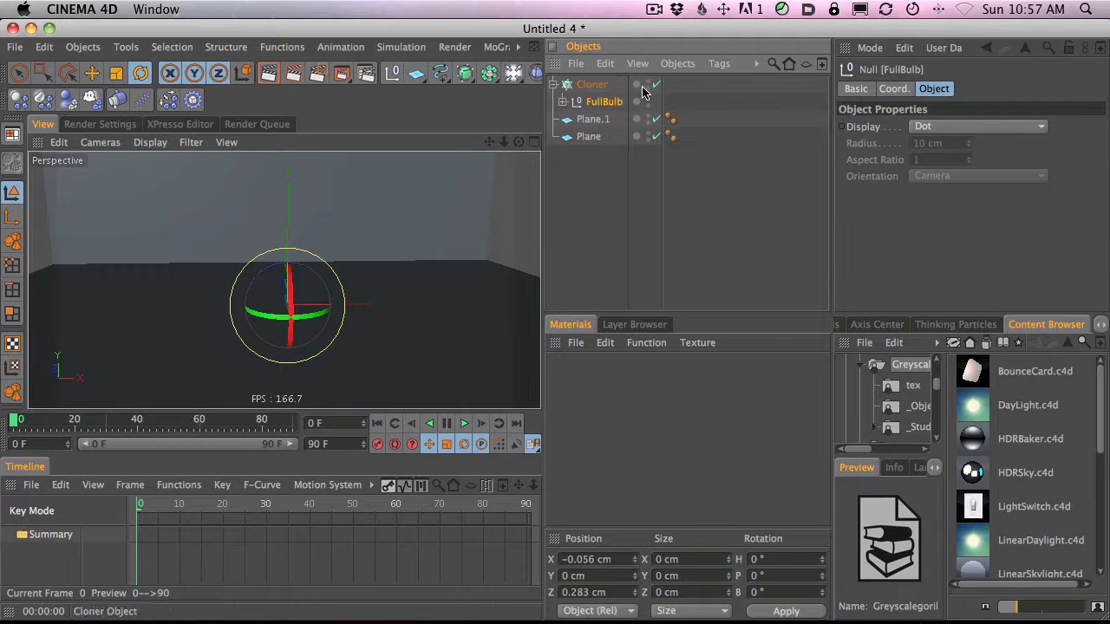
Switch the Cloner to Grid Array mode and set its Y count to 1.
left_click(591, 85)
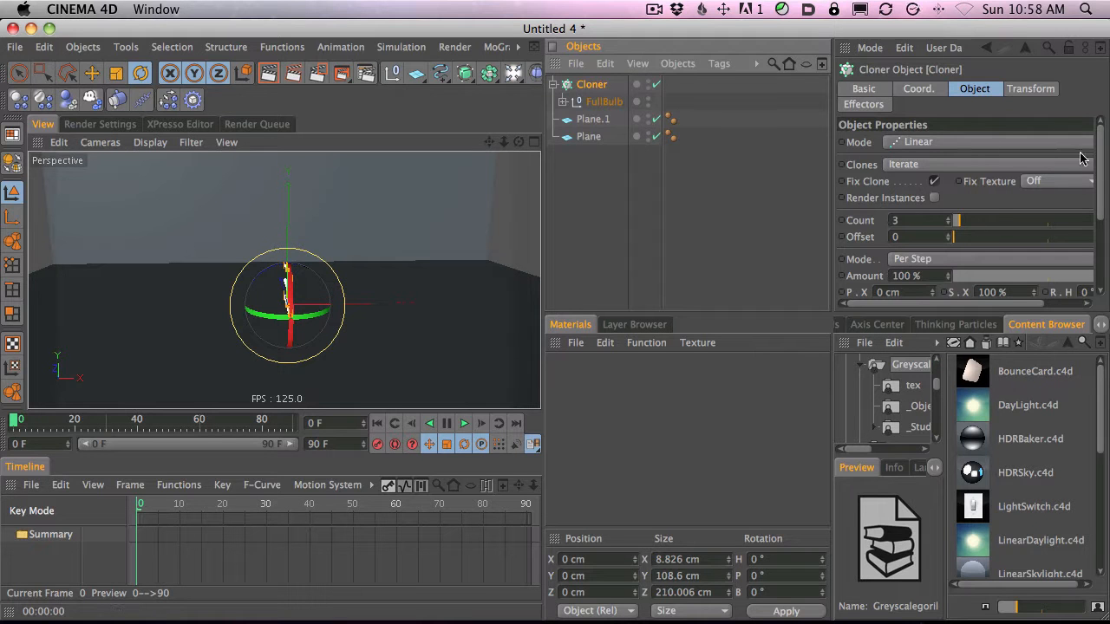
left_click(917, 141)
left_click(926, 209)
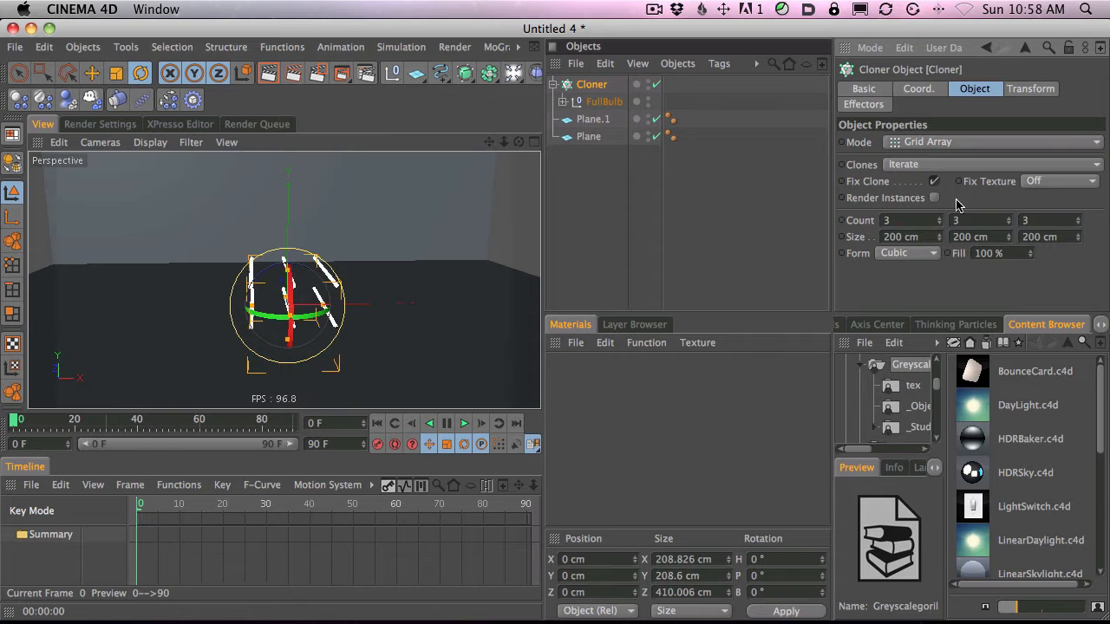
type("1")
key("Return")
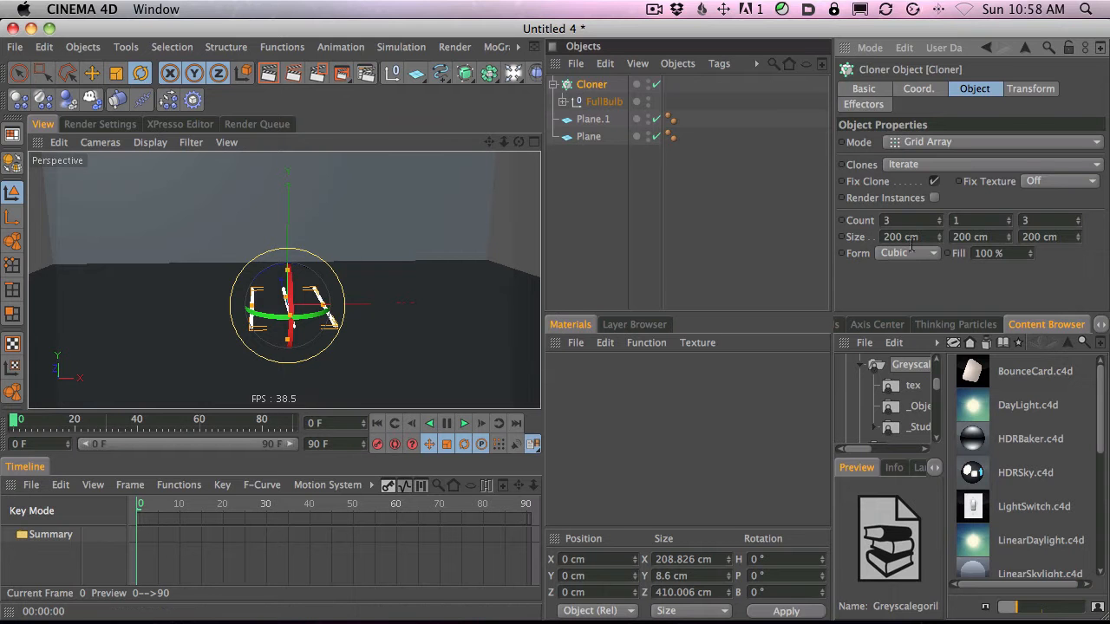
Set the Cloner's X and Z counts to 6 and its grid size to about 319 × 166 × 412 cm.
left_click_drag(939, 220, 936, 217)
left_click(1078, 217)
type("6")
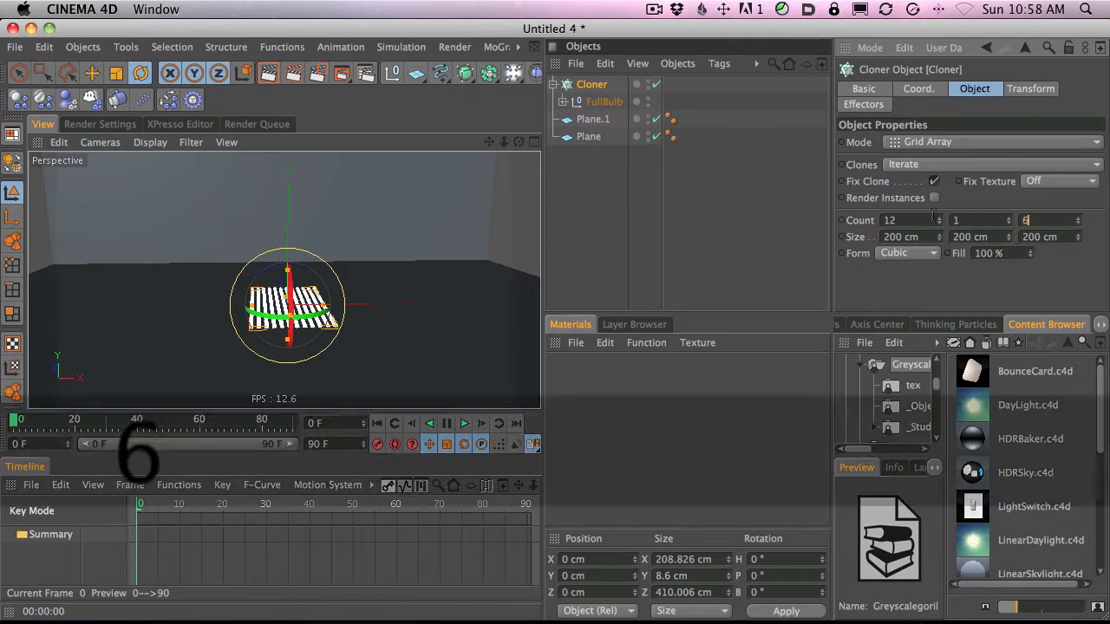
type("6")
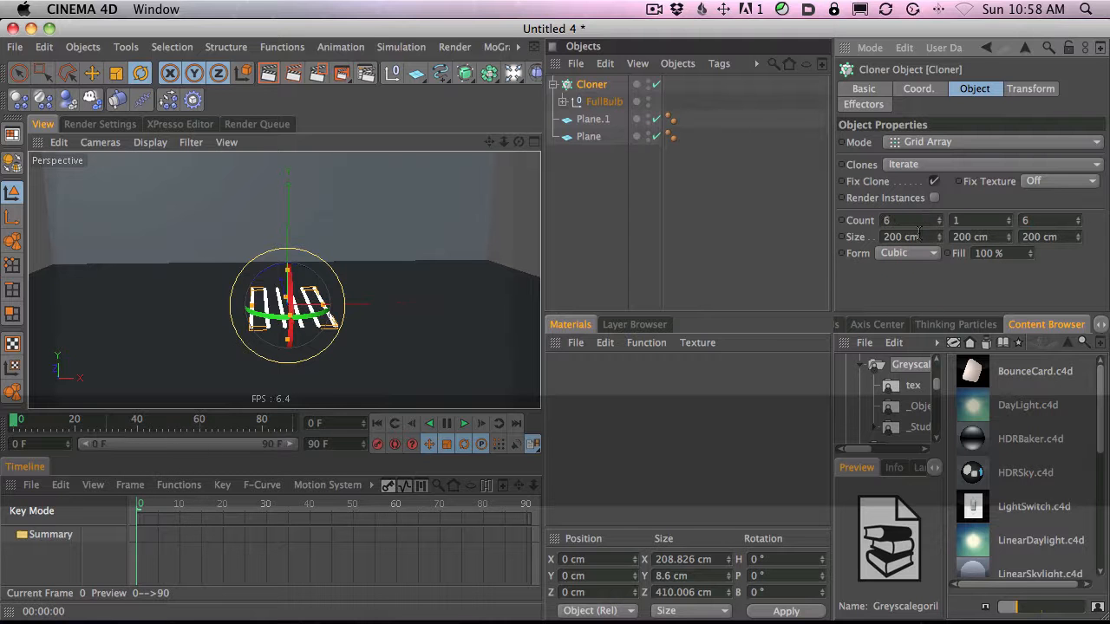
mouse_move(940, 240)
left_mouse_down()
mouse_move(997, 96)
mouse_move(1021, 70)
left_mouse_up()
mouse_move(1080, 239)
left_mouse_down()
mouse_move(1108, 65)
mouse_move(1029, 252)
mouse_move(1083, 42)
mouse_move(1028, 221)
left_mouse_up()
Add a Random effector to the Cloner and open its transform parameters.
left_click(597, 88)
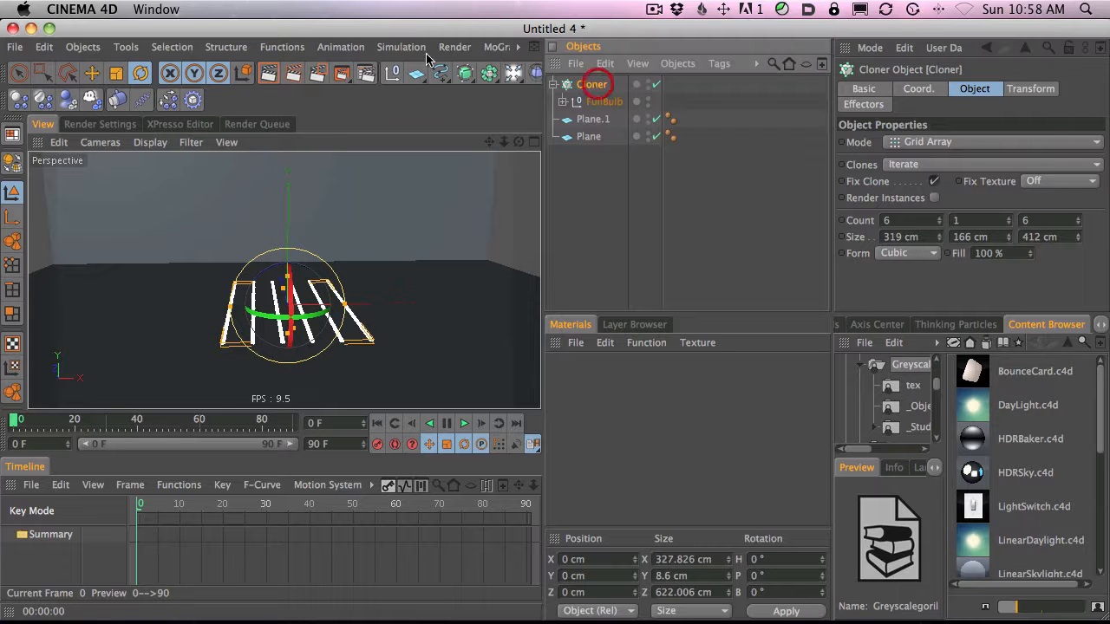
left_click(454, 47)
mouse_move(496, 47)
mouse_move(505, 76)
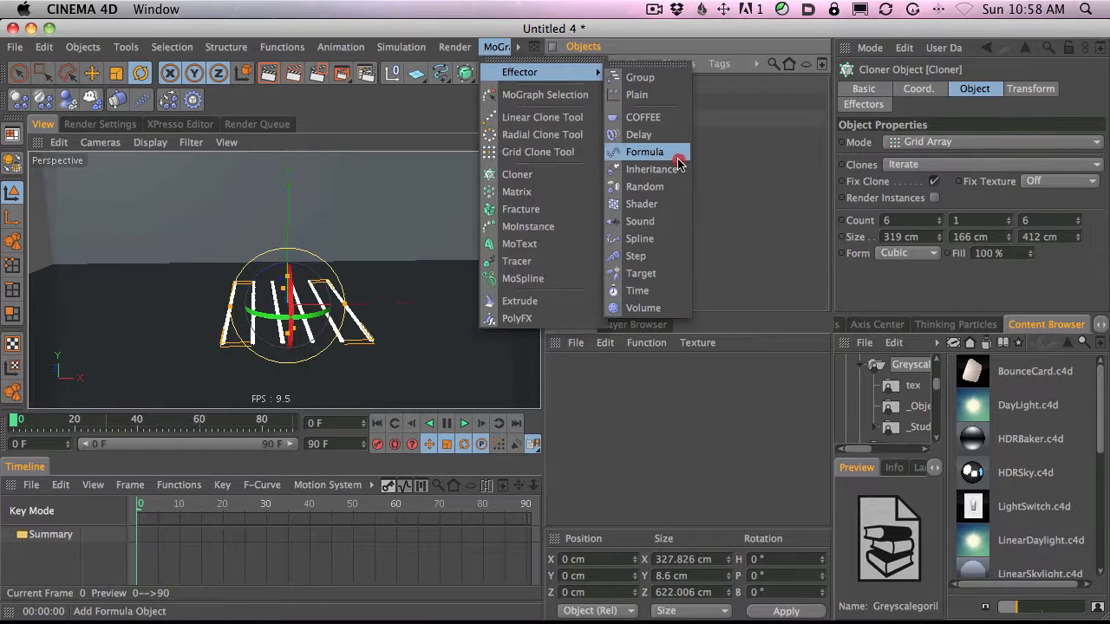
left_click(626, 186)
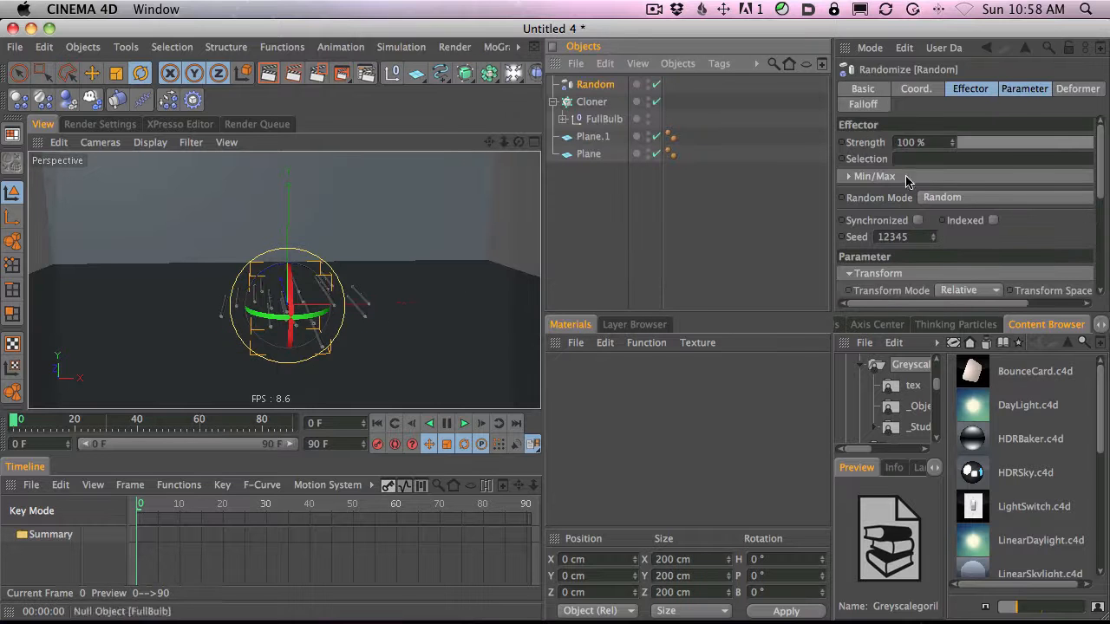
left_click(1021, 91)
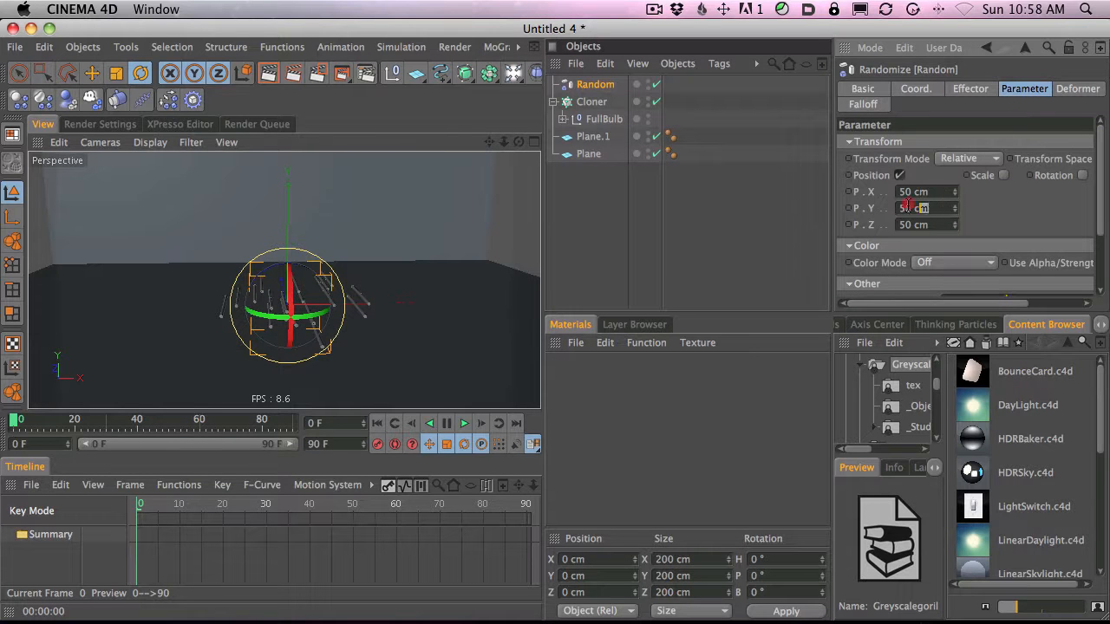
Set the Random effector's Y position variation to 0 cm.
double_click(935, 208)
type("10")
key("Return")
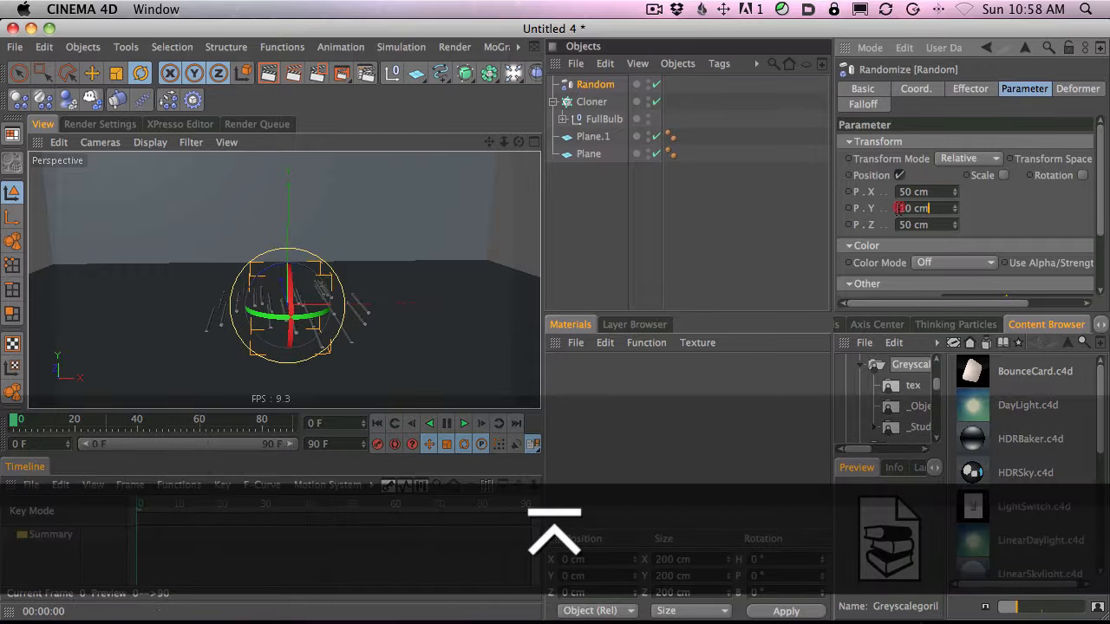
double_click(932, 208)
type("0")
key("Return")
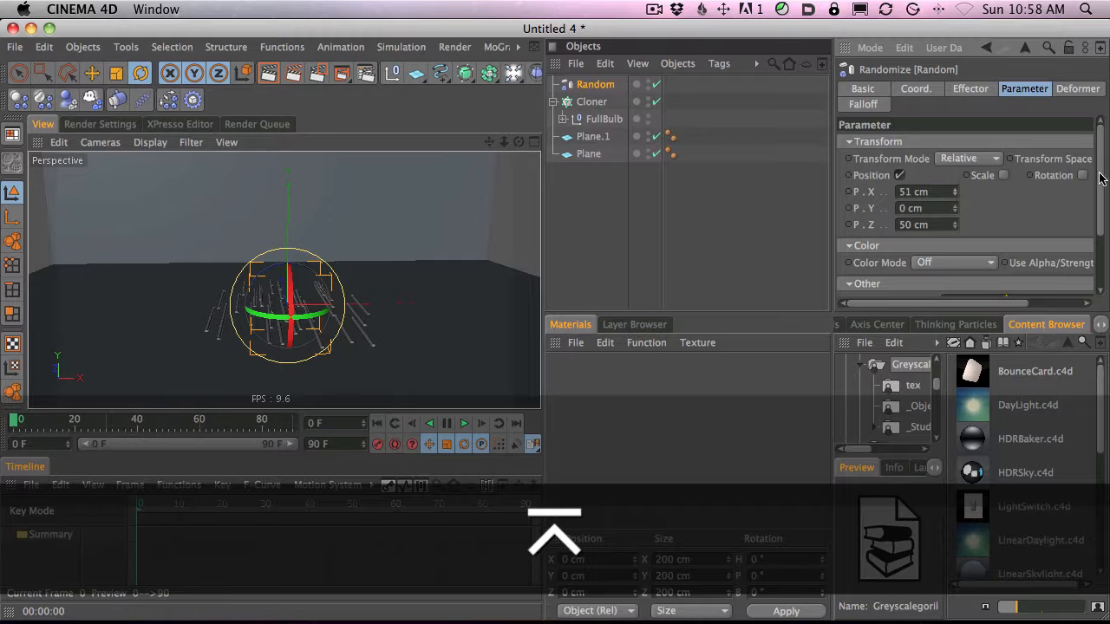
Enable rotation in the Random effector and randomize the heading of the cloned tubes.
left_click(1082, 176)
scroll(1053, 280, "right", 5)
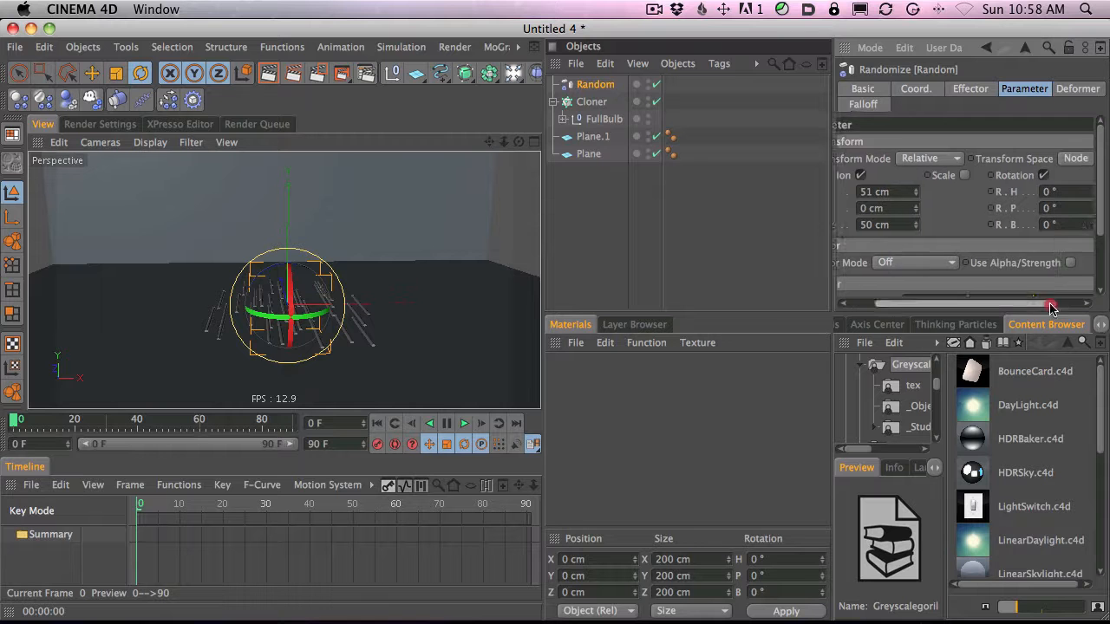
left_click_drag(1066, 177, 1076, 137)
key("3")
left_click_drag(448, 364, 902, 186)
key("2")
key("1")
left_click_drag(384, 283, 377, 270)
Raise the Cloner above the floor to a Y position of about 18.4 cm.
left_click(591, 101)
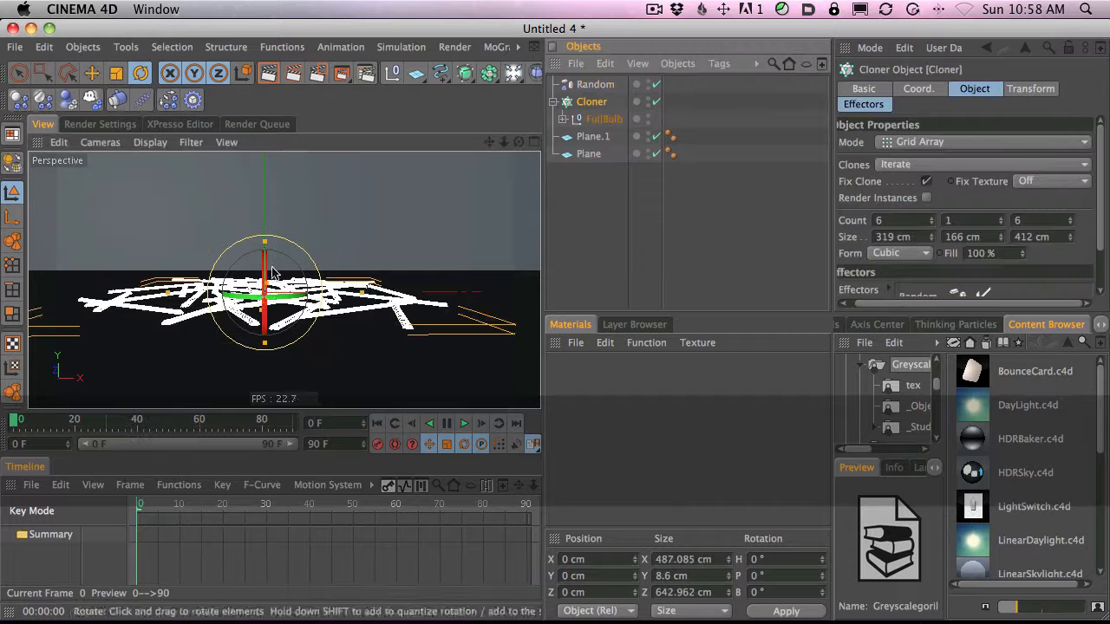
key("e")
left_click_drag(266, 257, 265, 247)
key("3")
left_click_drag(320, 183, 329, 264)
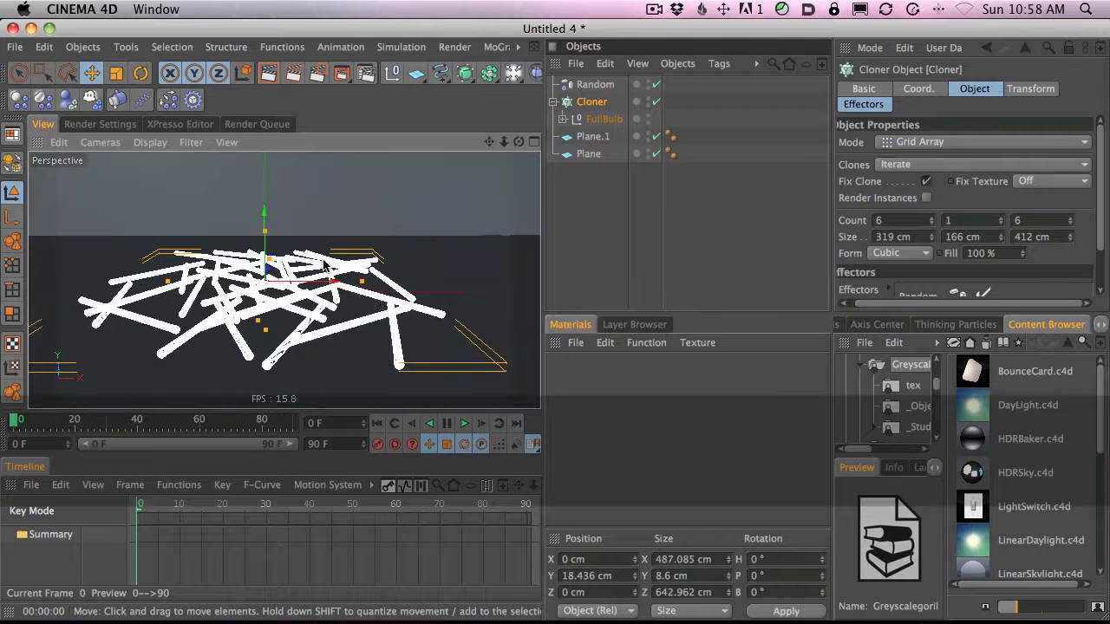
Switch to Safari, scrub the MTV Hits reference video to study how the tubes lie and rise, and return to CINEMA 4D.
key("super+Tab")
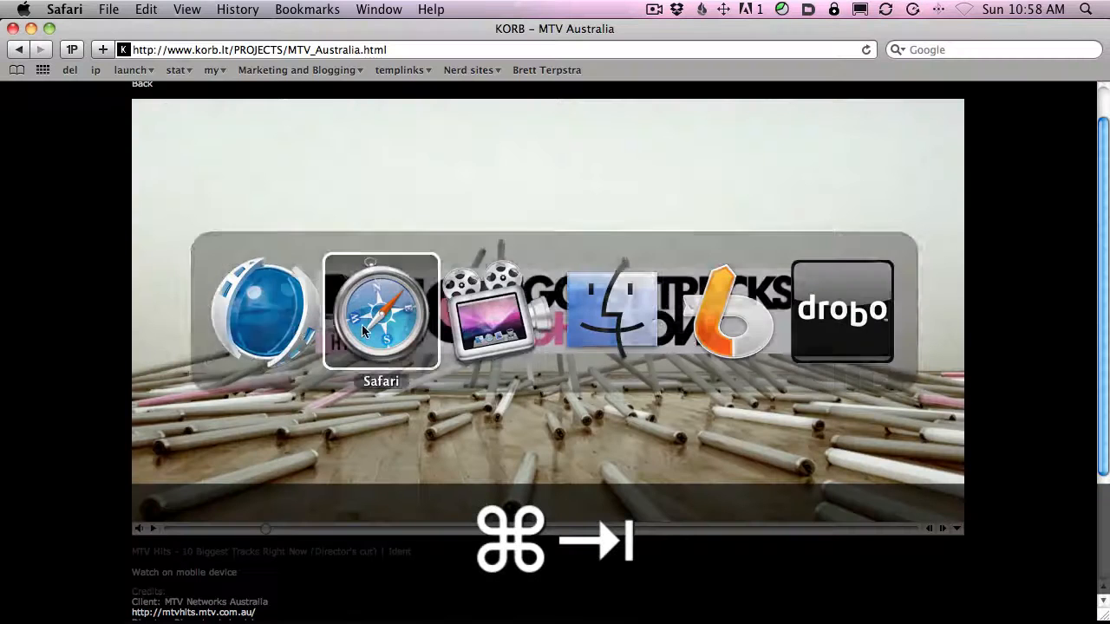
left_click(178, 529)
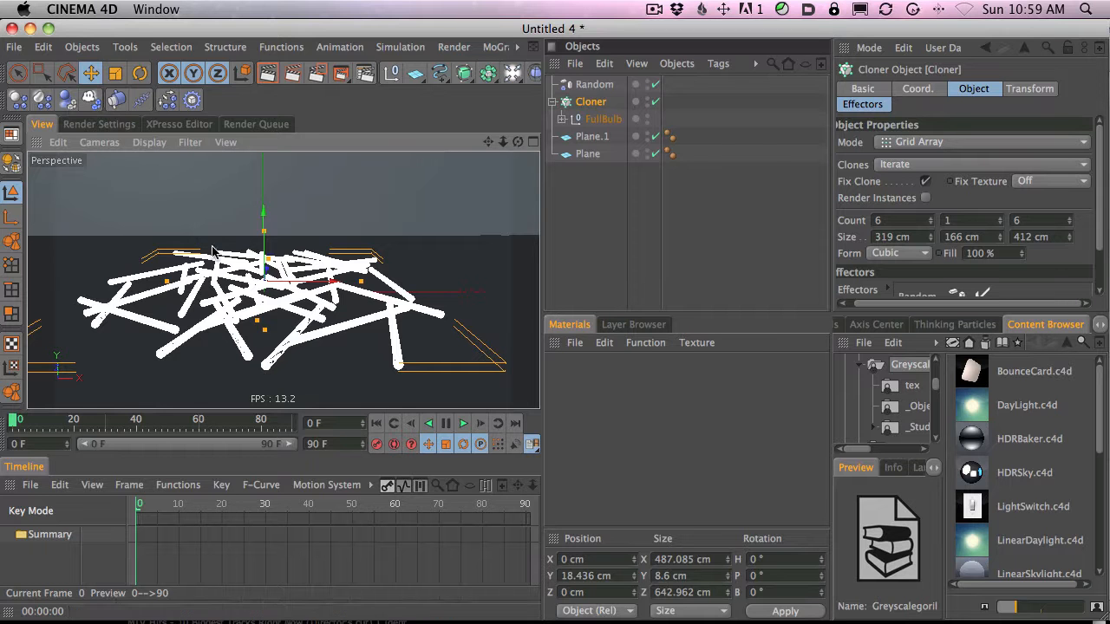
key("super+Tab")
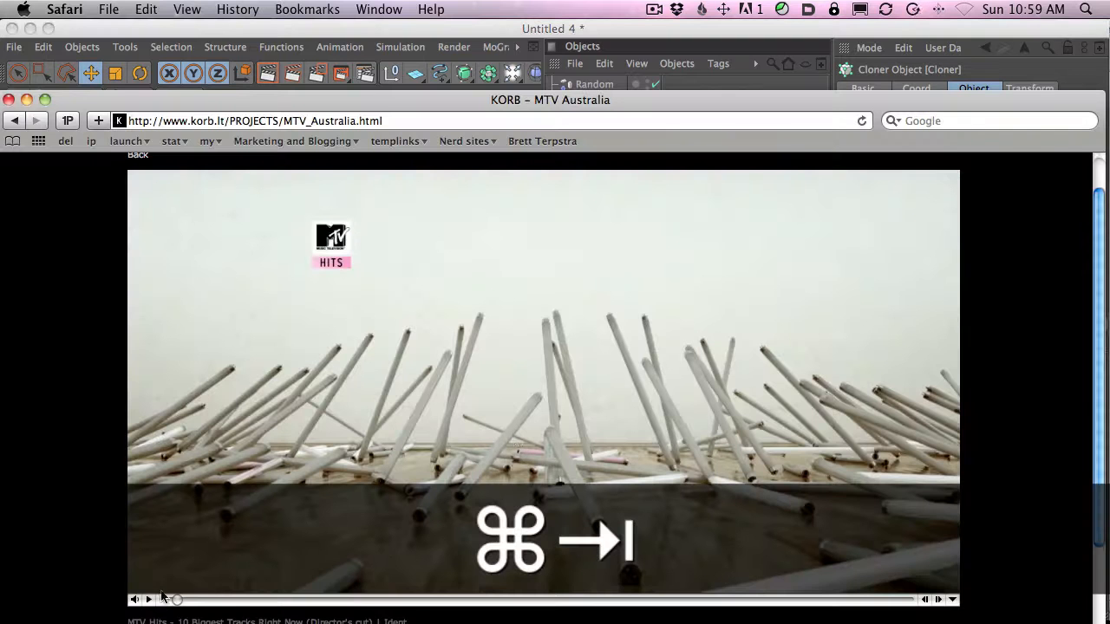
left_click_drag(168, 598, 199, 606)
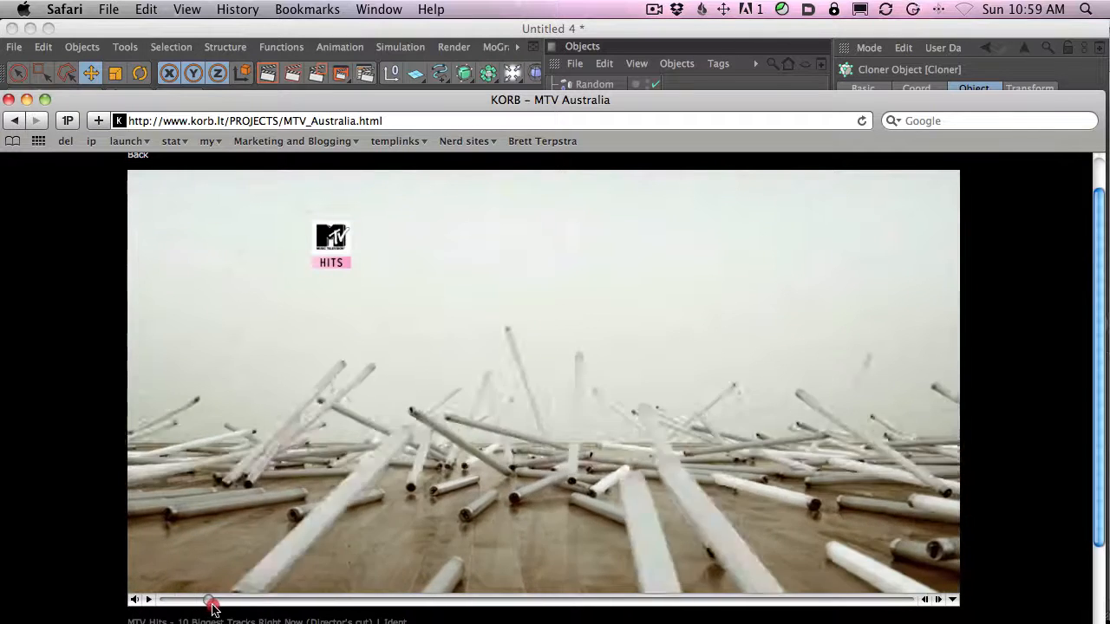
left_click_drag(206, 604, 171, 611)
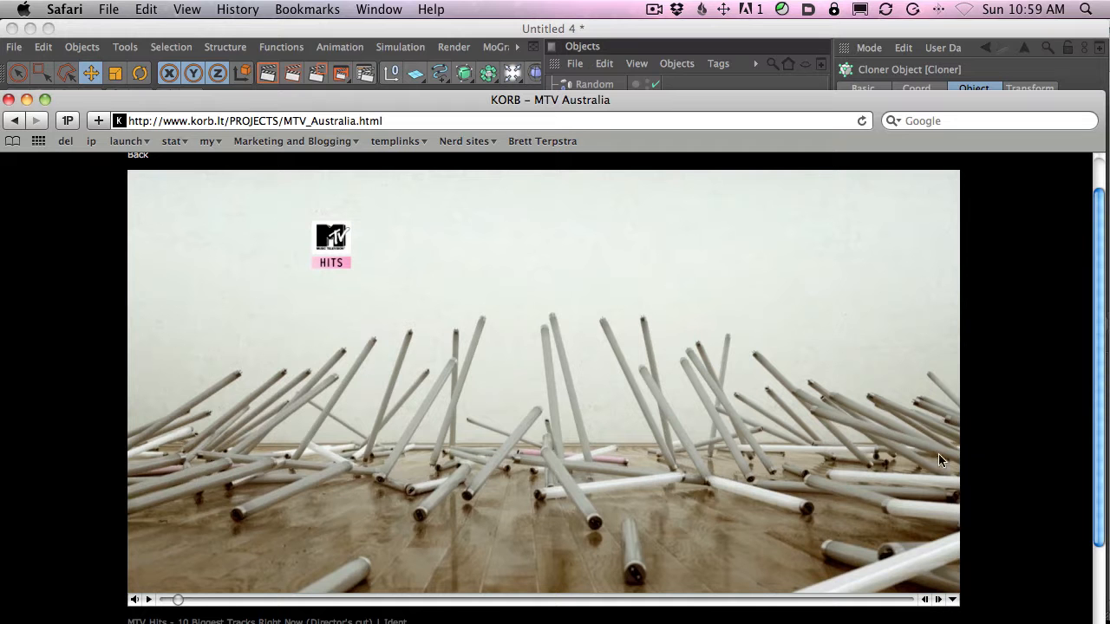
left_click(498, 36)
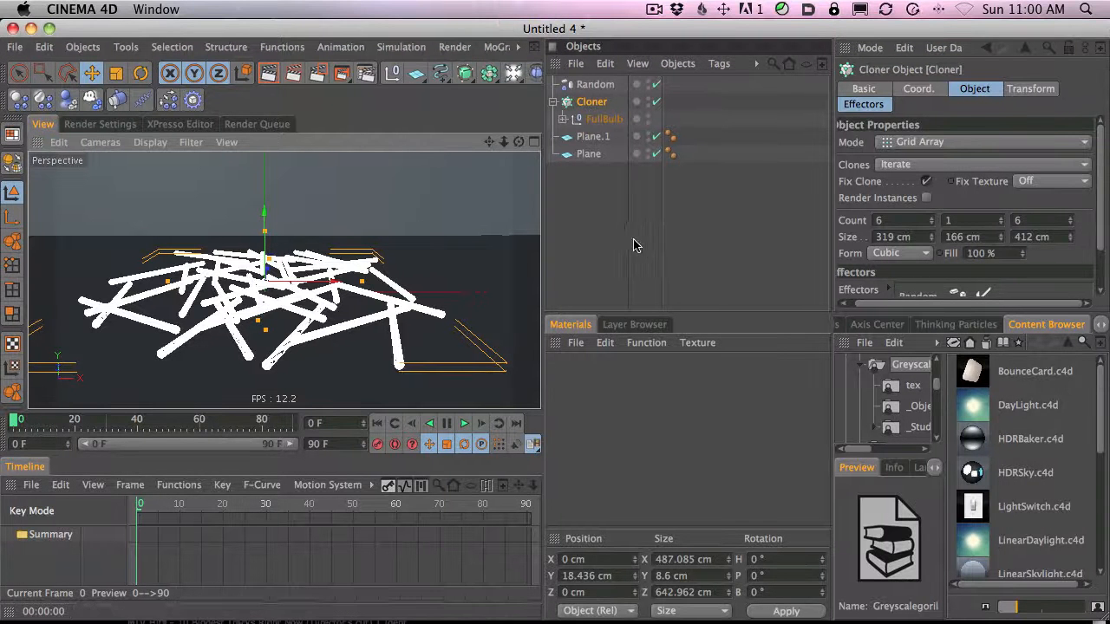
Switch the Cloner to Radial mode and delete the Random effector.
key("3")
left_click_drag(372, 216, 379, 136)
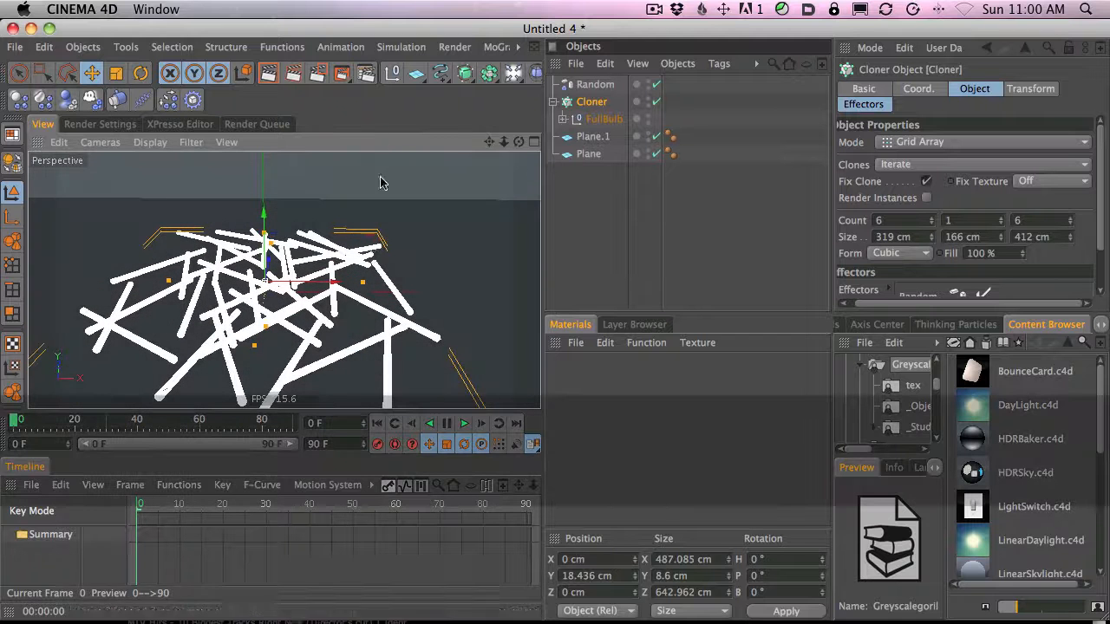
left_click(586, 102)
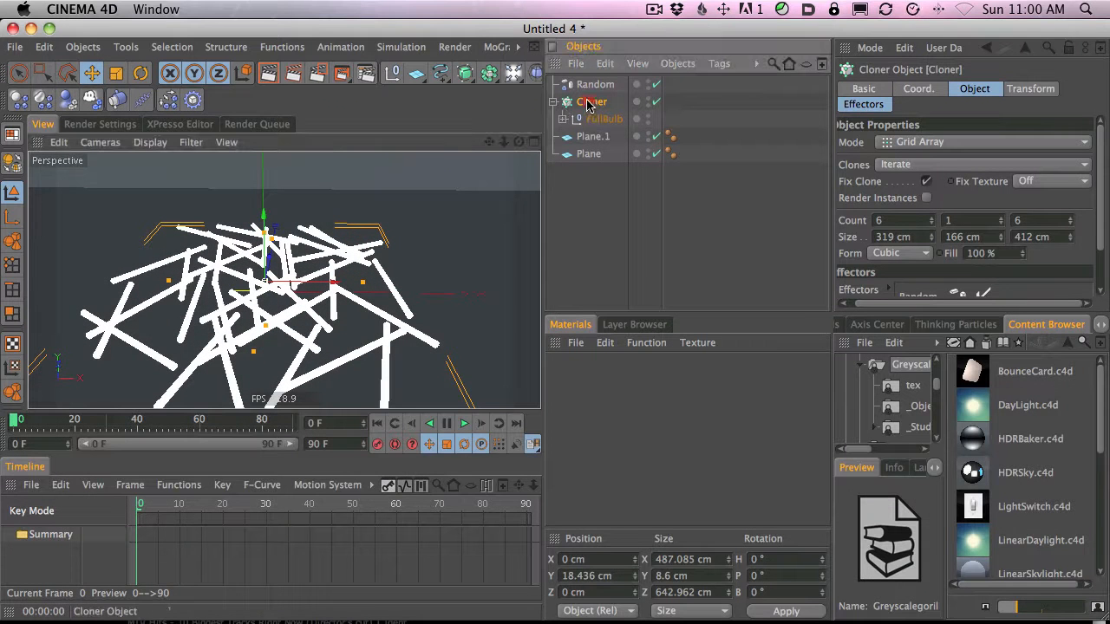
left_click(941, 144)
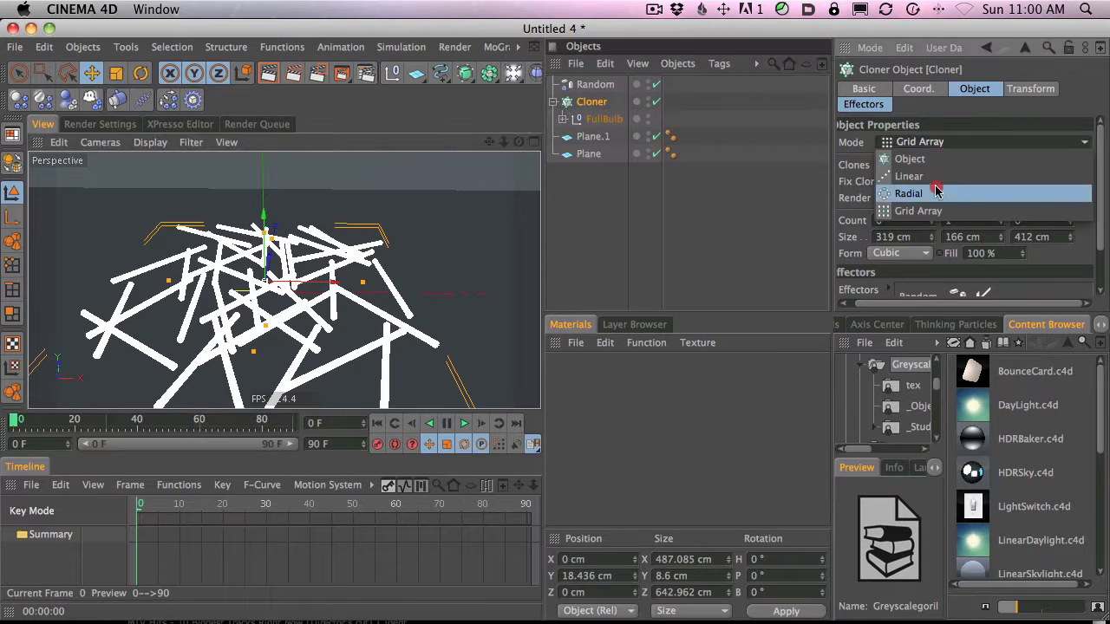
left_click(932, 187)
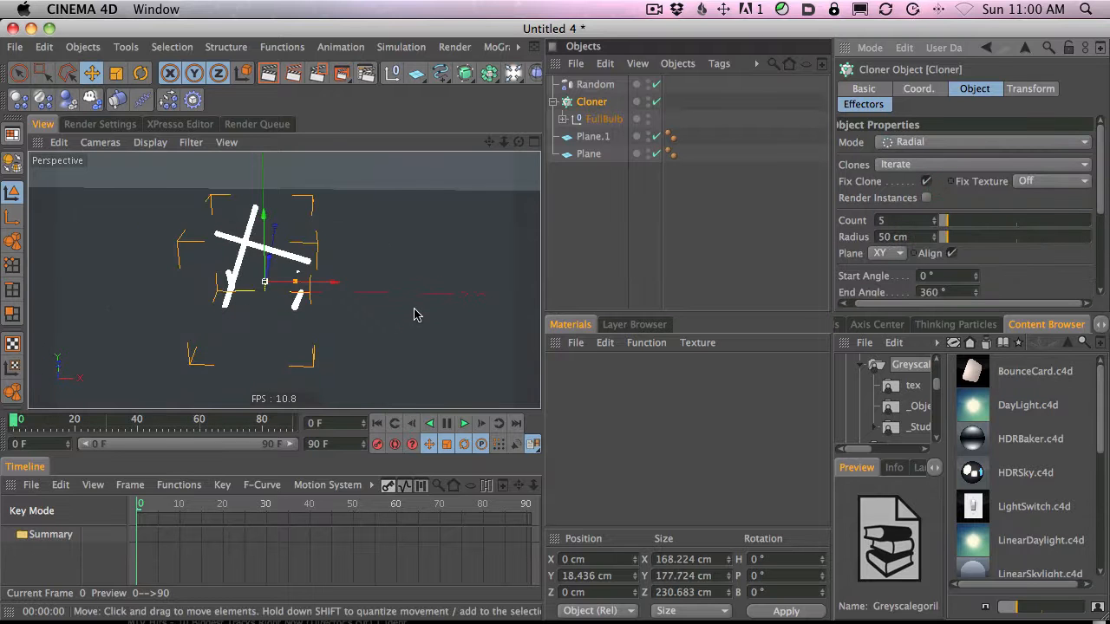
left_click(595, 84)
key("Delete")
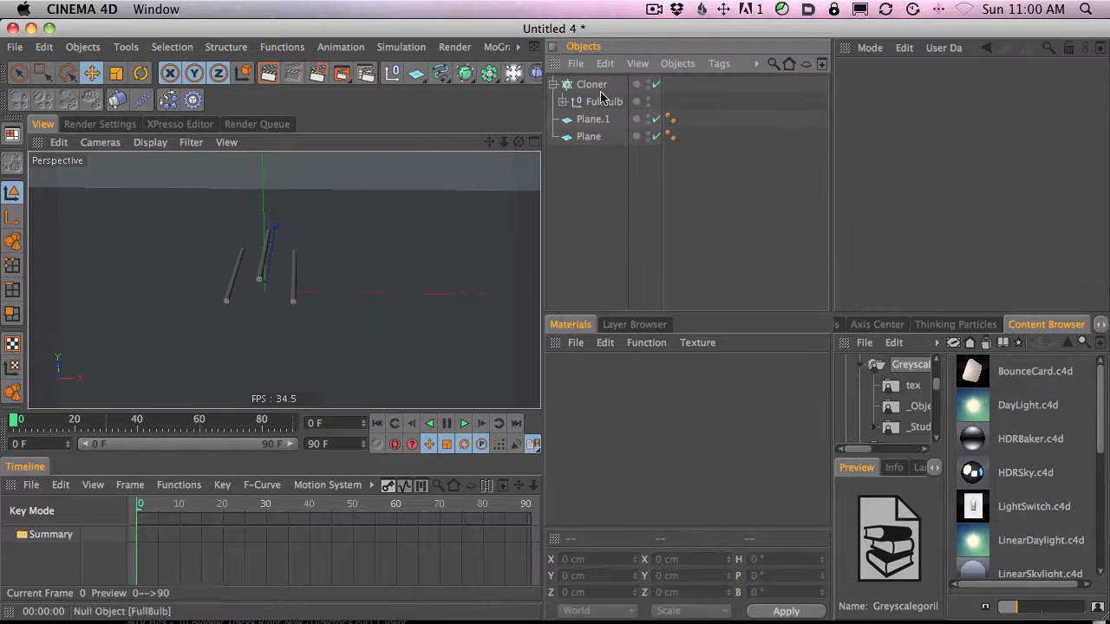
Set the radial Cloner's count to 13, its radius to about 167 cm and its plane to XZ.
left_click(607, 87)
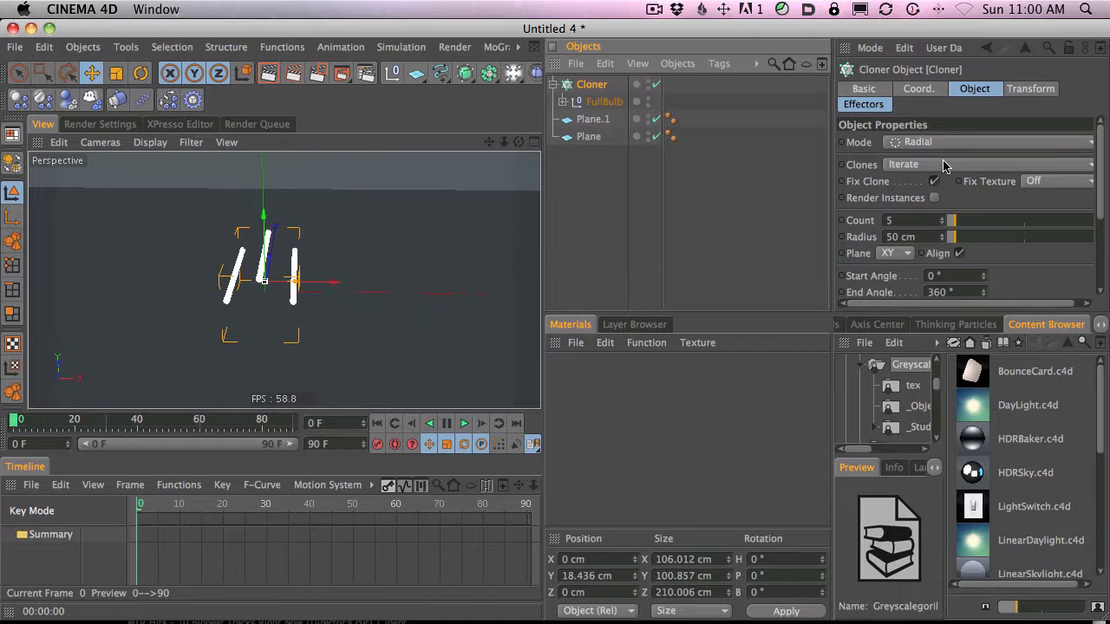
left_click(965, 222)
left_click_drag(968, 243, 972, 240)
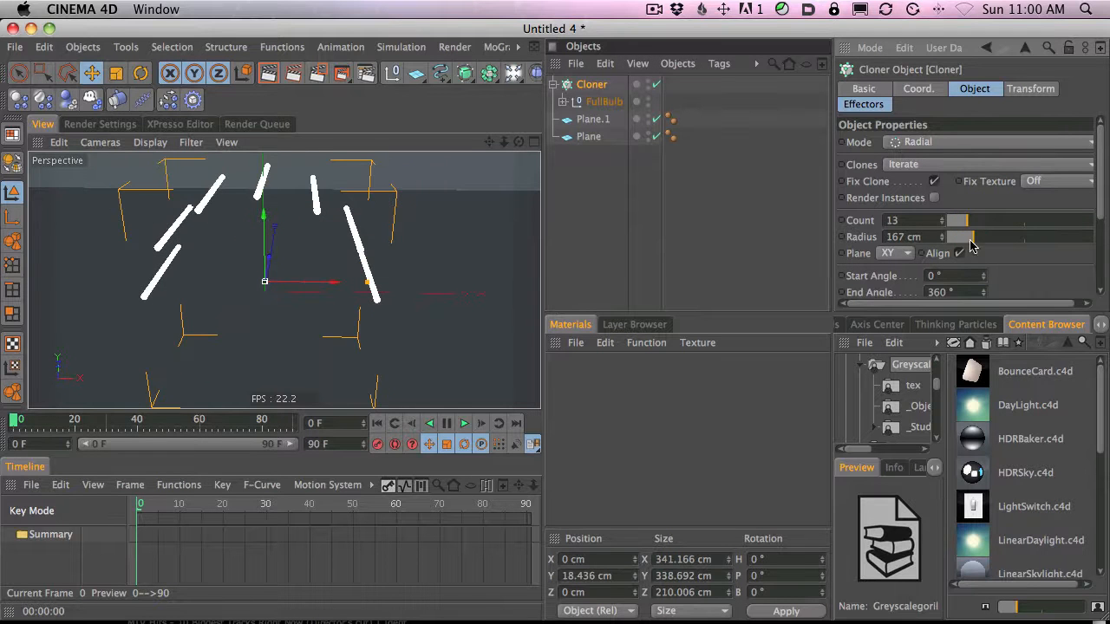
left_click(894, 253)
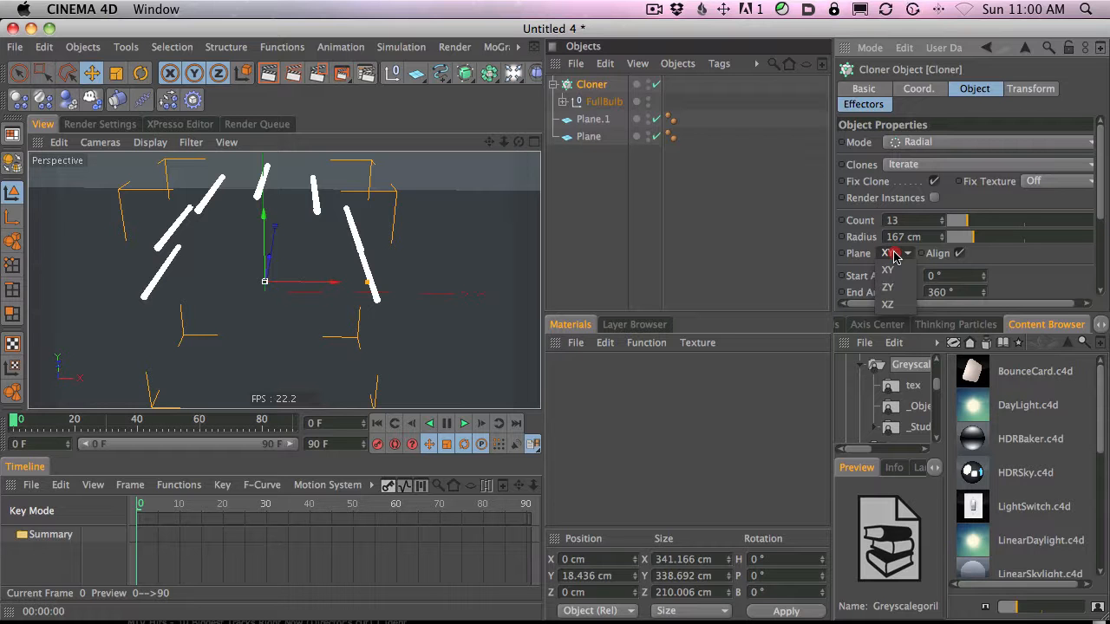
left_click(893, 287)
left_click(901, 255)
left_click(899, 305)
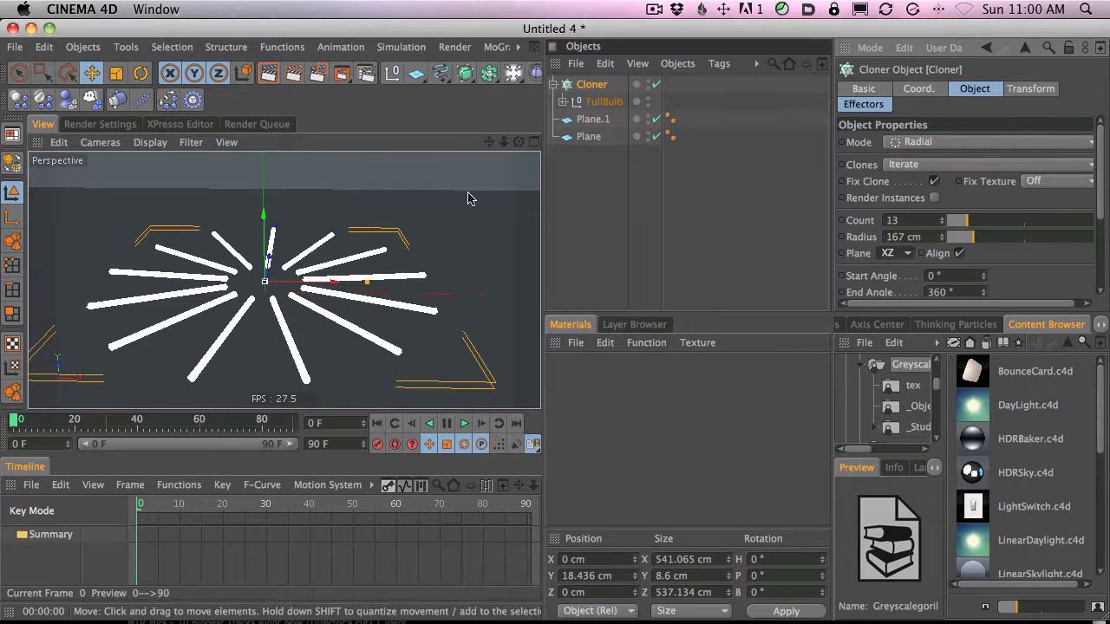
Check the tube layout at the start of the reference video in Safari and return to CINEMA 4D.
key("super+Tab")
left_click_drag(176, 600, 161, 601)
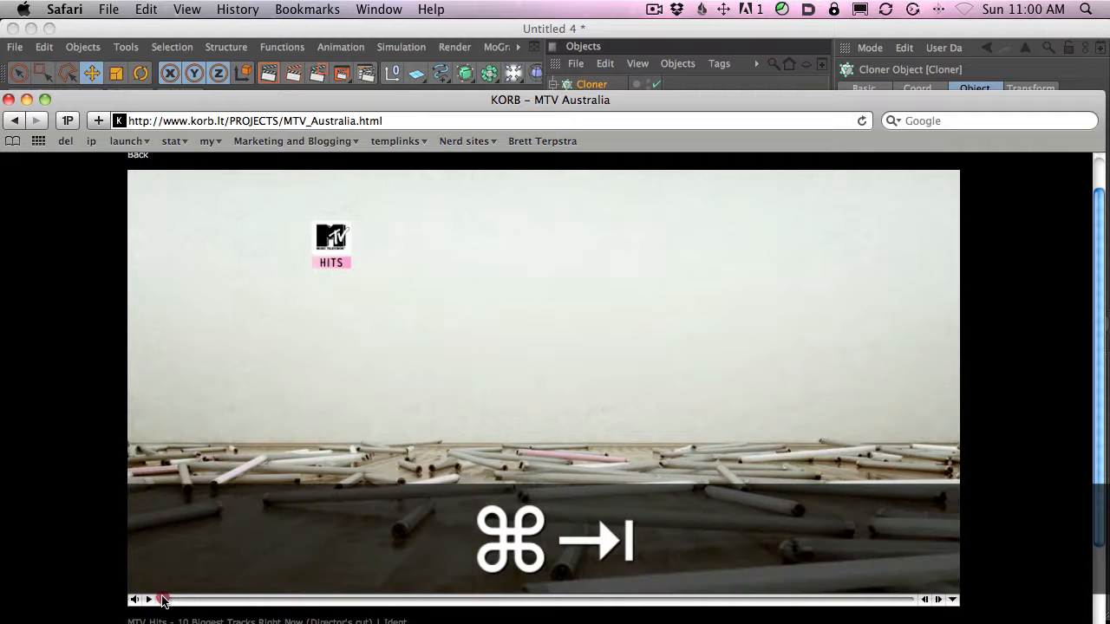
key("super+Tab")
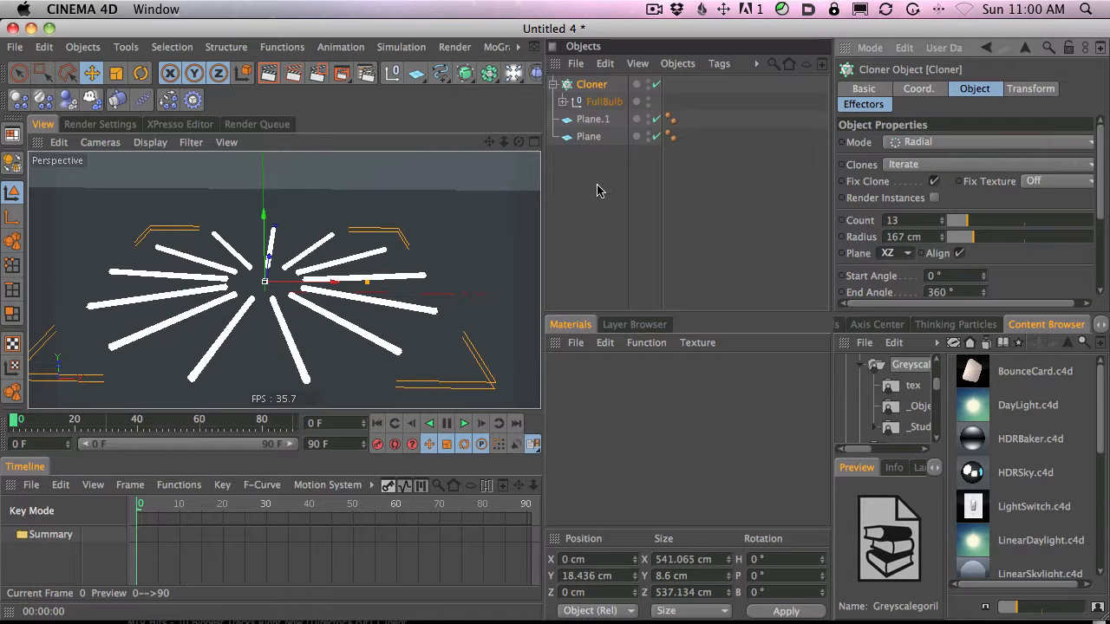
Increase the radial Cloner's count to 21 and its radius to about 347 cm.
left_click(597, 84)
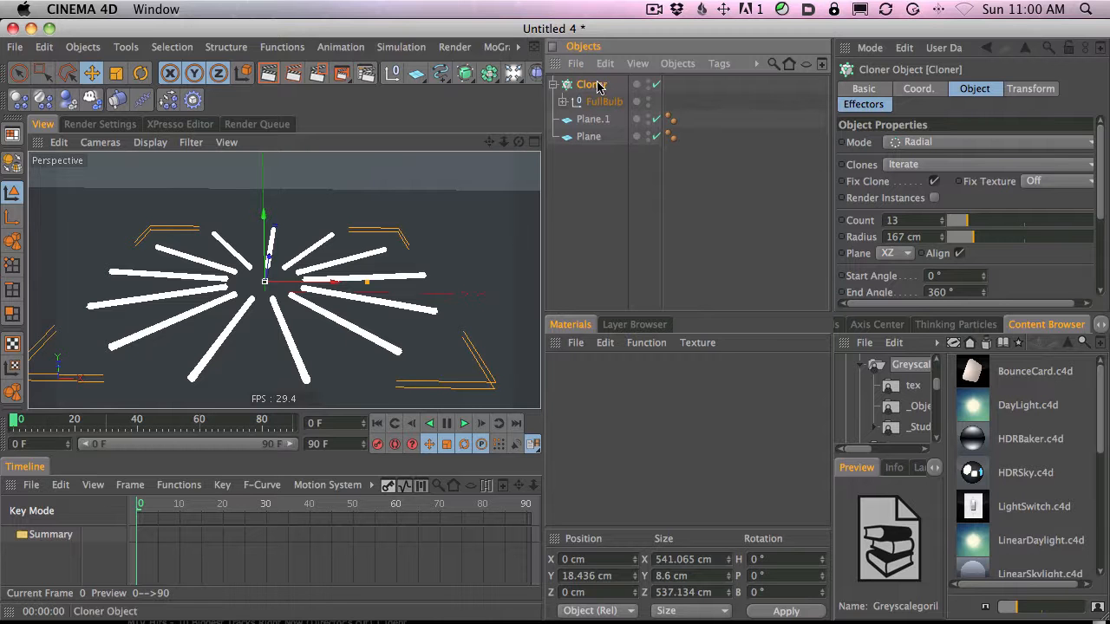
mouse_move(969, 224)
left_mouse_down()
mouse_move(984, 223)
mouse_move(998, 248)
left_mouse_up()
key("2")
left_click_drag(277, 322, 199, 321)
key("1")
left_click_drag(392, 269, 425, 234)
key("3")
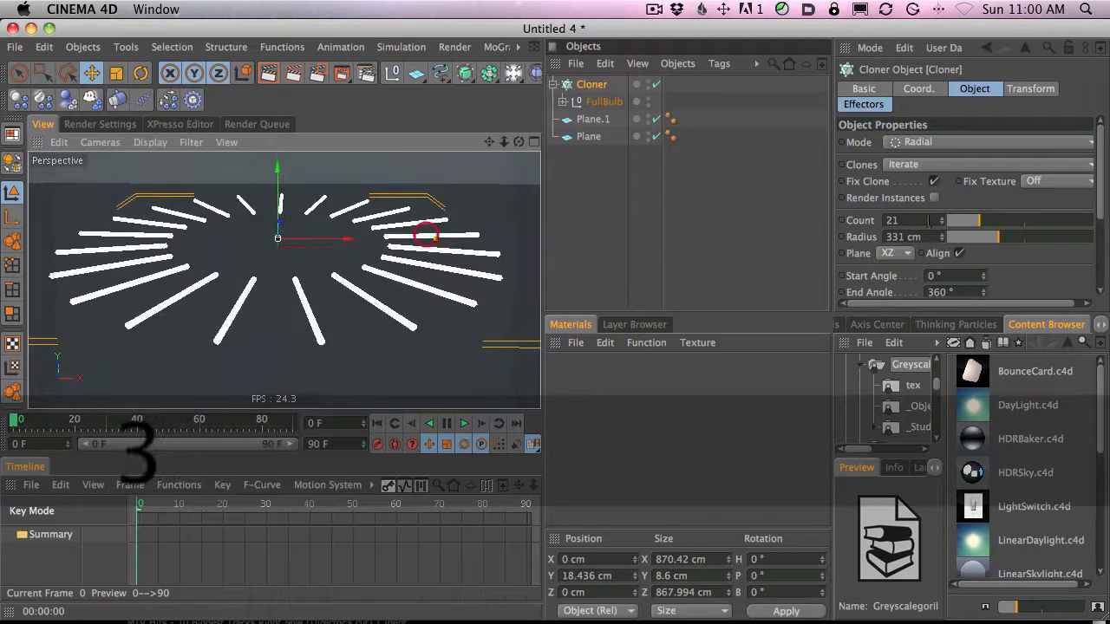
left_click_drag(997, 244, 997, 239)
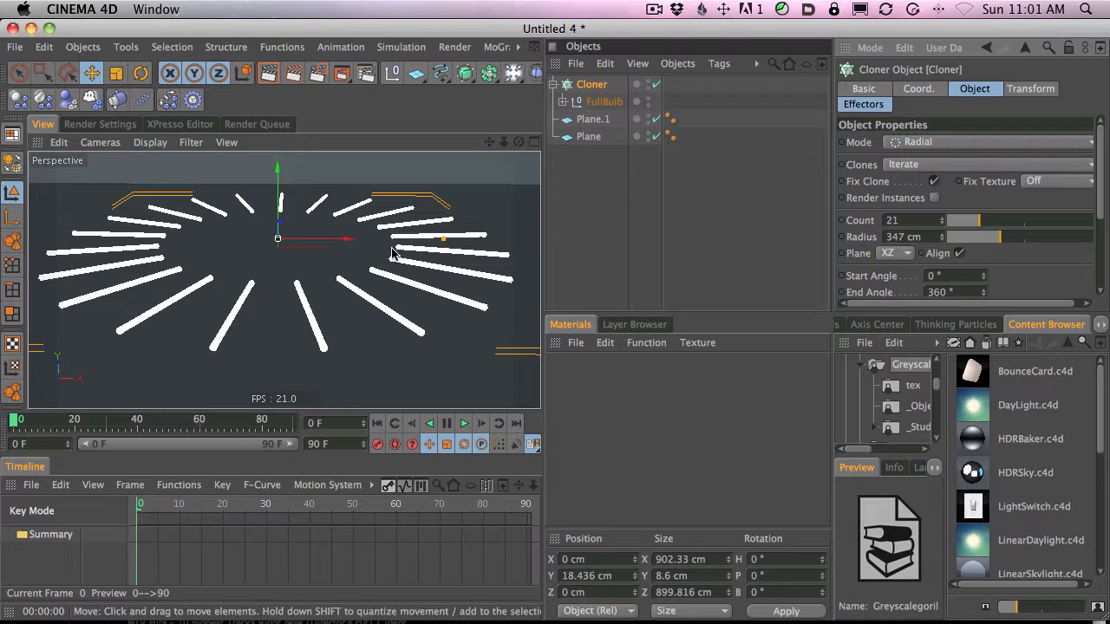
Expand the FullBulb group, select its Bulb cylinder and disable the Cloner.
key("2")
mouse_move(429, 333)
left_mouse_down()
mouse_move(441, 307)
mouse_move(941, 196)
left_mouse_up()
key("2")
left_click_drag(509, 314, 709, 233)
key("1")
left_click_drag(440, 310, 394, 269)
key("2")
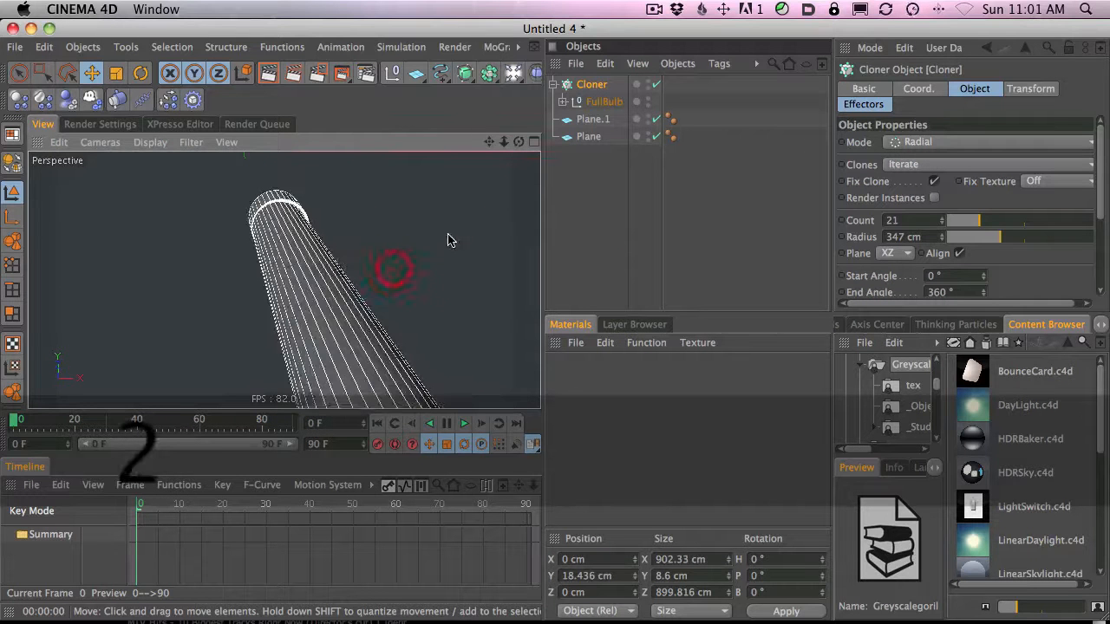
left_click(596, 102)
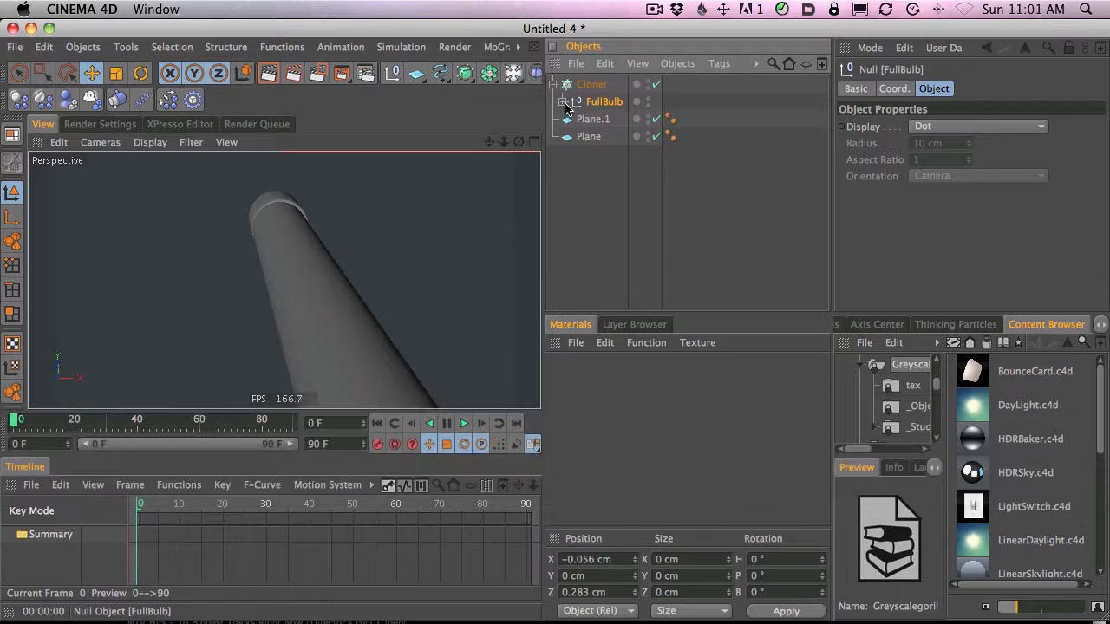
left_click(563, 102)
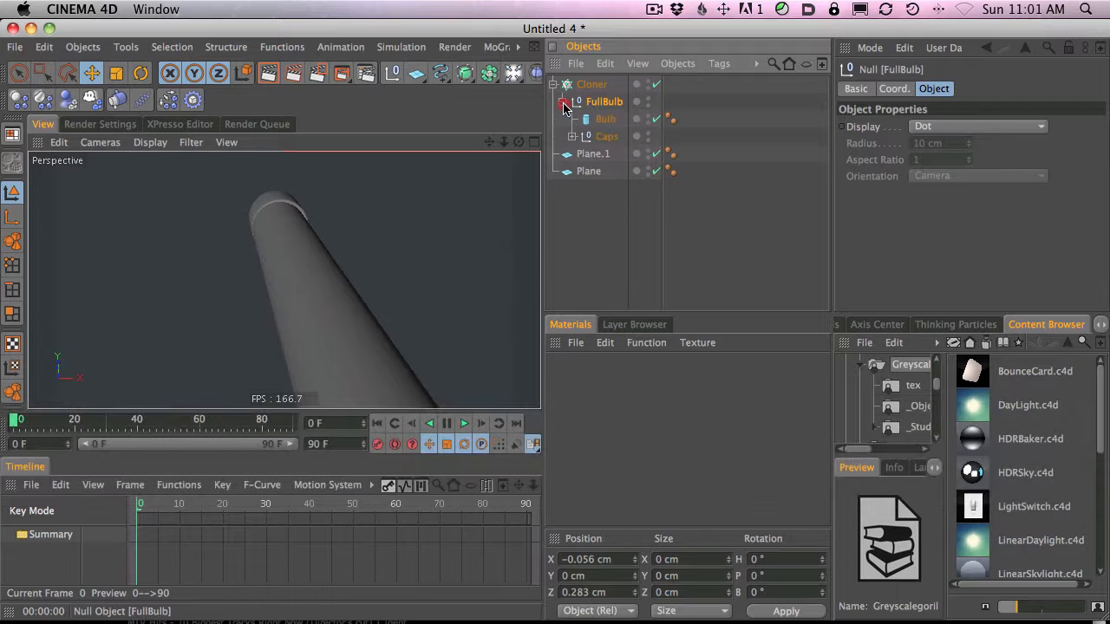
left_click(604, 119)
left_click(656, 85)
Reduce the Bulb cylinder's rotation segments to 20.
key("2")
left_click_drag(368, 269, 404, 371)
key("1")
left_click_drag(402, 245, 556, 221)
key("2")
key("3")
key("2")
key("1")
left_click_drag(466, 254, 455, 311)
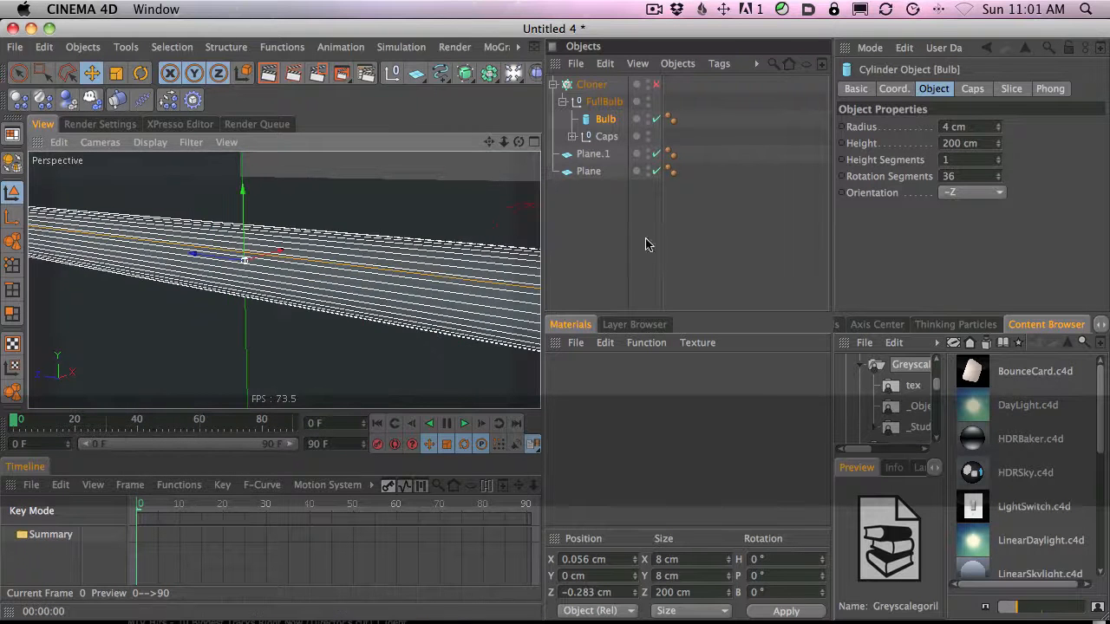
key("2")
left_click_drag(494, 252, 503, 258)
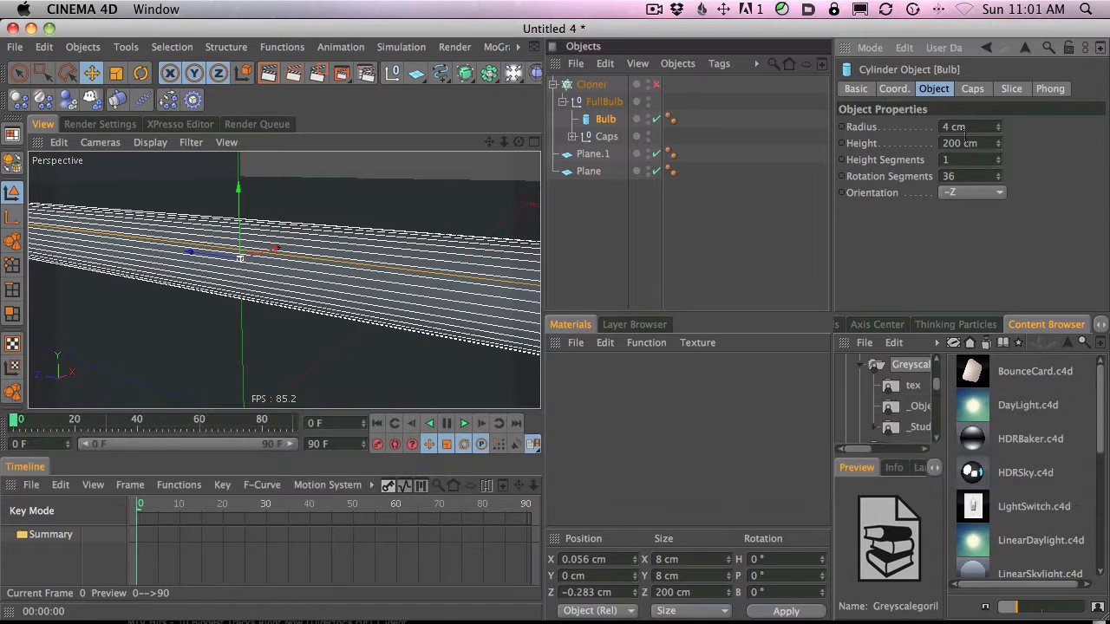
type("20")
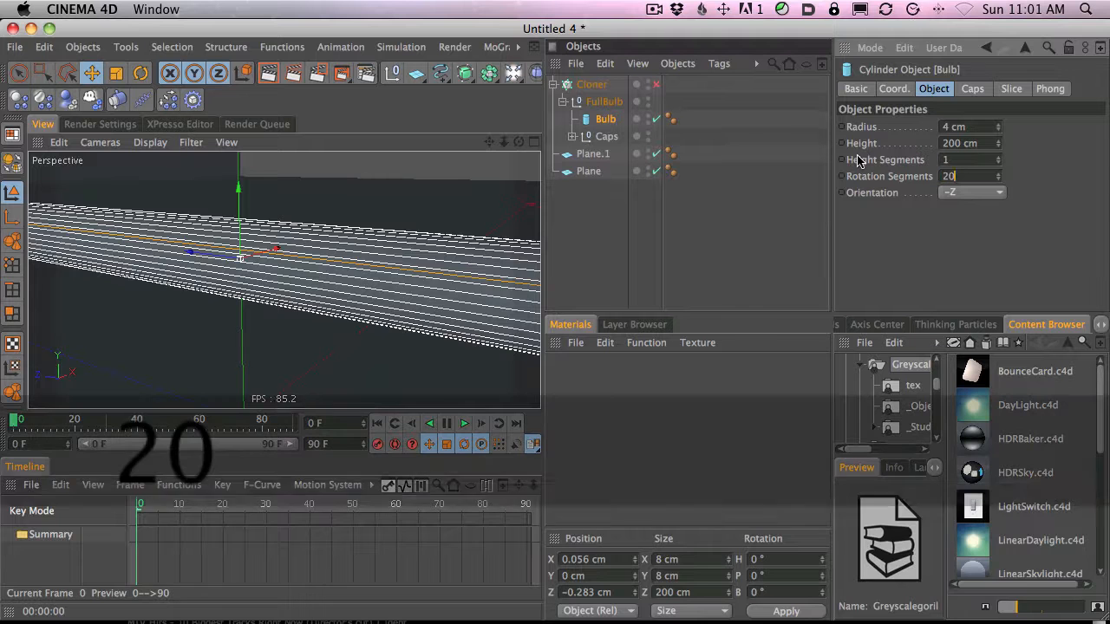
key("Return")
Expand the Caps group and set the rotation segments of its Cylinder end cap to 20.
key("2")
left_click_drag(364, 241, 278, 283)
left_click(591, 139)
left_click(572, 137)
key("1")
key("2")
left_click(626, 154)
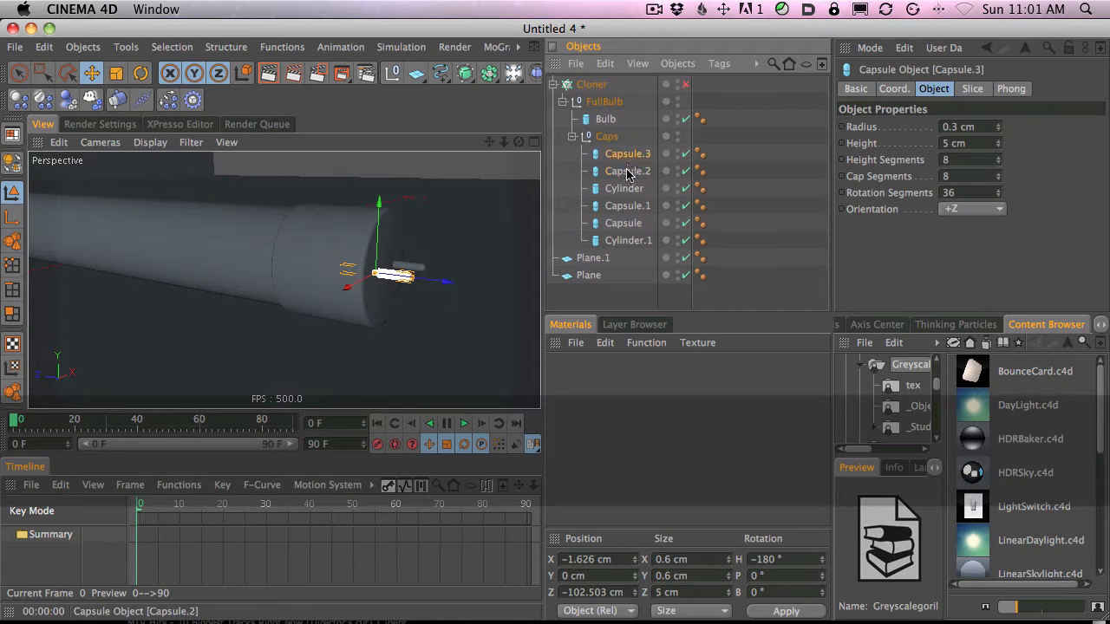
left_click(626, 190)
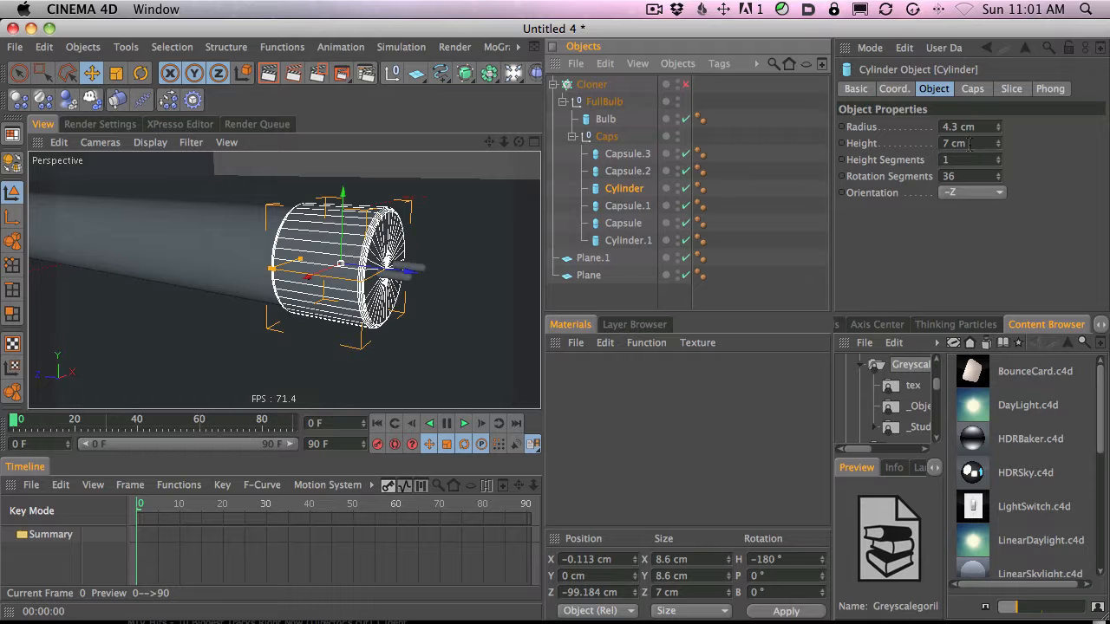
left_click_drag(969, 176, 856, 185)
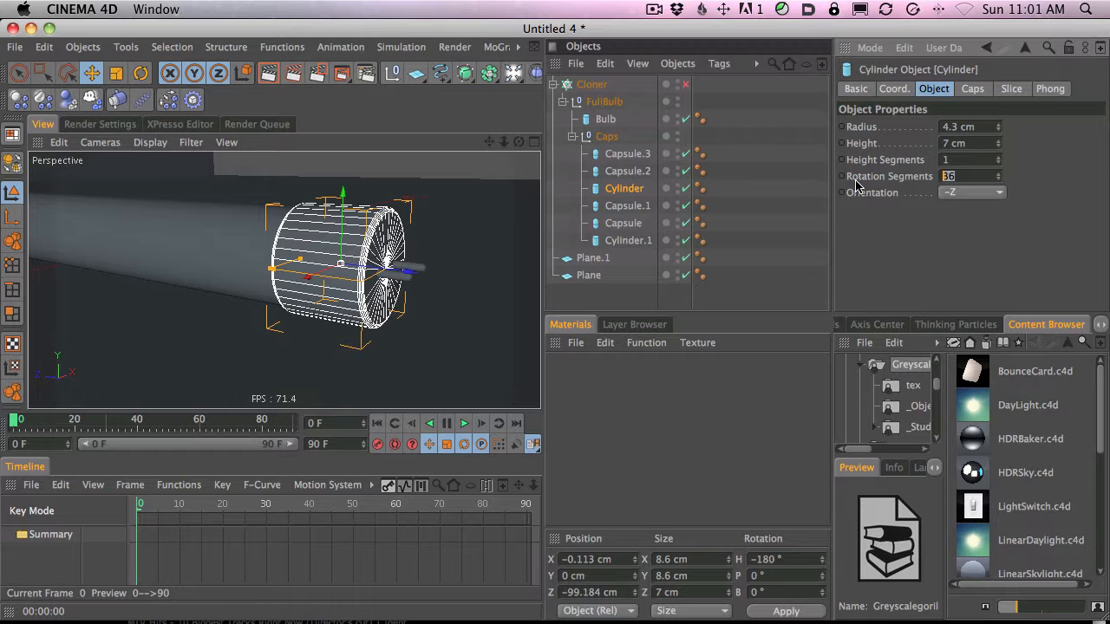
type("20")
key("Return")
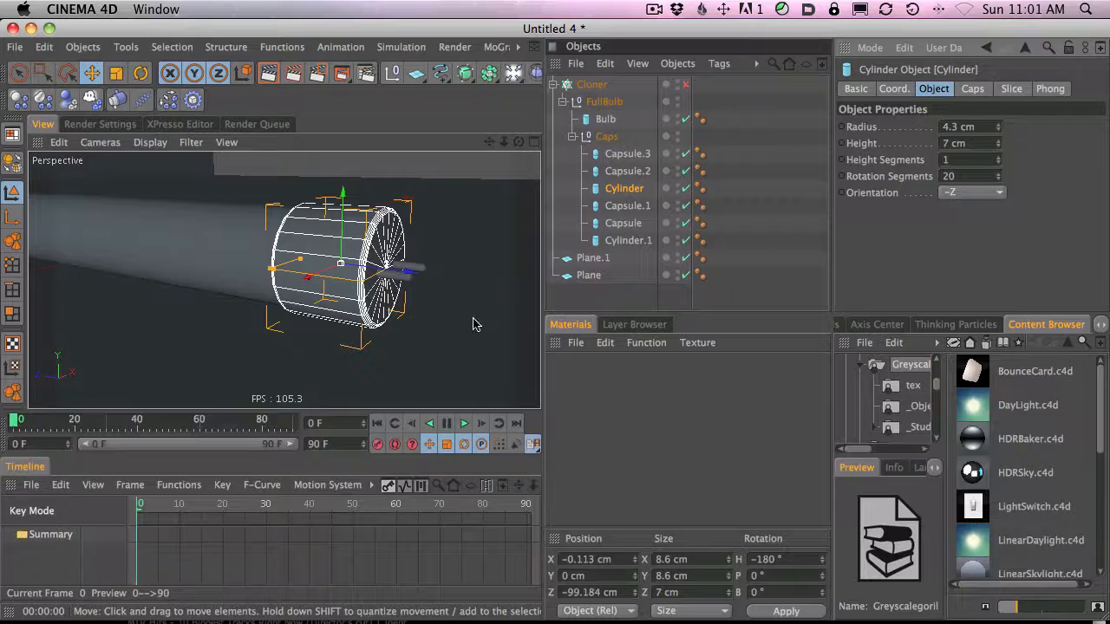
Reduce the fillet segments of the Cylinder end cap to 3.
key("2")
left_click_drag(473, 324, 289, 331)
key("1")
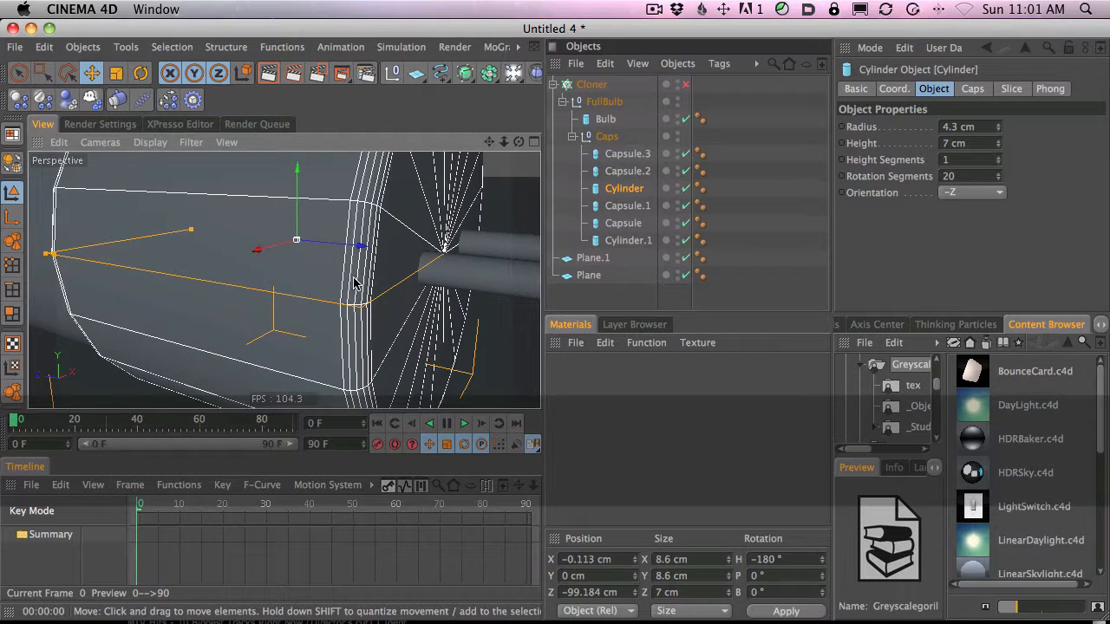
left_click(973, 89)
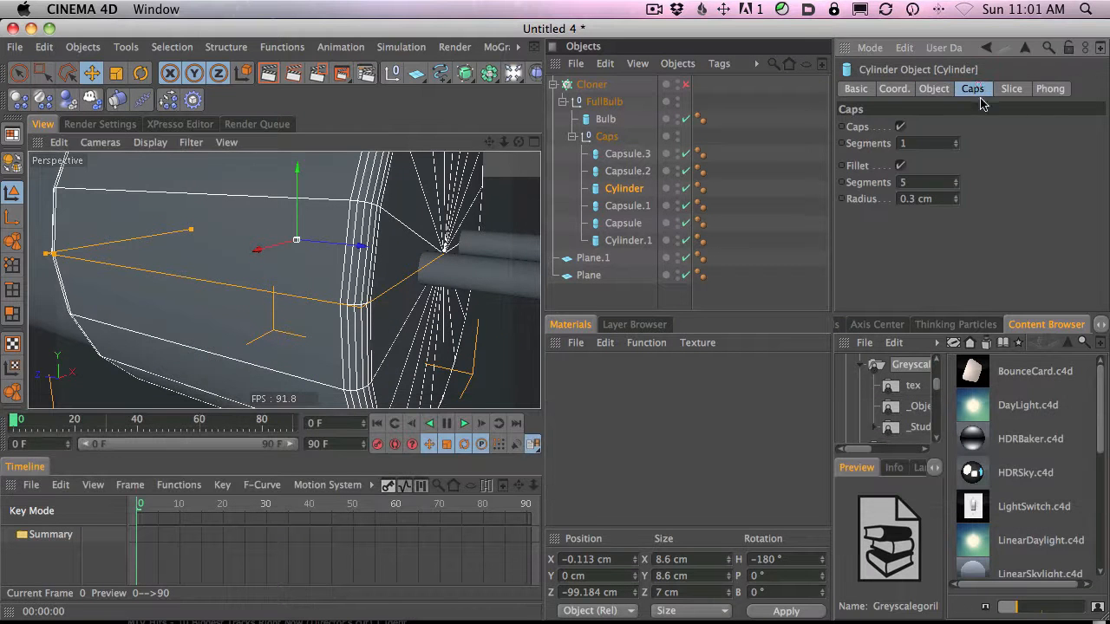
double_click(914, 182)
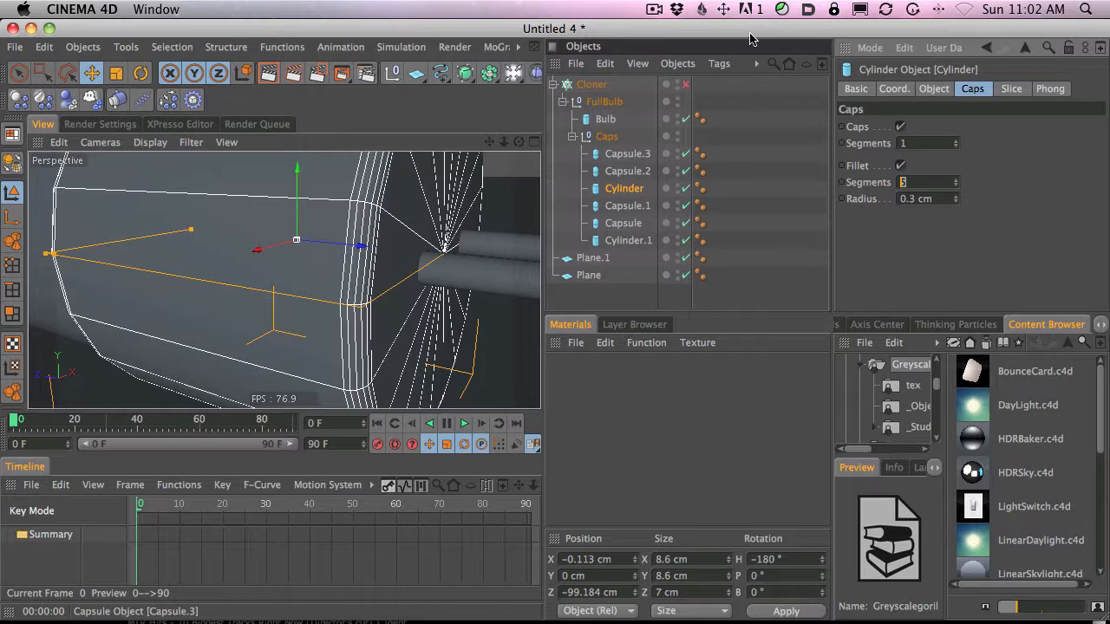
type("3")
key("Return")
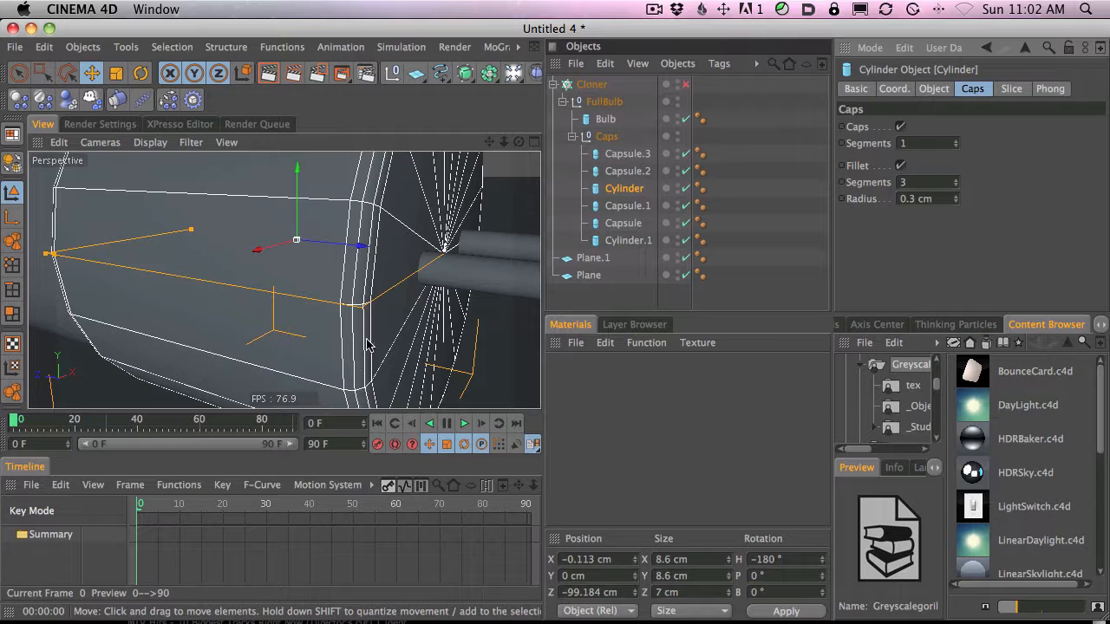
Give the Cylinder.1 end cap 3 fillet segments and 20 rotation segments.
key("2")
mouse_move(447, 244)
left_mouse_down()
mouse_move(376, 278)
mouse_move(436, 263)
left_mouse_up()
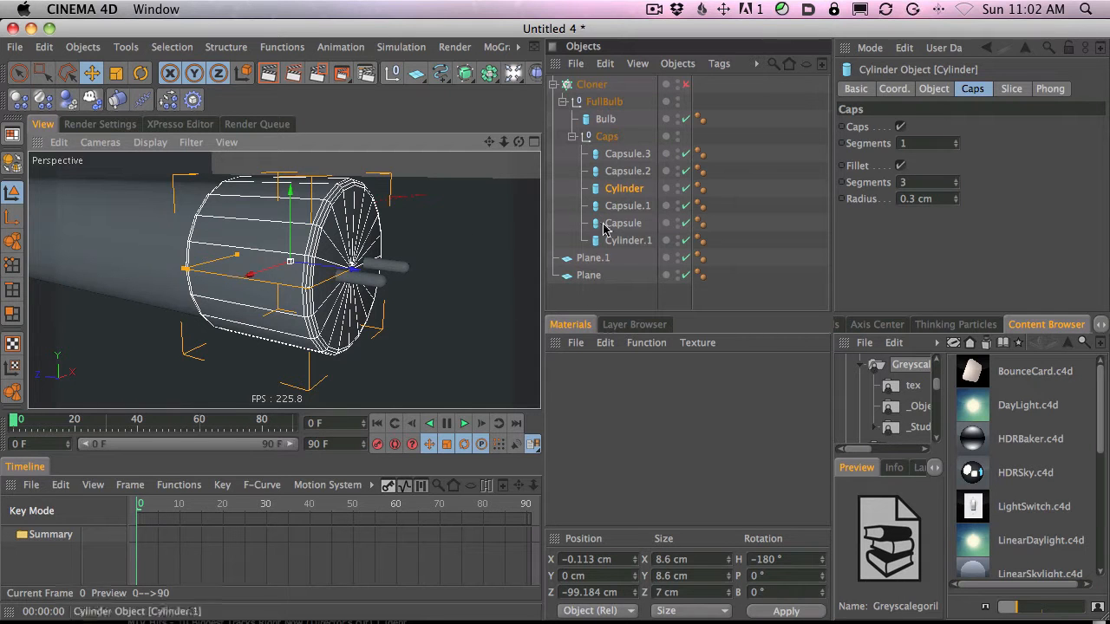
left_click(620, 172)
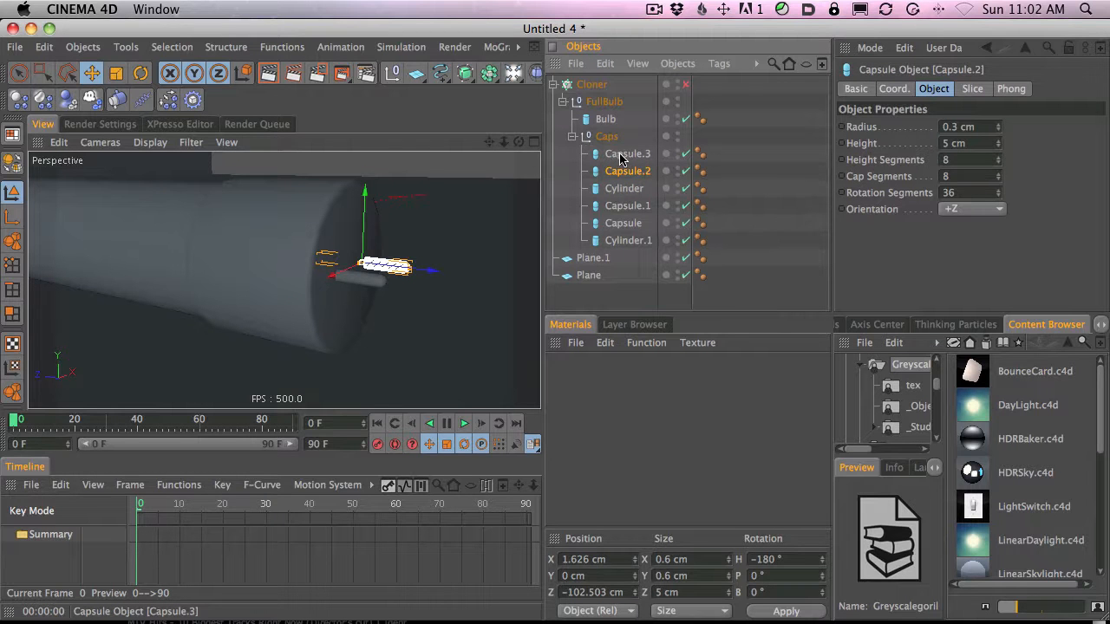
left_click(620, 155, "super")
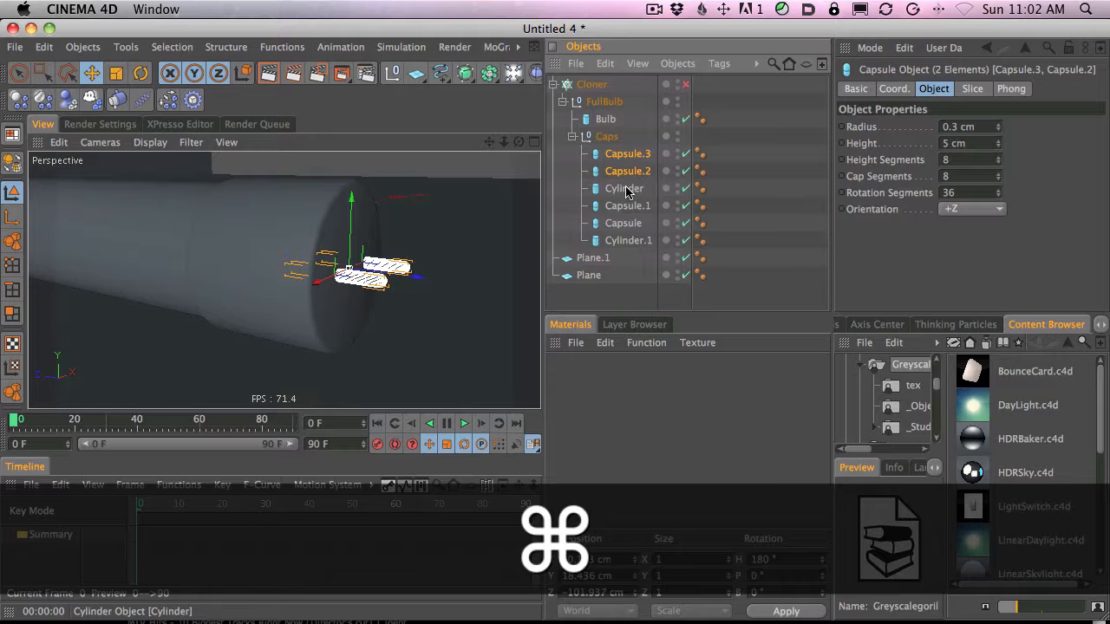
left_click(626, 189)
left_click(624, 240)
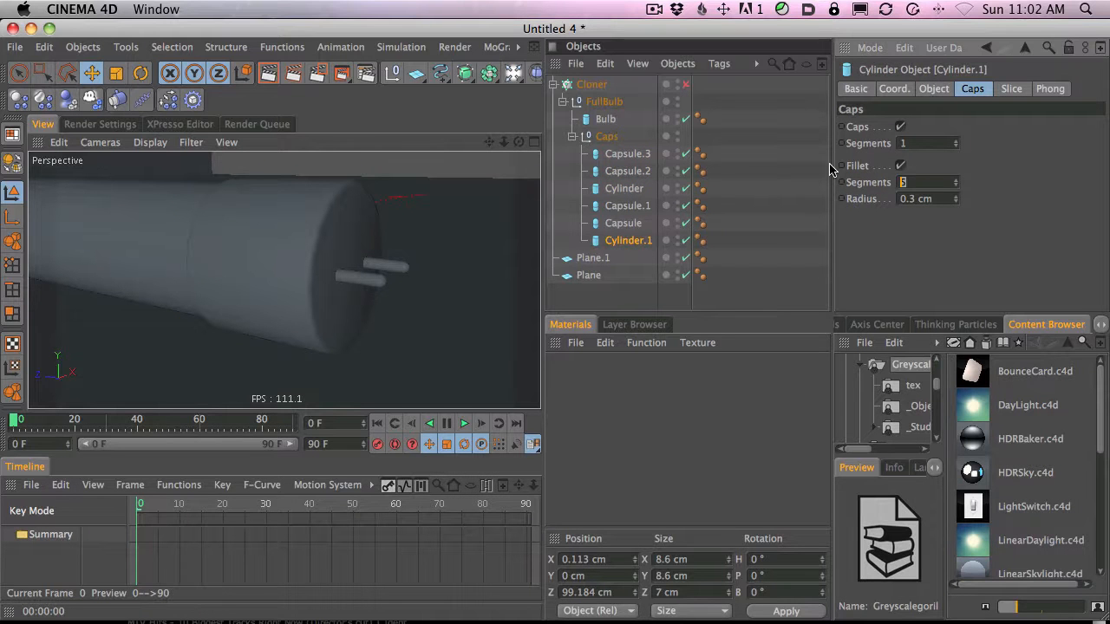
type("3")
key("Return")
left_click(942, 89)
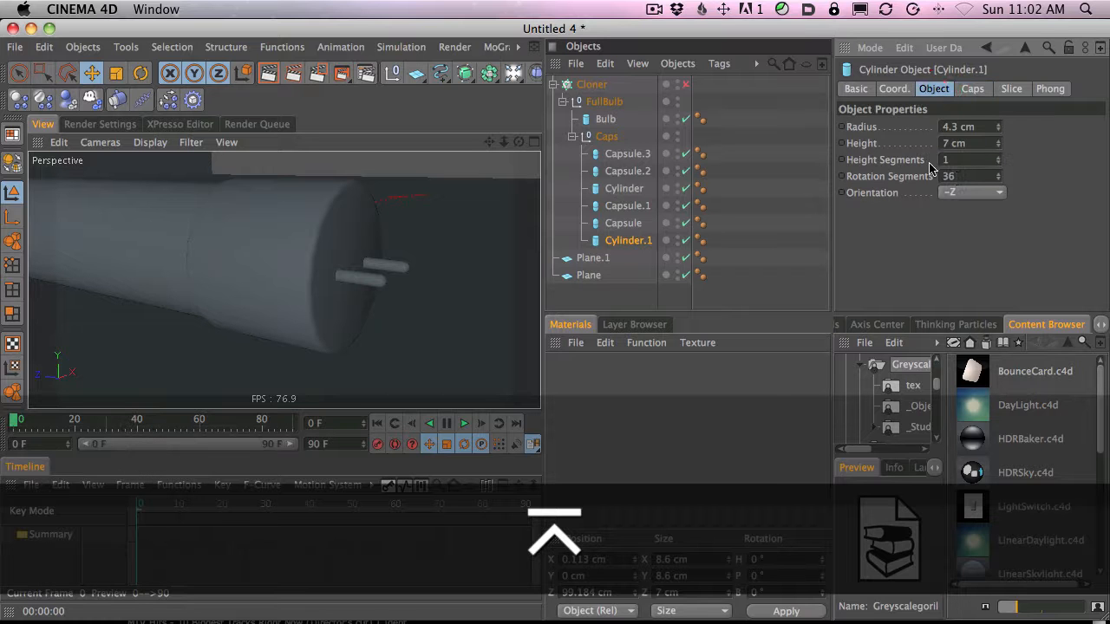
type("20")
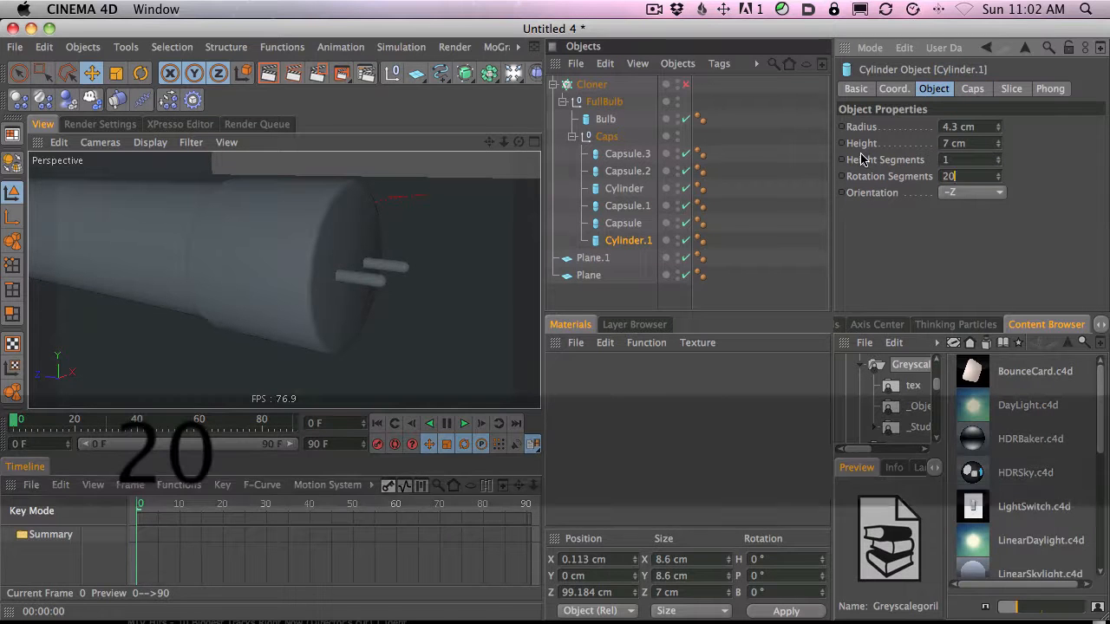
key("Return")
Select all four Capsule pins in the Caps group and set their rotation segments to 15.
left_click(626, 225)
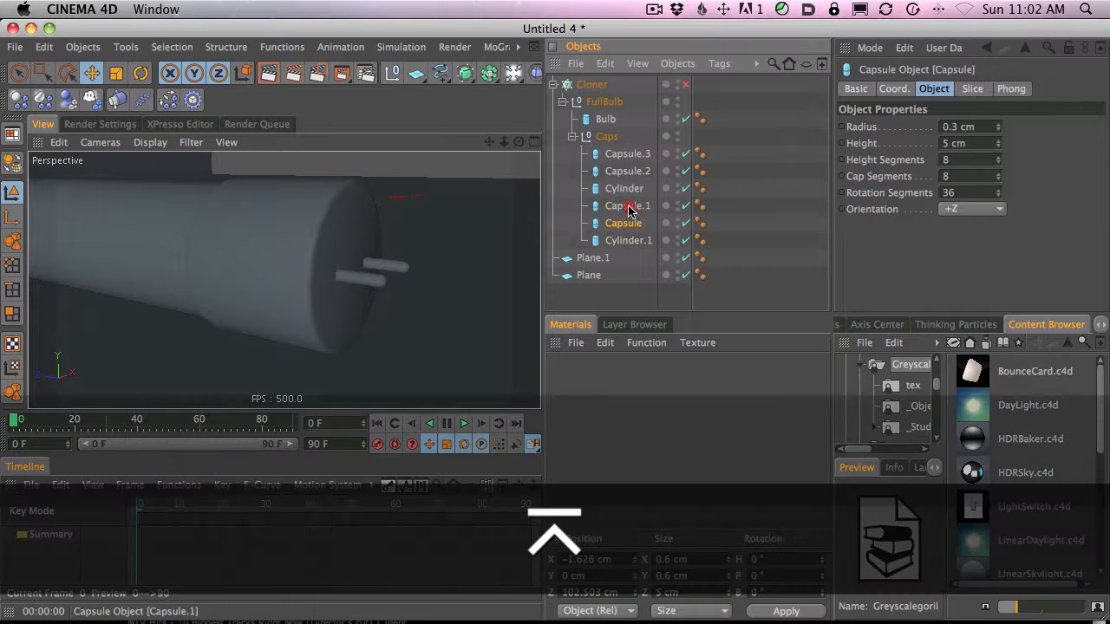
left_click(626, 206, "super")
left_click(627, 171, "super")
left_click(626, 153, "super")
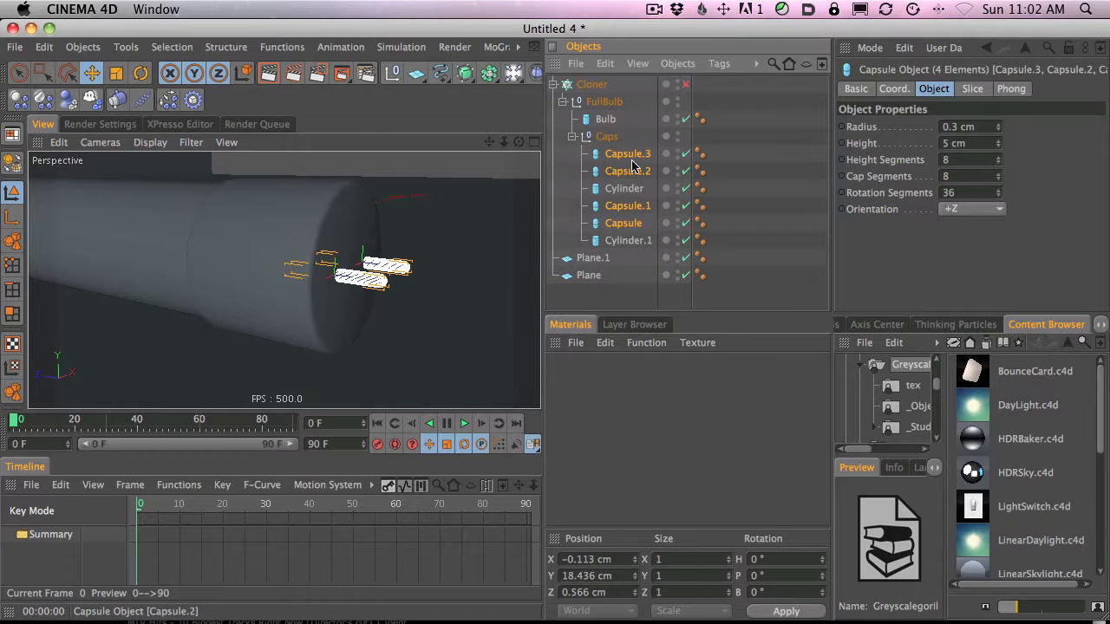
left_click_drag(967, 192, 865, 169)
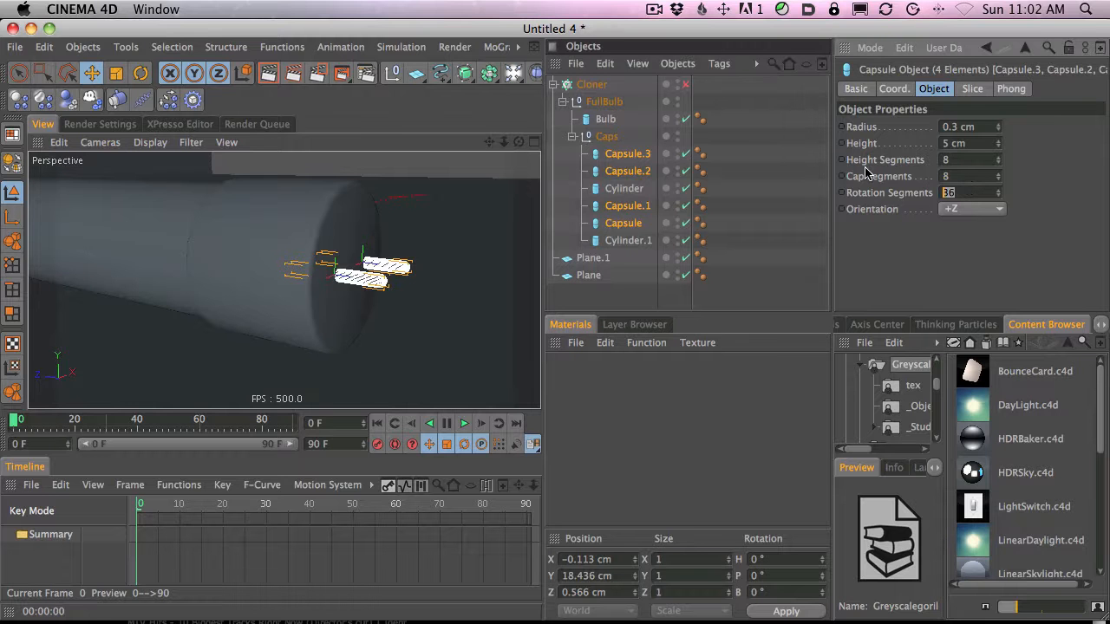
type("15")
key("Return")
Reduce the four selected capsules to 1 height segment and 4 cap segments.
key("2")
mouse_move(364, 264)
left_mouse_down()
mouse_move(438, 265)
mouse_move(361, 271)
left_mouse_up()
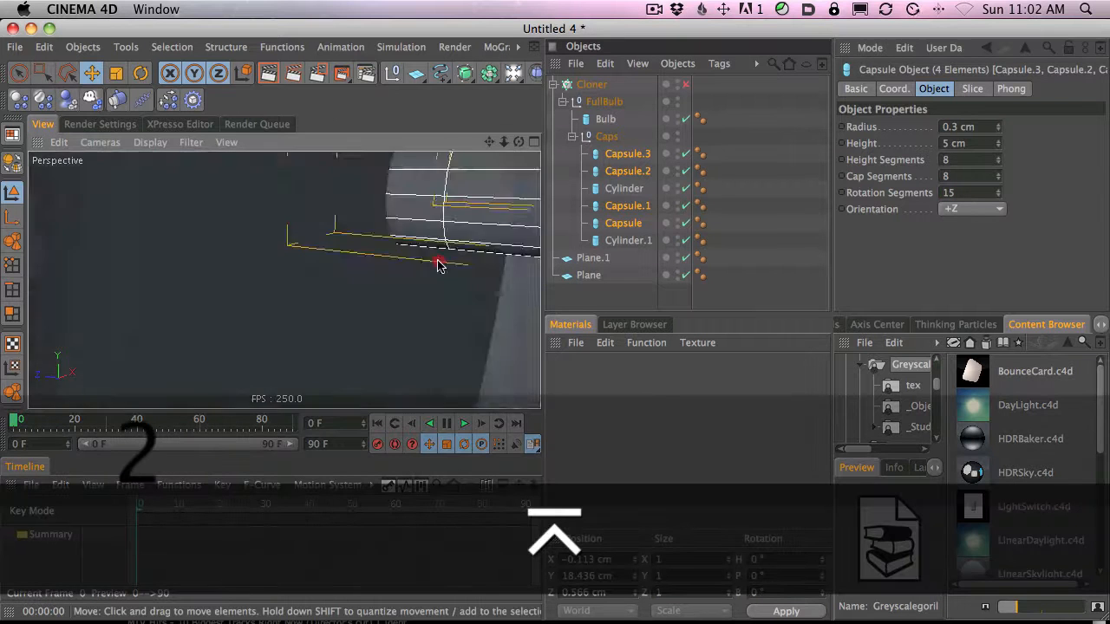
key("1")
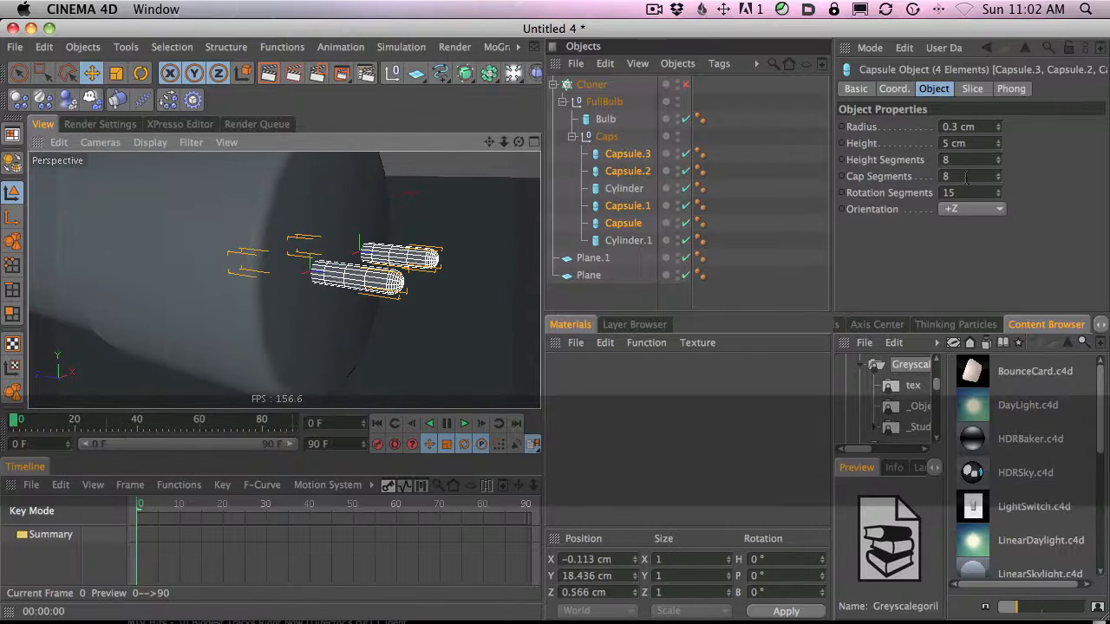
double_click(954, 160)
type("1")
key("Return")
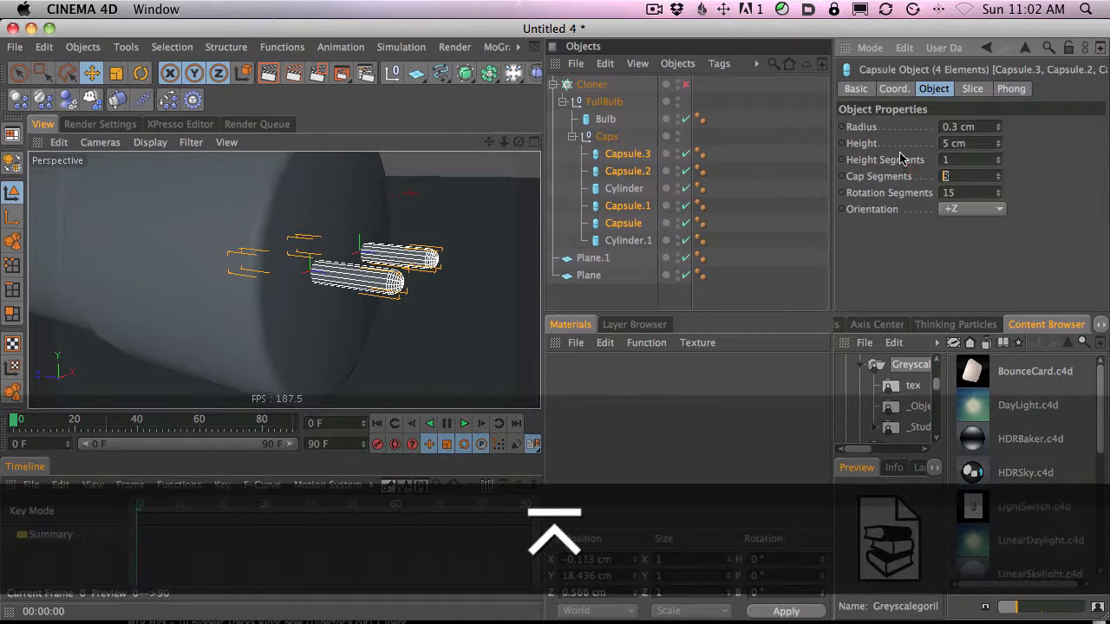
key("Return")
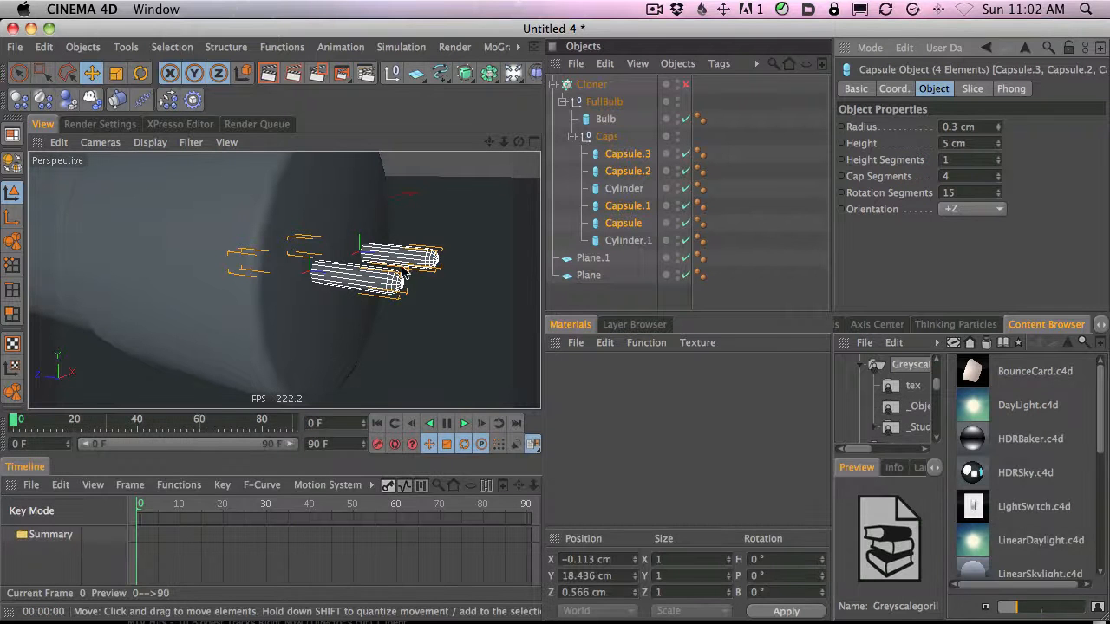
Collapse the FullBulb and Cloner hierarchies, select the Cloner and enable it again.
key("2")
left_click_drag(363, 260, 327, 266)
key("1")
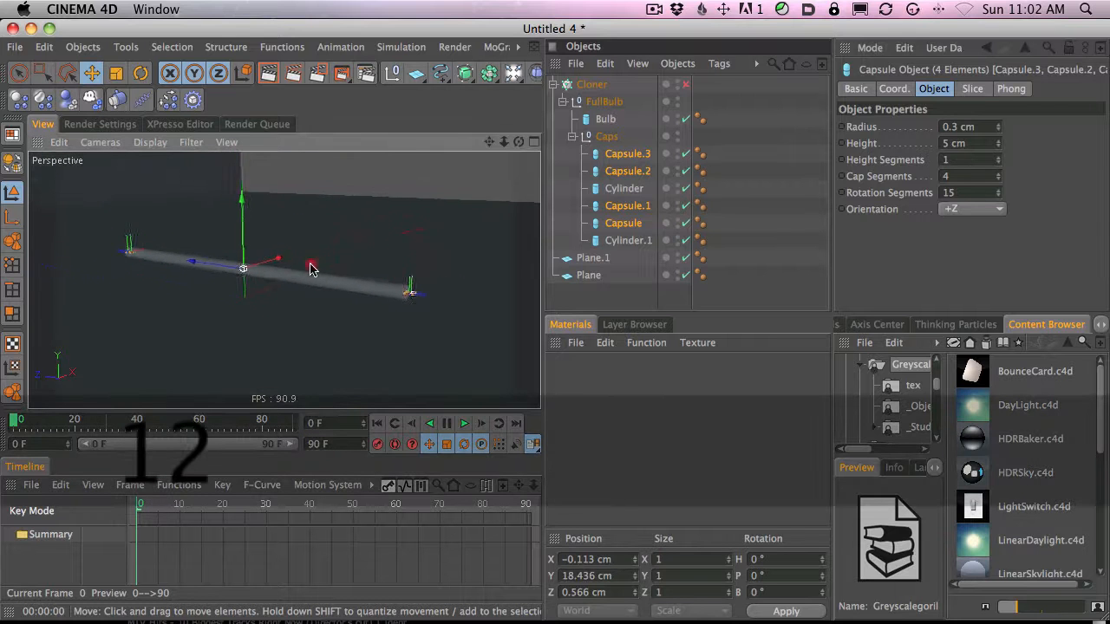
left_click(562, 102)
left_click(553, 84)
left_click(590, 84)
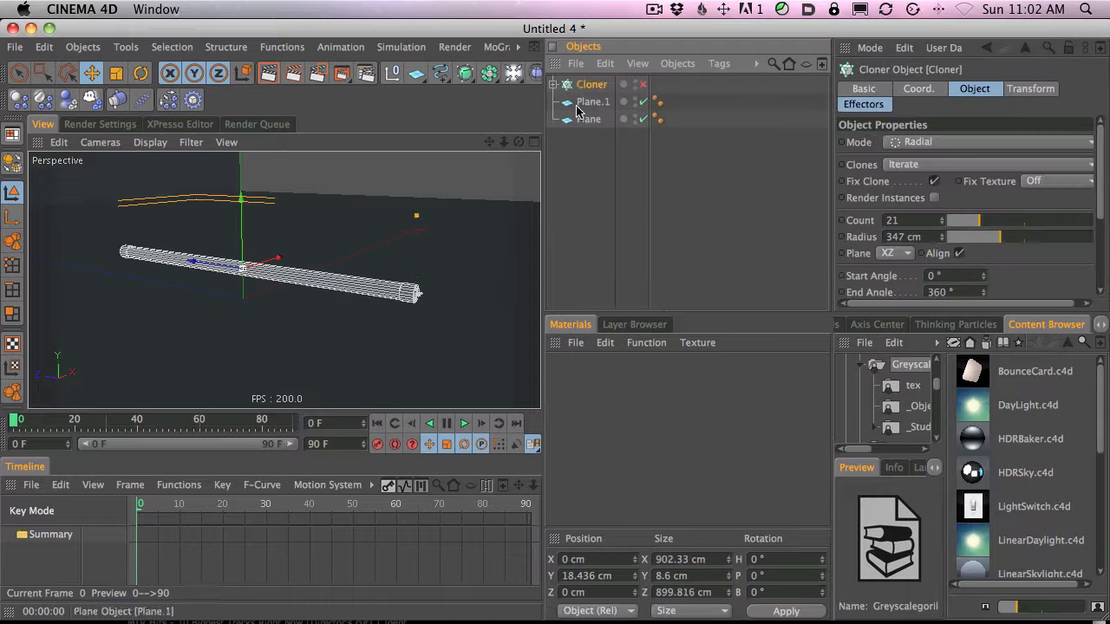
key("2")
left_click_drag(470, 235, 347, 247)
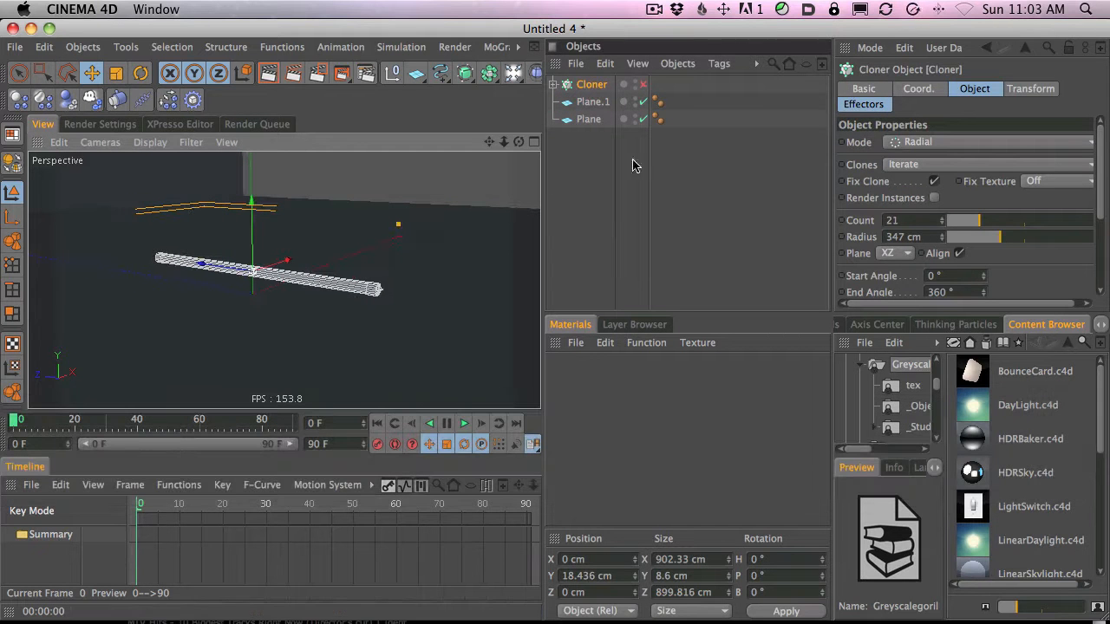
left_click(643, 84)
Examine the whole radial ring of cloned tubes on the floor from above.
key("2")
mouse_move(226, 269)
left_mouse_down()
mouse_move(136, 318)
mouse_move(177, 342)
mouse_move(302, 280)
mouse_move(494, 240)
mouse_move(339, 282)
mouse_move(487, 230)
mouse_move(369, 309)
left_mouse_up()
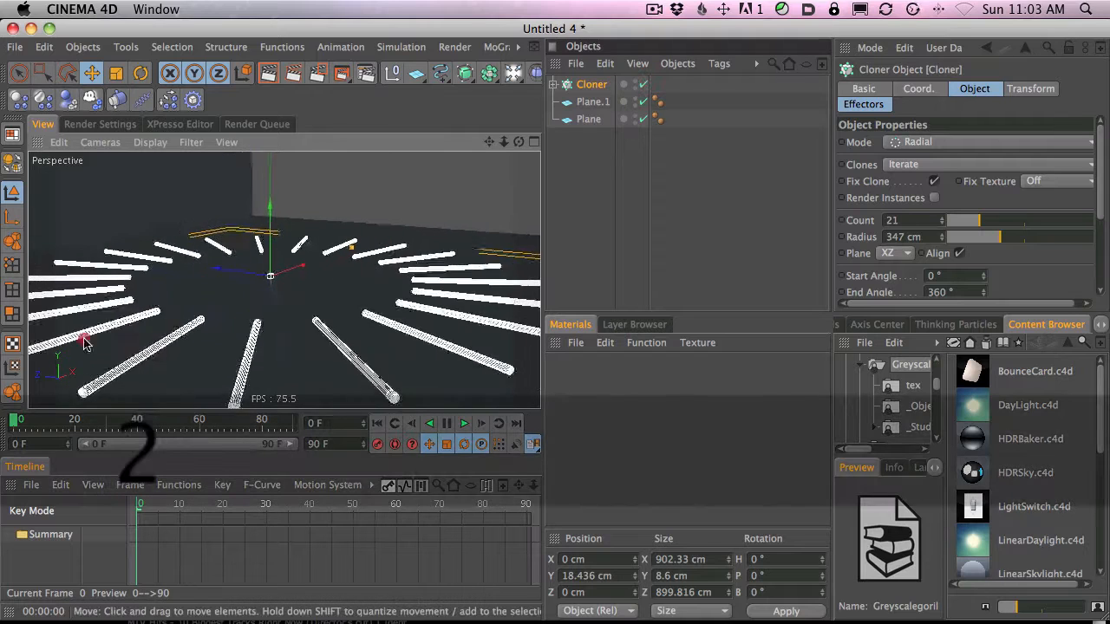
key("1")
key("2")
left_click_drag(387, 270, 222, 326)
key("3")
left_click_drag(364, 303, 377, 303)
key("2")
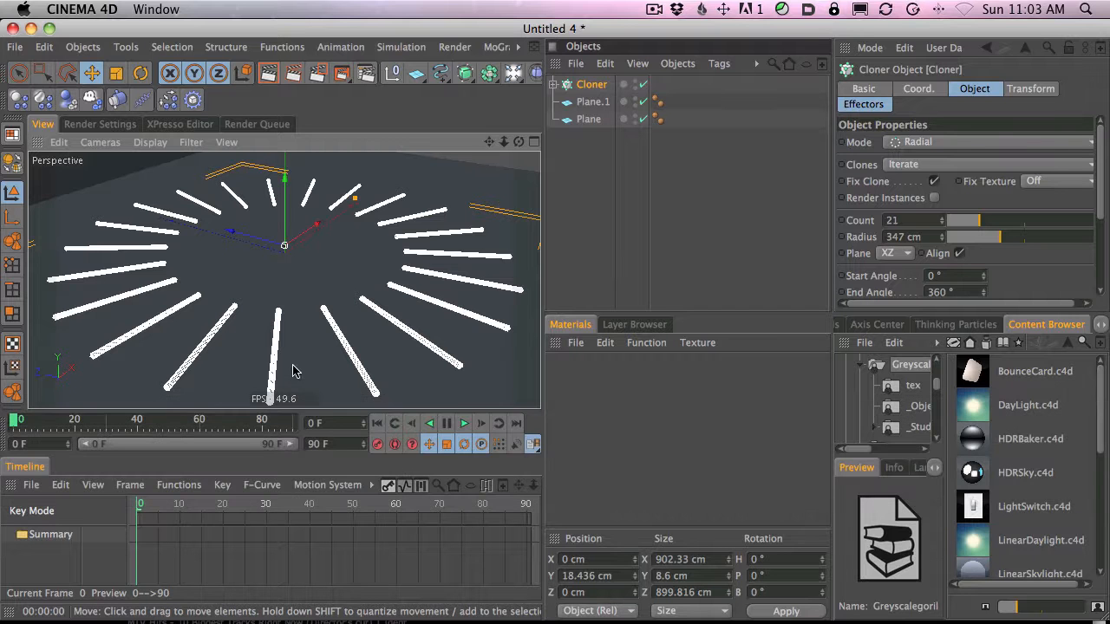
key("2")
mouse_move(384, 317)
left_mouse_down()
mouse_move(495, 277)
mouse_move(255, 248)
left_mouse_up()
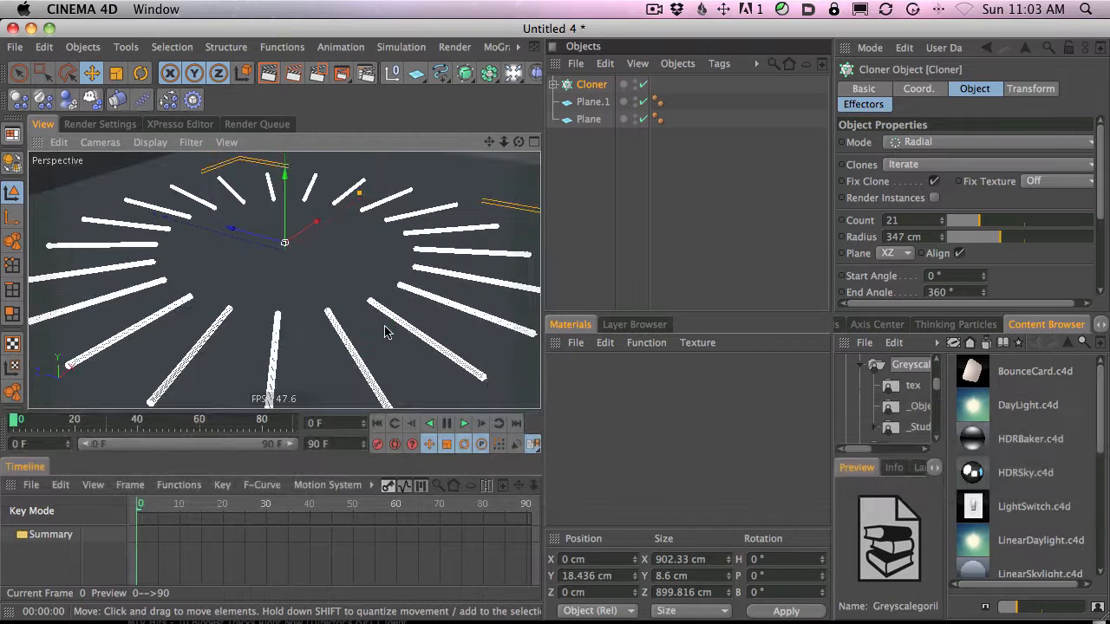
key("2")
mouse_move(371, 352)
left_mouse_down()
mouse_move(454, 314)
mouse_move(394, 205)
left_mouse_up()
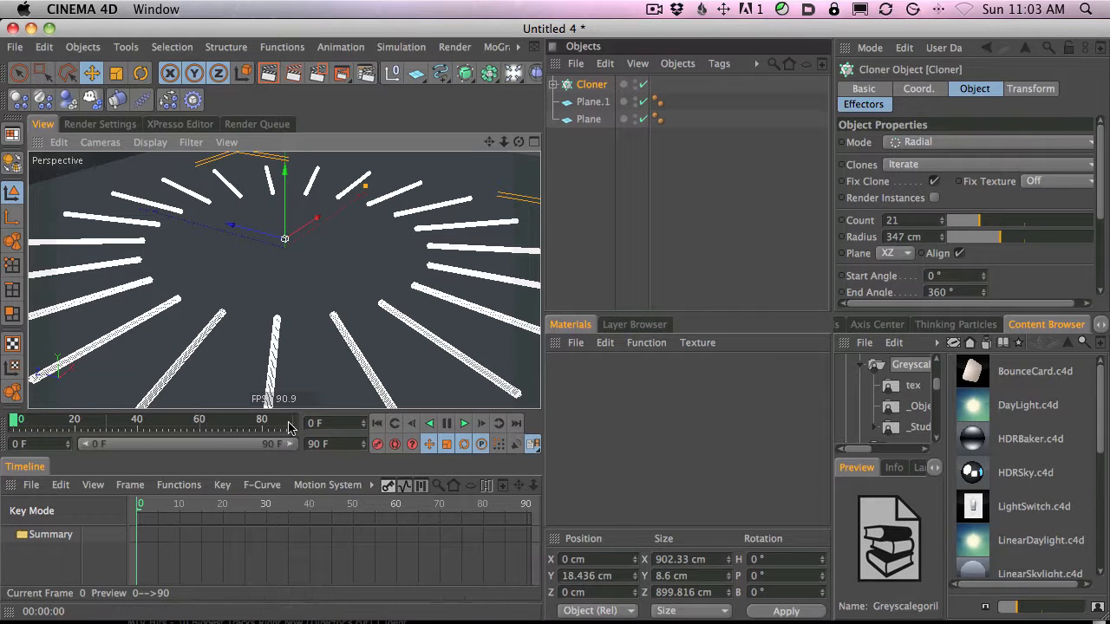
Inspect the wireframe density of a single cloned tube and its end cap up close.
key("2")
left_click_drag(433, 382, 436, 196)
key("1")
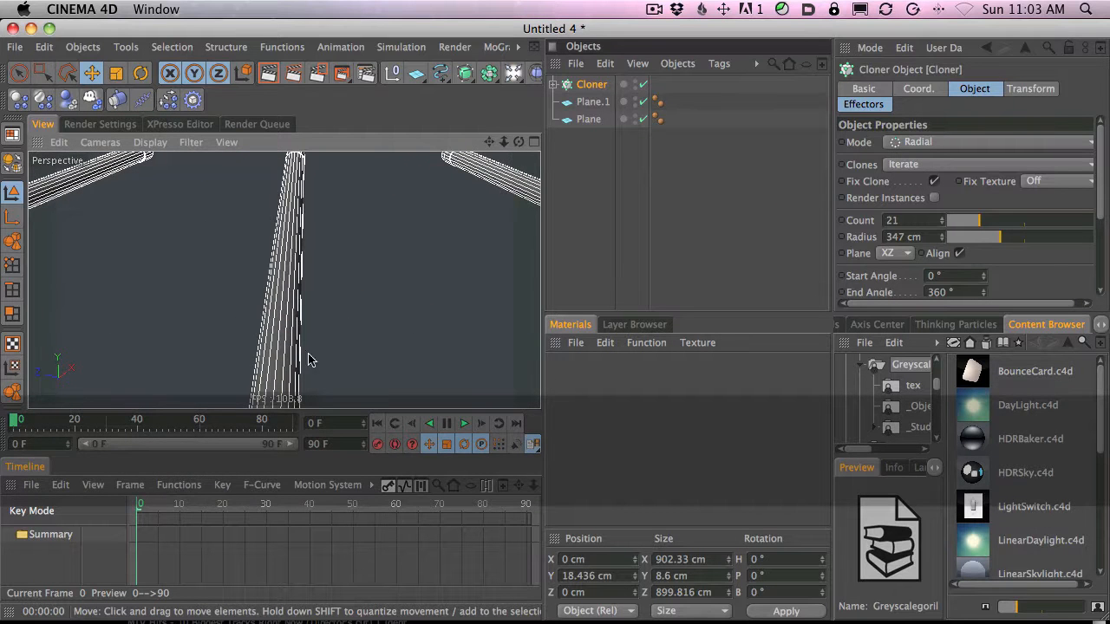
left_click_drag(316, 212, 471, 241, "alt")
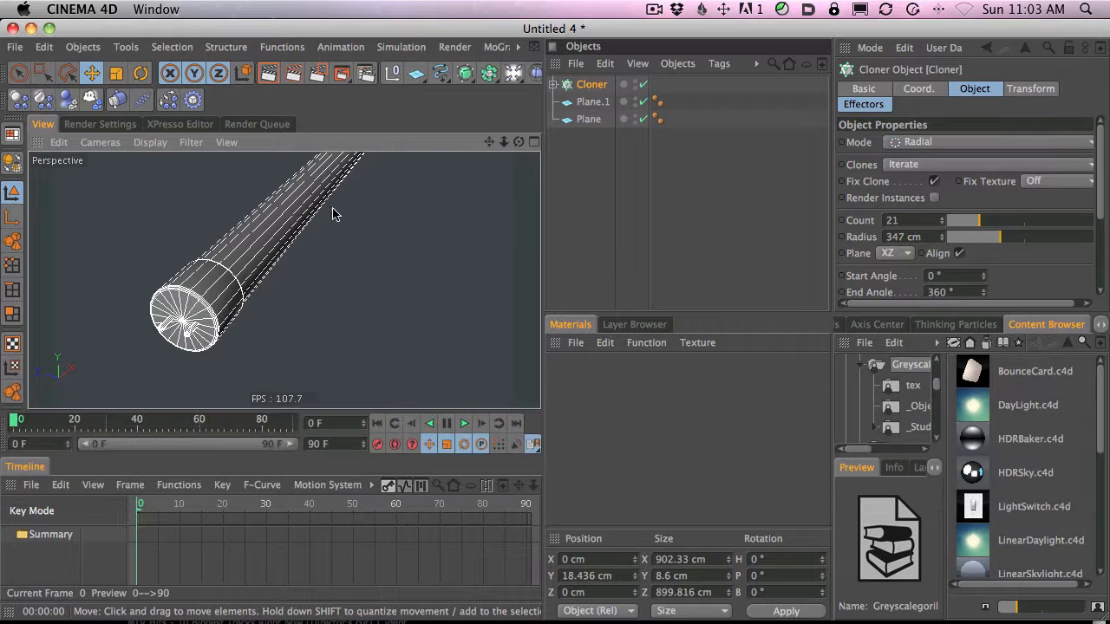
key("2")
left_click_drag(404, 264, 292, 309)
key("2")
left_click_drag(485, 221, 227, 345)
left_click_drag(425, 250, 112, 387)
key("1")
mouse_move(367, 276)
left_mouse_down()
mouse_move(352, 317)
mouse_move(324, 343)
left_mouse_up()
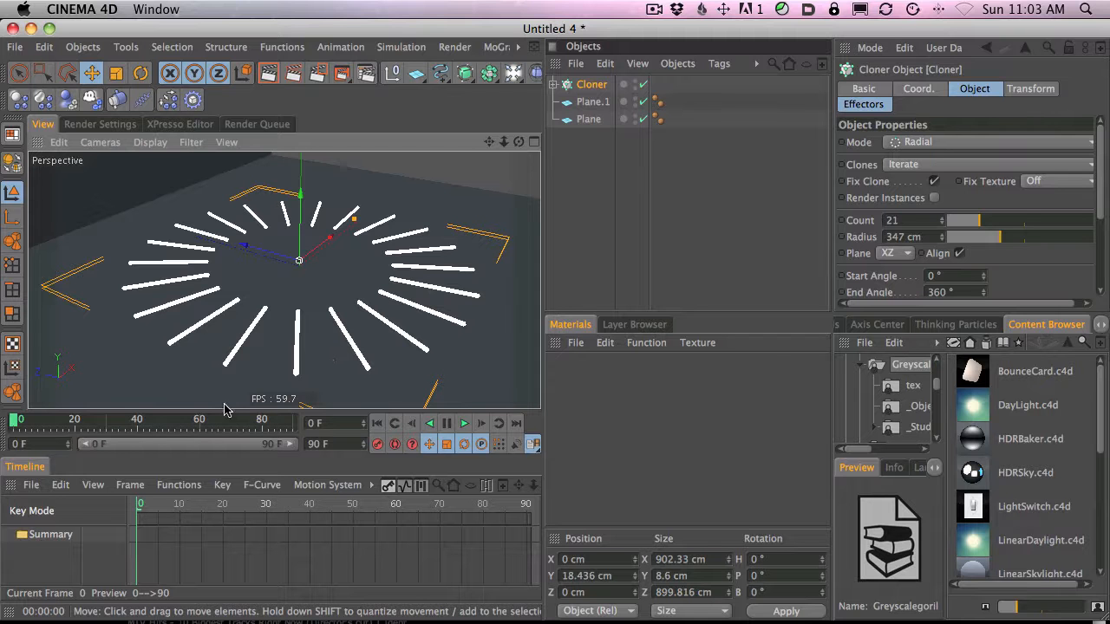
Deselect all objects and view the cloned tubes from a low angle just above the floor.
left_click(611, 240)
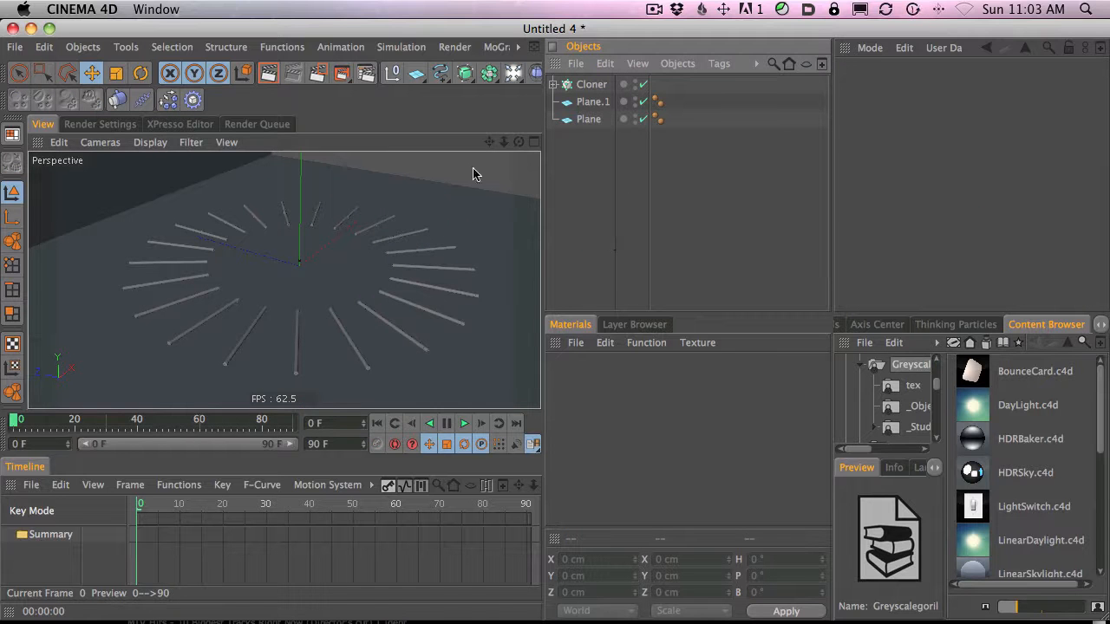
key("2")
left_click_drag(567, 268, 702, 210)
key("3")
left_click_drag(303, 268, 567, 235)
key("1")
key("3")
key("2")
key("3")
key("2")
key("1")
mouse_move(434, 256)
left_mouse_down()
mouse_move(443, 270)
mouse_move(423, 274)
mouse_move(428, 260)
left_mouse_up()
key("3")
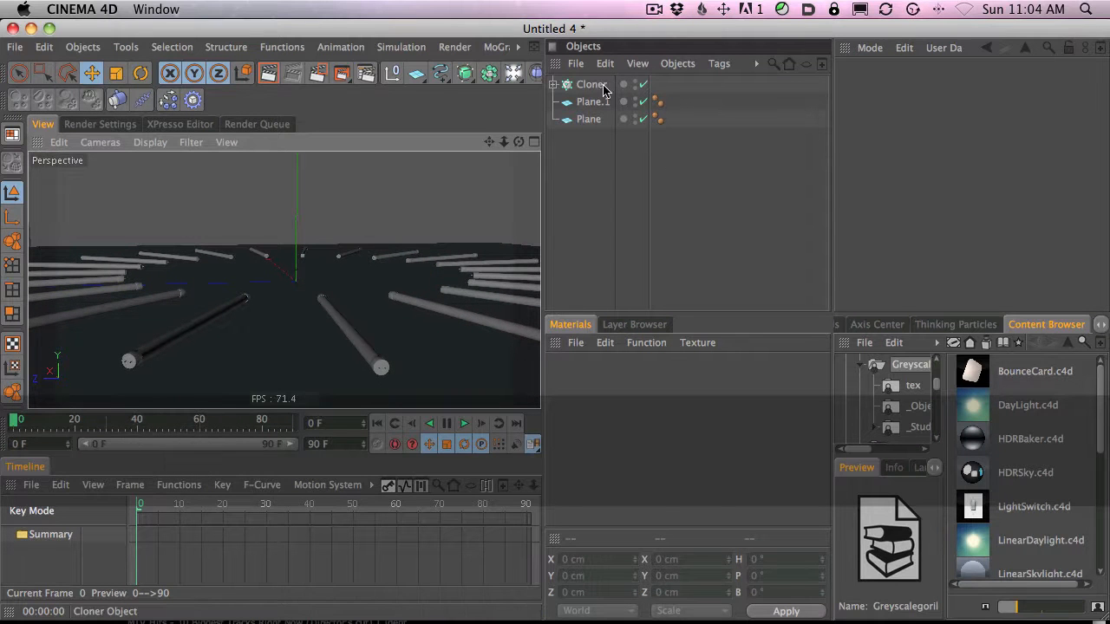
Select the Cloner and add a MoGraph Random effector to it.
double_click(594, 85)
left_click(595, 135)
left_click(588, 86)
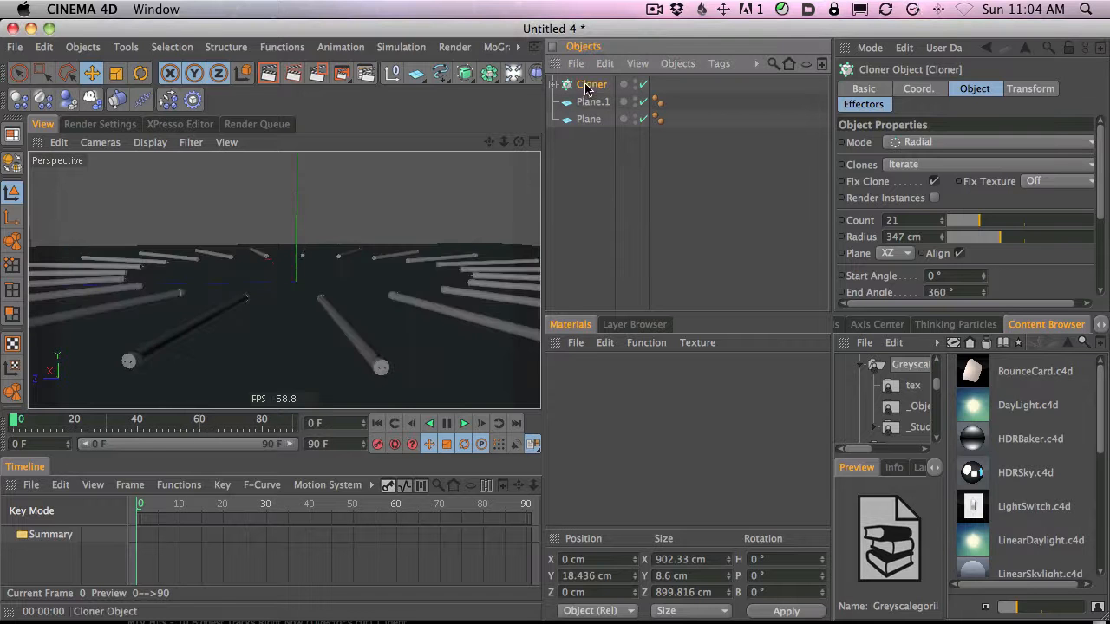
left_click(452, 49)
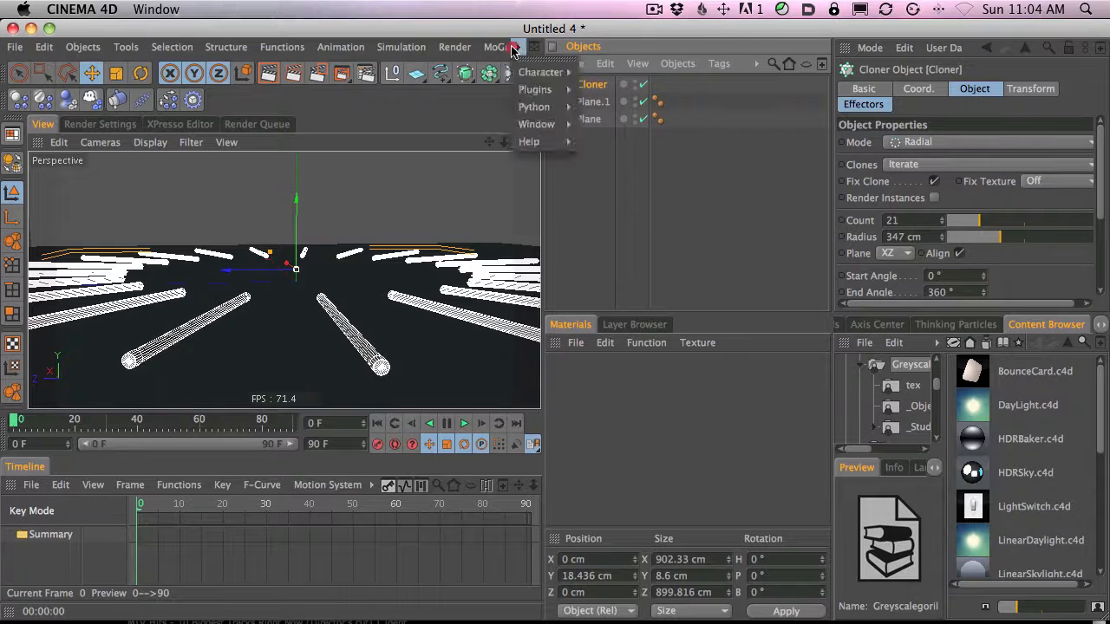
left_click(508, 70)
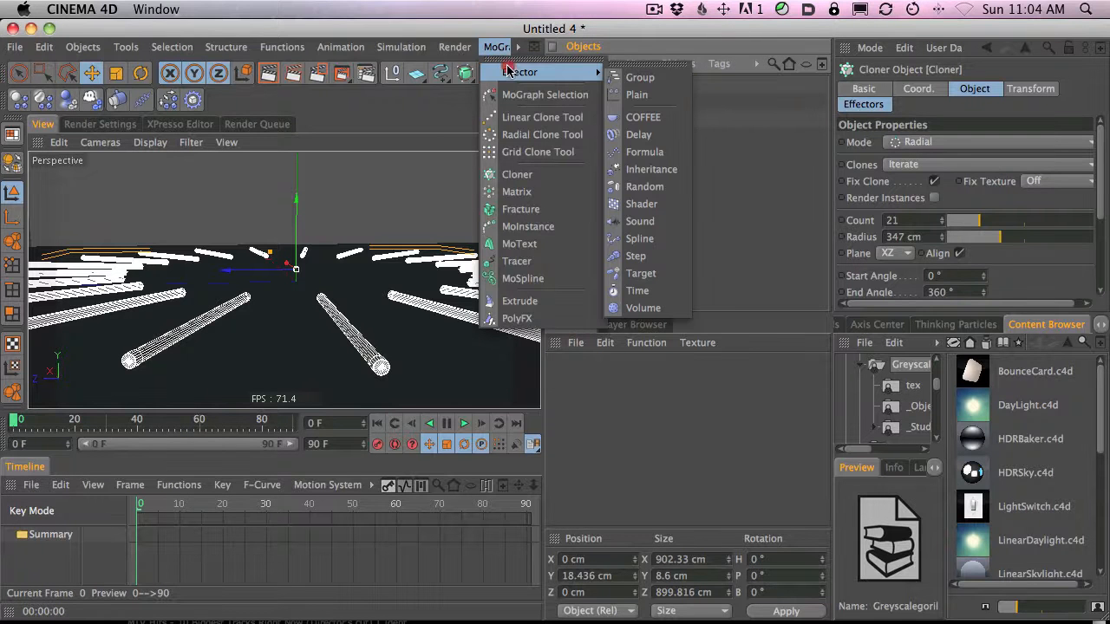
left_click(643, 187)
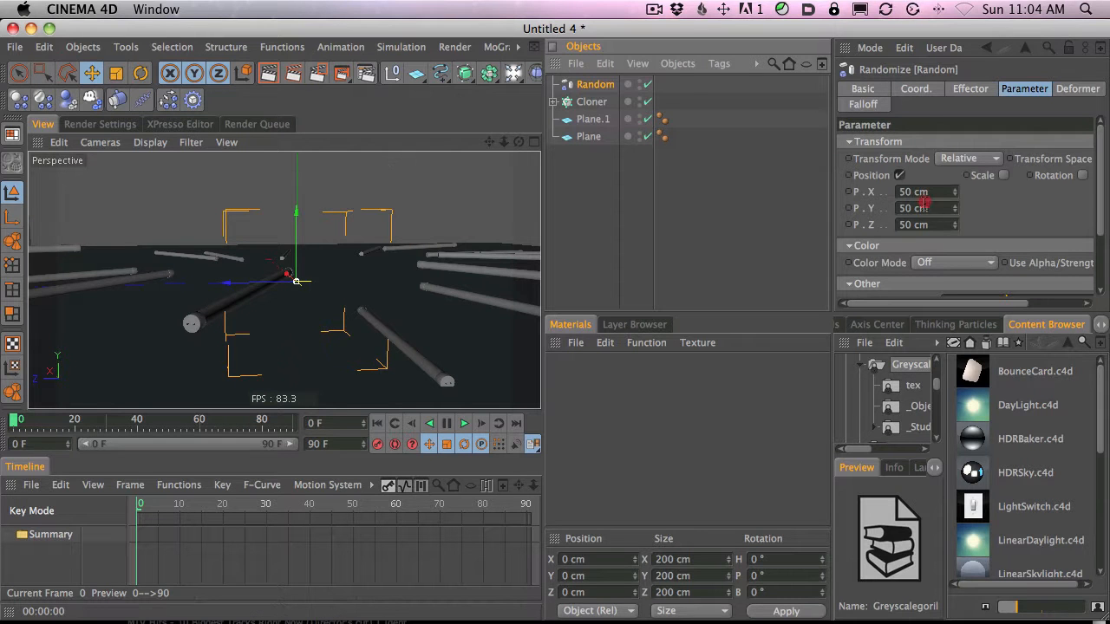
Set the Random effector's Y position variation to 5 cm.
left_click(938, 208)
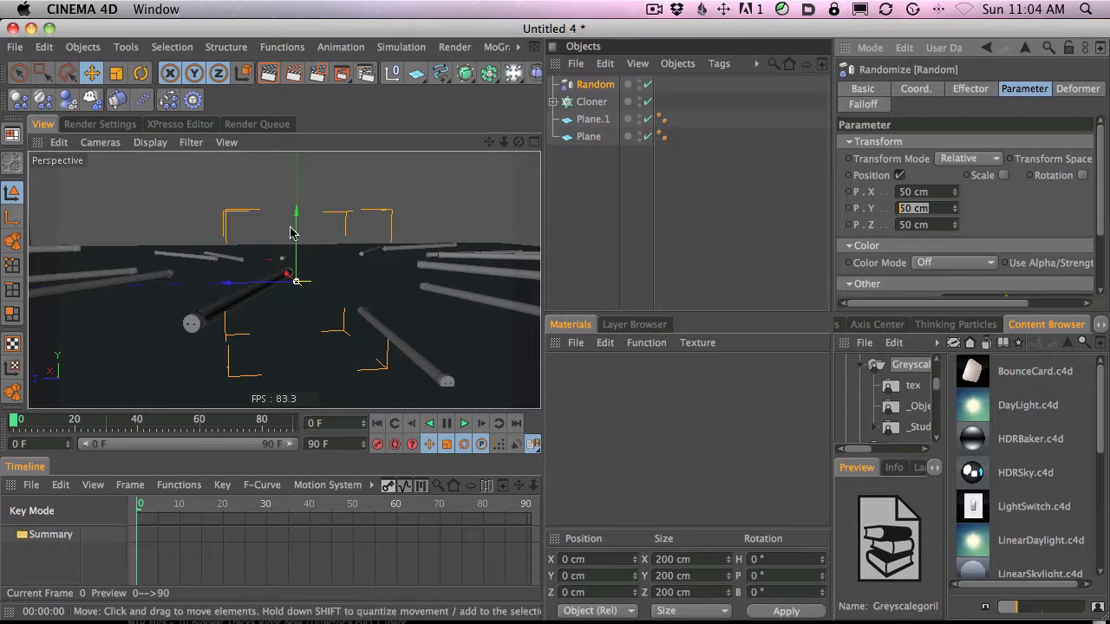
type("3")
key("Return")
mouse_move(958, 210)
left_mouse_down()
mouse_move(962, 100)
mouse_move(986, 51)
mouse_move(966, 154)
mouse_move(935, 211)
left_mouse_up()
middle_click_drag(935, 211, 1016, 210)
left_click_drag(936, 210, 810, 203)
type("5")
key("Return")
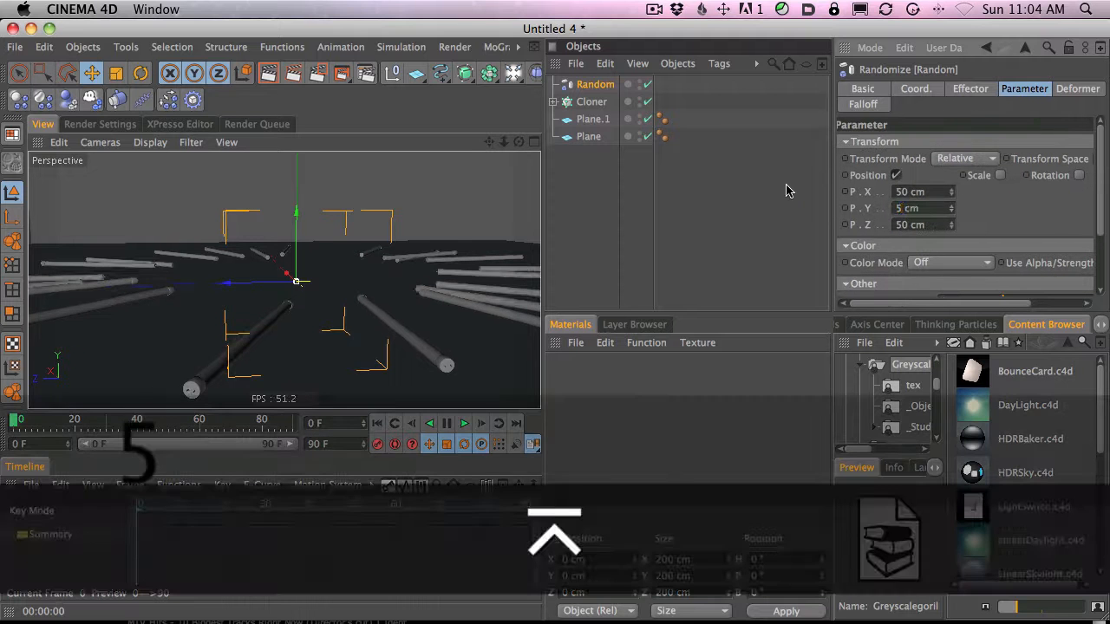
Set the Random effector's Y position variation to 10 cm and undo the accidental move of the effector.
left_click_drag(926, 209, 808, 196)
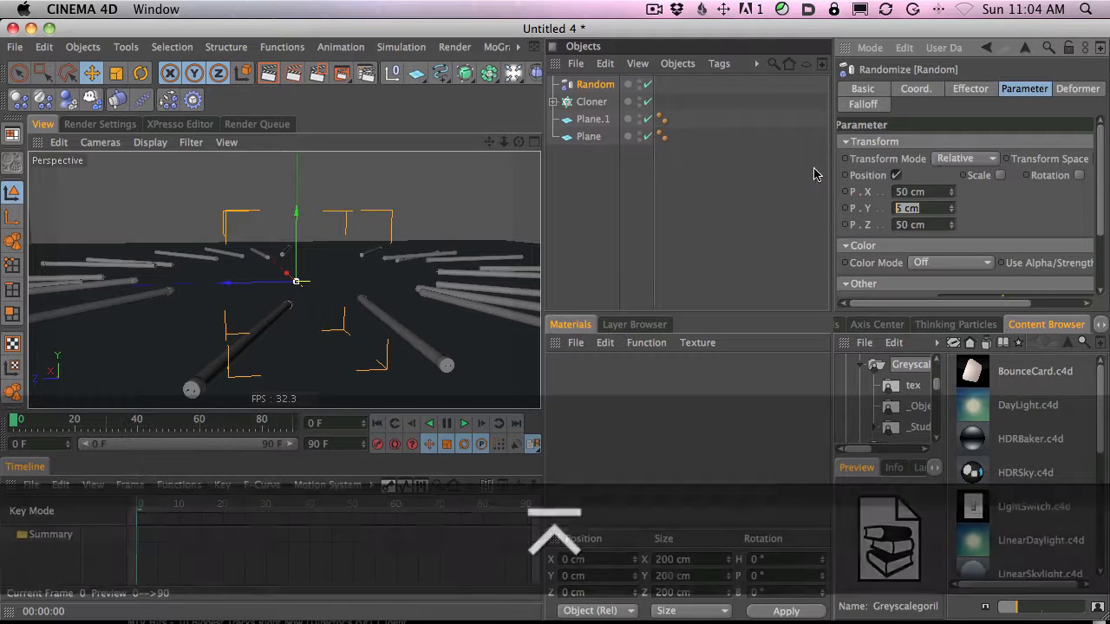
type("10")
key("Return")
left_click_drag(396, 243, 460, 217)
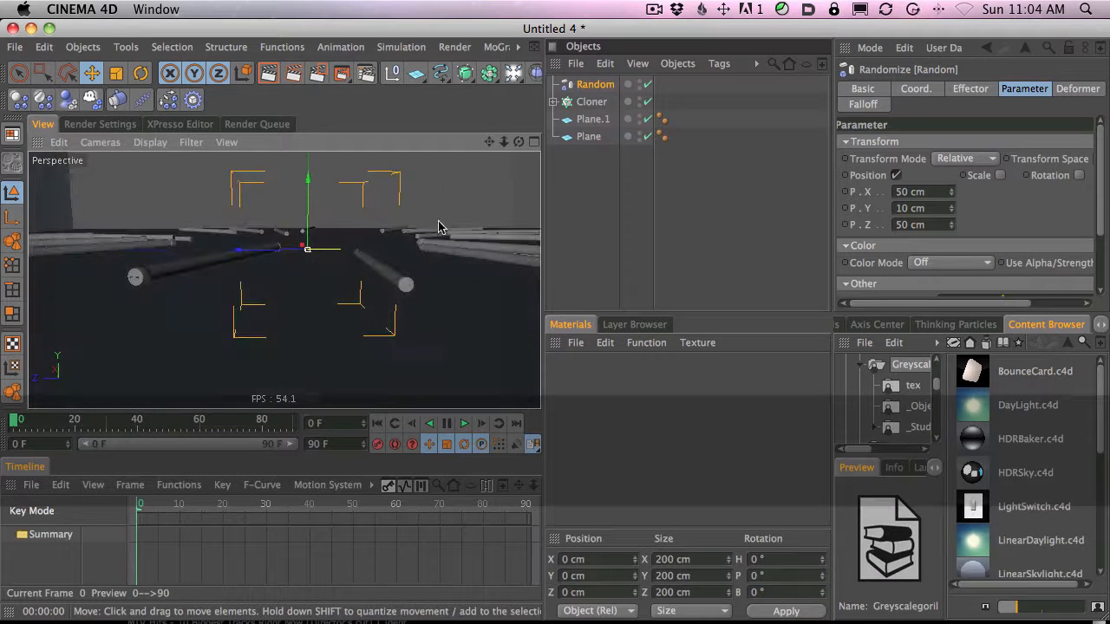
left_click_drag(309, 228, 307, 203)
key("super+z")
Select the Cloner, check the tube arrangement in the MTV Australia reference video in Safari, and return to CINEMA 4D to compare the clones.
left_click(583, 102)
key("super+Tab")
mouse_move(172, 600)
left_mouse_down()
mouse_move(273, 602)
mouse_move(189, 609)
left_mouse_up()
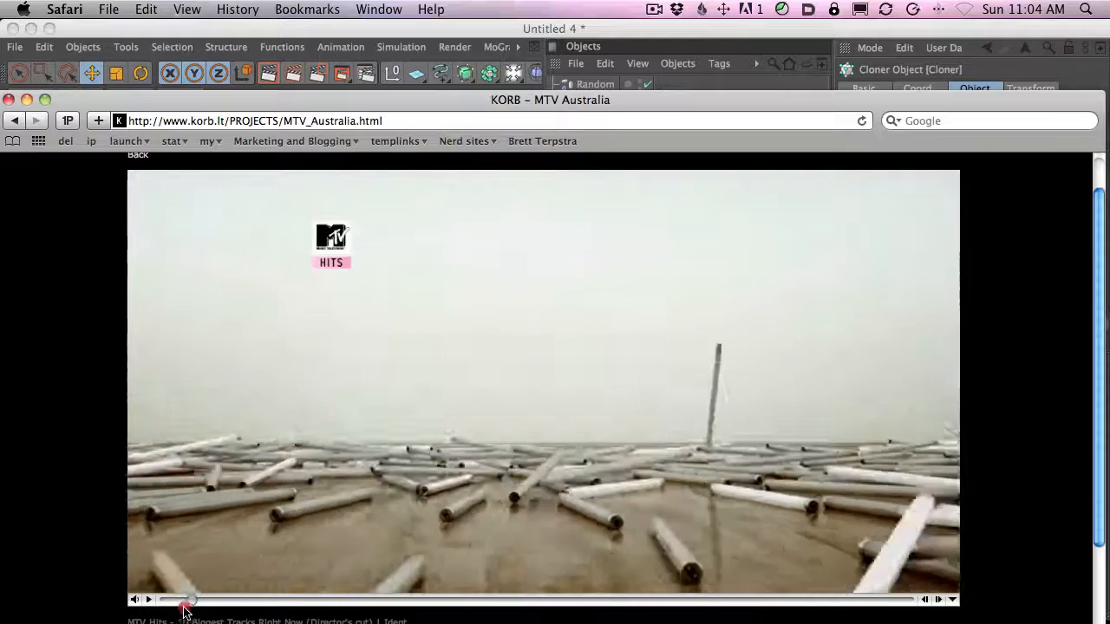
key("super+Tab")
key("1")
left_click_drag(410, 247, 429, 264)
key("2")
key("1")
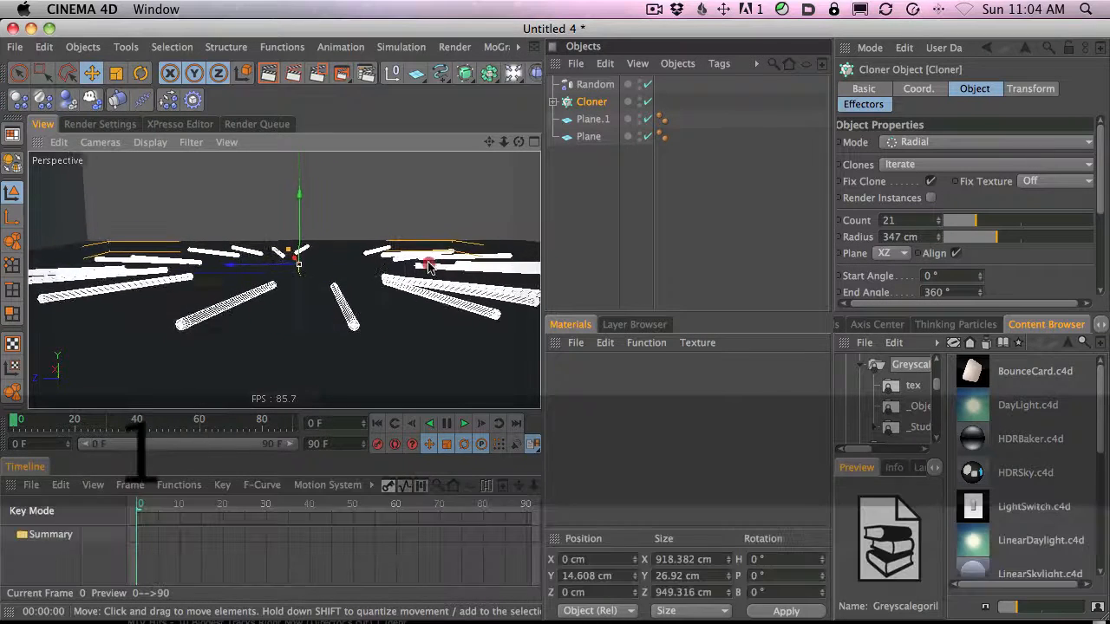
Enable rotation on the Random effector and set R.H to 37°, leaving R.P and R.B at 0°.
left_click(595, 84)
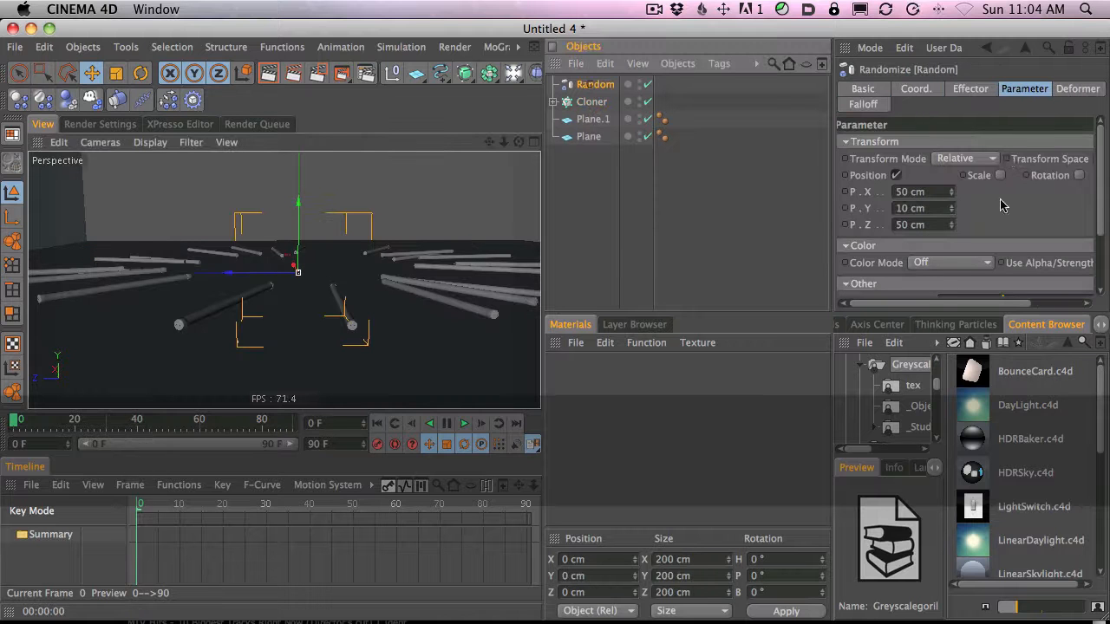
left_click(1079, 176)
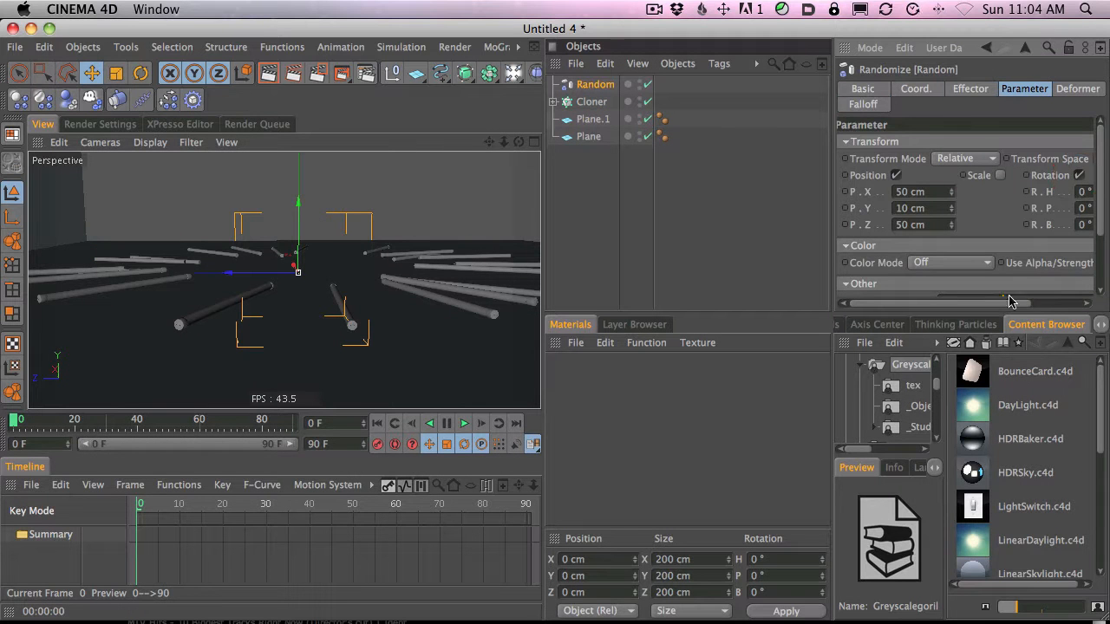
scroll(1066, 201, "right", 3)
mouse_move(1063, 194)
left_mouse_down()
mouse_move(1072, 169)
mouse_move(1066, 205)
left_mouse_up()
key("super+z")
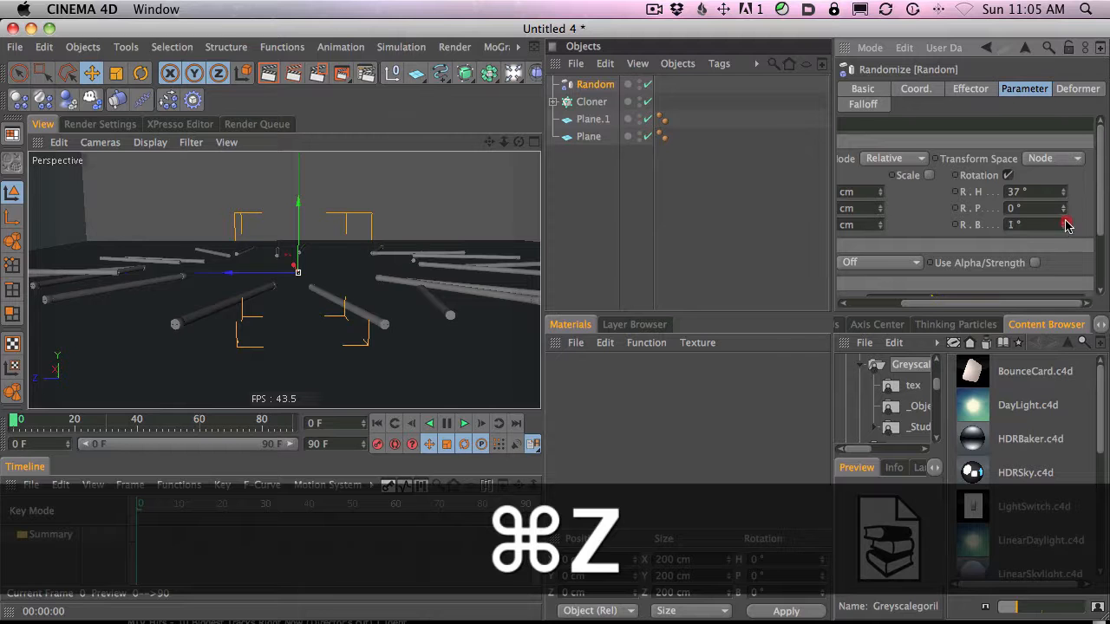
key("super+z")
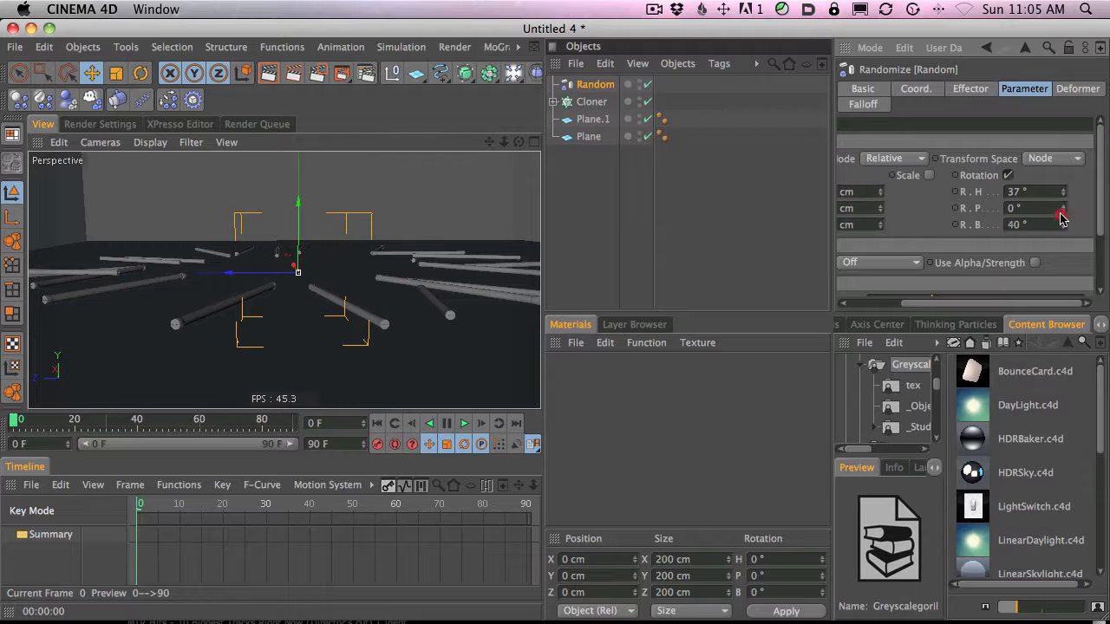
key("super+z")
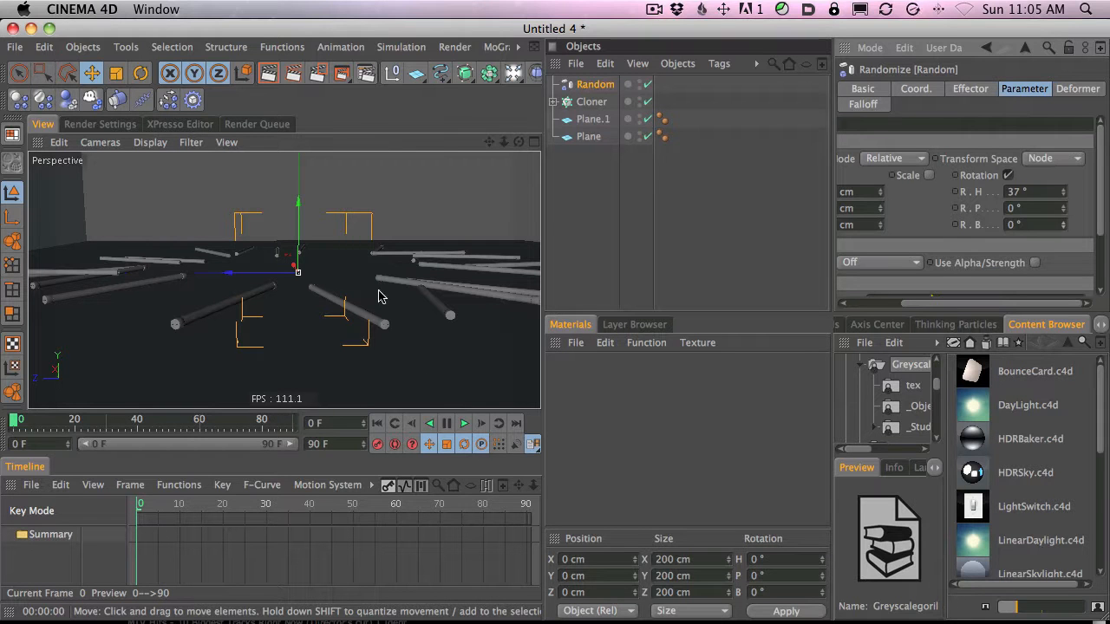
Examine the randomly rotated tubes from a low angle close to the floor.
key("1")
left_click_drag(412, 256, 441, 274)
key("3")
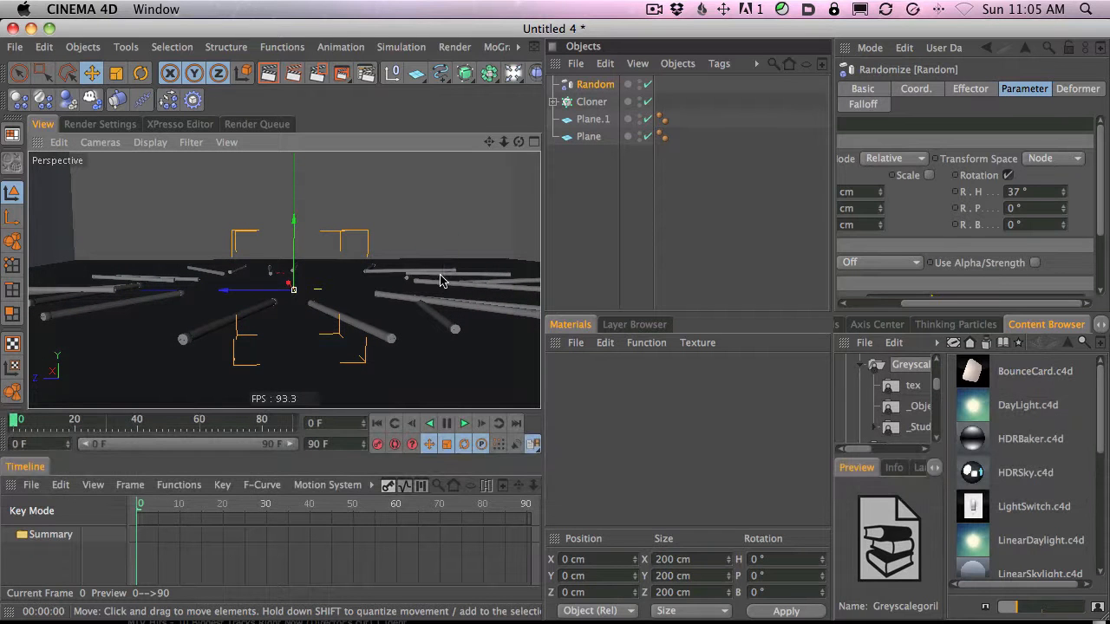
key("2")
left_click_drag(465, 272, 495, 245)
key("3")
key("2")
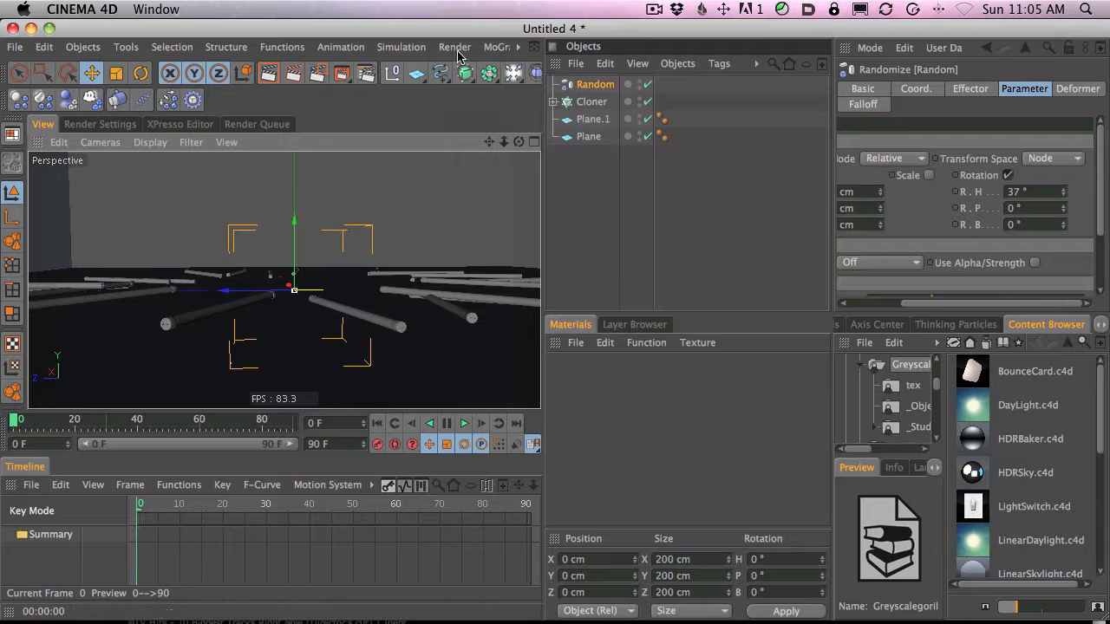
Review how the tubes move in the MTV Australia reference video in Safari.
left_click(401, 48)
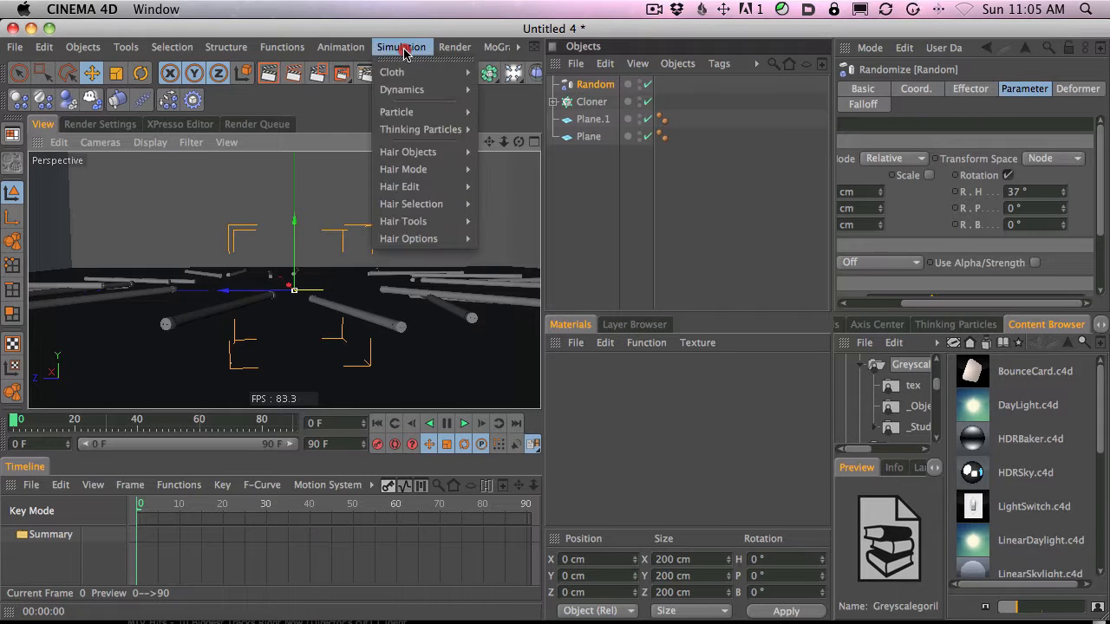
mouse_move(408, 112)
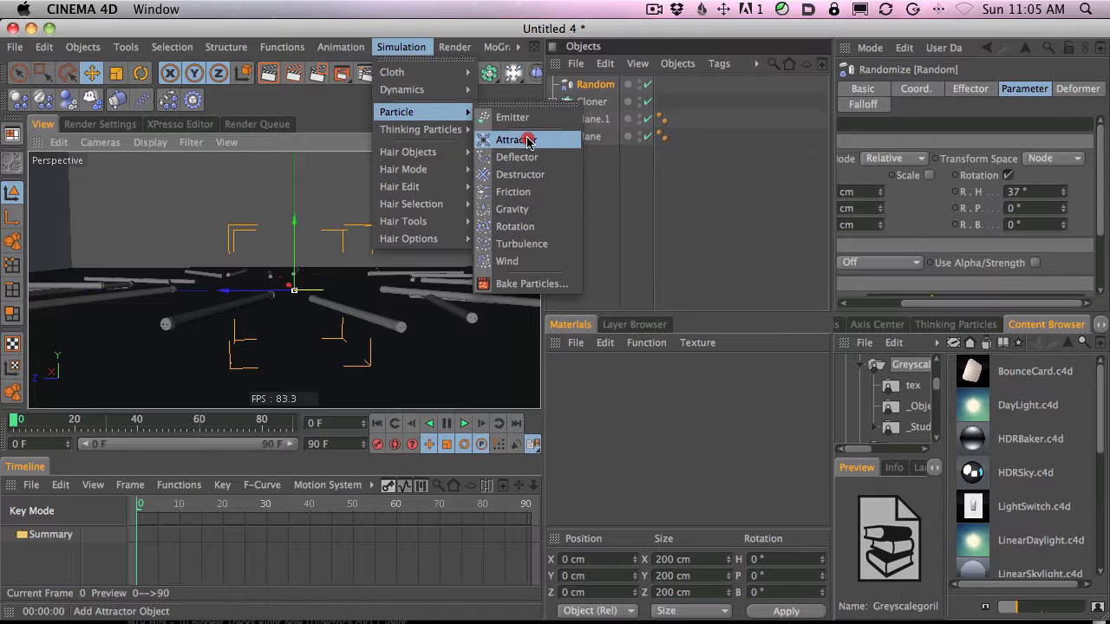
key("super+Tab")
left_click_drag(166, 600, 187, 595)
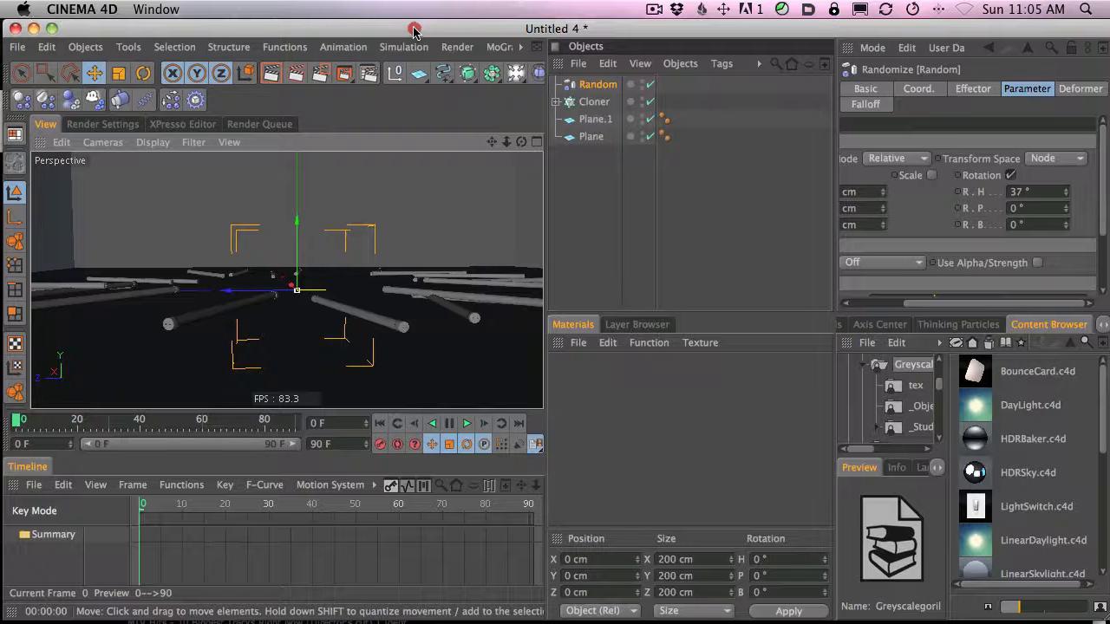
Add a particle Attractor to the scene and raise it to about 221 cm above the origin.
left_click(413, 48)
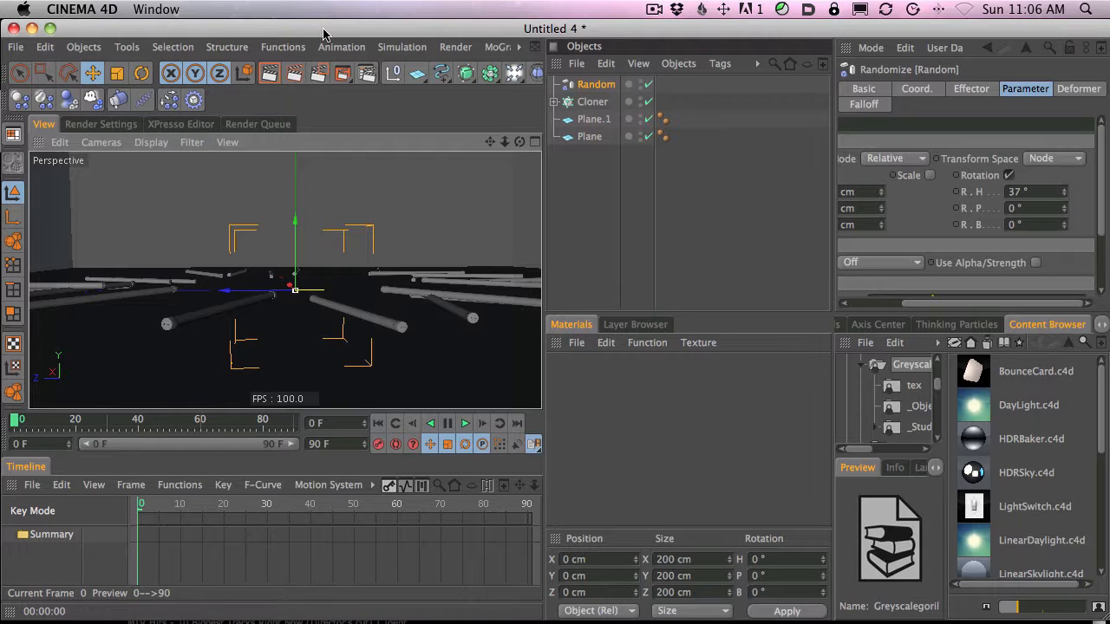
left_click(282, 47)
left_click(291, 24)
left_click(399, 47)
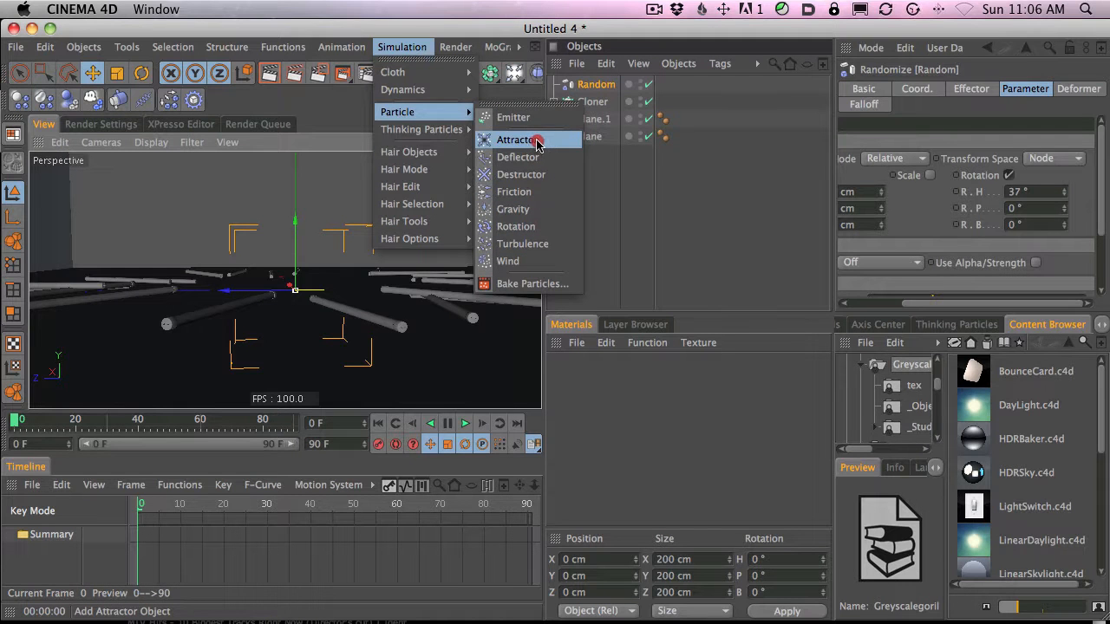
left_click(532, 148)
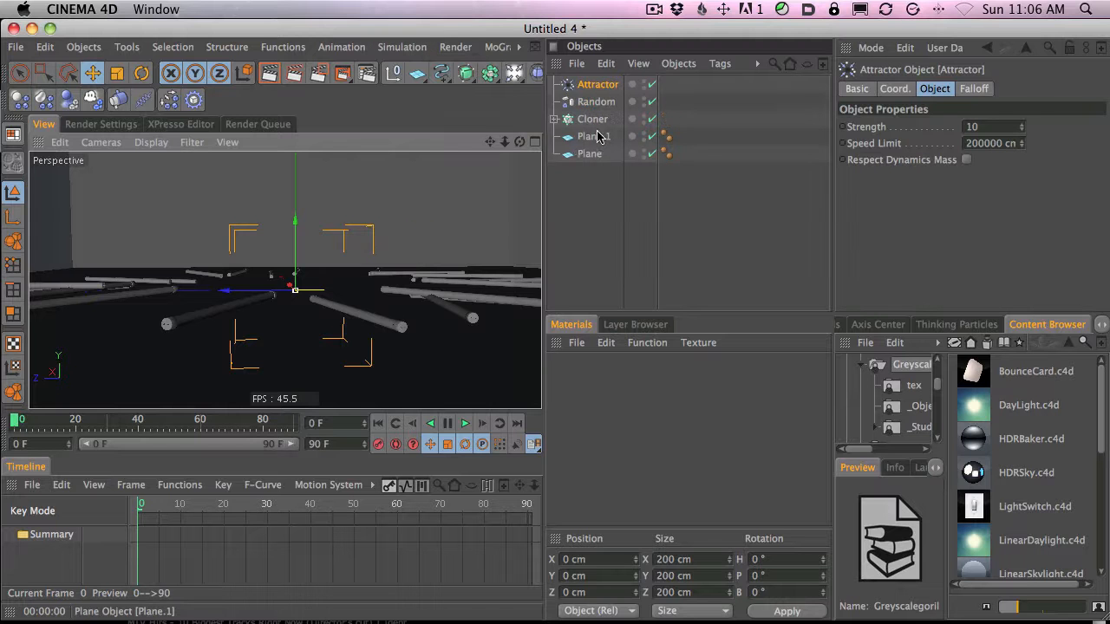
left_click_drag(297, 144, 298, 134)
Play the animation to test the Attractor, expand the Cloner's hierarchy, and stop and rewind to frame 0.
left_click(465, 423)
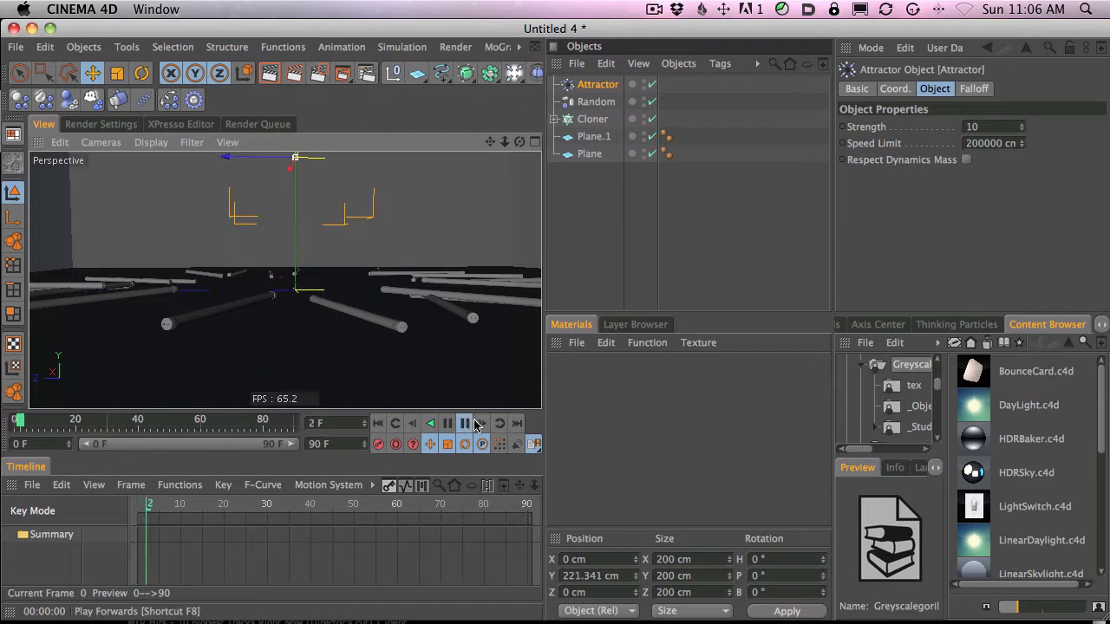
key("2")
key("1")
left_click_drag(460, 295, 458, 265)
key("3")
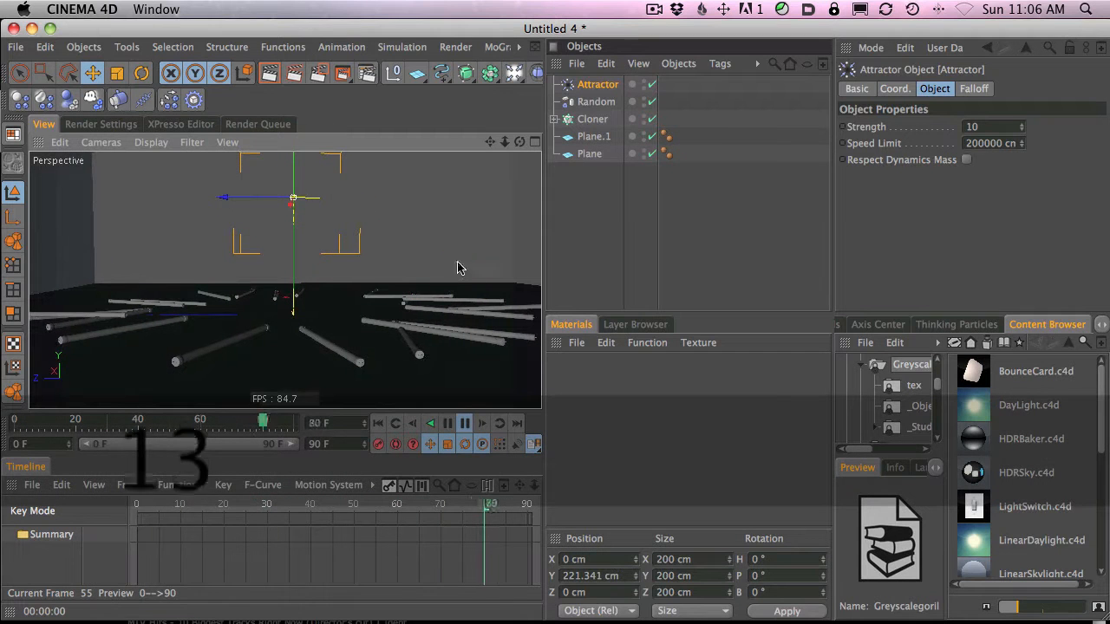
left_click(554, 118)
left_click(564, 136)
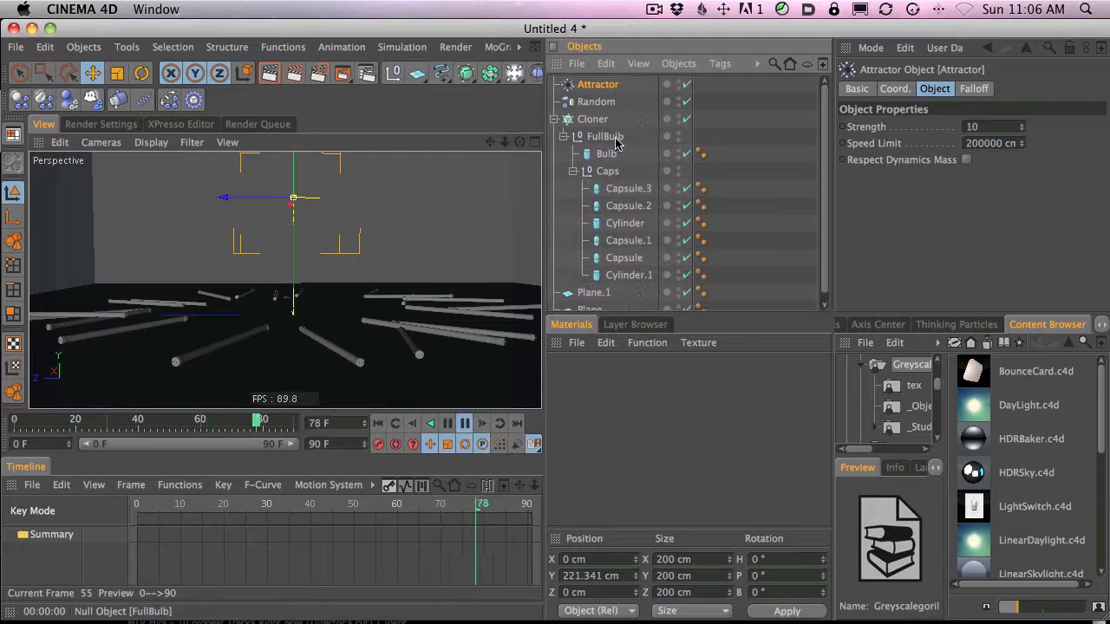
left_click(465, 423)
left_click(9, 420)
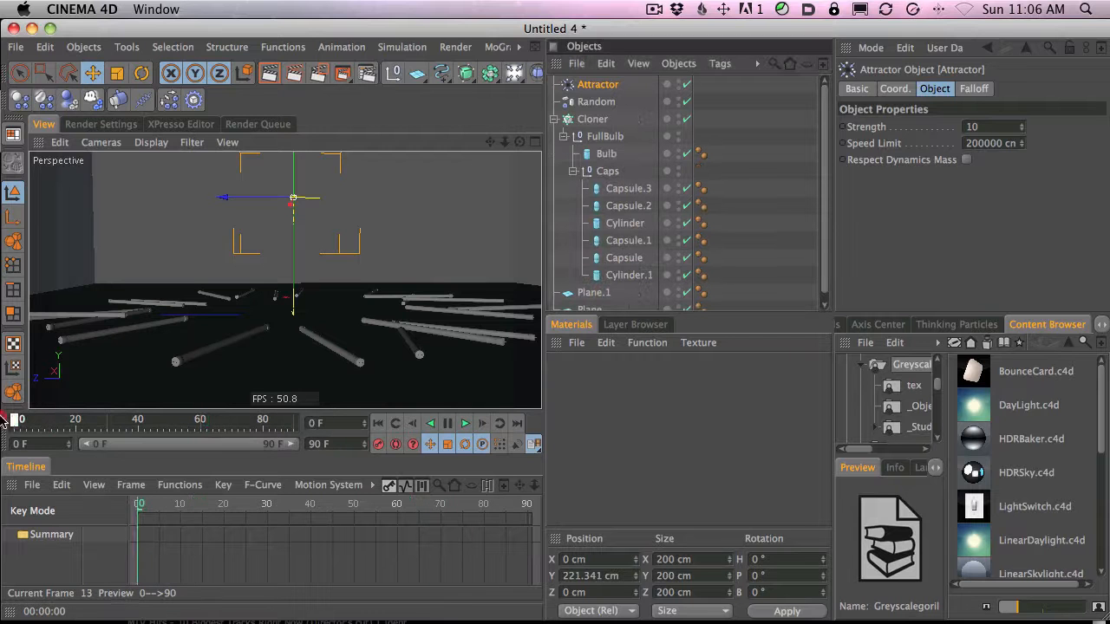
Turn the Bulb cylinder inside the FullBulb group into a dynamics rigid body.
left_click(606, 155)
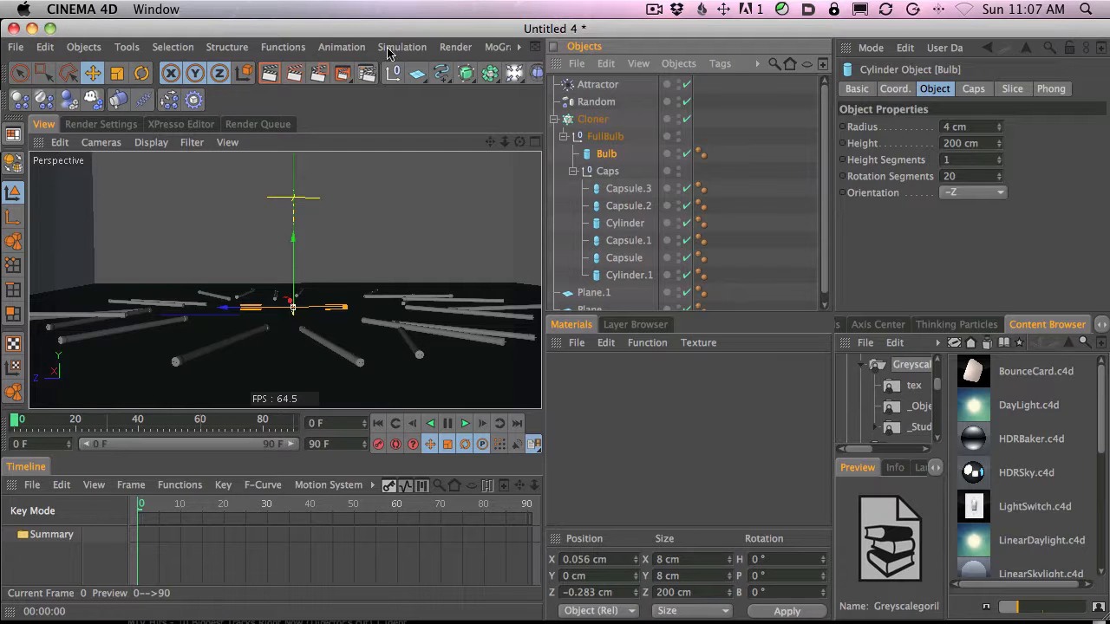
left_click(419, 49)
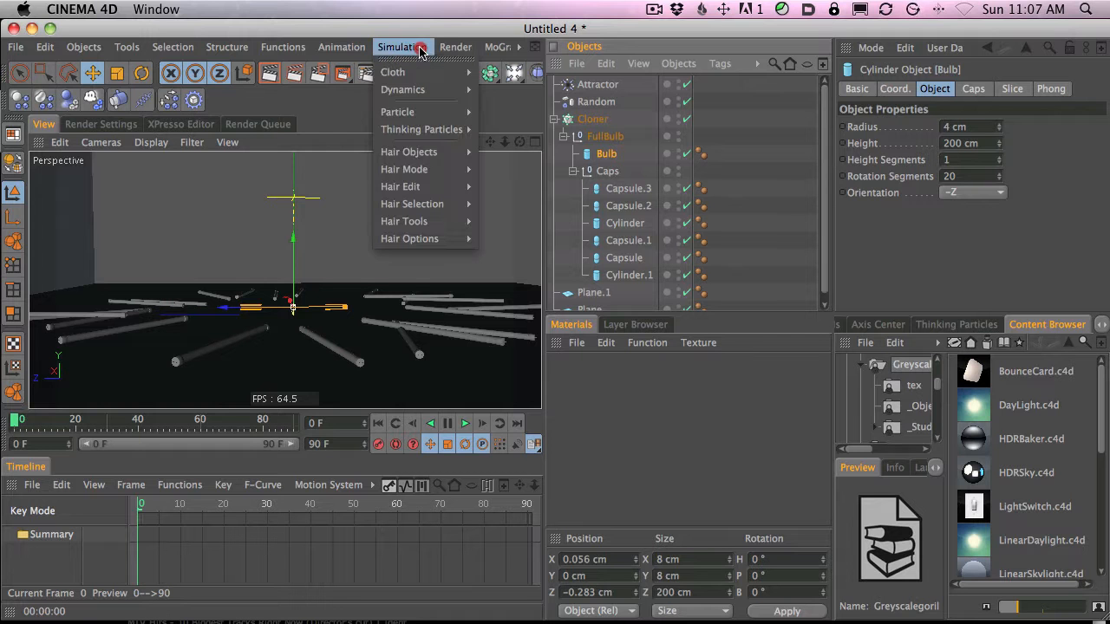
mouse_move(441, 89)
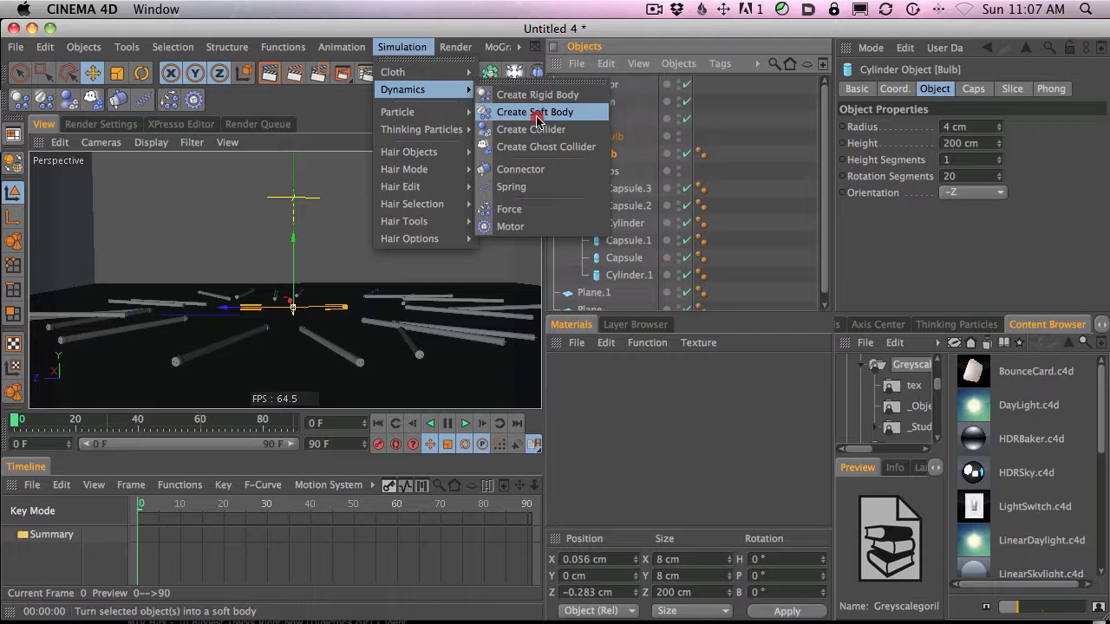
mouse_move(431, 117)
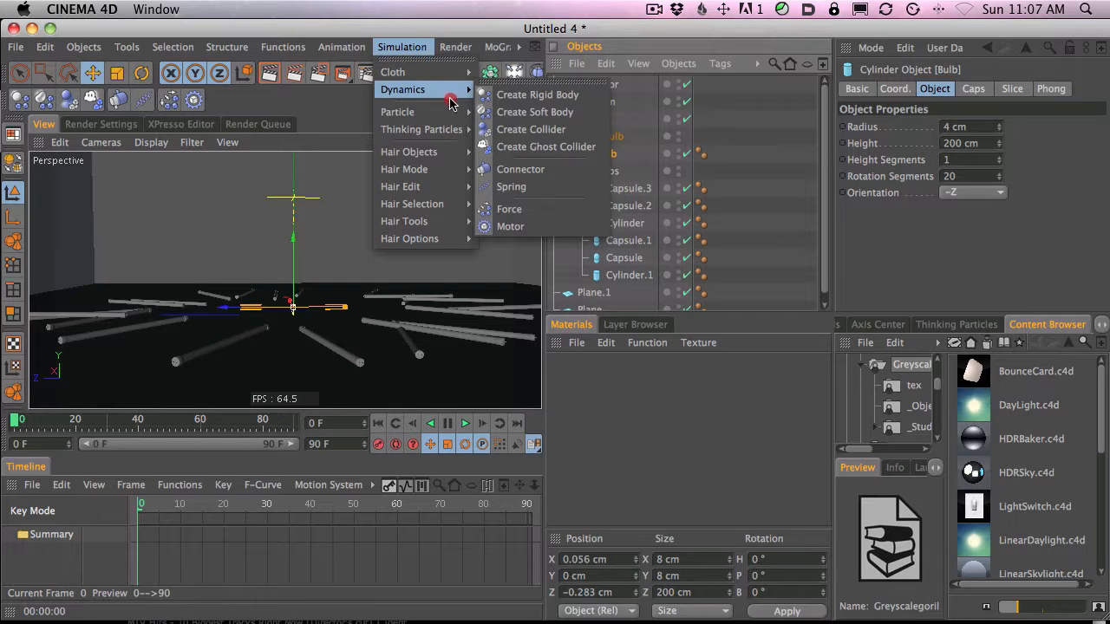
left_click(536, 98)
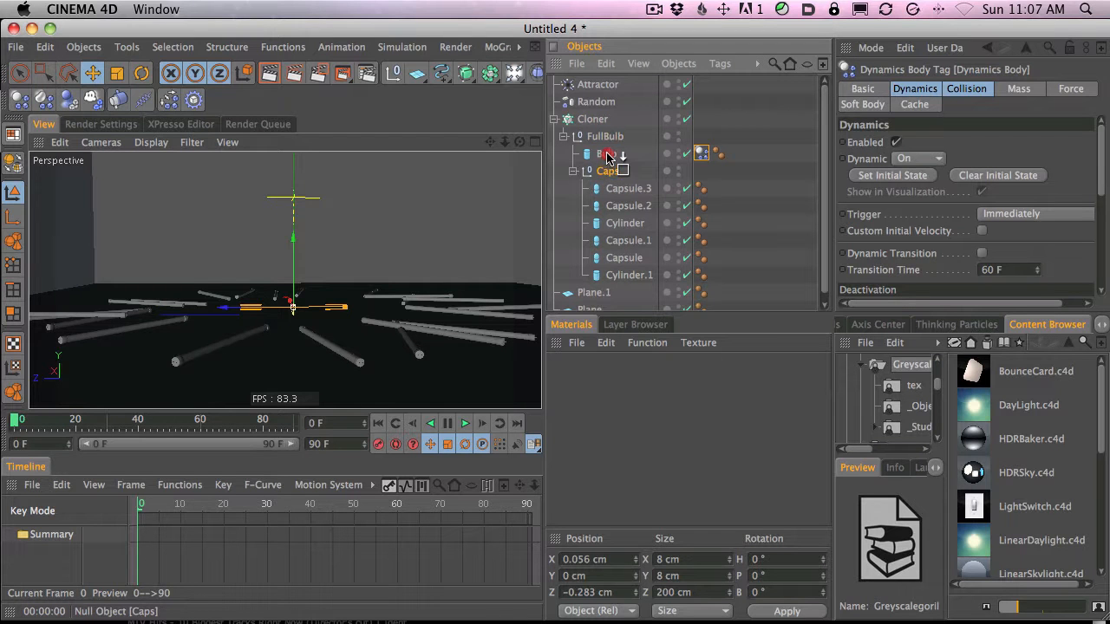
Make the Caps group a child of the Bulb cylinder so it follows the rigid body.
left_click_drag(607, 156, 608, 157)
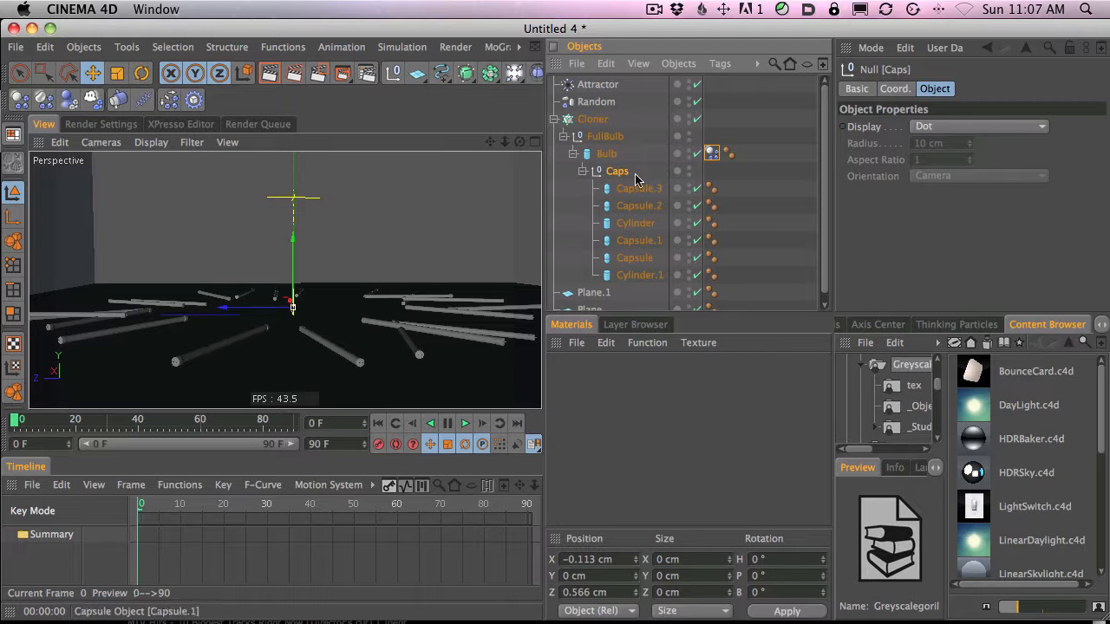
left_click(605, 156)
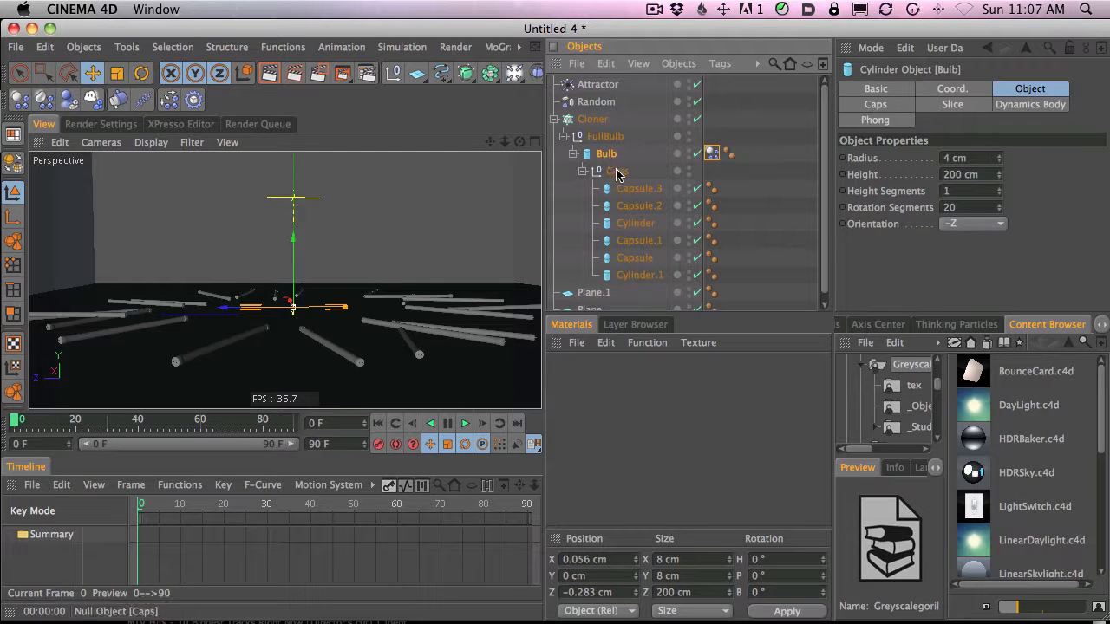
left_click(616, 172)
Play the rigid body simulation briefly to test the tubes, and rewind to frame 0.
left_click(466, 422)
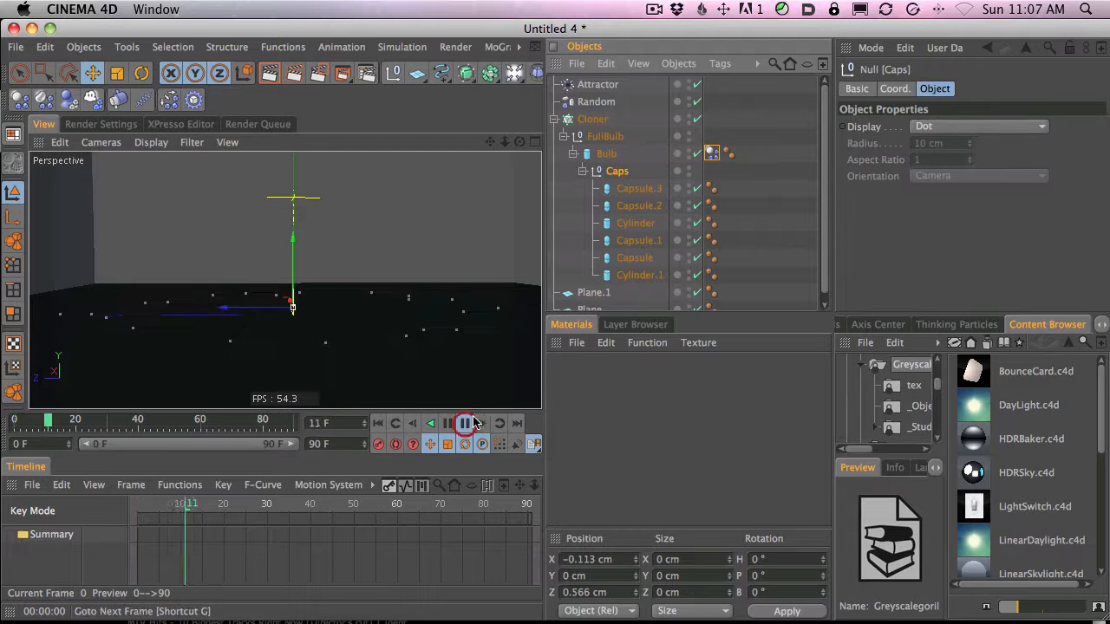
left_click_drag(19, 421, 4, 419)
left_click(465, 422)
left_click(466, 422)
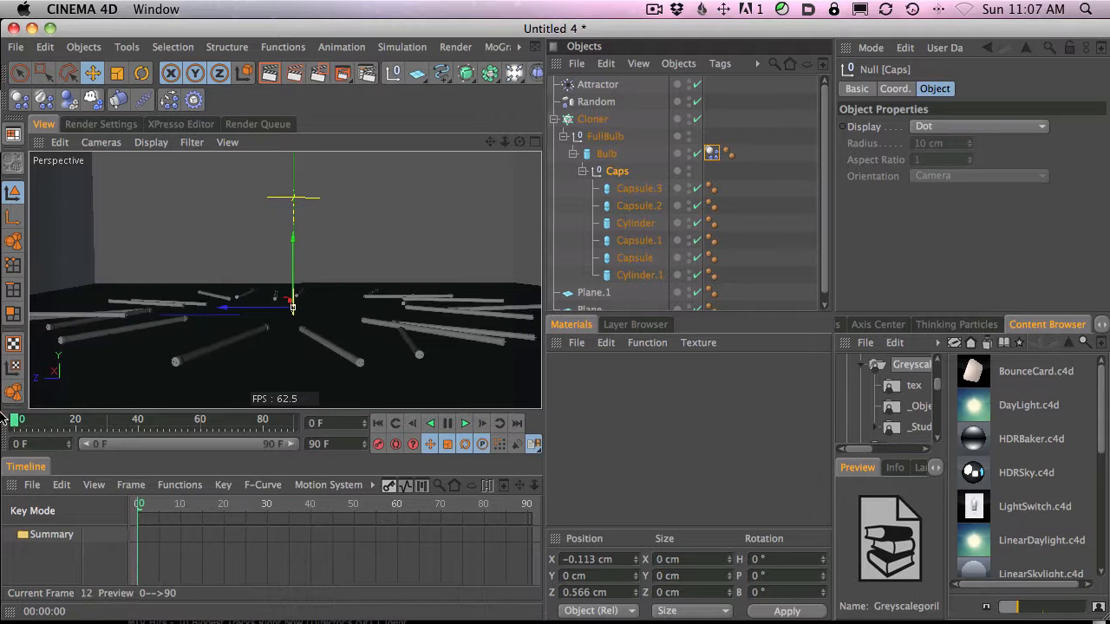
Collapse the Cloner and turn both the wall and floor planes into dynamics colliders.
left_click(554, 118)
left_click(594, 139)
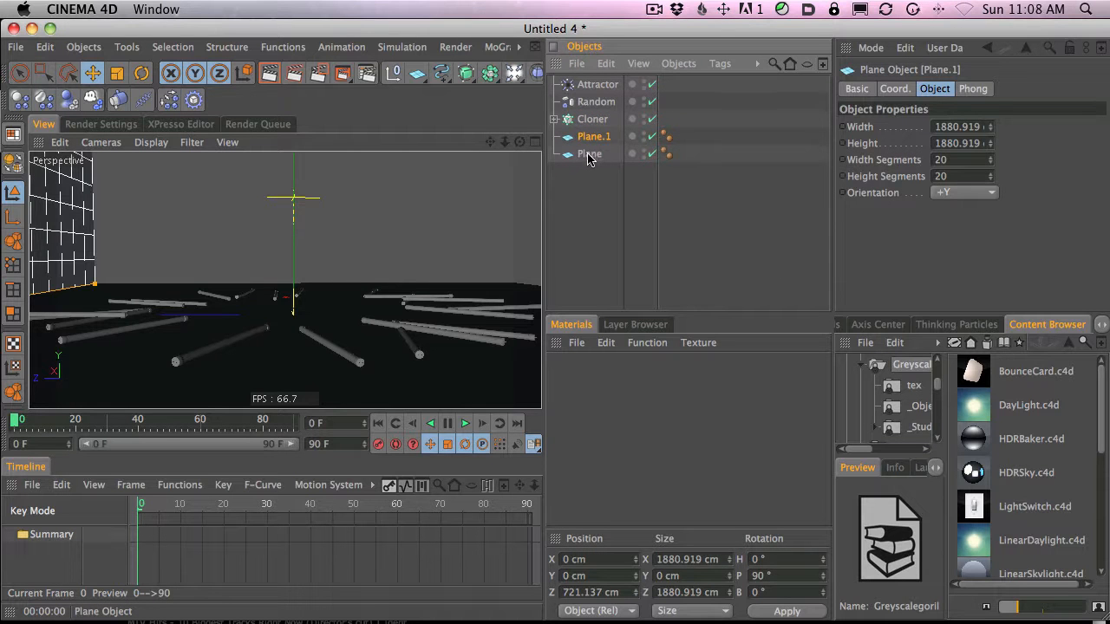
left_click(587, 156, "shift")
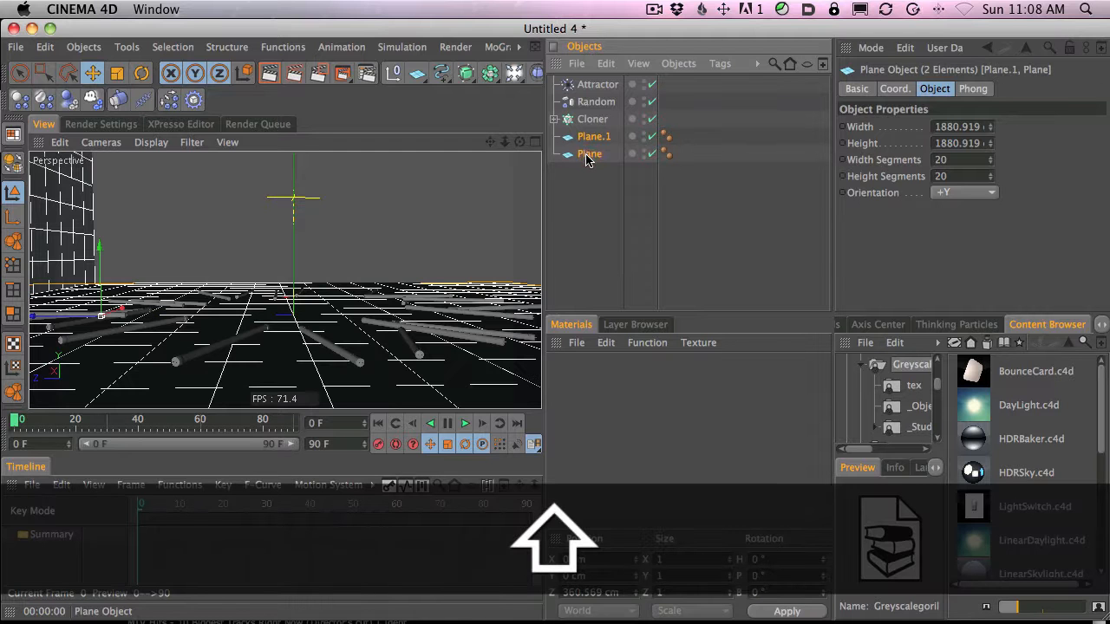
key("3")
left_click_drag(285, 222, 471, 211)
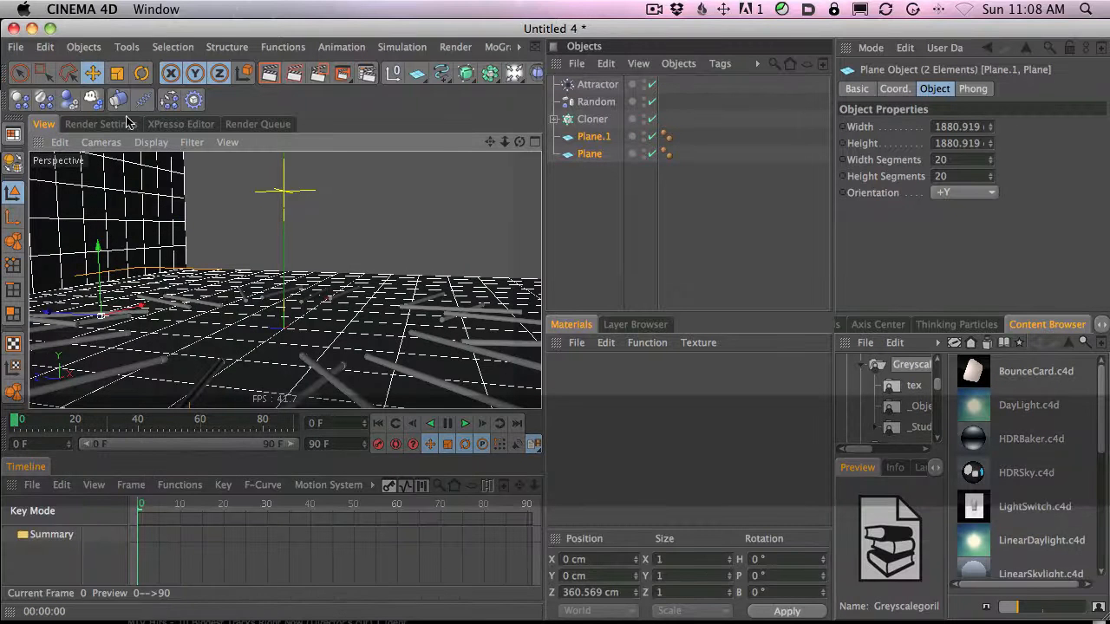
left_click(68, 101)
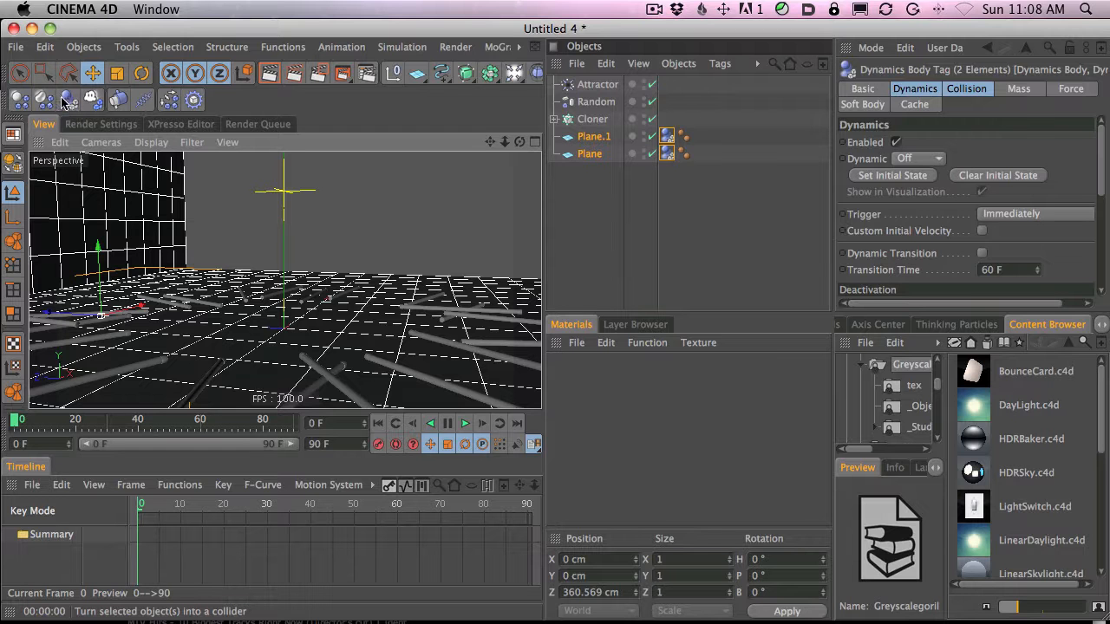
View the scene facing the wall plane and play the simulation to test the tubes against the colliders.
key("2")
left_click_drag(206, 199, 371, 301)
key("3")
left_click_drag(337, 257, 580, 275)
key("2")
left_click_drag(226, 295, 149, 317)
key("1")
left_click_drag(273, 252, 446, 232)
key("3")
left_click(464, 423)
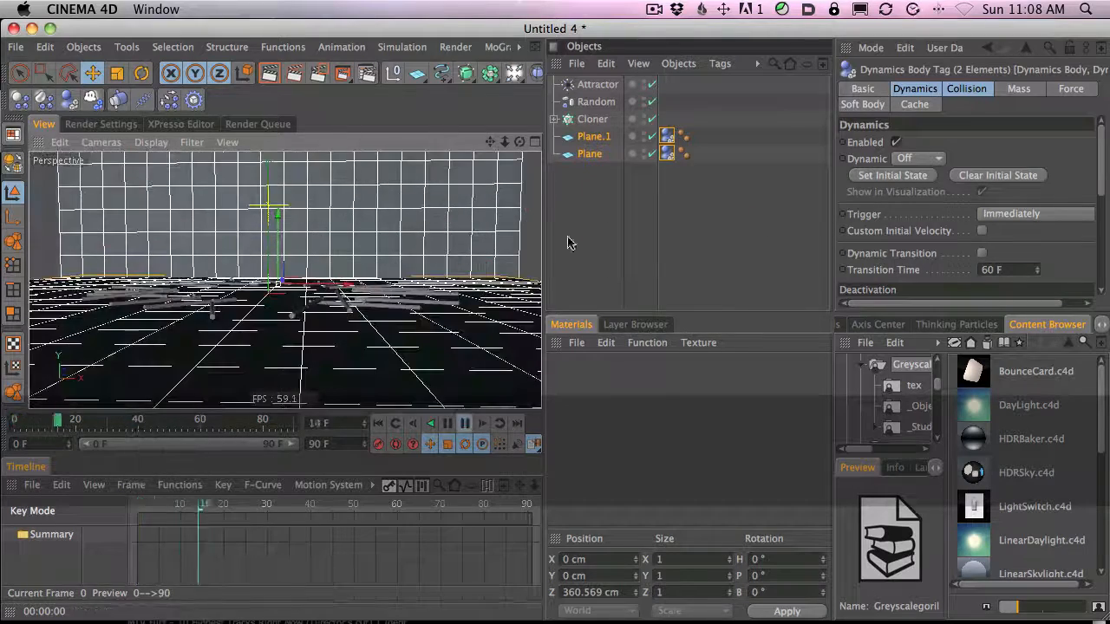
While the simulation plays, view the tubes from slightly above and raise the Attractor's strength to 30 and on to 50.
left_click(568, 240)
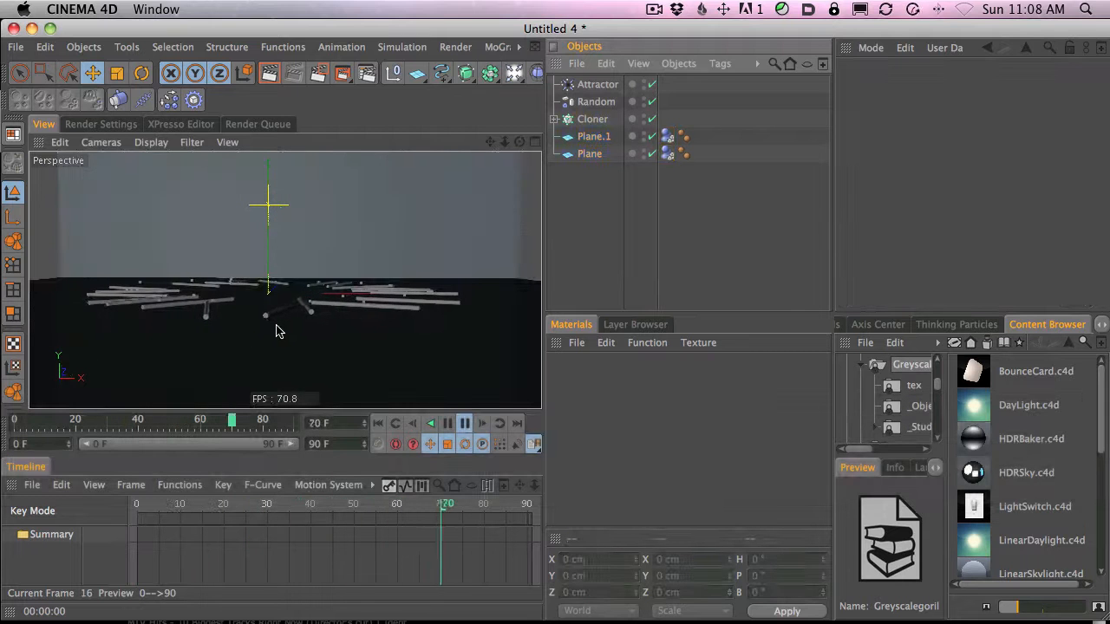
key("3")
left_click_drag(278, 312, 340, 252)
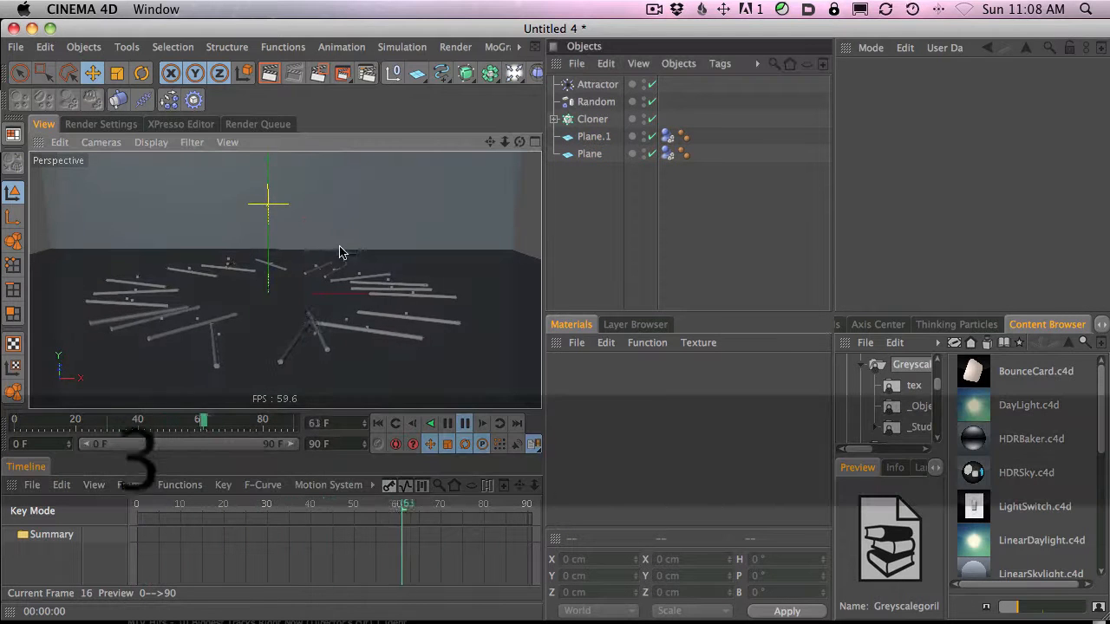
left_click(592, 84)
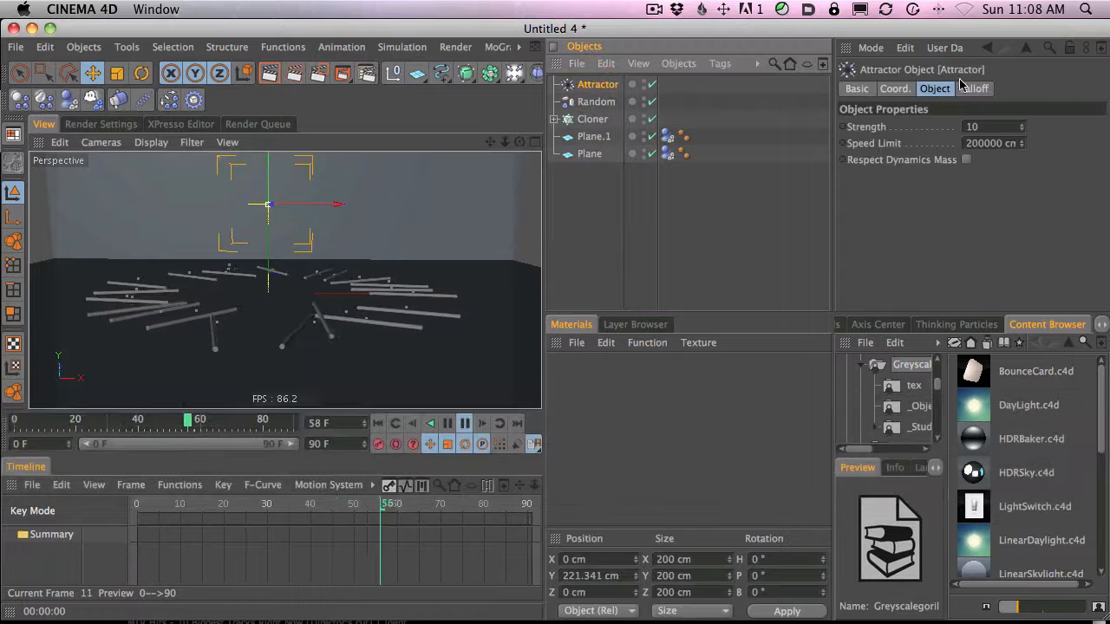
left_click_drag(1021, 127, 1031, 81)
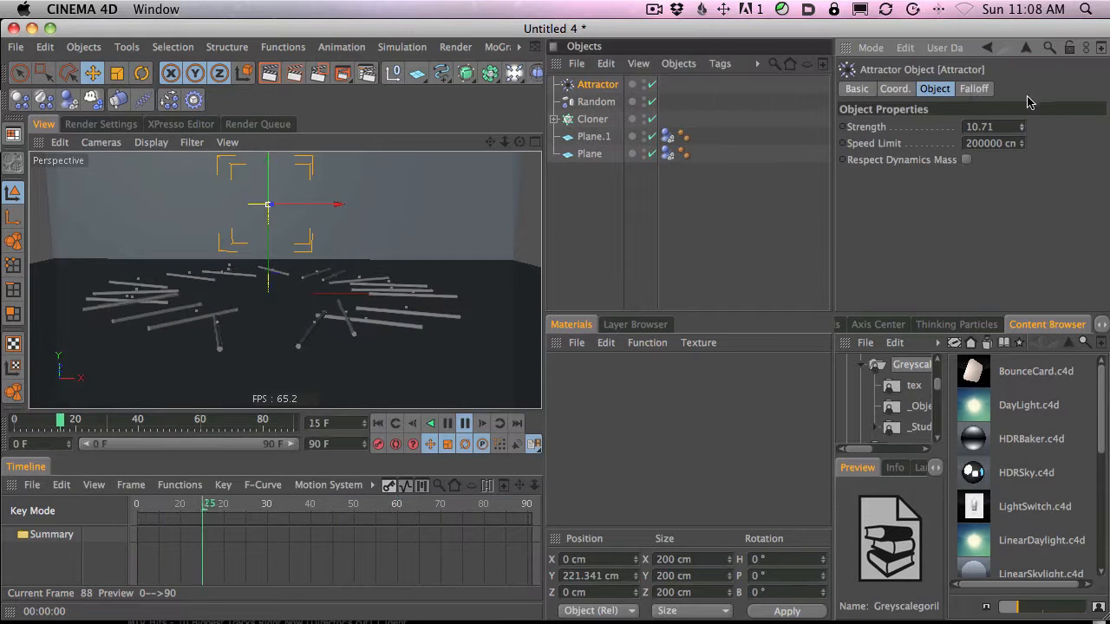
left_click_drag(1023, 128, 1045, 11)
double_click(978, 127)
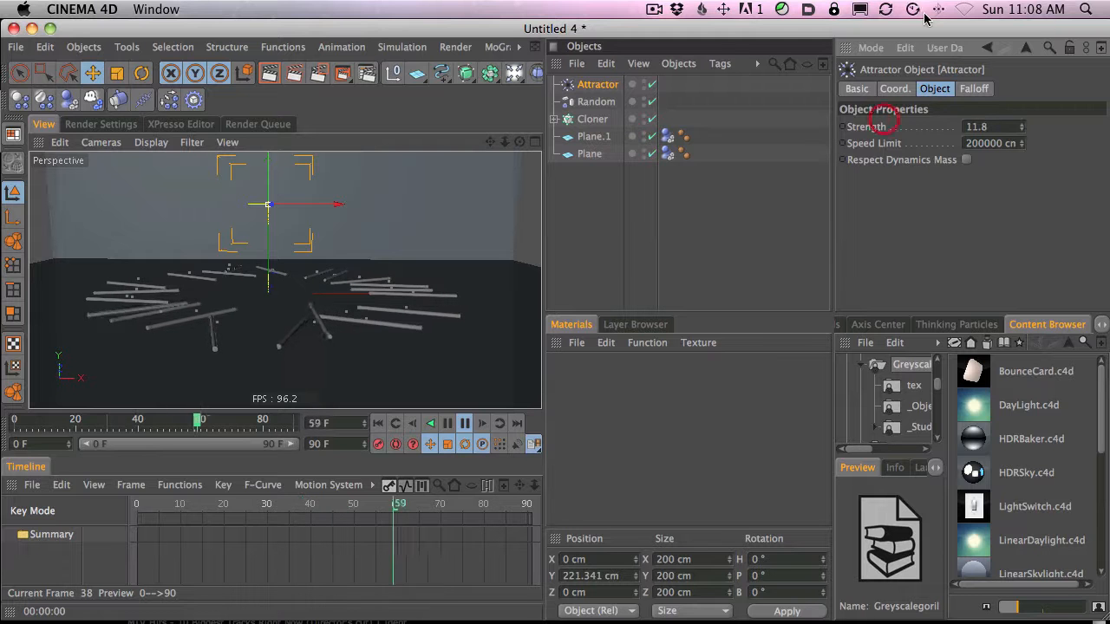
type("30")
double_click(978, 127)
type("50")
key("Return")
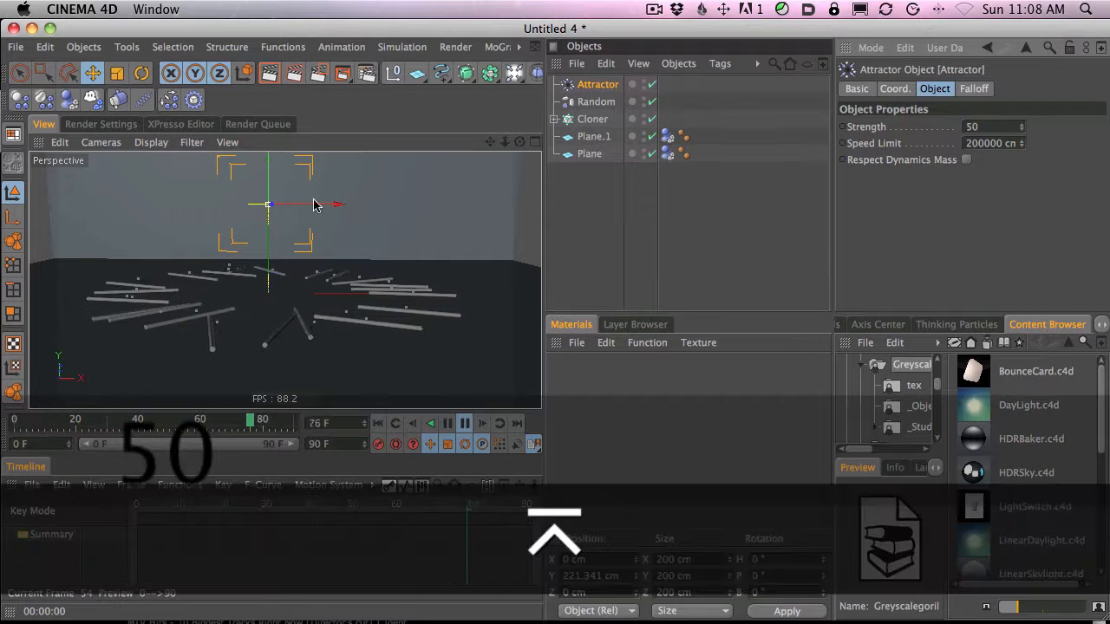
Lower the Attractor to a height of about 62 cm and set its strength to 100.
left_click_drag(269, 174, 377, 202)
double_click(978, 126)
type("100")
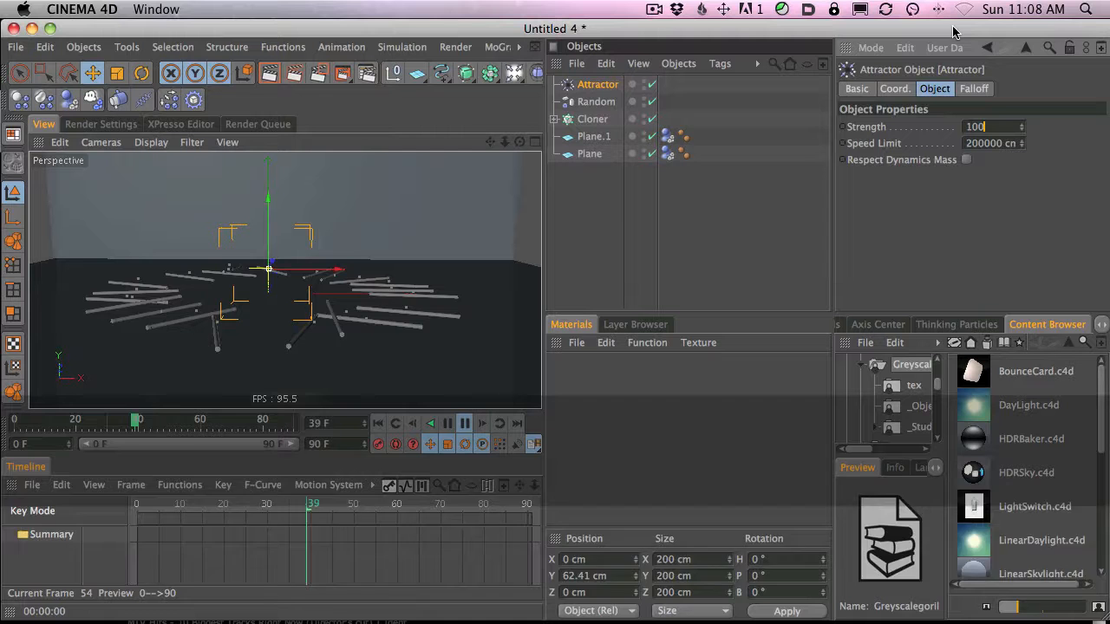
key("Return")
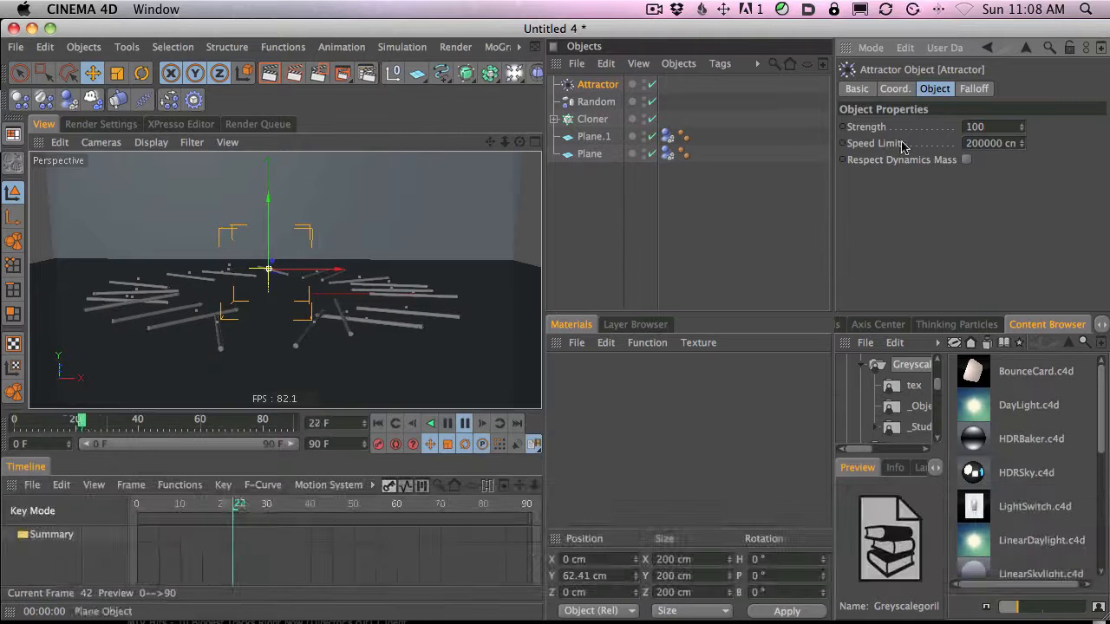
Set the Attractor's strength to 1000 and raise the Attractor to a height of about 206 cm.
left_click(997, 124)
type("0")
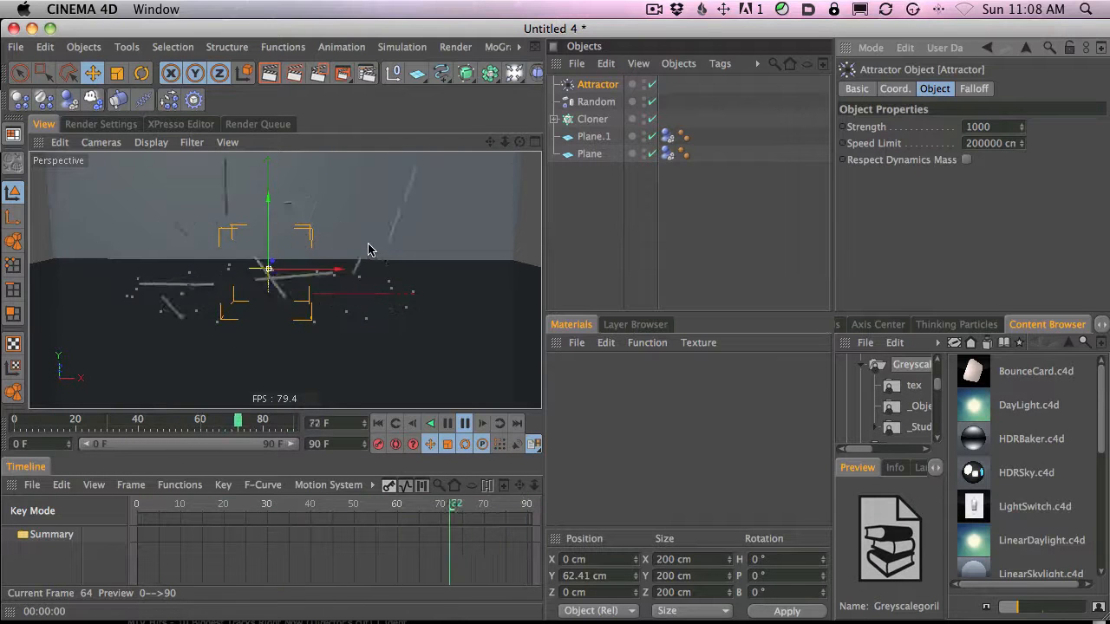
left_click_drag(268, 239, 269, 180)
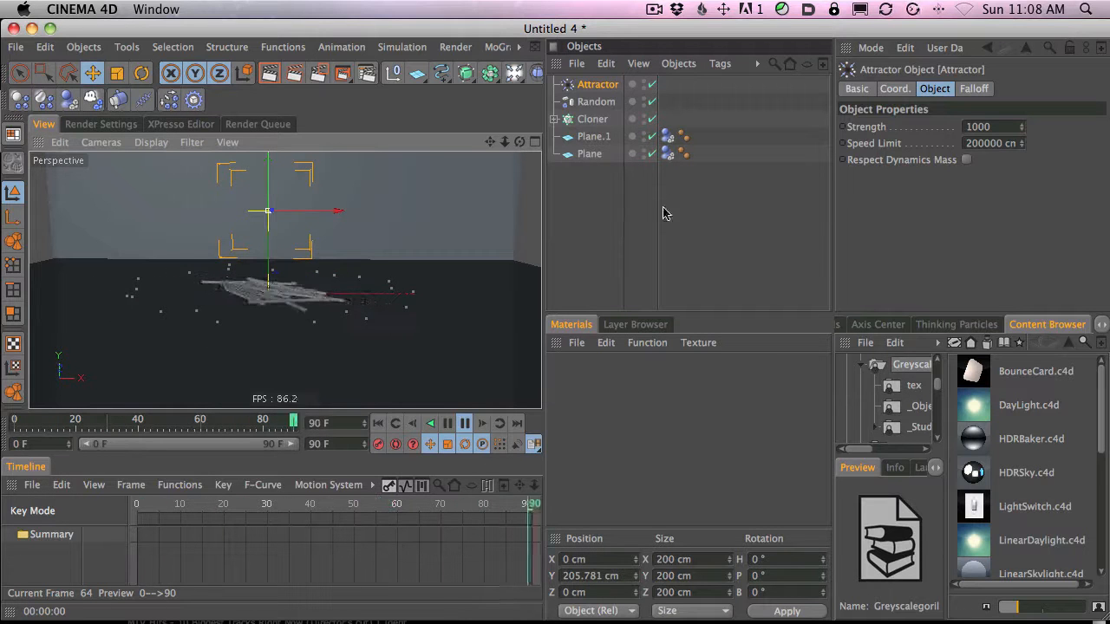
Increase the Attractor's strength to 2000 and on to 3000, and rewind the stopped simulation to frame 0.
left_click(997, 126)
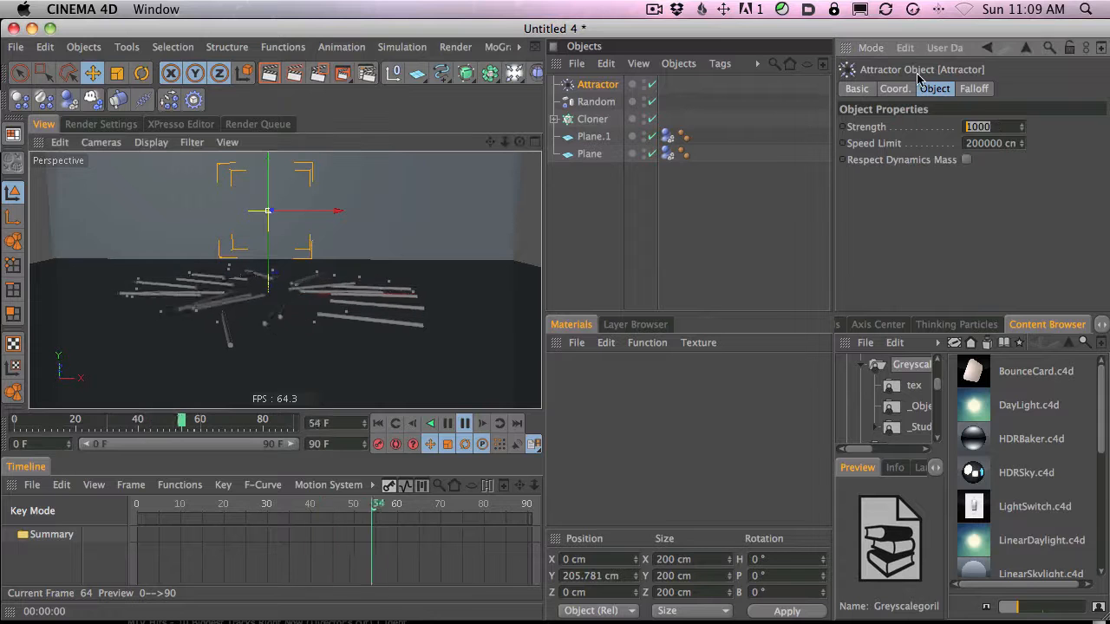
type("2000")
key("Return")
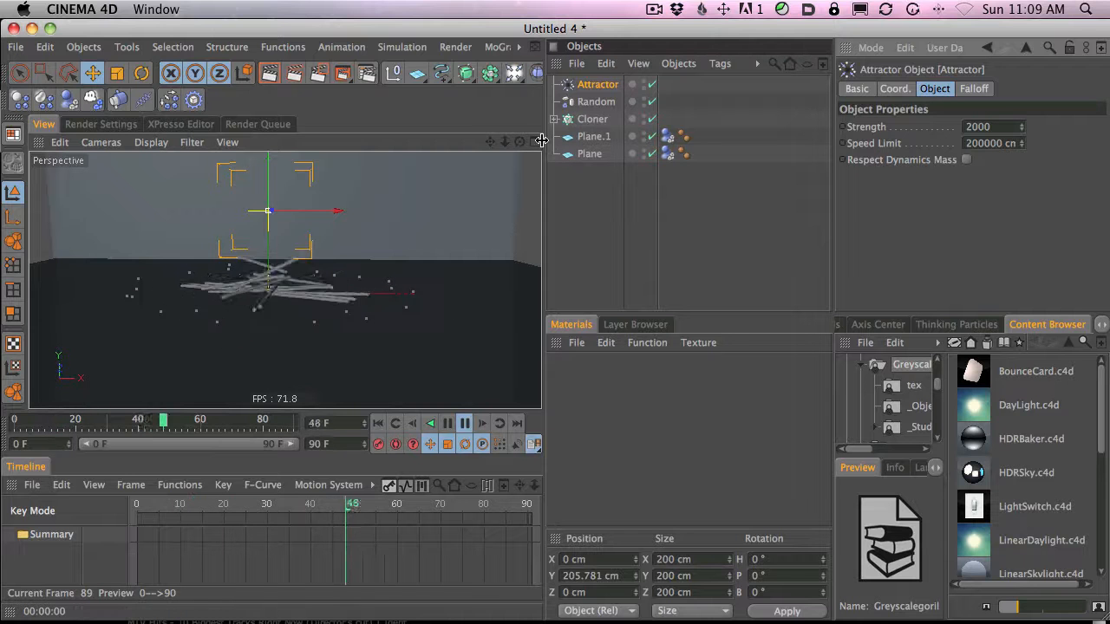
left_click(1006, 127)
type("3000")
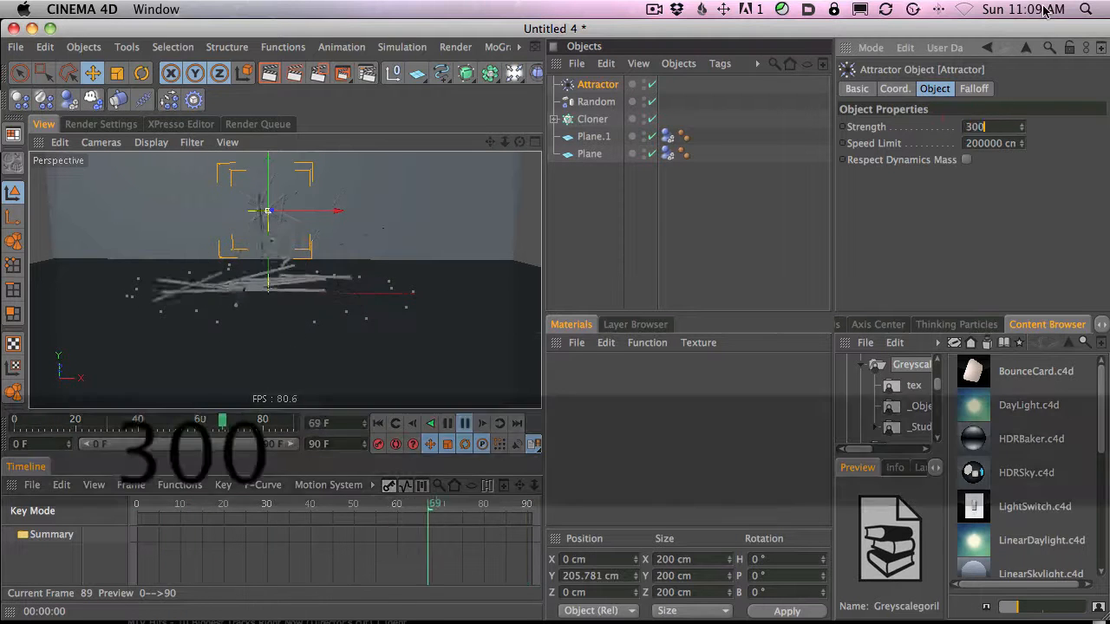
key("Return")
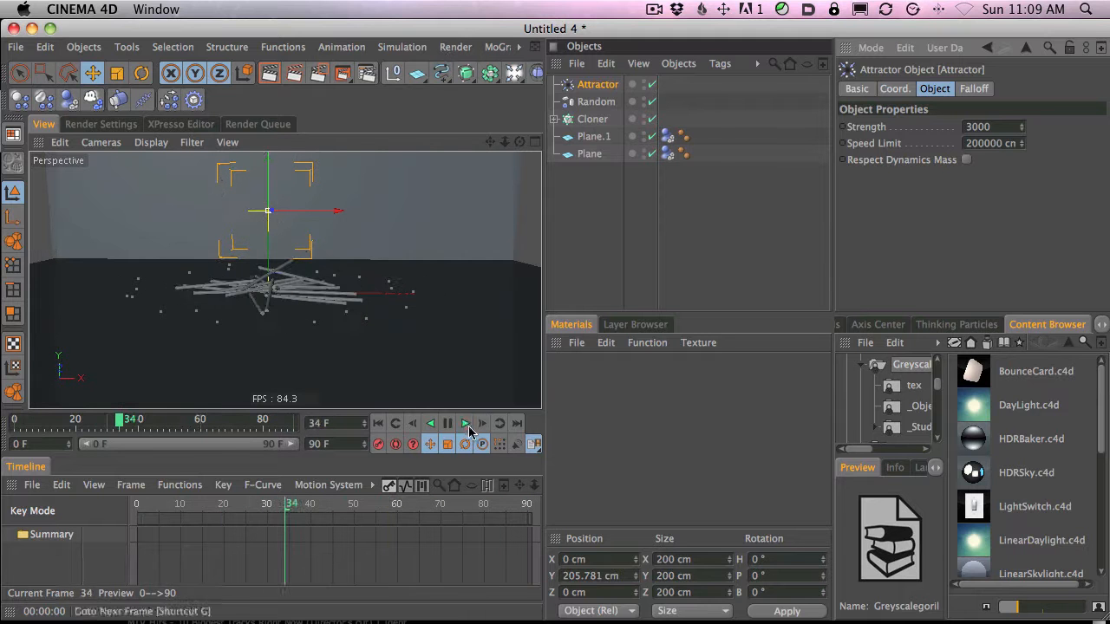
left_click(465, 423)
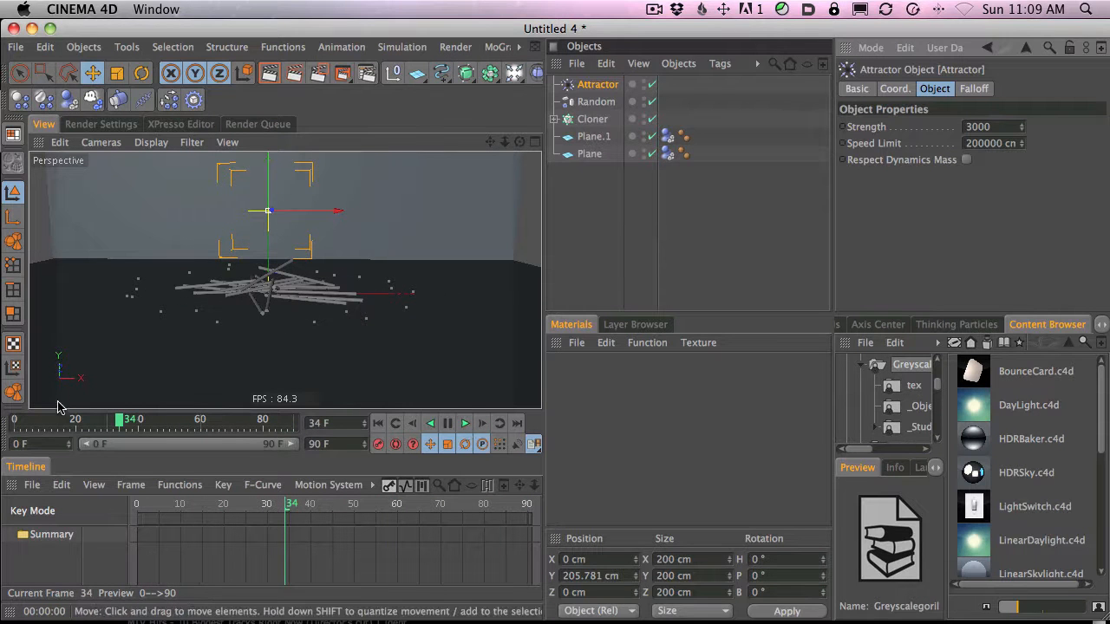
left_click_drag(43, 420, 3, 423)
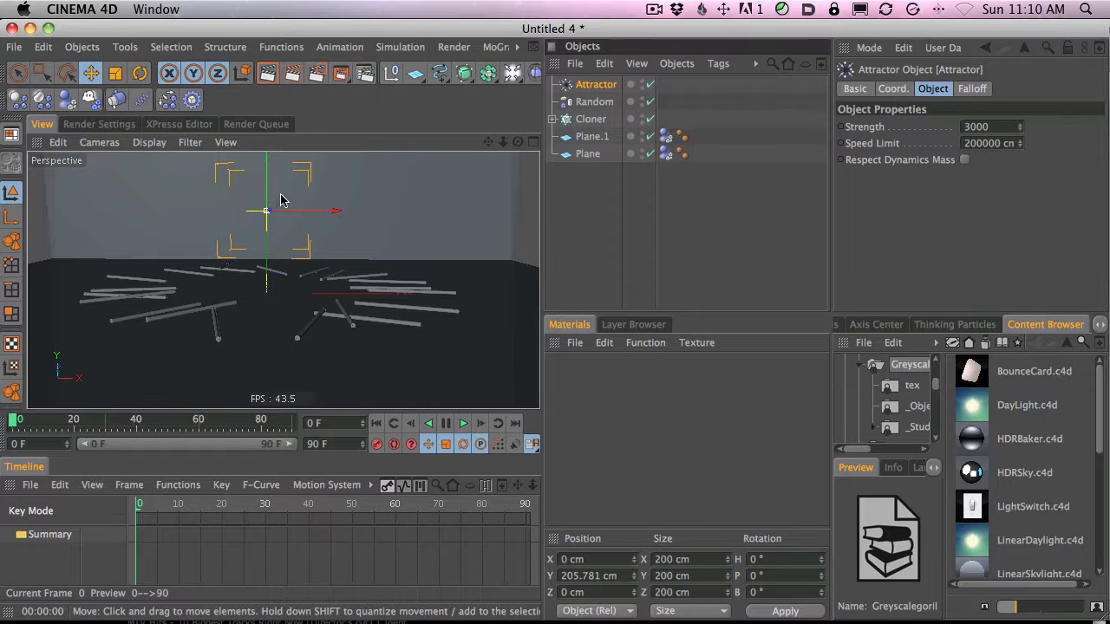
Switch to Safari, scrub through the MTV Hits reference video to study how the tubes stand up, and return to CINEMA 4D.
key("super+Tab")
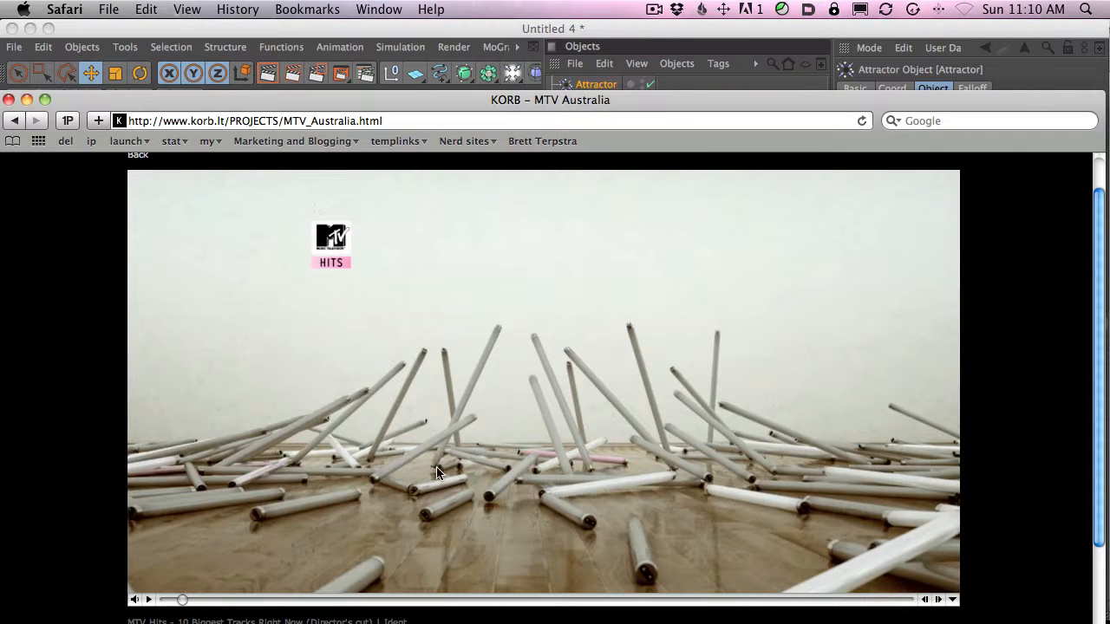
left_click_drag(179, 600, 257, 603)
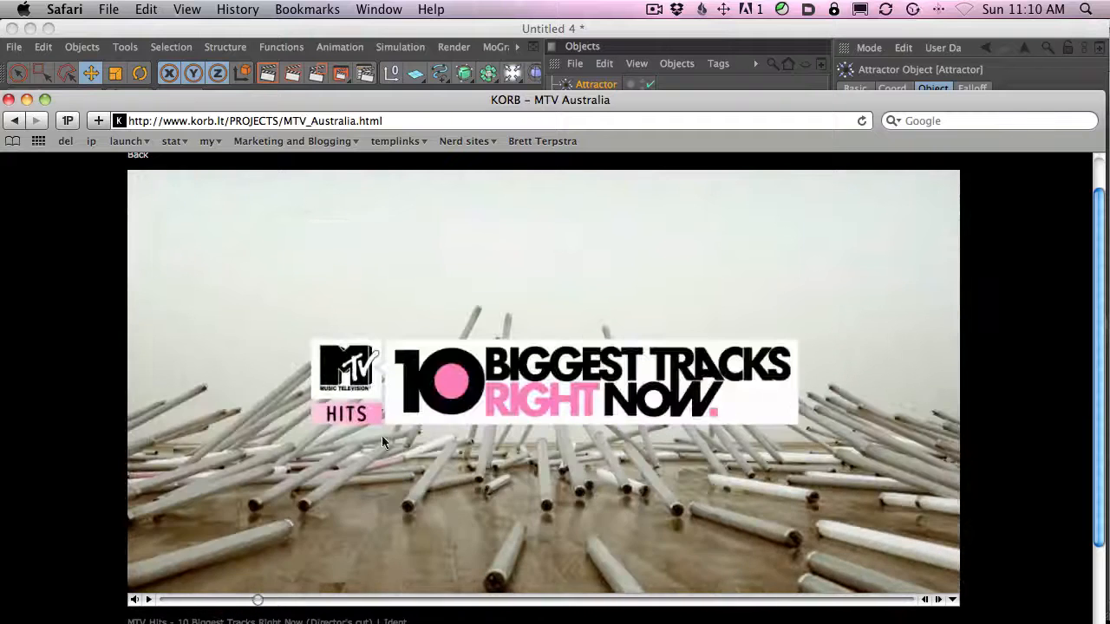
left_click(349, 54)
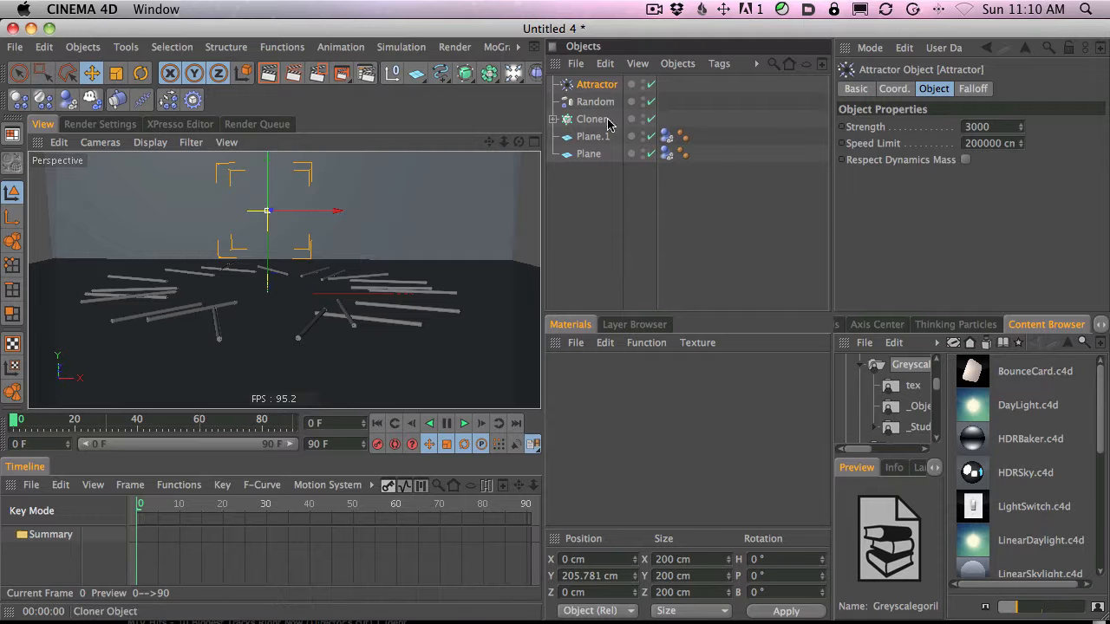
Expand the Cloner's hierarchy and disable the Cloner to work on the single source bulb.
left_click(552, 119)
left_click(696, 119)
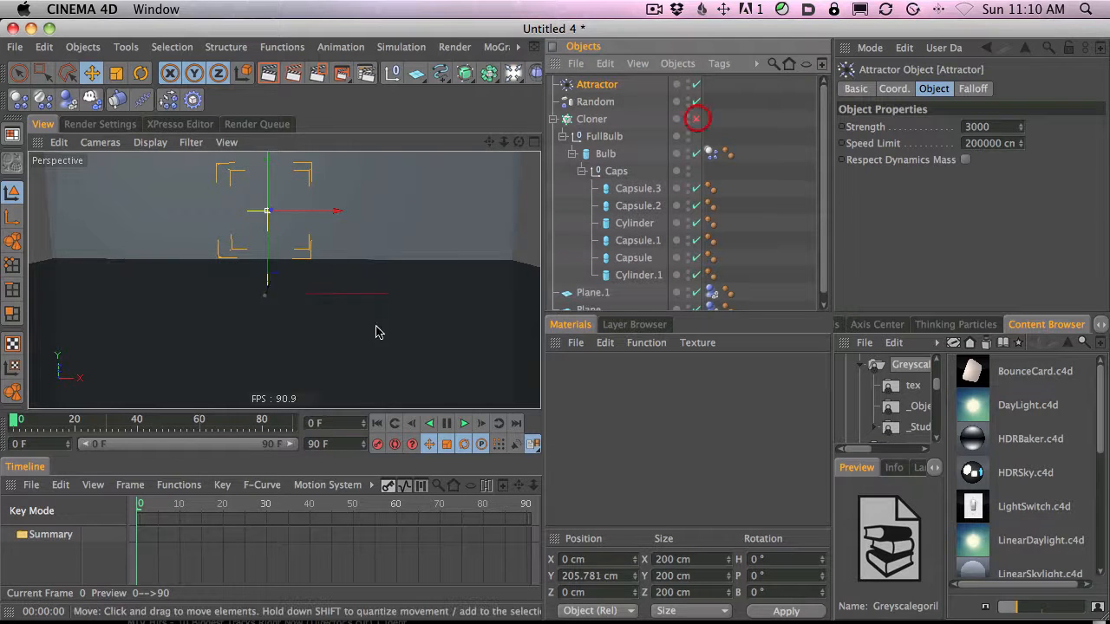
left_click_drag(668, 239, 884, 205)
left_click_drag(461, 310, 692, 258)
key("3")
Duplicate the Bulb cylinder and delete the Caps group from the copy.
left_click(417, 72)
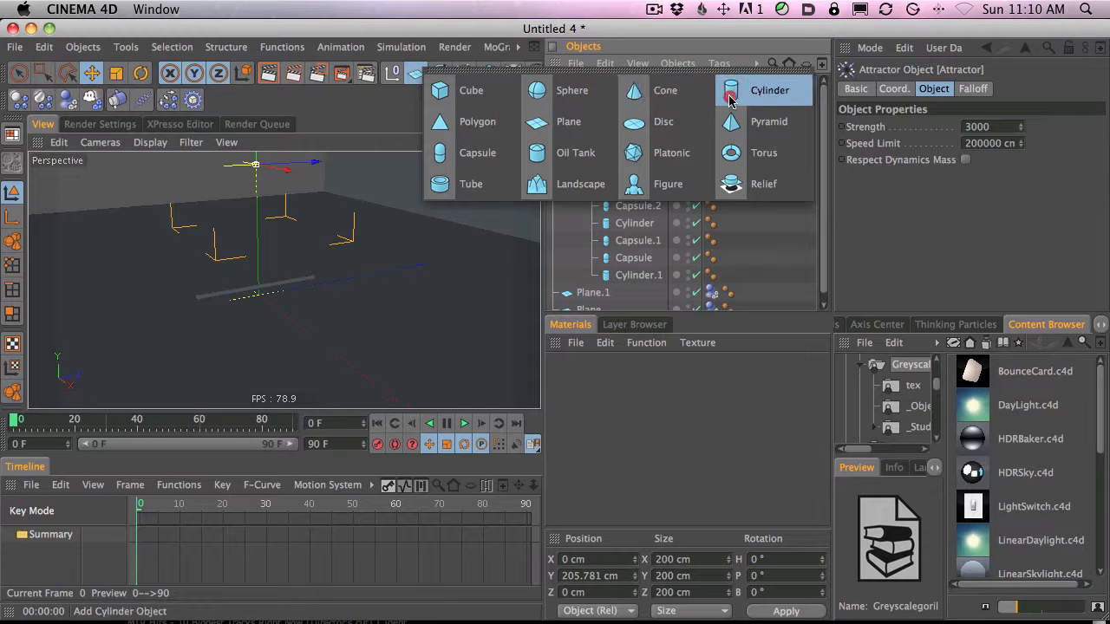
left_click(607, 157)
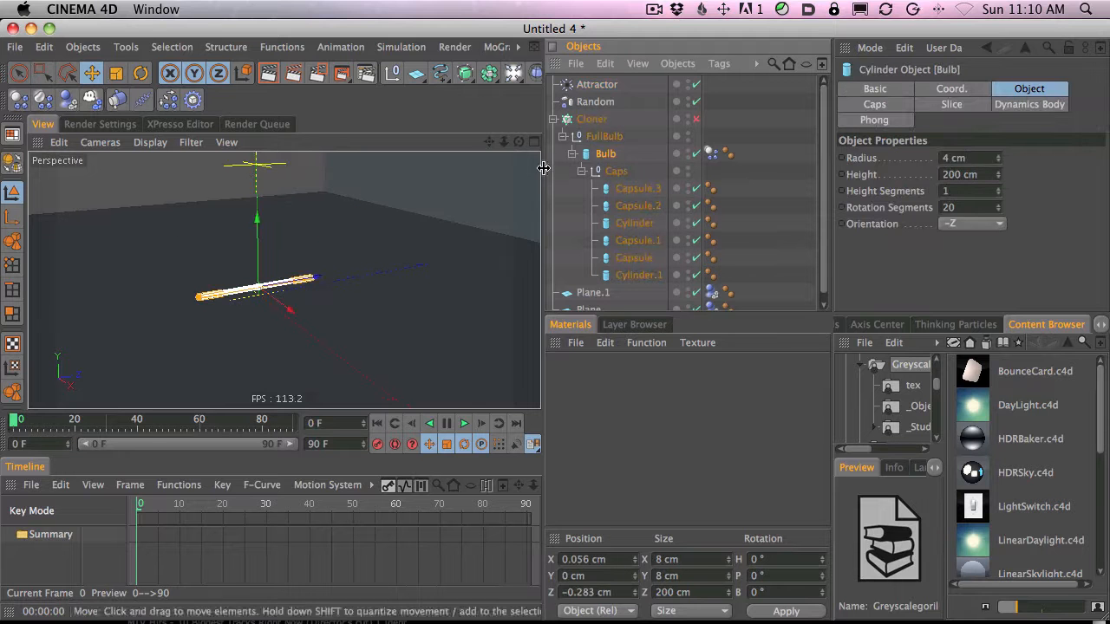
key("super+c")
key("super+v")
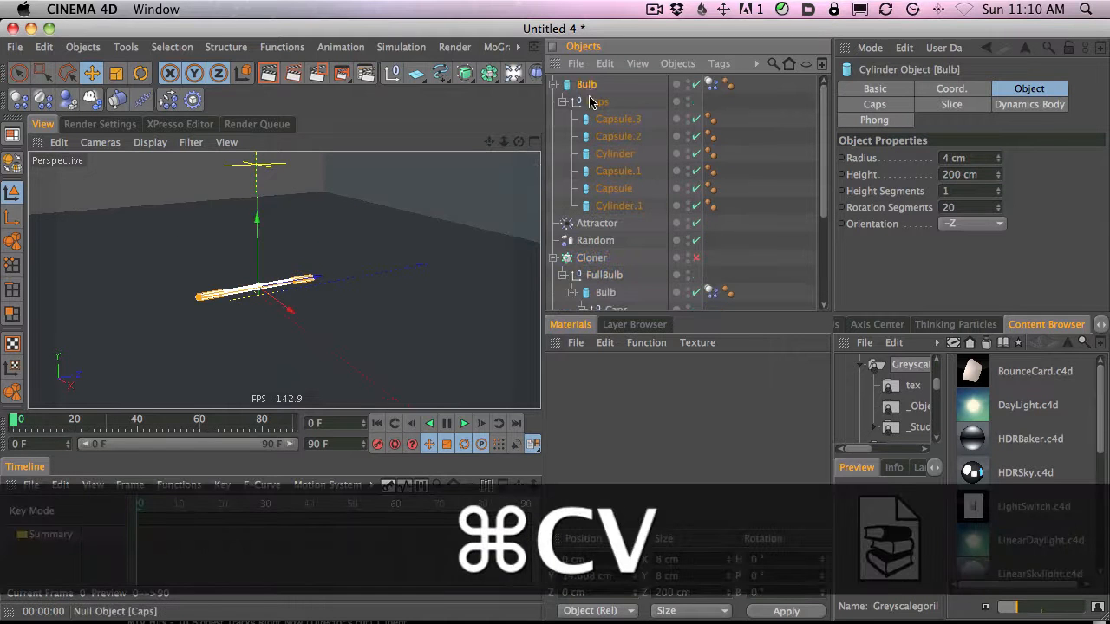
left_click(594, 103)
key("Delete")
Place the duplicated Bulb cylinder inside the FullBulb null above the original and rename it Weight.
left_click_drag(586, 84, 608, 161)
double_click(606, 154)
type("Weight")
key("Return")
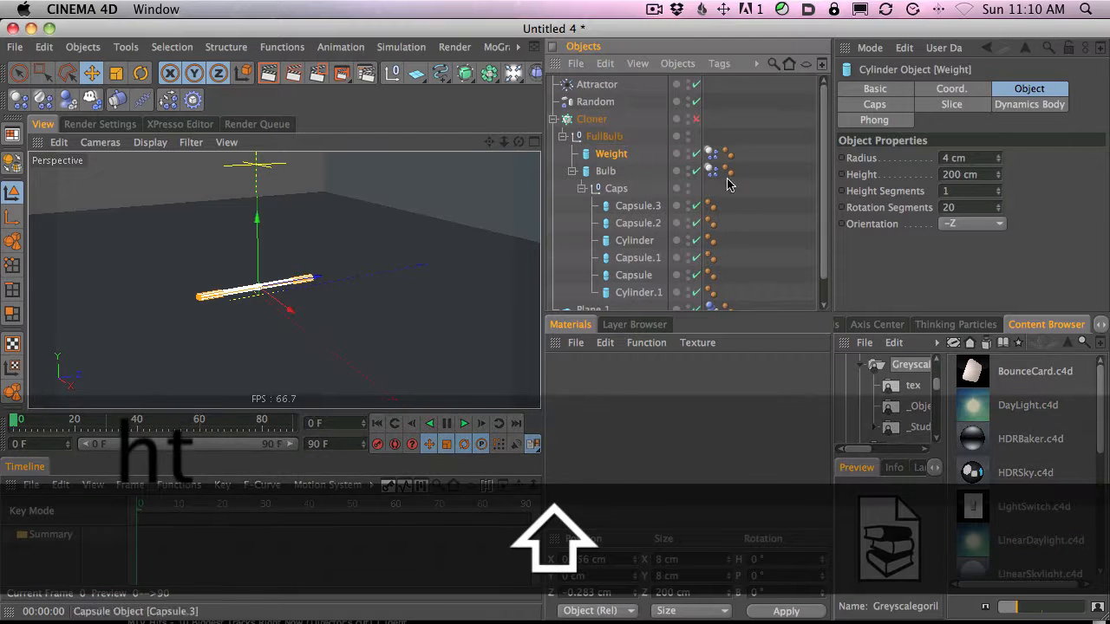
Shrink the Weight cylinder to a height of 9 cm and a radius of 3 cm.
left_click(711, 153)
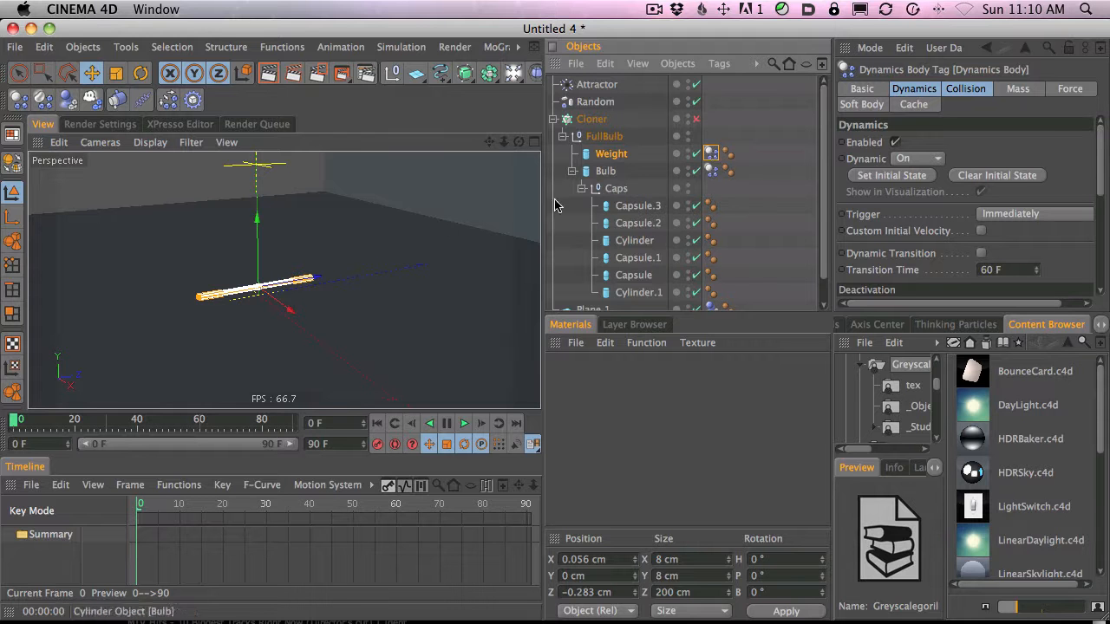
key("2")
left_click_drag(313, 320, 438, 279)
key("1")
key("3")
left_click_drag(372, 307, 428, 297)
key("2")
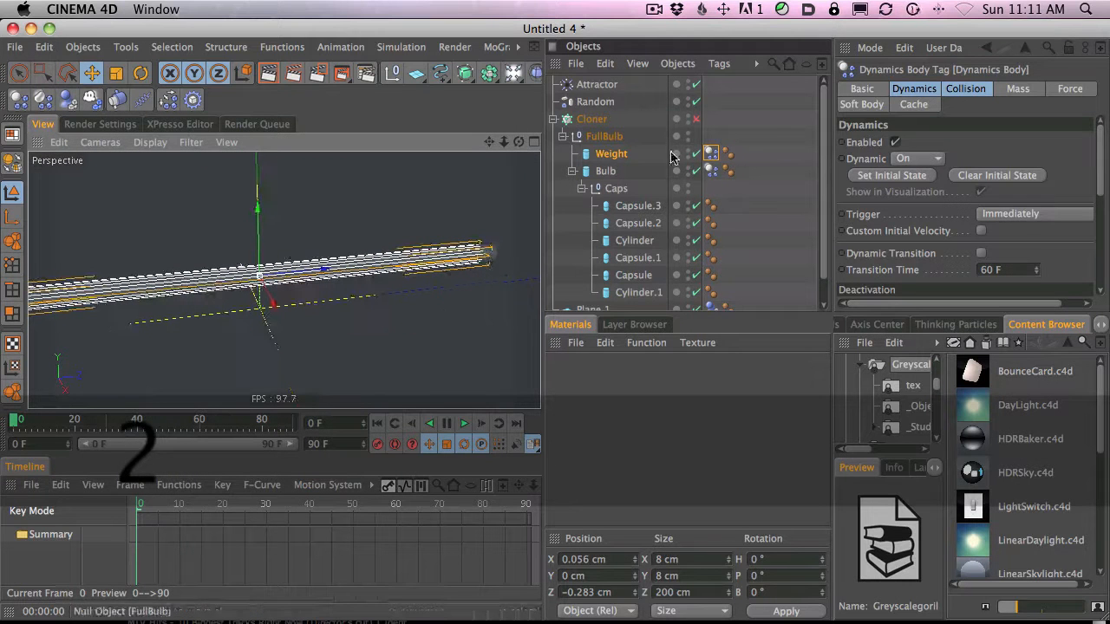
left_click(813, 148)
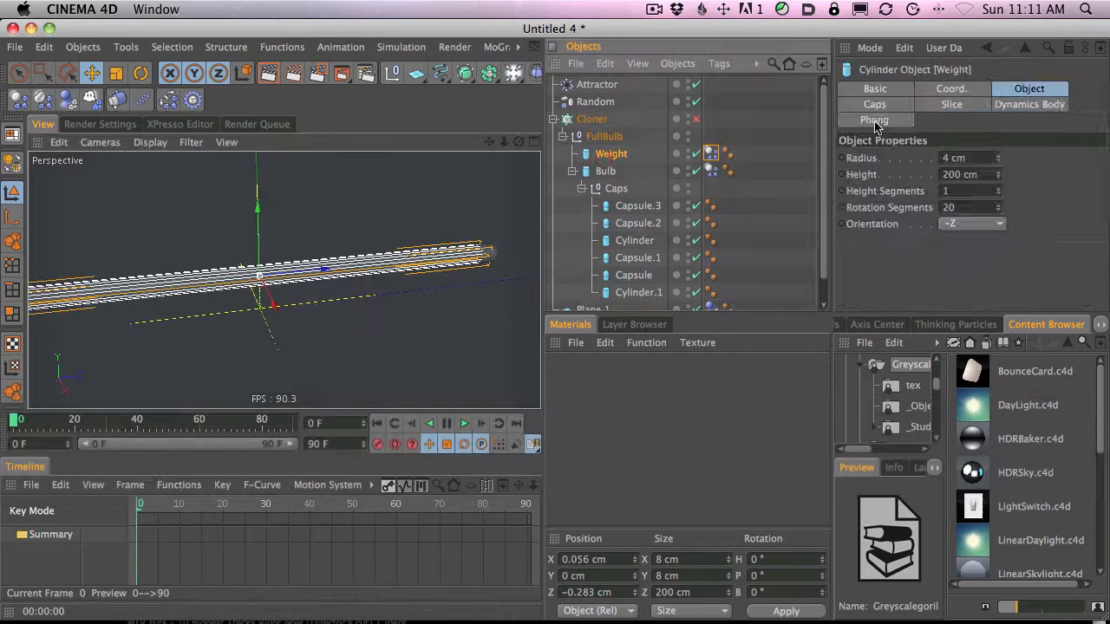
left_click_drag(998, 178, 914, 342)
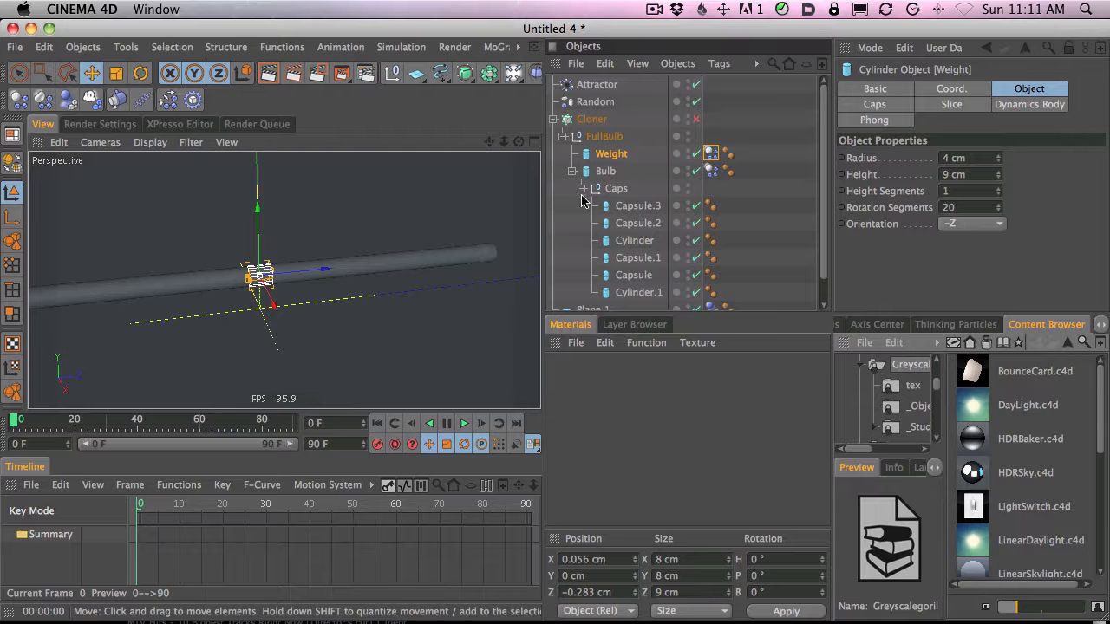
left_click(984, 176)
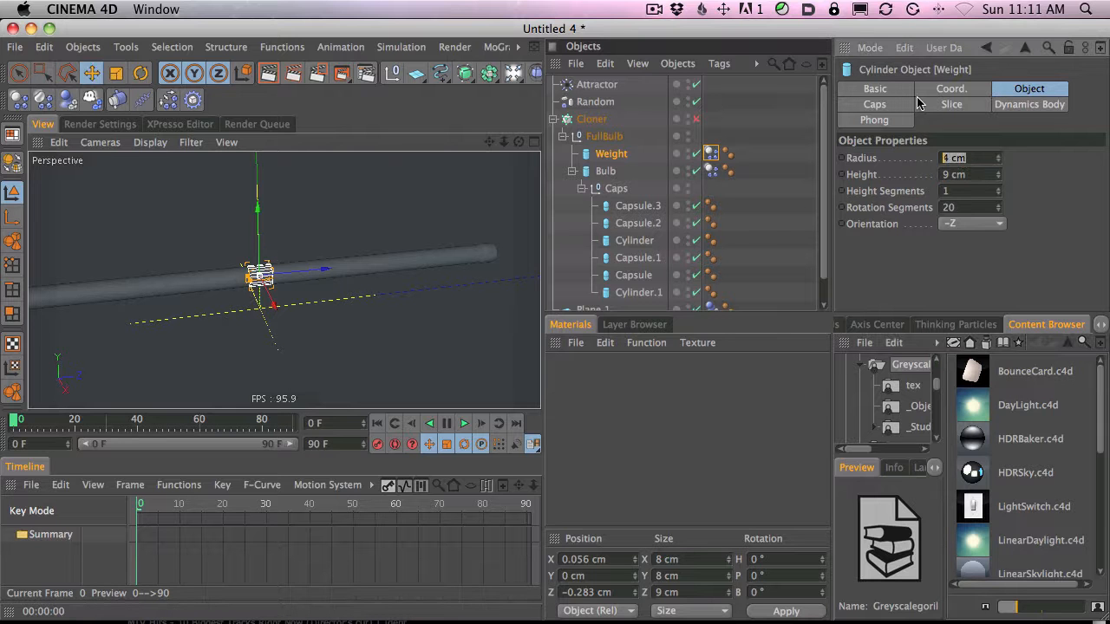
type("3")
key("Return")
Move the Weight cylinder along Z to one end of the tube, at about -96.4 cm.
left_click_drag(327, 271, 143, 293)
key("1")
left_click_drag(220, 240, 467, 214)
left_click_drag(375, 276, 287, 278)
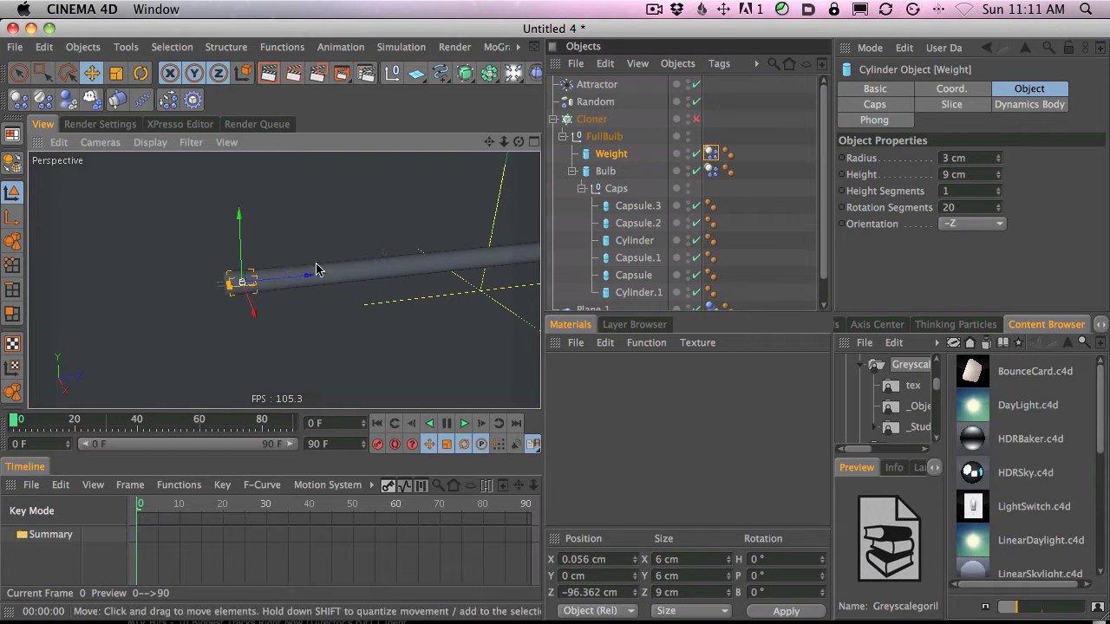
Enlarge the Weight cylinder's radius to 5 cm and on to 10 cm.
double_click(958, 158)
type("5")
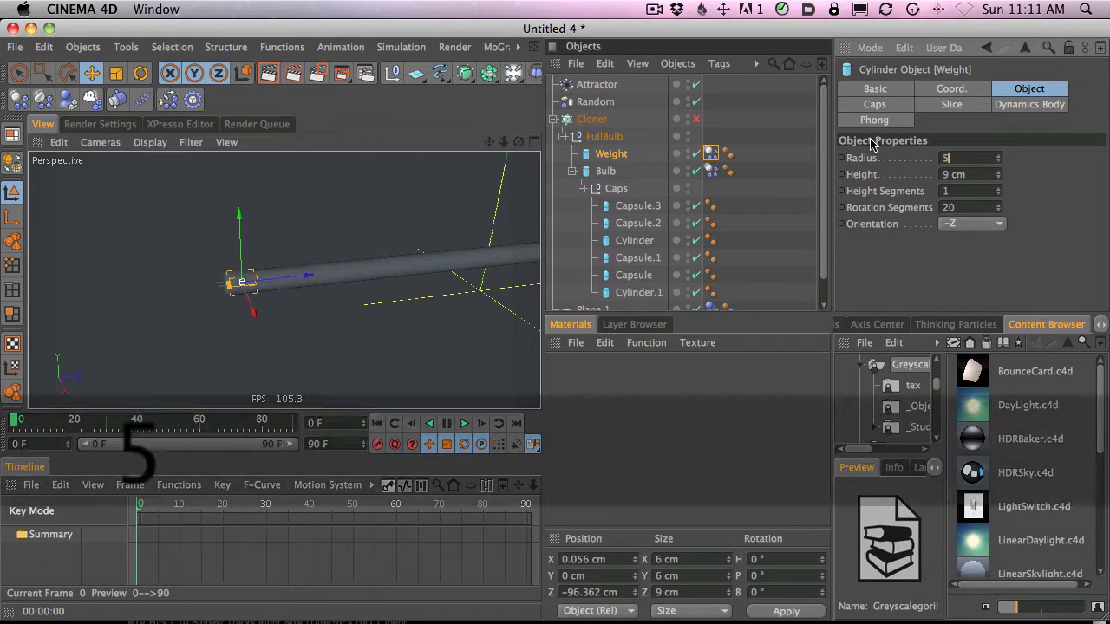
key("Return")
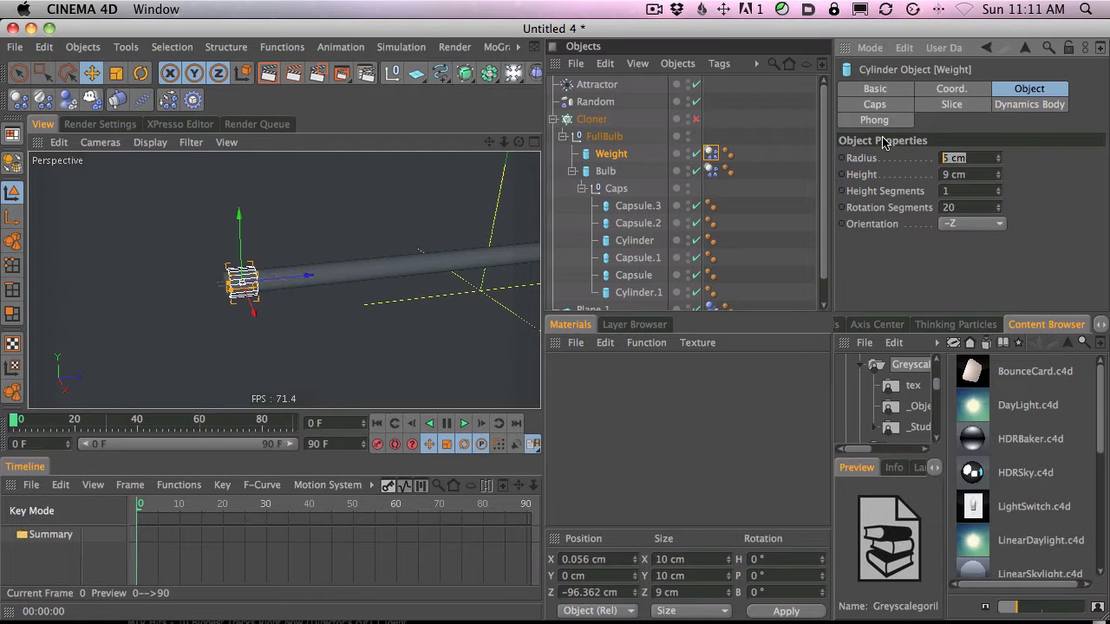
type("10")
key("Return")
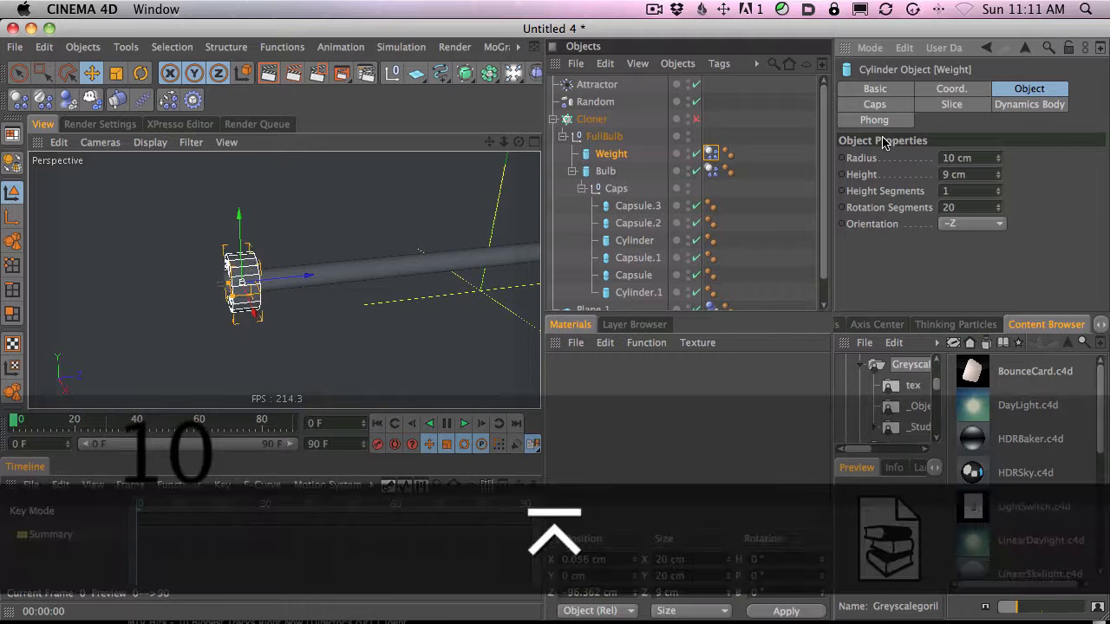
Re-enable the Cloner and view the whole ring of cloned tubes with their weights.
key("3")
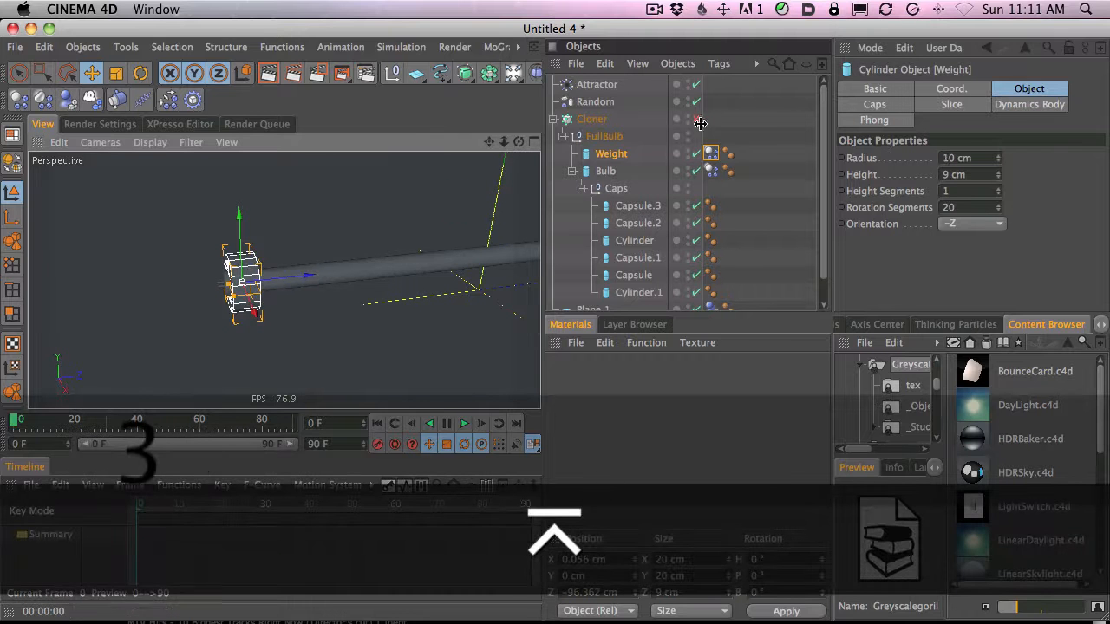
left_click(696, 120)
key("2")
mouse_move(456, 229)
left_mouse_down()
mouse_move(112, 326)
mouse_move(280, 330)
mouse_move(394, 310)
left_mouse_up()
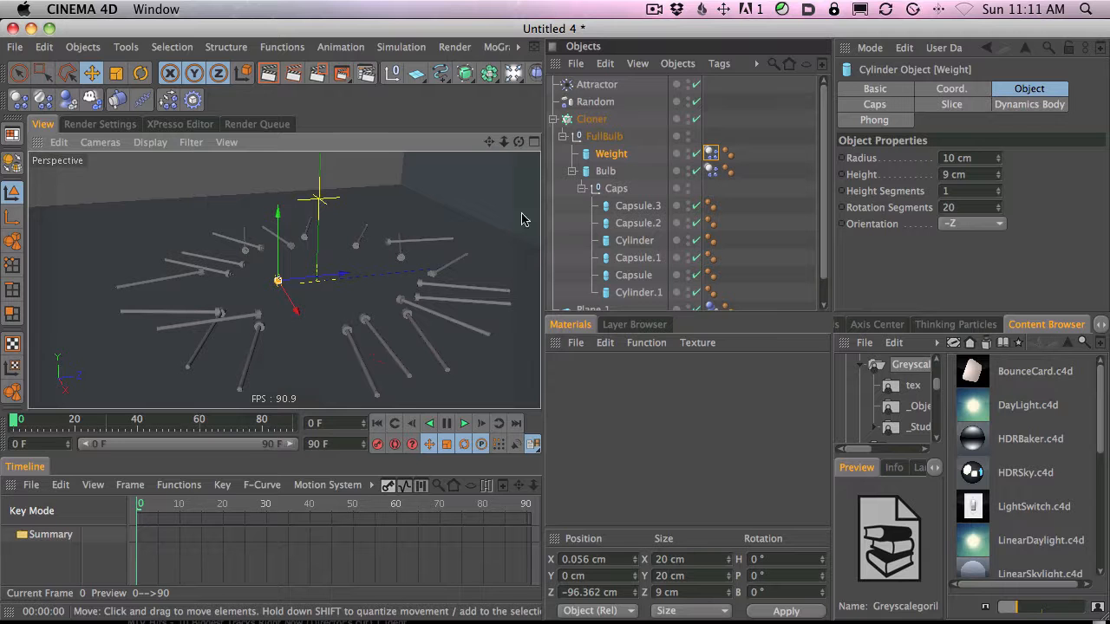
Disable the Cloner and move the Weight cylinder along Z to the tube's opposite end, at about 96.5 cm.
left_click(695, 119)
left_click_drag(323, 275, 535, 282)
key("2")
left_click_drag(356, 267, 379, 260)
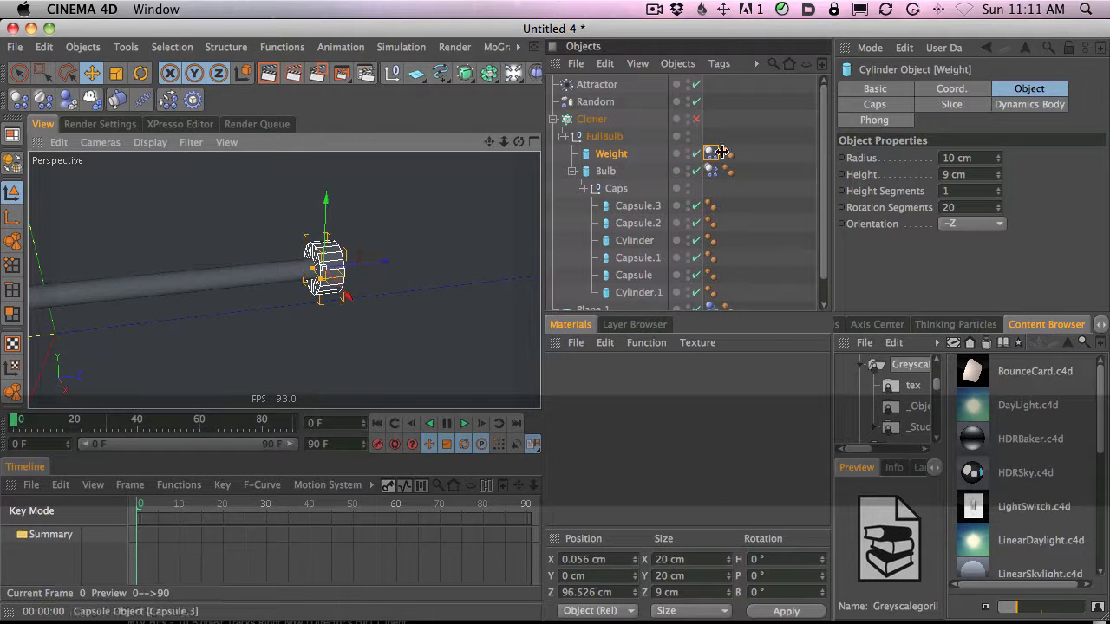
Try radii of 40 cm and 4 cm on the Weight cylinder.
left_click_drag(966, 160, 871, 148)
type("40")
key("Return")
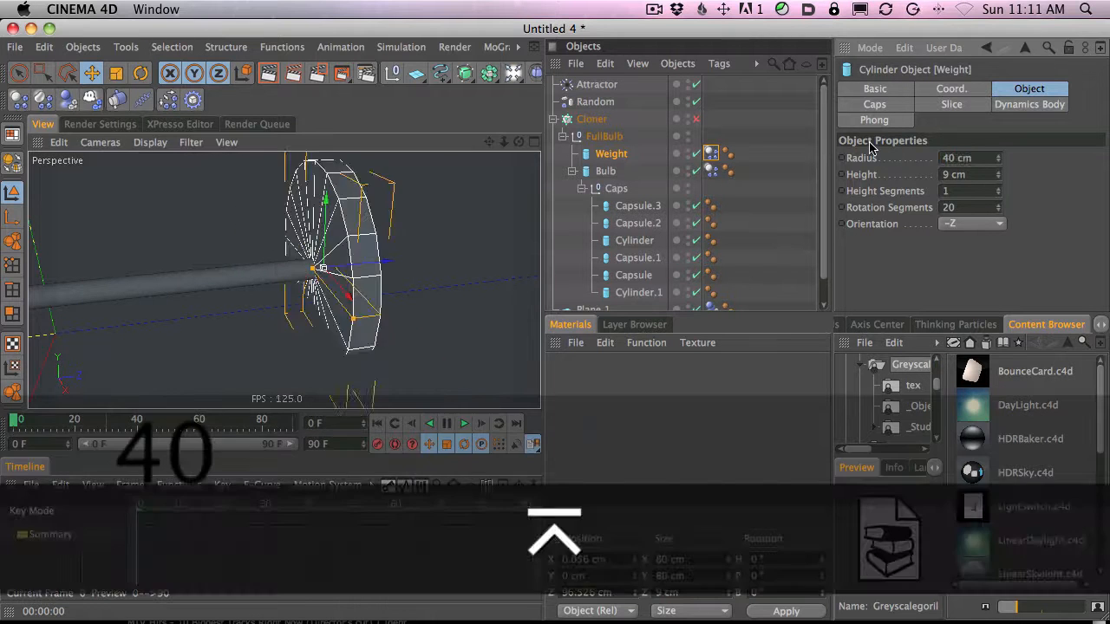
type("4")
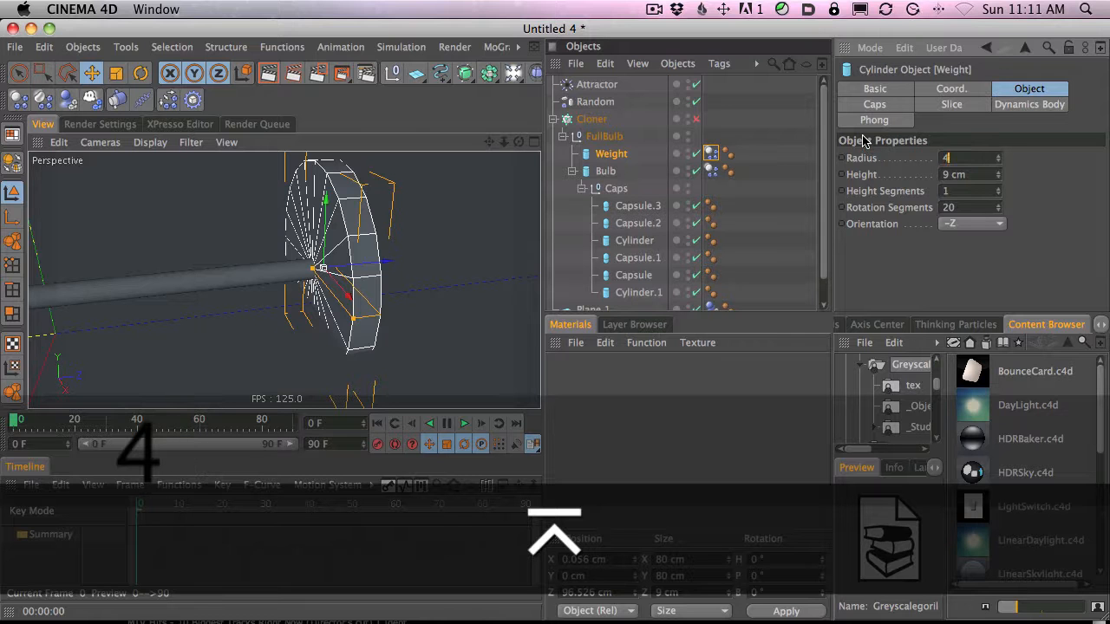
key("Return")
Set the Weight cylinder's radius to 3 cm and fit it inside the tube's end at about 96.9 cm along Z.
left_click_drag(372, 268, 368, 265)
left_click_drag(973, 161, 932, 158)
type("3")
key("Return")
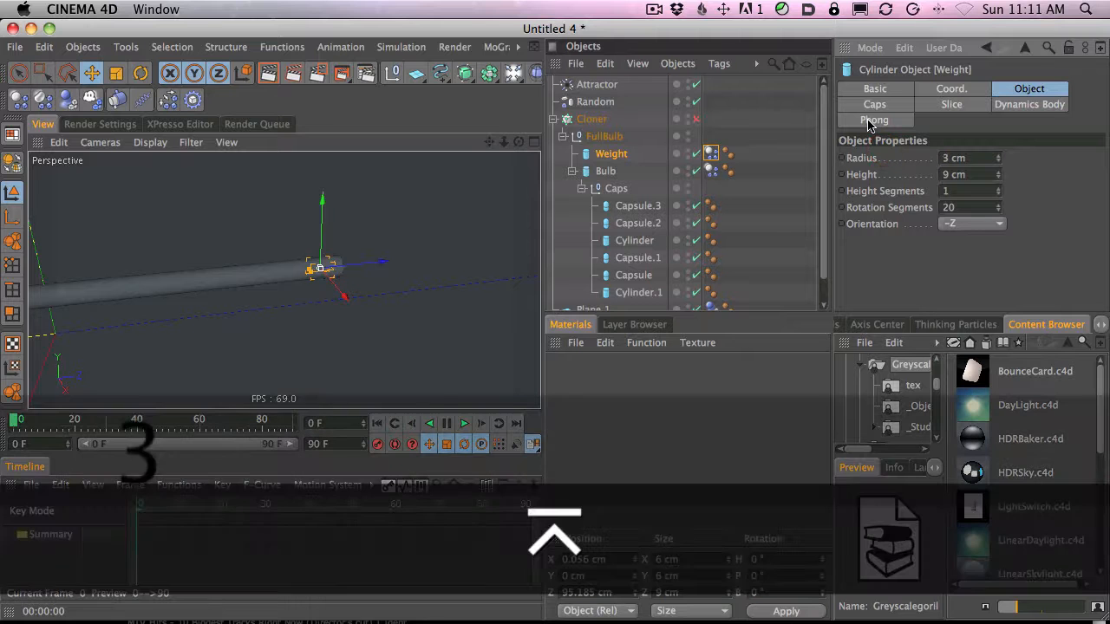
left_click_drag(367, 263, 373, 262)
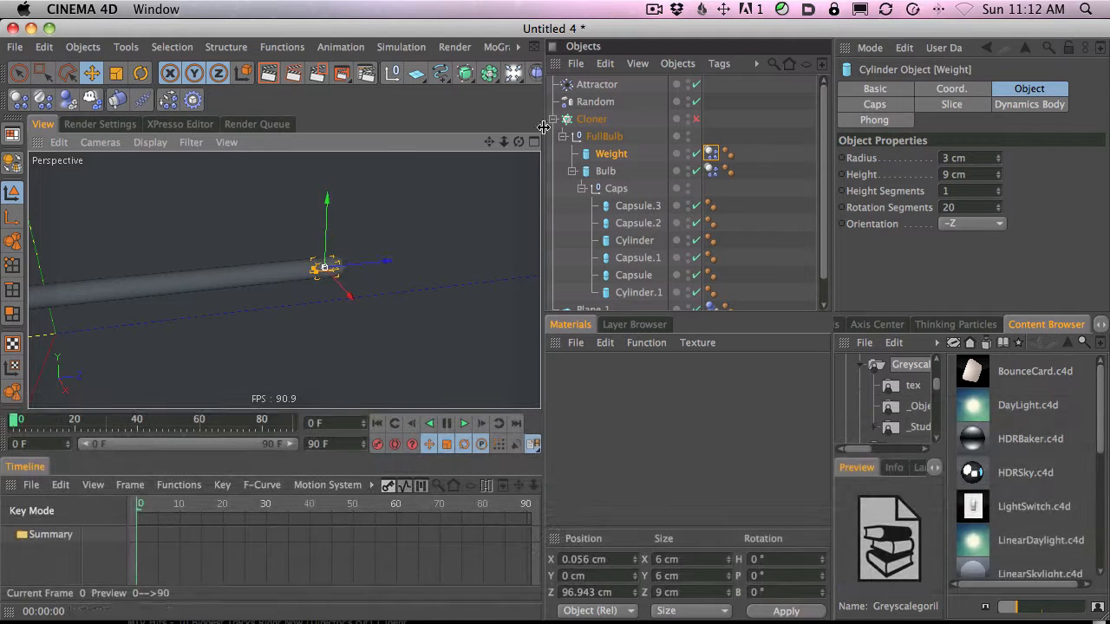
Re-enable the Cloner and play the simulation to check how the weighted tubes move.
left_click(695, 119)
key("2")
left_click_drag(453, 248, 183, 335)
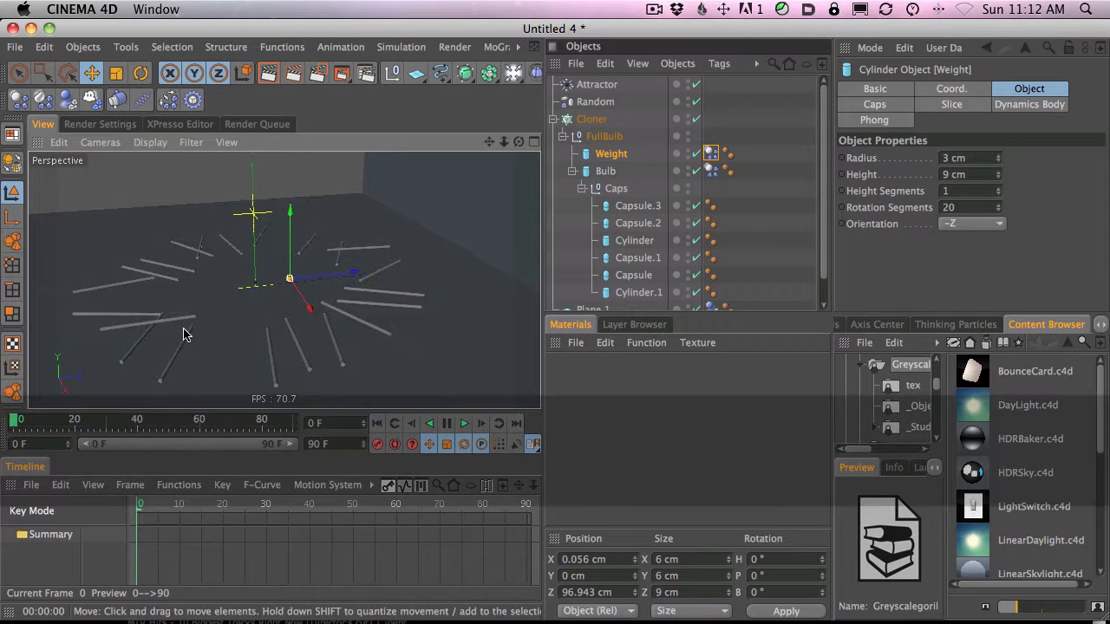
left_click(464, 423)
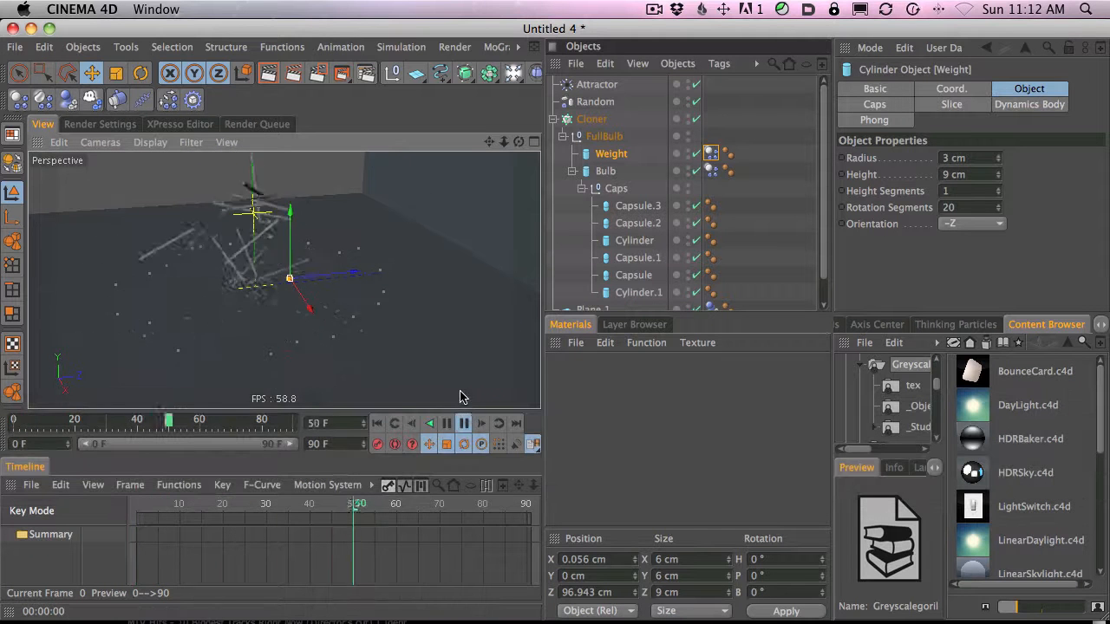
key("3")
left_click_drag(448, 355, 468, 283)
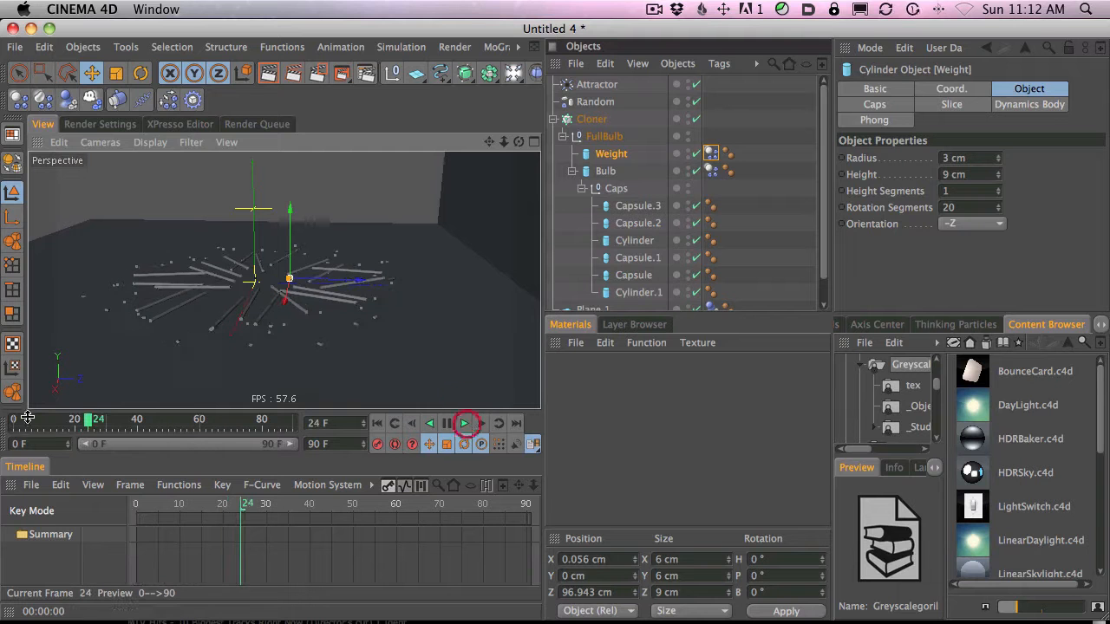
left_click(466, 427)
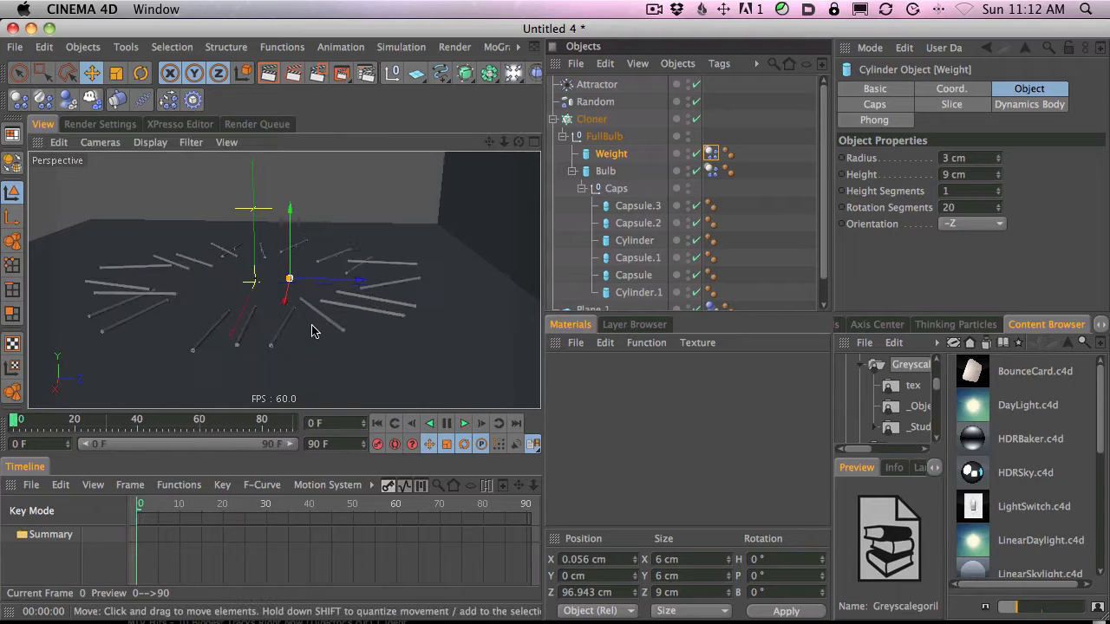
Add a dynamics Connector and nest it inside the FullBulb null.
key("2")
left_click_drag(330, 317, 636, 204)
key("3")
left_click_drag(329, 278, 491, 241)
key("2")
key("1")
key("3")
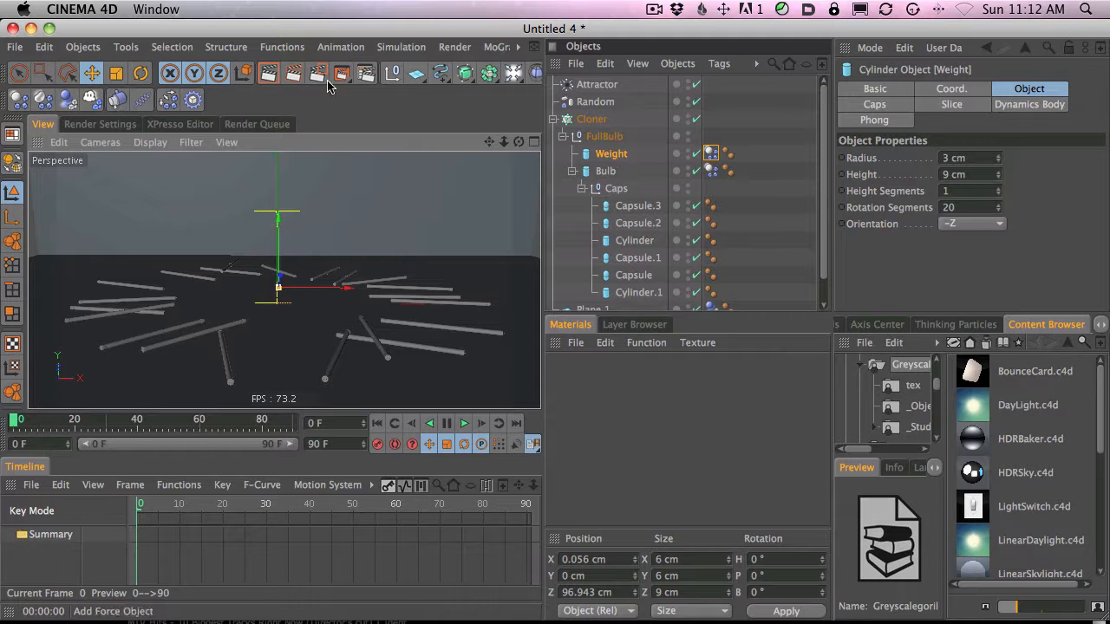
left_click(117, 103)
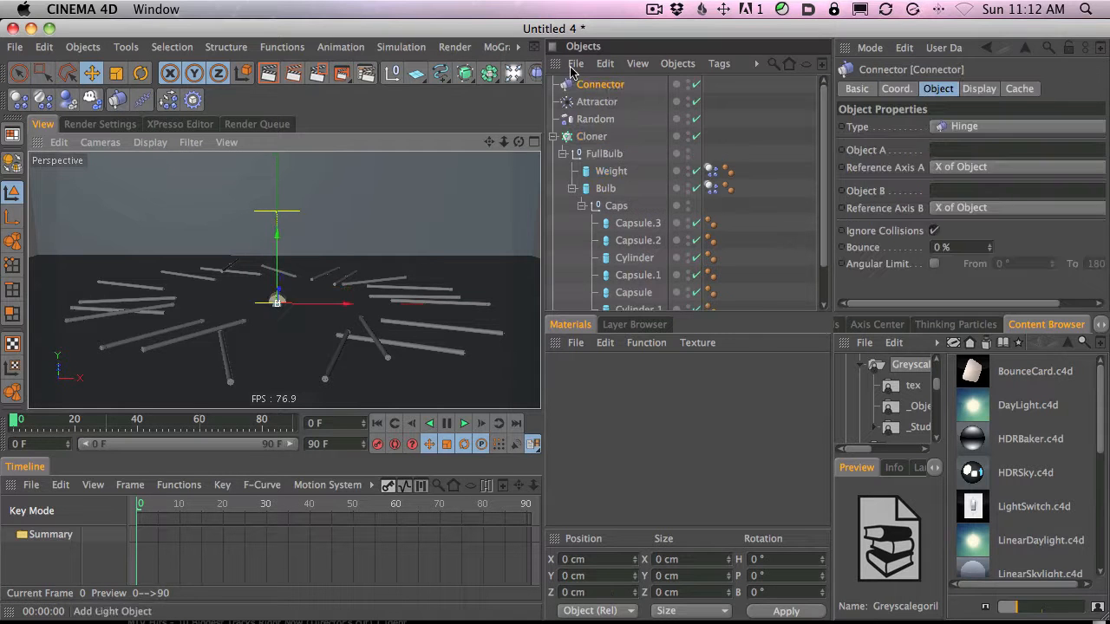
left_click_drag(608, 91, 610, 163)
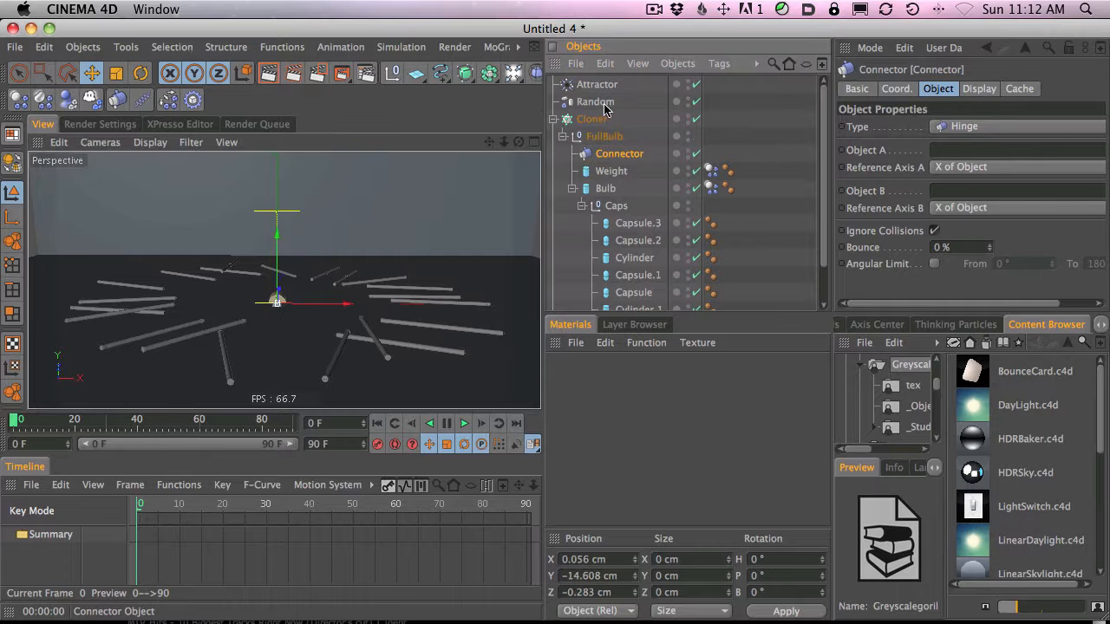
Assign Weight as the Connector's Object A and Bulb as its Object B.
left_click(618, 174)
left_click(619, 189)
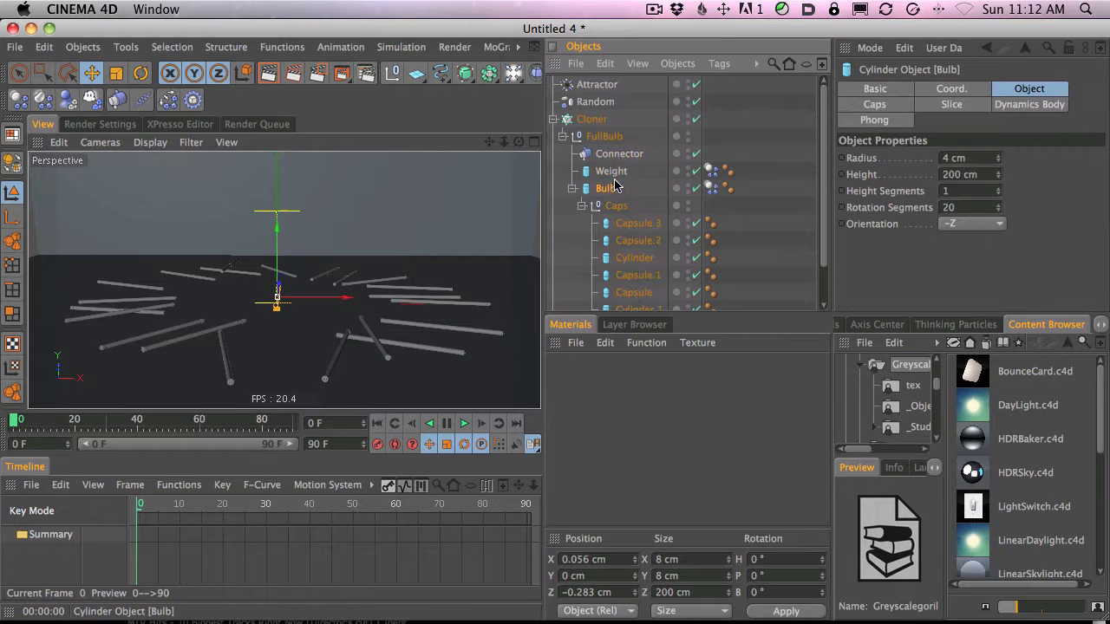
left_click(616, 153)
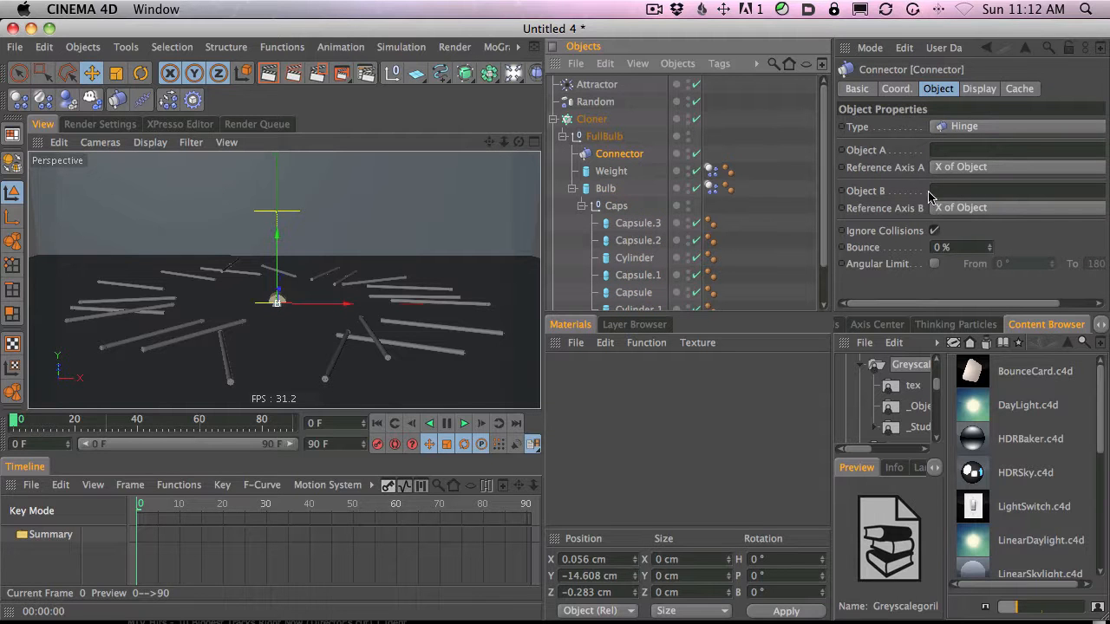
left_click_drag(611, 172, 657, 180)
left_click_drag(934, 165, 938, 151)
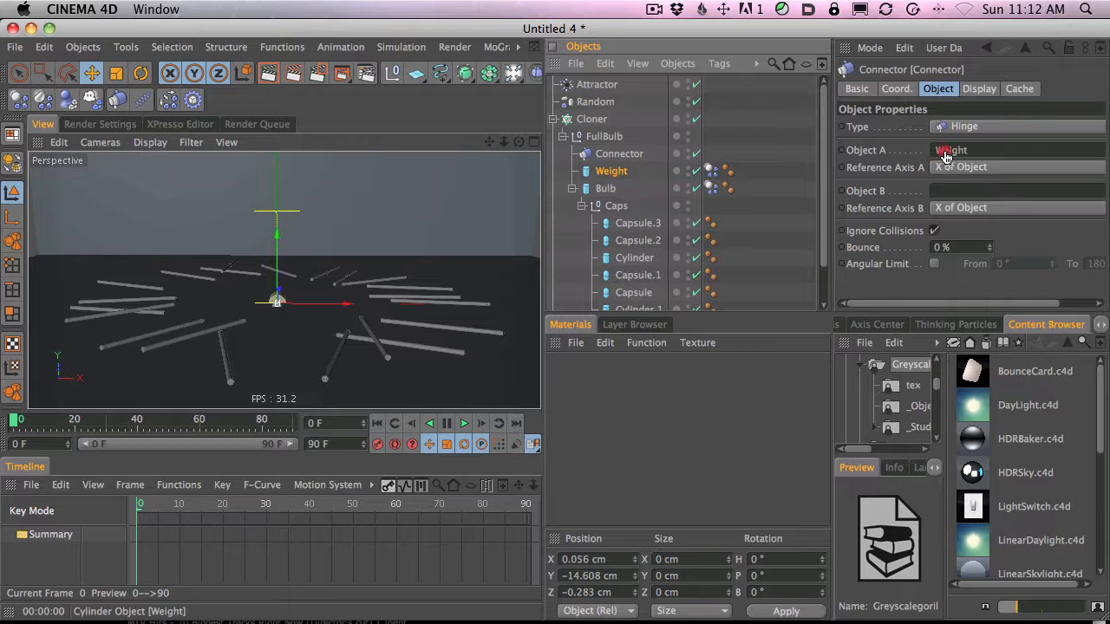
left_click_drag(605, 189, 959, 207)
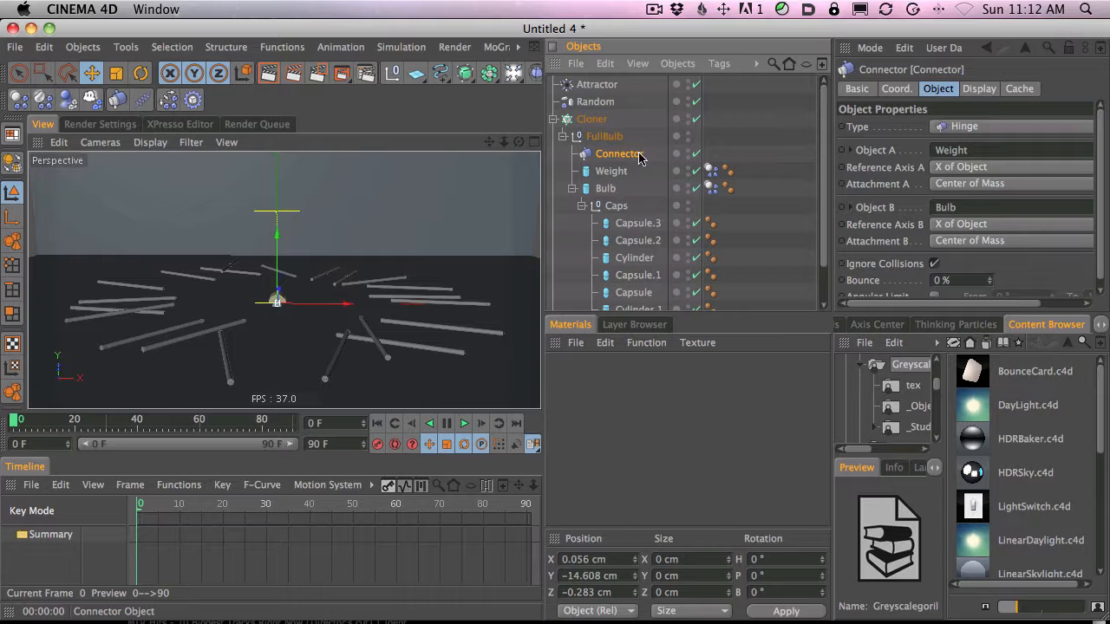
Change the Connector's type to Fixed and play the simulation to test the joined tubes.
left_click(954, 129)
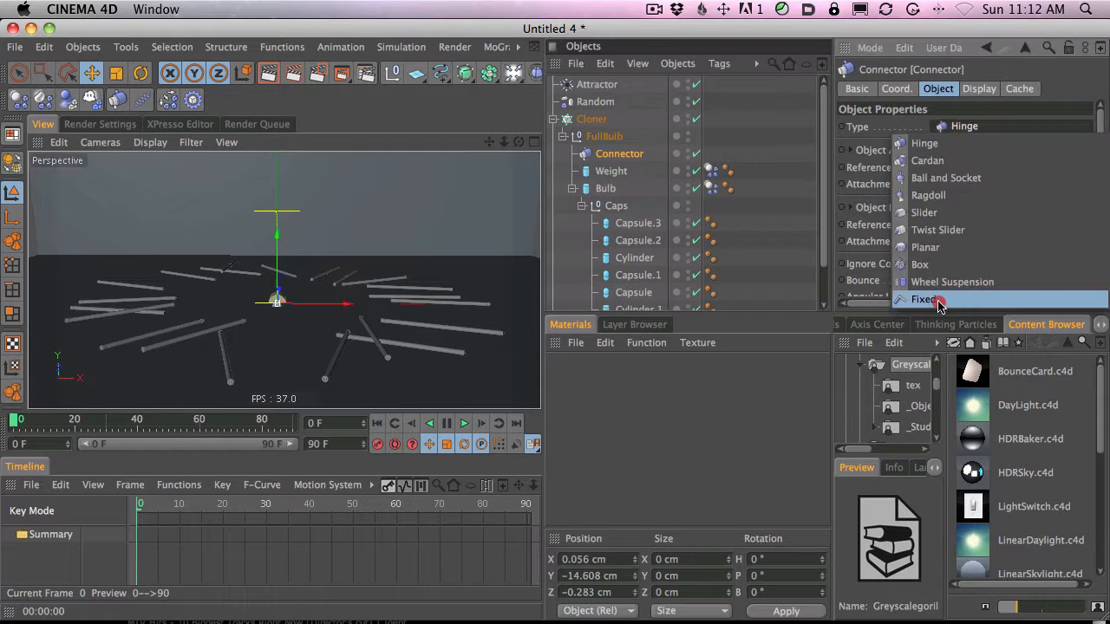
left_click(938, 300)
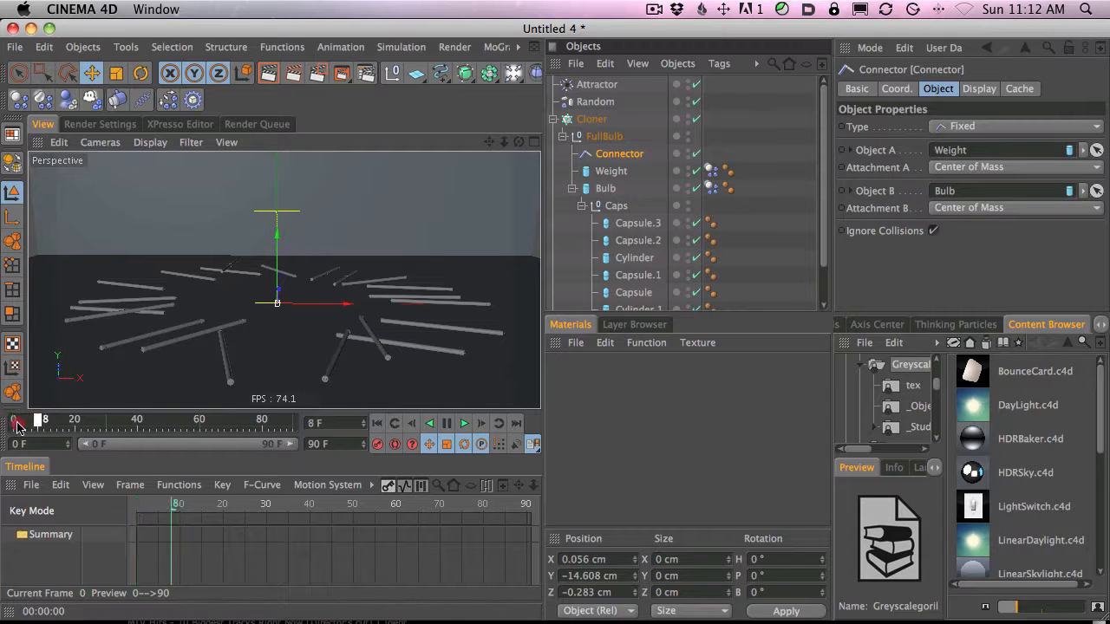
left_click(464, 423)
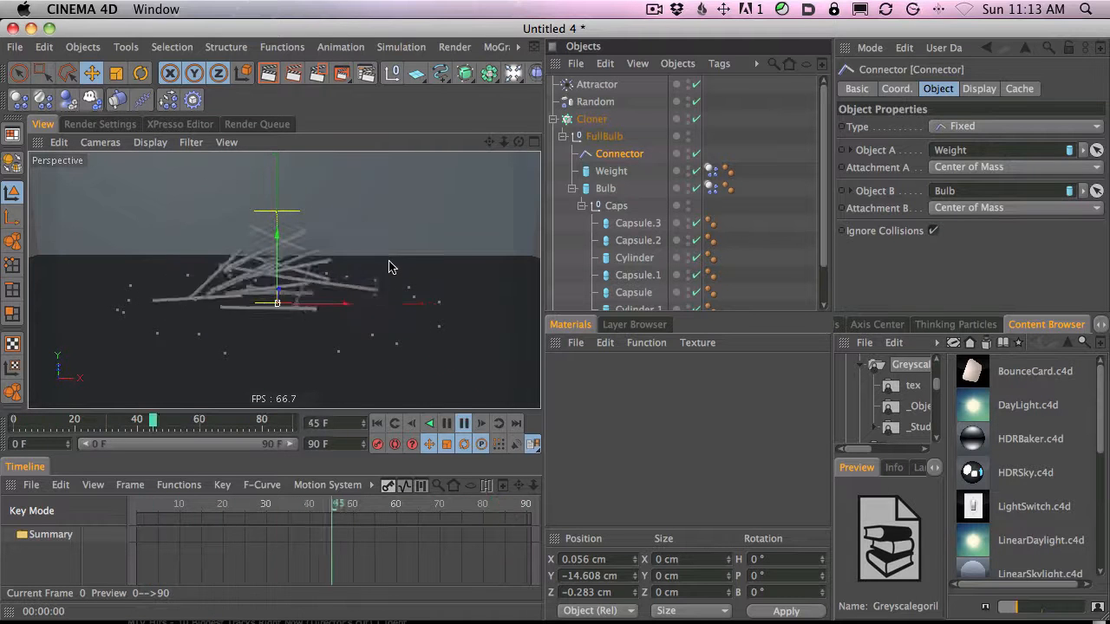
left_click(463, 424)
Give the Weight's dynamics body a custom density of 100 and replay the simulation from the first frame.
left_click(611, 172)
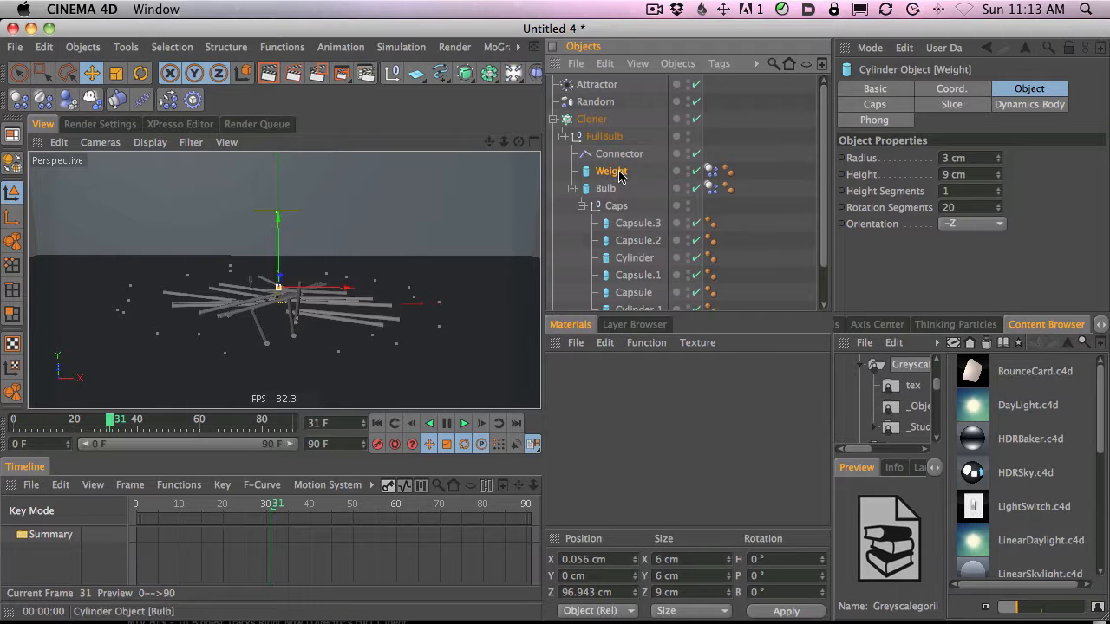
left_click(712, 171)
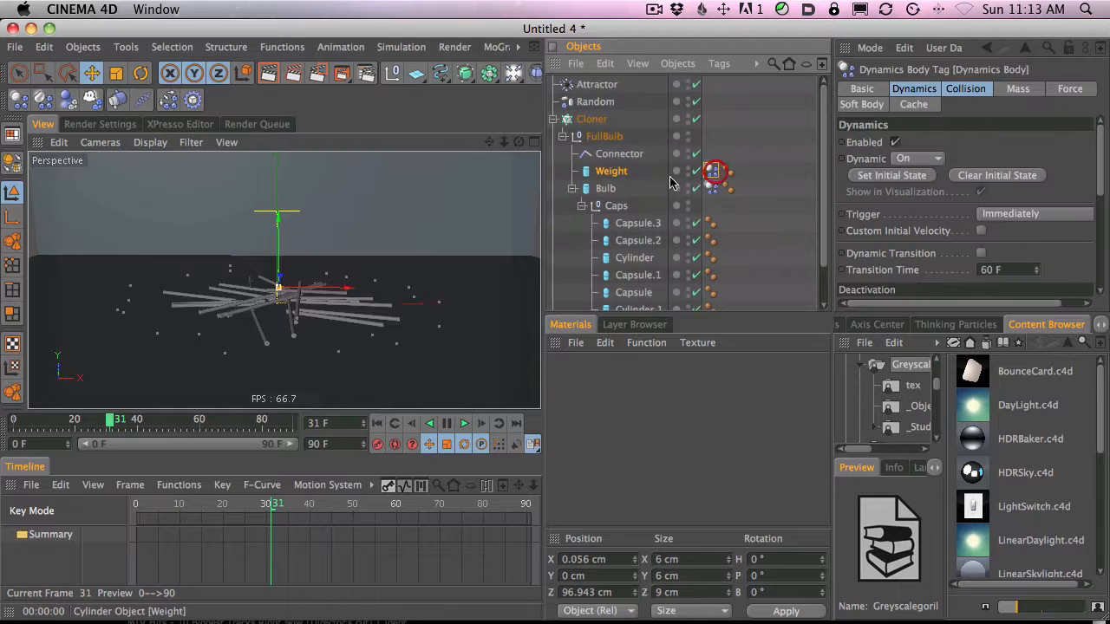
left_click(1018, 90)
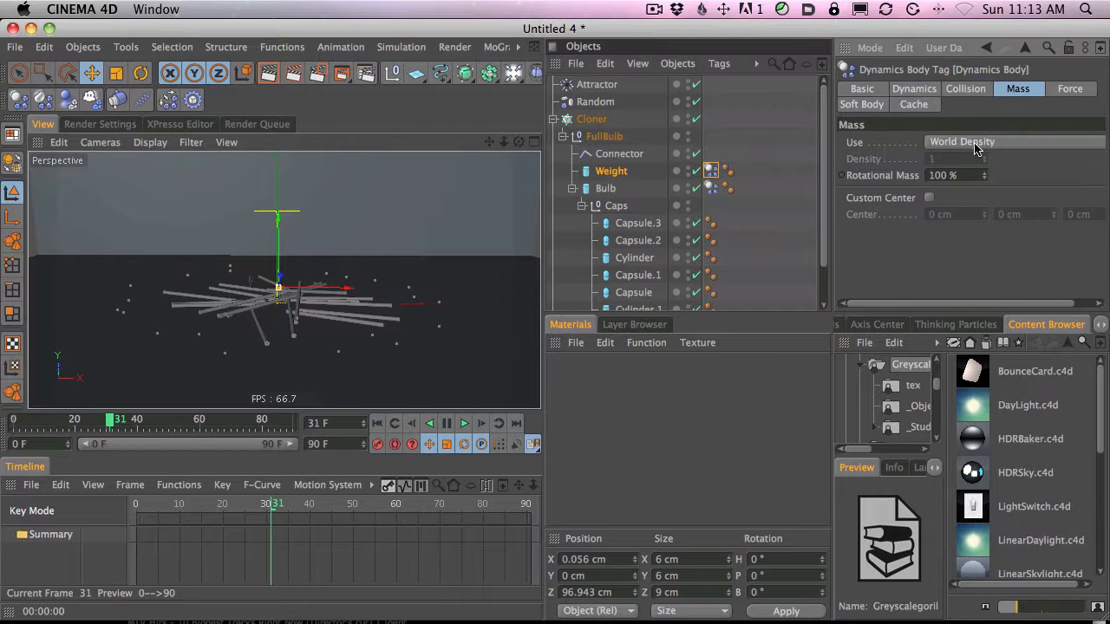
left_click(960, 149)
left_click(974, 176)
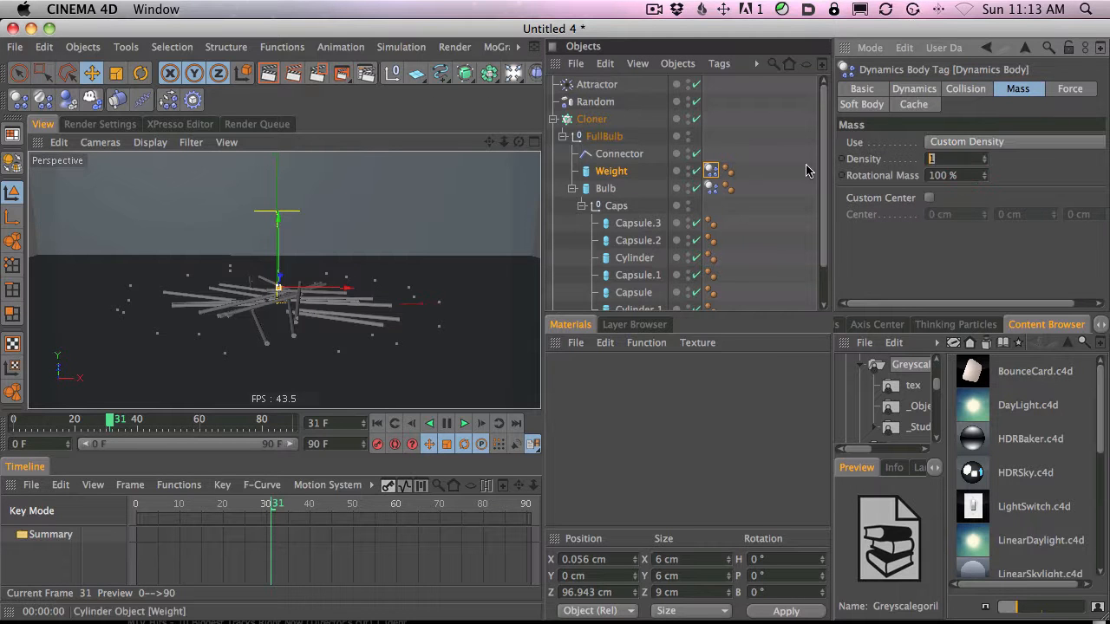
type("100")
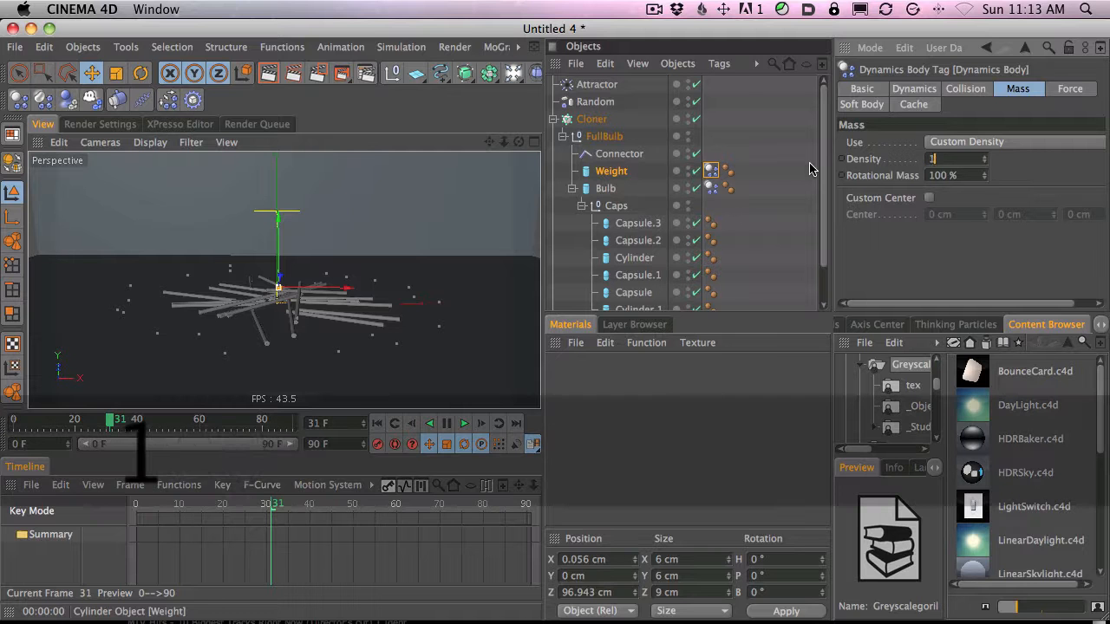
key("Return")
left_click(5, 420)
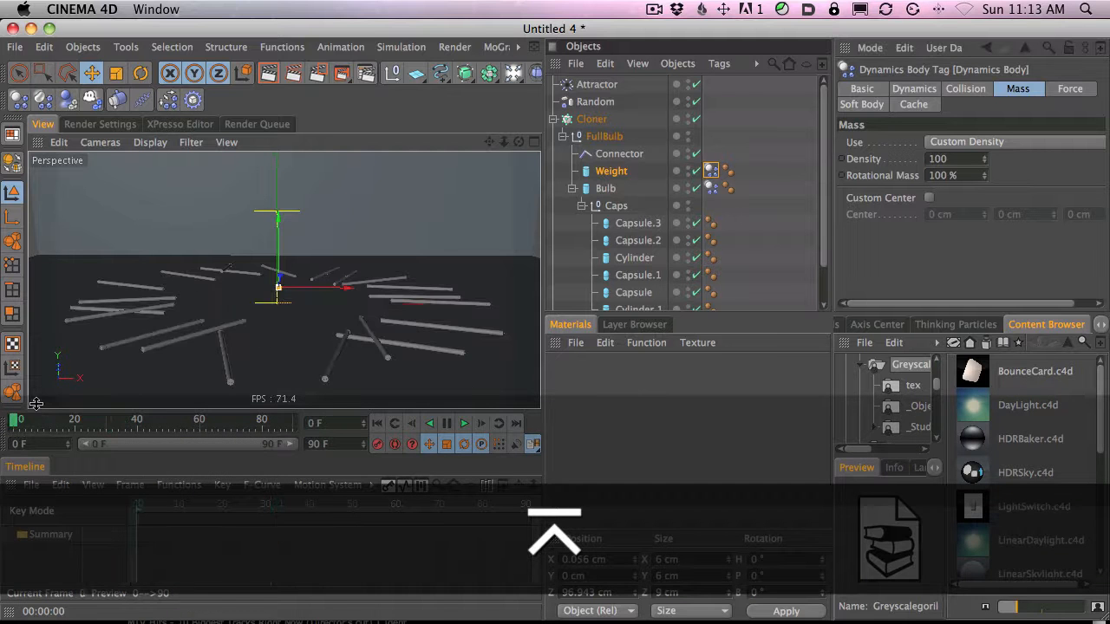
left_click(462, 423)
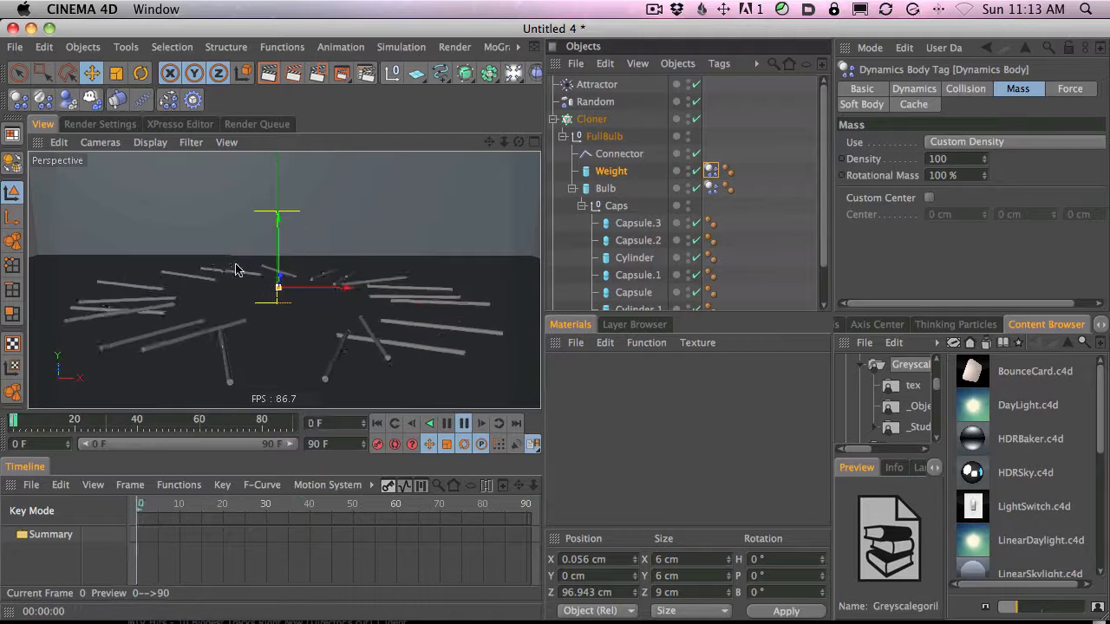
Raise the Weight's custom density to 1000 while the simulation plays.
left_click_drag(952, 159, 921, 149)
key("Right")
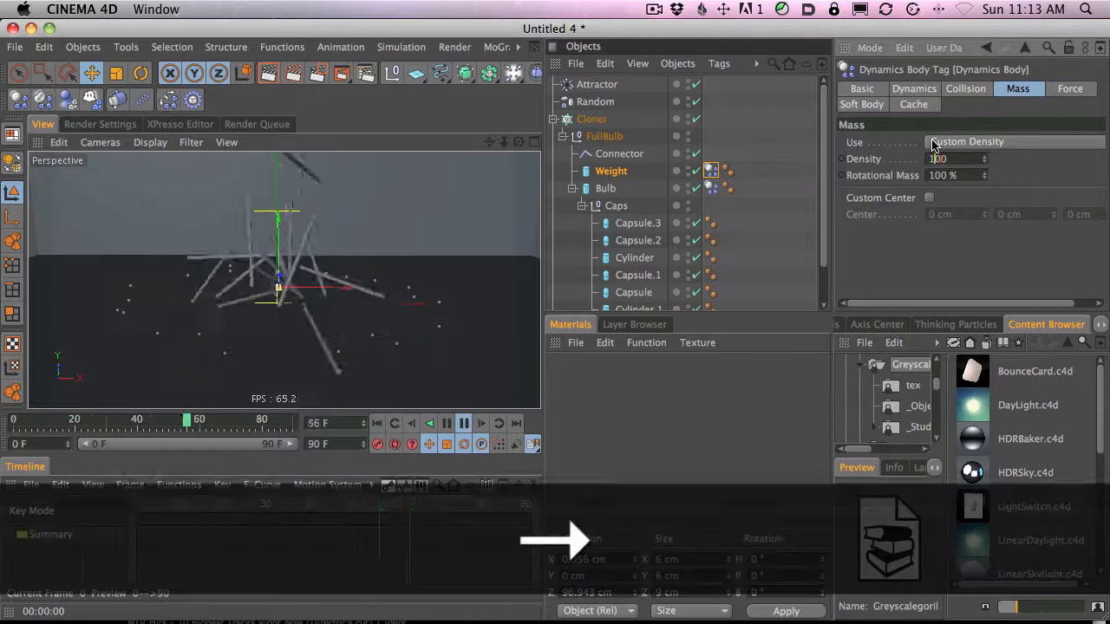
type("0")
key("Return")
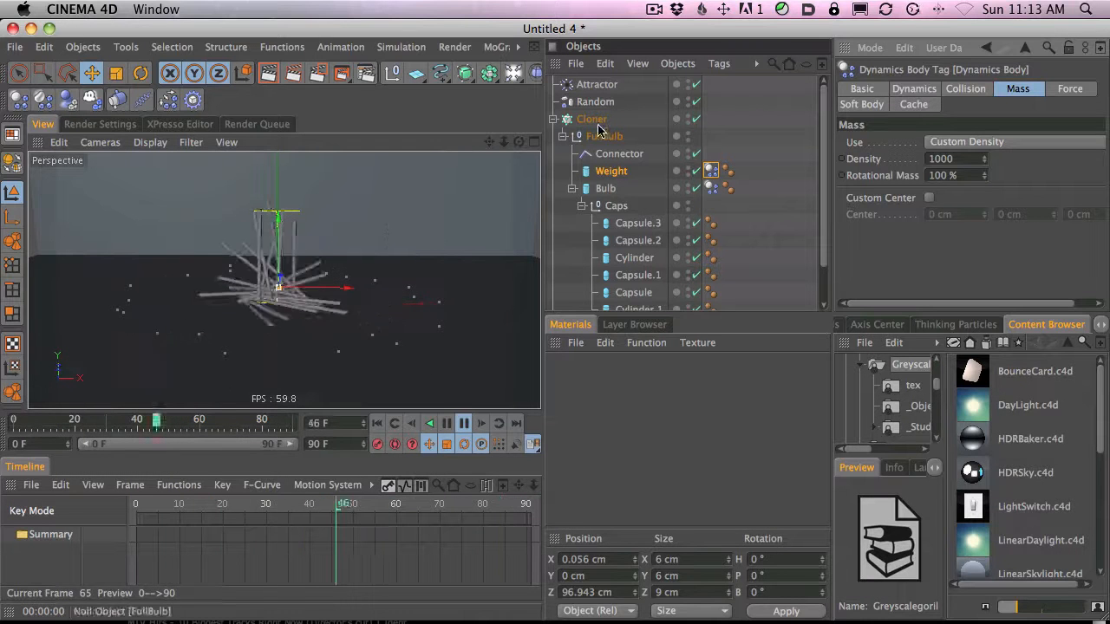
Enable Respect Dynamics Mass on the Attractor and lower its strength to 1000 and on to 500.
left_click(599, 84)
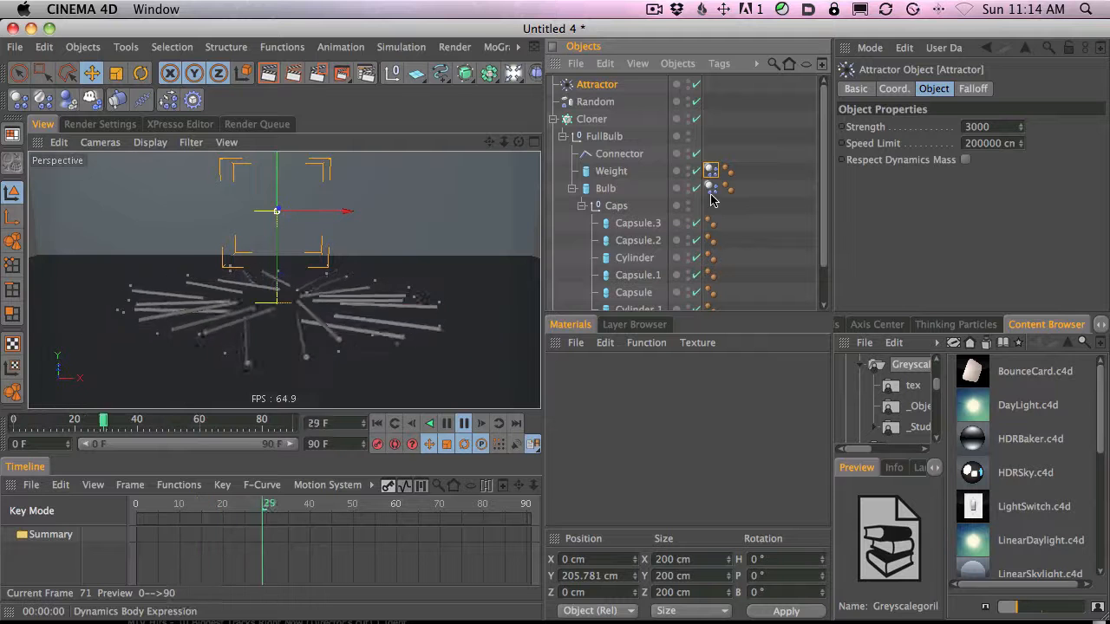
left_click(966, 160)
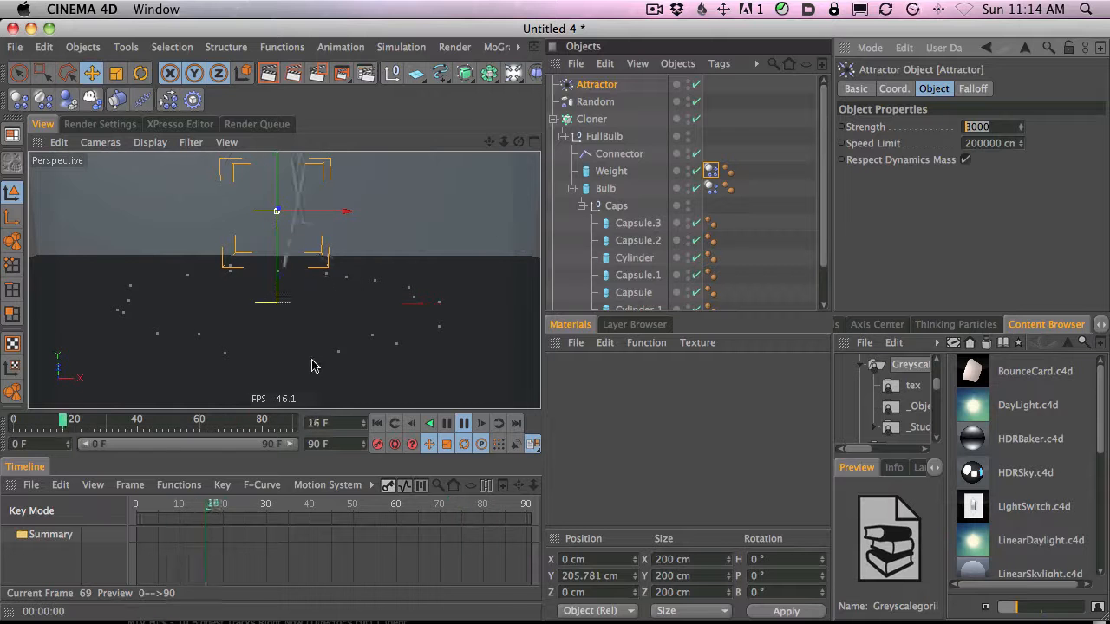
type("1000")
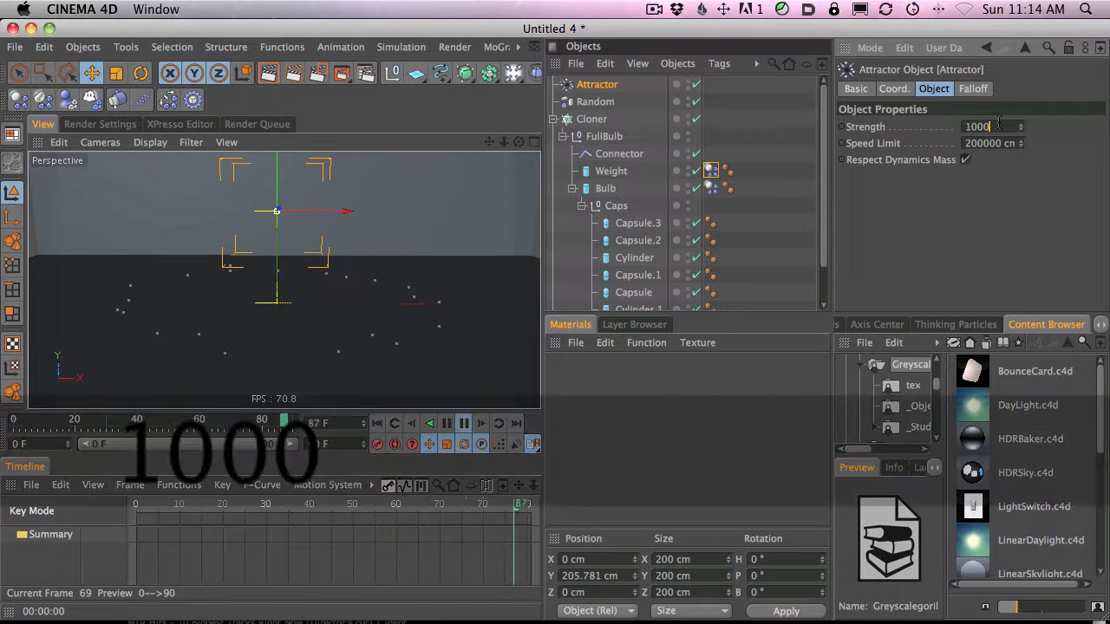
key("Return")
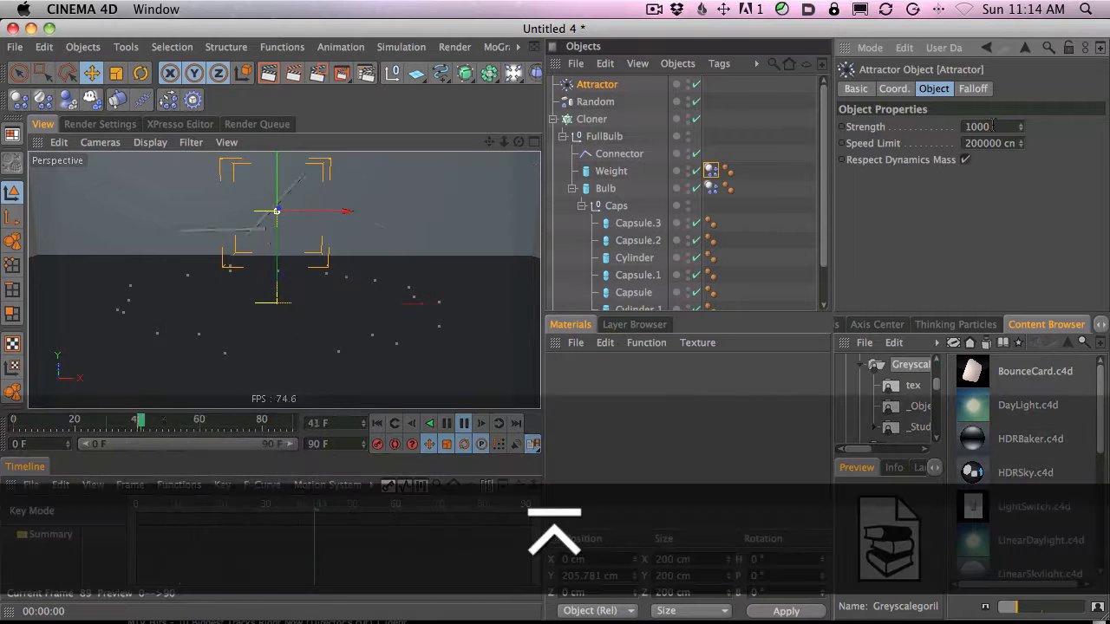
type("500")
key("Return")
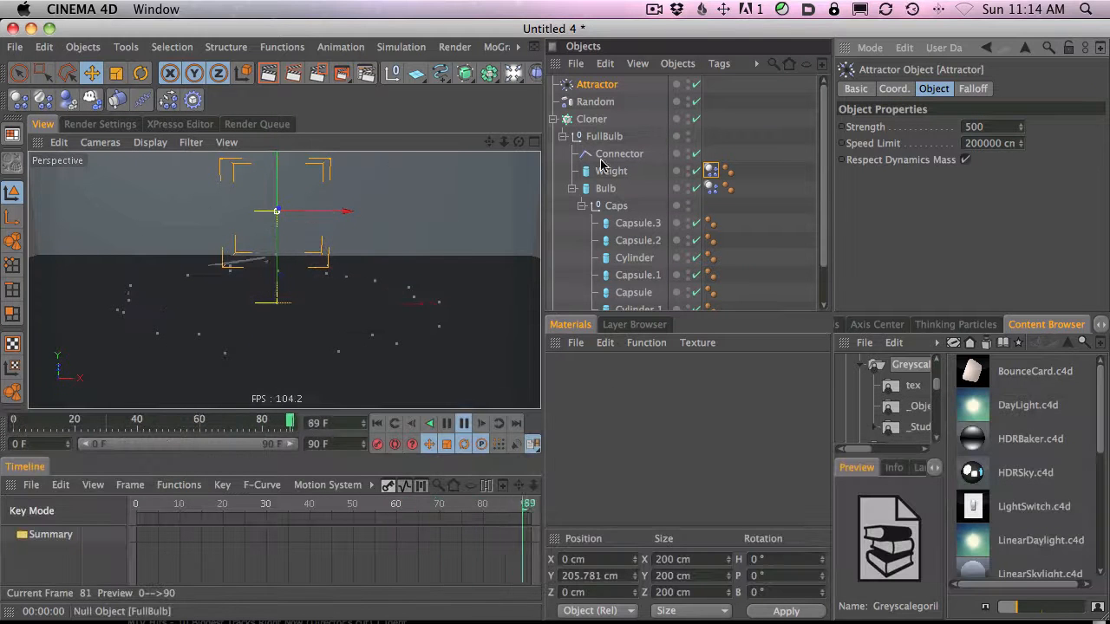
Raise the Attractor above the ring of tubes to a Y position of about 247.8 cm.
key("1")
left_click_drag(370, 262, 567, 229)
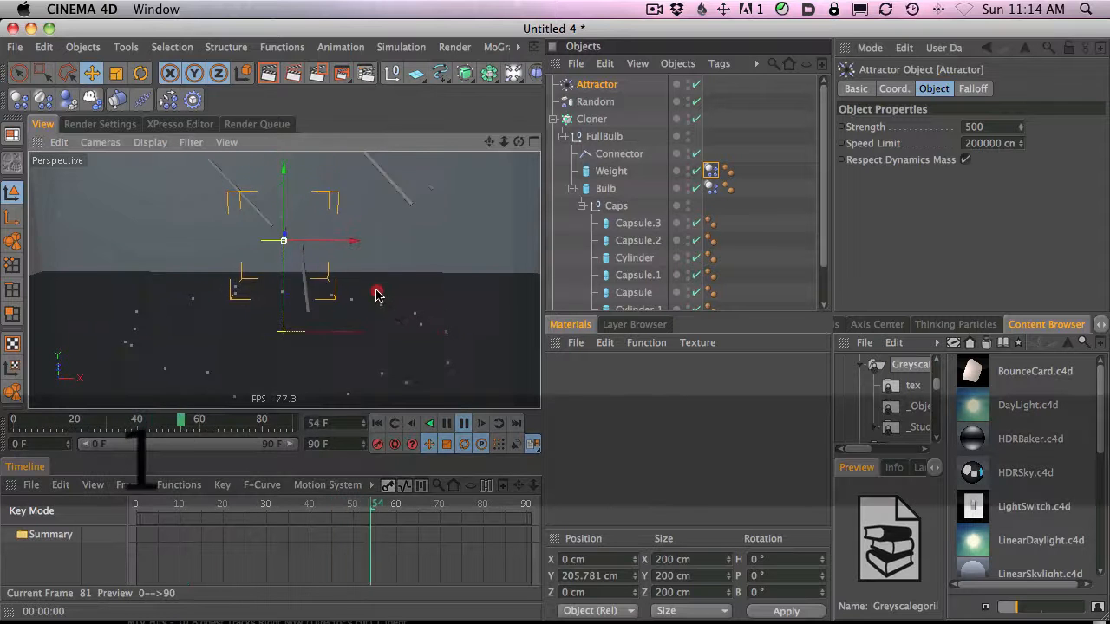
key("3")
key("2")
key("1")
left_click_drag(423, 273, 407, 253)
key("1")
left_click_drag(277, 201, 274, 173)
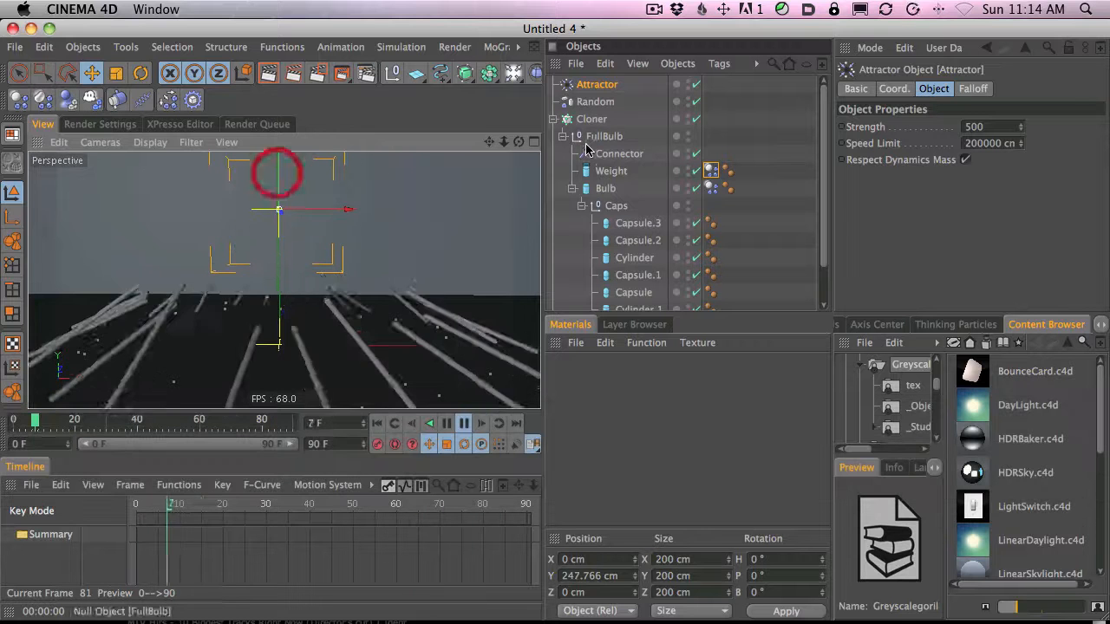
Try a strength of 300 on the Attractor and set it to 400 while the simulation plays.
key("4")
key("3")
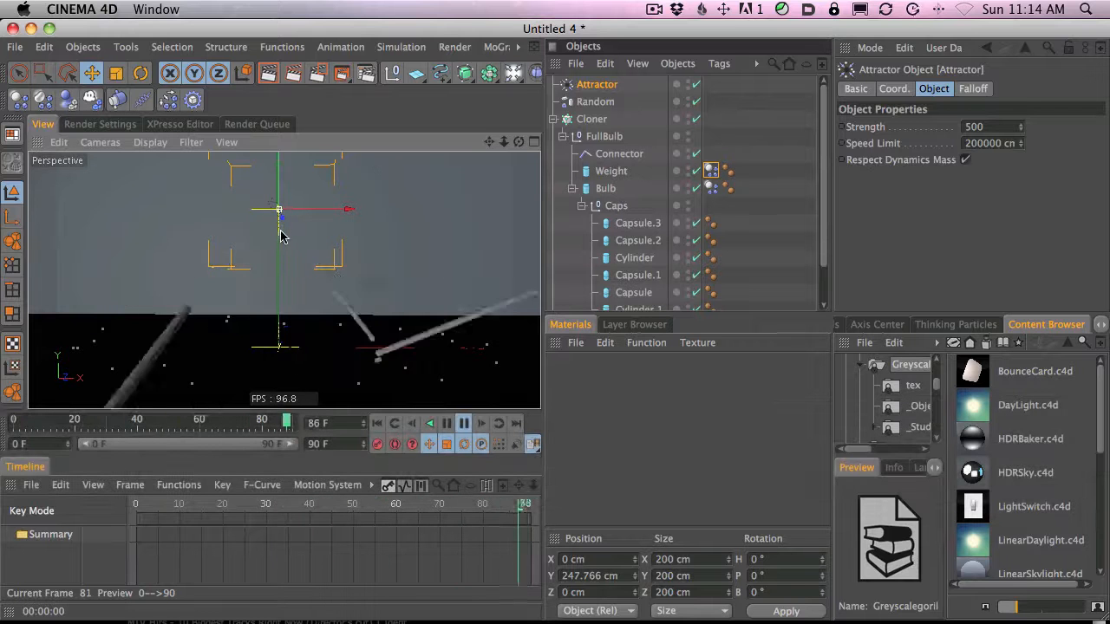
left_click_drag(986, 127, 921, 129)
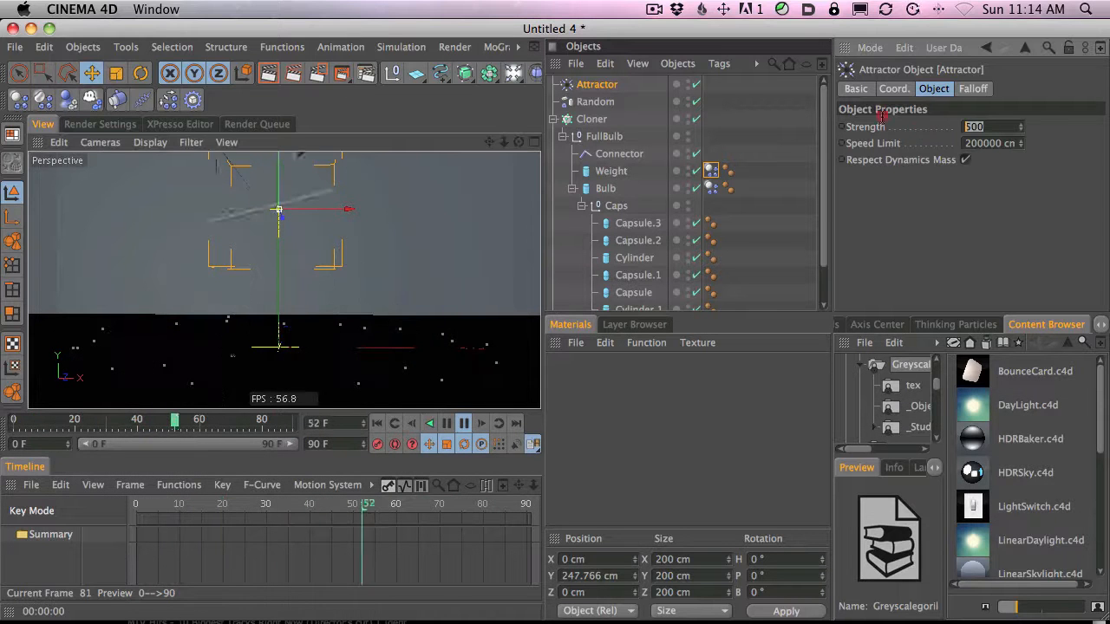
key("BackSpace")
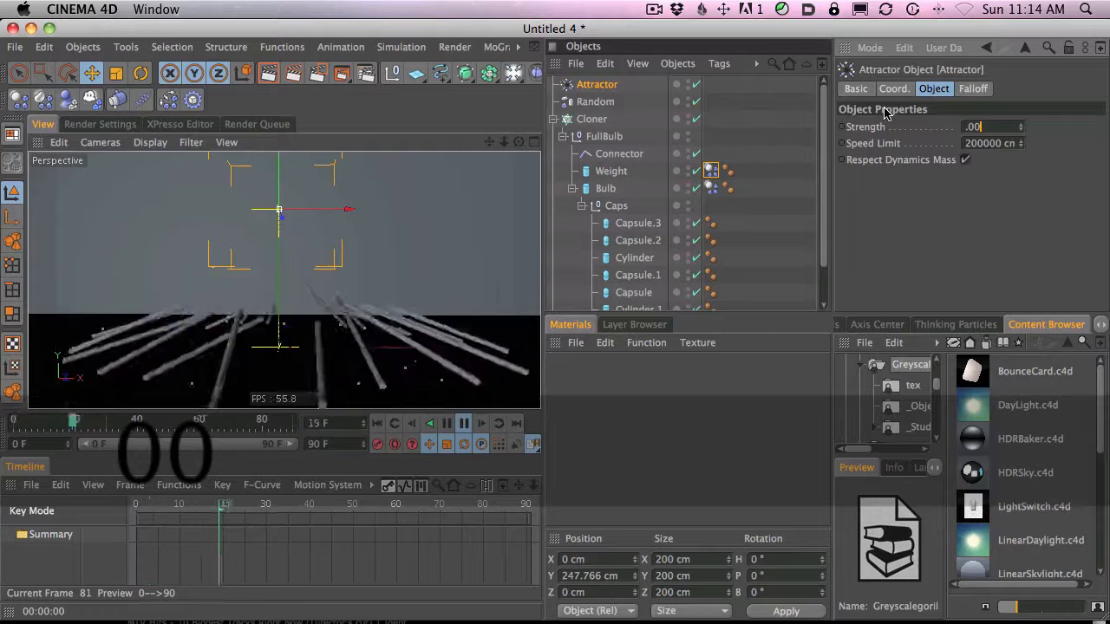
type("300")
key("Return")
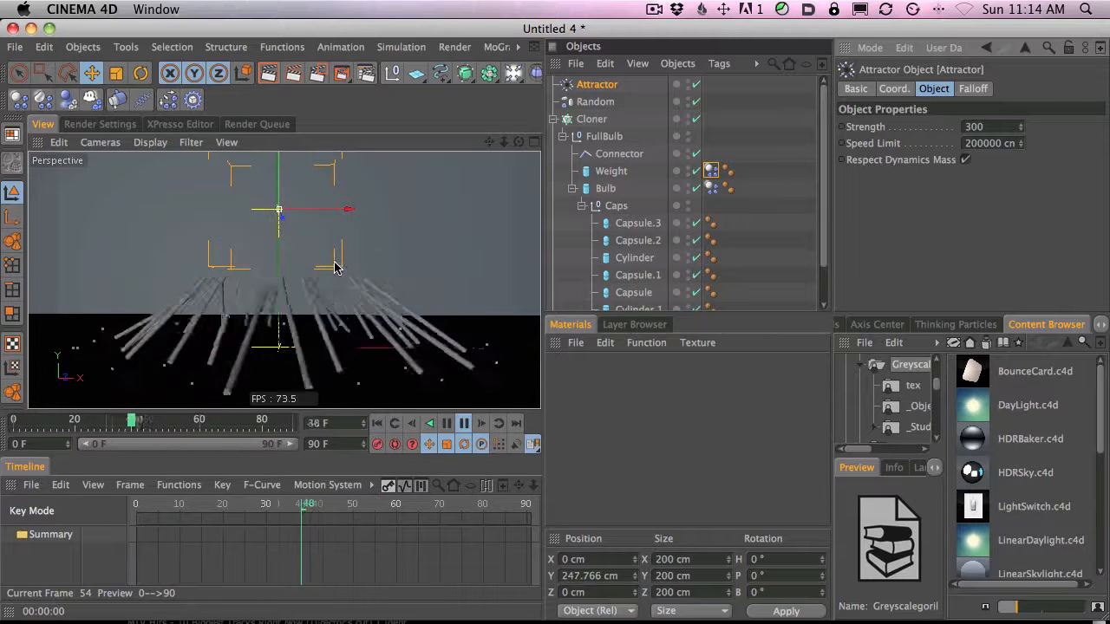
double_click(974, 126)
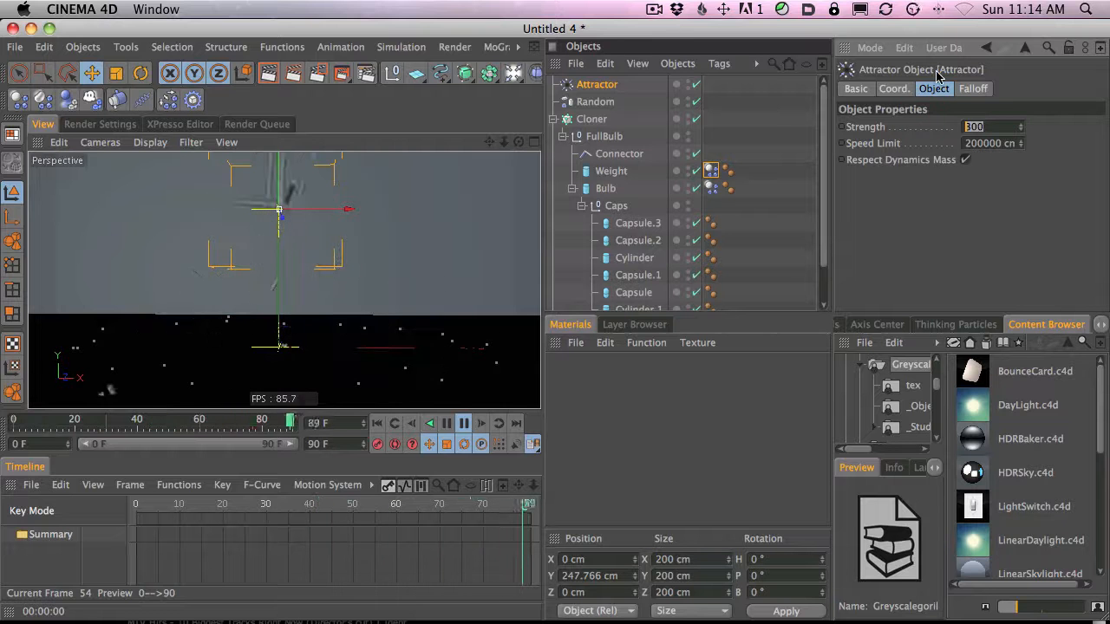
type("400")
key("Return")
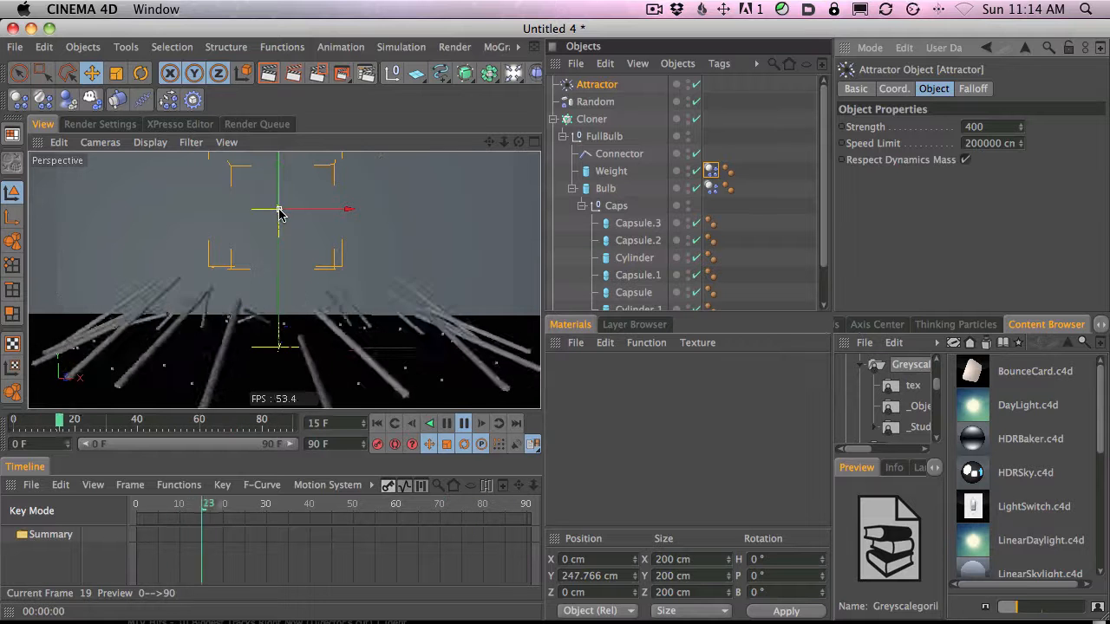
Raise the custom density of the Weight's dynamics body to 2000.
left_click(611, 171)
left_click(711, 170)
left_click(954, 158)
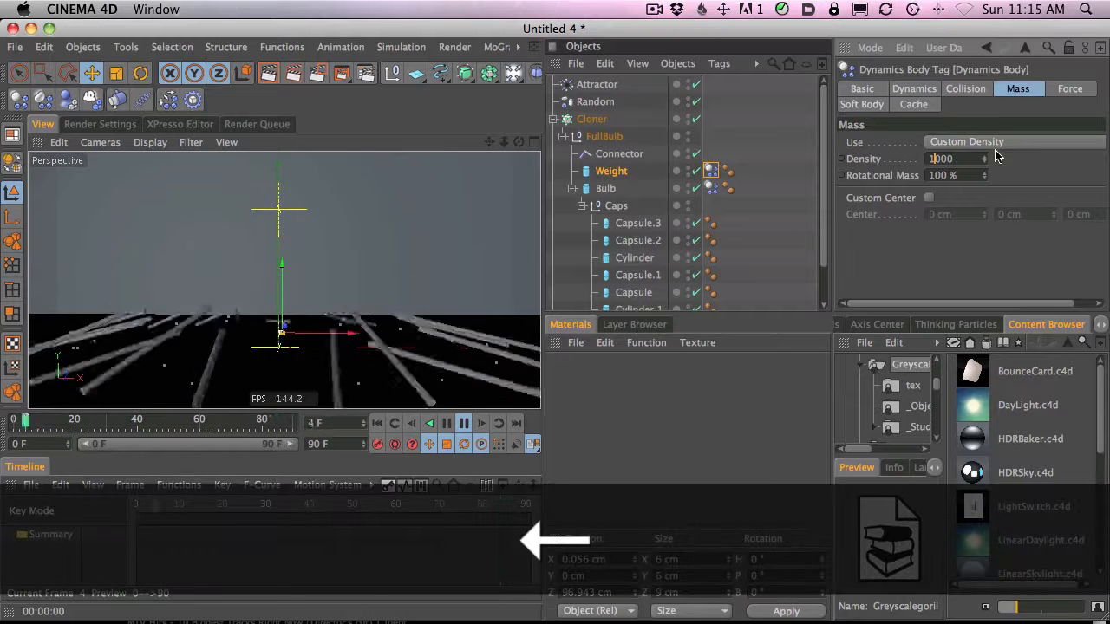
type("2")
key("Return")
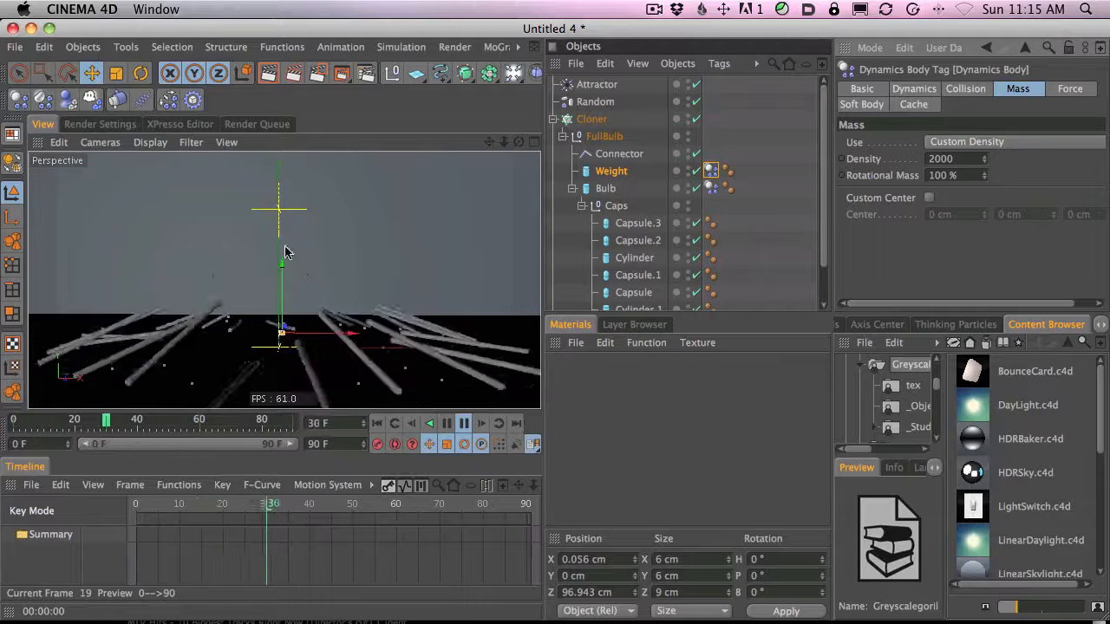
Raise the Attractor to a Y position of about 291.3 cm and return the animation to frame 0.
left_click(597, 84)
left_click_drag(290, 183, 278, 163)
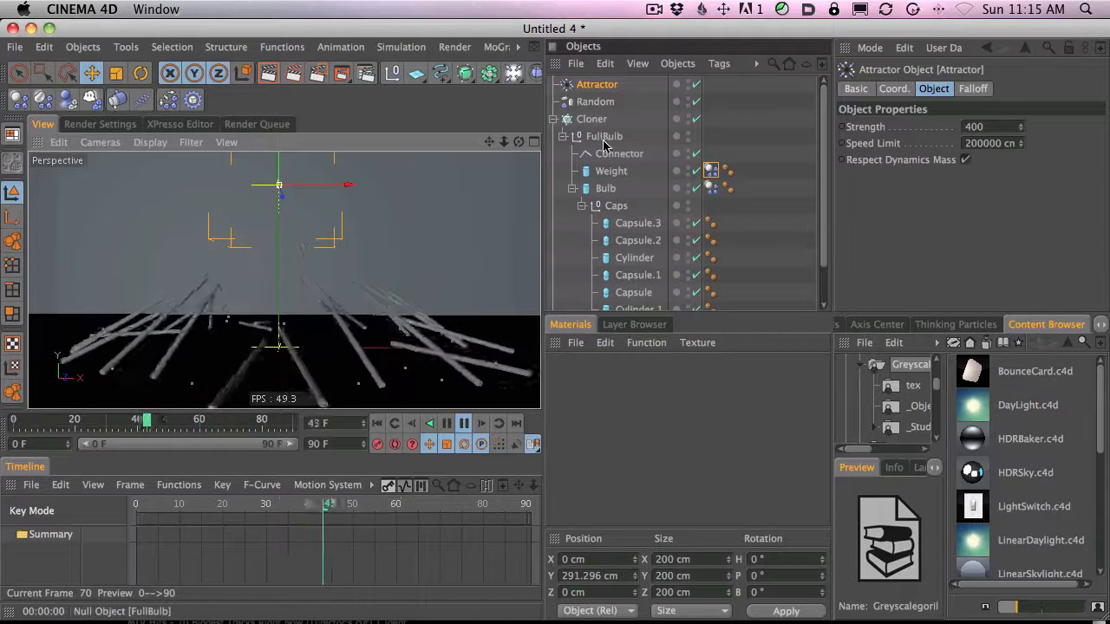
left_click(13, 421)
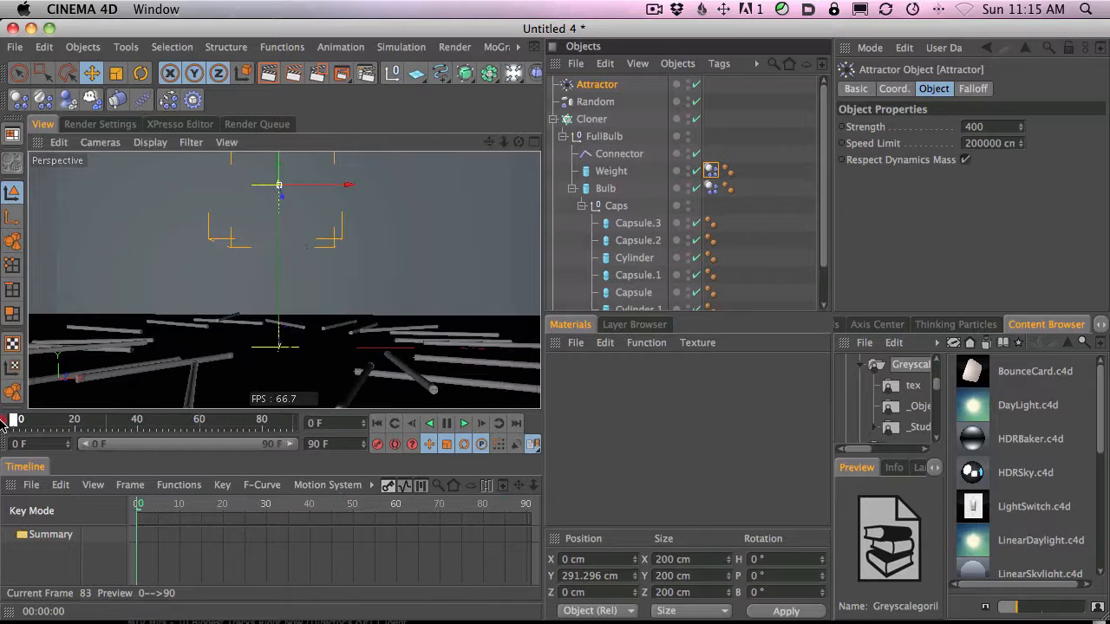
Disable the Cloner and select the Weight cylinder at the end of the single tube.
left_click(696, 120)
key("2")
left_click_drag(330, 318, 1001, 174)
key("3")
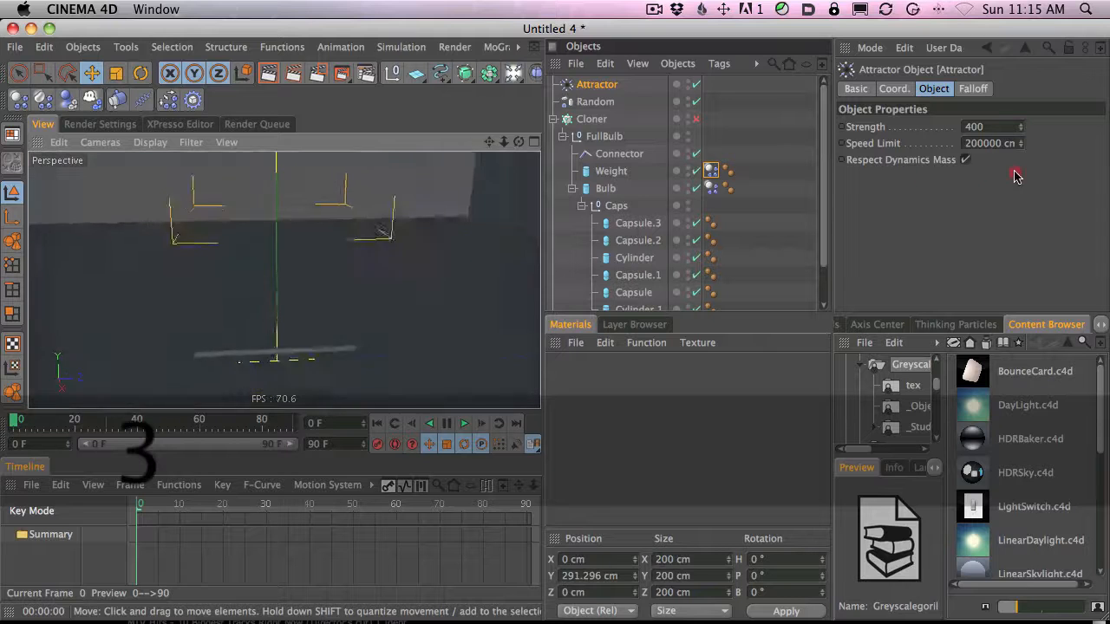
left_click(617, 172)
key("2")
left_click_drag(478, 335, 555, 274)
key("1")
left_click_drag(404, 356, 243, 165)
left_click_drag(365, 302, 471, 245)
key("2")
key("1")
left_click_drag(359, 239, 384, 306)
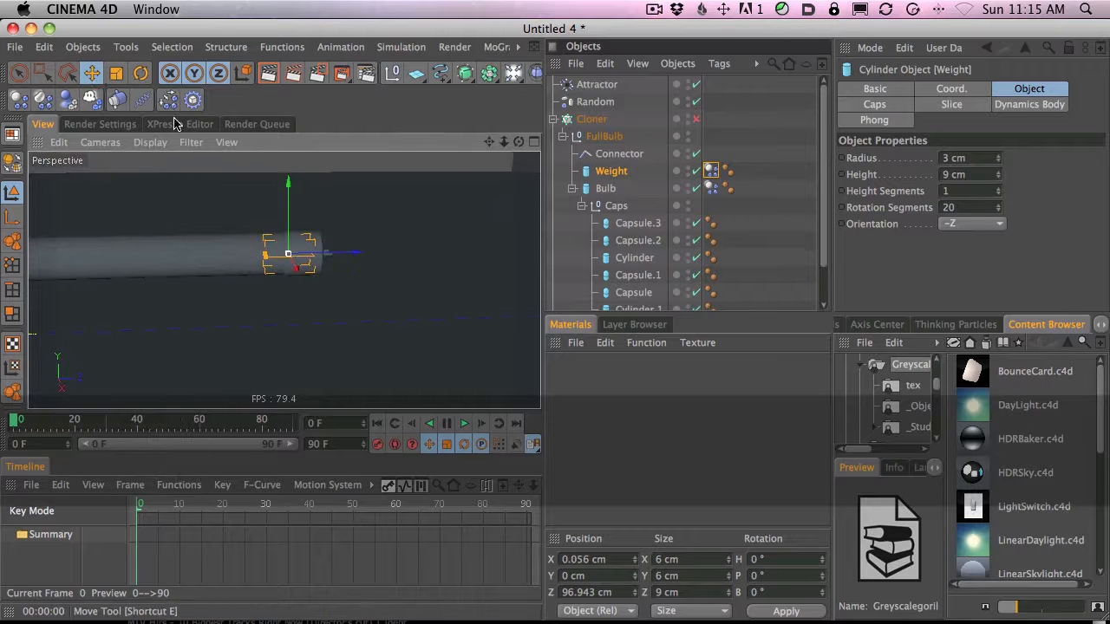
Shorten the Weight to about 5.36 cm and move it outward to a Z position of about 100.1 cm.
key("2")
left_click_drag(317, 292, 374, 305)
key("1")
key("3")
left_click_drag(331, 262, 339, 261)
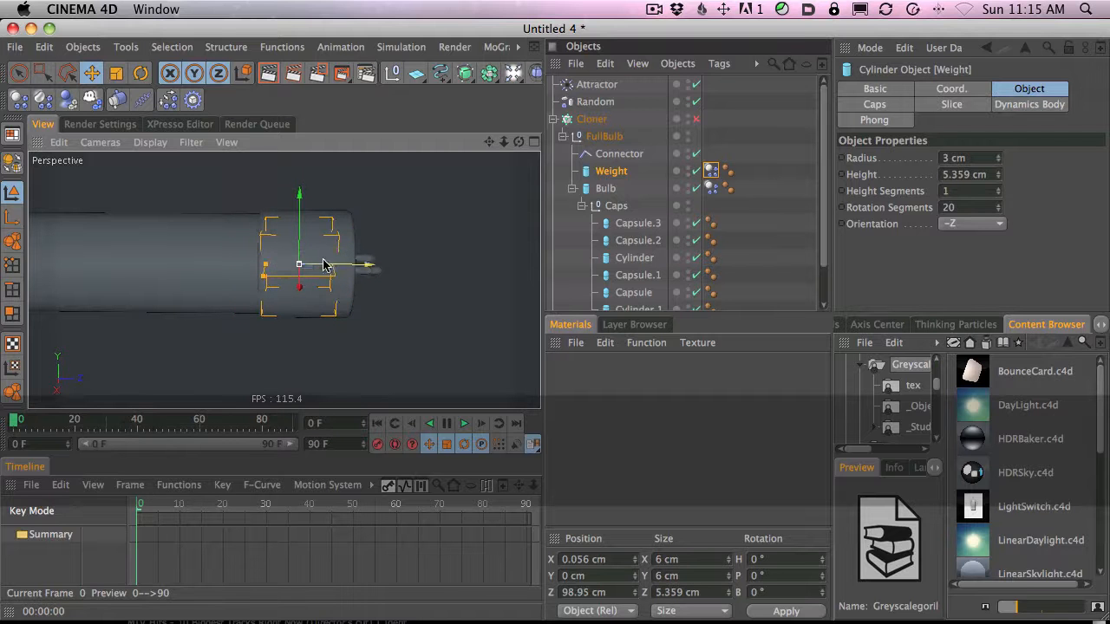
left_click_drag(338, 264, 343, 262)
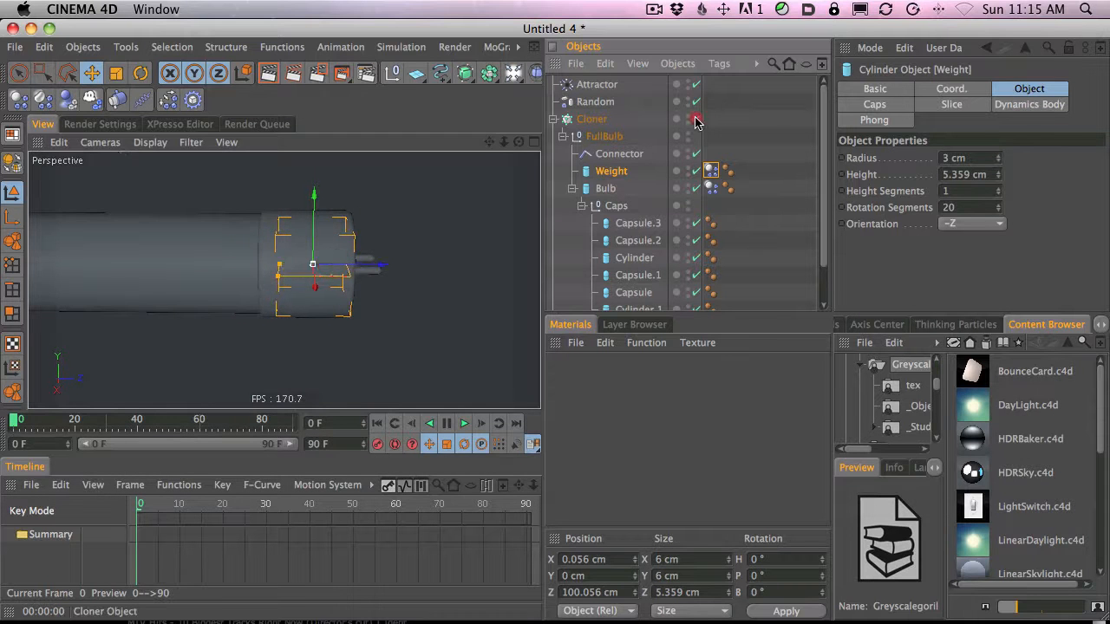
Re-enable the Cloner and play the simulation.
left_click(695, 121)
key("2")
mouse_move(405, 244)
left_mouse_down()
mouse_move(124, 324)
mouse_move(69, 309)
mouse_move(235, 315)
mouse_move(186, 317)
left_mouse_up()
key("1")
left_click_drag(390, 303, 424, 289)
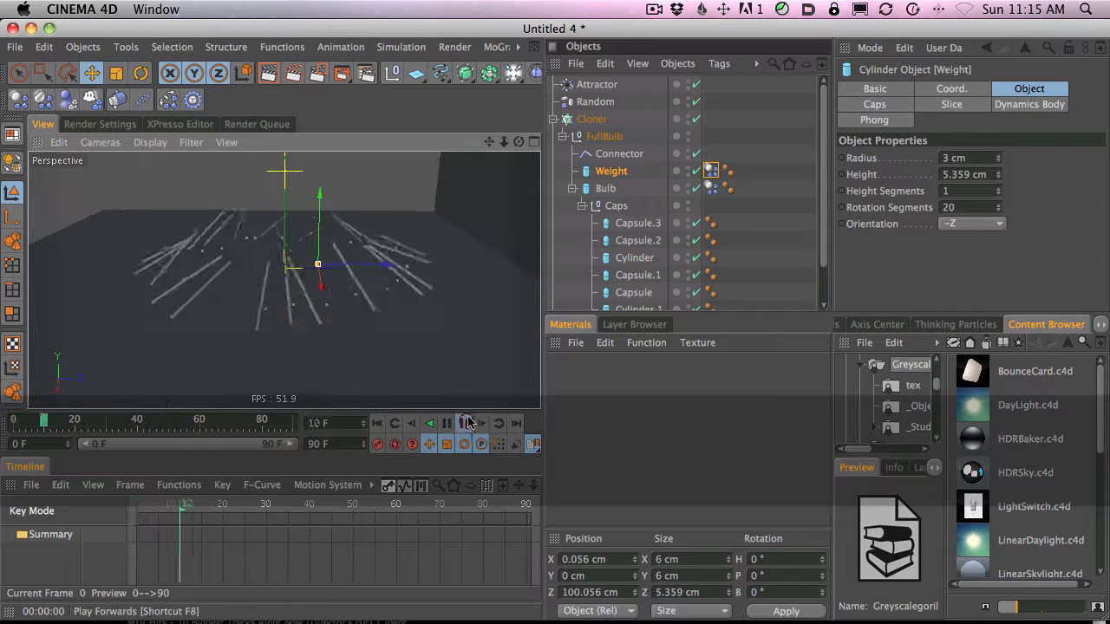
Examine the movement of the tubes in the running simulation from several angles, ending with a low frontal view of the ring.
key("3")
left_click_drag(446, 251, 785, 184)
key("2")
key("1")
left_click_drag(386, 330, 119, 366)
key("2")
key("3")
key("2")
key("3")
mouse_move(334, 271)
left_mouse_down()
mouse_move(357, 292)
mouse_move(322, 265)
left_mouse_up()
key("2")
left_click_drag(379, 309, 398, 212)
key("1")
key("2")
key("2")
left_click_drag(390, 326, 370, 326)
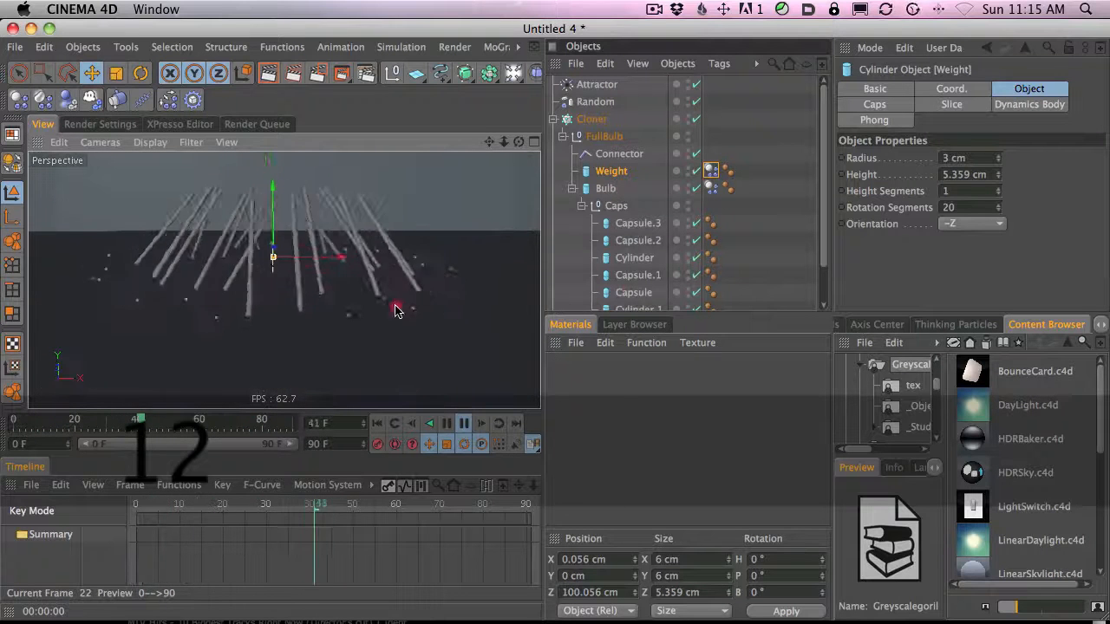
key("1")
mouse_move(404, 288)
left_mouse_down()
mouse_move(411, 322)
mouse_move(417, 268)
mouse_move(400, 282)
left_mouse_up()
key("3")
key("1")
key("2")
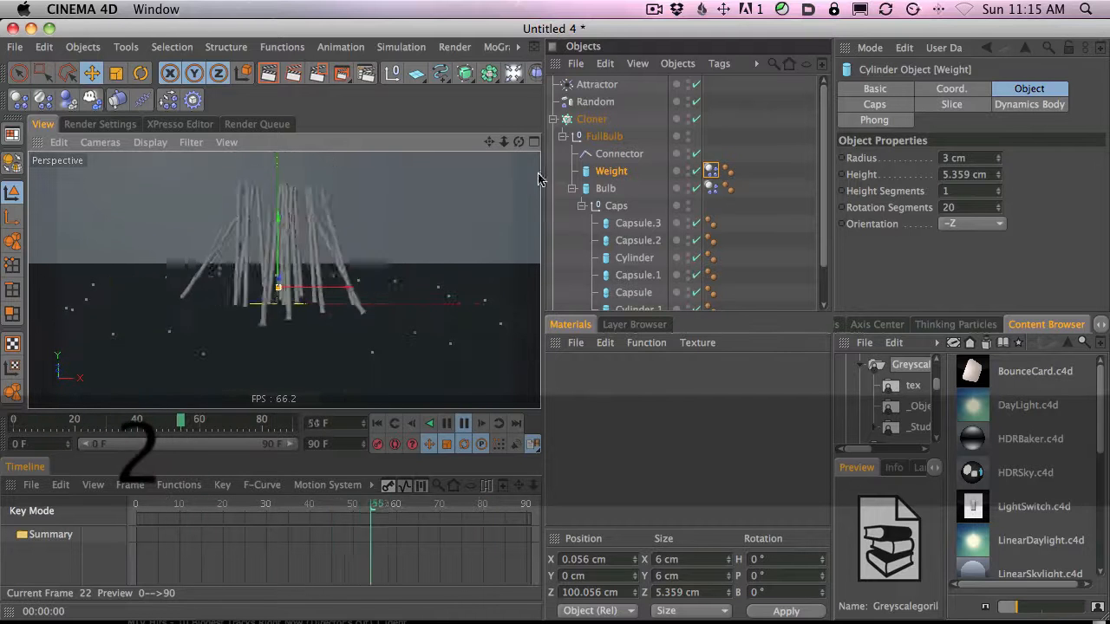
Add a camera from the current view and leave its view to see it in the scene.
left_click_drag(513, 72, 789, 122)
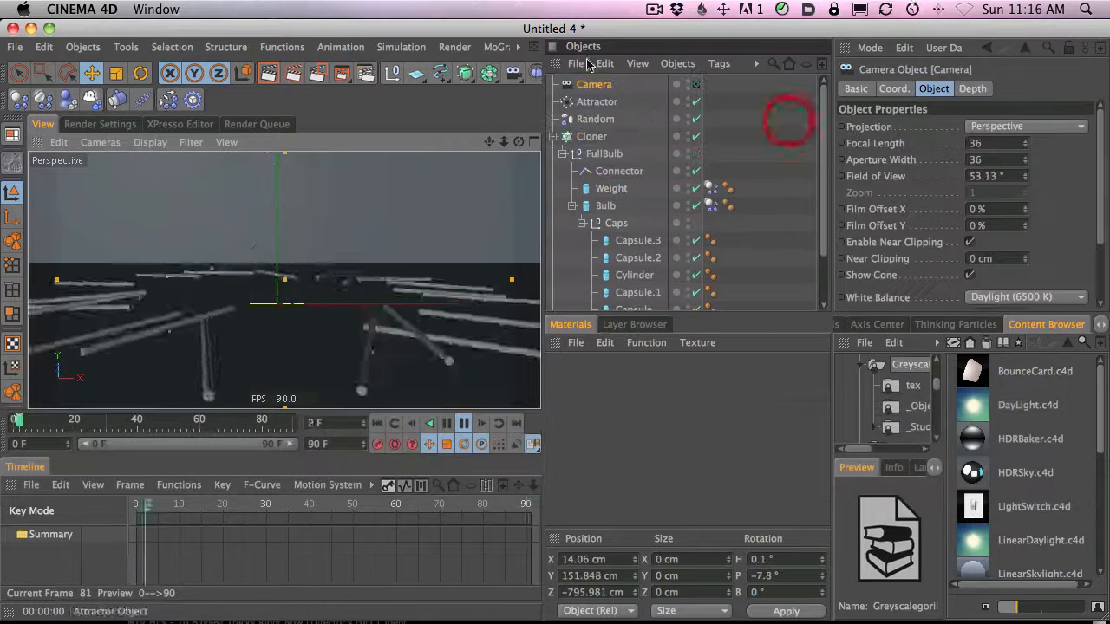
left_click(697, 84)
left_click(697, 84)
key("2")
left_click_drag(260, 286, 425, 332)
key("3")
key("1")
Stop the simulation and return to frame 0 with the camera and the whole ring of tubes in view.
left_click(462, 423)
left_click(14, 422)
key("3")
left_click_drag(512, 261, 336, 280)
key("1")
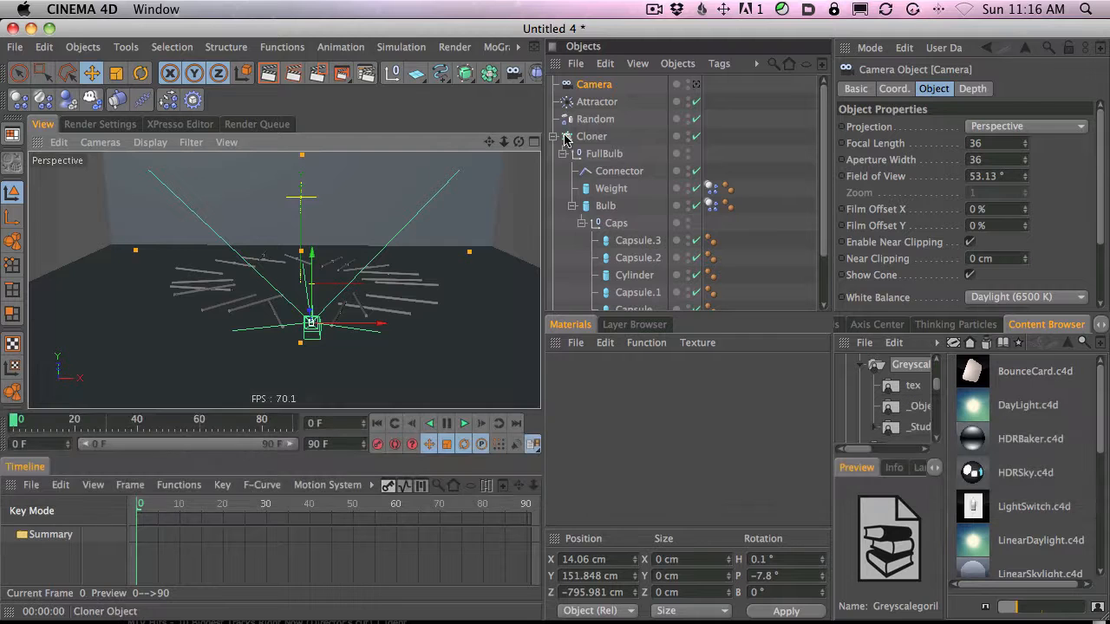
Switch to Safari, scrub the opening of the MTV Hits reference video to study the rising tubes, and return to CINEMA 4D.
key("super+Tab")
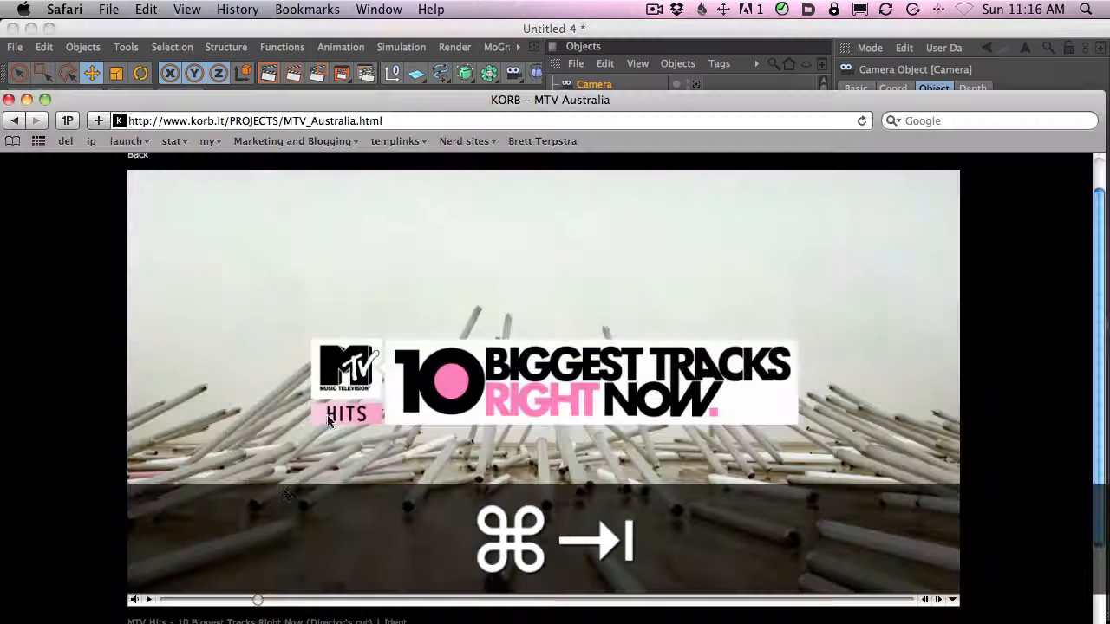
left_click(163, 599)
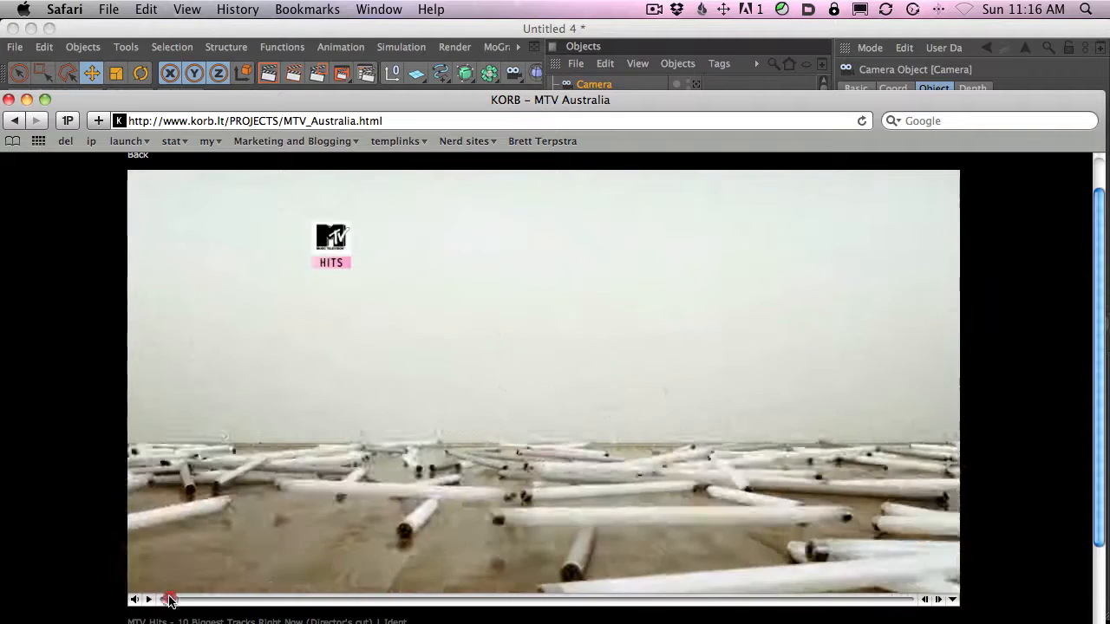
mouse_move(186, 596)
left_mouse_down()
mouse_move(162, 597)
mouse_move(177, 596)
left_mouse_up()
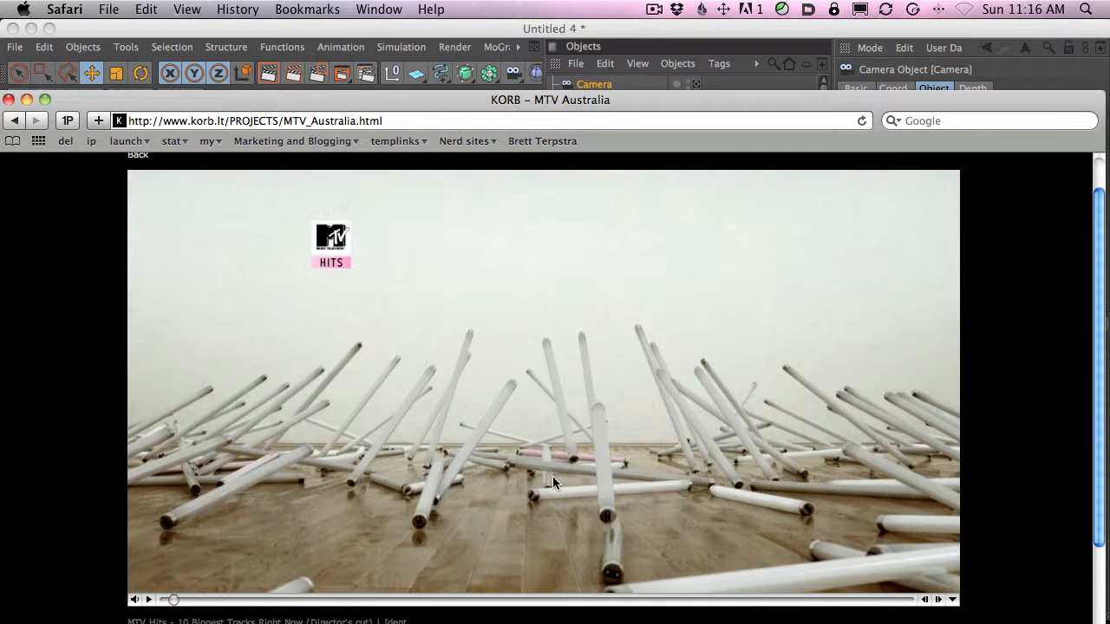
mouse_move(192, 598)
left_mouse_down()
mouse_move(163, 595)
mouse_move(213, 596)
left_mouse_up()
left_click_drag(218, 595, 133, 592)
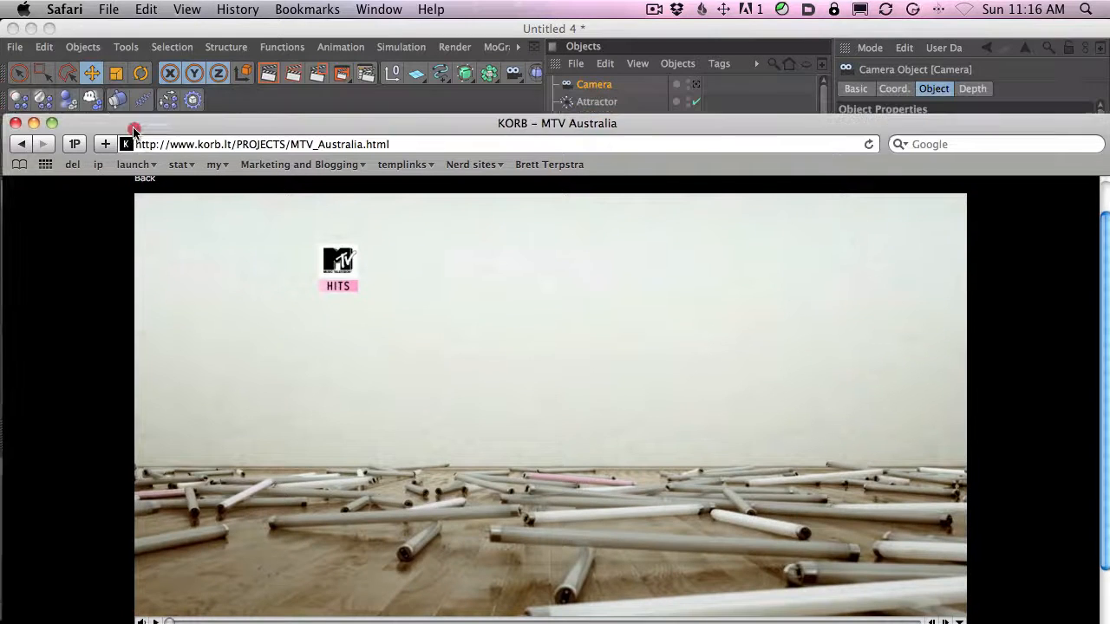
left_click(200, 36)
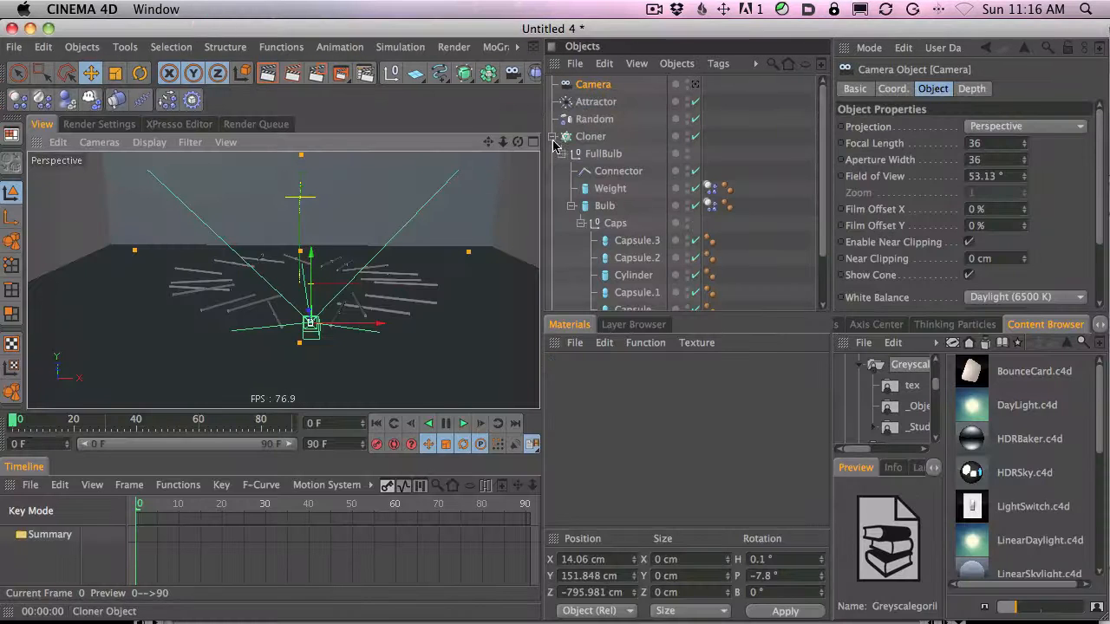
Check the Cloner's settings, create a new material and open it in the Material Editor.
left_click(553, 136)
left_click(588, 137)
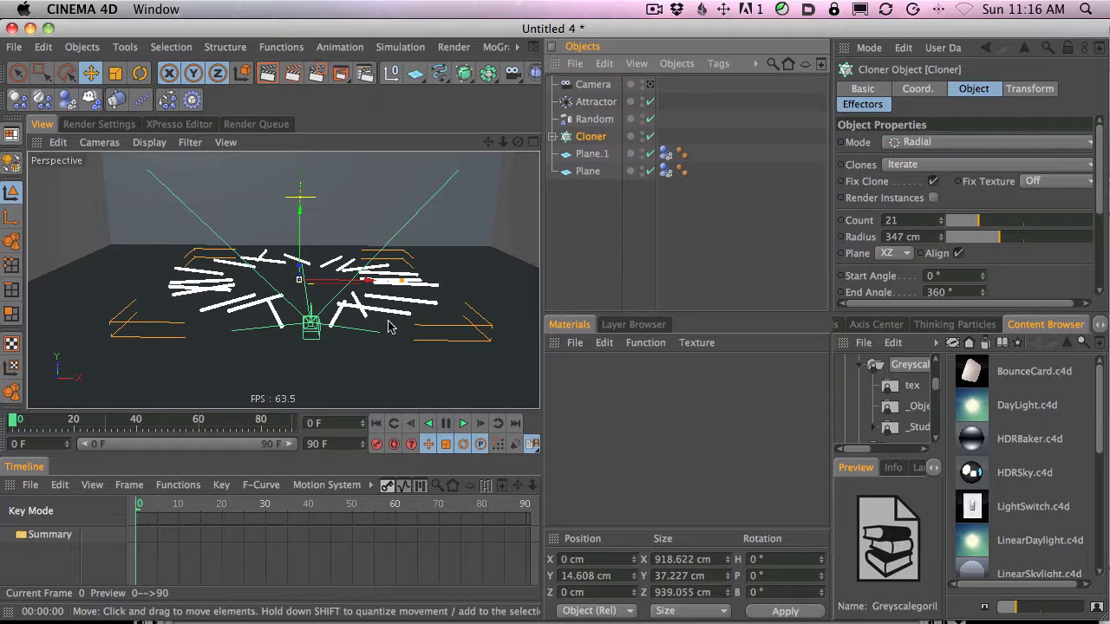
left_click(552, 136)
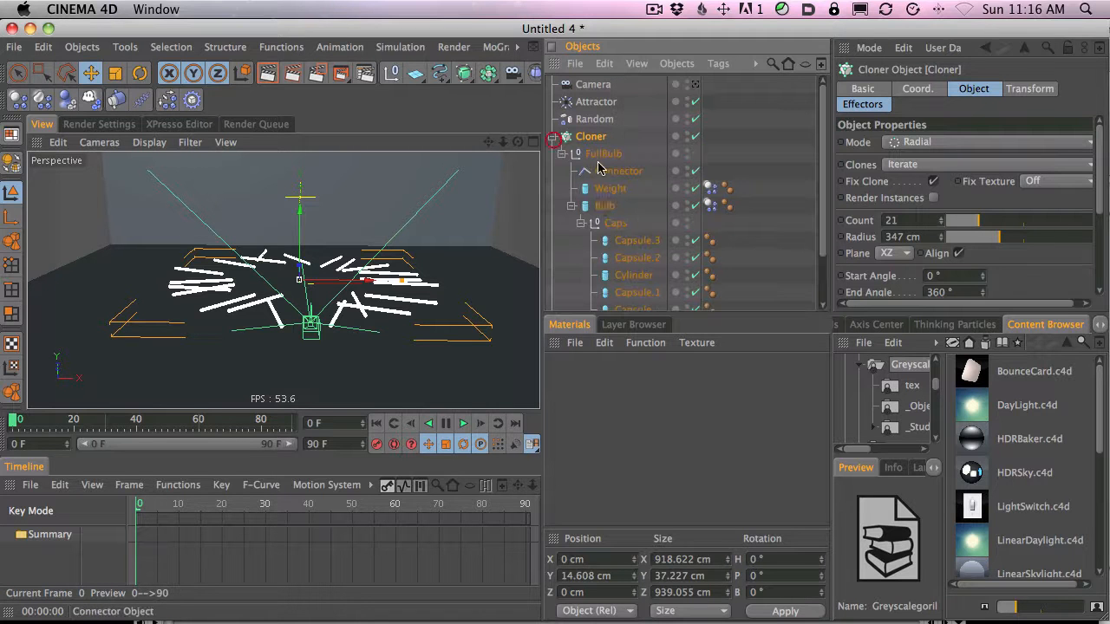
left_click(574, 343)
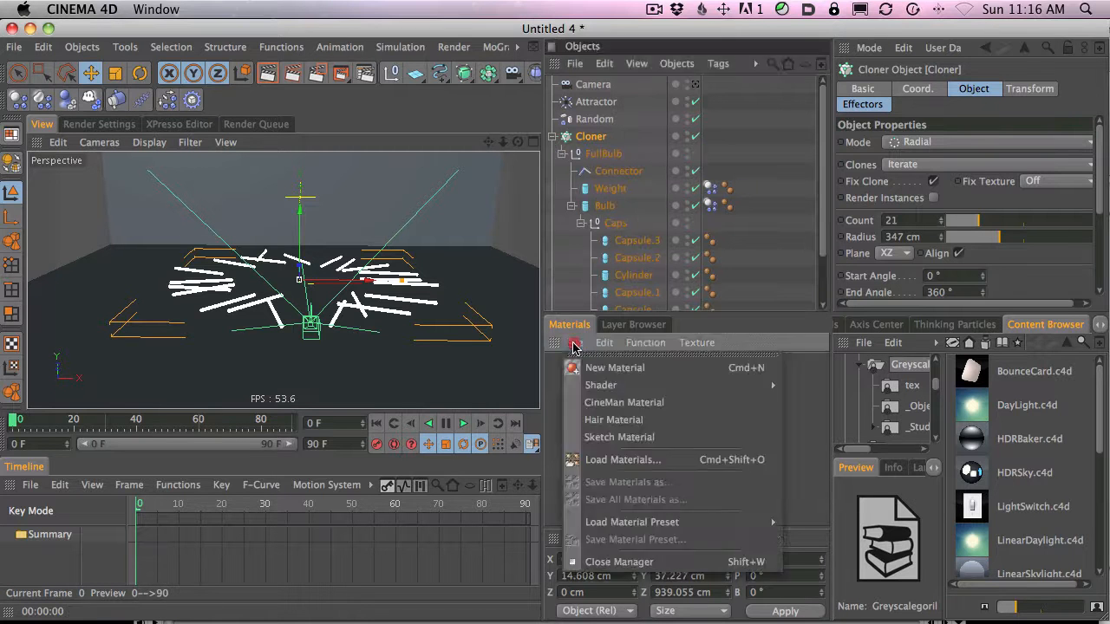
left_click(590, 364)
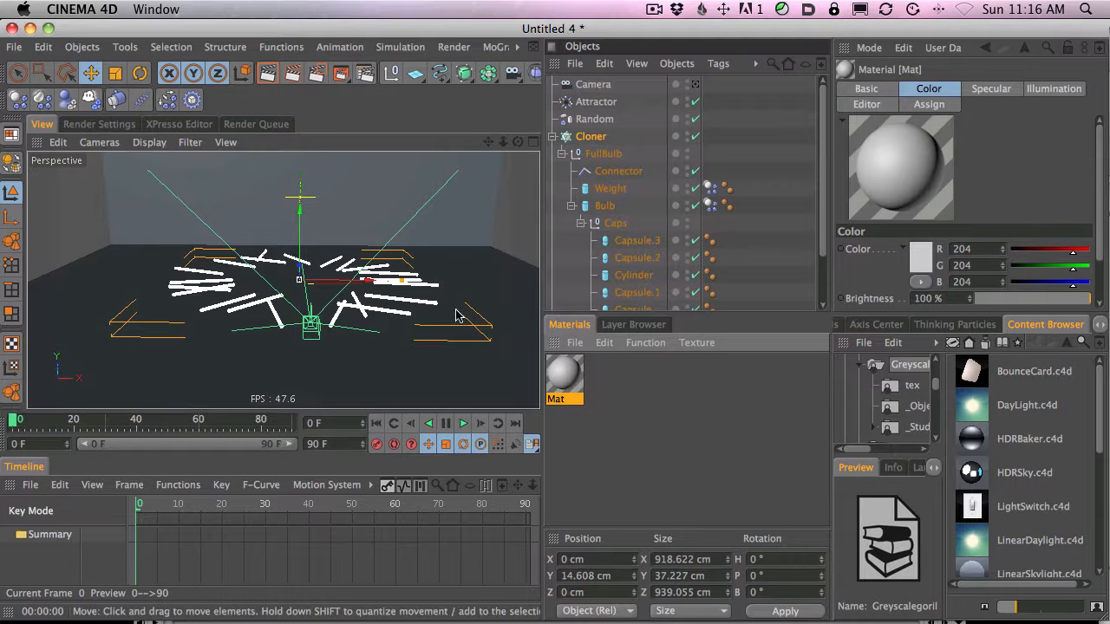
double_click(577, 371)
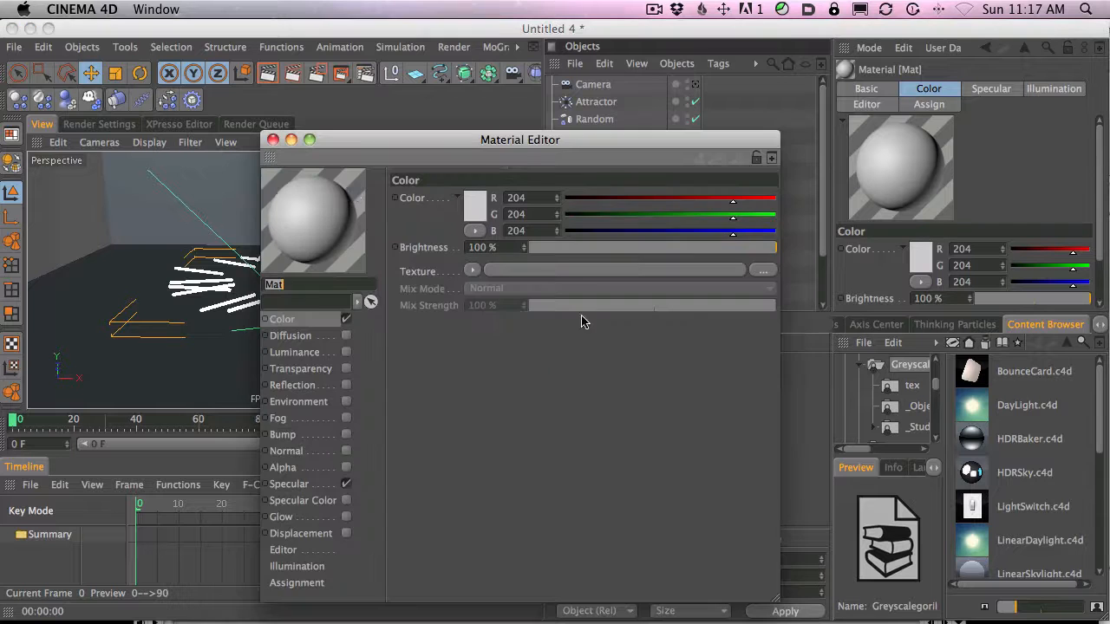
left_click_drag(361, 150, 371, 55)
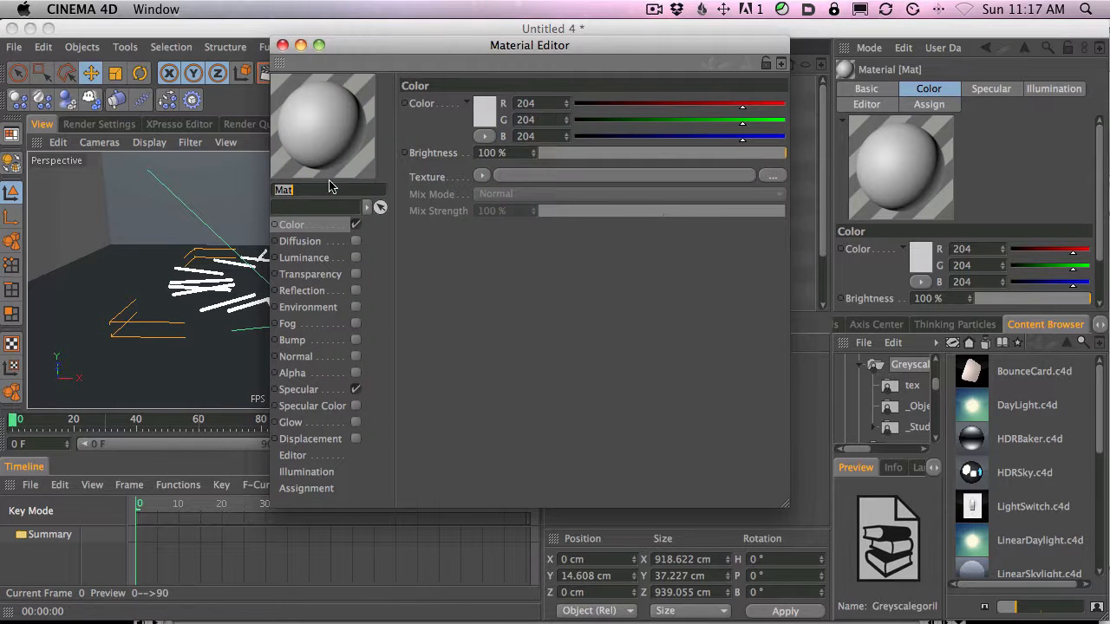
Study the surface of the tubes in the Safari reference video and return to the Material Editor in CINEMA 4D.
key("super+Tab")
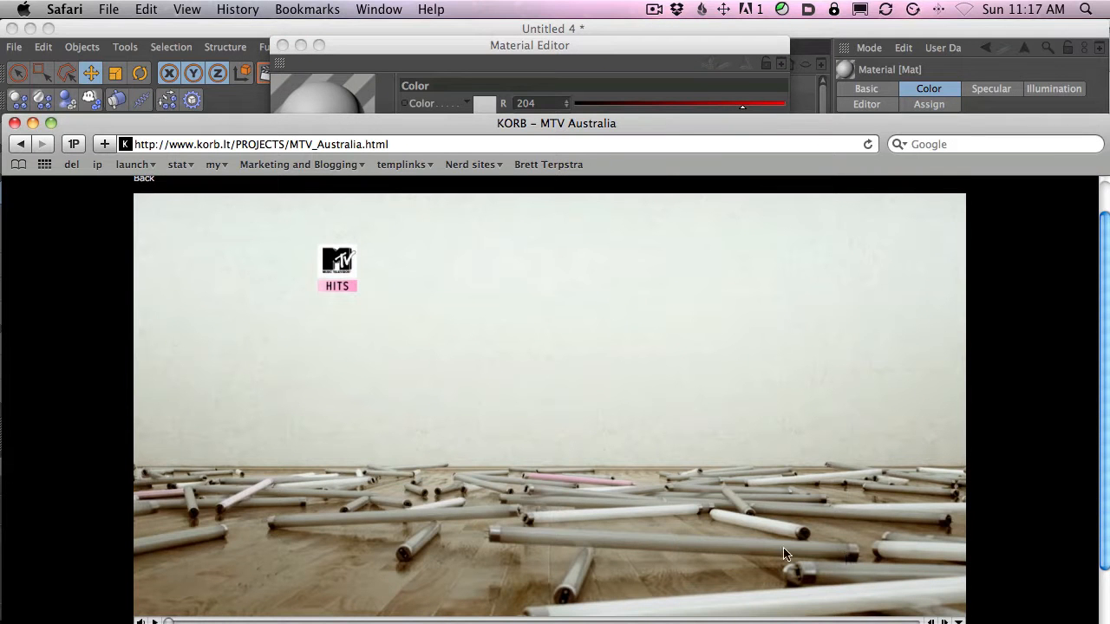
key("super+Tab")
key("super+Tab")
key("super+Tab")
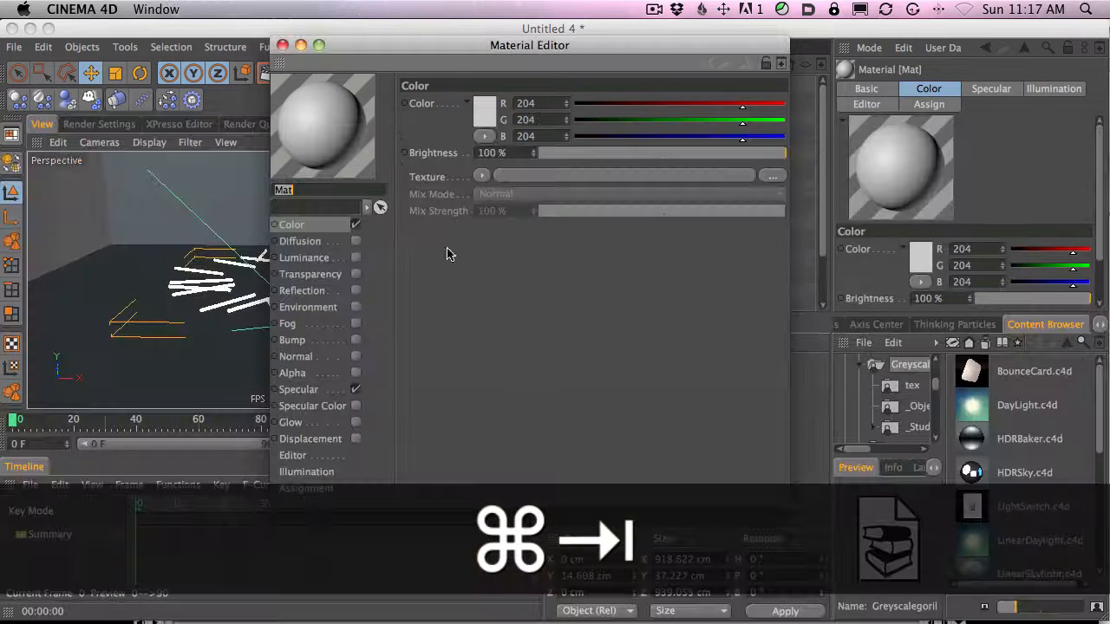
Load a Gradient shader as the material's color texture and set its type to 2D - V.
left_click(483, 176)
left_click(520, 354)
left_click(548, 176)
left_click(512, 252)
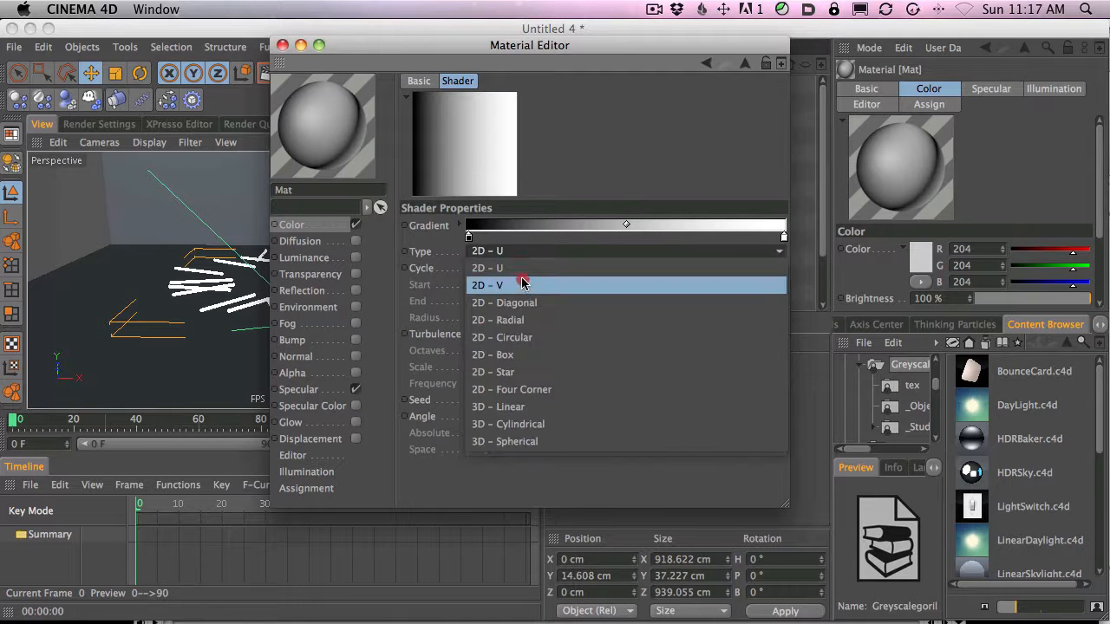
left_click(520, 276)
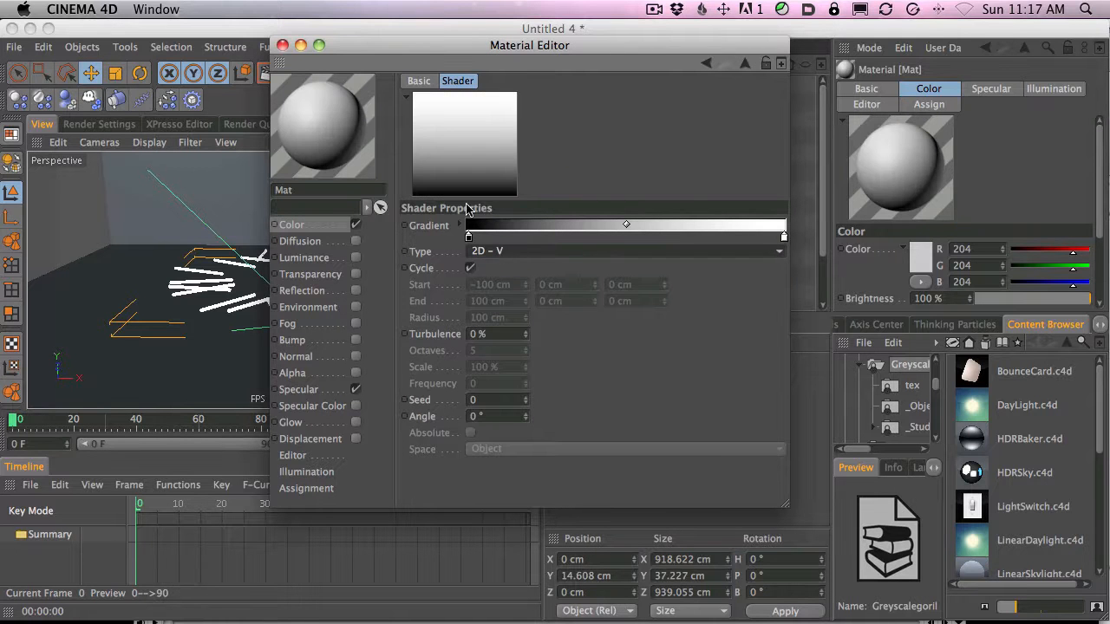
Arrange the gradient's knots as black at both ends with two white knots enclosing a wide white middle.
left_click(471, 234)
mouse_move(784, 236)
left_mouse_down()
mouse_move(518, 247)
mouse_move(791, 241)
left_mouse_up()
left_click(469, 238, "ctrl")
left_click(470, 239)
left_click_drag(525, 238, 712, 235, "super")
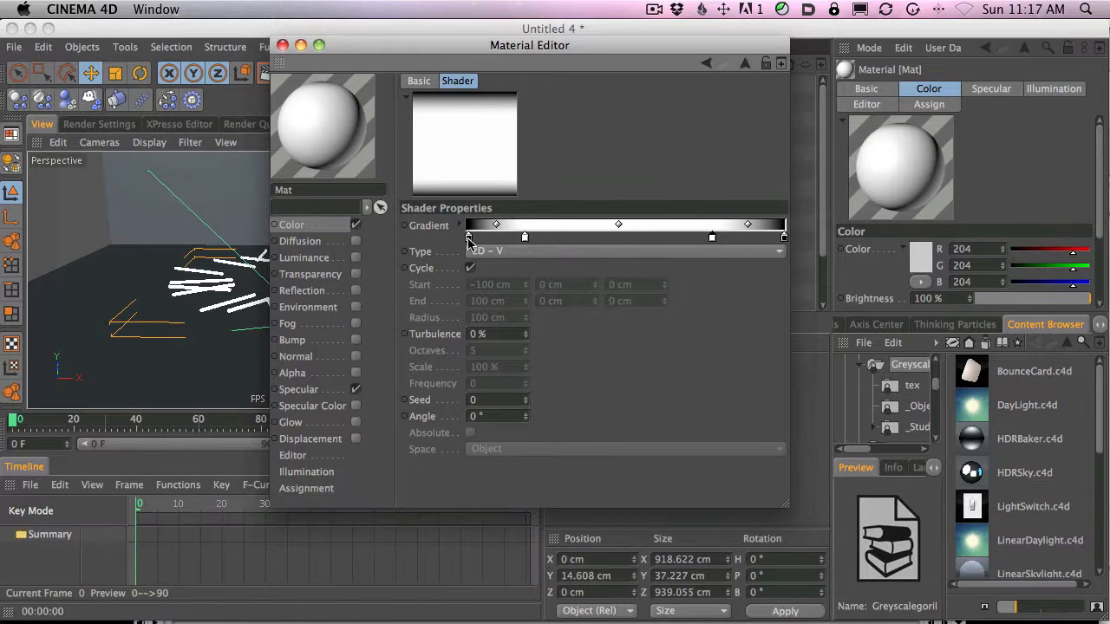
Lighten the gradient's two black end knots to dark grey, the last one to RGB 74, and shift the first white knot slightly inward.
double_click(469, 238)
left_click_drag(386, 254, 352, 259)
left_click(514, 307)
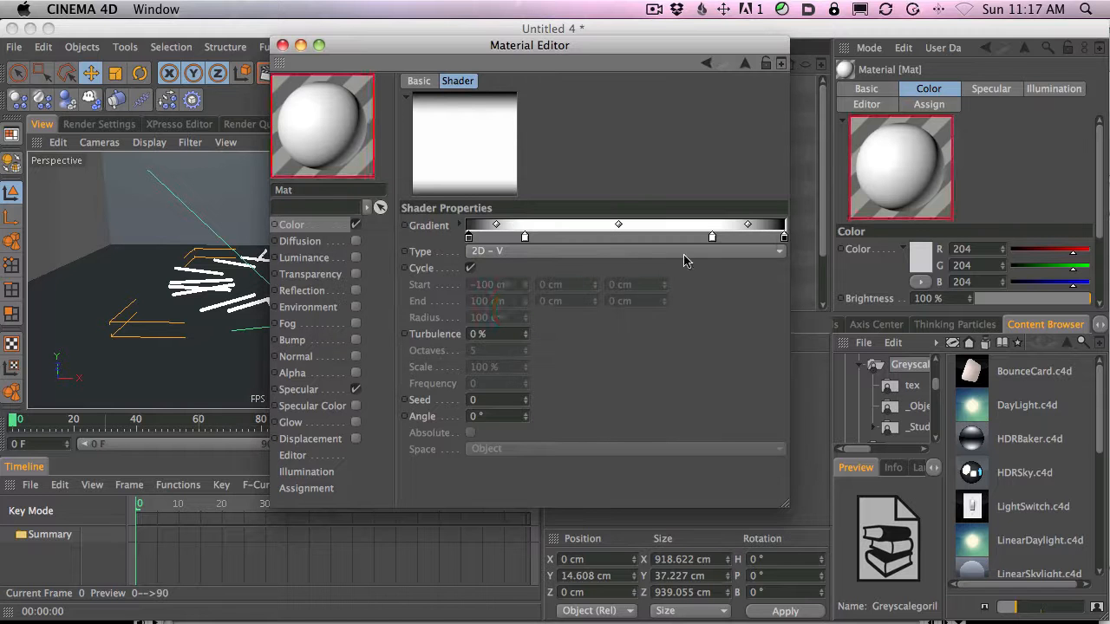
double_click(784, 238)
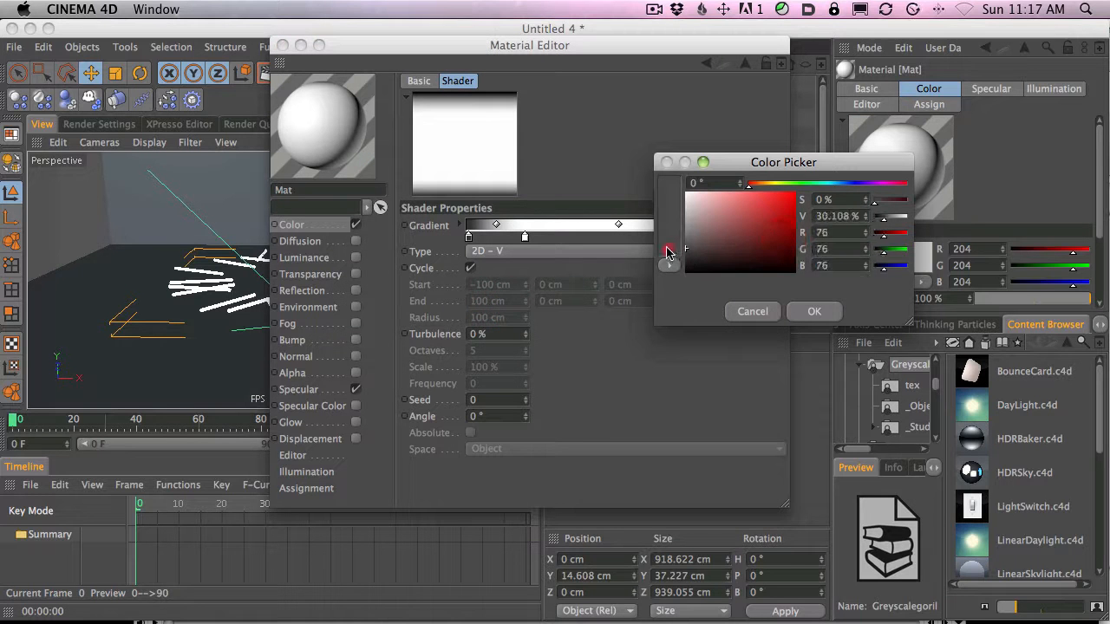
left_click(669, 263)
left_click(721, 217)
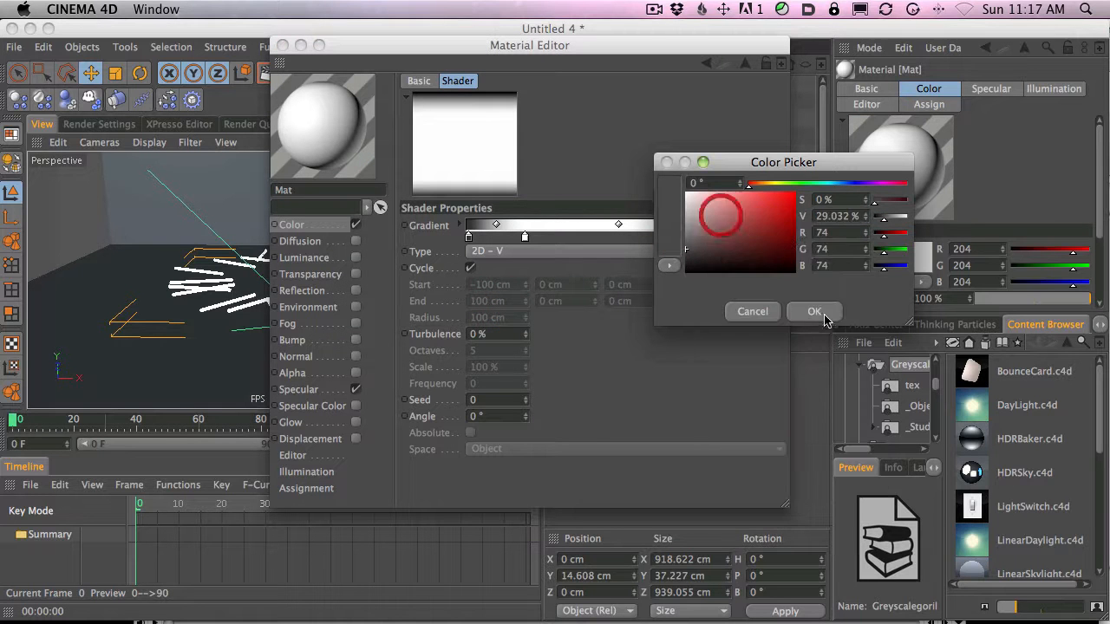
left_click(819, 311)
left_click_drag(527, 242, 531, 240)
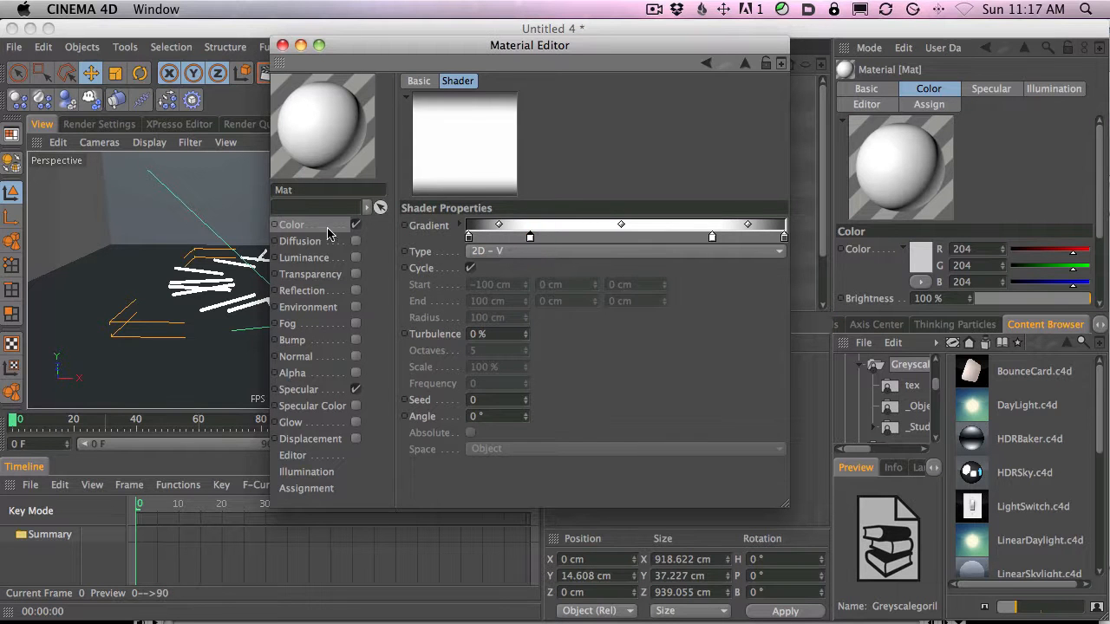
Return to the material's Color channel and assign the material to the Bulb object.
left_click(328, 226)
left_click_drag(358, 47, 546, 306)
left_click_drag(502, 380, 623, 211)
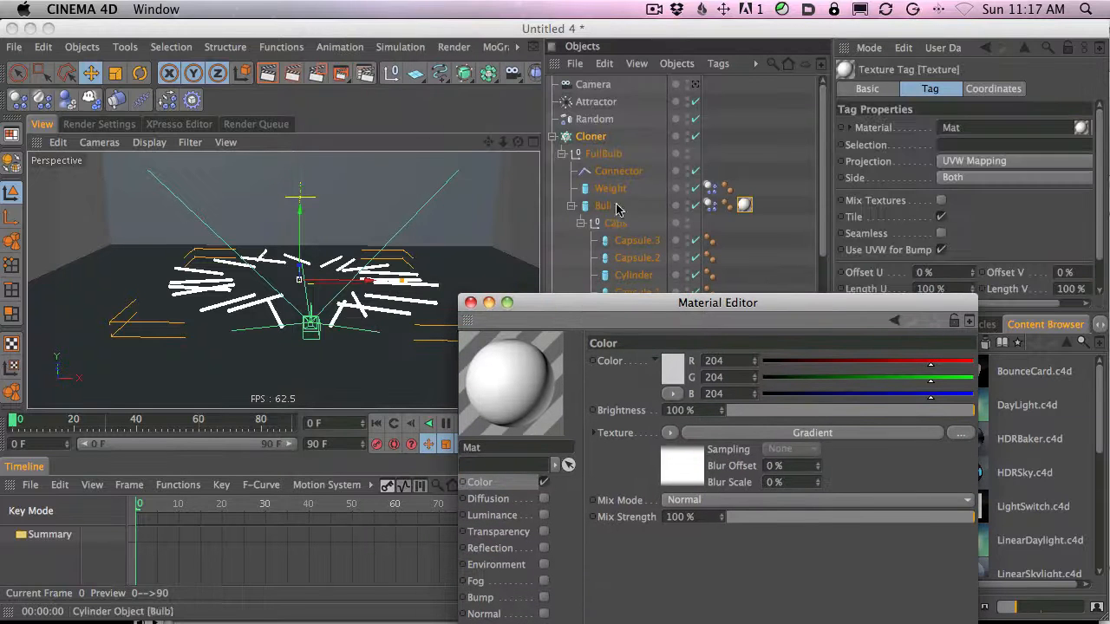
Render the view and a close-up of the tubes to check the gradient on them.
left_click(269, 78)
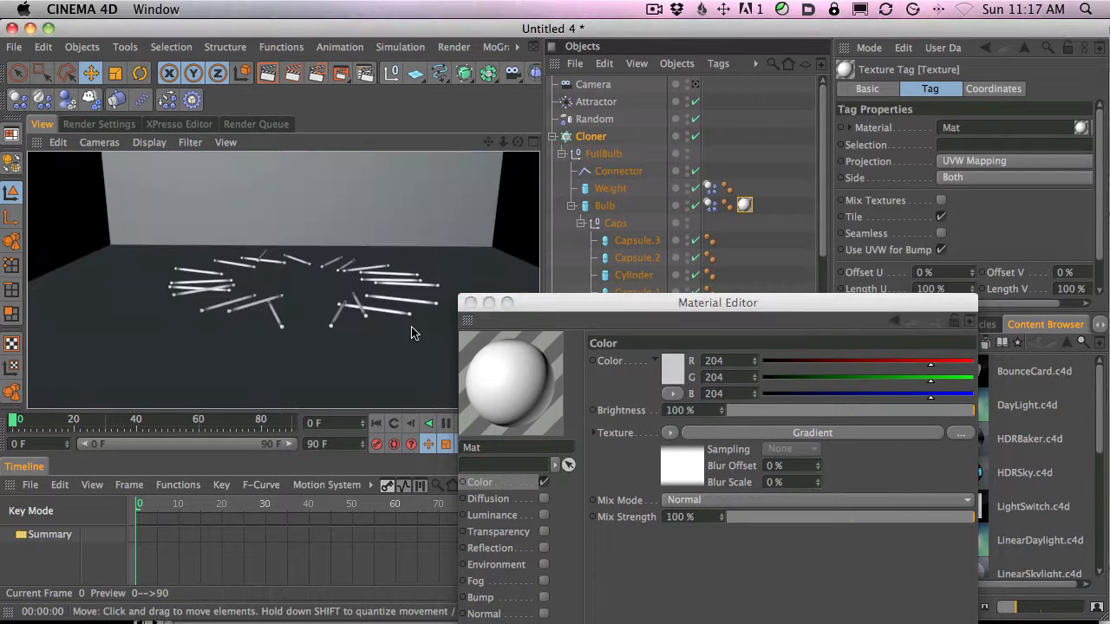
key("2")
left_click_drag(318, 327, 364, 234)
key("1")
left_click(268, 76)
key("2")
mouse_move(298, 247)
left_mouse_down()
mouse_move(228, 248)
mouse_move(126, 278)
left_mouse_up()
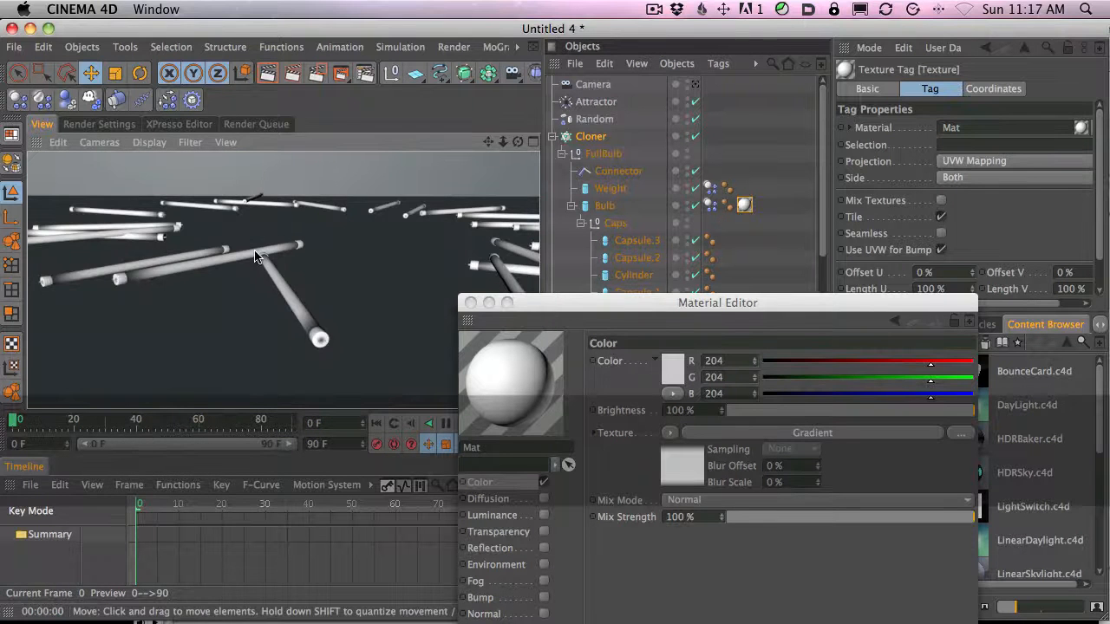
Enable the material's Reflection channel and load a Fresnel shader as its texture.
left_click_drag(566, 302, 536, 72)
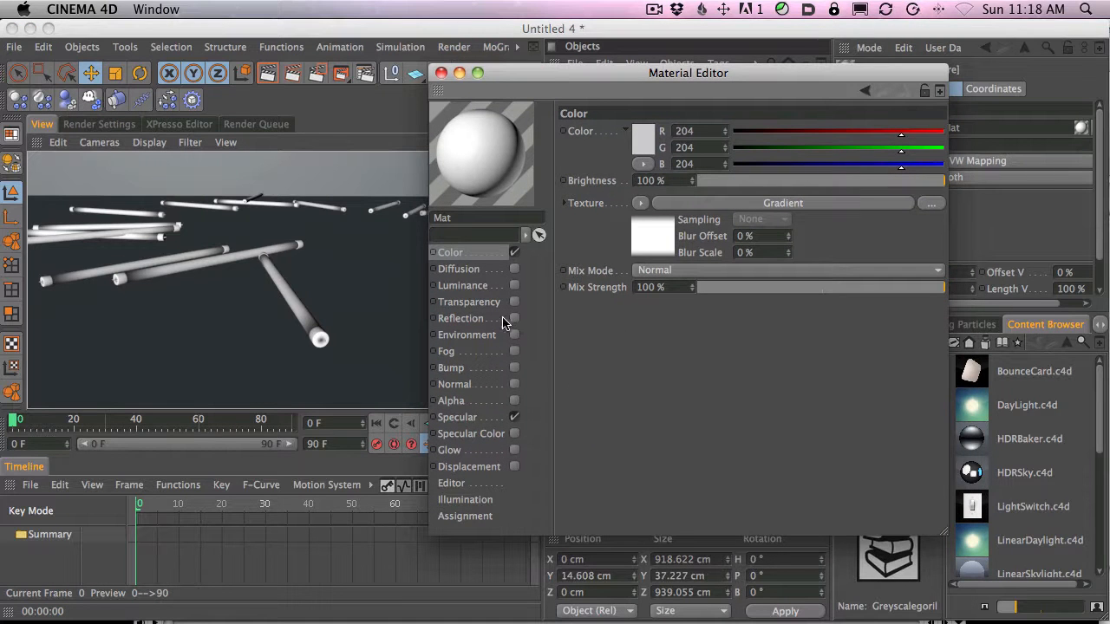
left_click(515, 319)
left_click(640, 220)
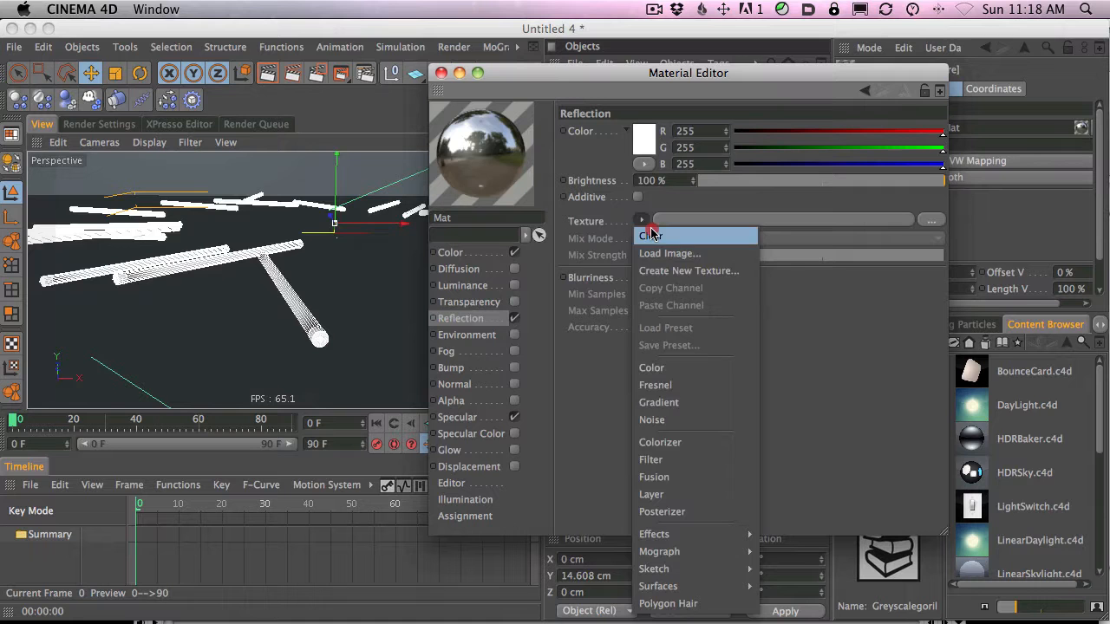
left_click(692, 387)
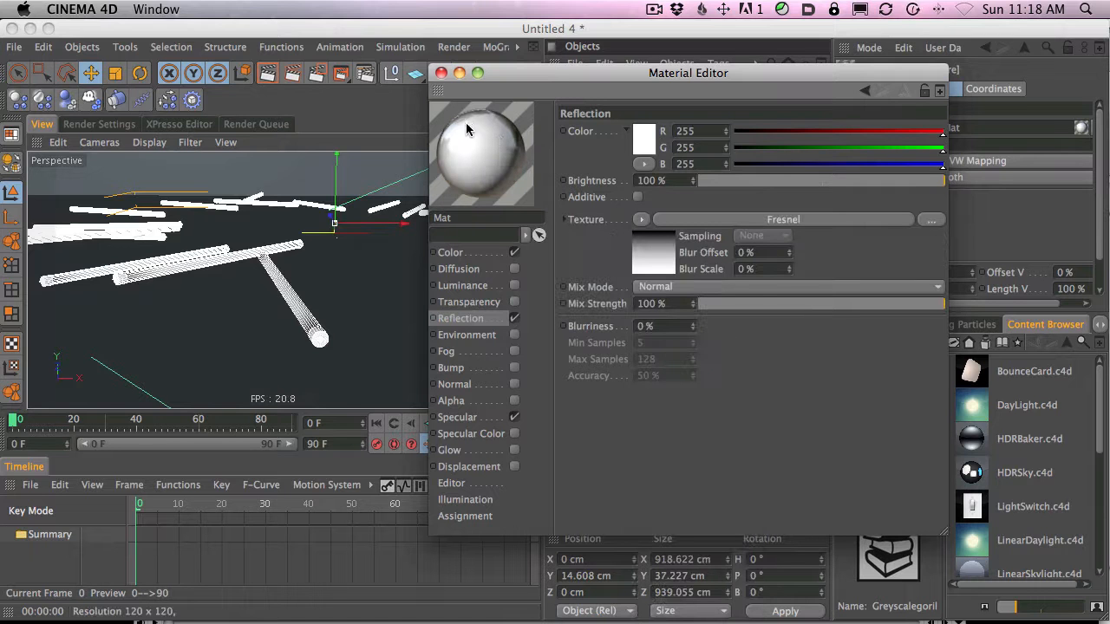
Close and reopen the material's editor and render the view to inspect the reflective tubes.
left_click_drag(545, 72, 619, 218)
left_click(512, 224)
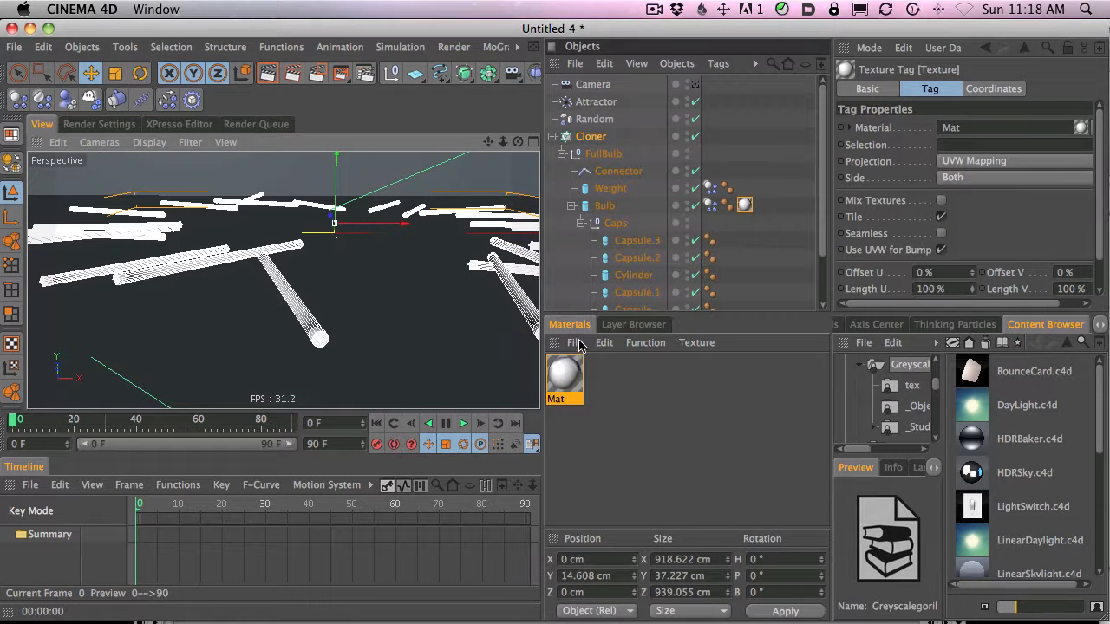
left_click(577, 343)
left_click(559, 380)
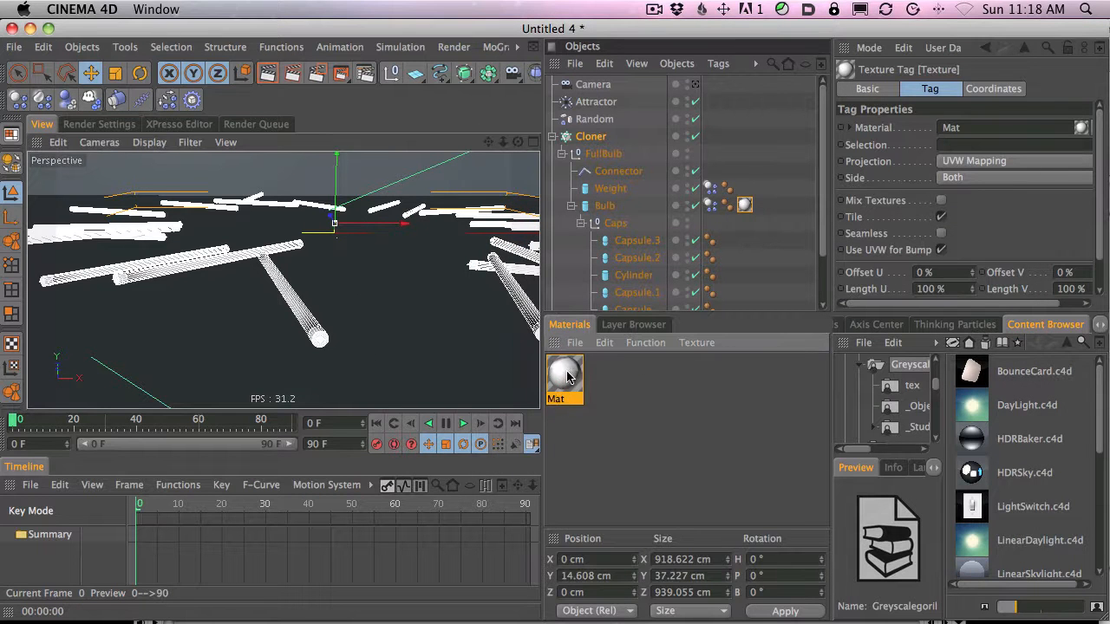
double_click(567, 374)
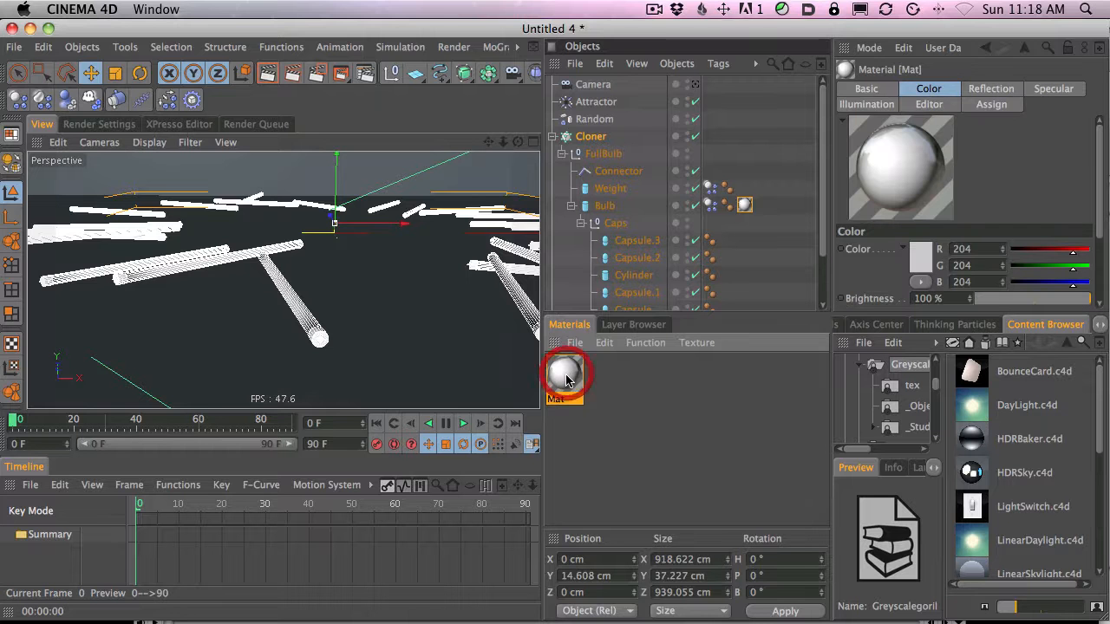
mouse_move(378, 120)
left_mouse_down()
mouse_move(403, 113)
mouse_move(391, 108)
mouse_move(667, 142)
mouse_move(825, 179)
mouse_move(463, 55)
left_mouse_up()
left_click(351, 279)
left_click(268, 73)
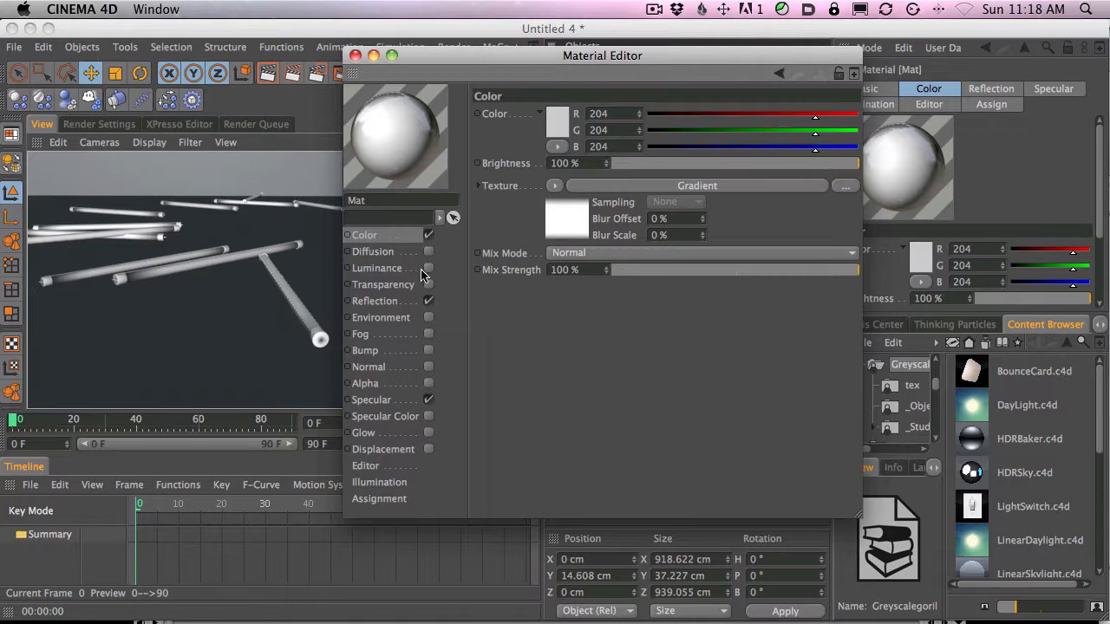
Enable the Luminance channel and paste the gradient texture copied from the Color channel into it.
left_click(556, 187)
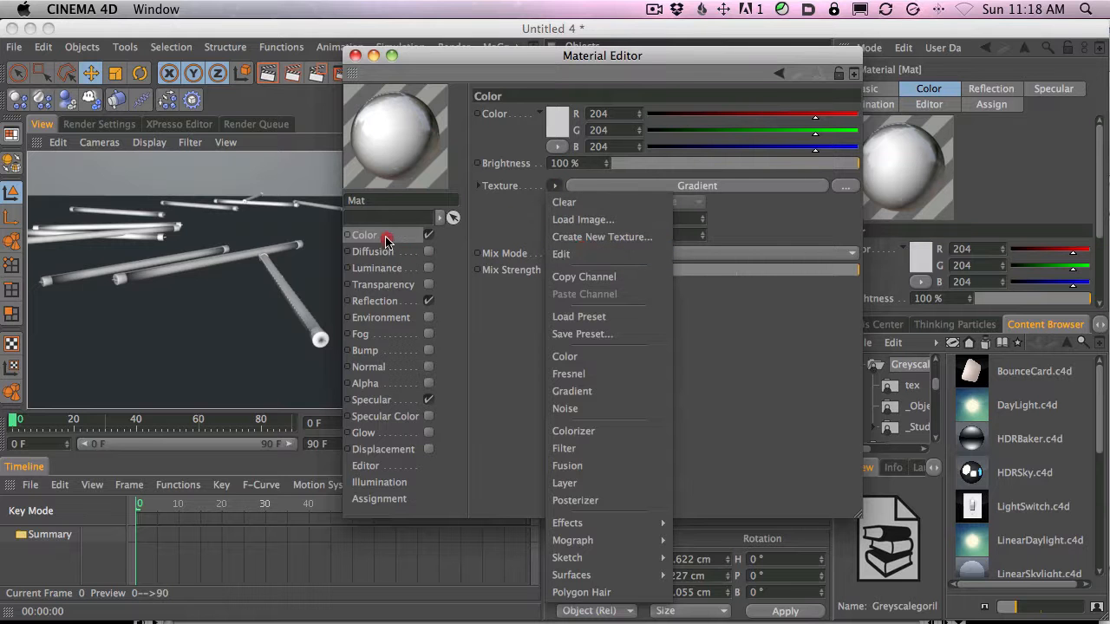
left_click(584, 277)
left_click(384, 284)
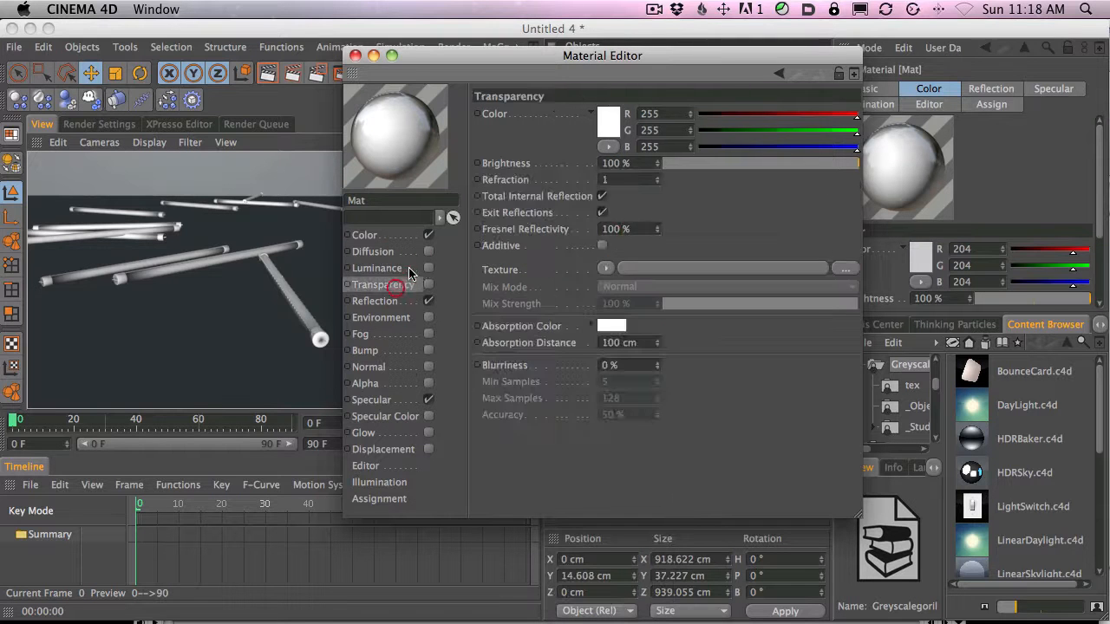
left_click(390, 268)
left_click(429, 268)
left_click(555, 186)
left_click(594, 272)
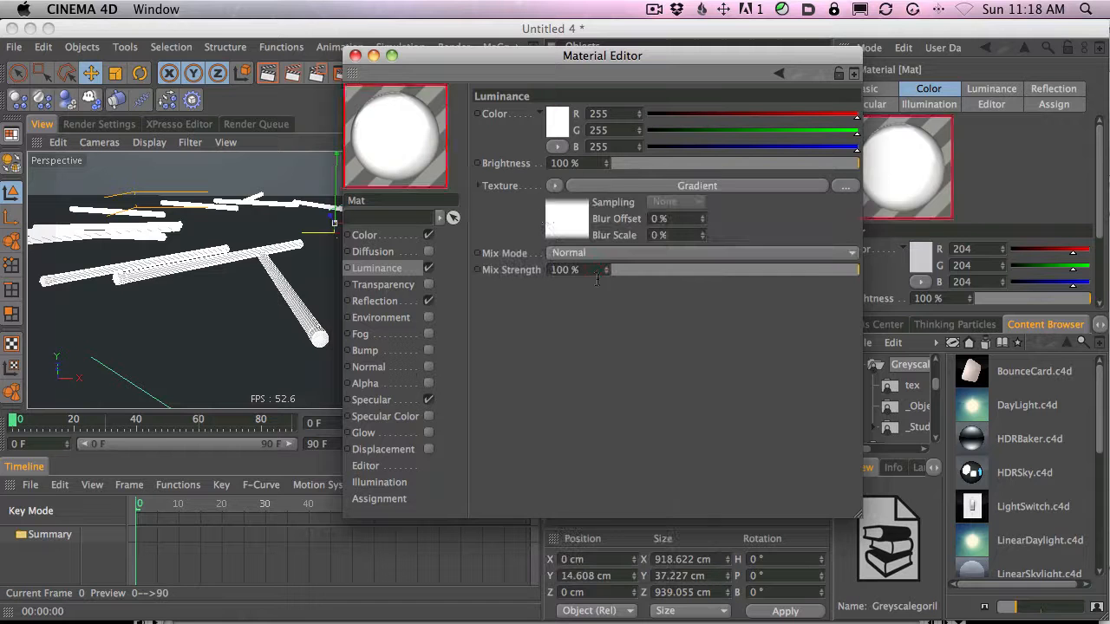
Lighten both end knots of the Luminance gradient, setting the last one to RGB 161, and close the Material Editor.
left_click_drag(431, 68, 637, 130)
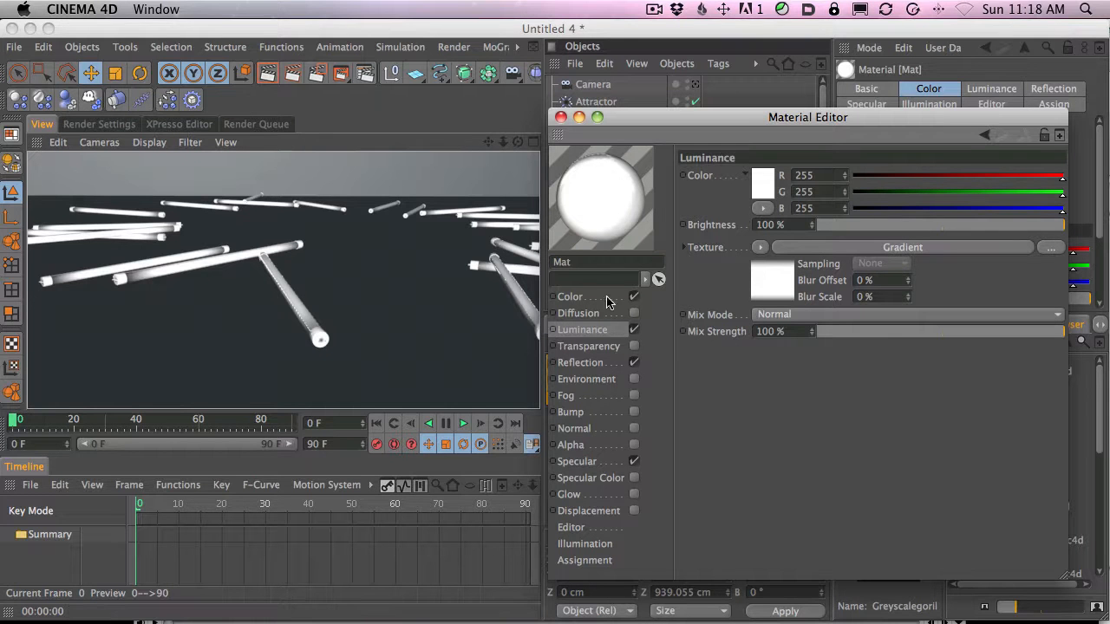
left_click_drag(824, 123, 574, 93)
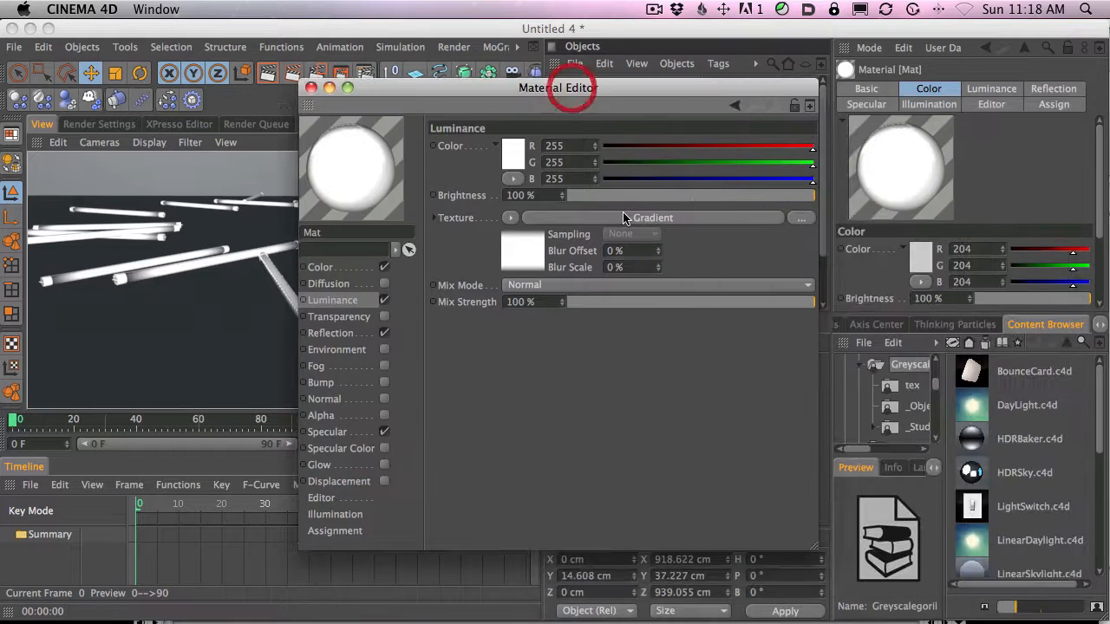
left_click(630, 217)
double_click(499, 282)
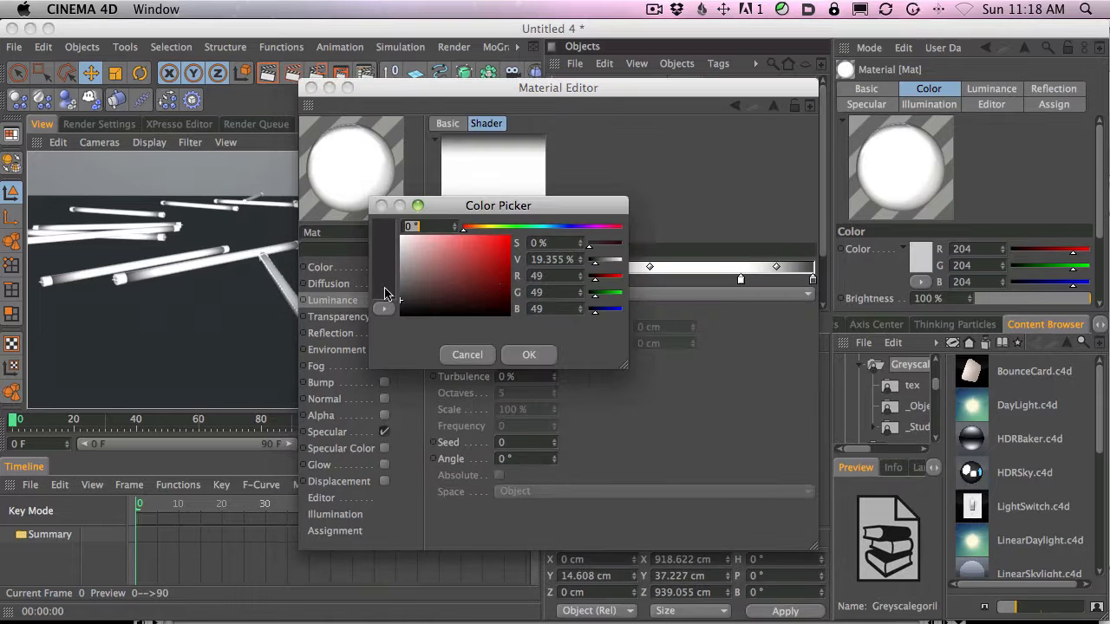
left_click_drag(374, 295, 384, 276)
left_click(529, 355)
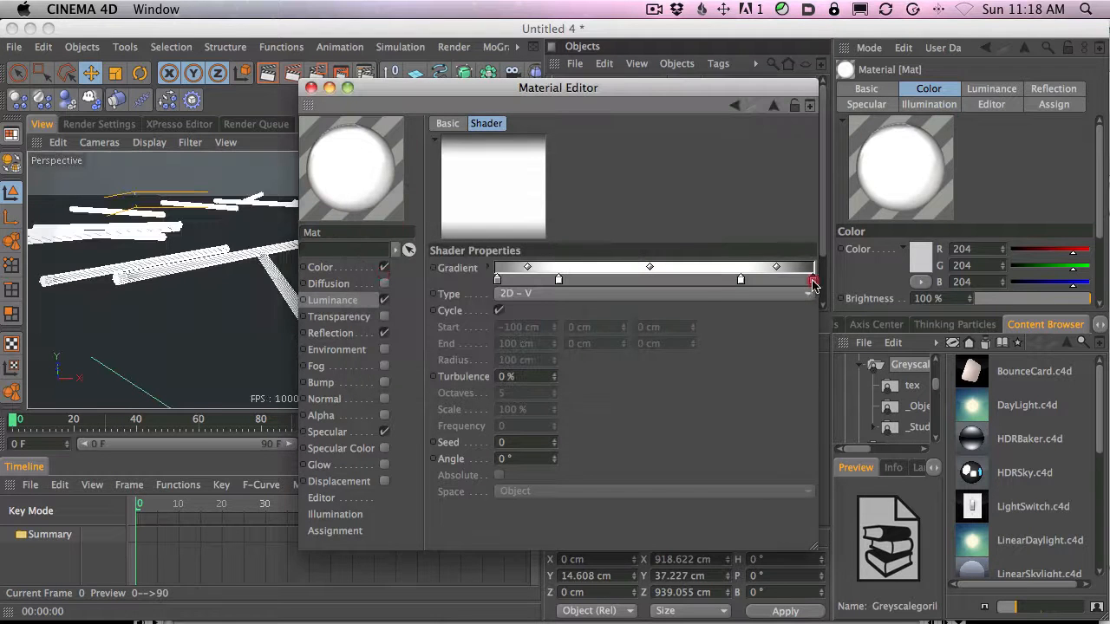
double_click(811, 280)
left_click_drag(716, 254, 704, 264)
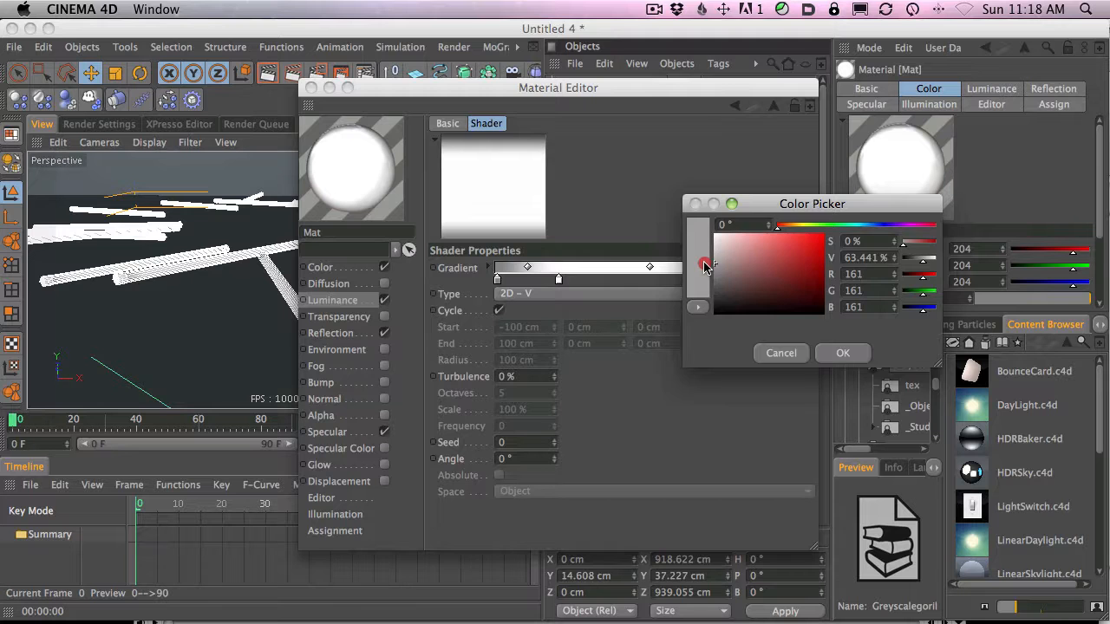
left_click(842, 353)
left_click(310, 87)
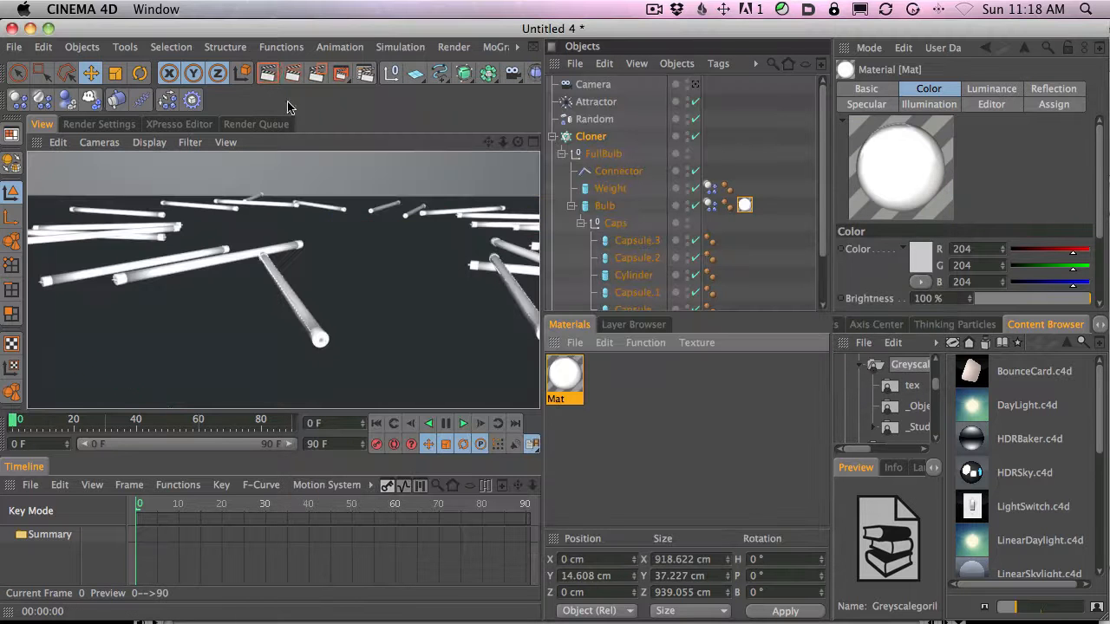
Disable the tube material's Luminance channel, close the Material Editor and render the view again.
double_click(577, 389)
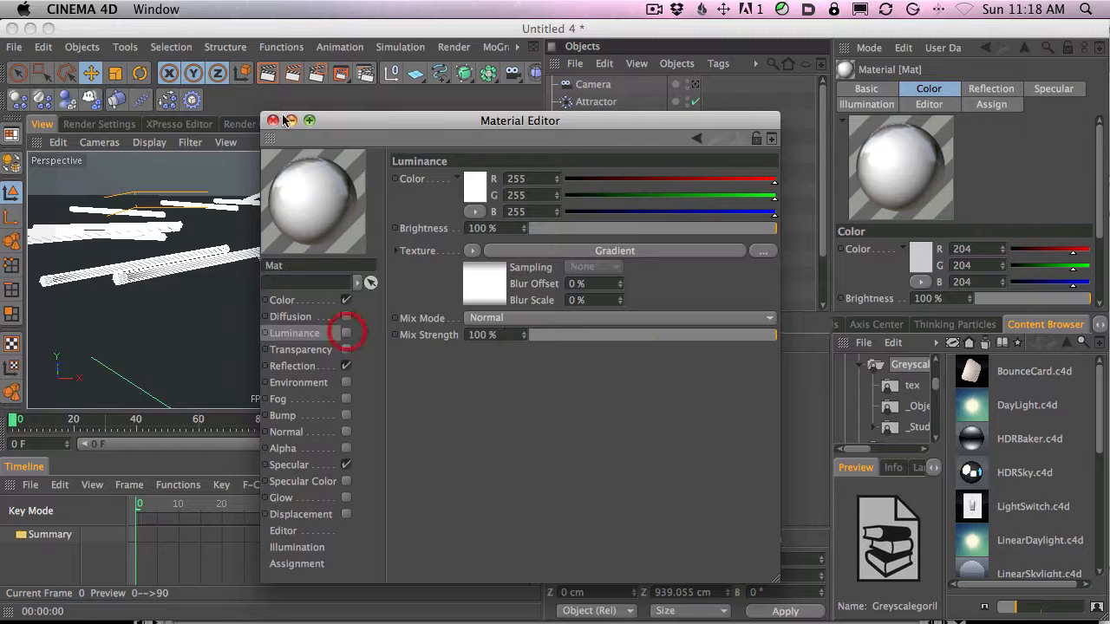
mouse_move(336, 122)
left_mouse_down()
mouse_move(327, 101)
mouse_move(297, 107)
left_mouse_up()
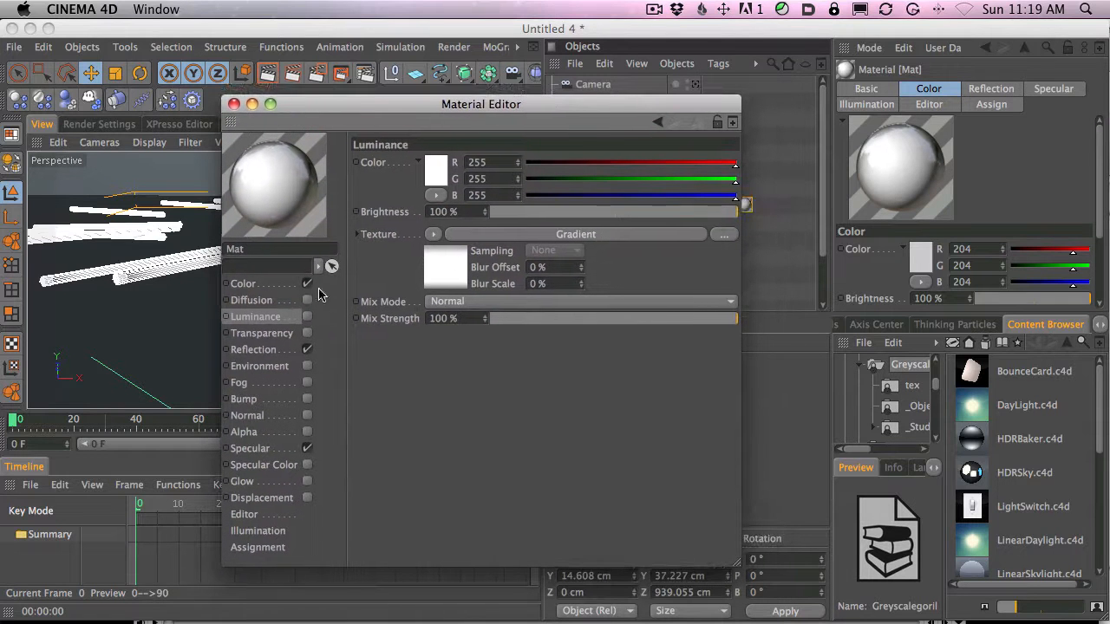
left_click(233, 103)
left_click(268, 75)
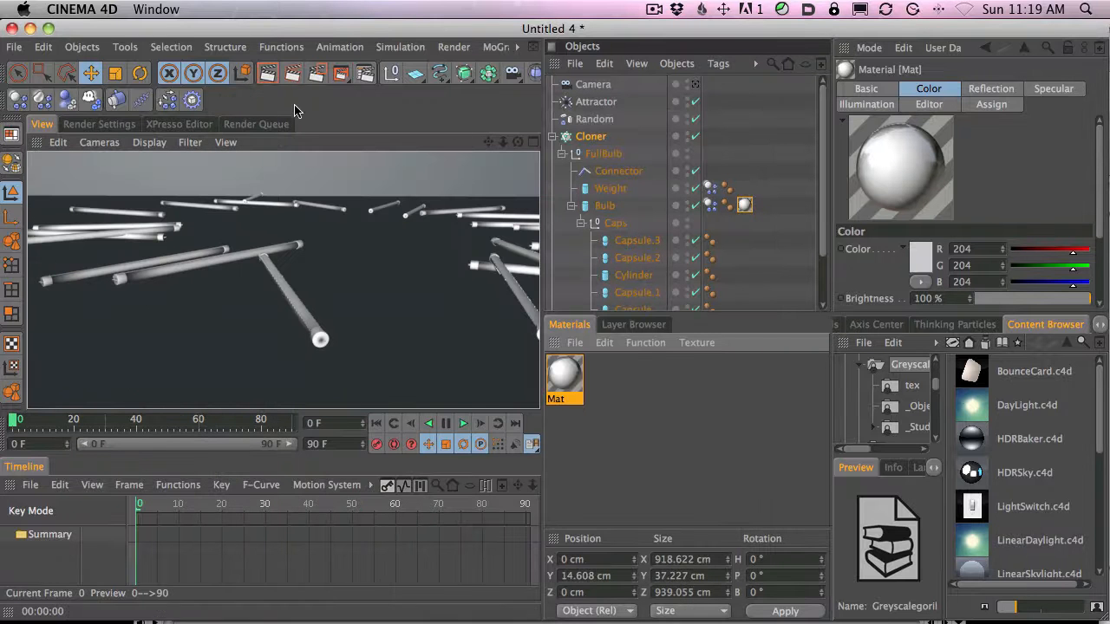
Create a second new material and open it in the Material Editor.
left_click(392, 260)
left_click_drag(392, 260, 359, 270, "alt")
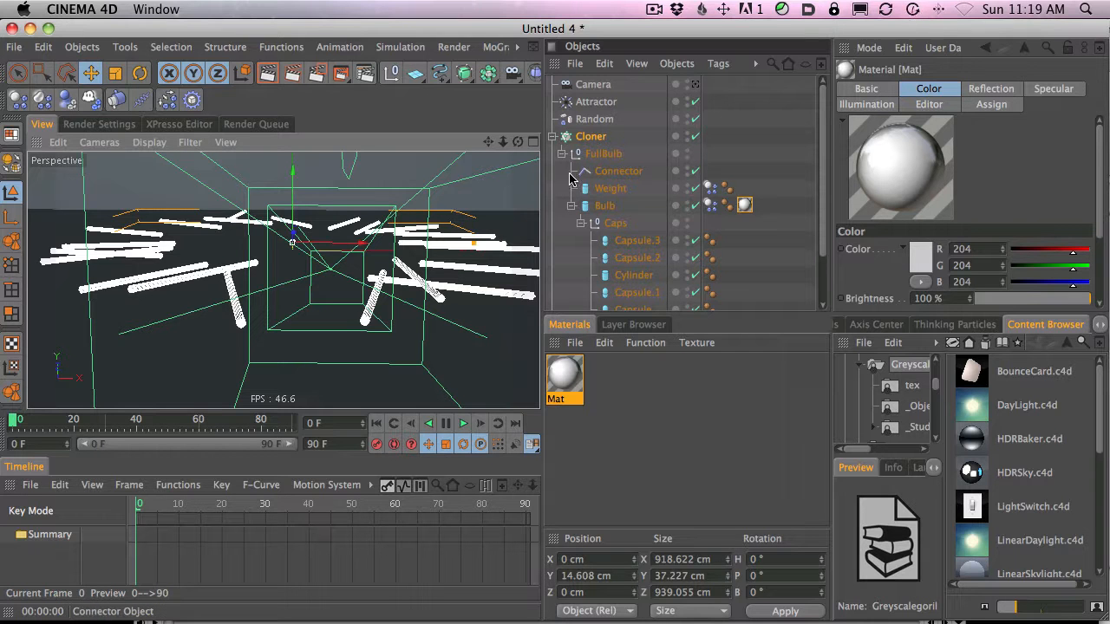
left_click_drag(496, 23, 498, 23)
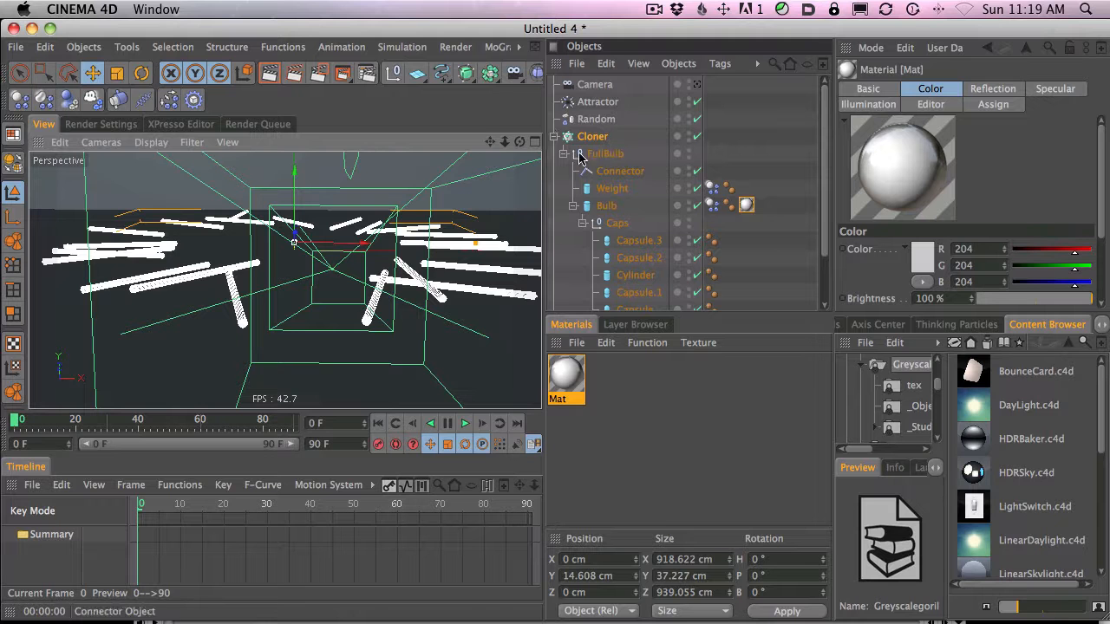
left_click(578, 342)
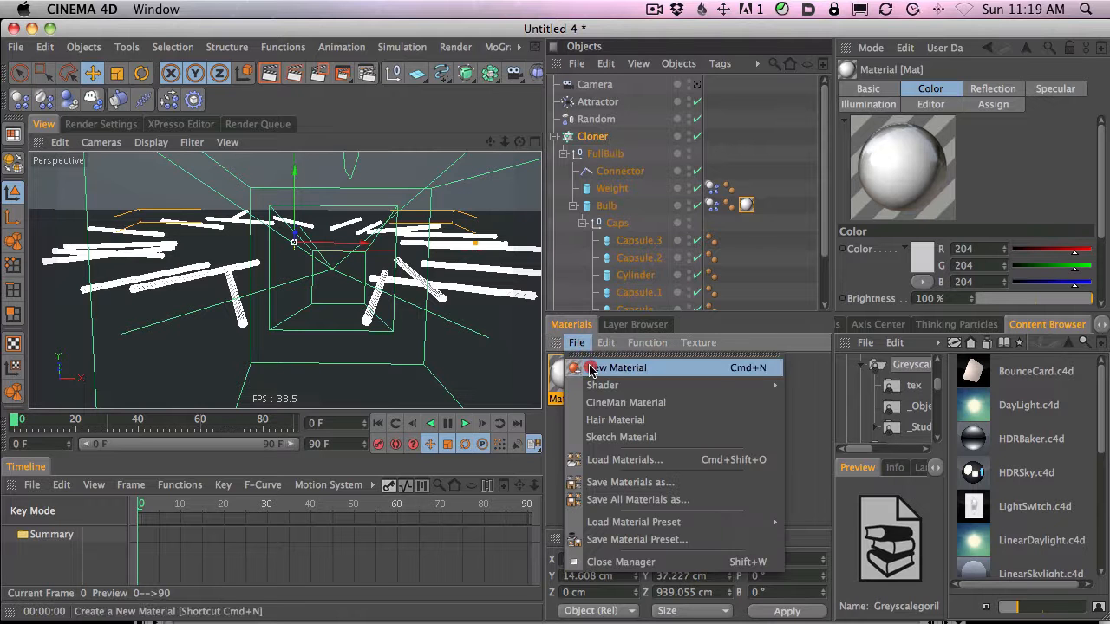
left_click(590, 368)
double_click(573, 362)
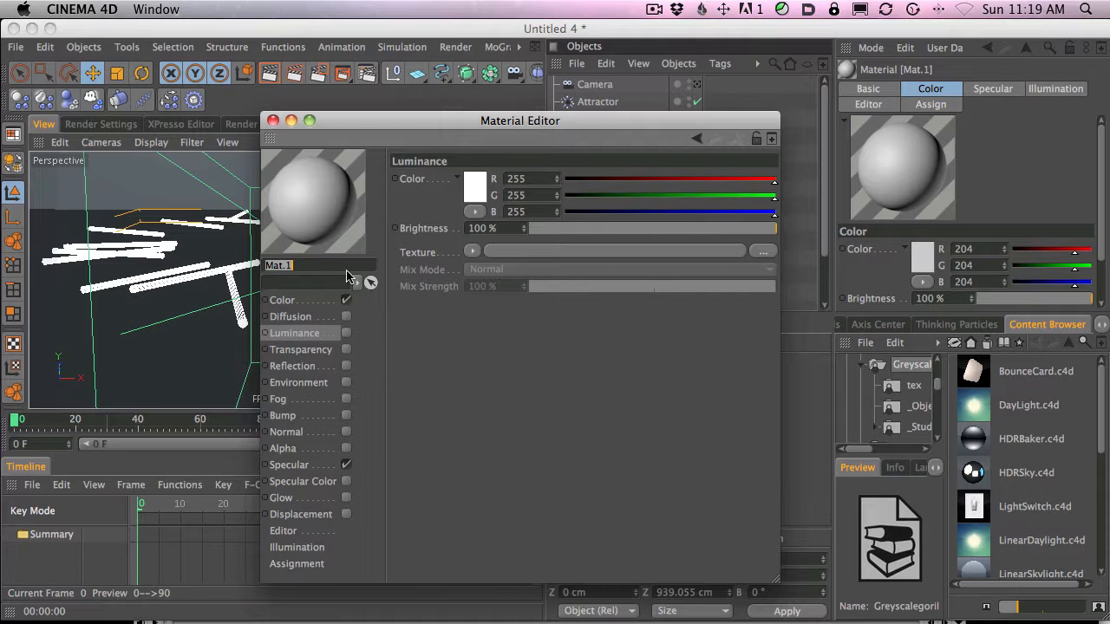
Disable the new material's Color channel and enable Reflection with a Fresnel texture at 28% mix strength.
left_click(348, 300)
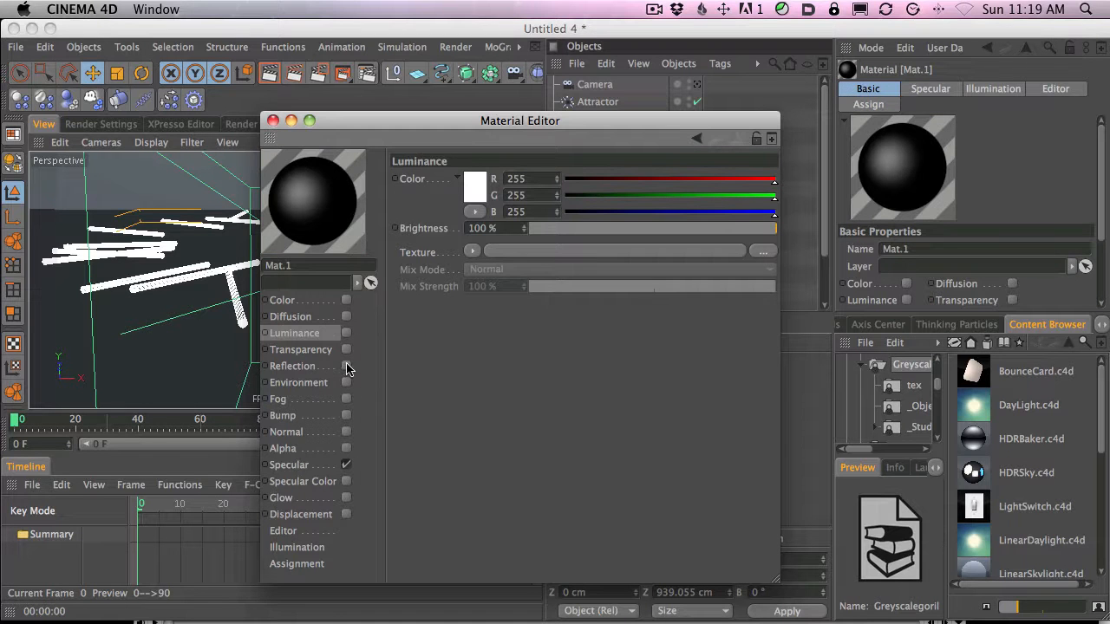
left_click(346, 367)
left_click(474, 268)
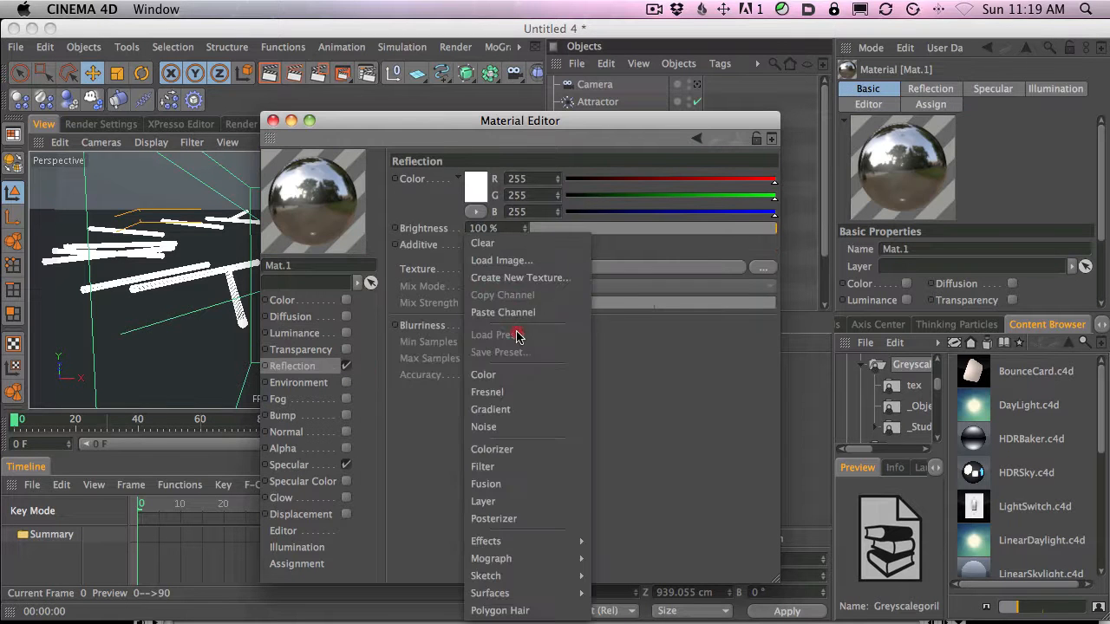
left_click(521, 392)
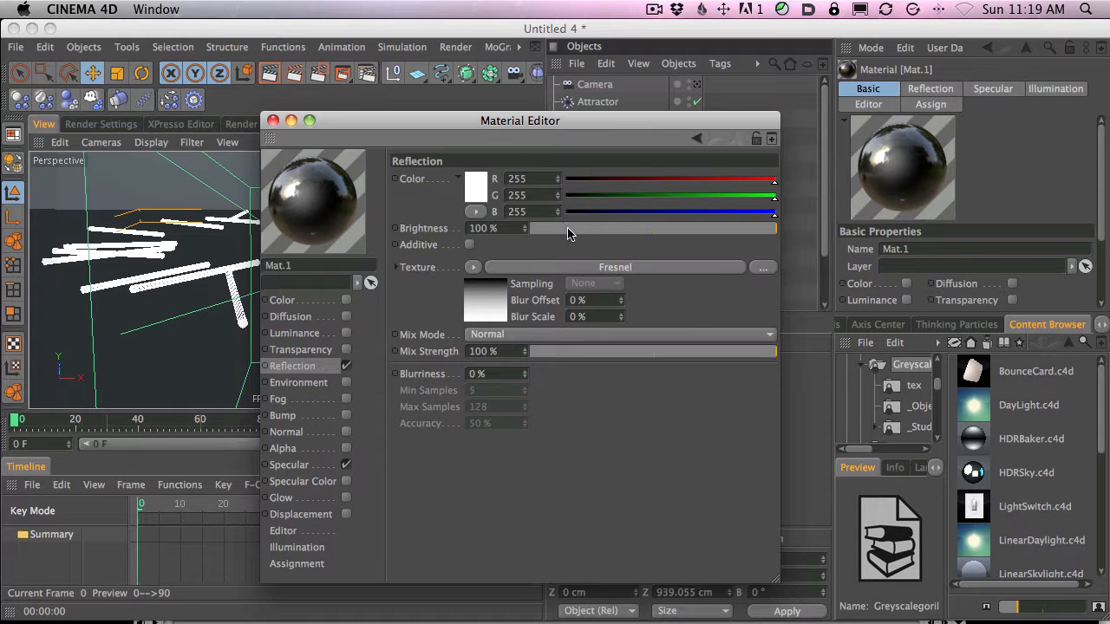
left_click(594, 351)
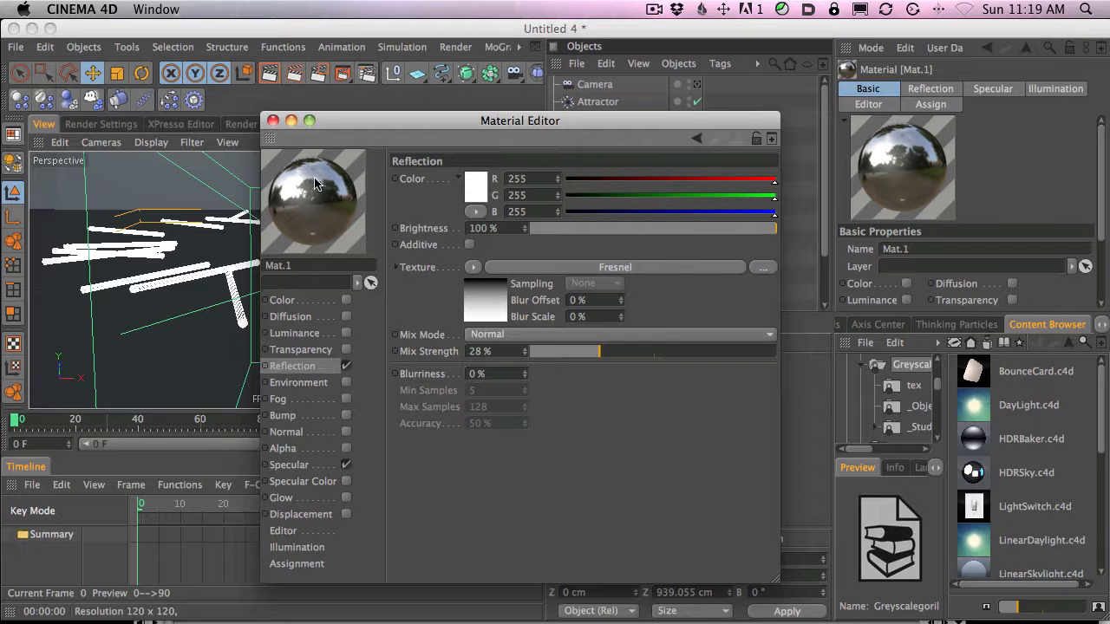
left_click_drag(414, 149, 403, 155)
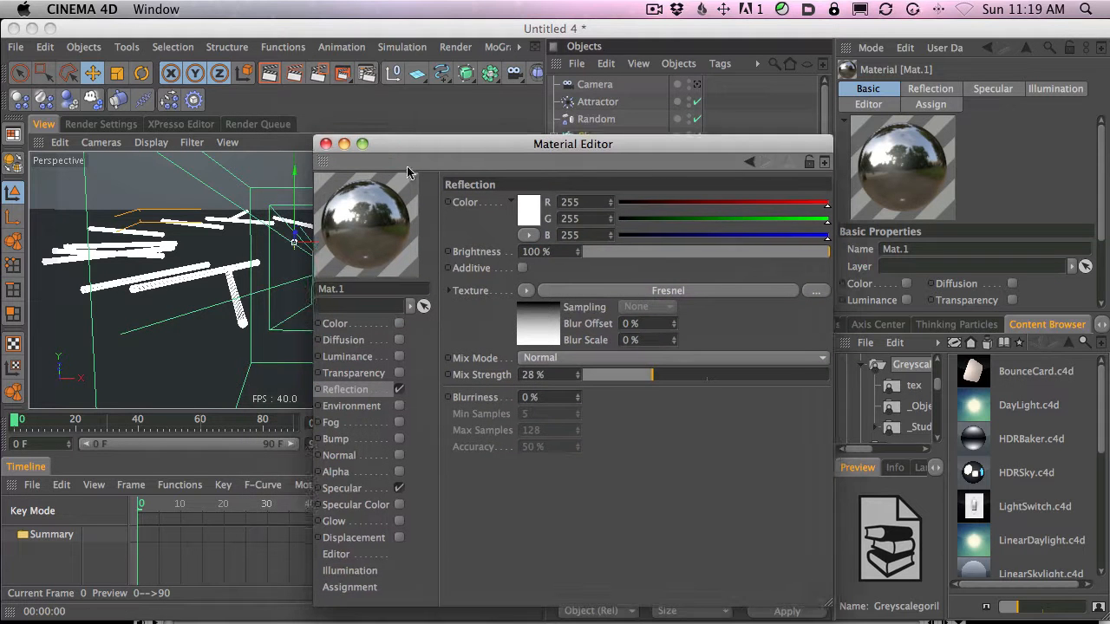
Close the Material Editor and apply the reflective Mat.1 material to each of the six capsules and cylinders in the Caps group.
left_click(325, 143)
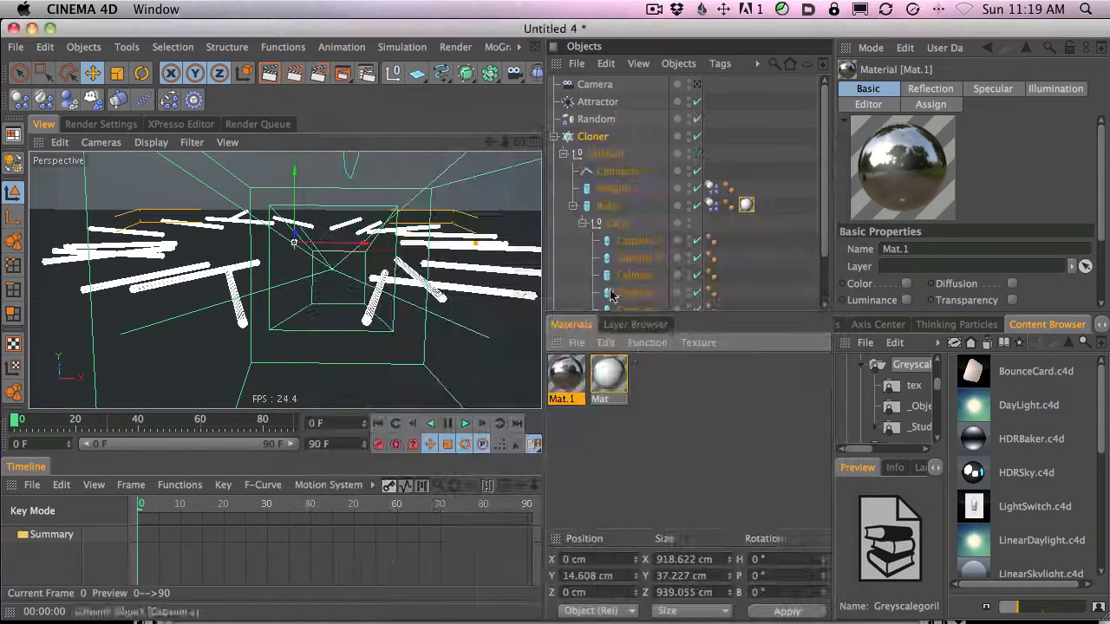
left_click_drag(824, 193, 821, 258)
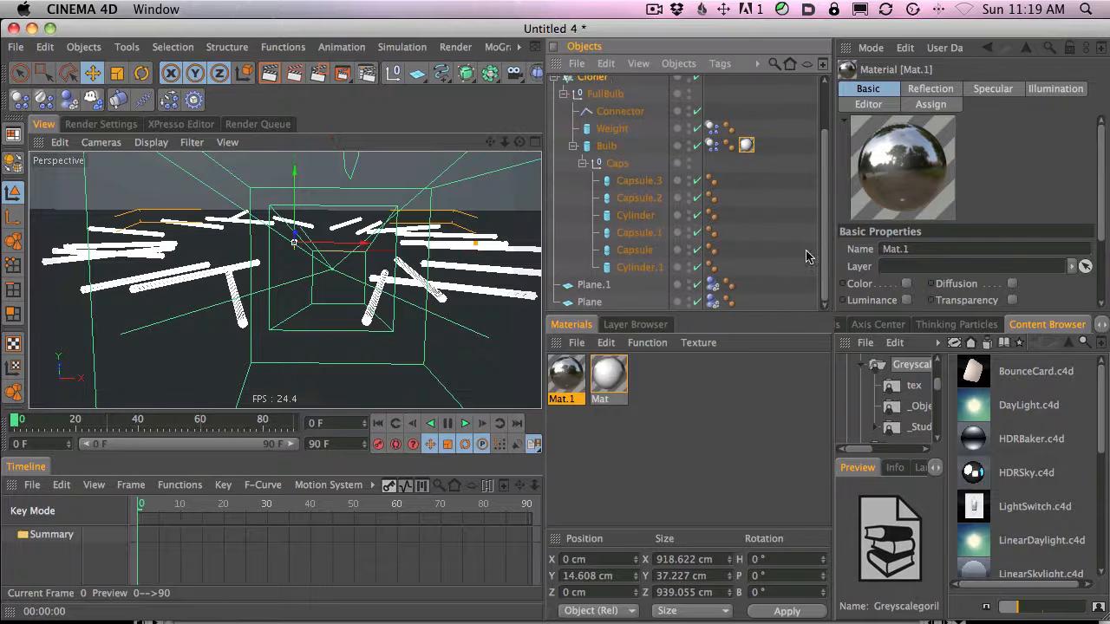
left_click_drag(578, 374, 652, 176)
left_click_drag(615, 140, 650, 197)
left_click_drag(566, 374, 646, 215)
left_click_drag(607, 360, 627, 288)
left_click_drag(637, 233, 638, 234)
left_click_drag(570, 375, 642, 260)
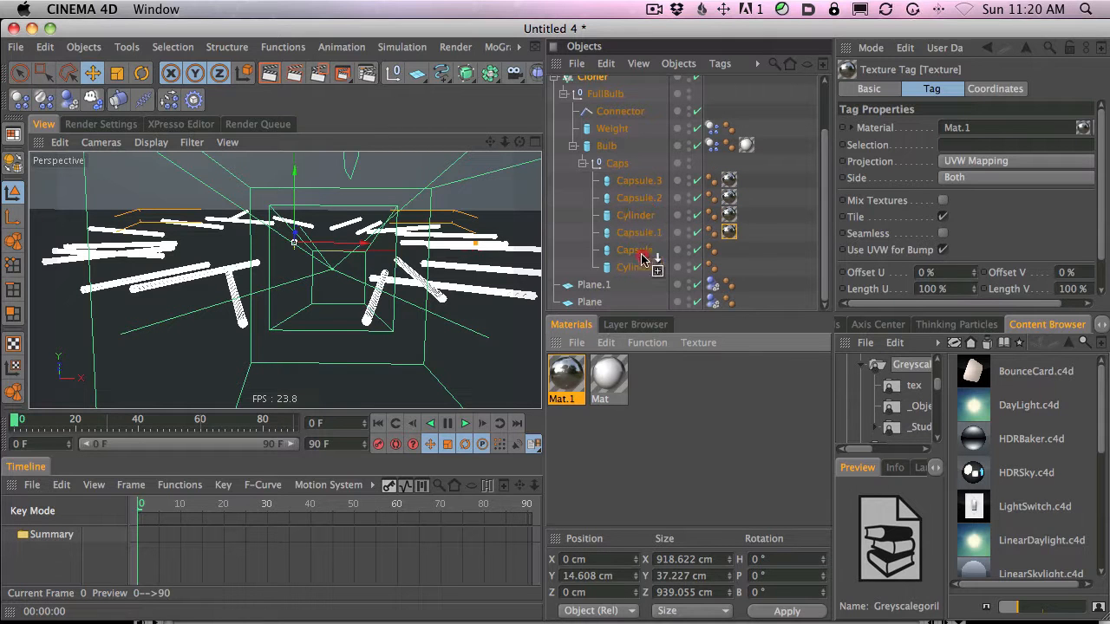
left_click_drag(571, 375, 660, 267)
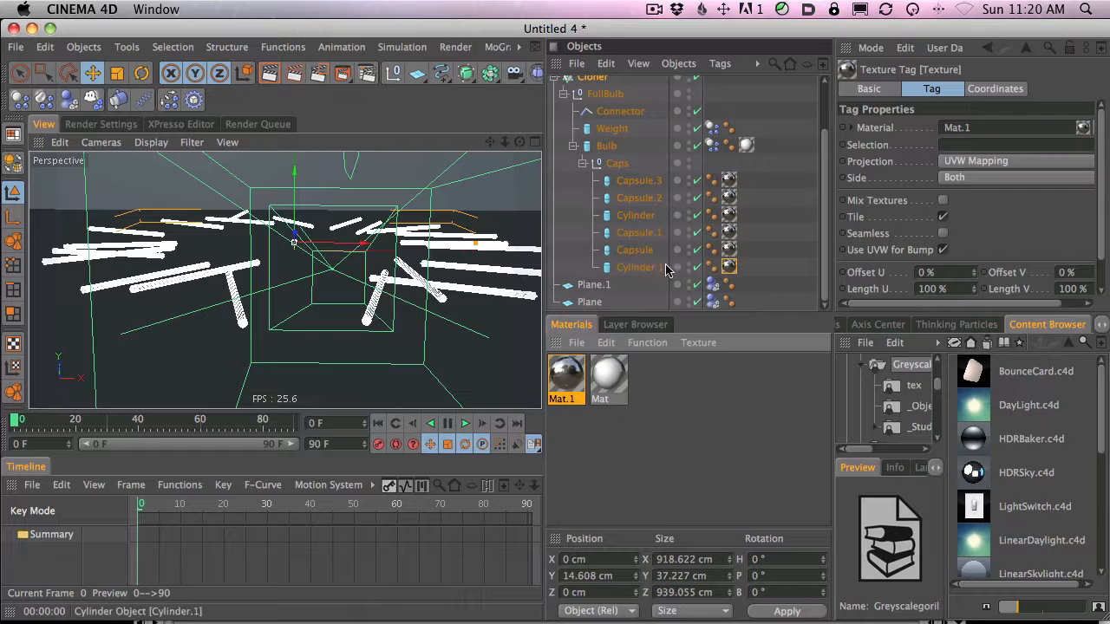
Render the view to check the textured tubes and caps, then render again from a higher angle.
left_click(269, 73)
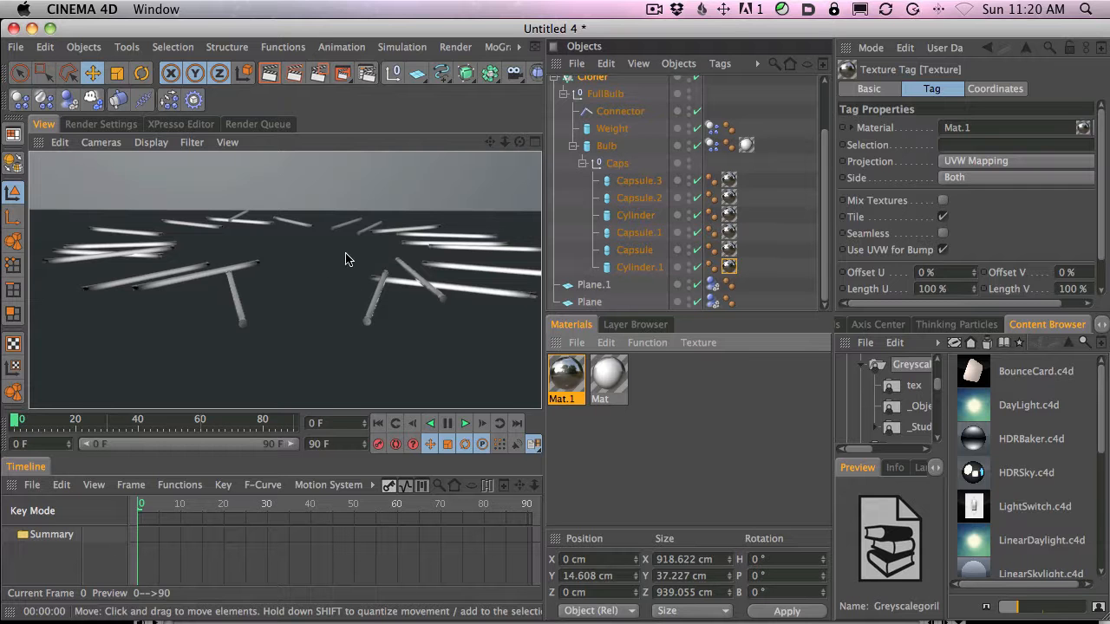
key("3")
left_click_drag(360, 308, 372, 247)
left_click(268, 75)
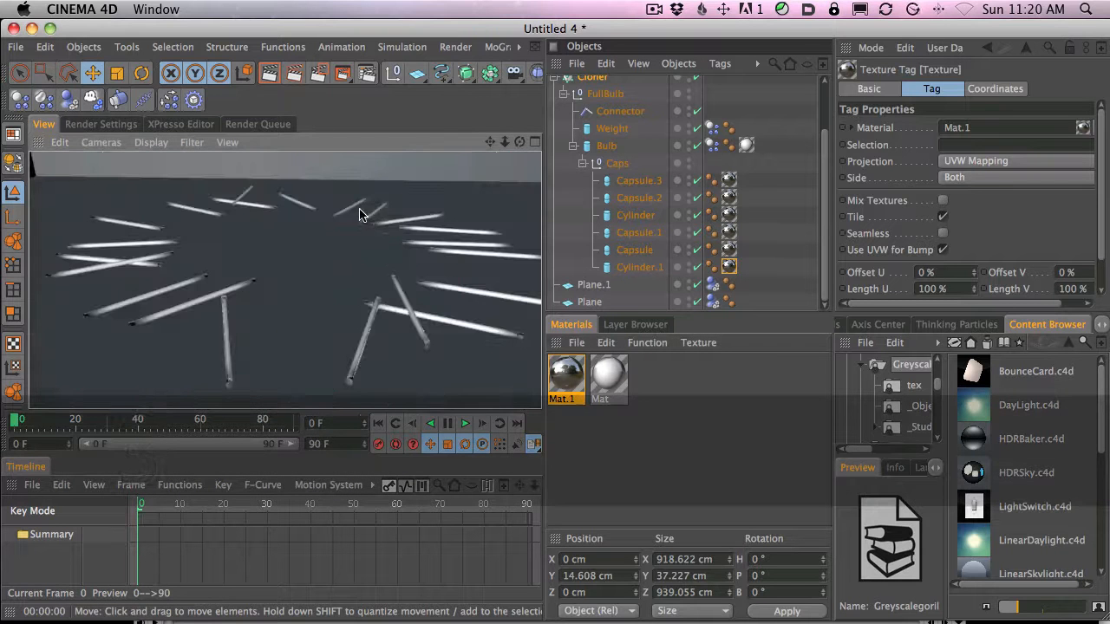
key("3")
left_click_drag(428, 188, 430, 287)
key("1")
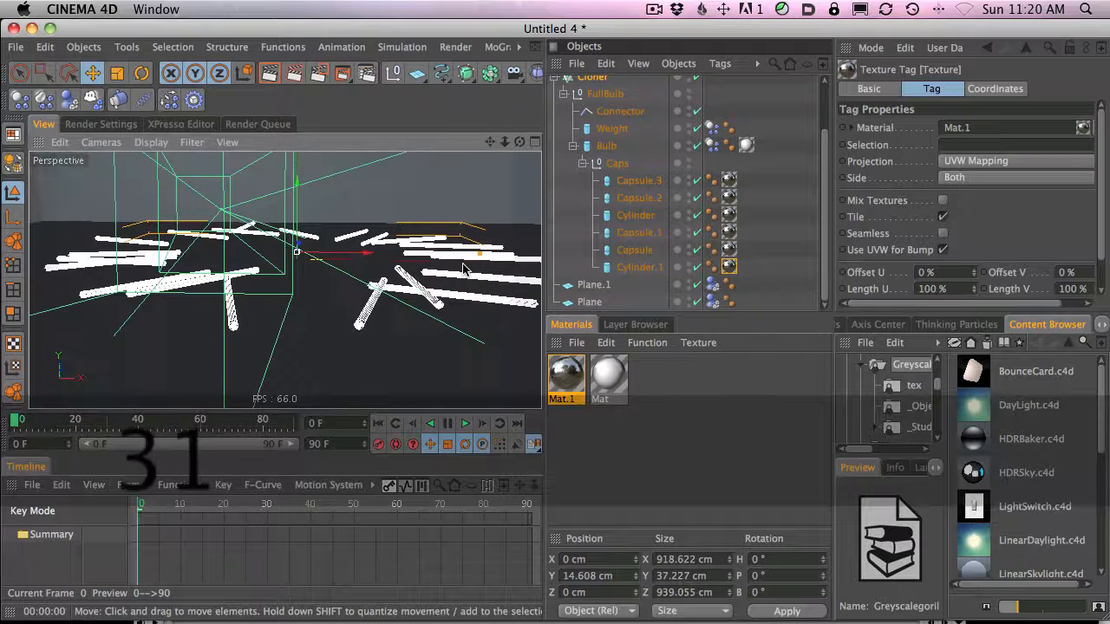
Collapse the Cloner's hierarchy and rename the Cloner object as Cloner1.
left_click(559, 81)
double_click(597, 137)
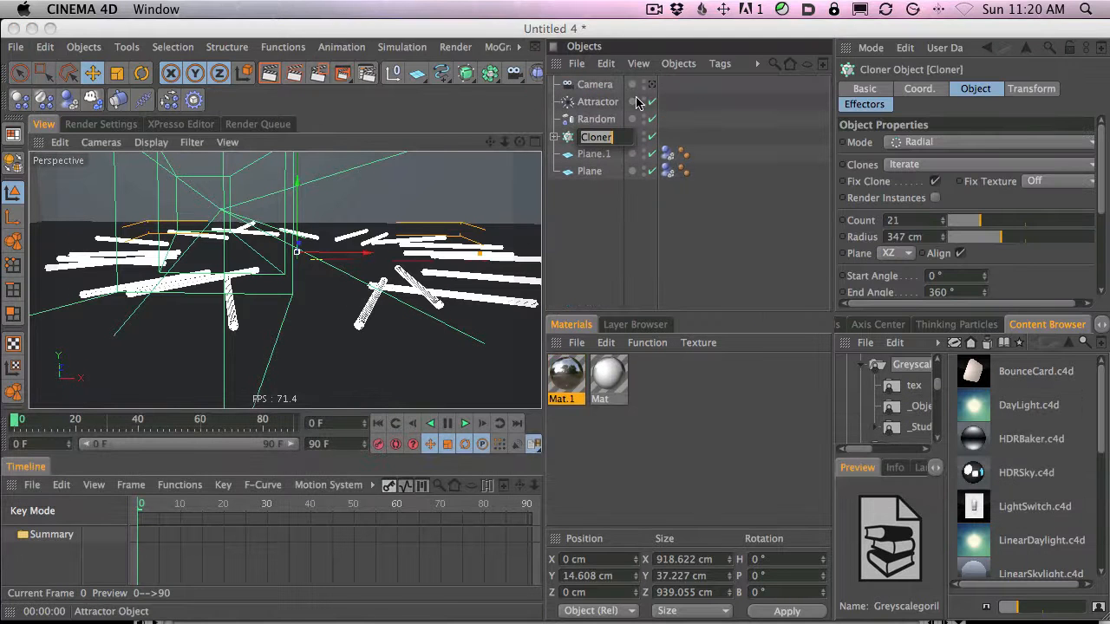
key("Right")
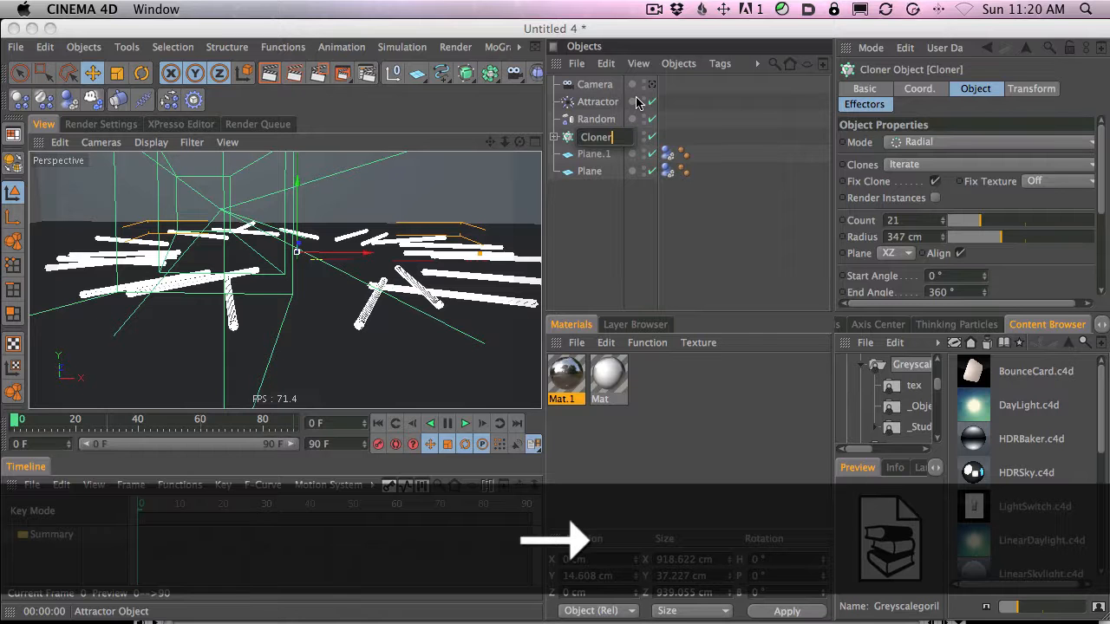
type("1")
key("Return")
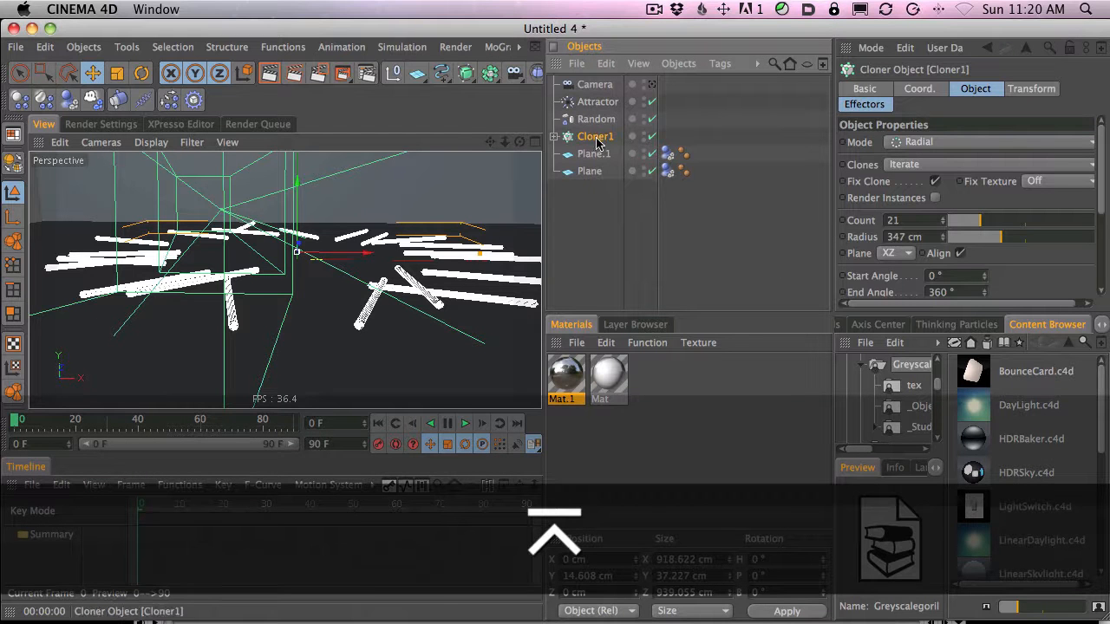
Duplicate the Cloner1 object and rename the copy Cloner2.
key("super+c")
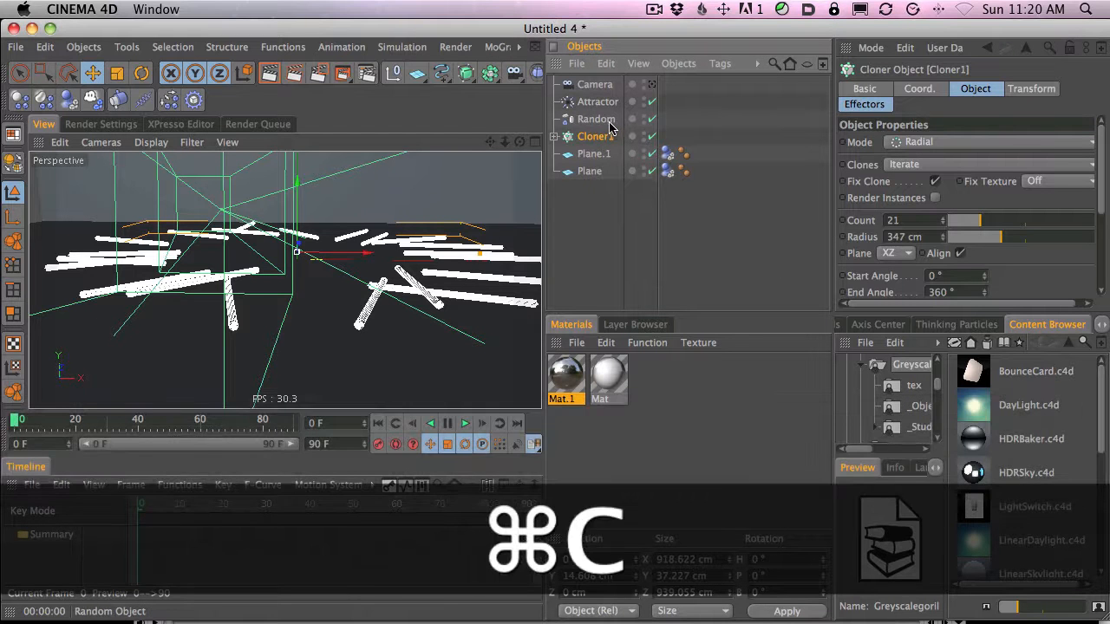
key("super+v")
key("Return")
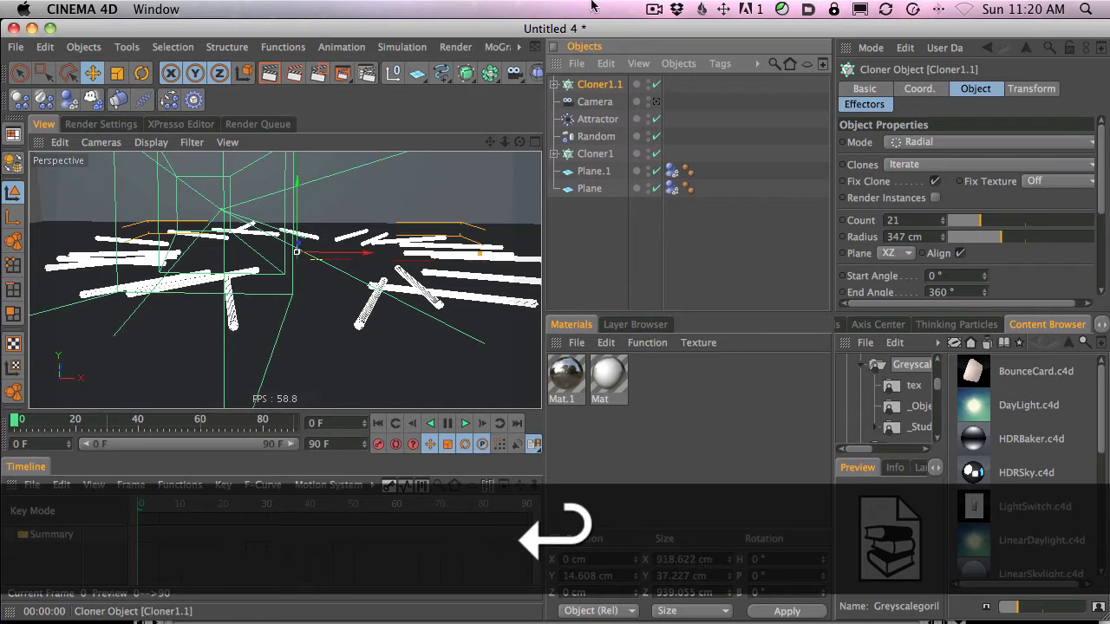
double_click(610, 85)
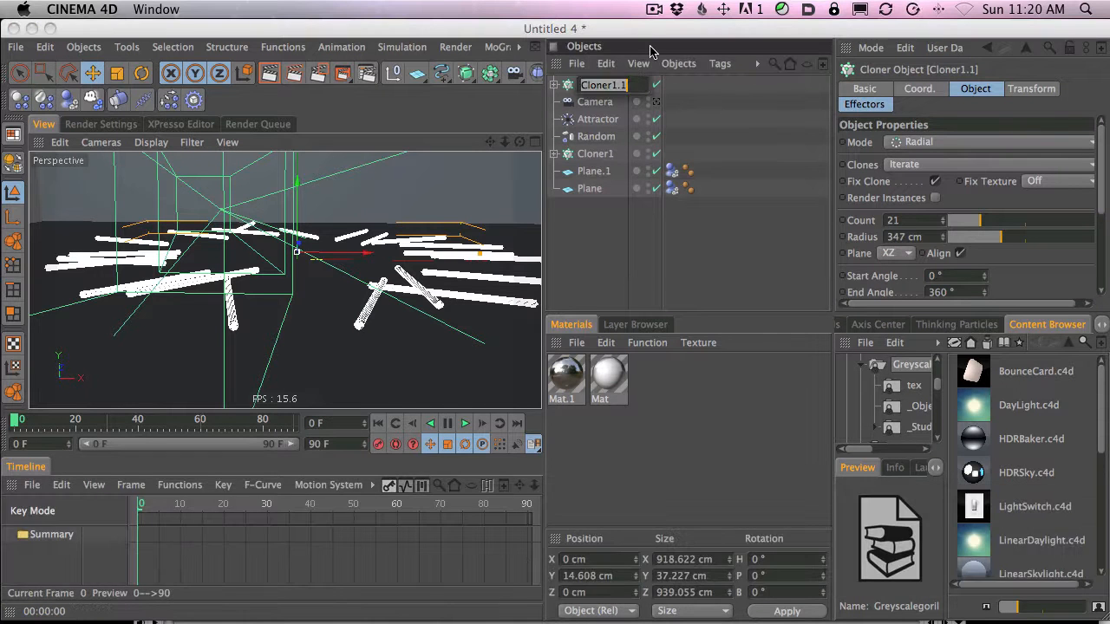
key("Right")
key("BackSpace")
key("BackSpace")
key("BackSpace")
type("2")
key("Return")
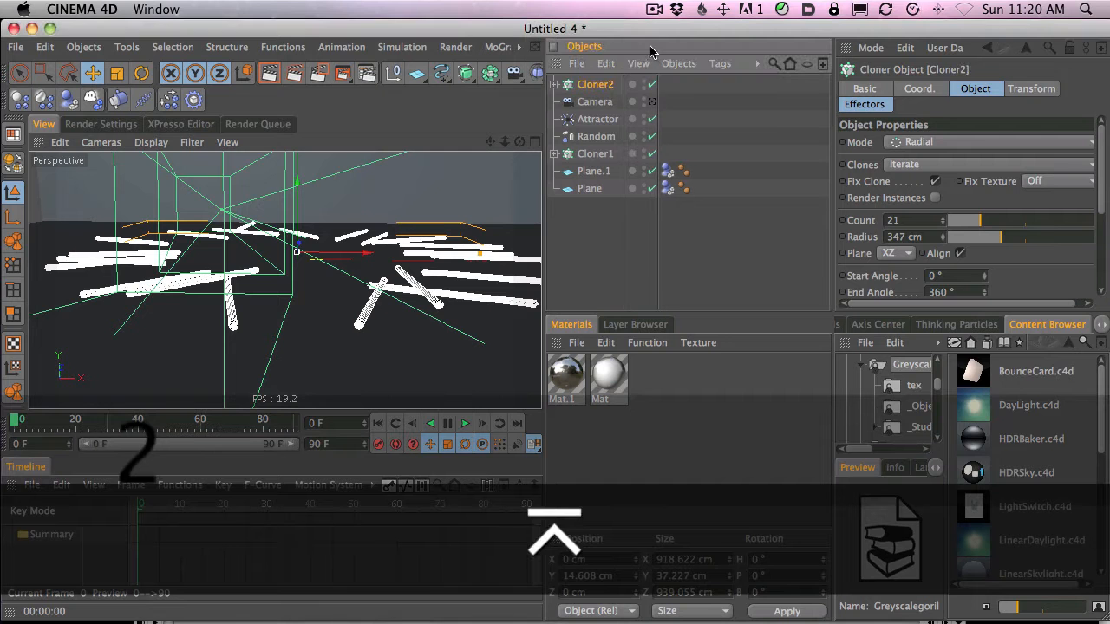
Move Cloner1 directly below Cloner2 in the object hierarchy.
left_click_drag(618, 153, 616, 97)
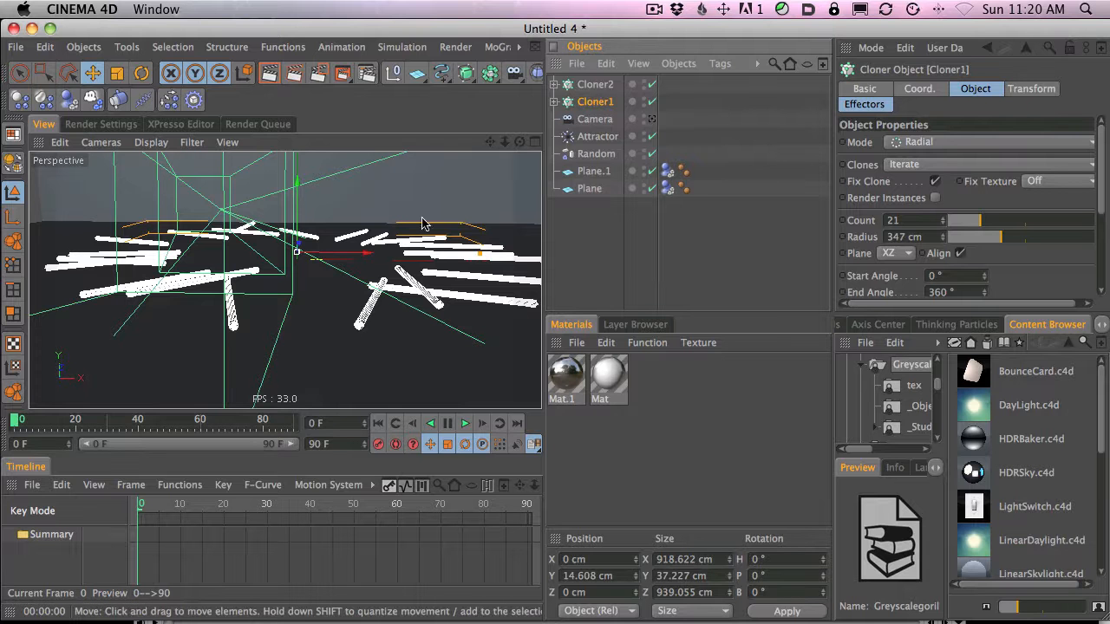
key("2")
left_click_drag(450, 211, 416, 216)
key("1")
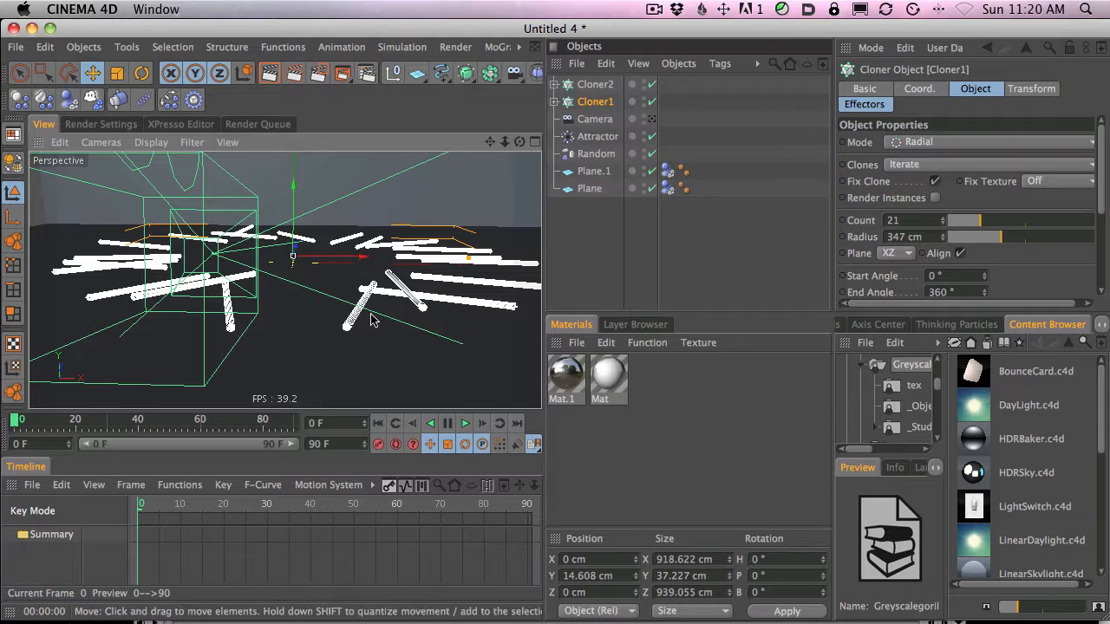
Duplicate the Random effector used by the cloners and rename the copy Random2.
left_click(596, 155)
left_click(596, 86)
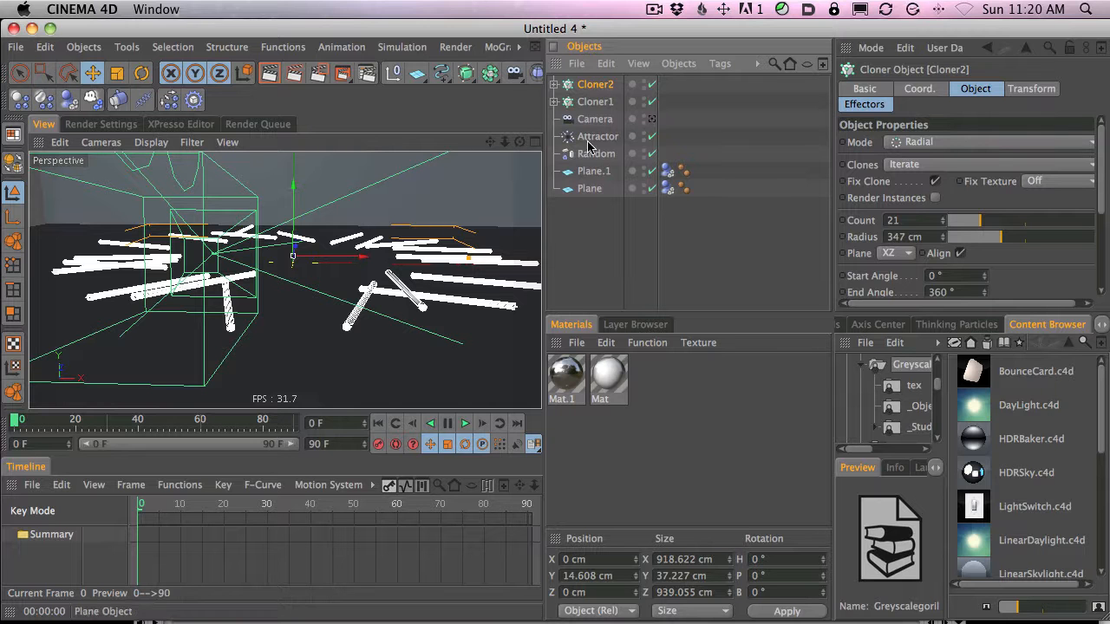
left_click(598, 86)
left_click(866, 105)
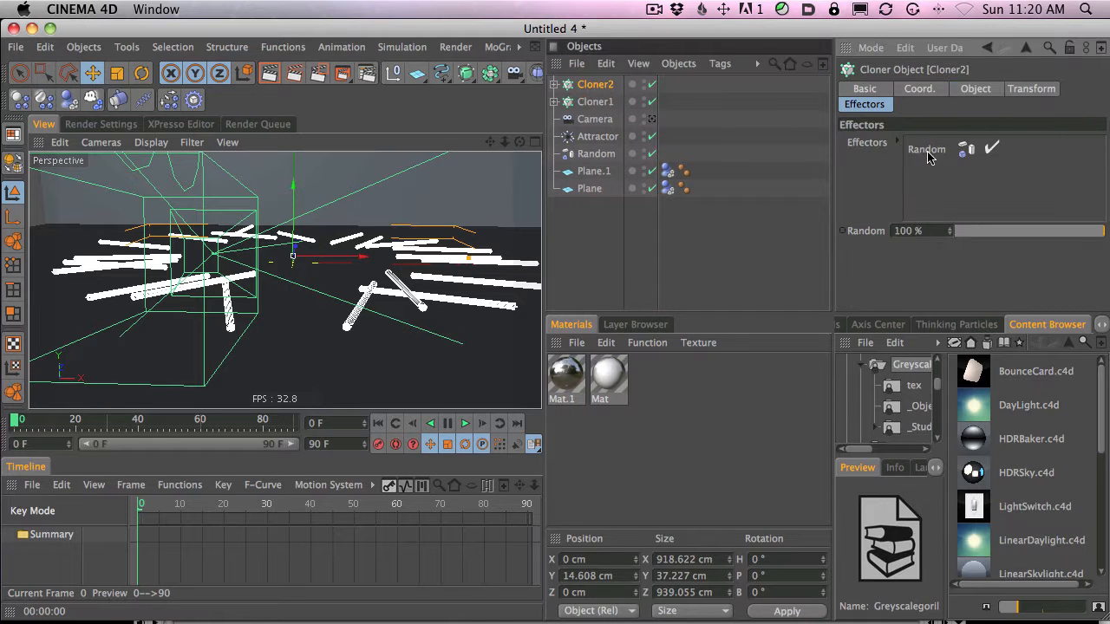
left_click(597, 154)
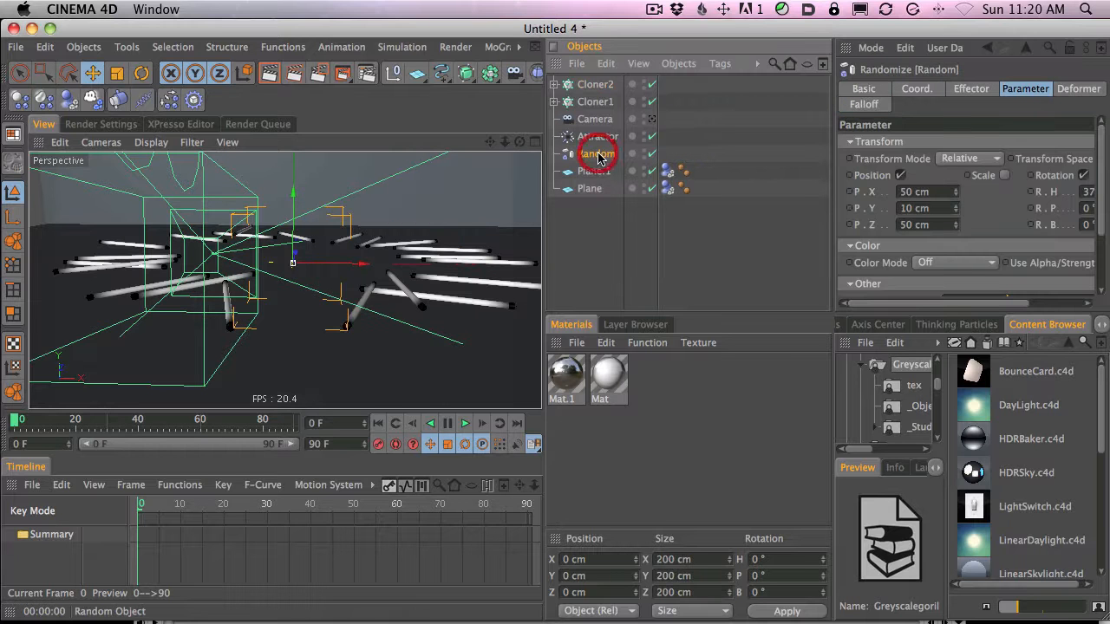
key("super+c")
key("super+v")
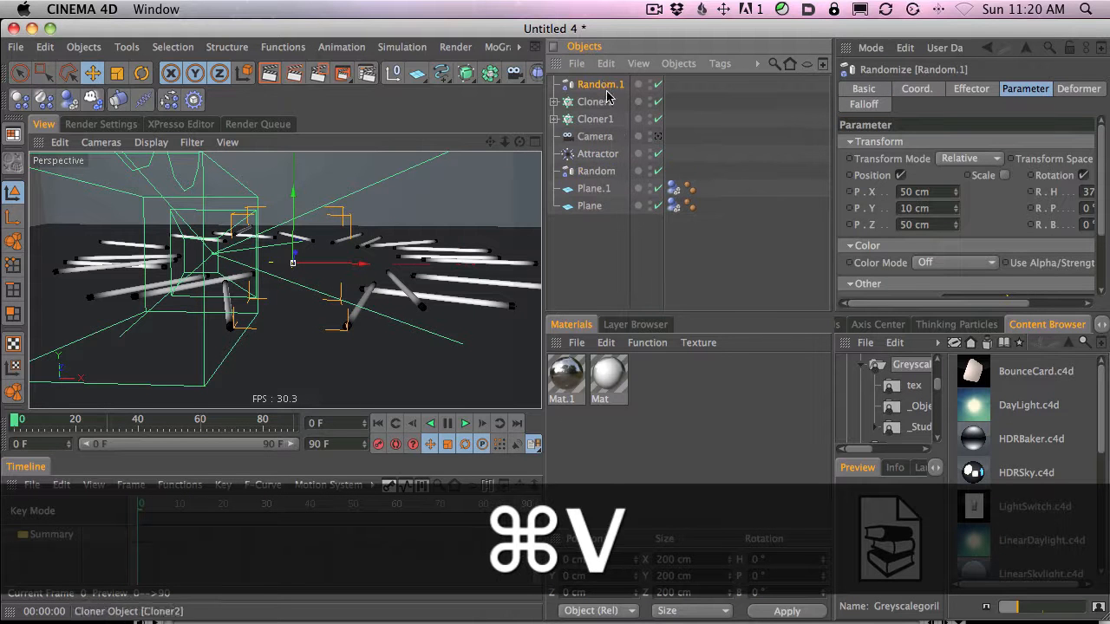
key("Return")
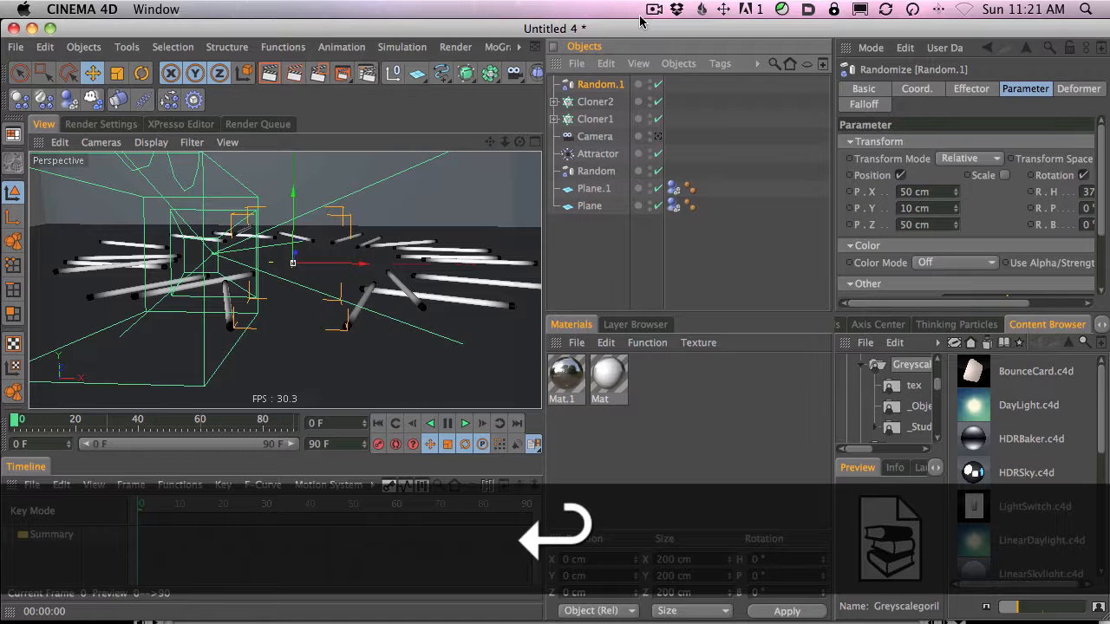
double_click(606, 81)
key("Right")
key("BackSpace")
key("BackSpace")
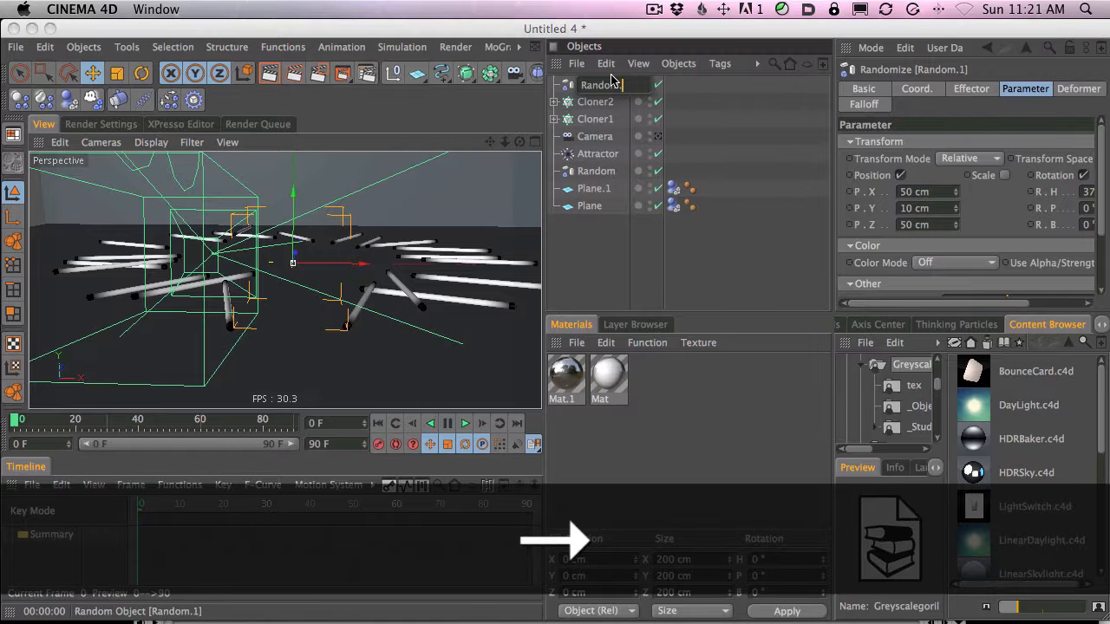
type("2")
key("Return")
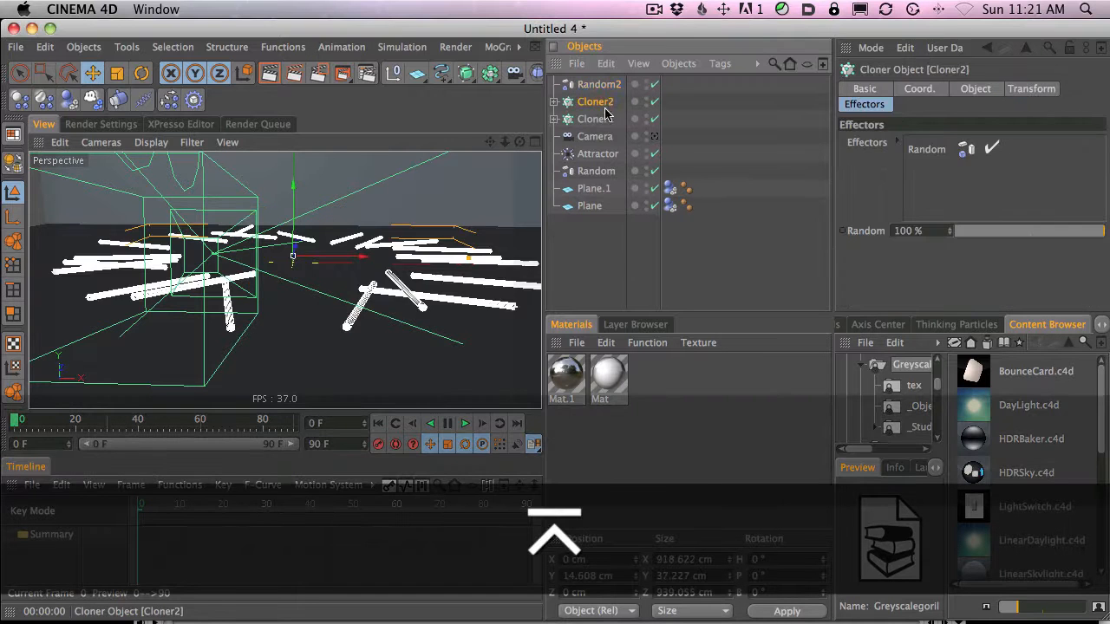
Replace the Random effector with Random2 in Cloner2's effectors list.
left_click_drag(598, 85, 934, 154)
left_click(934, 154)
key("Delete")
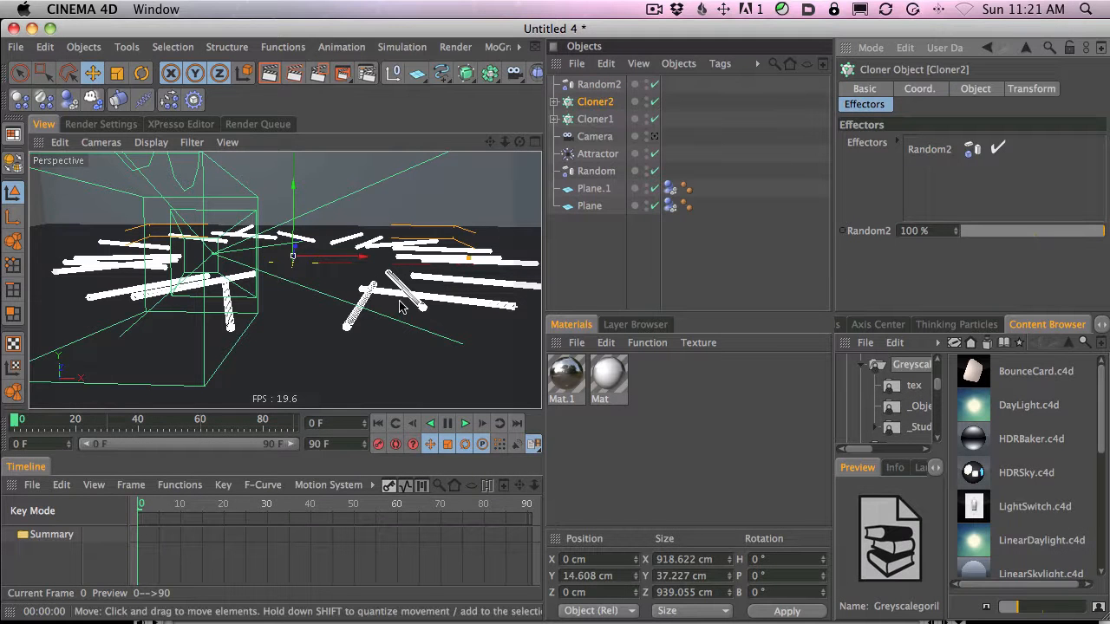
Set the seed of the Random2 effector to 12395.
left_click(597, 84)
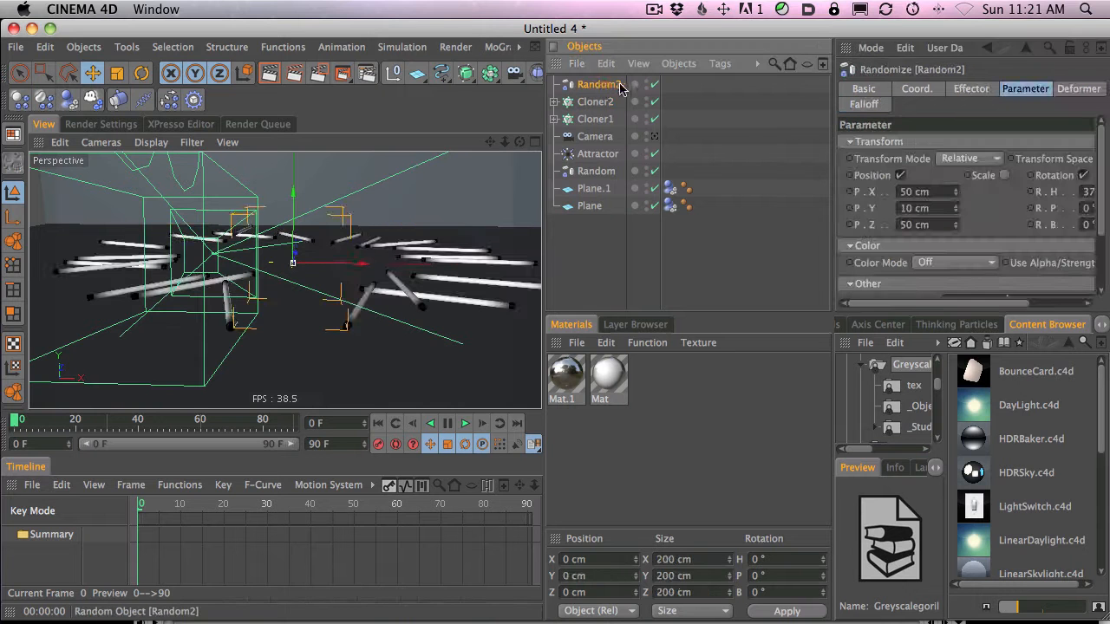
left_click(973, 89)
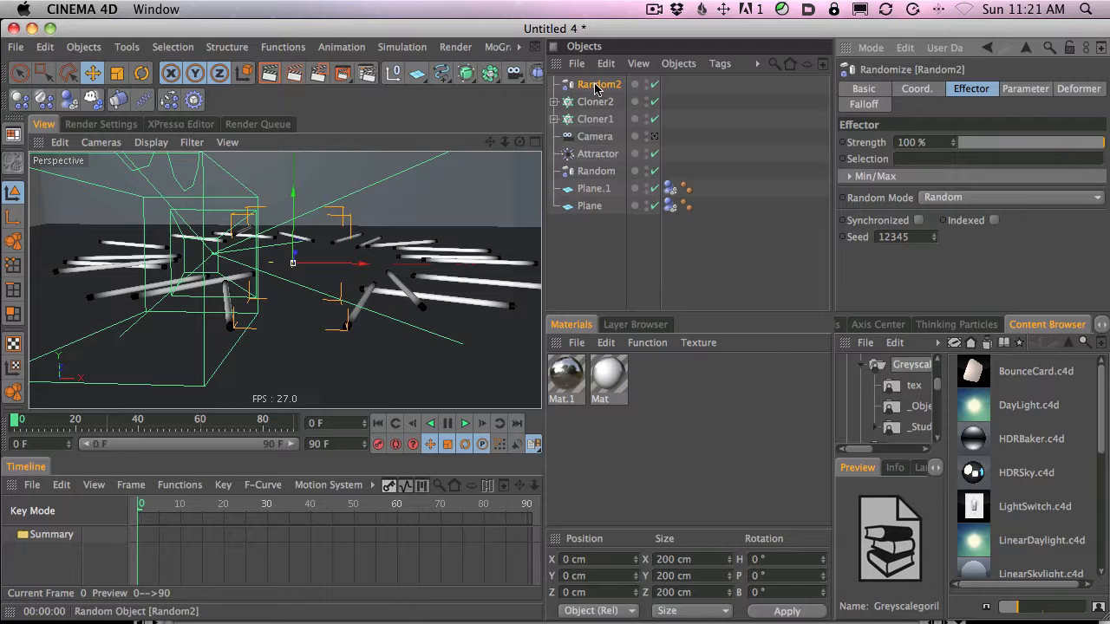
left_click_drag(934, 238, 937, 213)
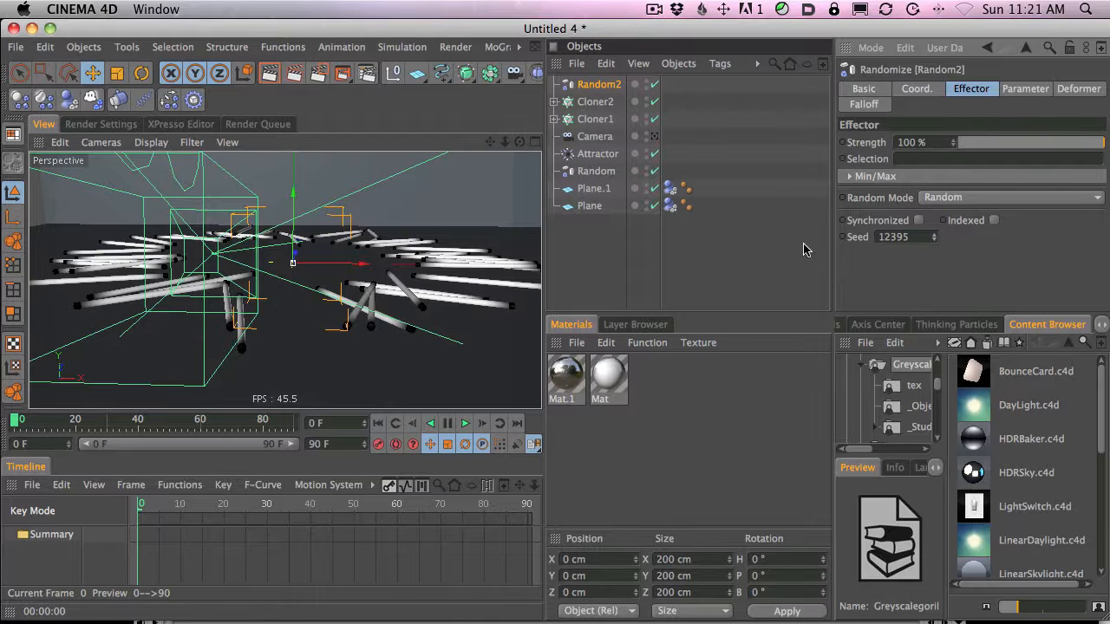
Raise Cloner2 to about 47 cm in Y and shift it to about 10 cm in X.
left_click(593, 102)
left_click_drag(294, 213, 294, 196)
left_click_drag(335, 237, 341, 237)
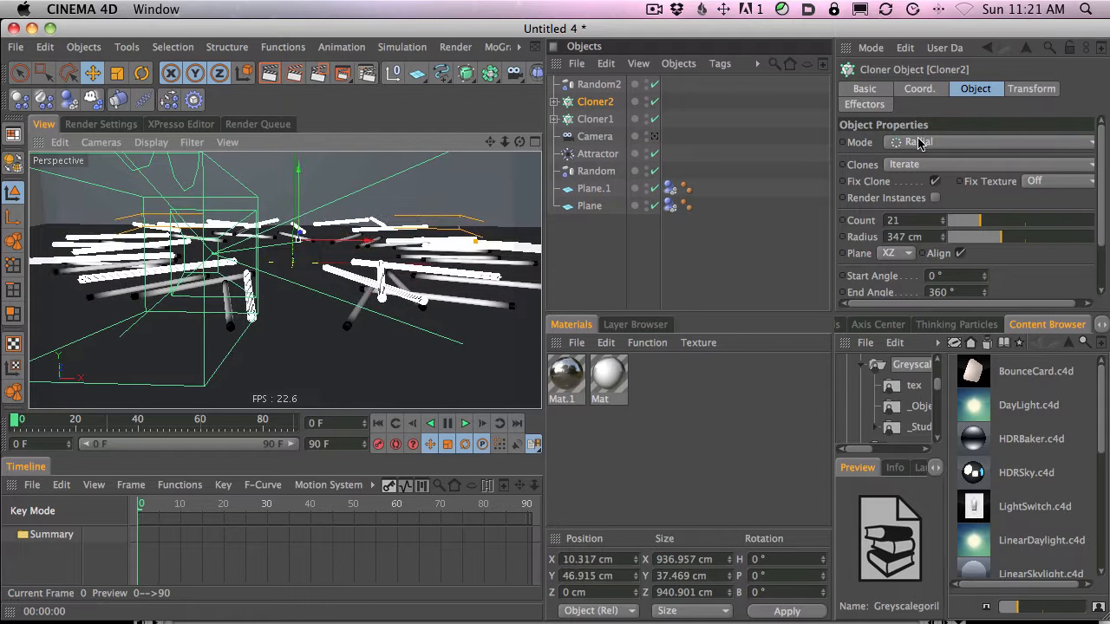
Set the Random2 effector's position variation to 121 cm in X and 156 cm in Z.
left_click(599, 85)
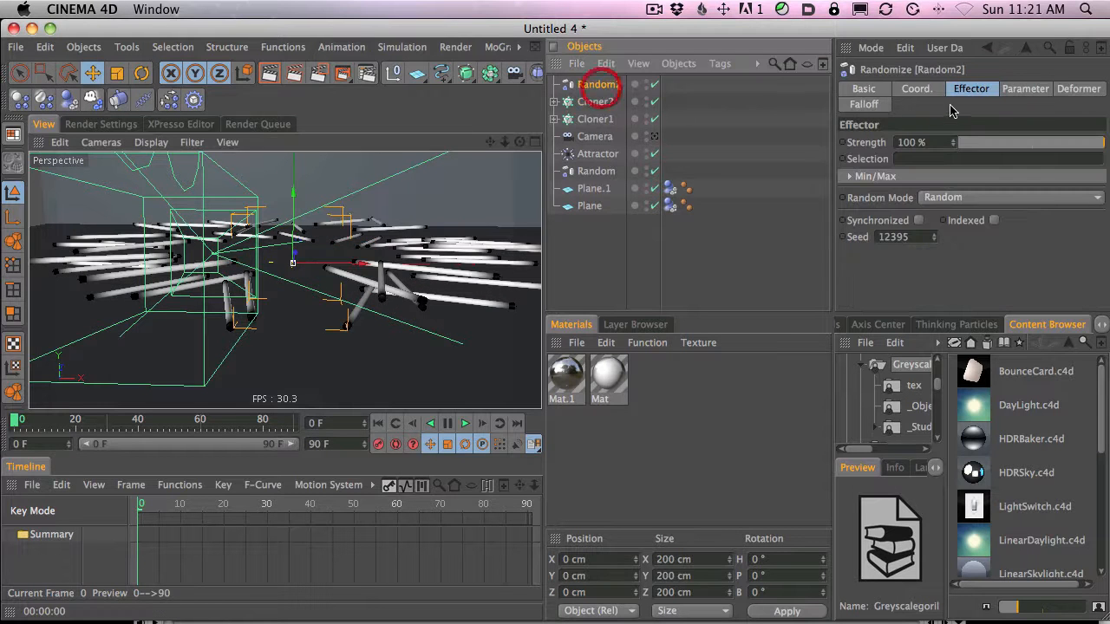
left_click(1025, 88)
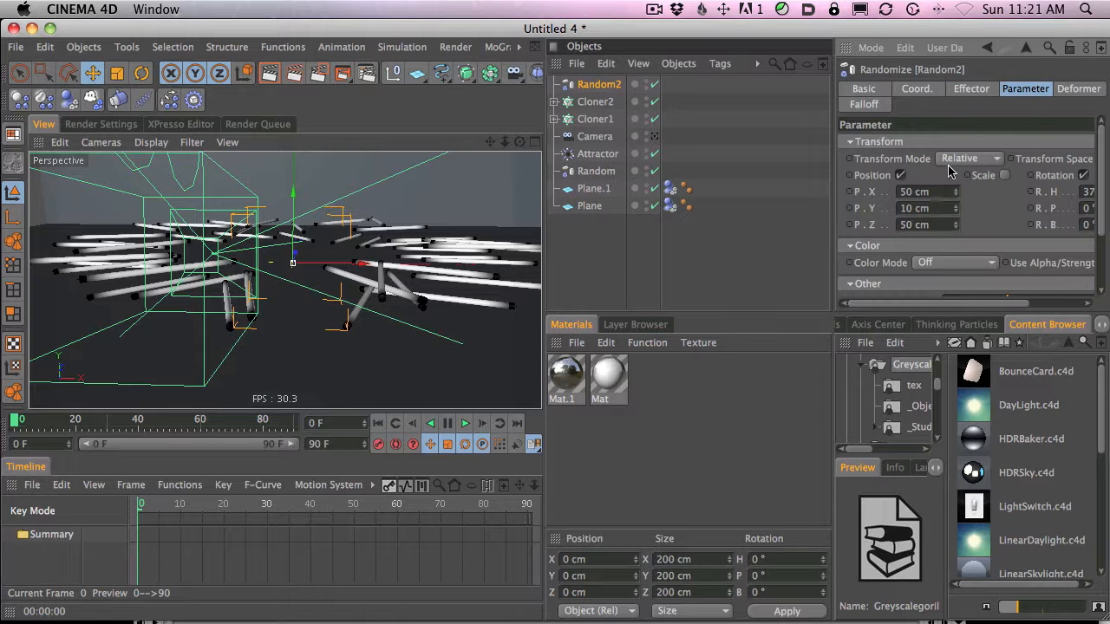
left_click_drag(961, 182, 978, 136)
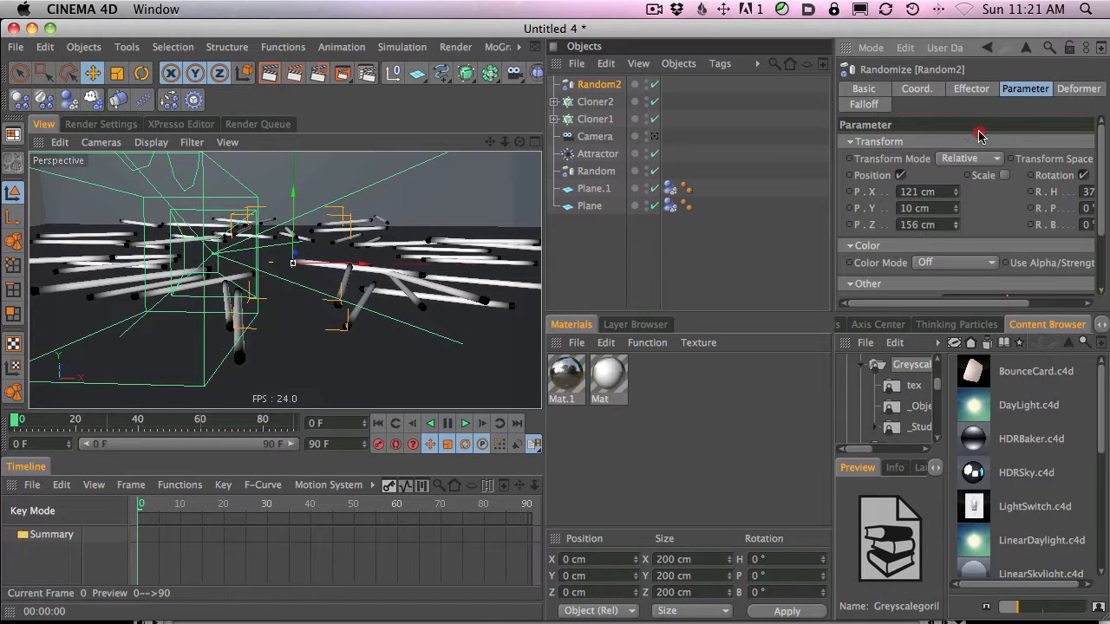
Set the original Random effector's position variation to 143 cm in X and 267 cm in Z.
left_click(598, 171)
left_click_drag(958, 198, 999, 68)
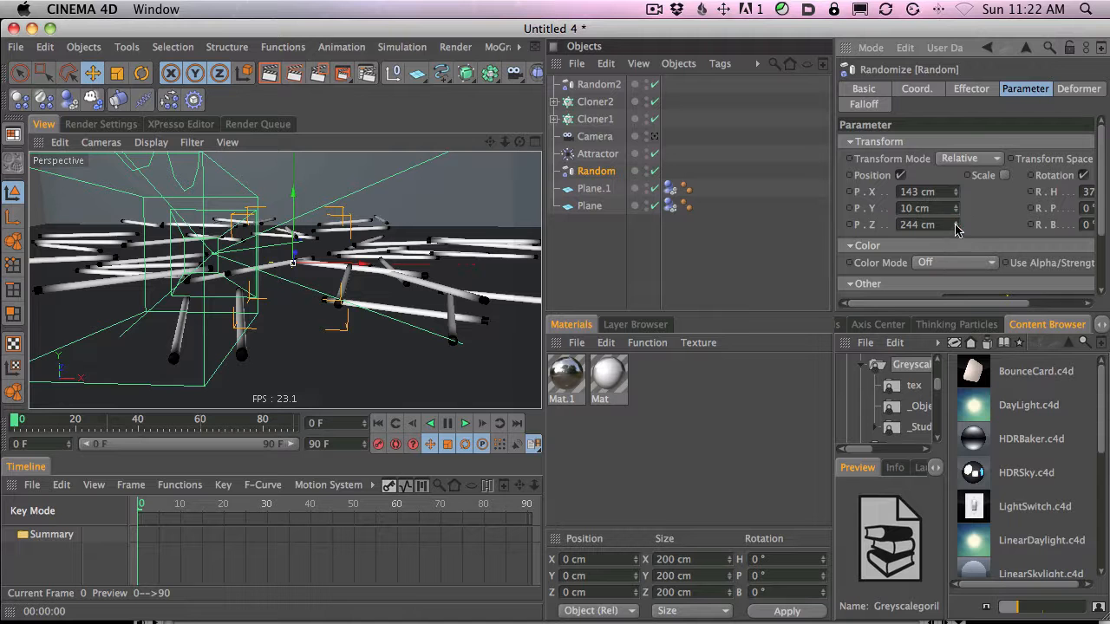
left_click_drag(957, 228, 960, 189)
Set the count of both Cloner1 and Cloner2 to 31 and their radius to about 511 cm.
key("2")
left_click_drag(338, 320, 95, 321)
key("3")
left_click_drag(428, 228, 486, 200)
key("2")
left_click_drag(312, 261, 147, 317)
key("1")
left_click_drag(420, 263, 424, 246)
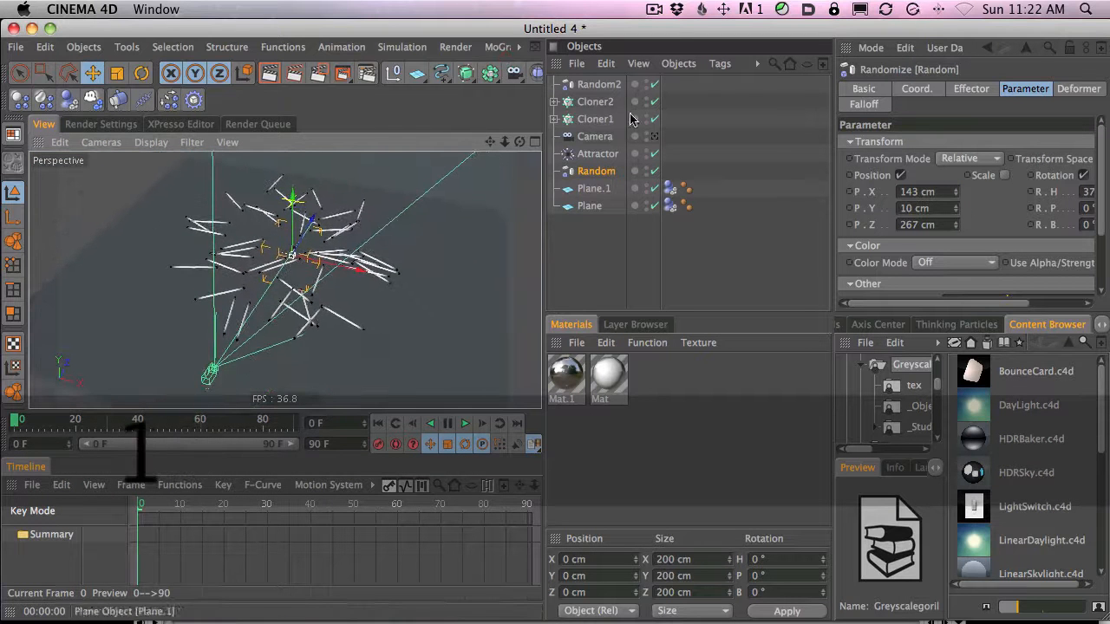
left_click(596, 119)
left_click(598, 101, "shift")
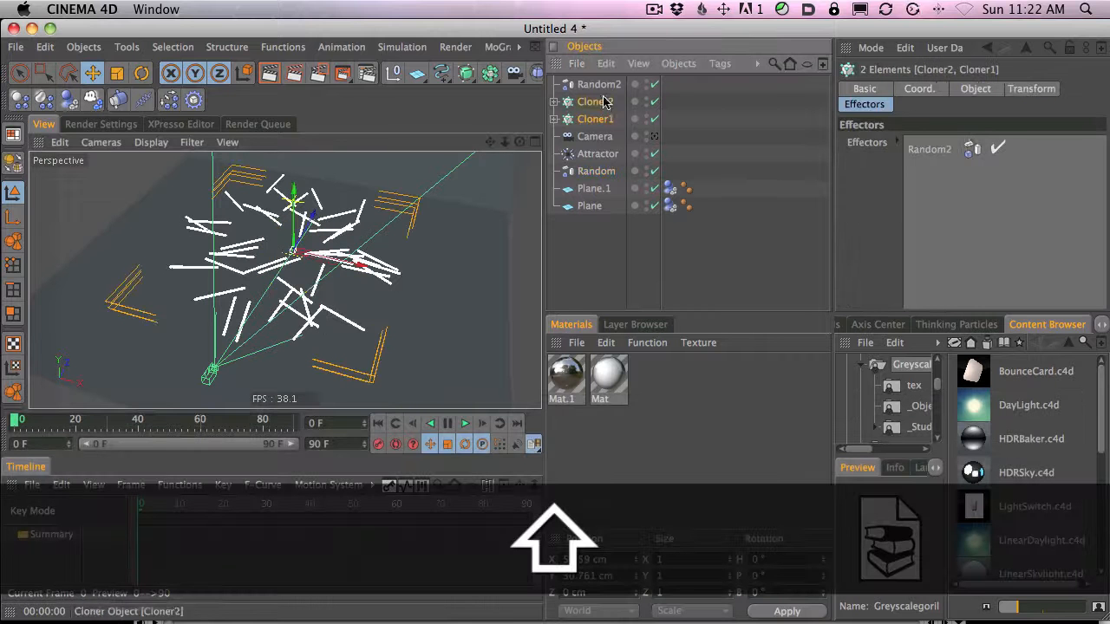
left_click(923, 90)
left_click(975, 89)
left_click_drag(991, 225, 1027, 242)
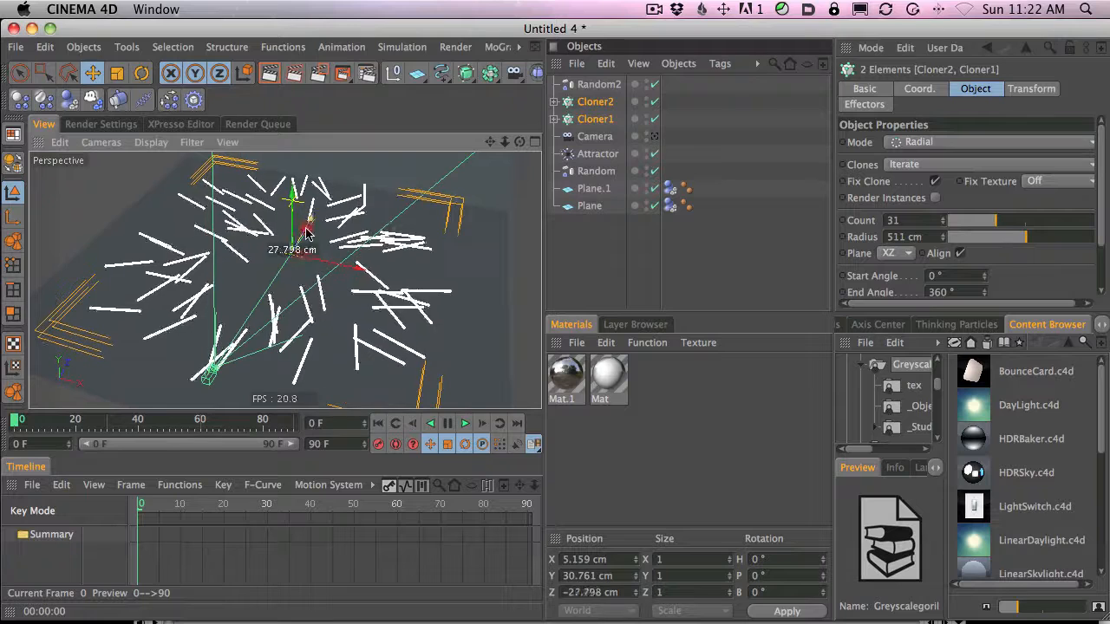
Play the animation, disable the Attractor during playback, and stop it.
left_click(465, 423)
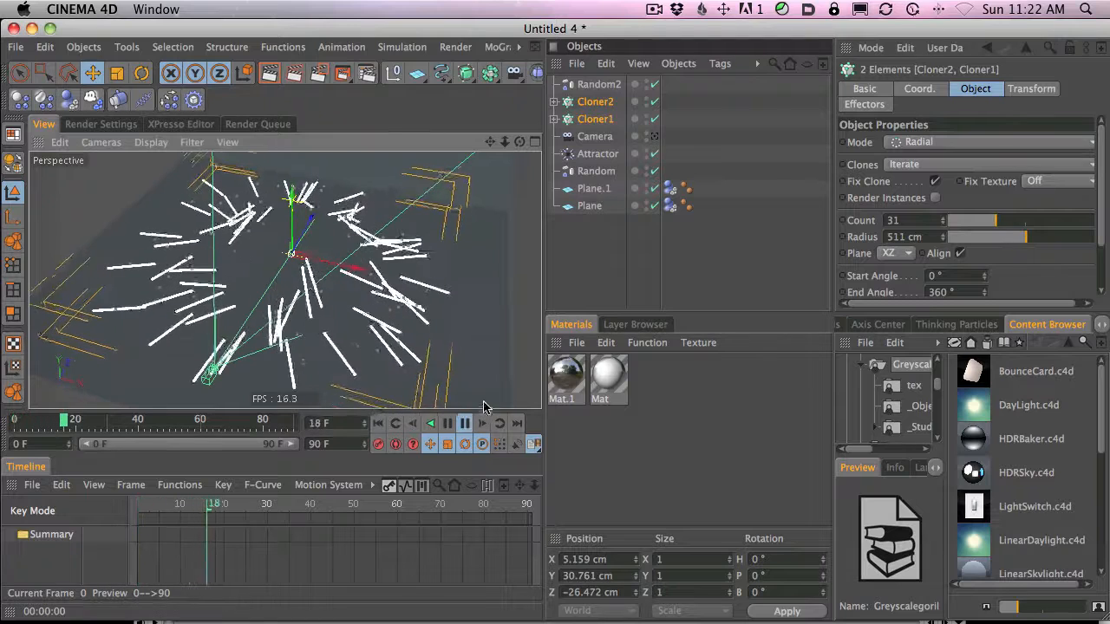
left_click(655, 153)
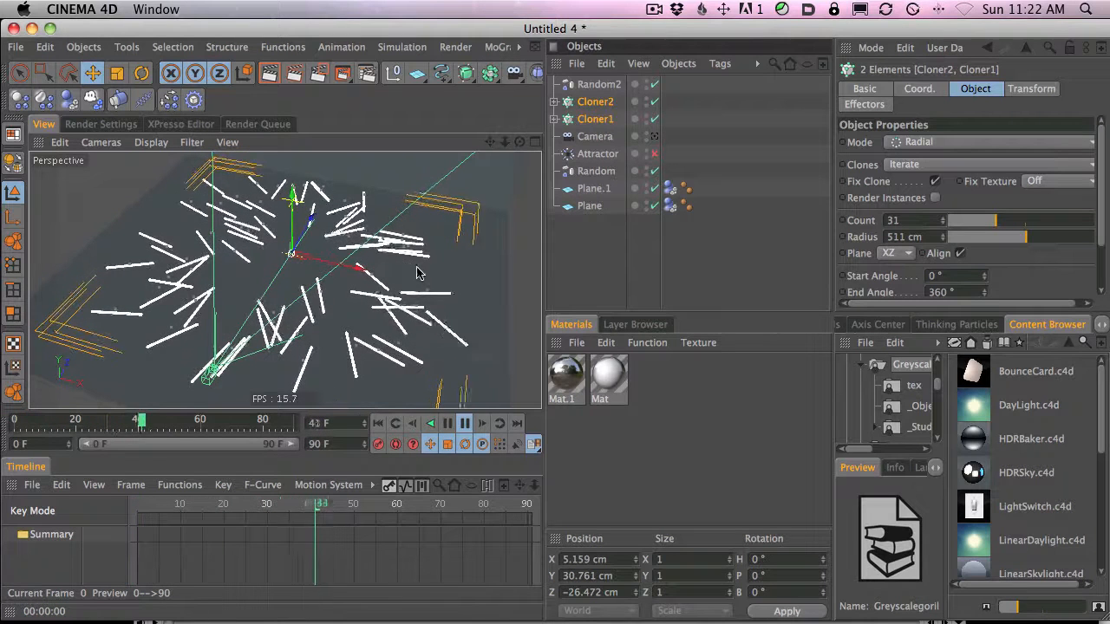
left_click(466, 425)
Preview the animation through the scene camera, return to frame 0, and leave the camera view.
left_click(655, 136)
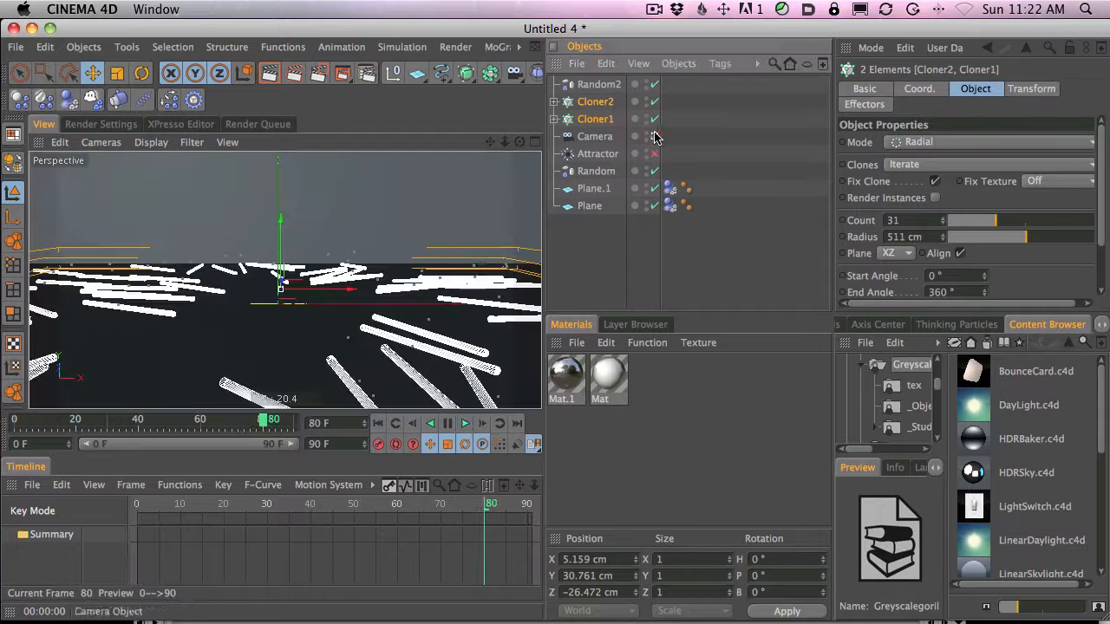
left_click(465, 423)
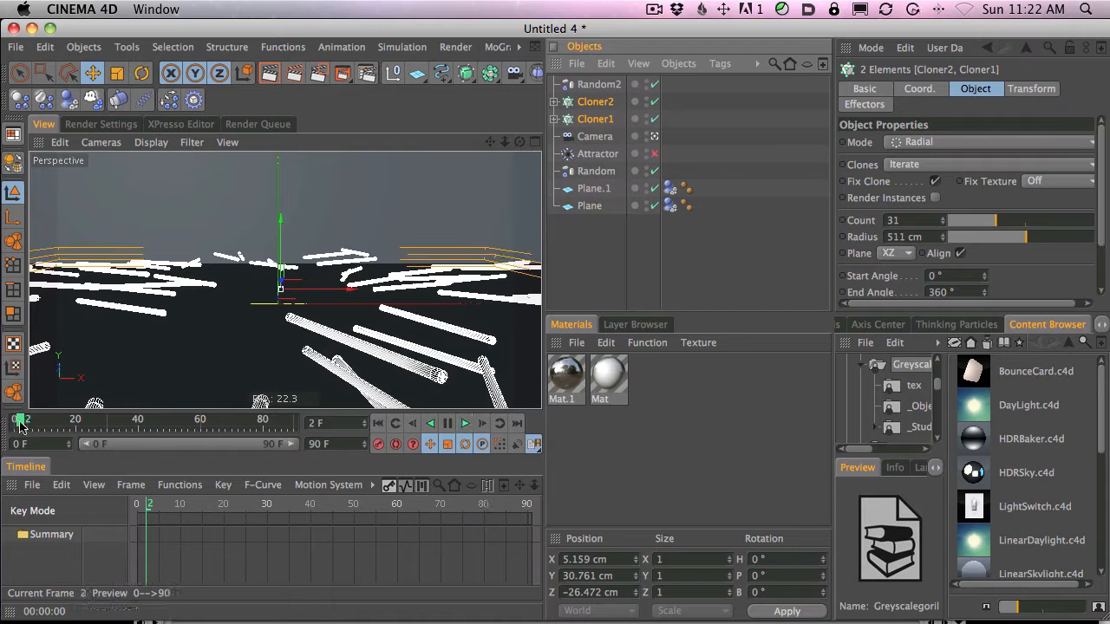
left_click_drag(14, 422, 4, 421)
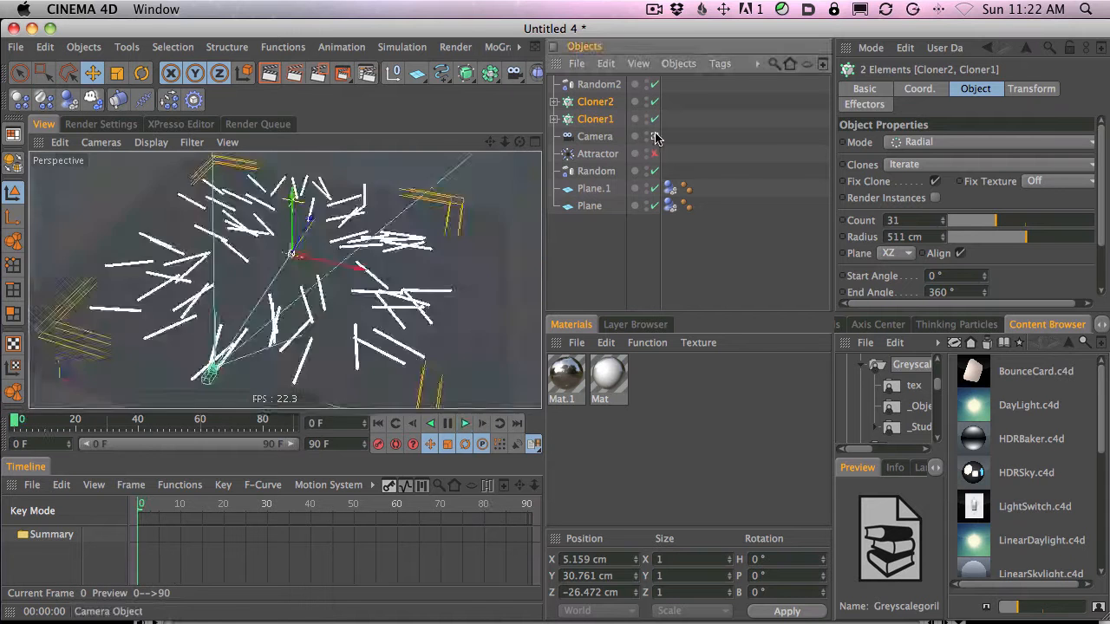
left_click(654, 136)
Set the Z position variation to 330 cm on Random2 and to 379 cm on Random.
key("2")
left_click_drag(433, 256, 518, 187)
left_click(597, 84)
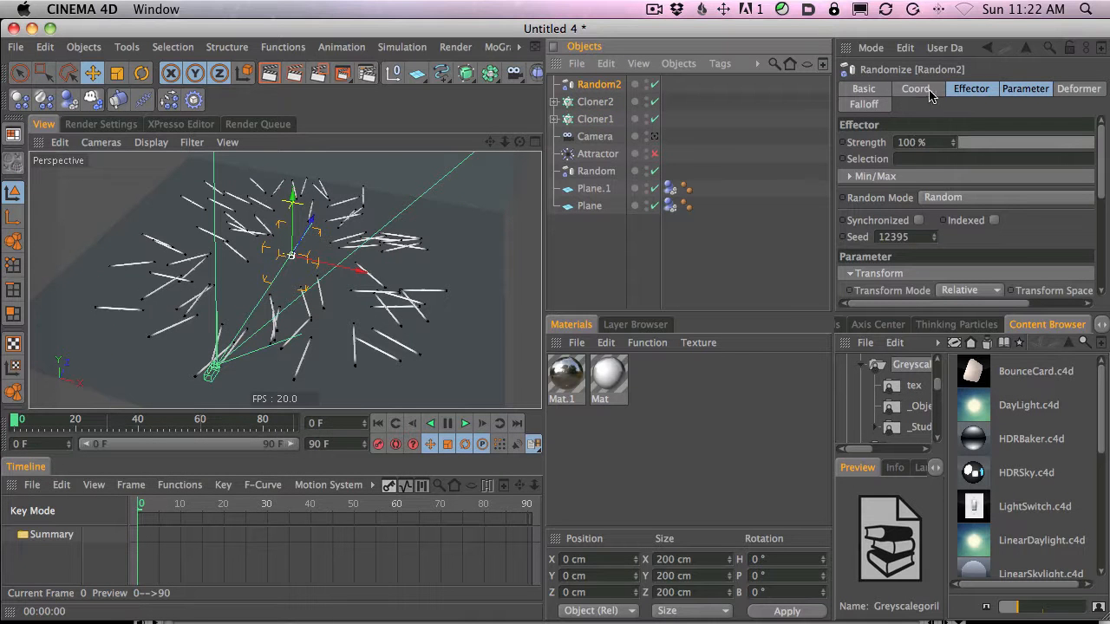
left_click(990, 93)
left_click(1026, 90)
mouse_move(957, 225)
left_mouse_down()
mouse_move(928, 341)
mouse_move(968, 153)
mouse_move(1000, 78)
mouse_move(982, 178)
left_mouse_up()
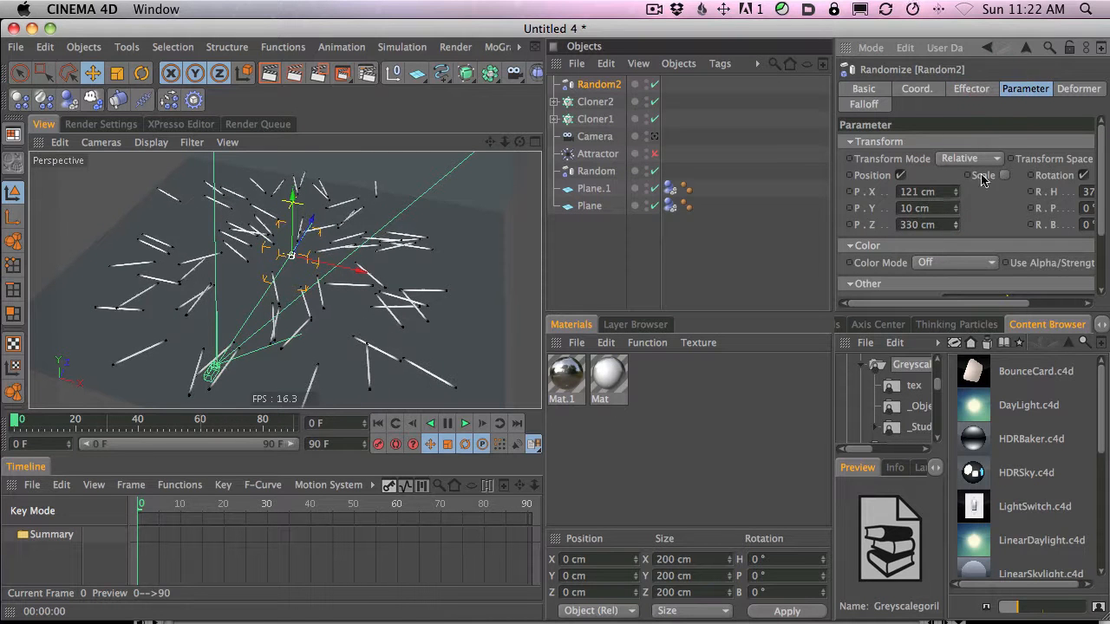
left_click(599, 171)
left_click_drag(954, 225, 993, 130)
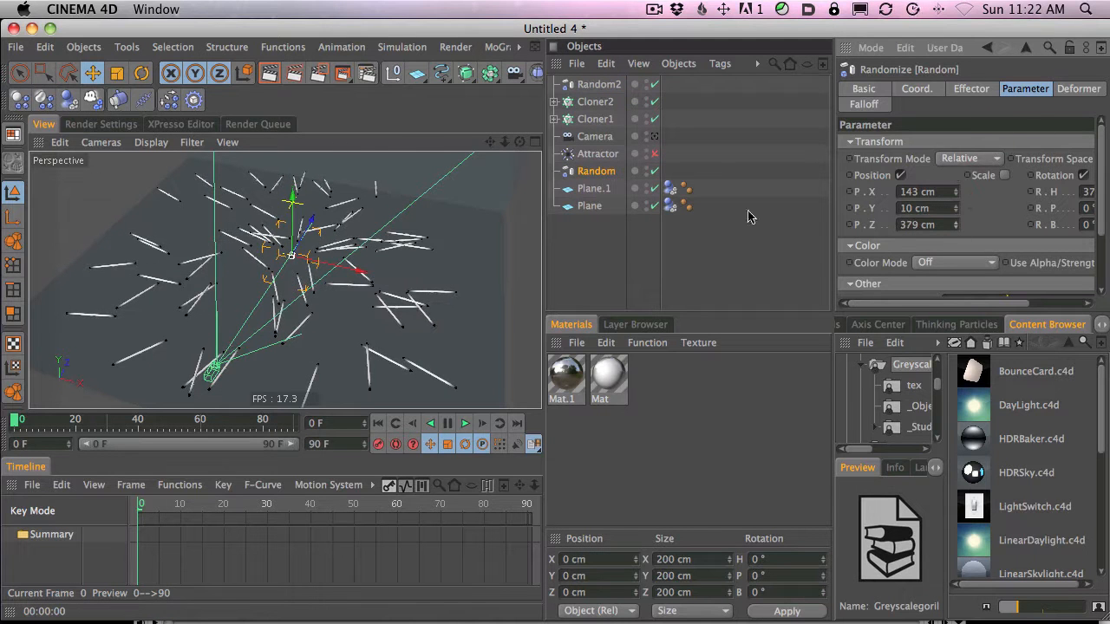
Set both cloners' radius to 370 cm, move them to about X 39 cm and Z -70 cm, viewing through the camera.
left_click(595, 102)
left_click(594, 118, "shift")
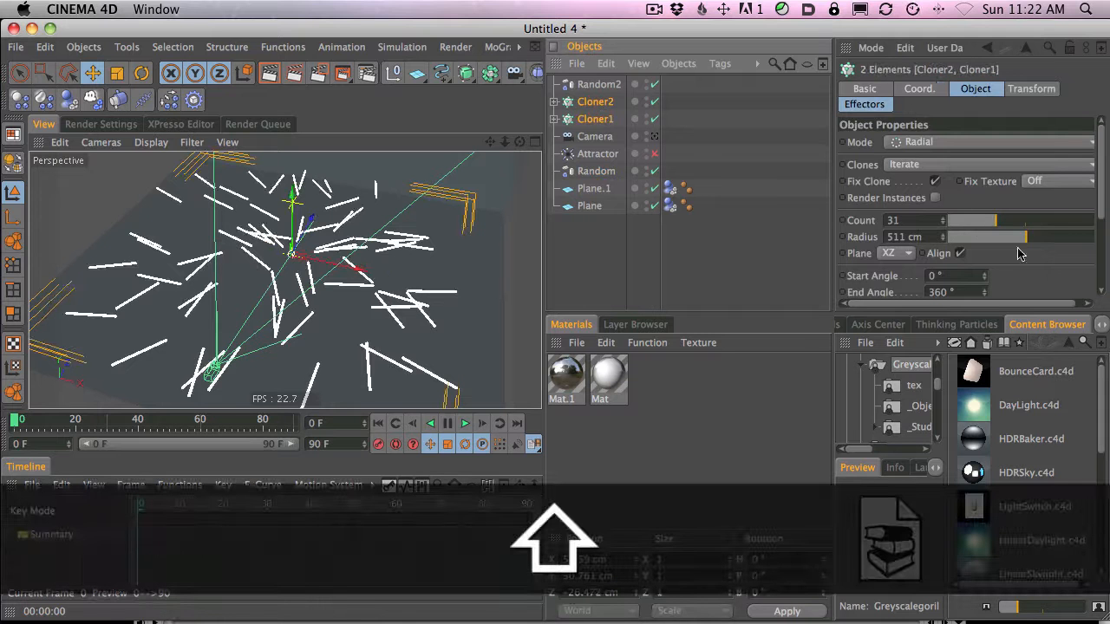
left_click_drag(1025, 241, 1003, 240)
left_click_drag(300, 228, 307, 231)
left_click_drag(347, 272, 354, 274)
left_click(654, 137)
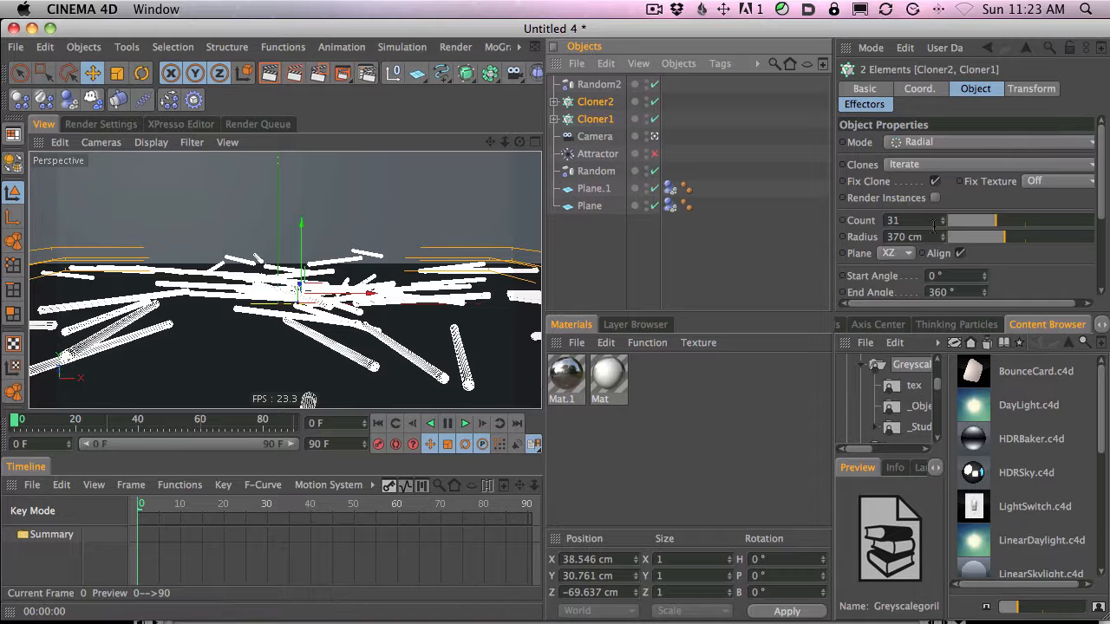
Set both cloners' radius to about 421 cm, play the animation, and stop it at frame 48.
left_click_drag(1008, 245, 1014, 238)
left_click(465, 425)
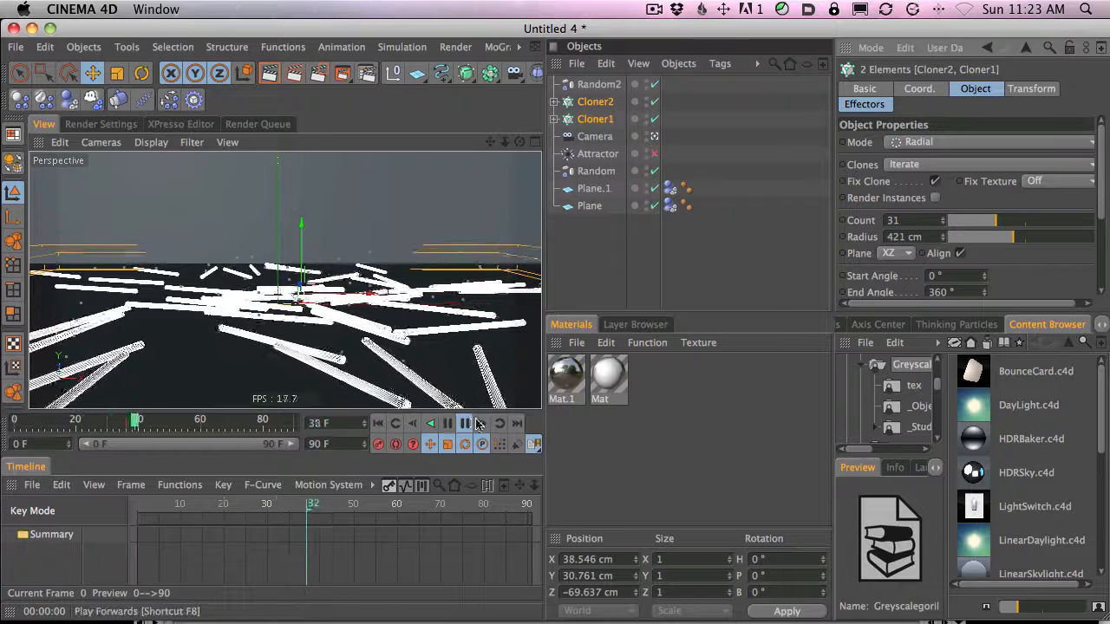
left_click(466, 424)
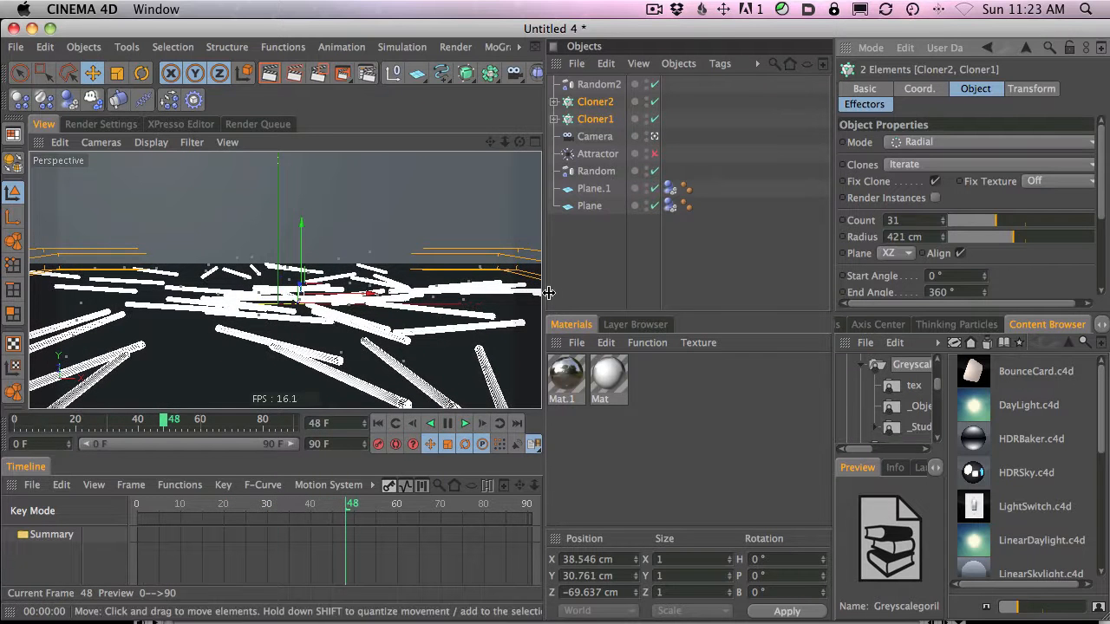
Reframe the shot through the scene camera, return to frame 0, and play the simulation until frame 63.
left_click(654, 137)
left_click(655, 139)
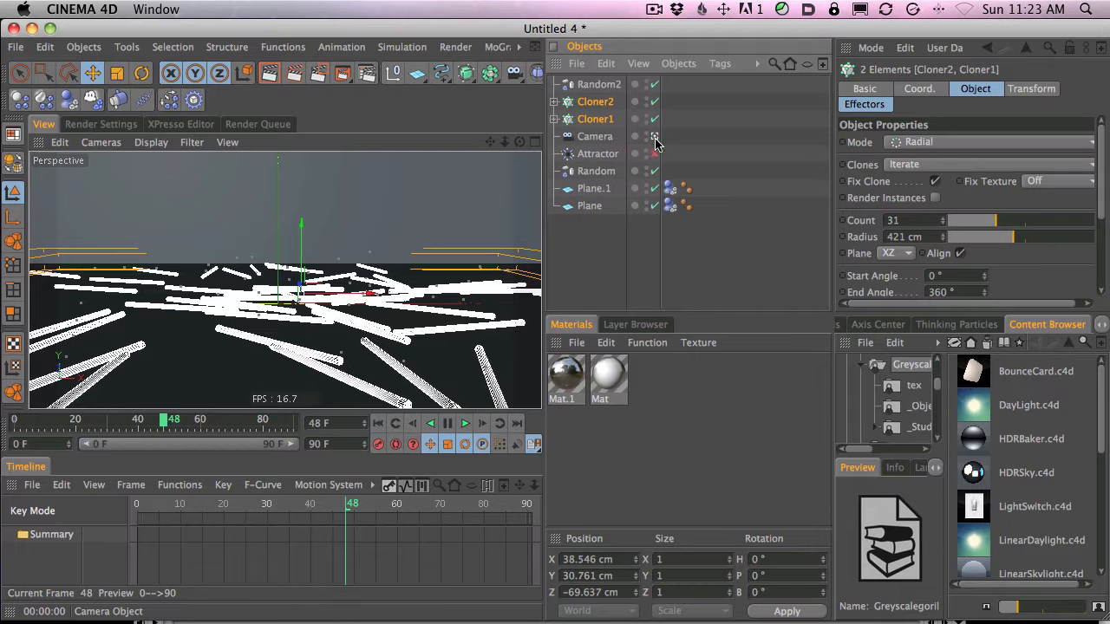
key("3")
left_click_drag(451, 194, 380, 263)
key("2")
key("2")
left_click_drag(438, 212, 491, 185)
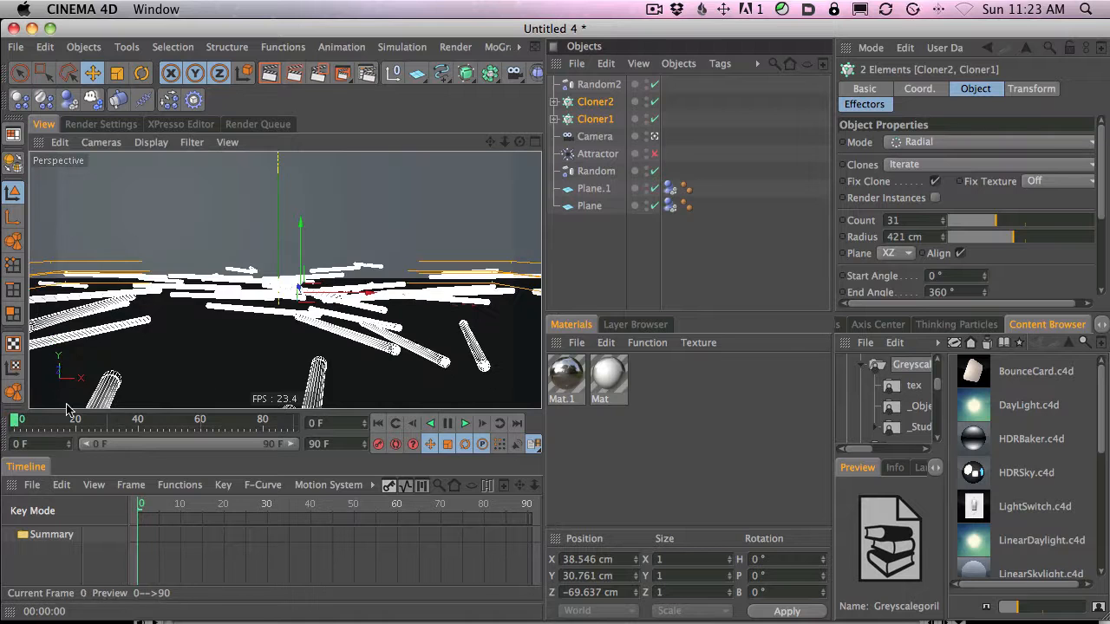
left_click(462, 427)
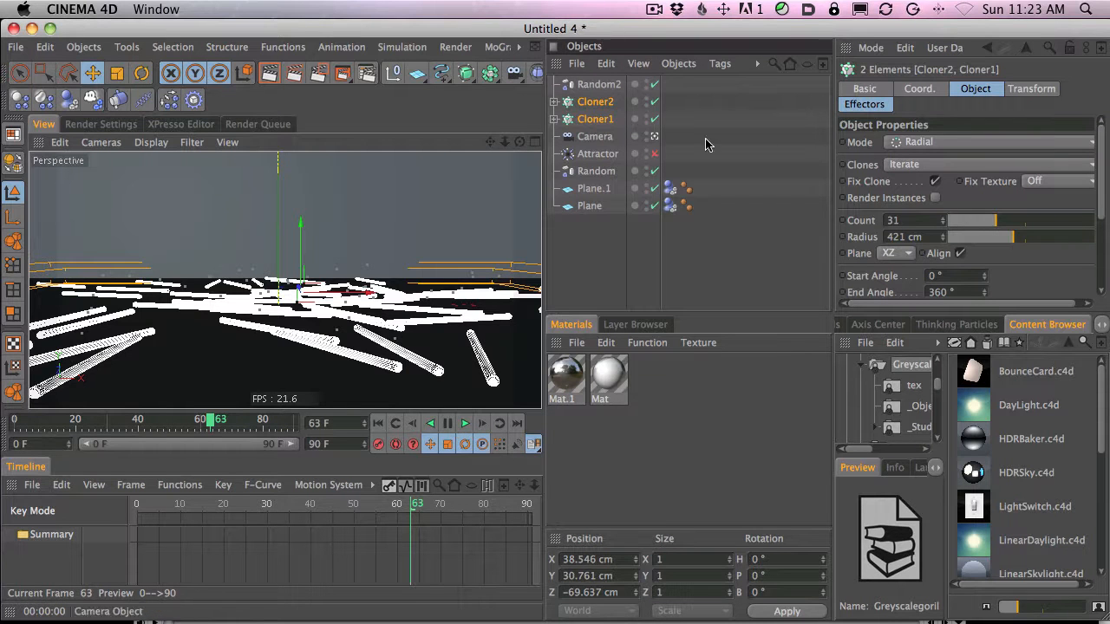
Select the Bulb and Weight Dynamics Body tags in Cloner2 and Cloner1 and set the frame 63 pose as their initial state.
left_click(553, 101)
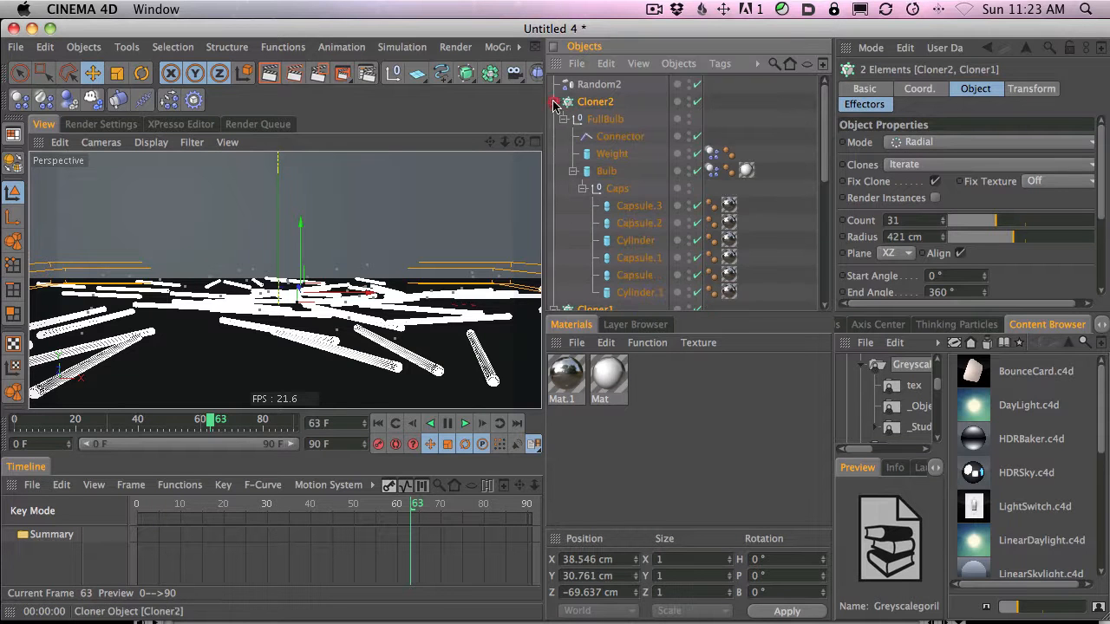
left_click(710, 170)
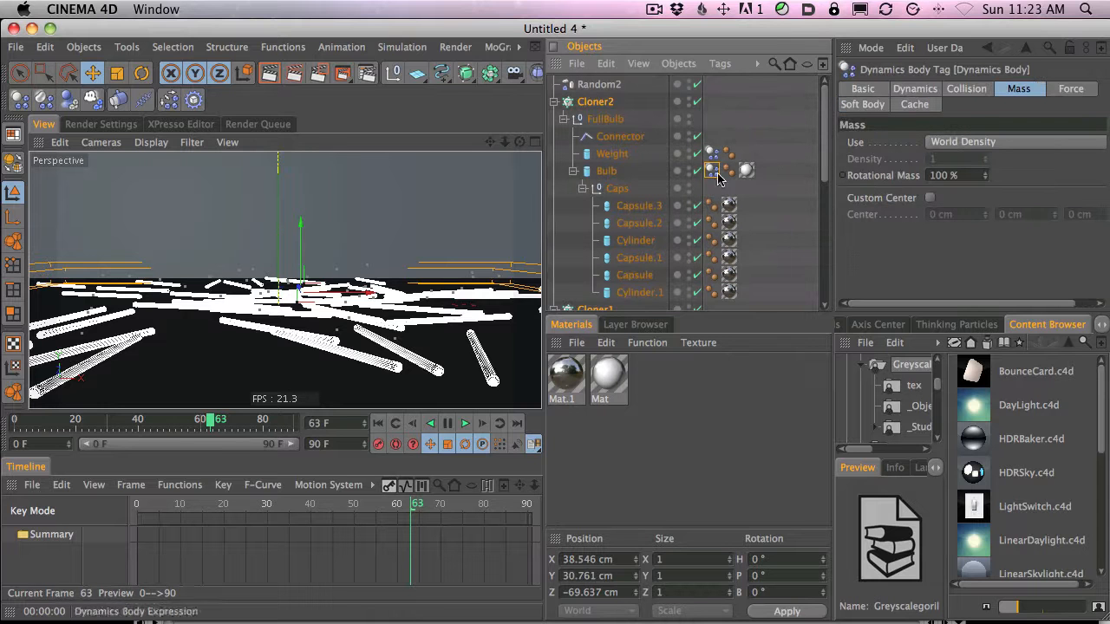
left_click(966, 89)
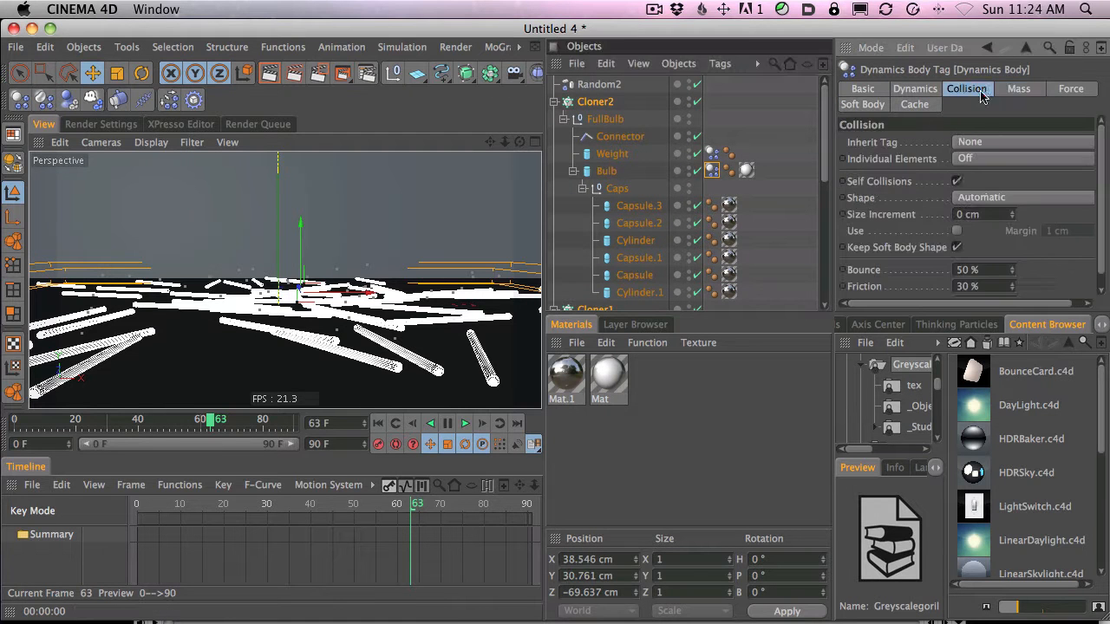
left_click(920, 89)
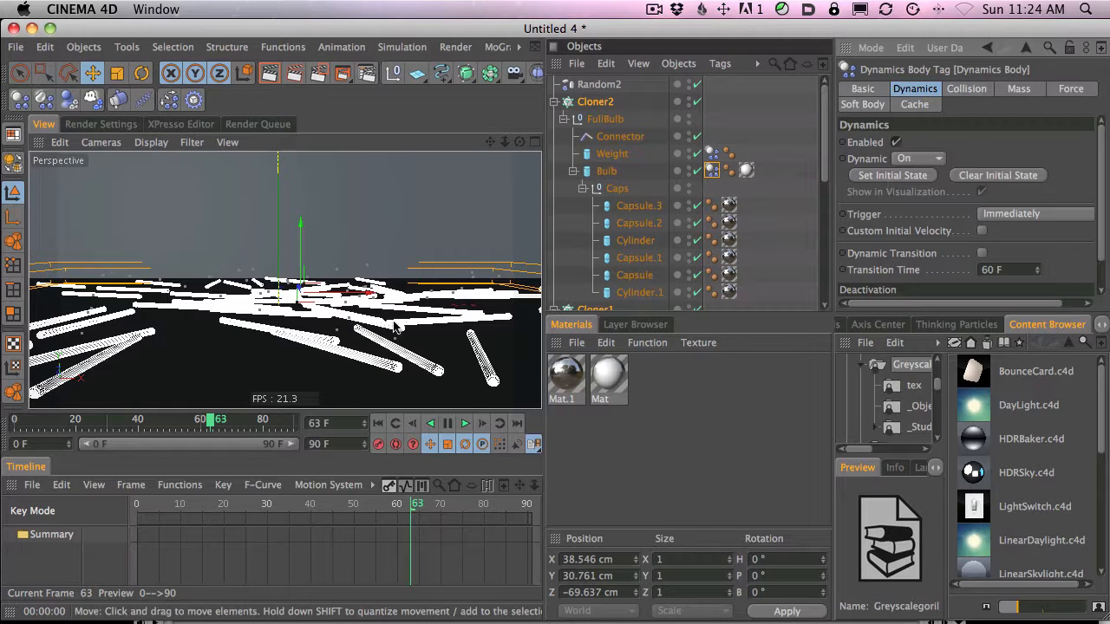
left_click(827, 145)
left_click_drag(826, 135, 828, 193)
scroll(829, 182, "down", 2)
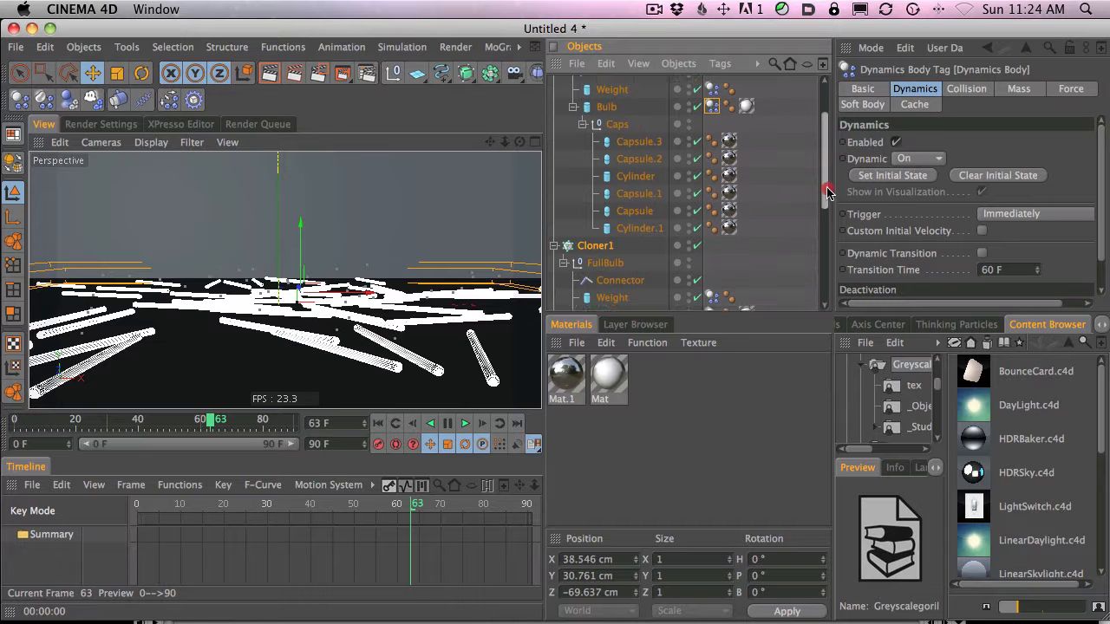
left_click(712, 294, "super")
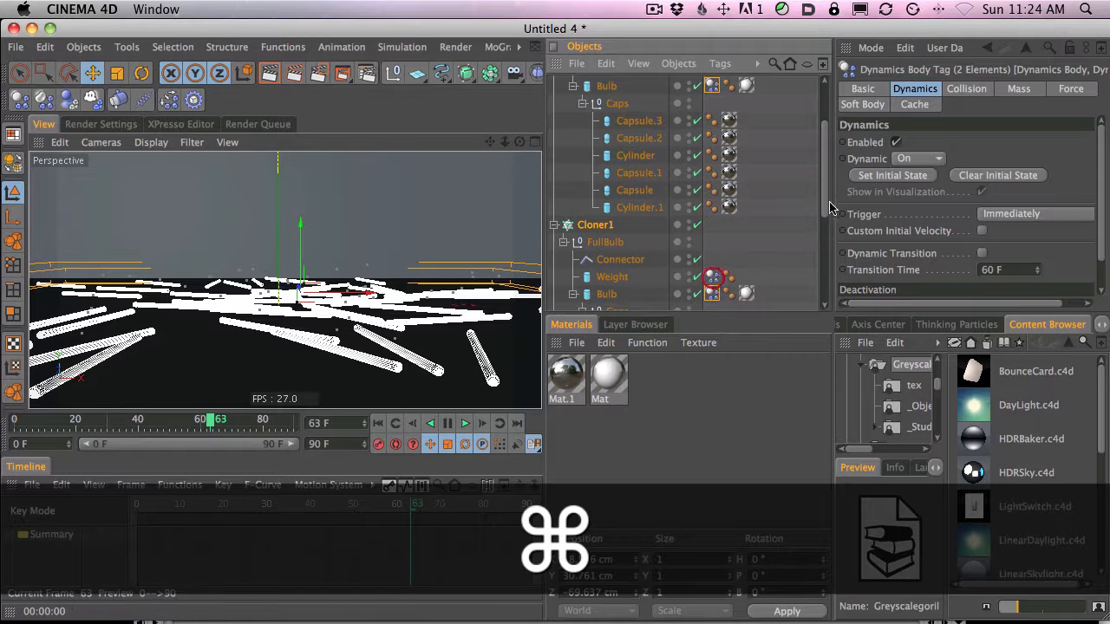
scroll(830, 173, "up", 3)
left_click(712, 153, "super")
scroll(830, 156, "down", 3)
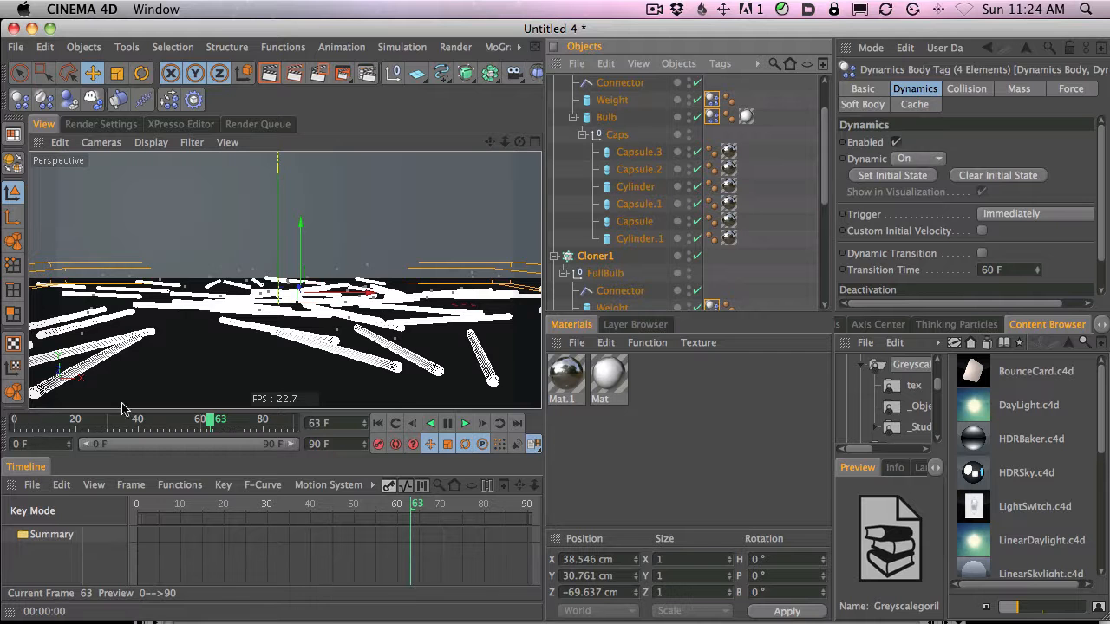
Play the simulation further, stop it at frame 36, and set that pose as the tags' new initial state.
left_click(462, 423)
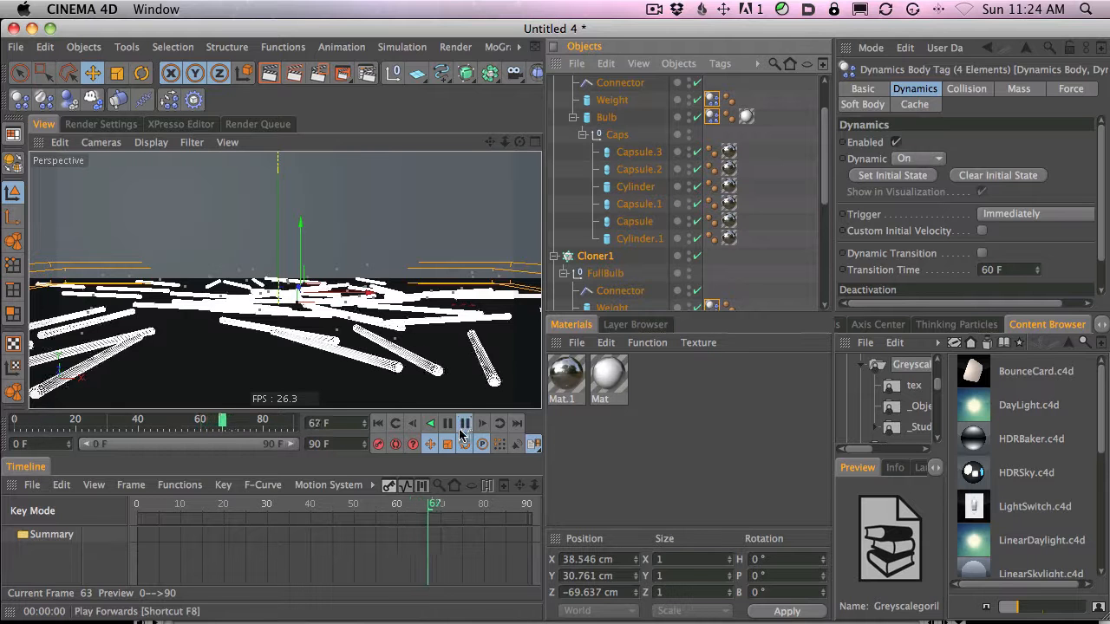
left_click(104, 422)
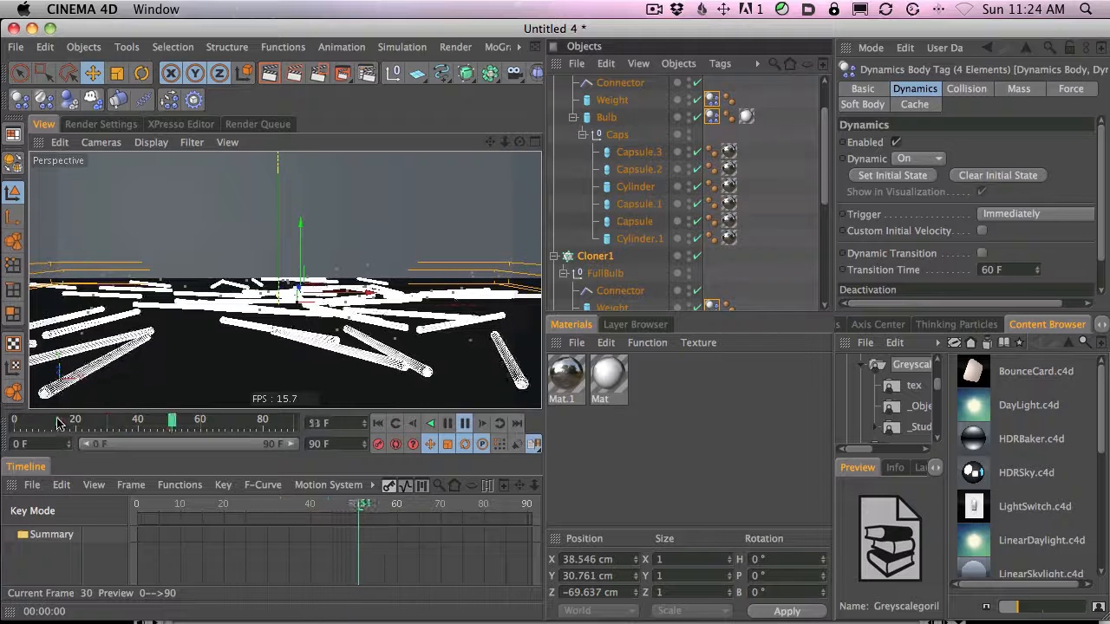
left_click(81, 422)
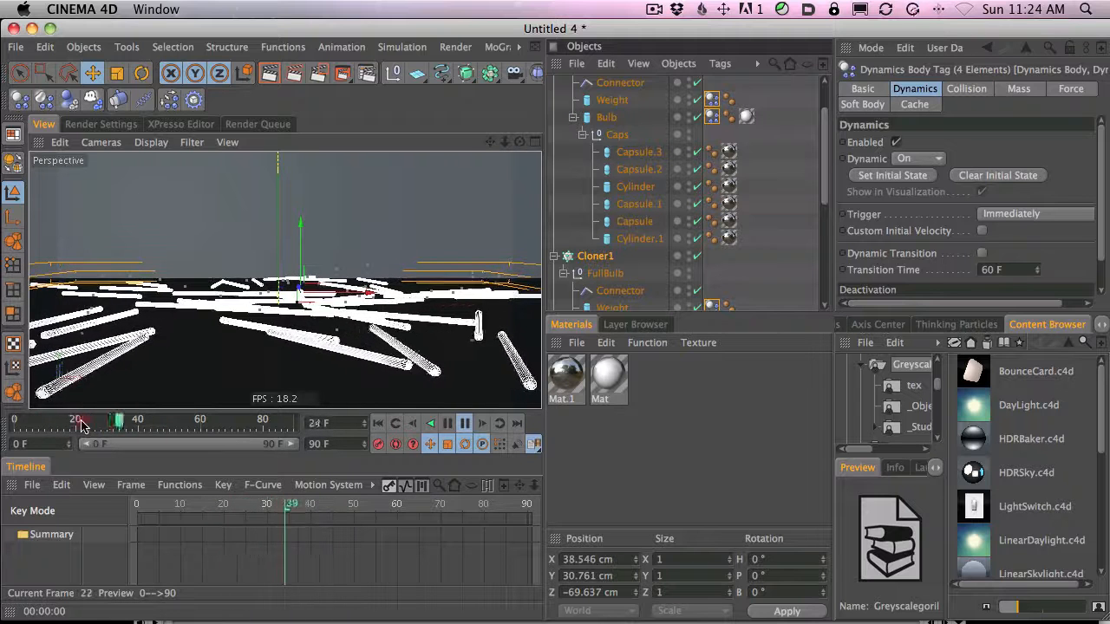
left_click(460, 423)
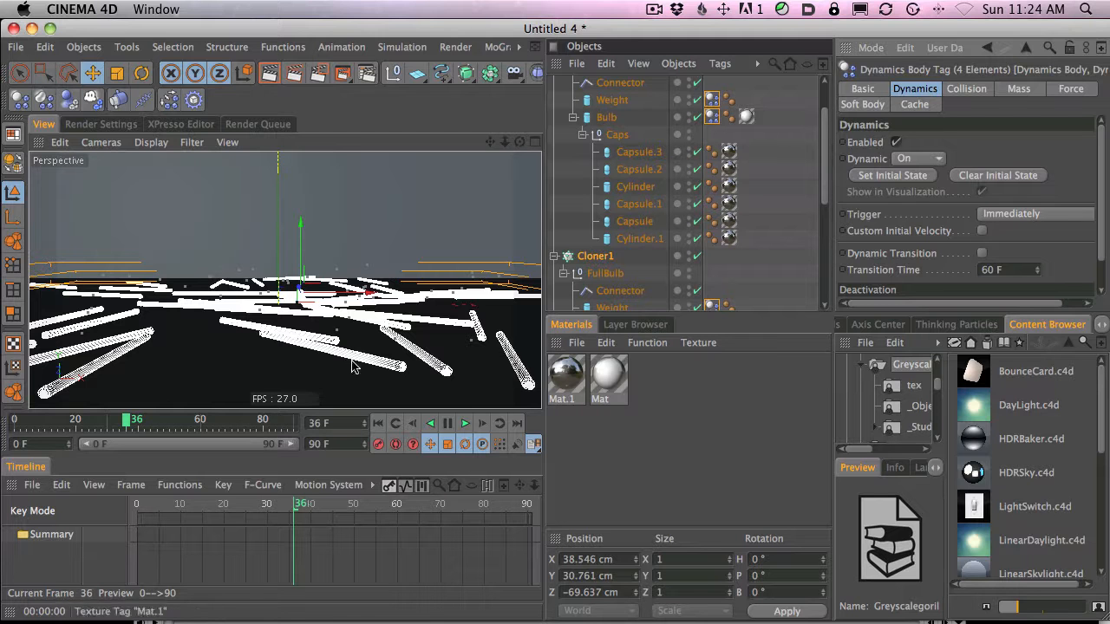
Play the simulation from frame 0, stop at frame 31, and render a preview of the camera view.
left_click_drag(36, 425, 9, 420)
left_click(465, 424)
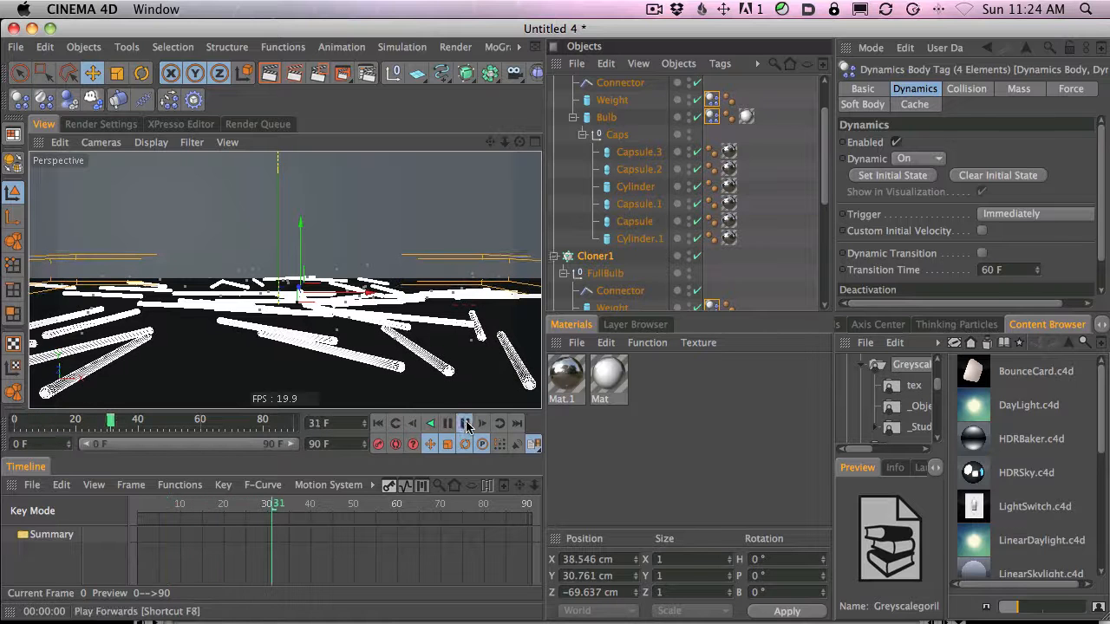
left_click(464, 424)
left_click(269, 72)
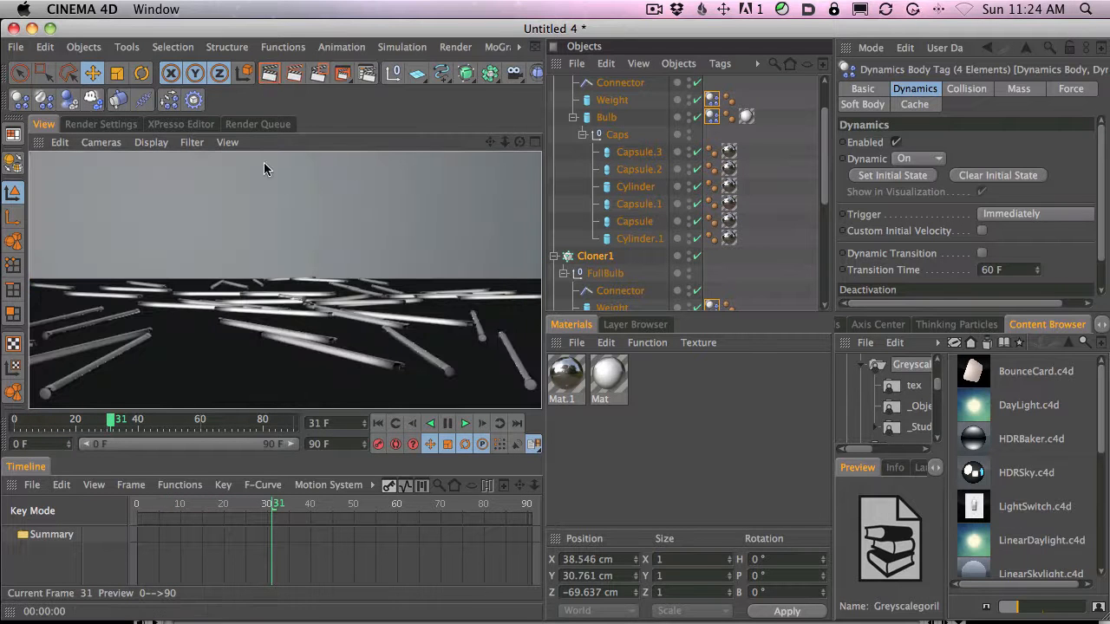
Return to frame 0 and collapse the Cloner2 and Cloner1 hierarchies.
left_click(15, 420)
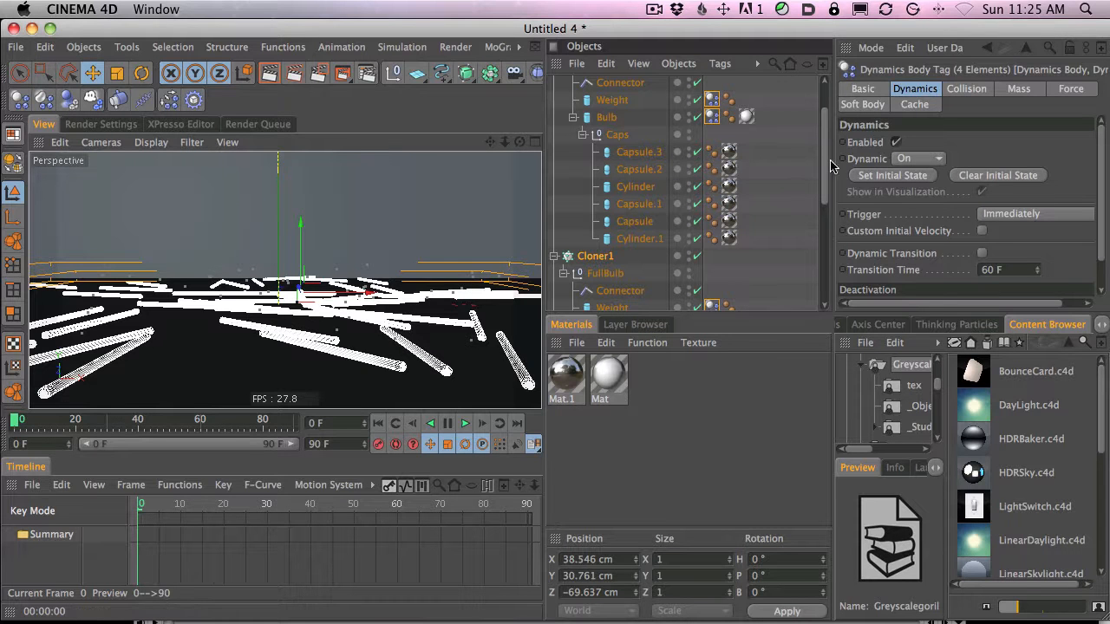
scroll(824, 156, "up", 3)
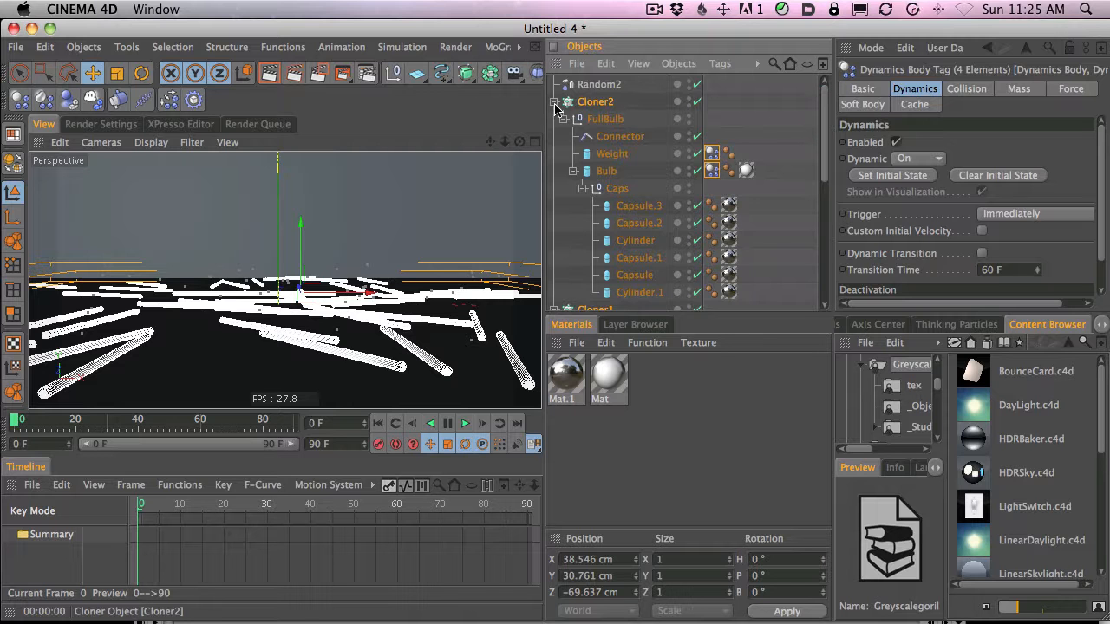
left_click(553, 103)
left_click(554, 120)
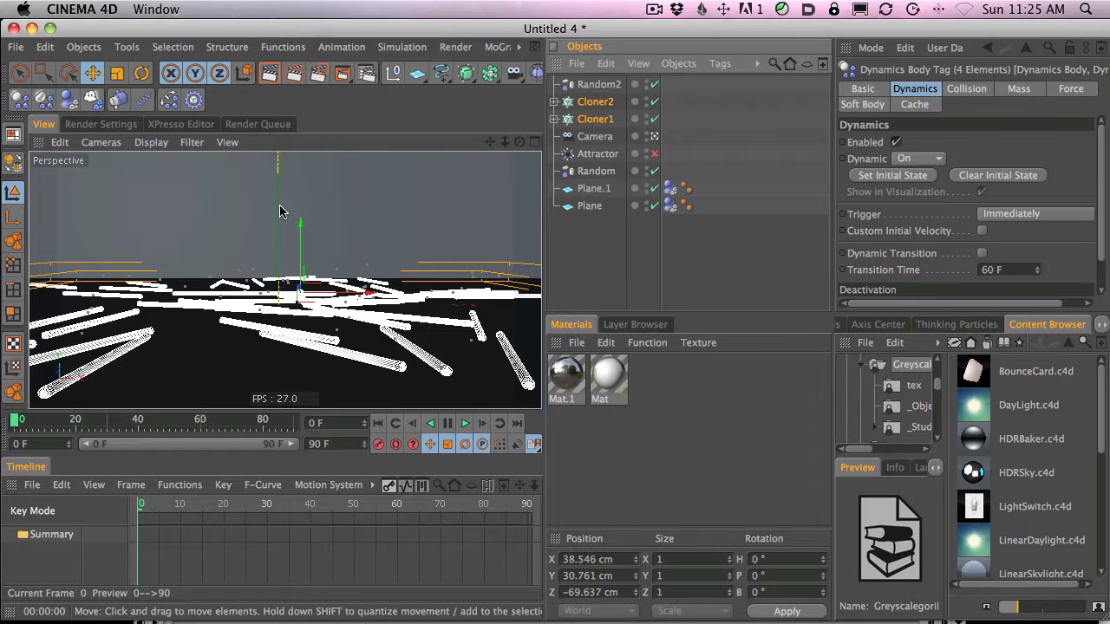
Enable the Attractor, play the animation, and set its strength to 200.
left_click(597, 155)
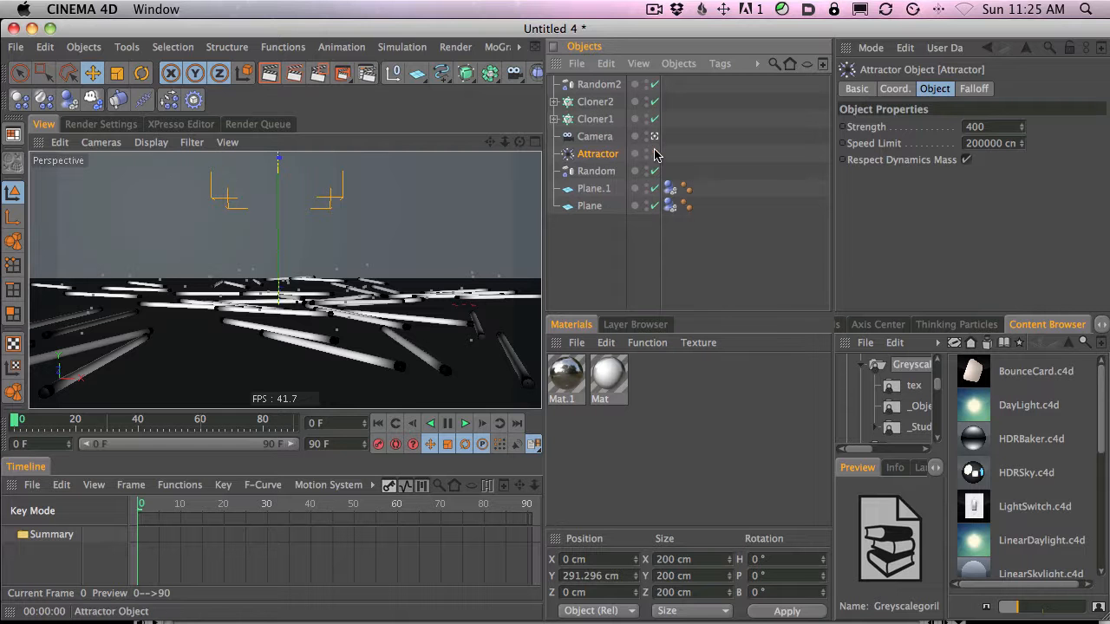
left_click(465, 423)
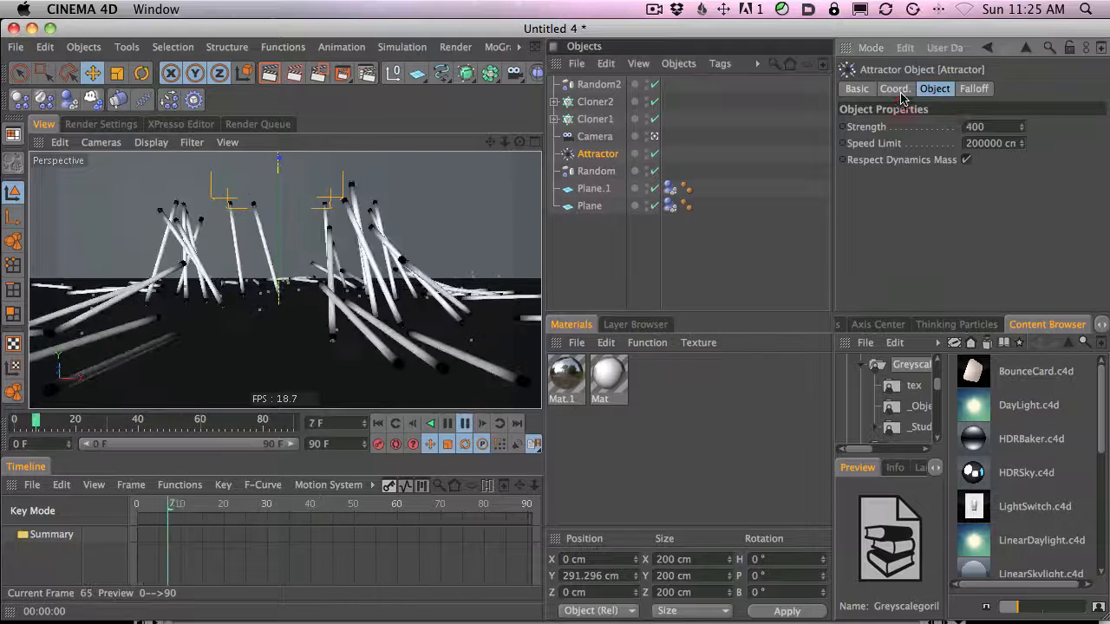
double_click(975, 127)
type("200")
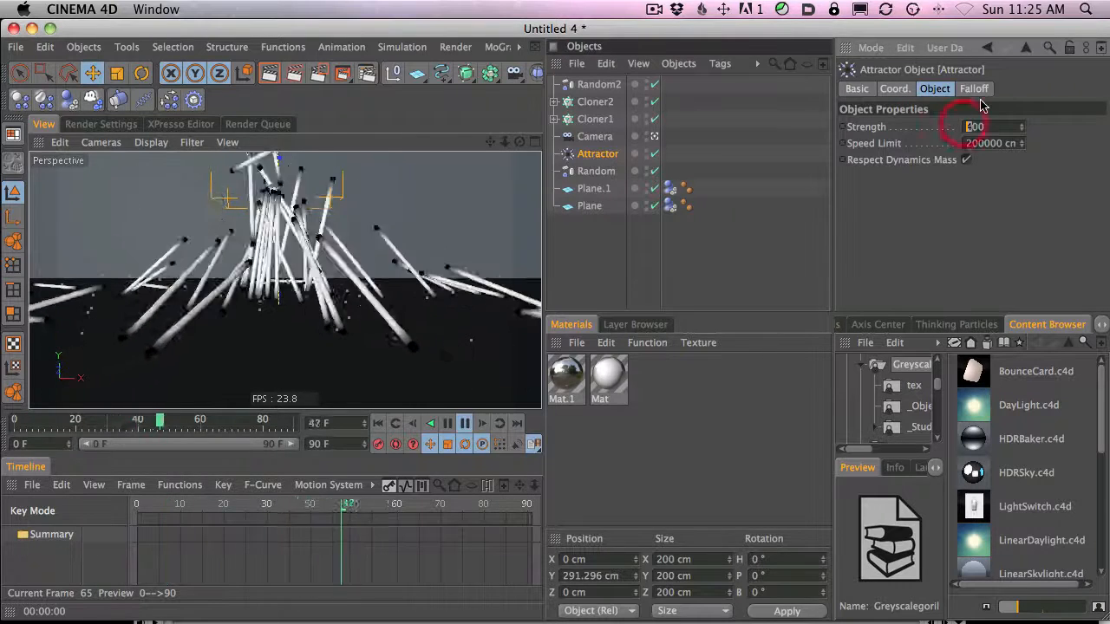
key("Return")
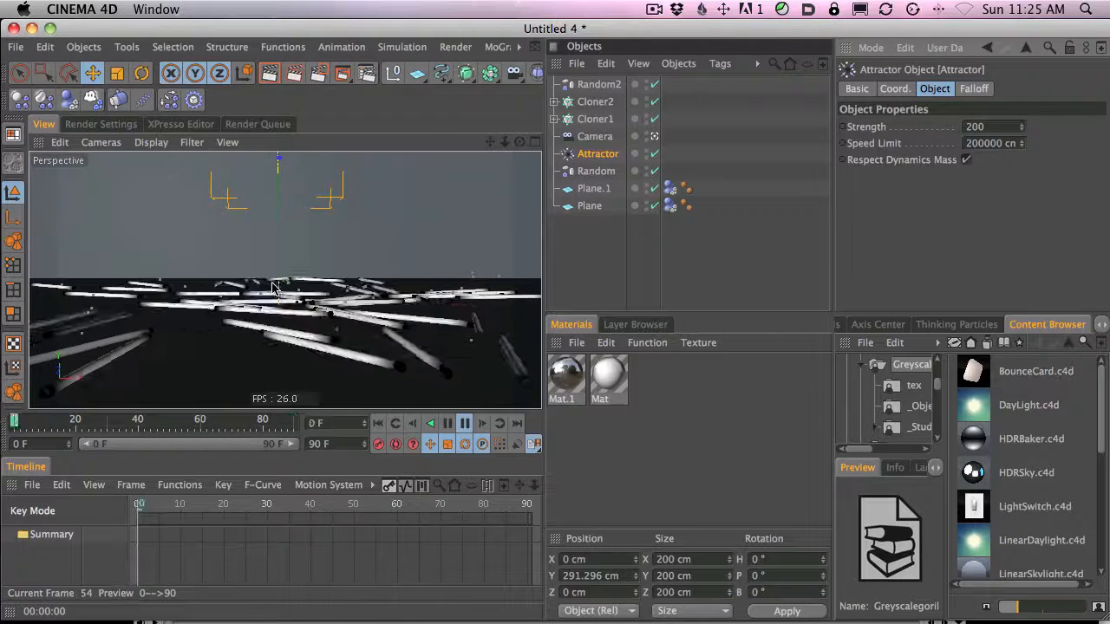
Switch to Safari, scrub the MTV Australia reference video to study the tubes' motion, and return to Cinema 4D.
key("super+Tab")
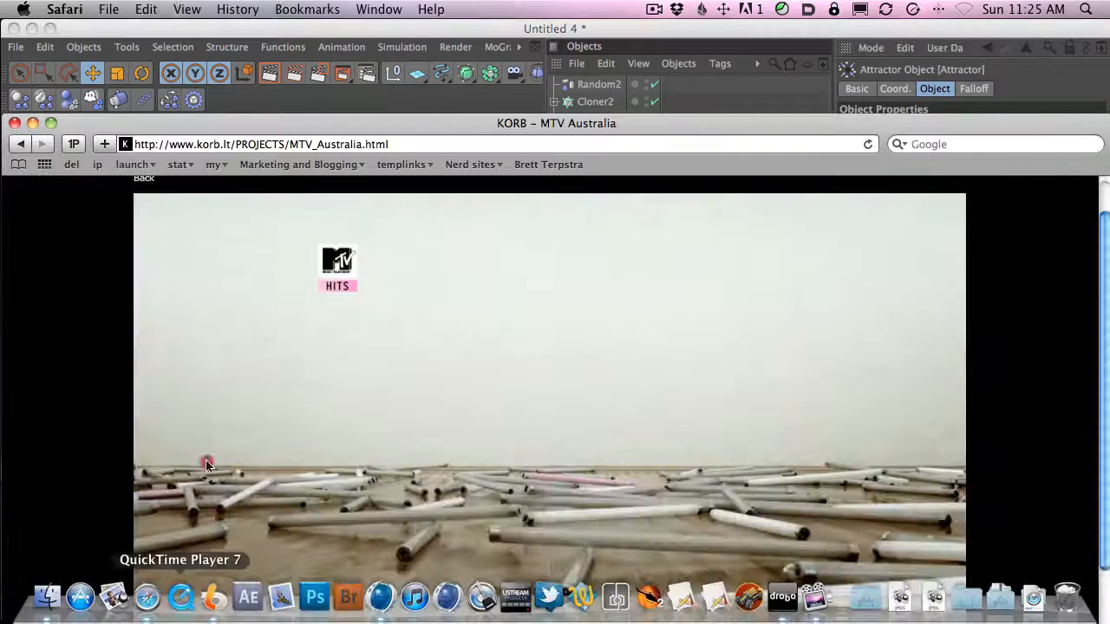
left_click_drag(339, 124, 364, 29)
left_click(198, 531)
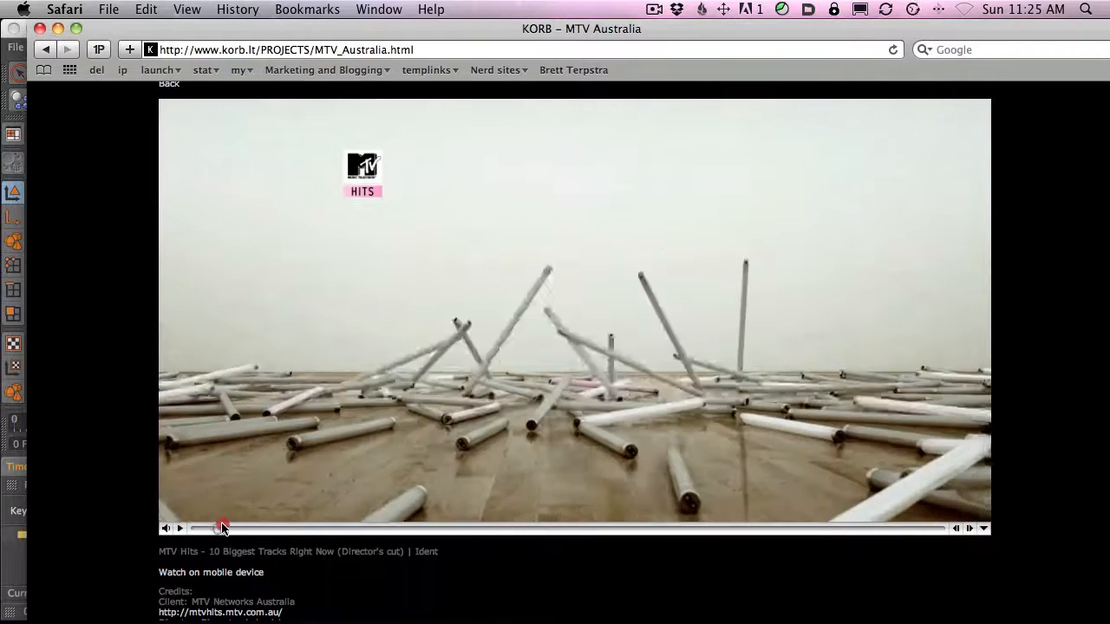
left_click_drag(198, 530, 255, 533)
key("Tab")
left_click_drag(260, 29, 259, 310)
left_click(305, 34)
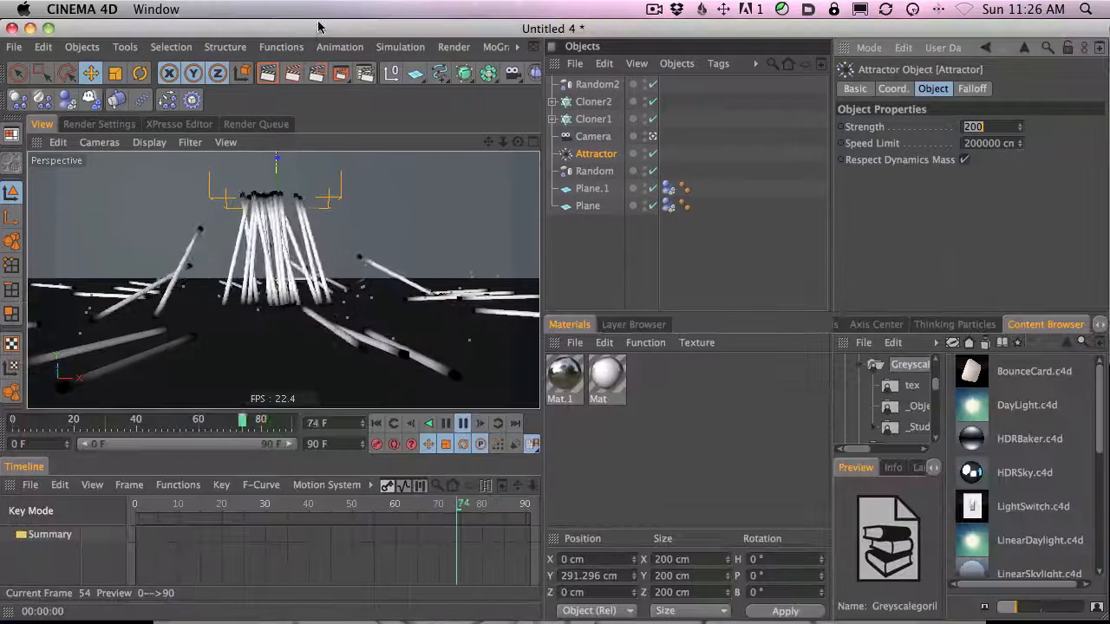
Rename the Attractor as Attractor1 and duplicate it.
left_click(596, 153)
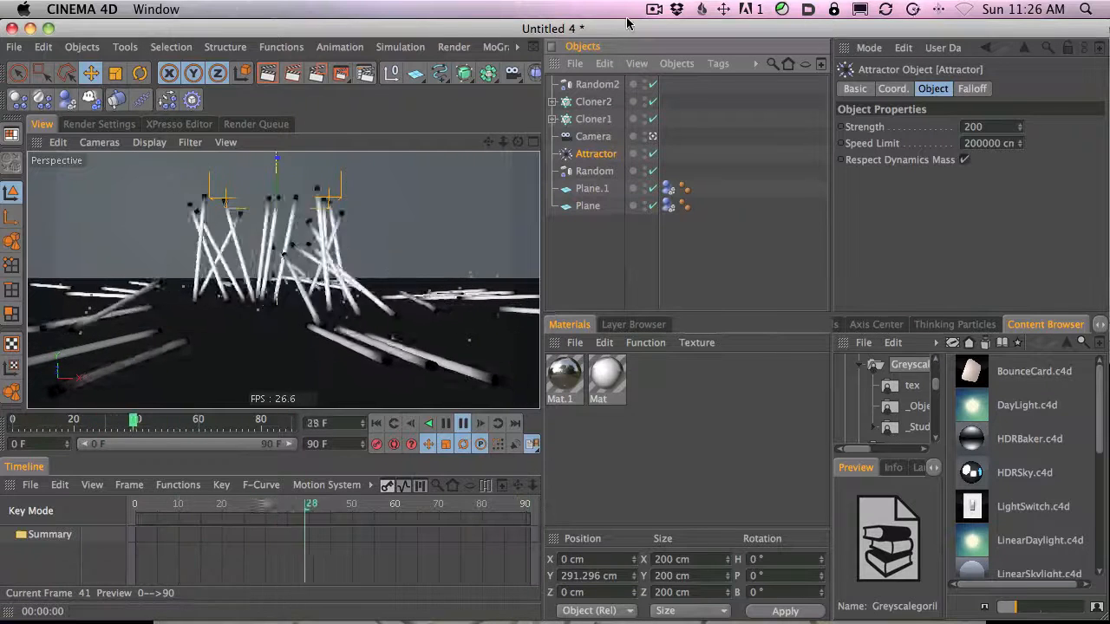
key("Return")
key("Right")
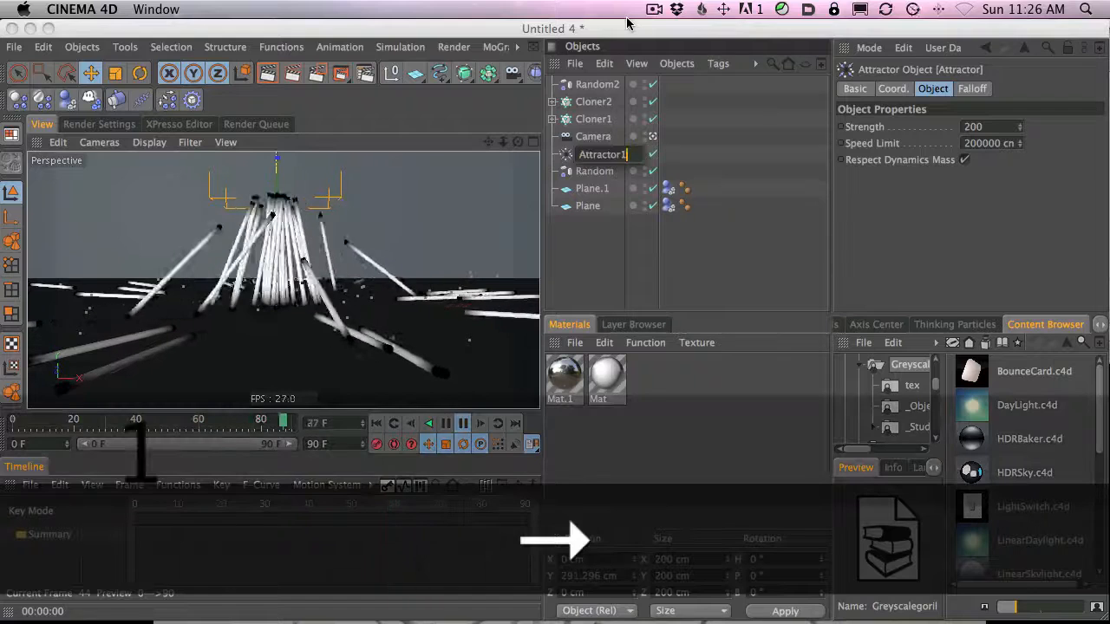
type("1")
key("Return")
key("super+c")
key("super+v")
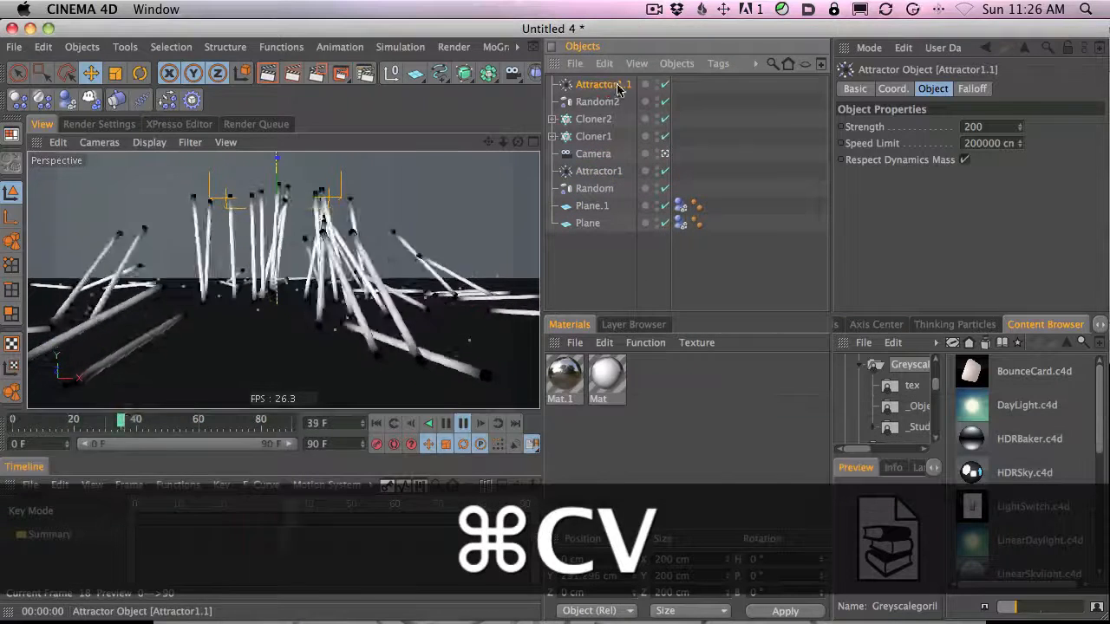
Rename the duplicated attractor as Attractor2.
key("Return")
key("Right")
key("BackSpace")
key("BackSpace")
key("BackSpace")
type("2")
key("Return")
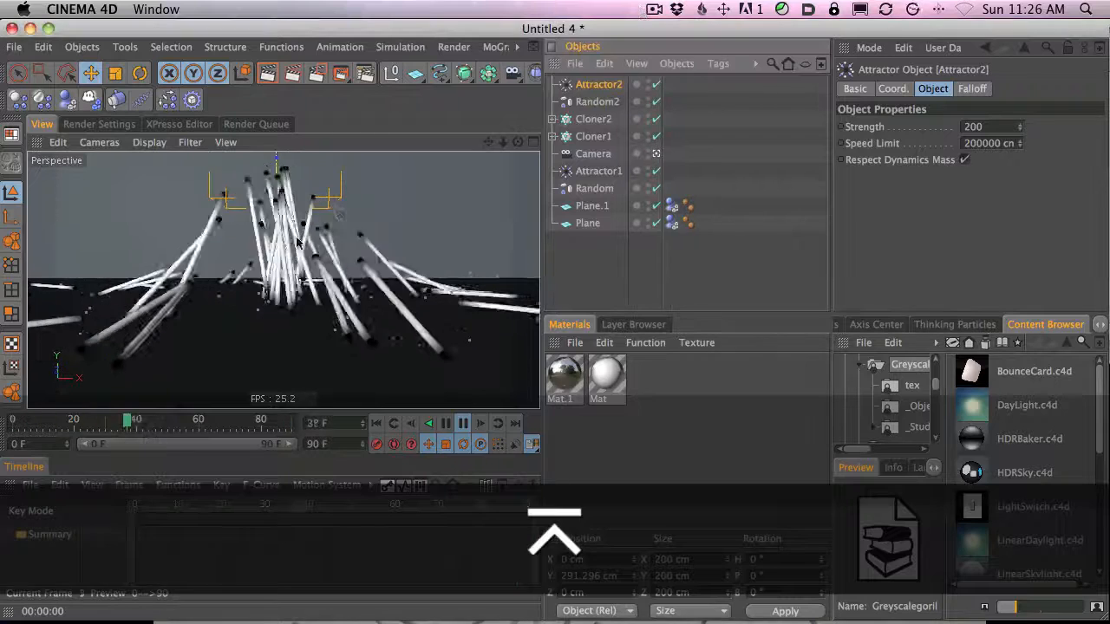
Move Attractor1 directly above Attractor2 in the object hierarchy and select it.
key("2")
key("2")
key("1")
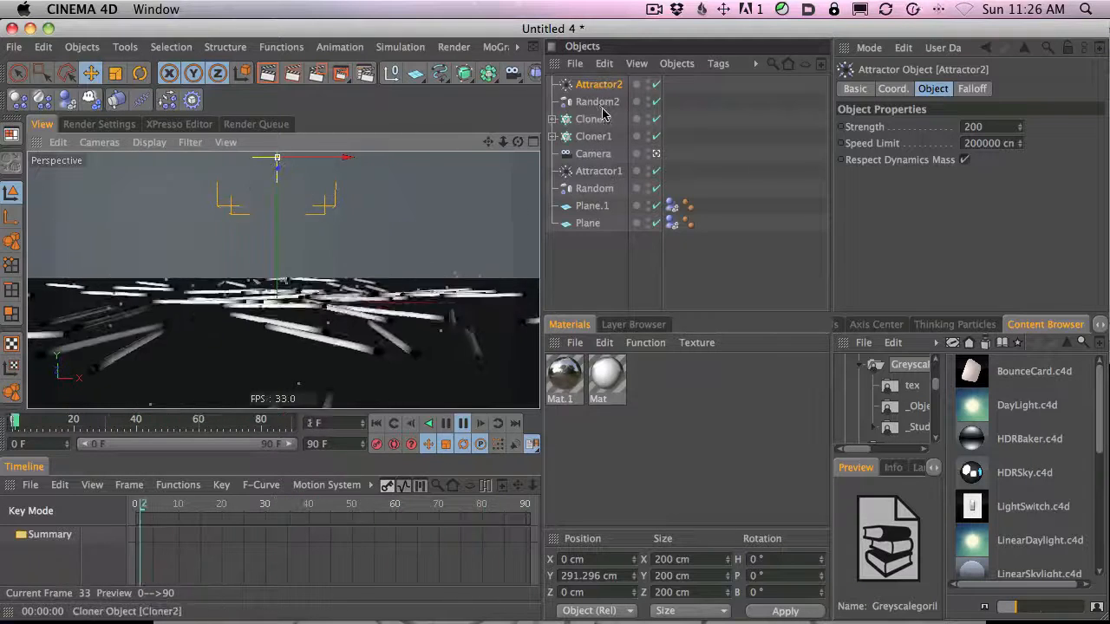
left_click_drag(598, 171, 605, 80)
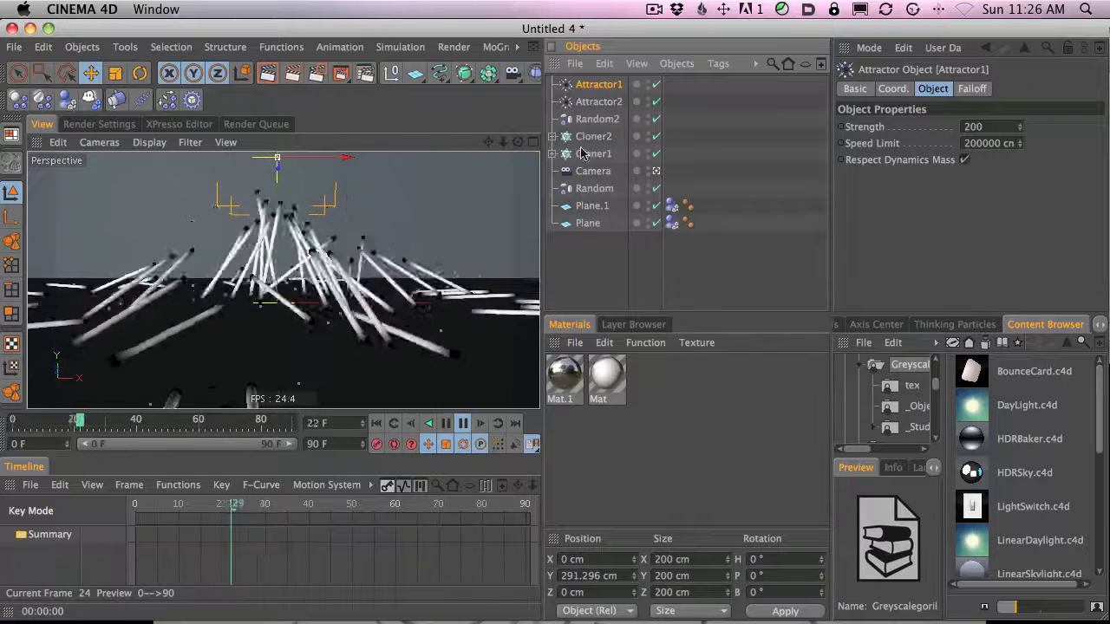
left_click(598, 84)
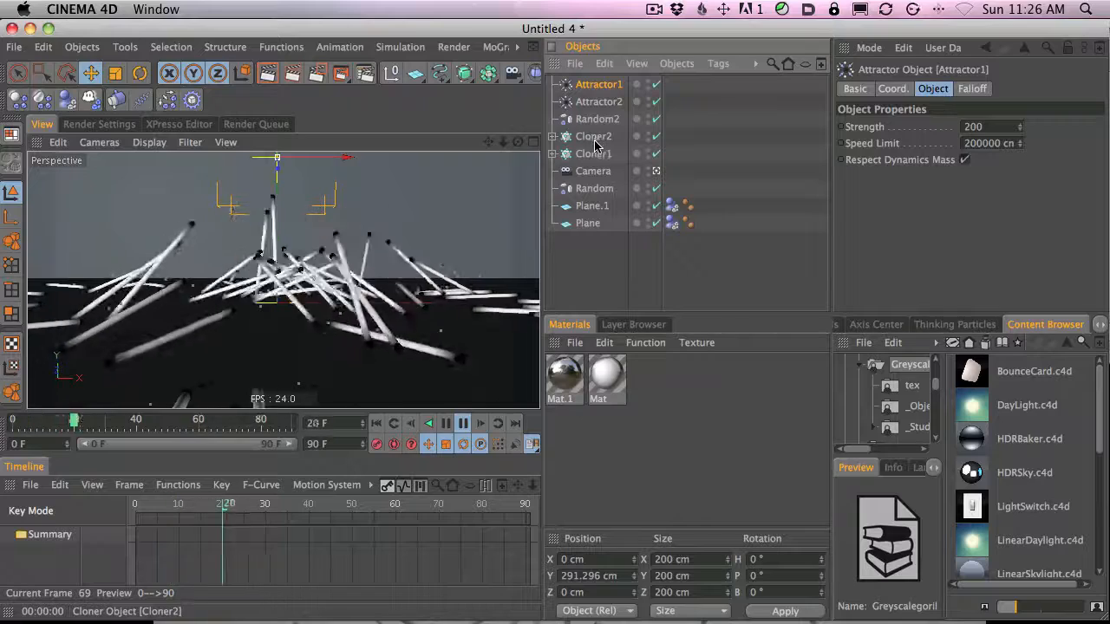
Expand the Cloner1 and Cloner2 hierarchies, stop the playback and return the timeline to frame 0.
left_click(594, 138)
left_click(594, 154)
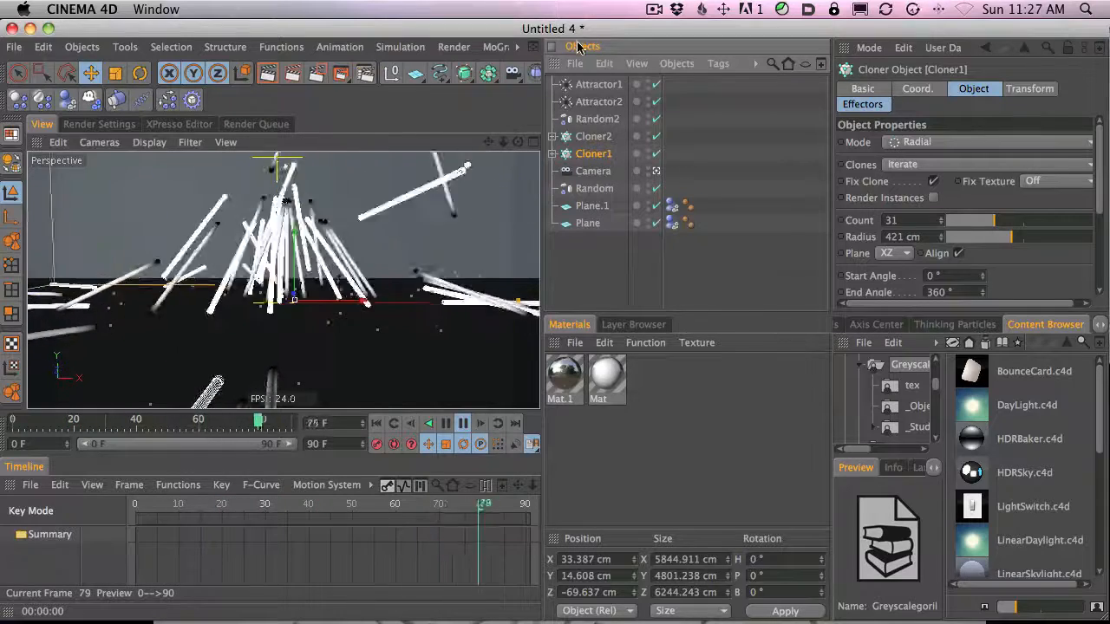
left_click(553, 137)
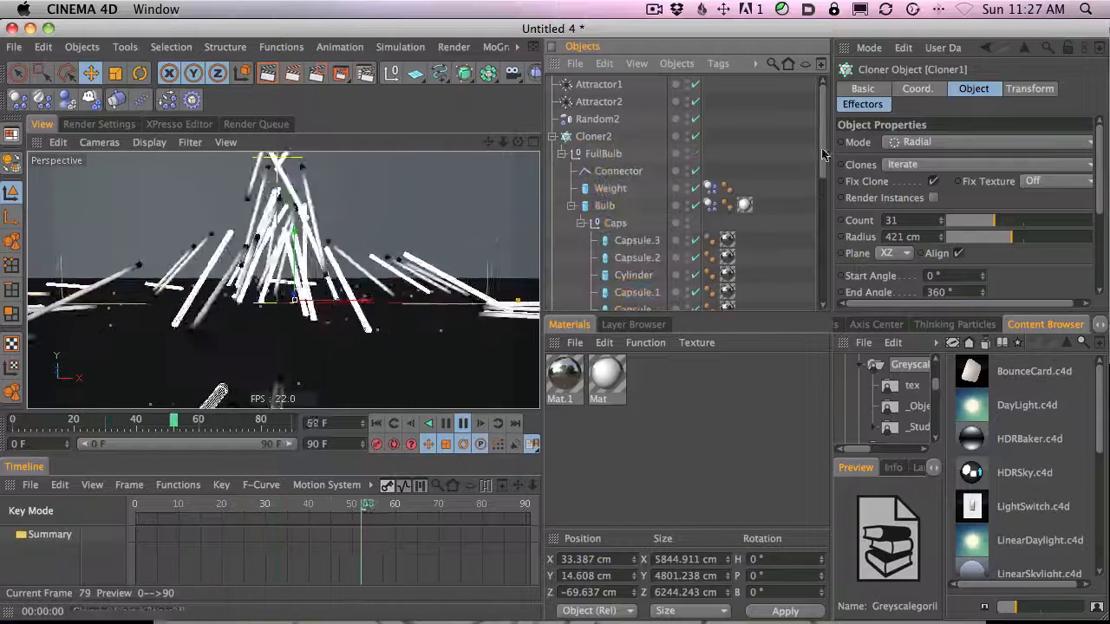
left_click_drag(820, 161, 820, 164)
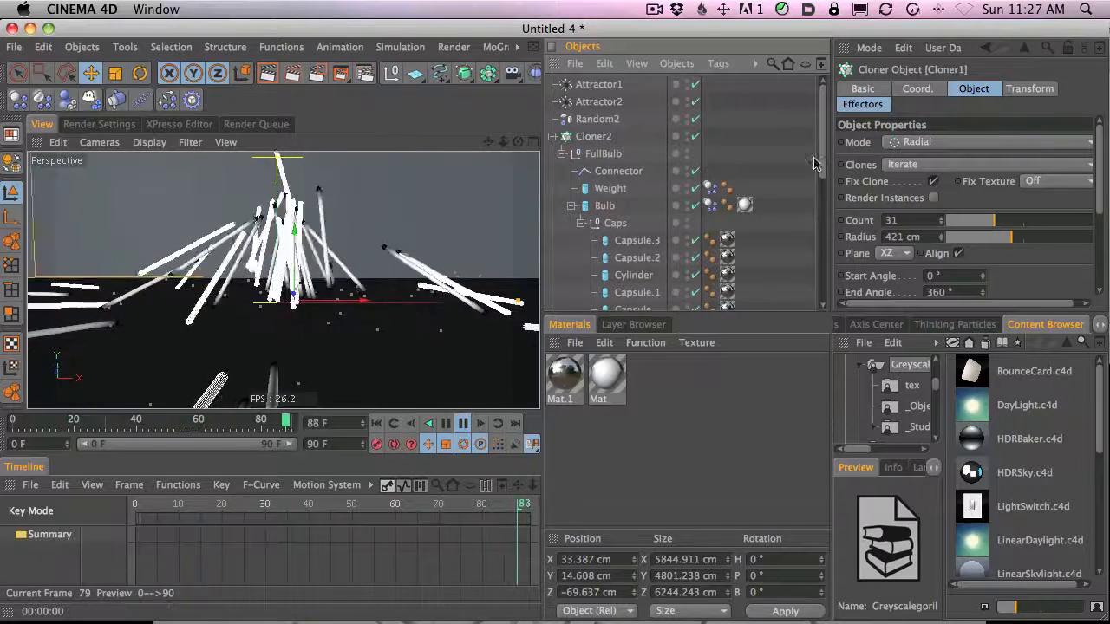
left_click(462, 424)
left_click_drag(58, 423, 12, 422)
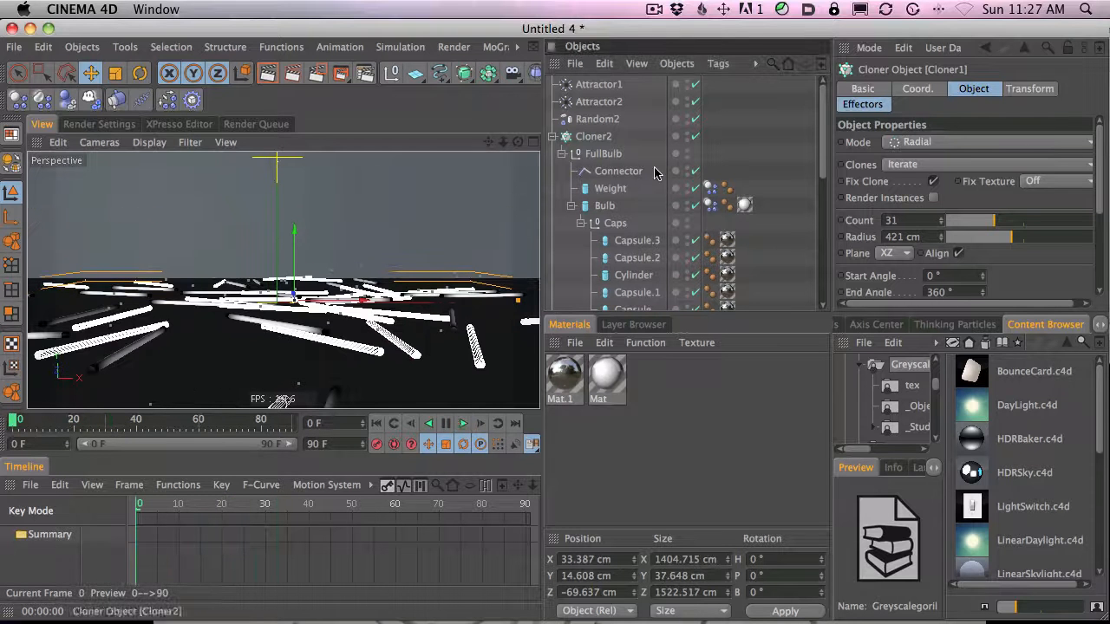
Exclude Attractor1 from the forces of the Dynamics Body tags on Cloner2's Weight and Bulb.
left_click_drag(708, 176, 727, 212)
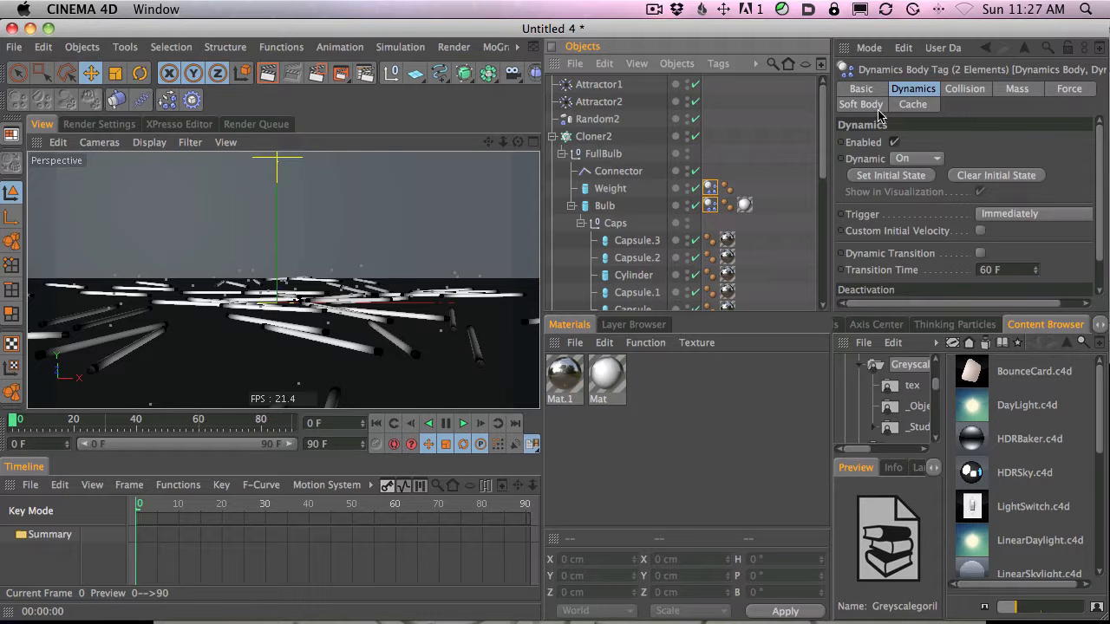
left_click(1072, 90)
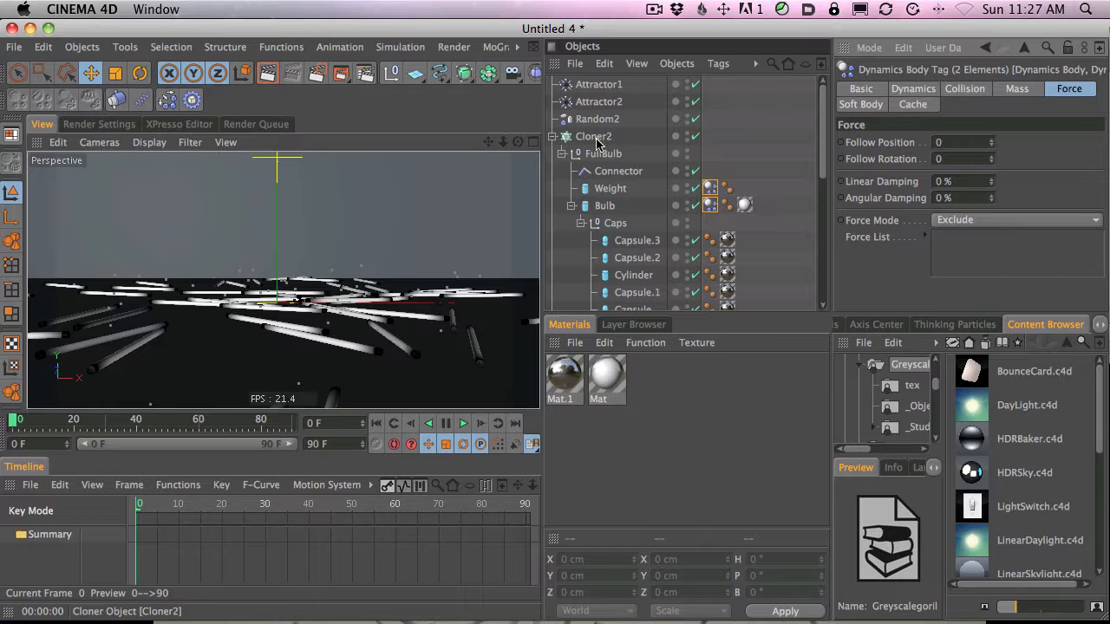
left_click_drag(598, 85, 614, 90)
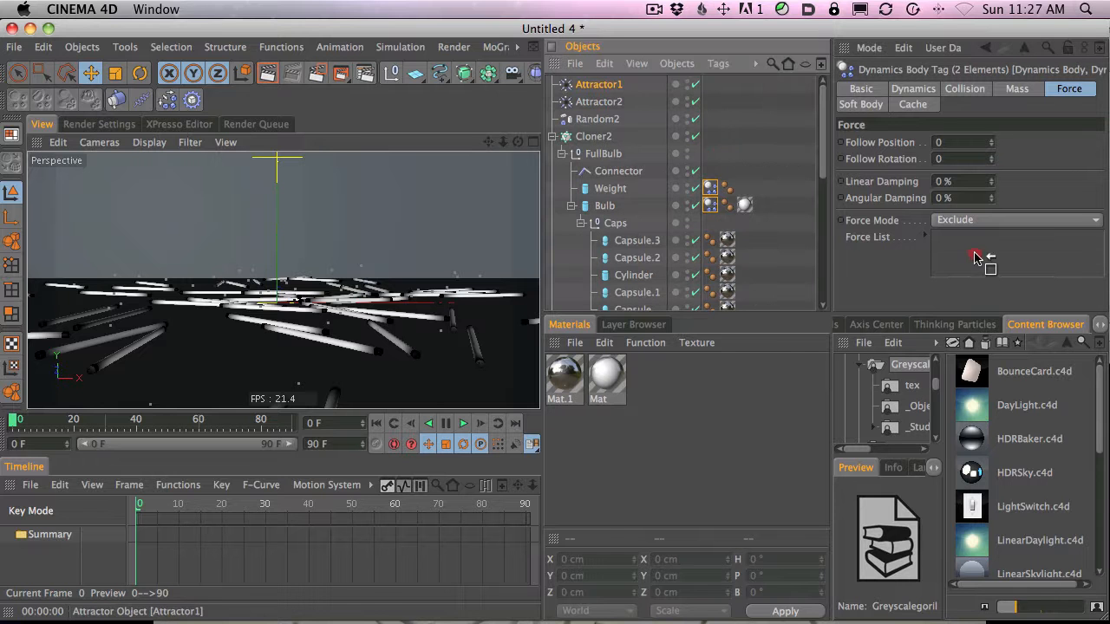
left_click_drag(973, 253, 973, 253)
Exclude Attractor2 from the forces of the Dynamics Body tags on Cloner1's Weight and Bulb.
scroll(822, 156, "down", 5)
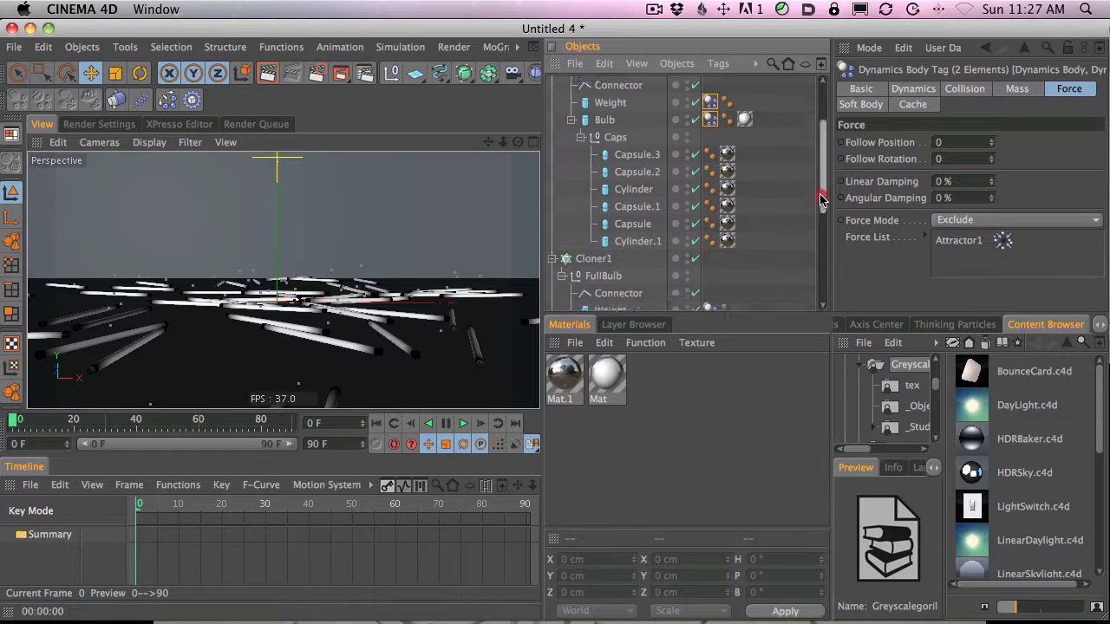
left_click_drag(712, 276, 712, 277)
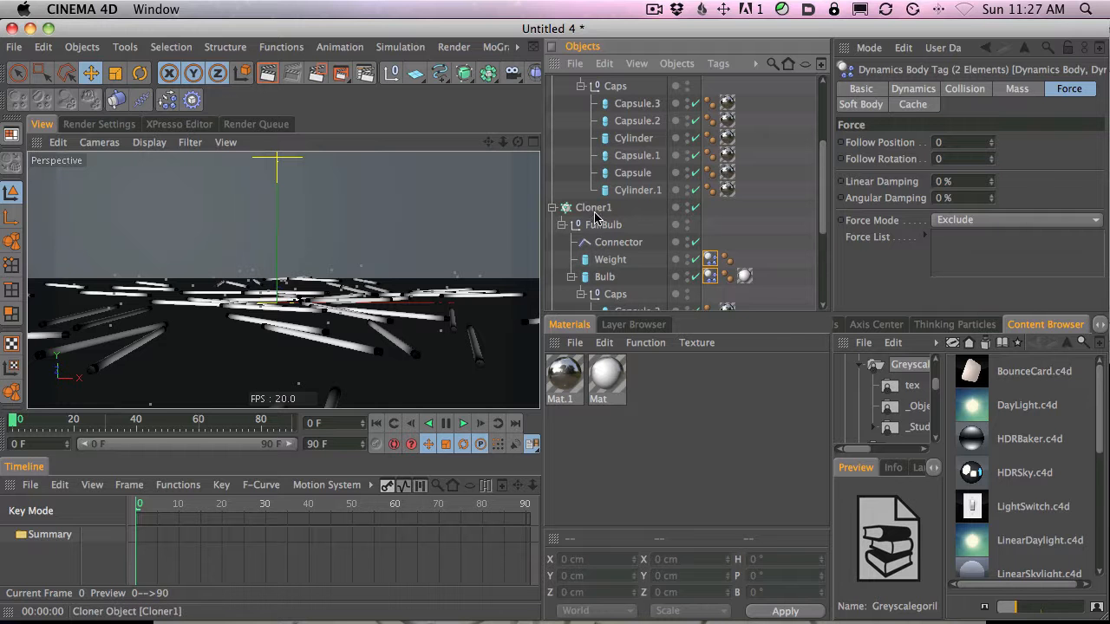
left_click_drag(821, 174, 822, 87)
left_click_drag(612, 102, 624, 109)
left_click_drag(1004, 257, 999, 250)
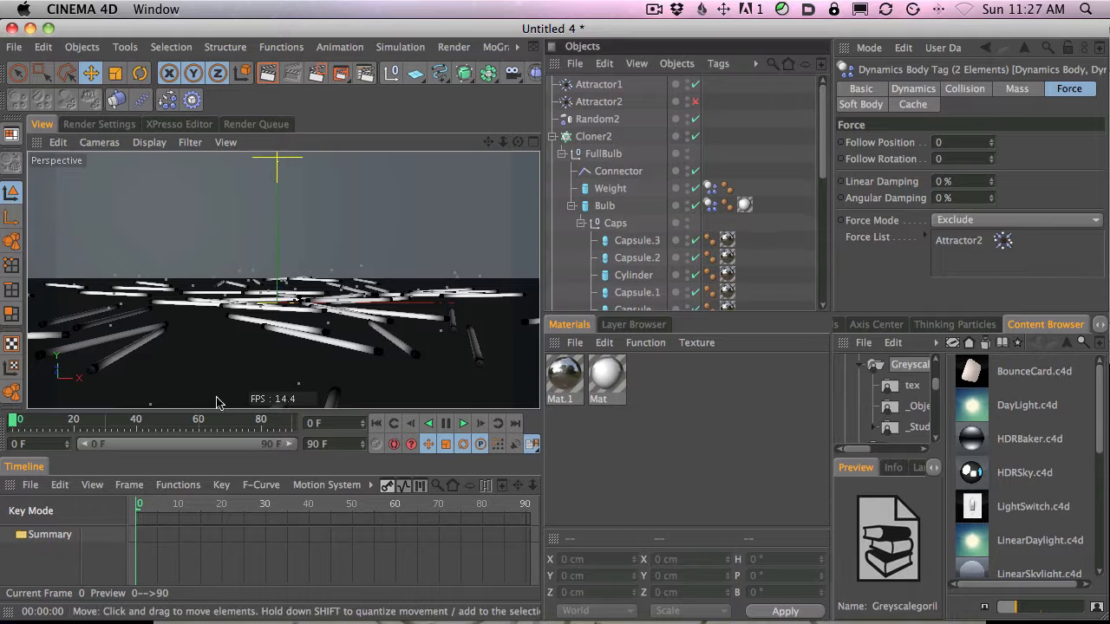
Play the simulation while disabling Attractor1 and enabling Attractor2 to compare their pull, and return to frame 0.
left_click(466, 427)
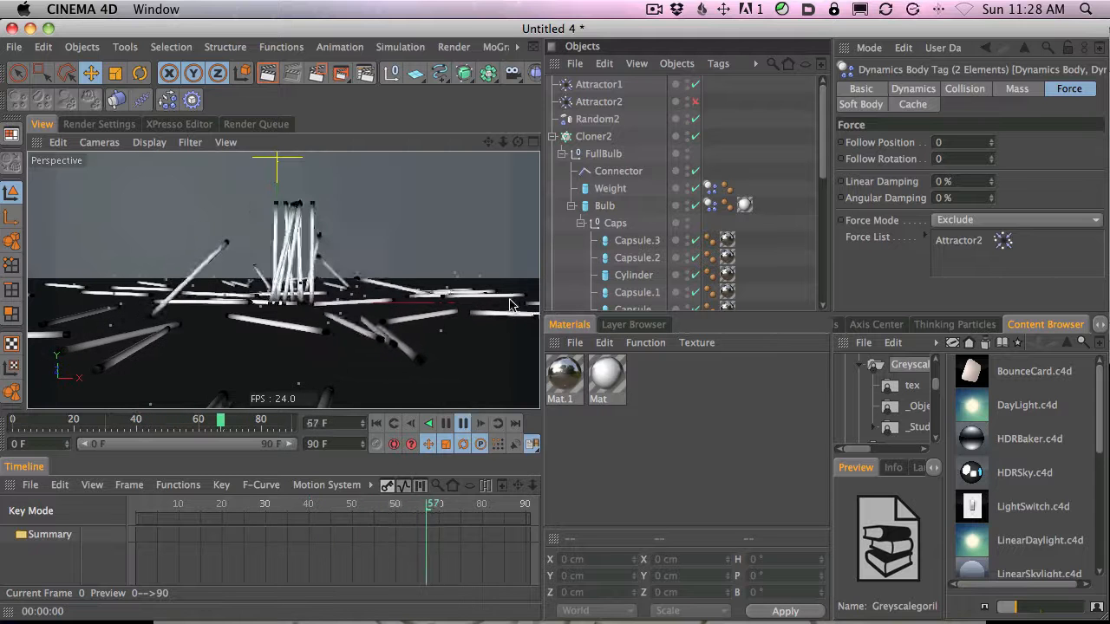
left_click(696, 85)
left_click(696, 101)
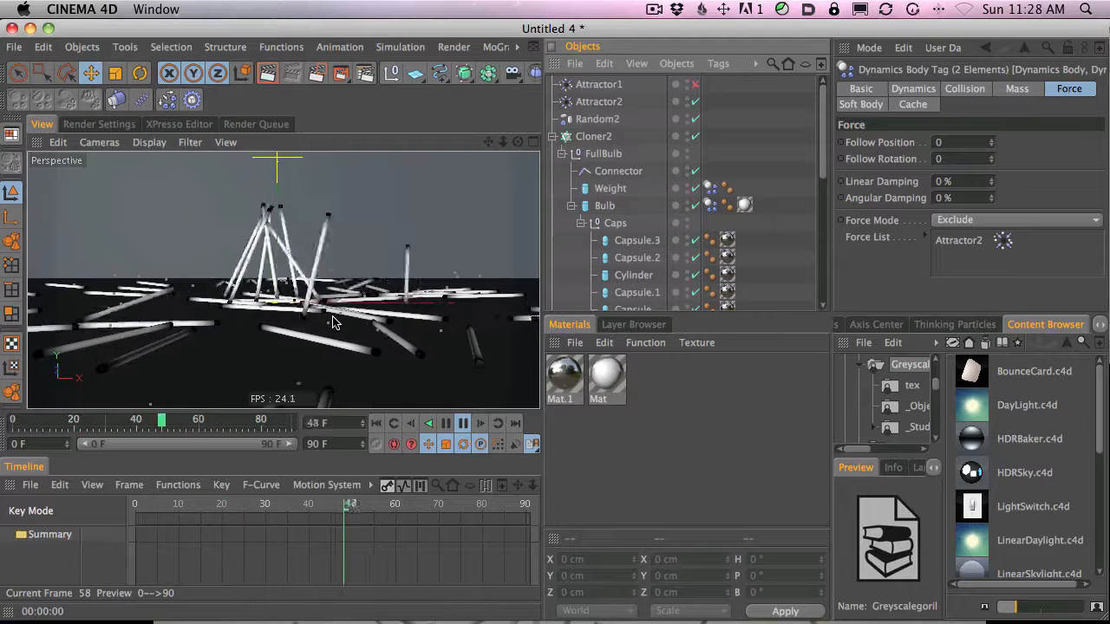
left_click(463, 423)
left_click(4, 421)
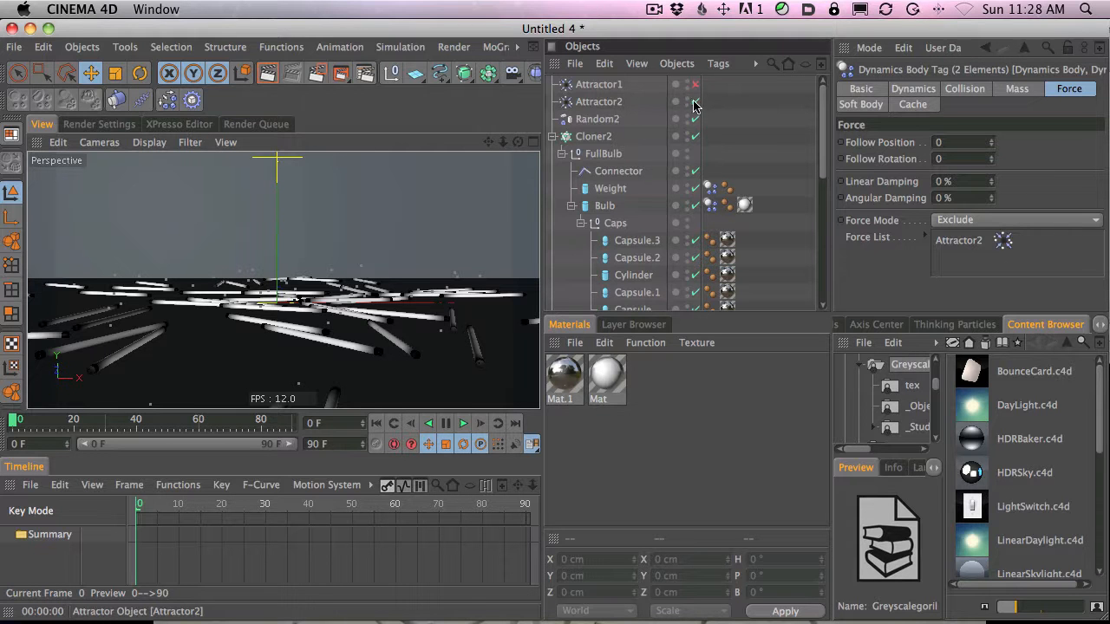
Switch to Safari, scrub the MTV Australia reference video to check the tubes' rise, and return to Cinema 4D.
key("super+Tab")
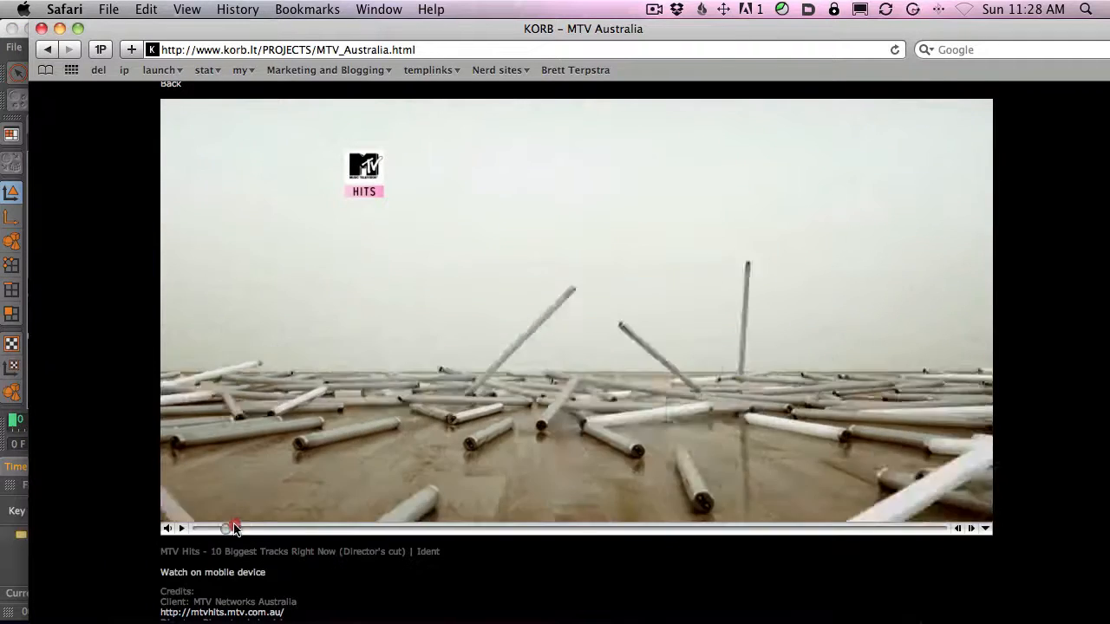
left_click_drag(269, 528, 305, 530)
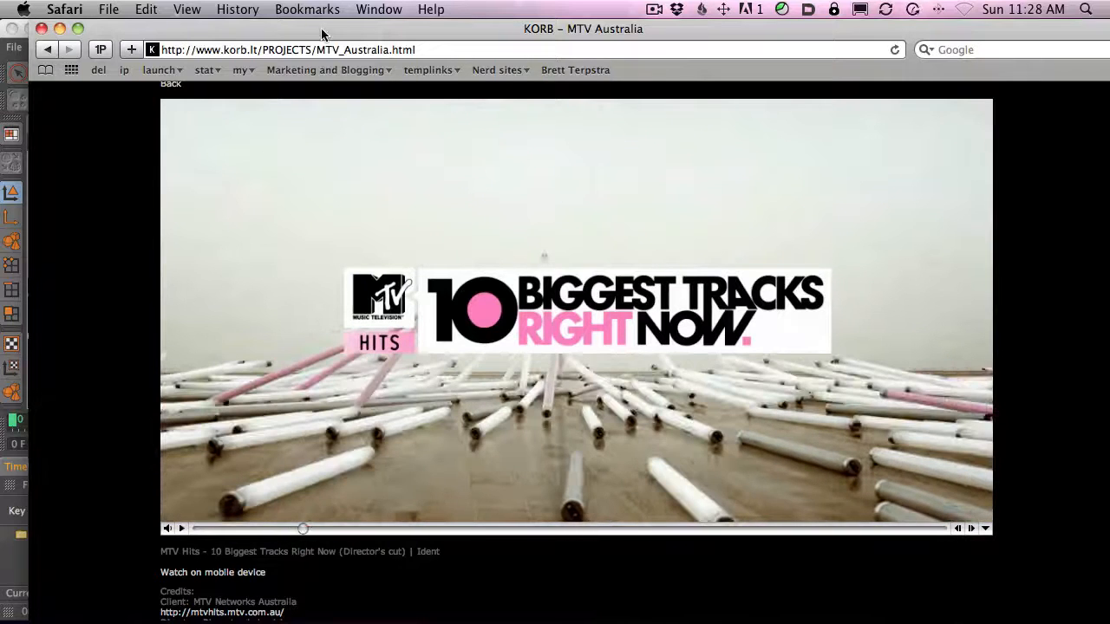
double_click(322, 33)
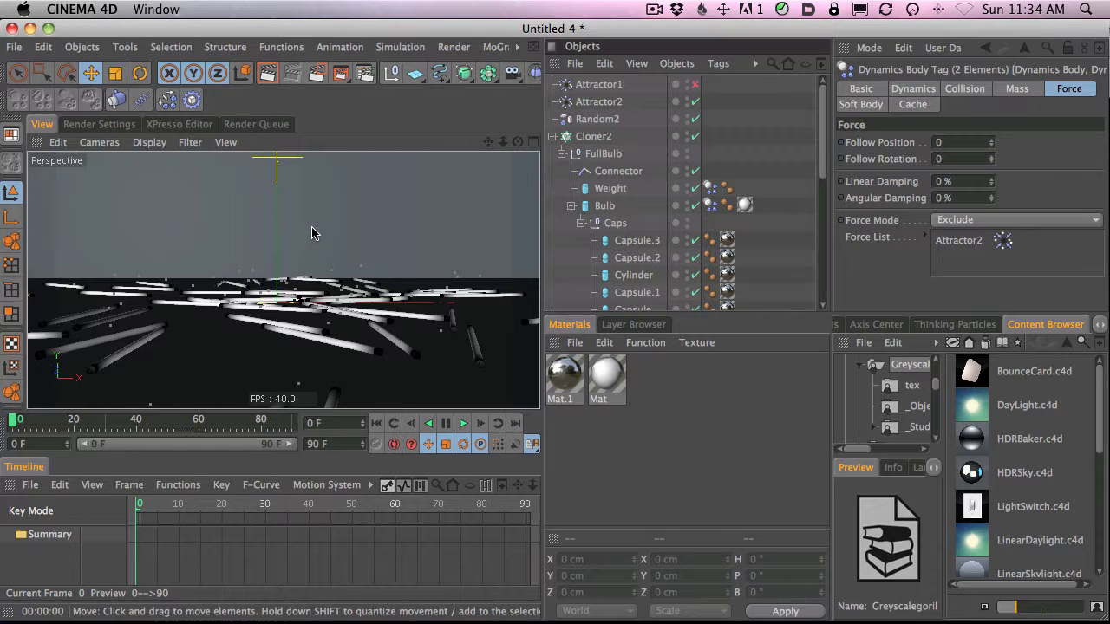
Collapse the Cloner2 and Cloner1 hierarchies and play the simulation with only Attractor2 enabled.
left_click(553, 136)
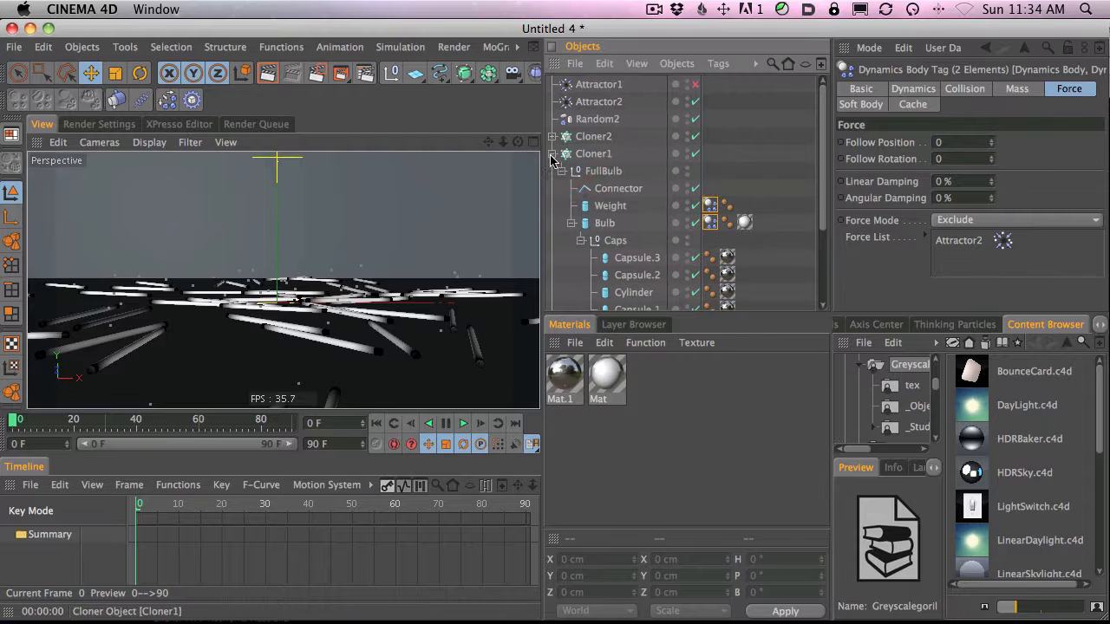
left_click(552, 153)
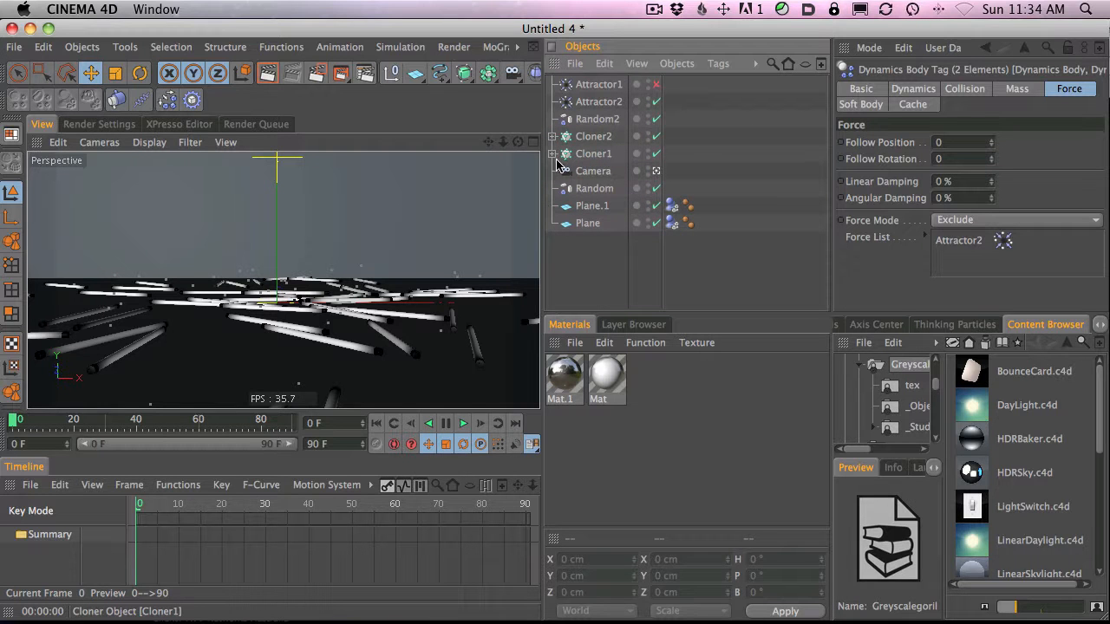
left_click(463, 425)
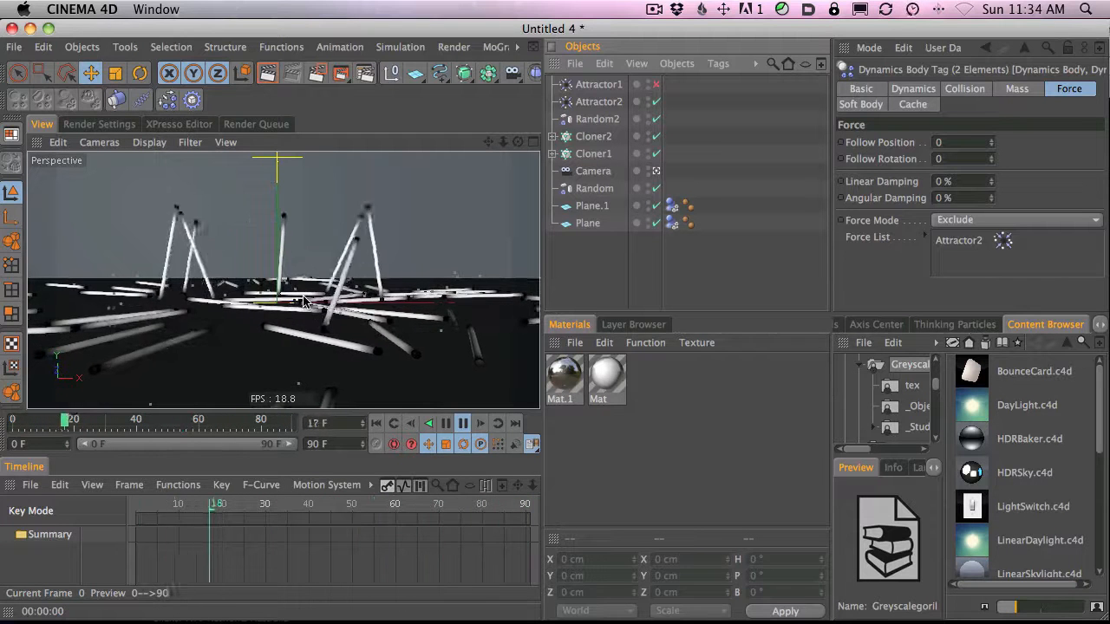
Expand both cloners' hierarchies and collapse the Caps groups inside their bulbs.
left_click(553, 136)
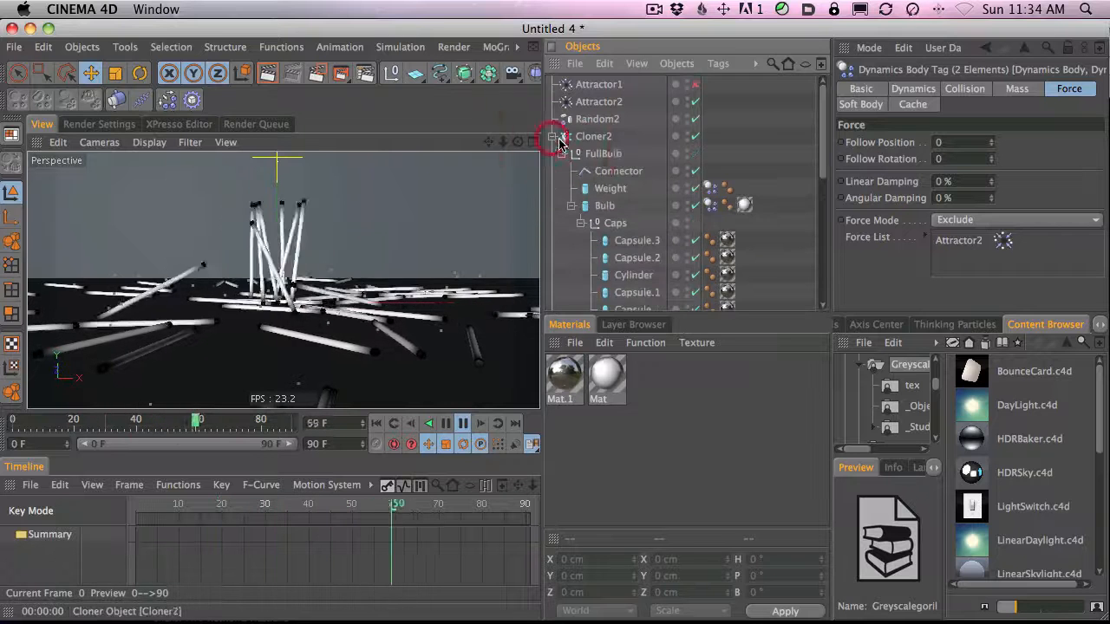
left_click_drag(826, 162, 820, 201)
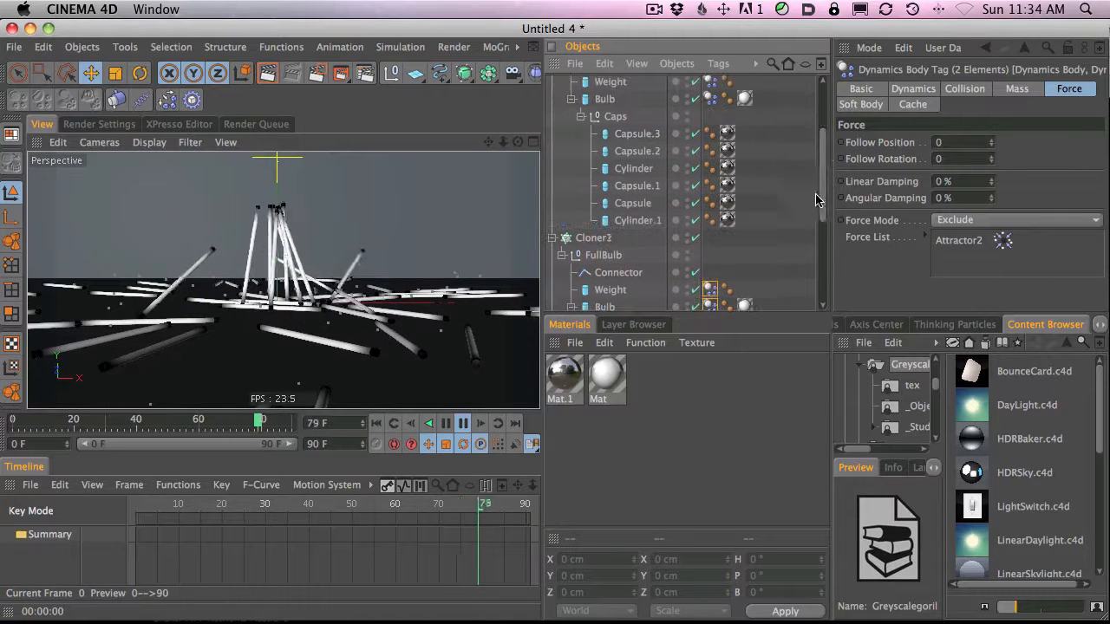
left_click(580, 116)
left_click_drag(822, 194, 815, 156)
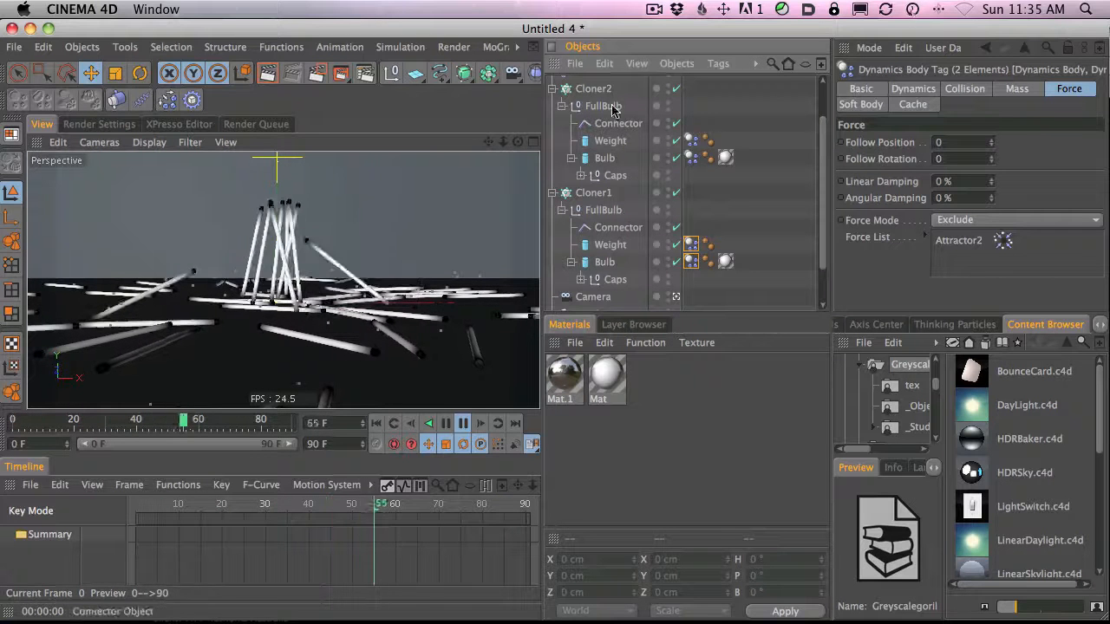
Set the mass of the Dynamics Body tags on both cloners' Bulbs to Custom Density with a density of 0.5.
left_click(691, 141)
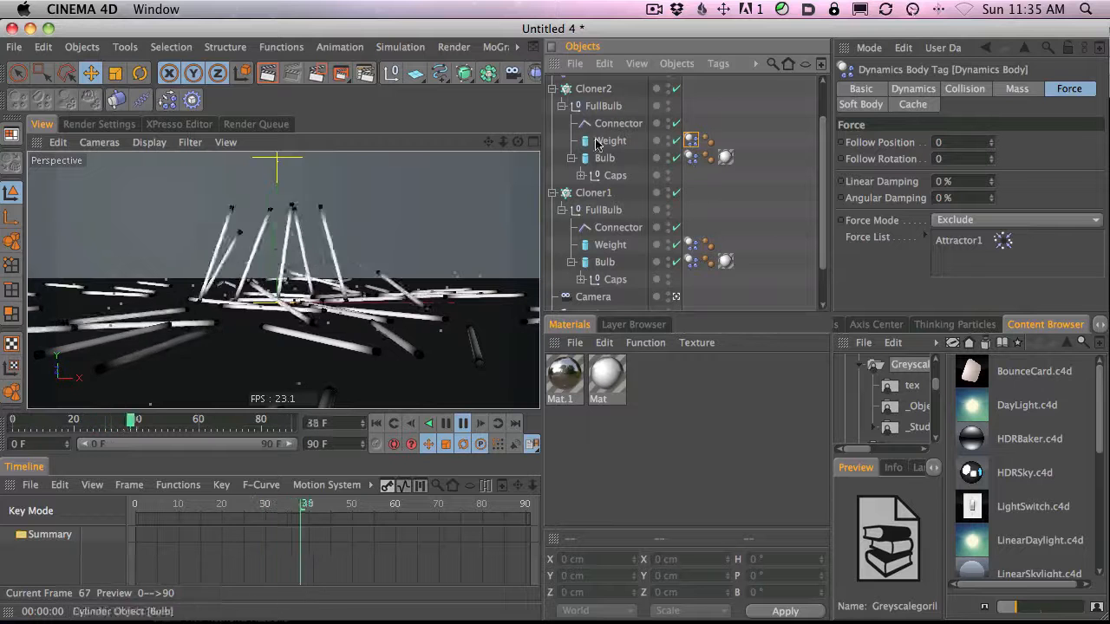
left_click(691, 158)
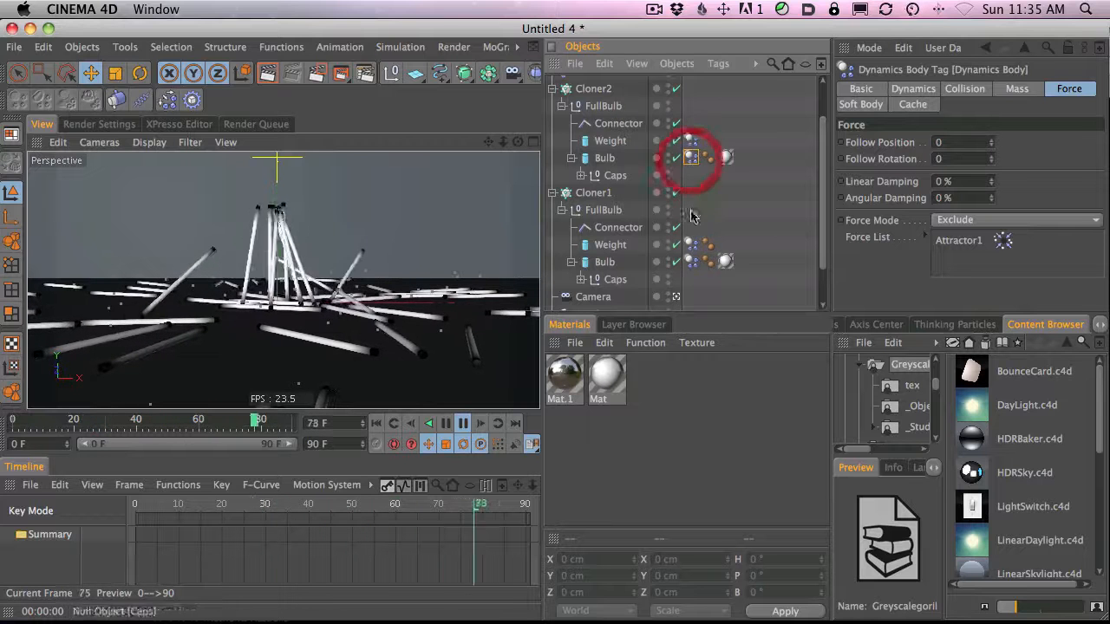
left_click(691, 261, "super")
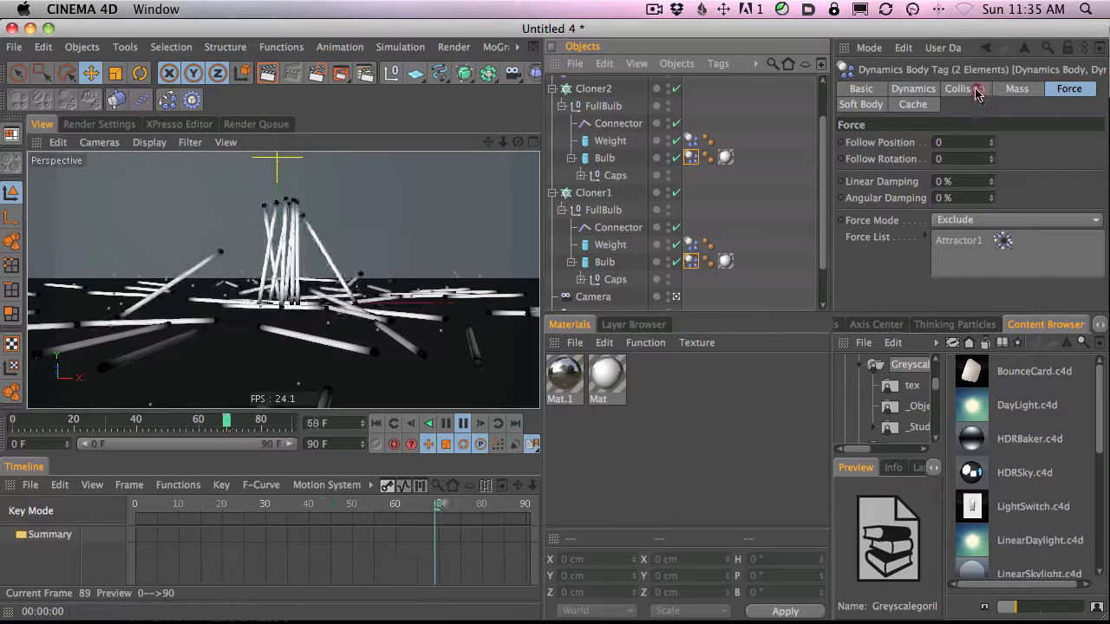
left_click(1016, 89)
left_click(963, 142)
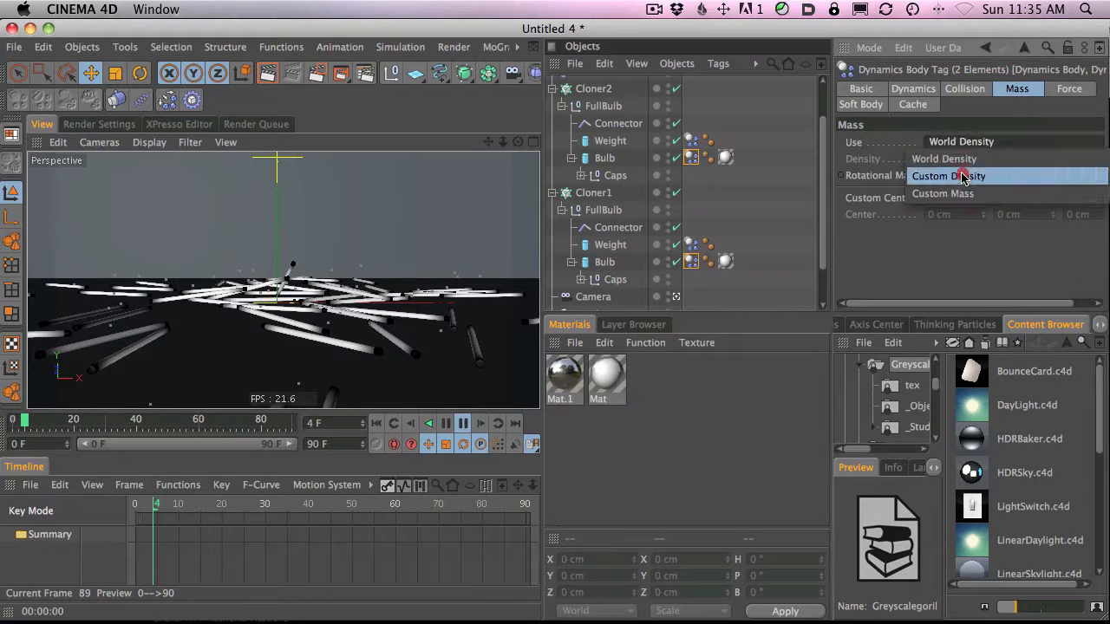
left_click(961, 177)
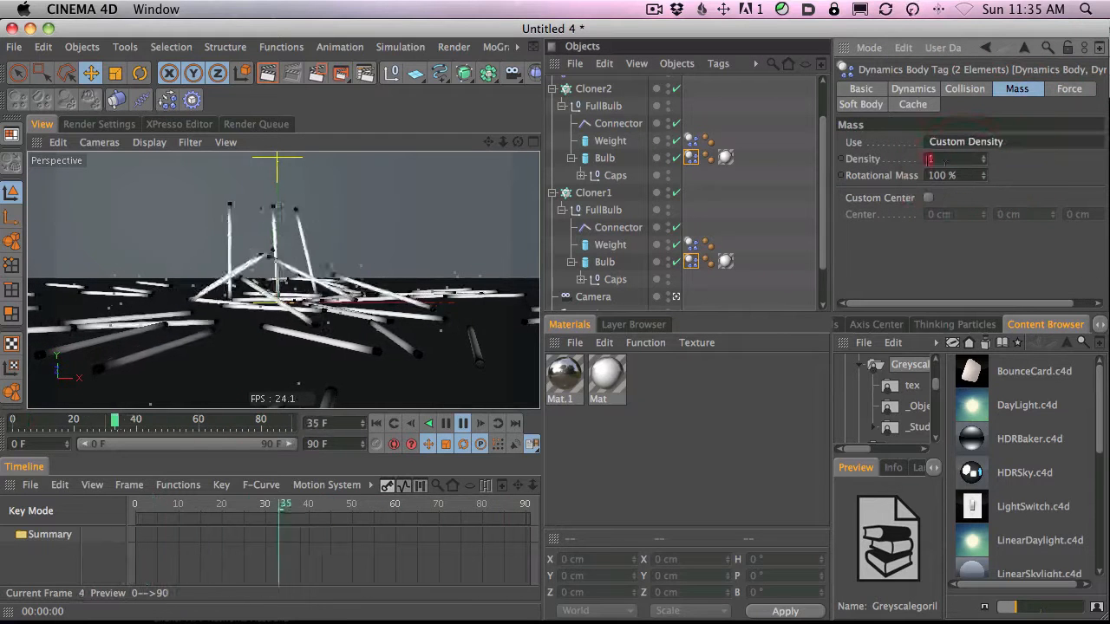
left_click(946, 158)
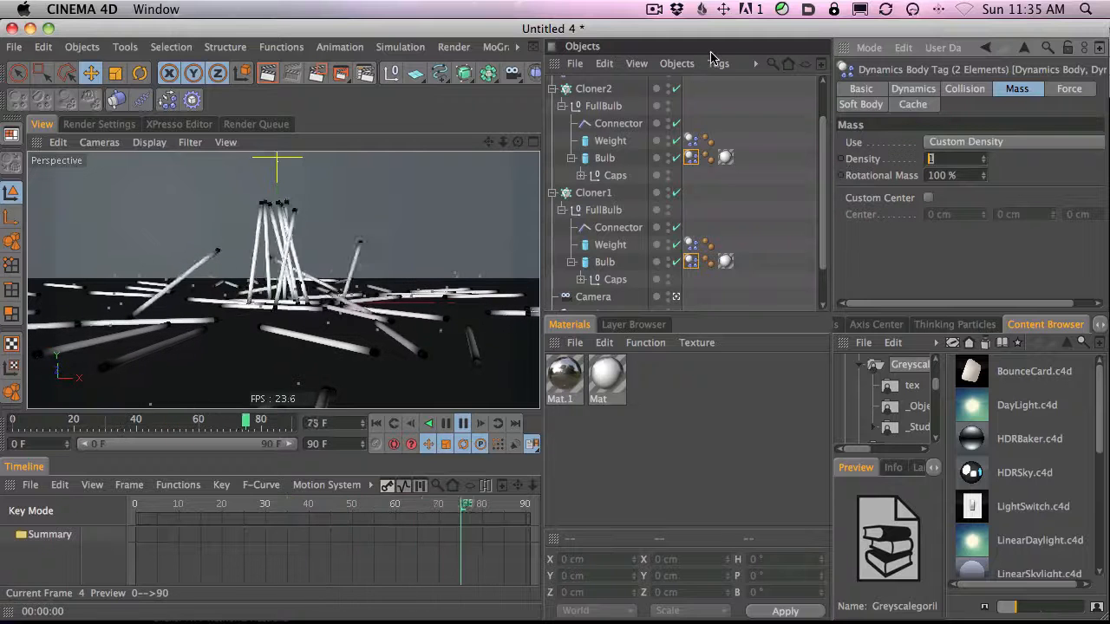
type(".5")
key("Return")
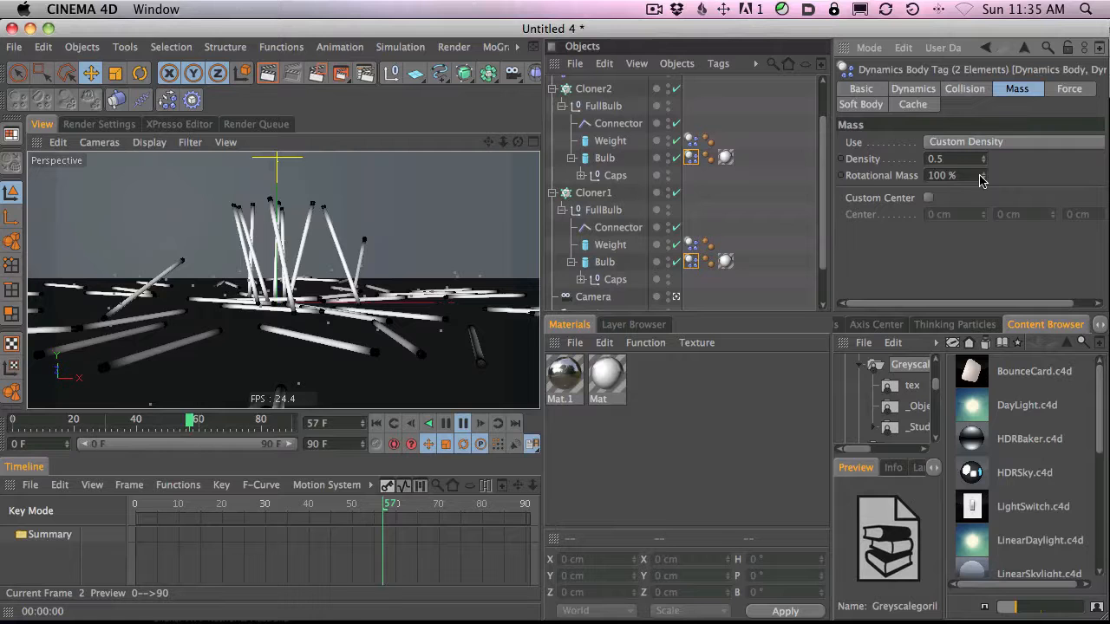
Set the Rotational Mass of both Bulb Dynamics Body tags to 1000%.
left_click(975, 176)
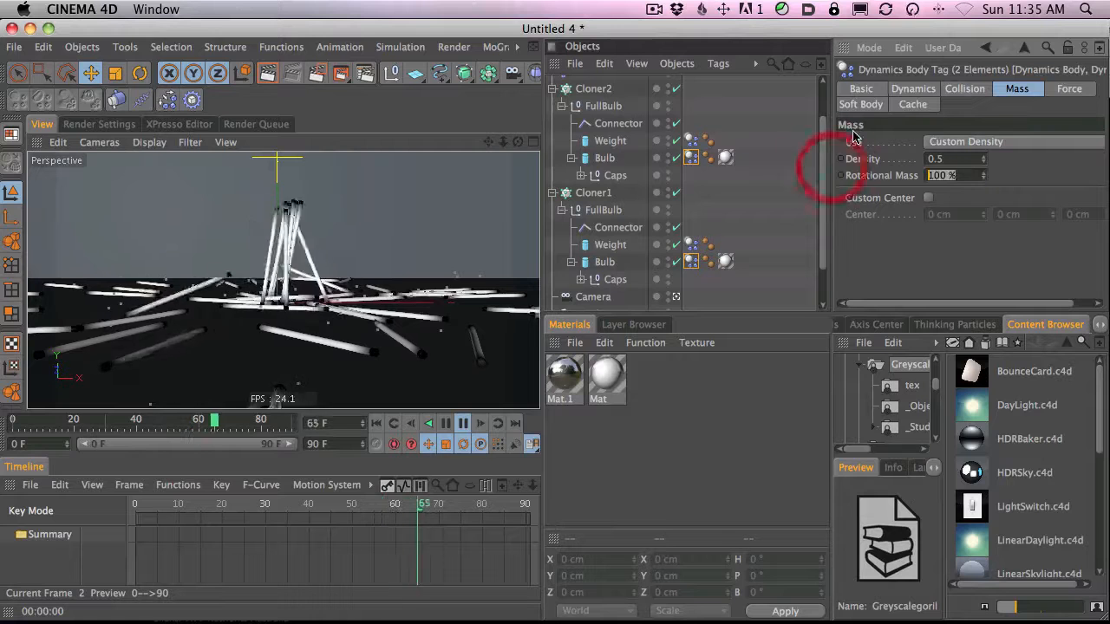
type("1000")
key("Return")
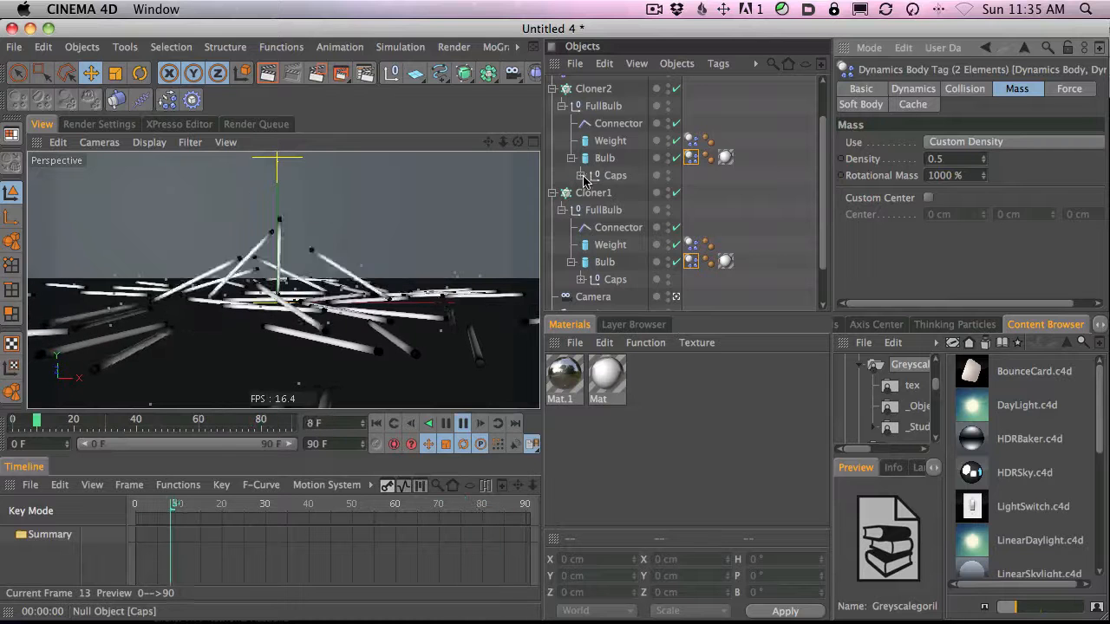
Try a Strength of 150 on Attractor2 and raise it to 250 while the simulation plays.
left_click_drag(821, 139, 806, 52)
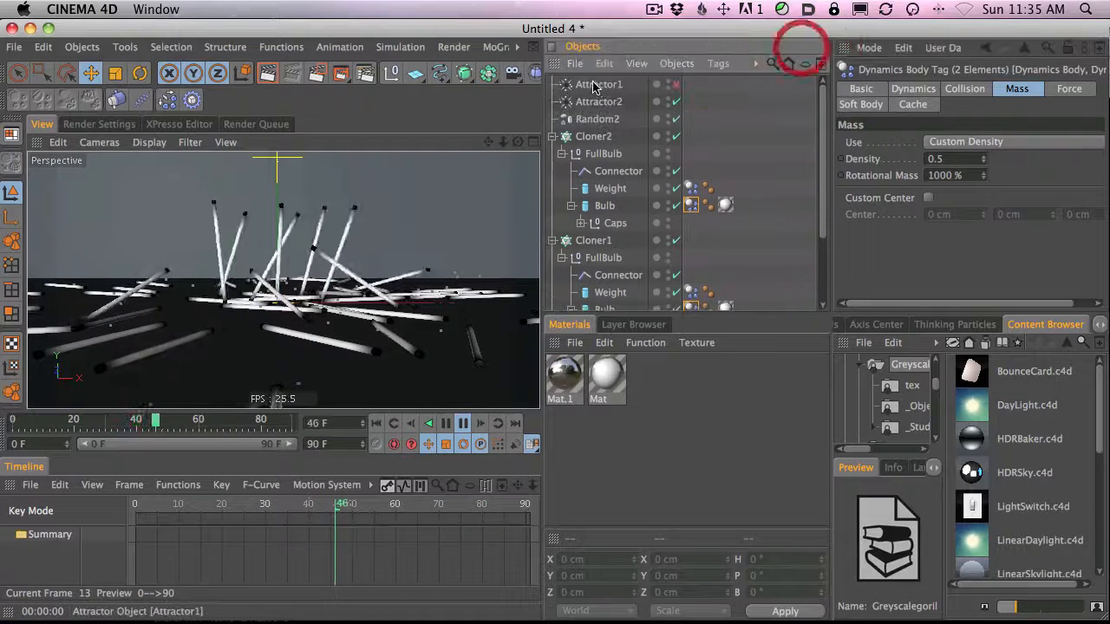
left_click(598, 101)
double_click(978, 127)
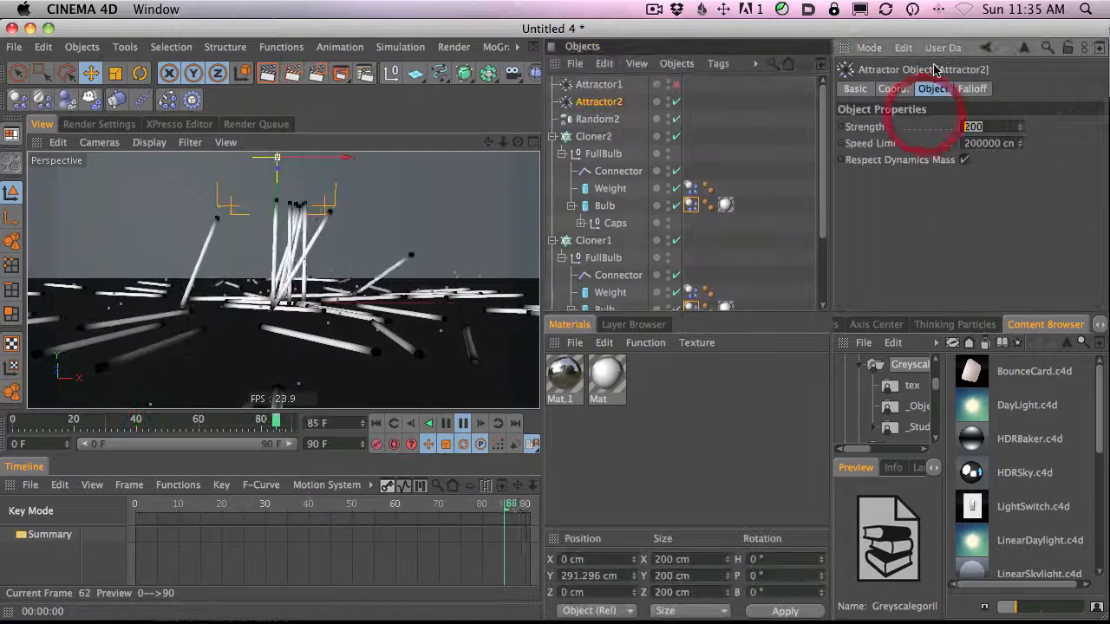
type("150")
key("Return")
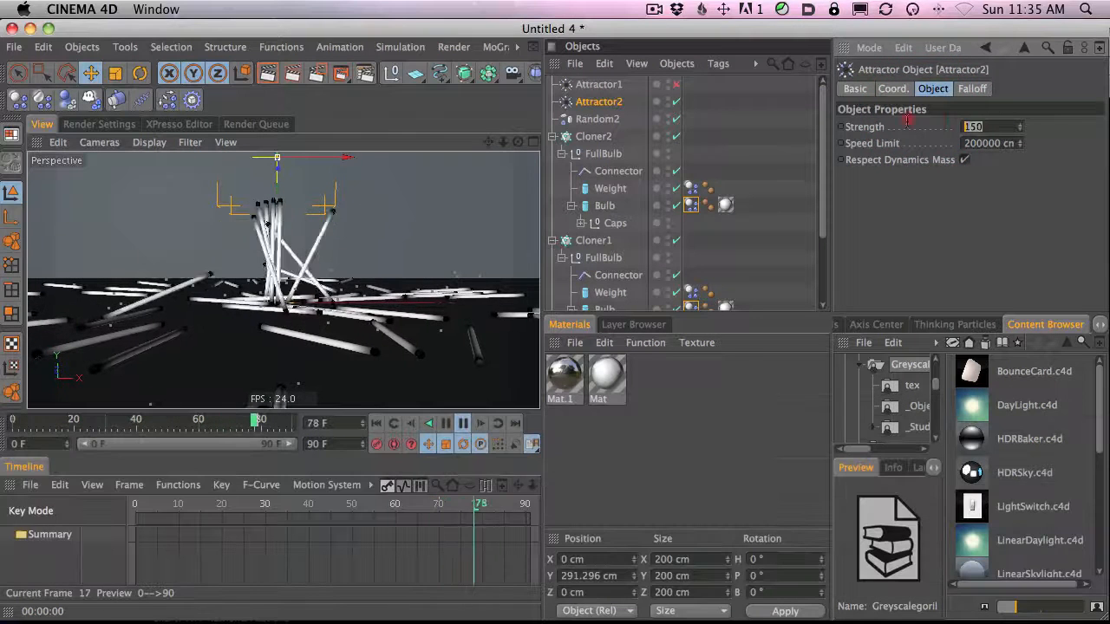
type("250")
key("Return")
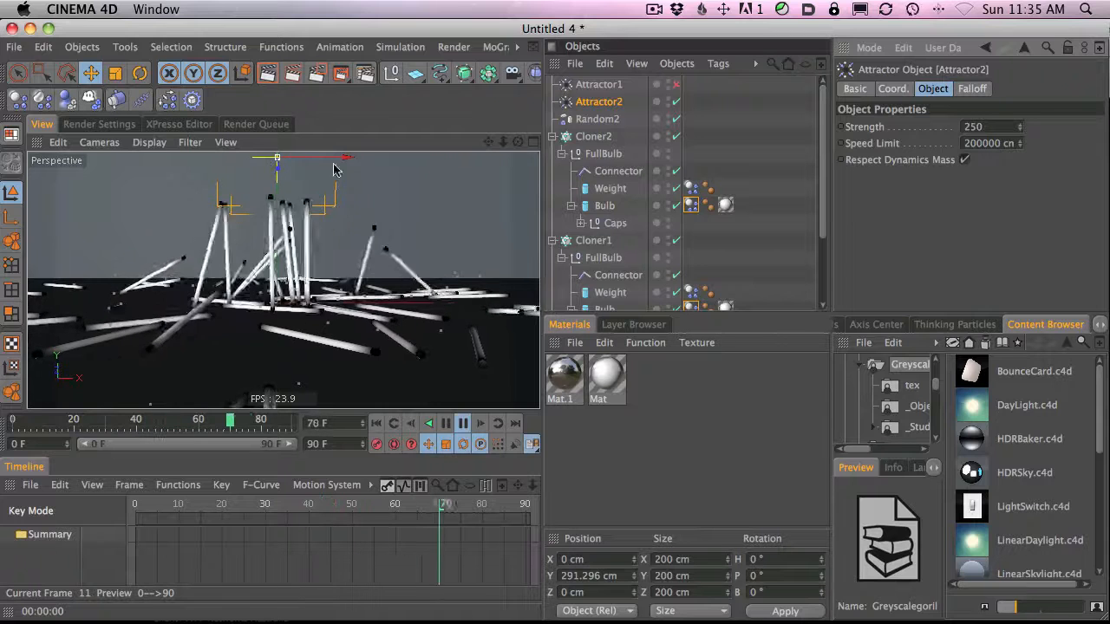
Raise Attractor2 higher above the tubes to a Y position of about 441 cm.
key("2")
left_click_drag(402, 179, 320, 193)
left_click_drag(279, 162, 268, 94)
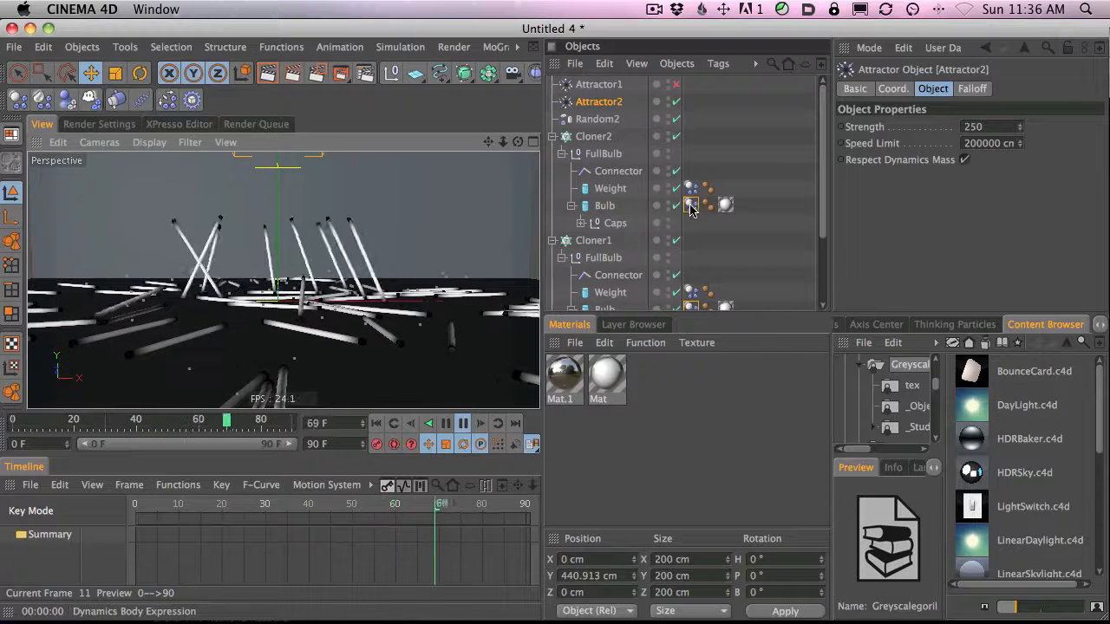
Try Rotational Mass values of 10% and 300% on both Bulb Dynamics Body tags while the simulation plays.
left_click_drag(691, 206, 692, 308)
left_click(691, 307, "ctrl")
left_click(691, 204, "super")
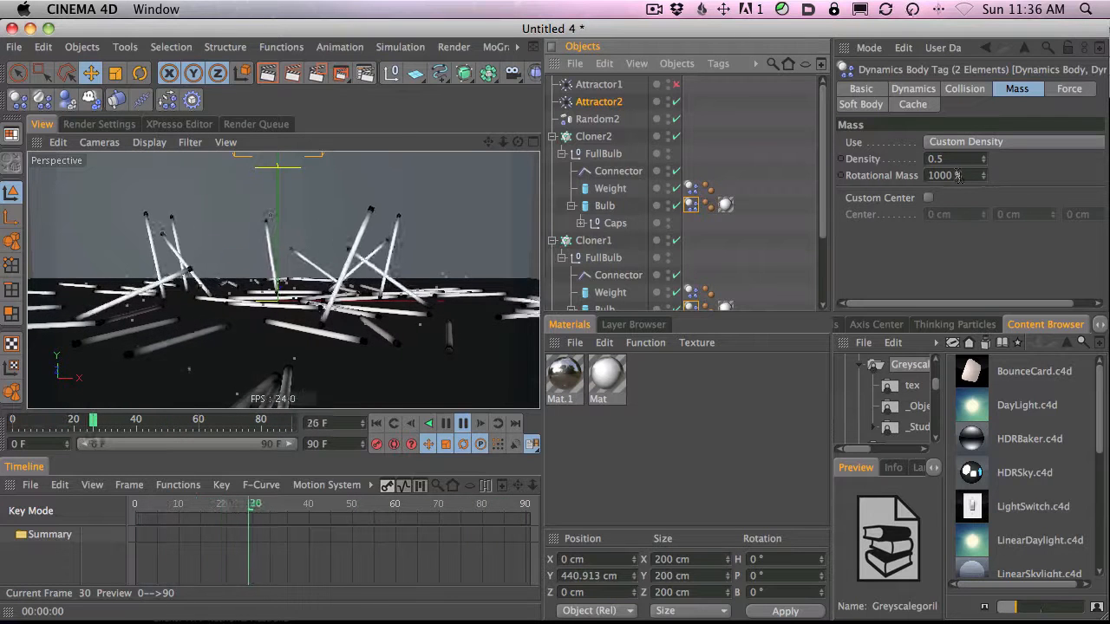
double_click(958, 175)
type("10")
key("Return")
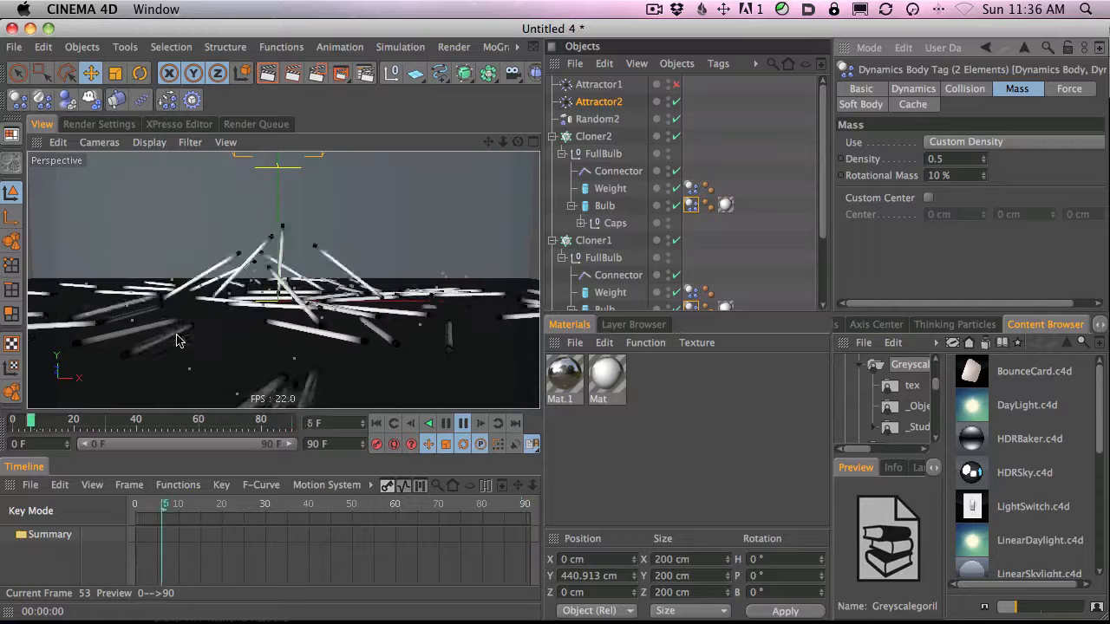
left_click_drag(957, 178, 852, 154)
key("BackSpace")
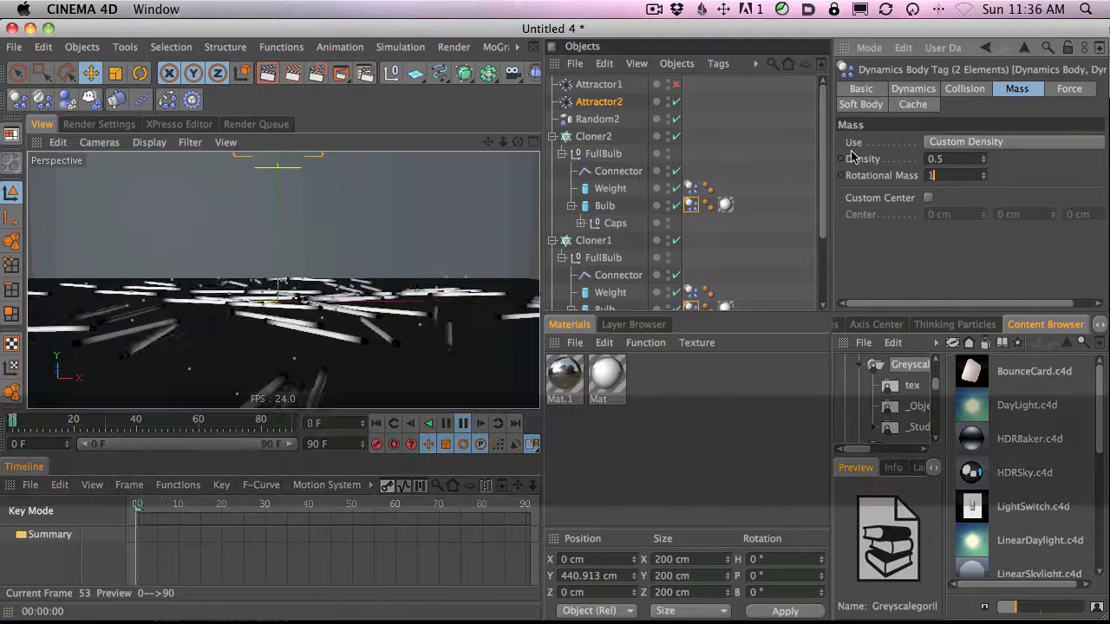
type("300")
key("Return")
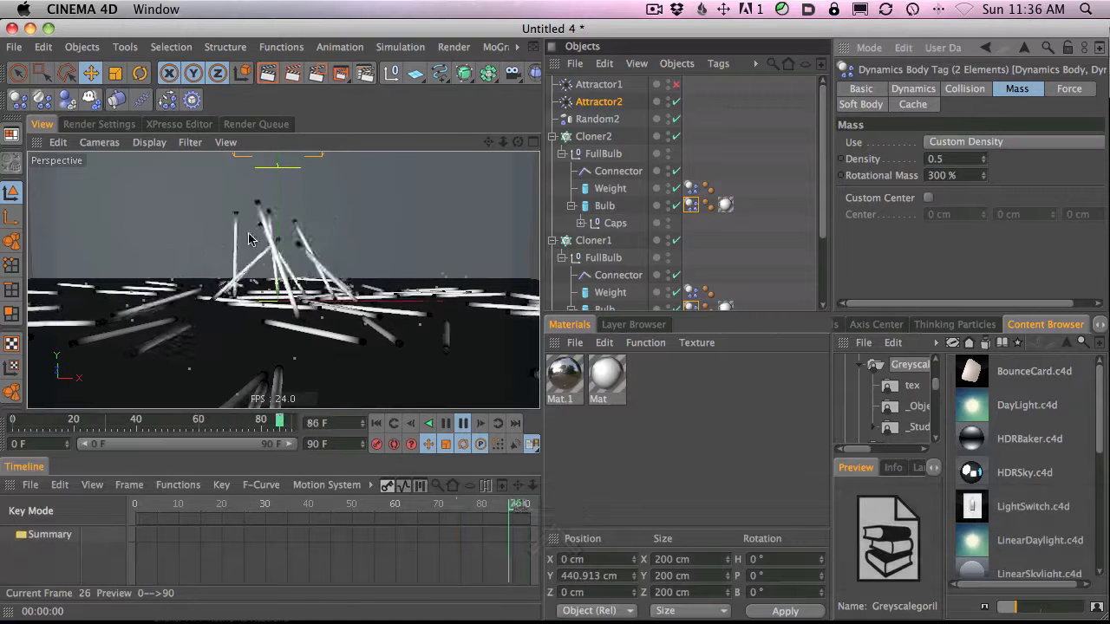
Try a Rotational Mass of 1000% on both Bulb Dynamics Body tags and settle on 500%.
double_click(943, 175)
type("1000")
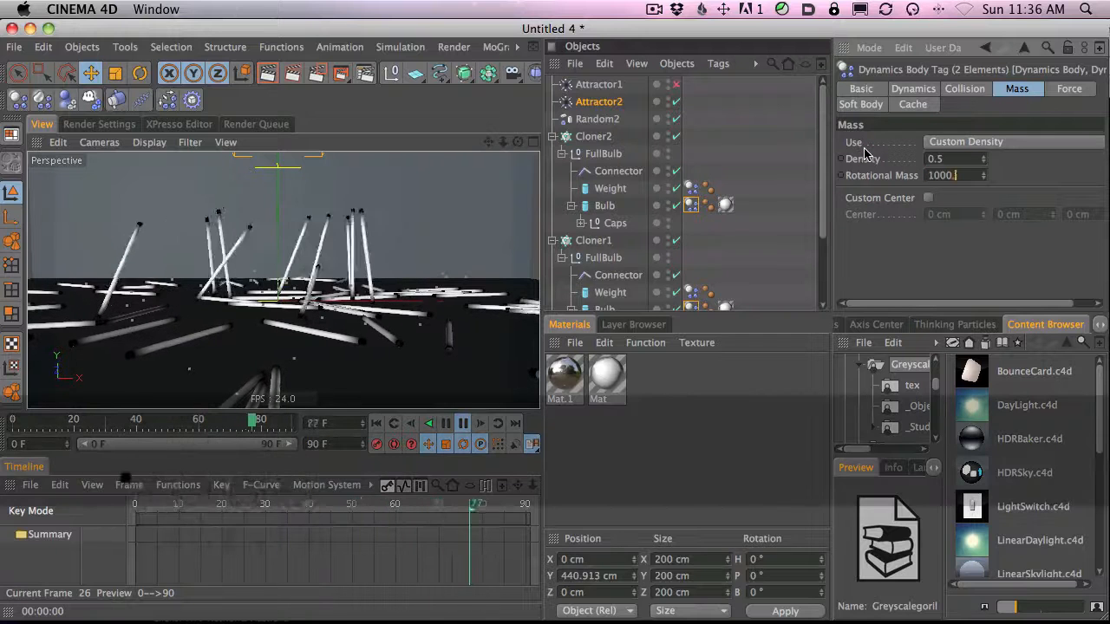
key("Return")
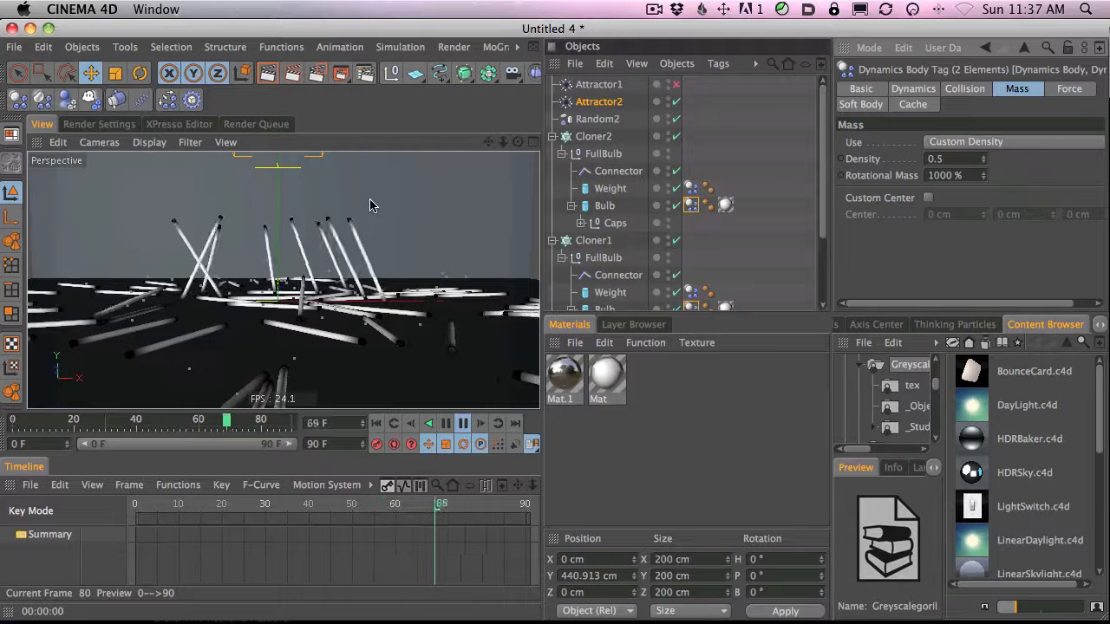
type("500")
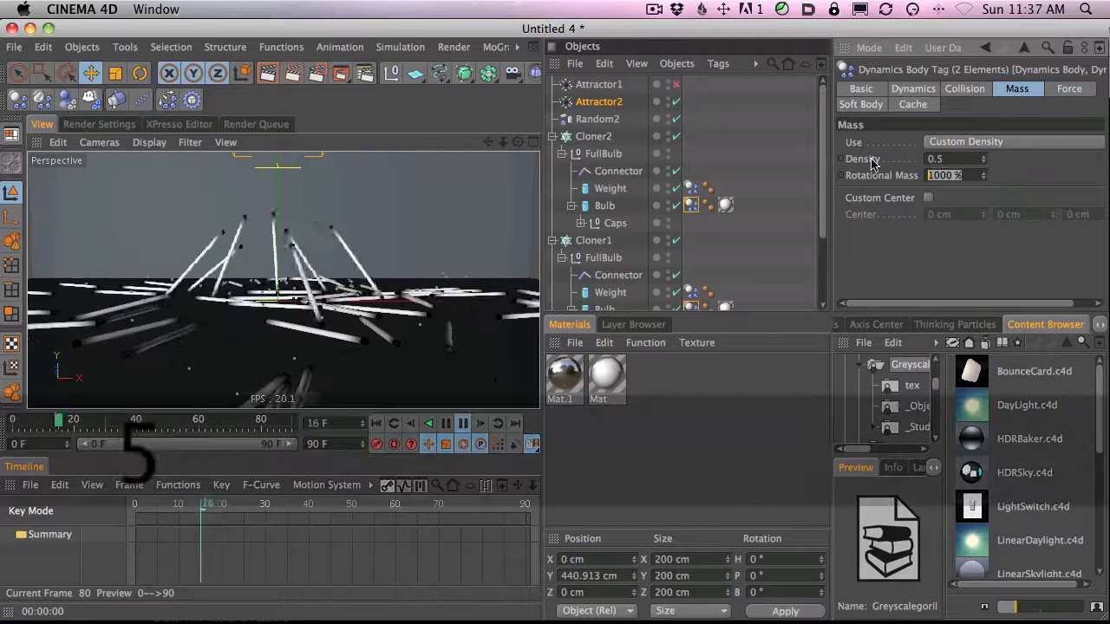
key("Return")
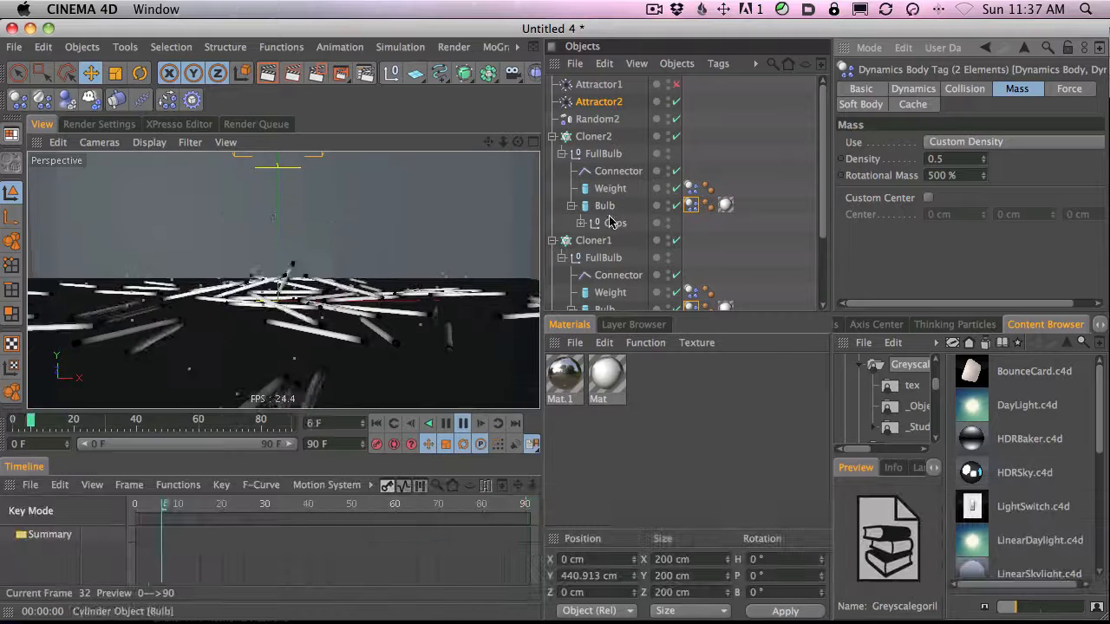
Try densities of 2 and 0.2 on both Bulb Dynamics Body tags and settle on 0.4.
left_click(983, 162)
left_click_drag(996, 108, 997, 105)
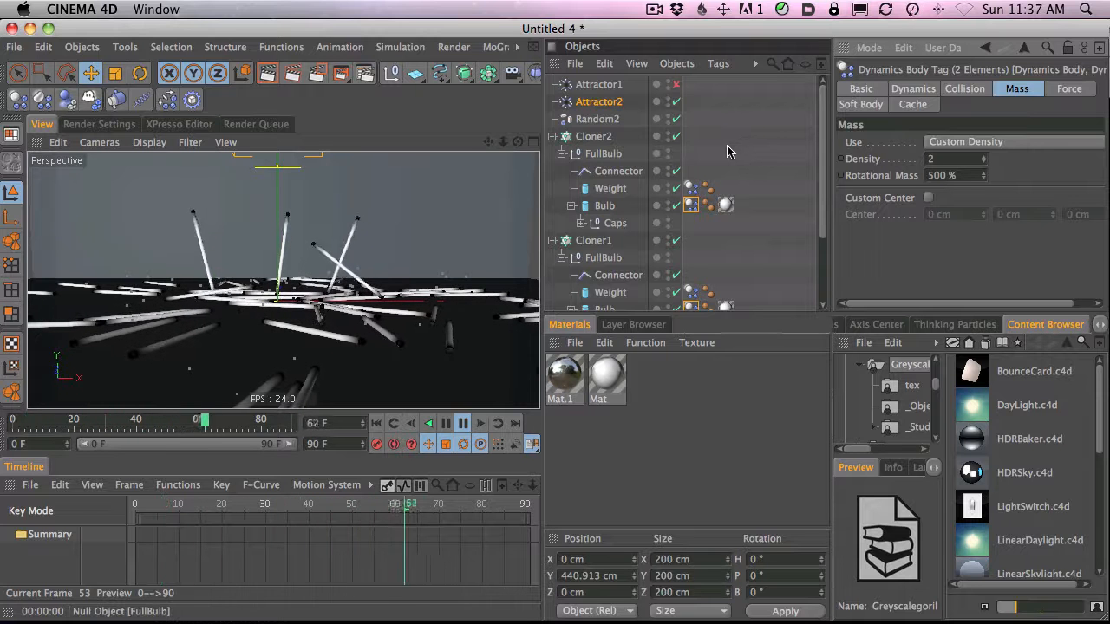
type(".2")
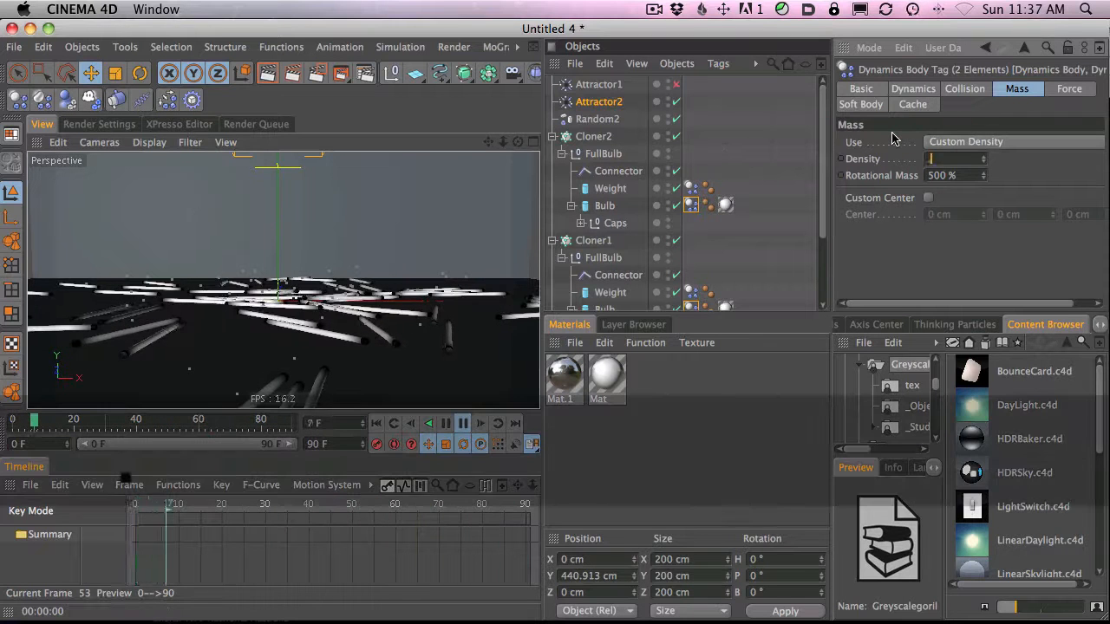
key("Return")
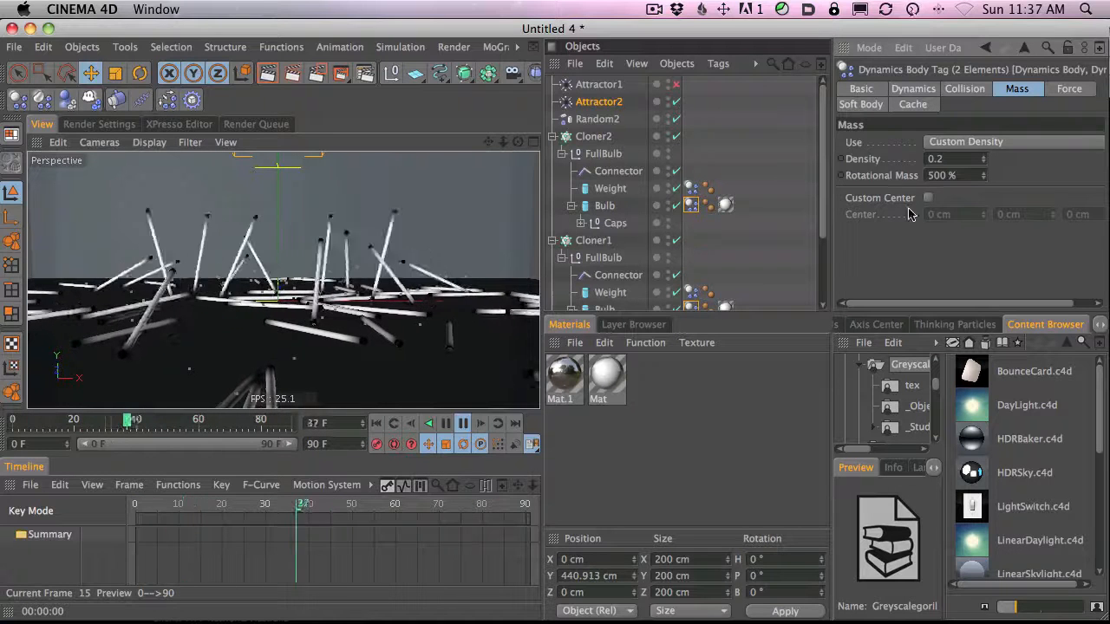
left_click(952, 161)
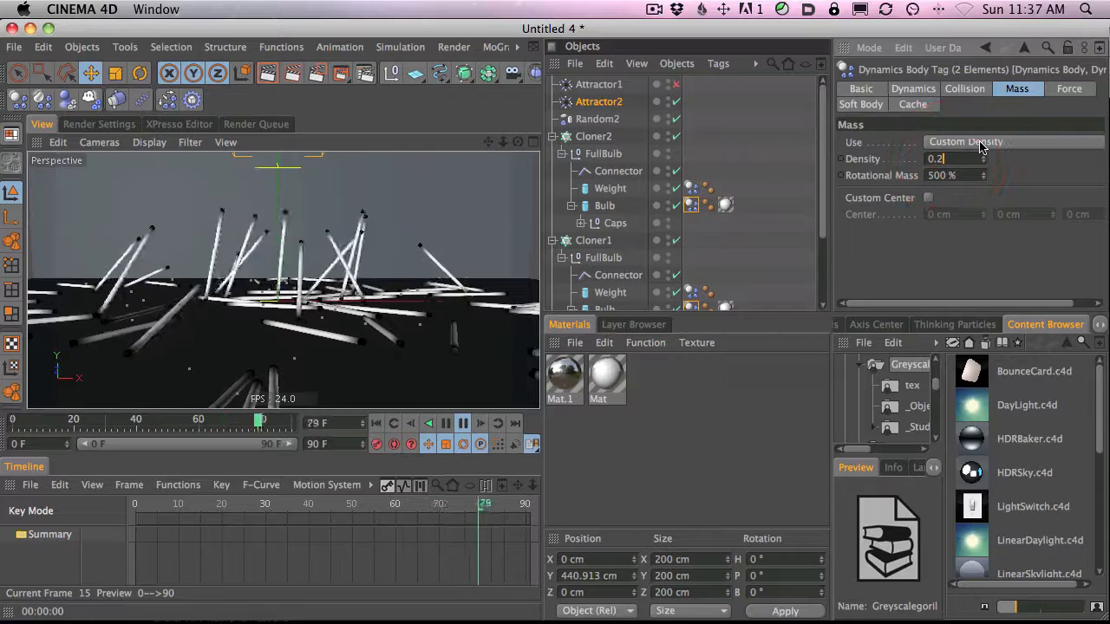
key("BackSpace")
type("4")
key("Return")
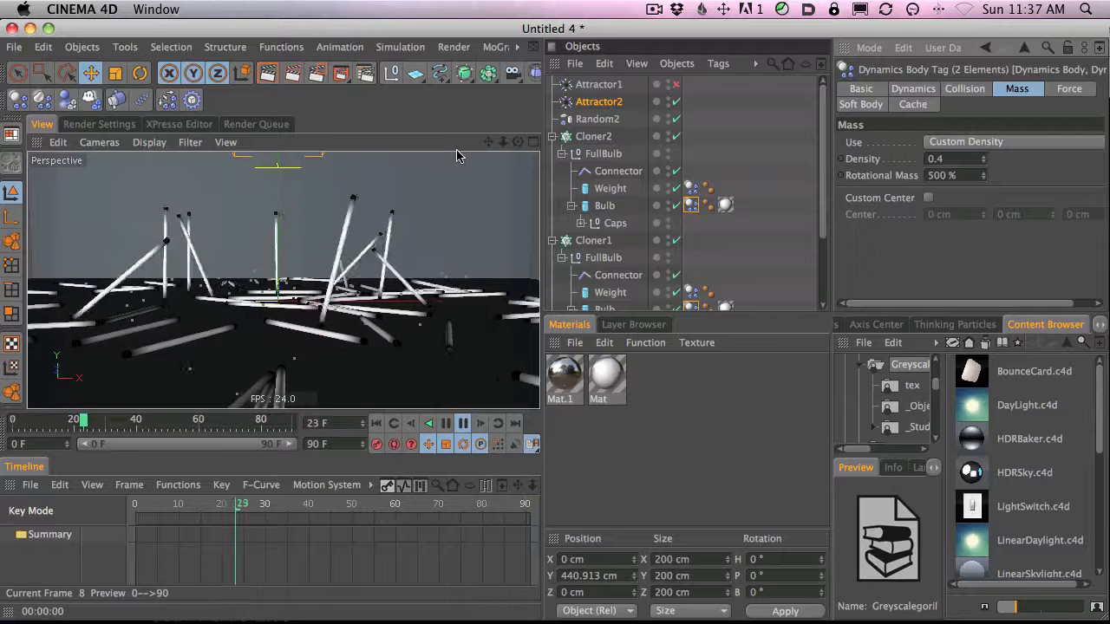
Set the Strength of Attractor2 to 350.
left_click(607, 106)
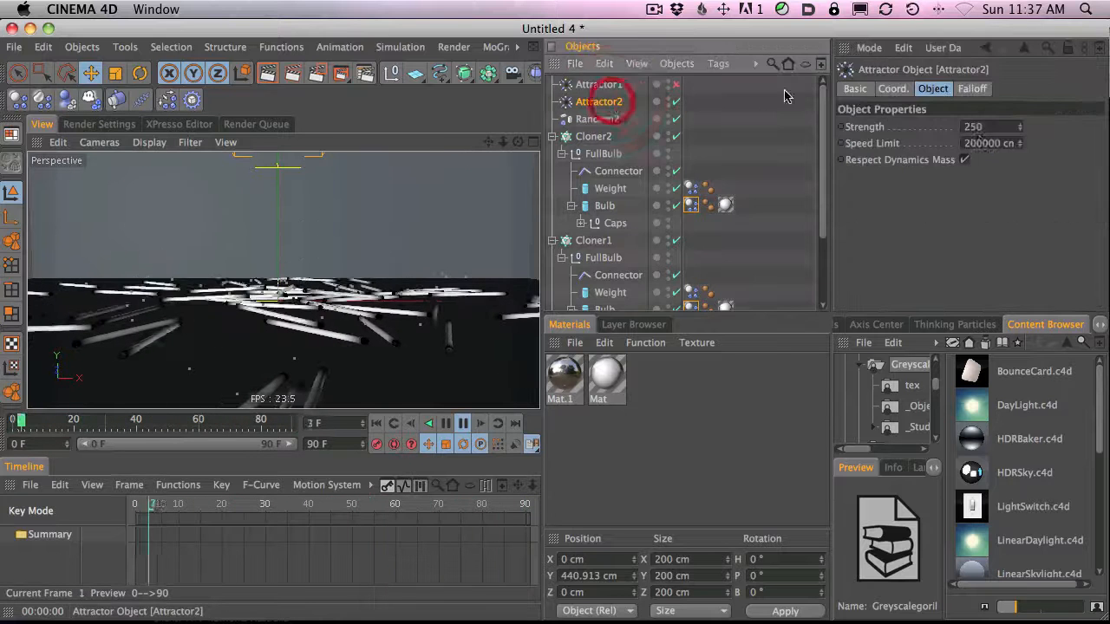
double_click(993, 126)
type("350")
key("Return")
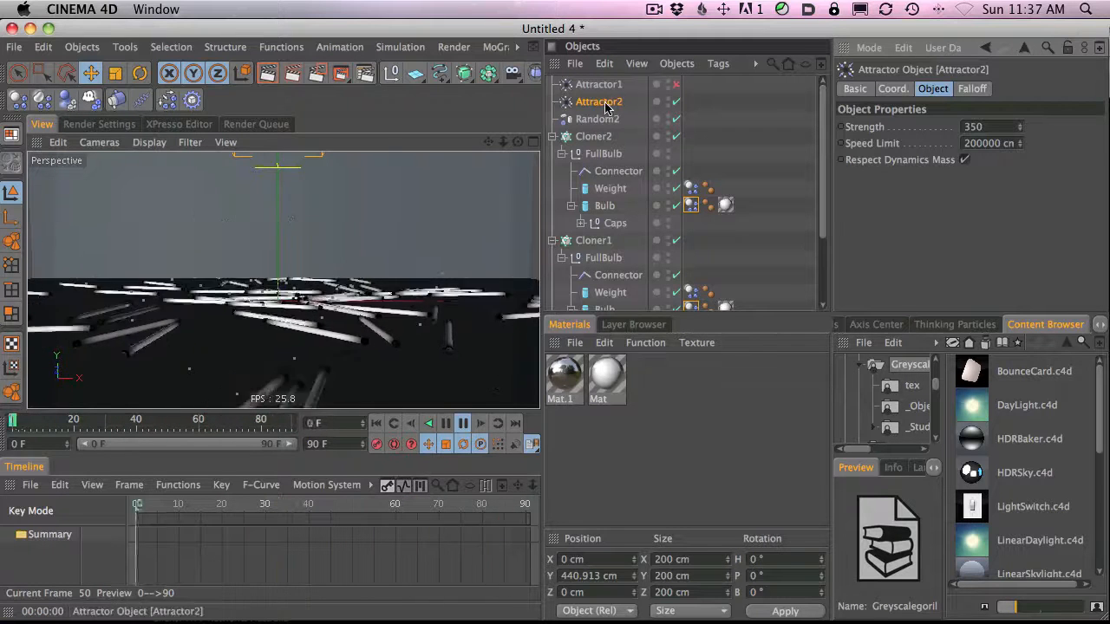
Toggle Attractor1 and Attractor2 on and off during playback to test the lift, leaving both disabled.
left_click(675, 103)
left_click(675, 85)
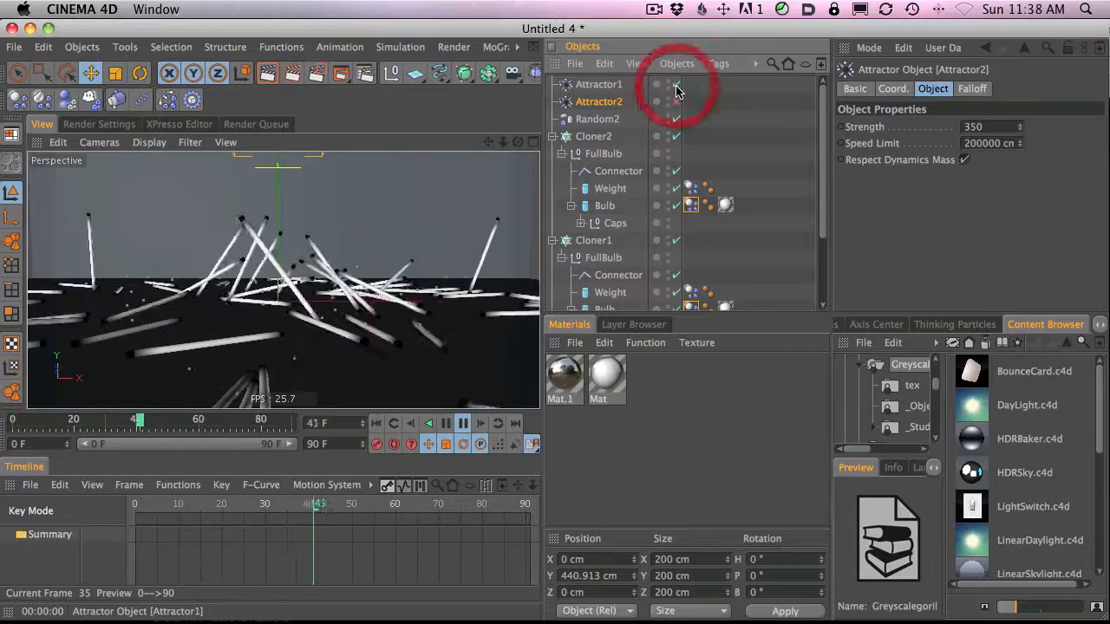
left_click(676, 85)
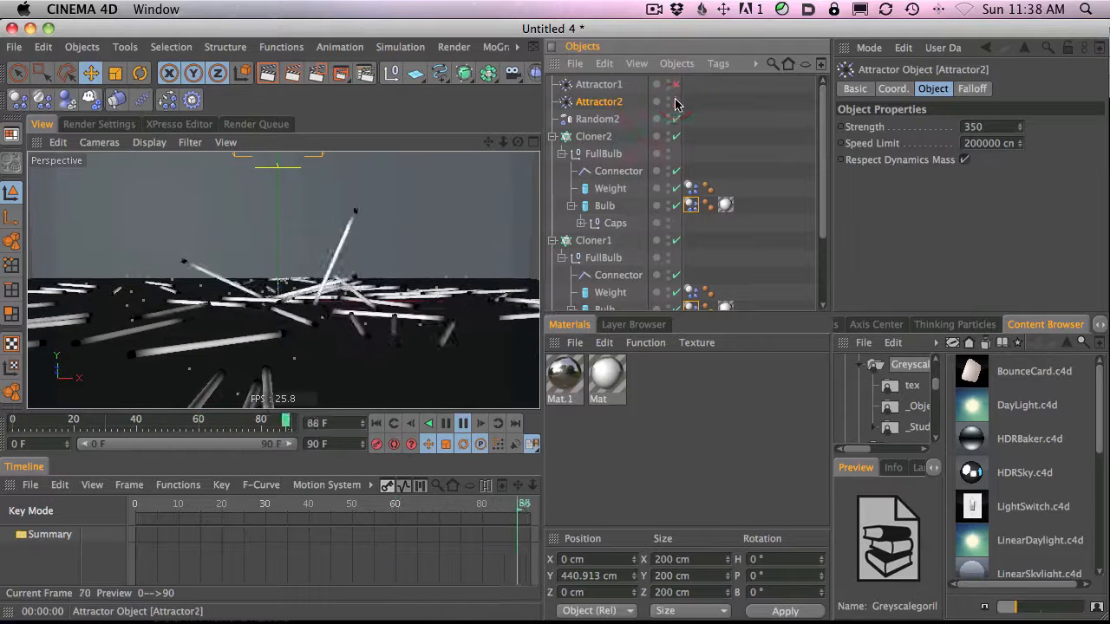
left_click(676, 103)
left_click(675, 103)
left_click(676, 86)
left_click(676, 101)
left_click(675, 85)
left_click(675, 102)
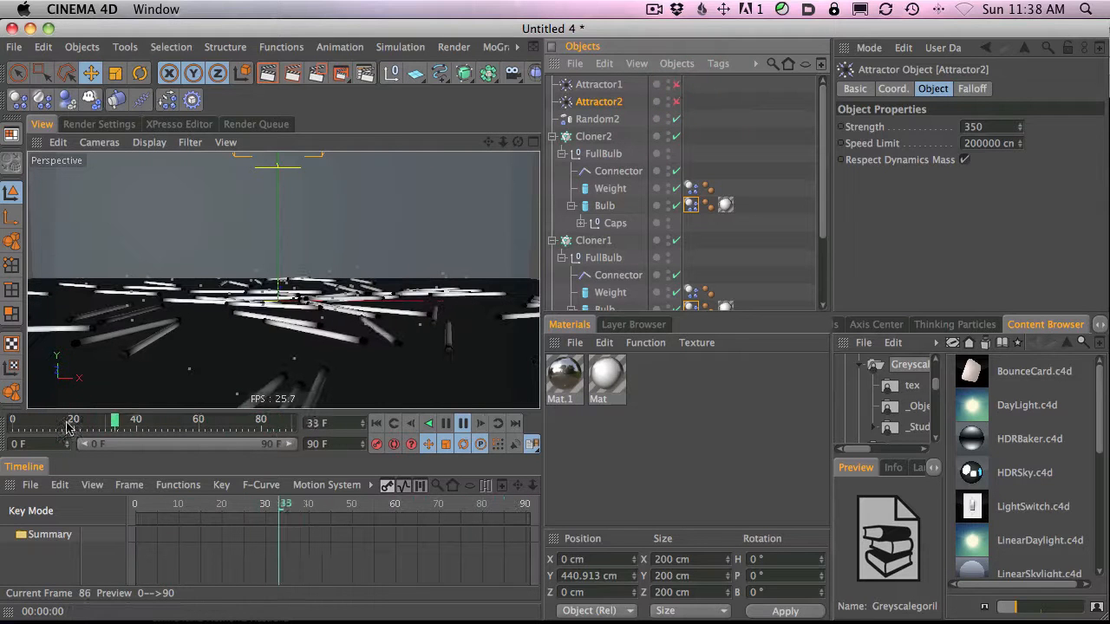
Stop the simulation at frame 0 and collapse the hierarchies of Cloner2 and Cloner1.
left_click(462, 423)
left_click(23, 423)
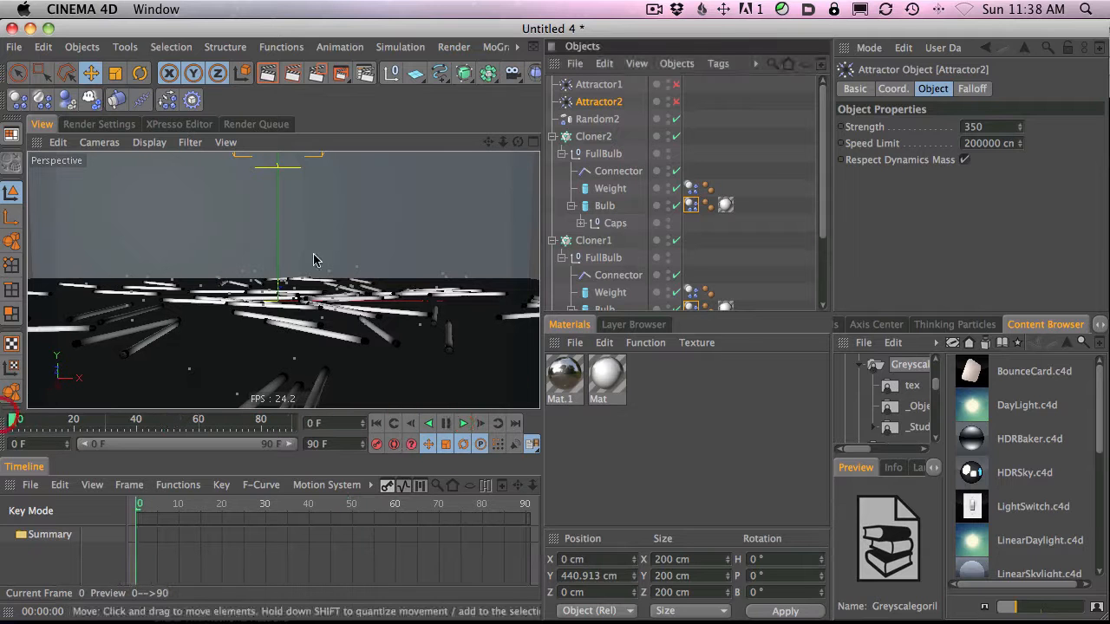
left_click(552, 136)
left_click(553, 153)
Using the editor view instead of the scene camera, reduce both cloners to a Count of 24 and a Radius of 347 cm.
left_click(656, 171)
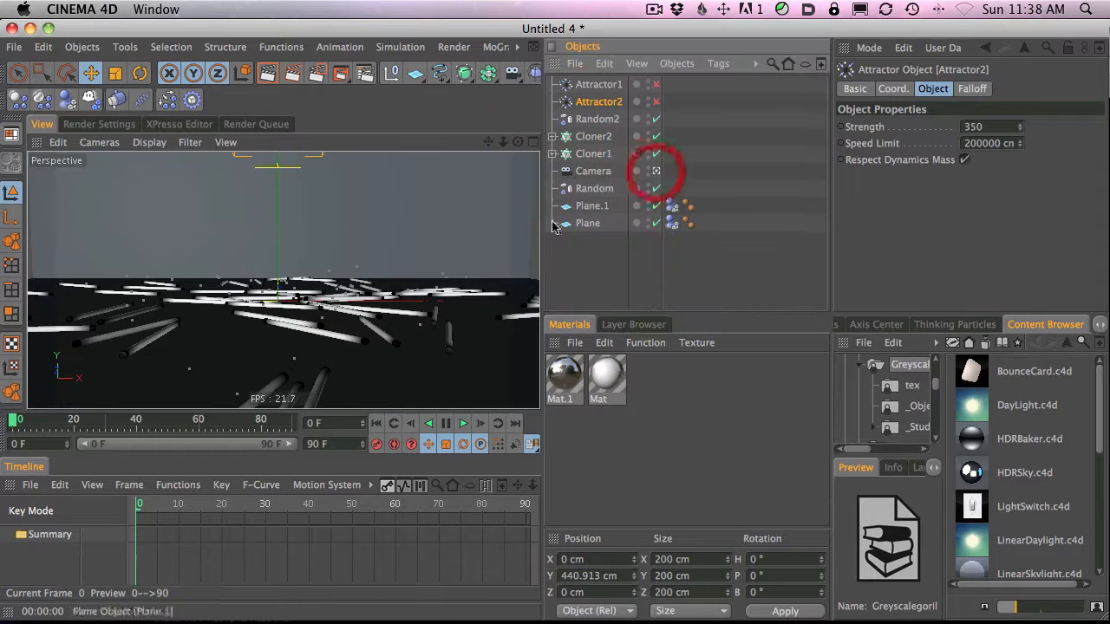
left_click(657, 170)
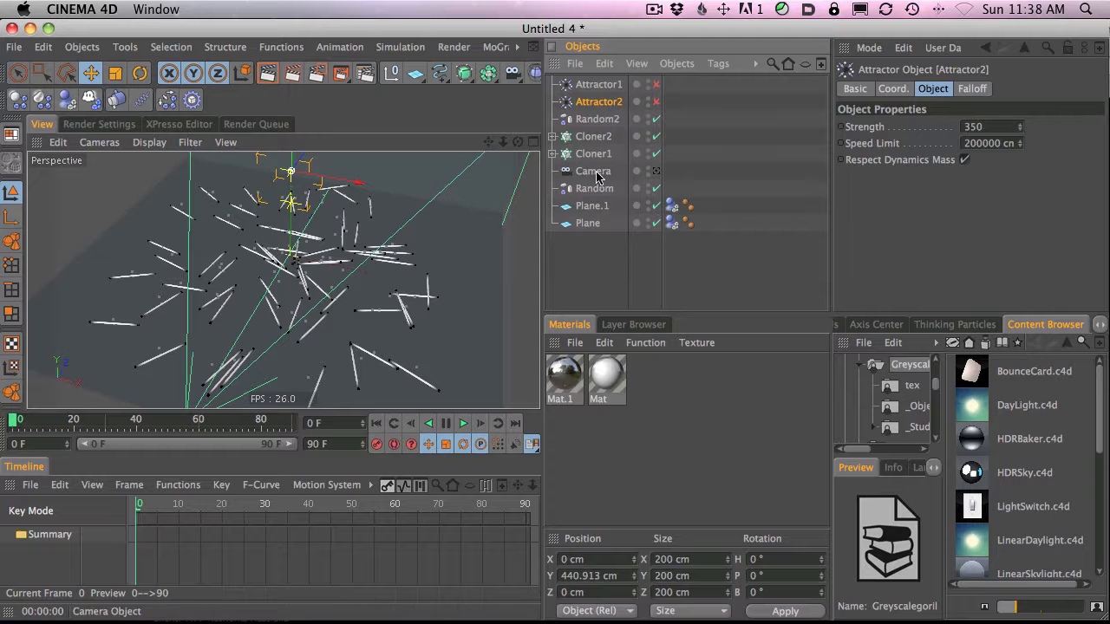
left_click_drag(213, 386, 334, 256)
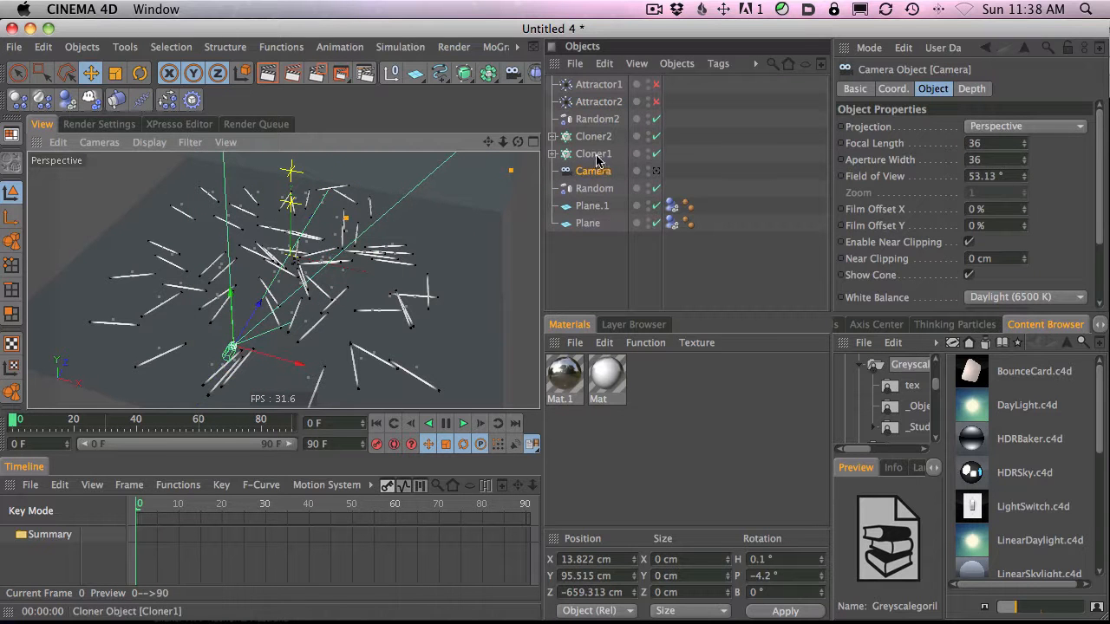
left_click(595, 154)
left_click(593, 136, "shift")
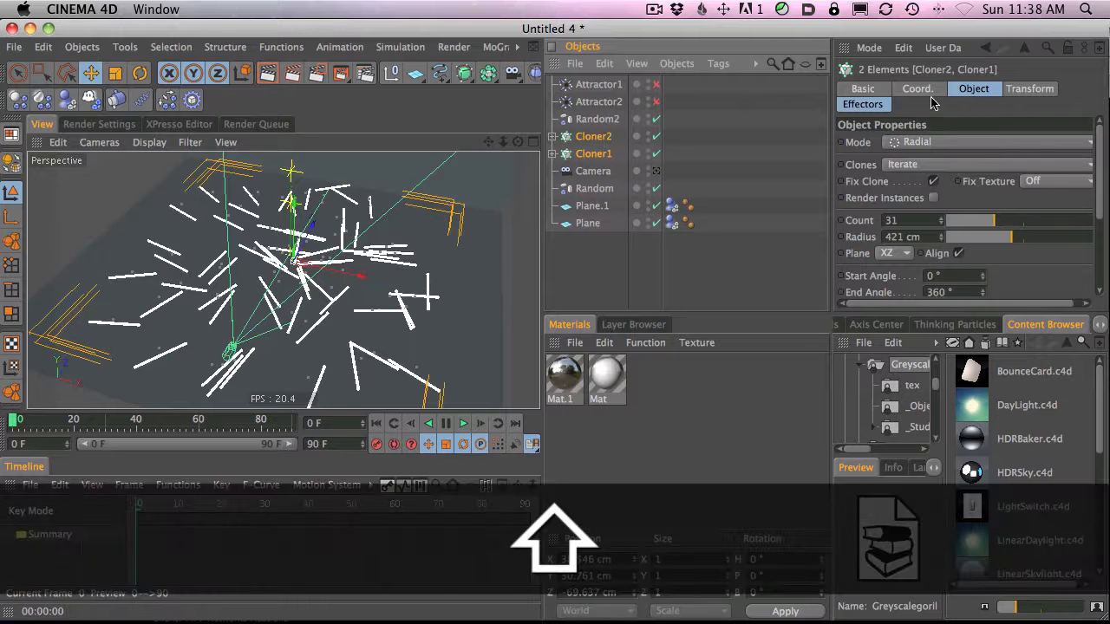
mouse_move(1006, 237)
left_mouse_down()
mouse_move(984, 245)
mouse_move(973, 221)
mouse_move(987, 222)
left_mouse_up()
left_click_drag(298, 251, 321, 194)
left_click_drag(987, 240, 999, 238)
left_click_drag(311, 230, 343, 275)
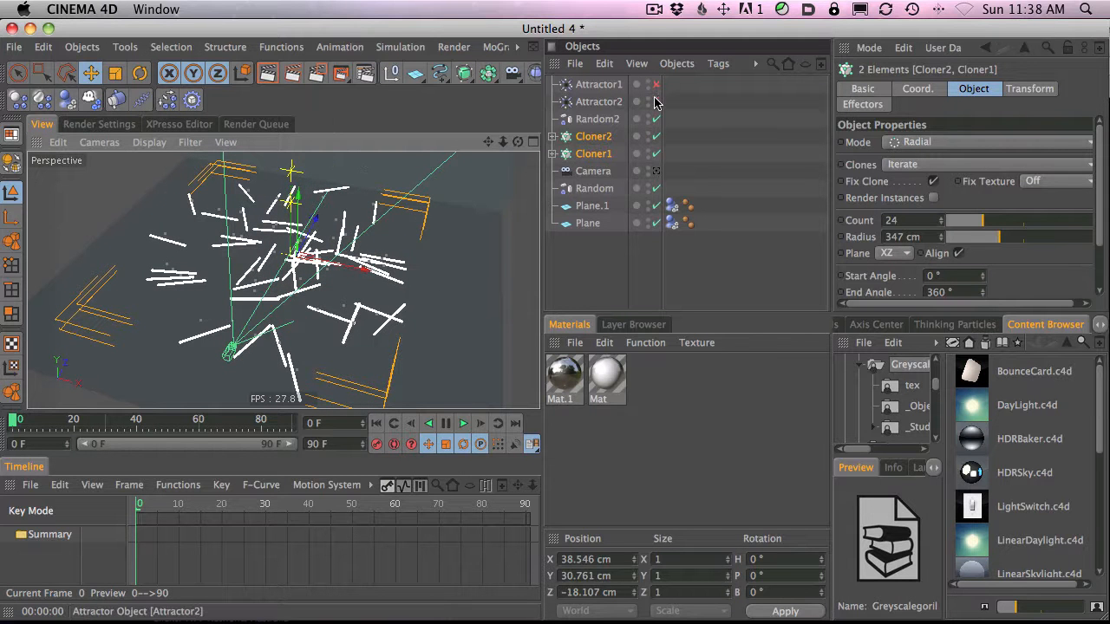
left_click(657, 172)
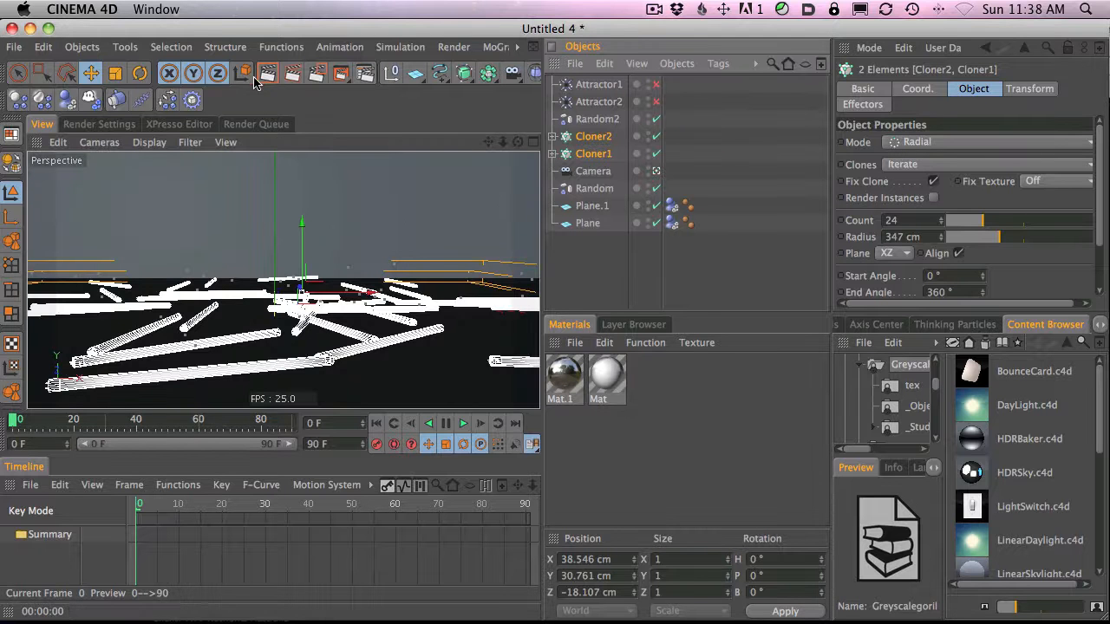
Play the simulation and briefly switch Attractor2 and Attractor1 on and off to check how the tubes react.
left_click(464, 424)
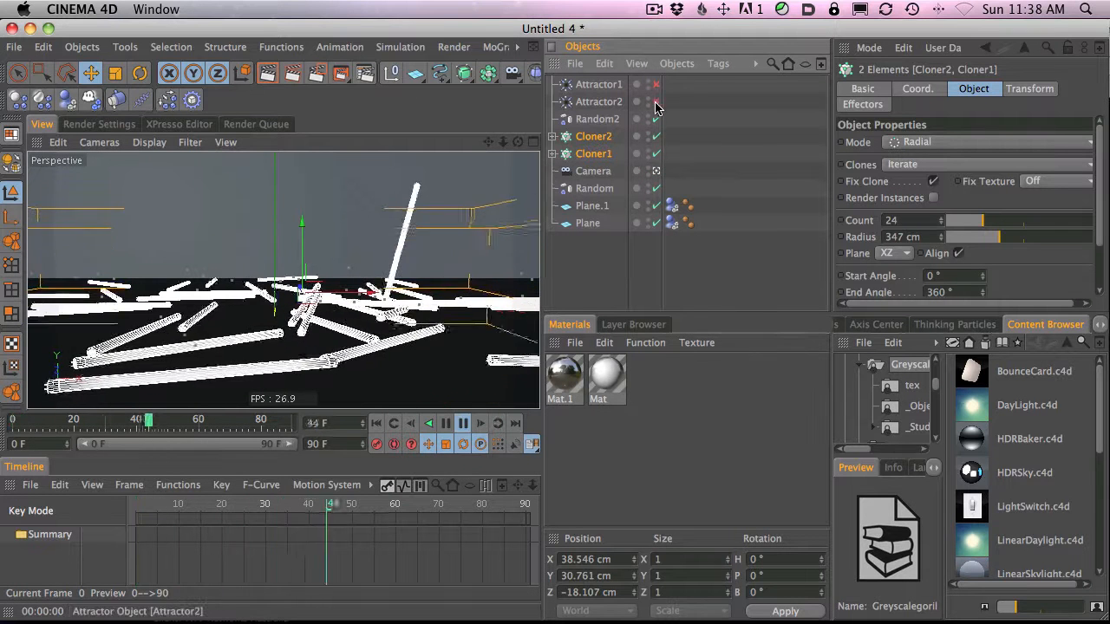
left_click(656, 102)
left_click(656, 102)
left_click(657, 103)
left_click(657, 102)
left_click(656, 85)
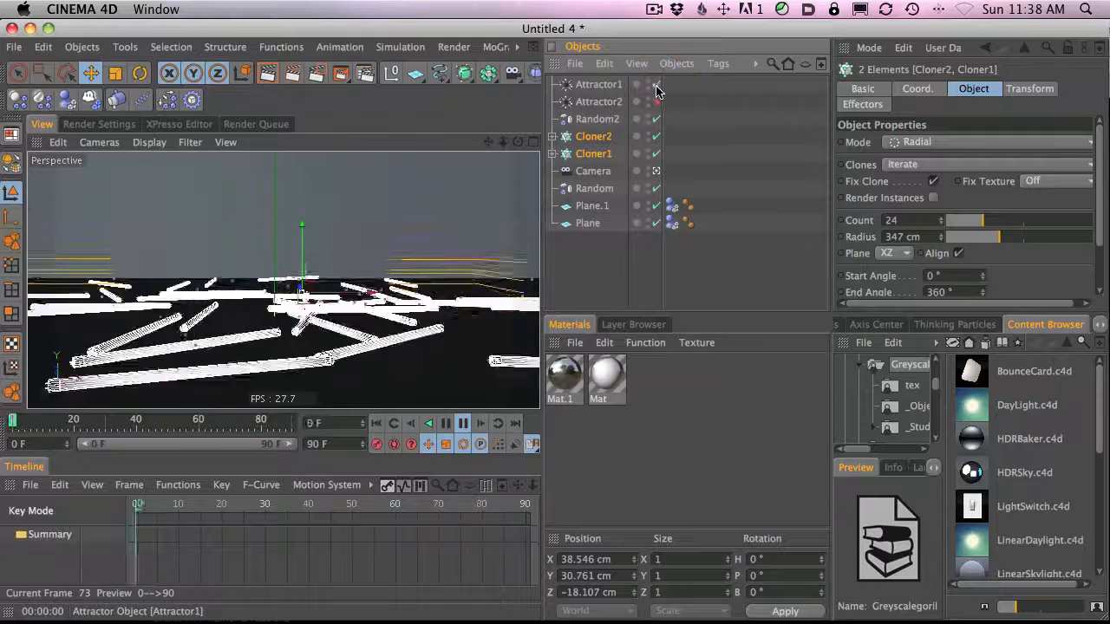
left_click(656, 84)
Reframe the scene camera low and close to the tubes, at about X 8, Y 22, Z -759 cm.
left_click(596, 171)
key("2")
left_click_drag(317, 272, 395, 236)
key("1")
key("3")
key("1")
key("3")
key("1")
key("3")
key("1")
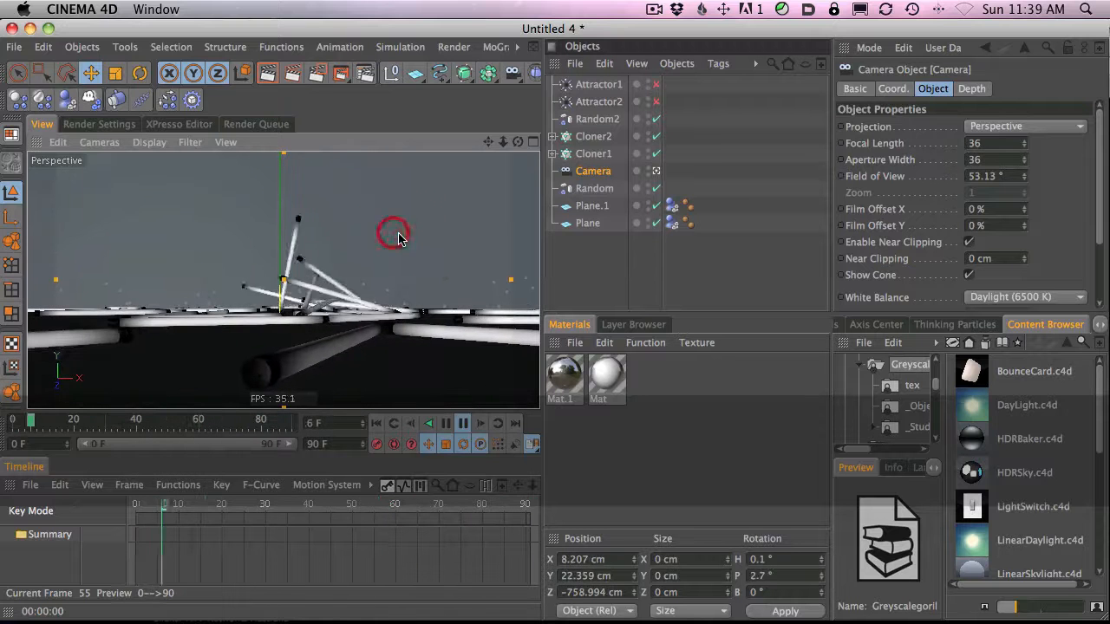
Enable Attractor2 and pull the camera back to about X 10, Y 60, Z -867 cm during playback, ending at frame 0.
left_click(657, 101)
key("1")
left_click_drag(420, 338, 425, 303)
key("3")
key("1")
key("2")
left_click_drag(364, 342, 312, 343)
key("1")
left_click_drag(397, 310, 394, 321)
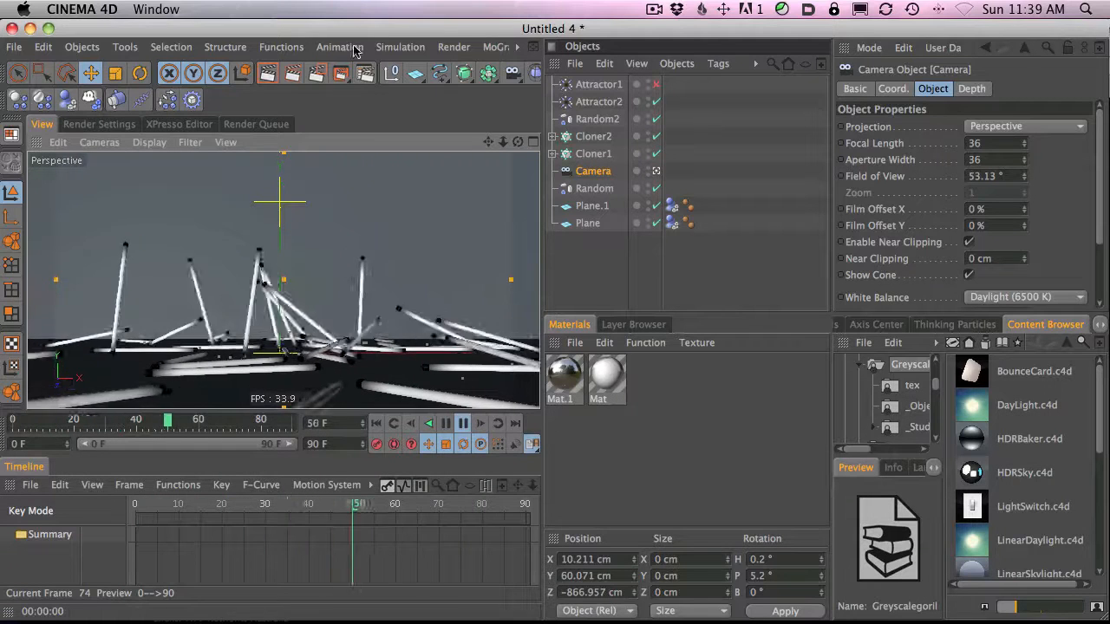
left_click(463, 424)
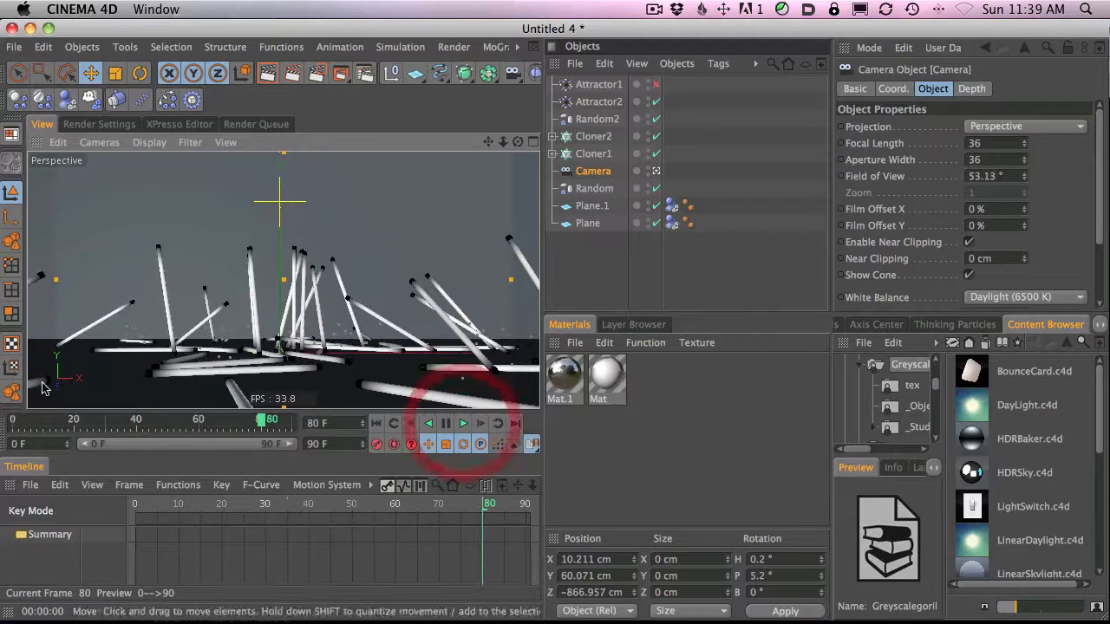
left_click(13, 422)
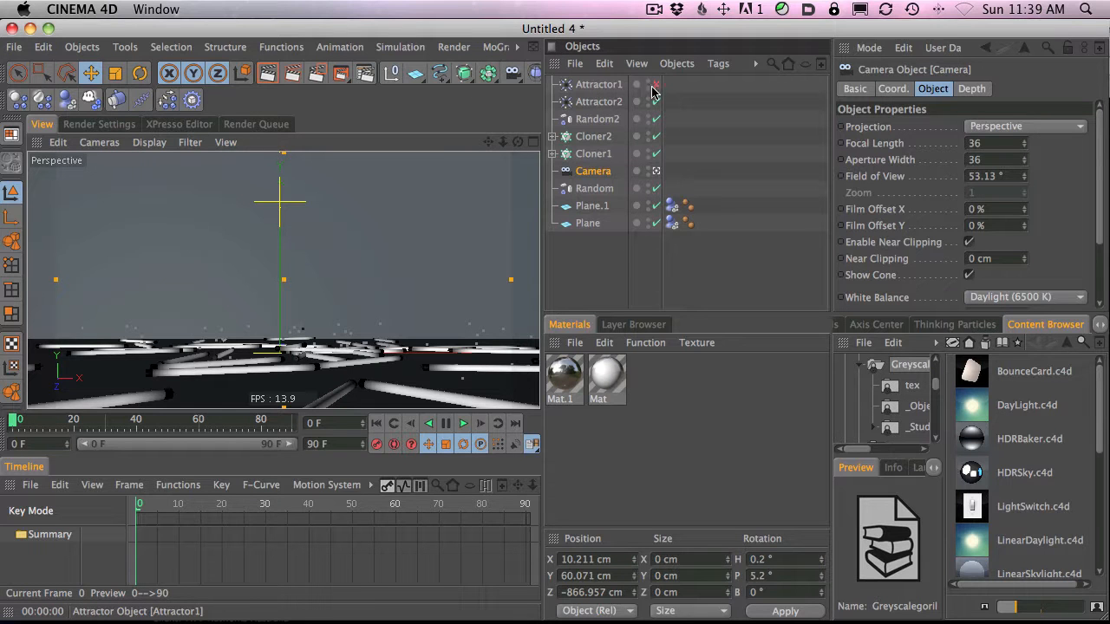
Enable the Luminance channel of the Mat material and render the camera view to check the glow of the tubes.
double_click(606, 375)
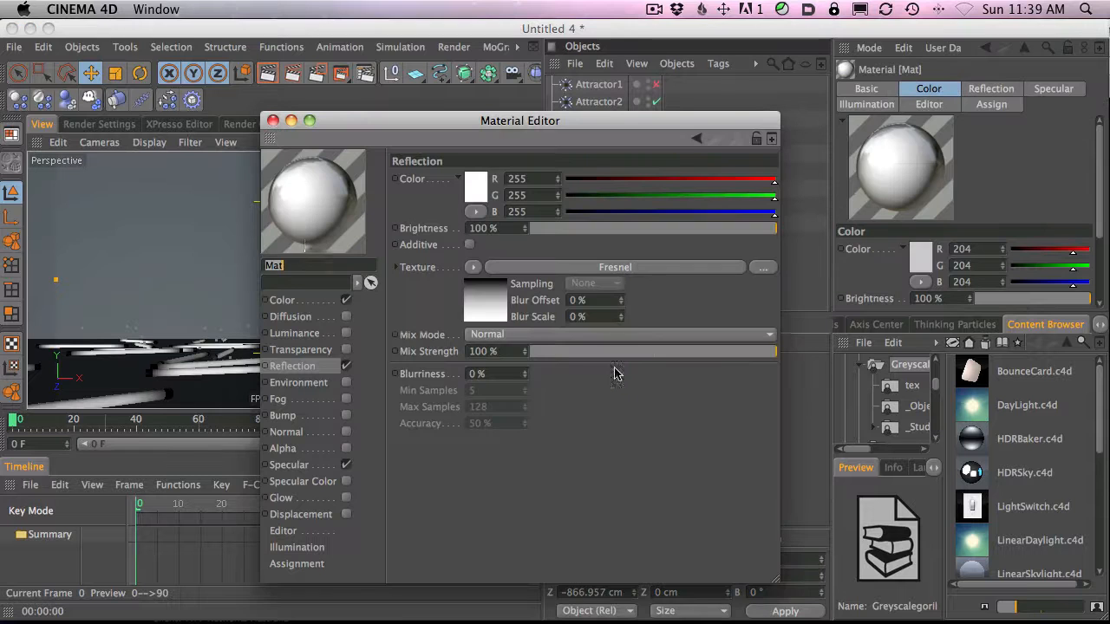
left_click(346, 333)
left_click_drag(336, 130, 513, 349)
left_click(269, 75)
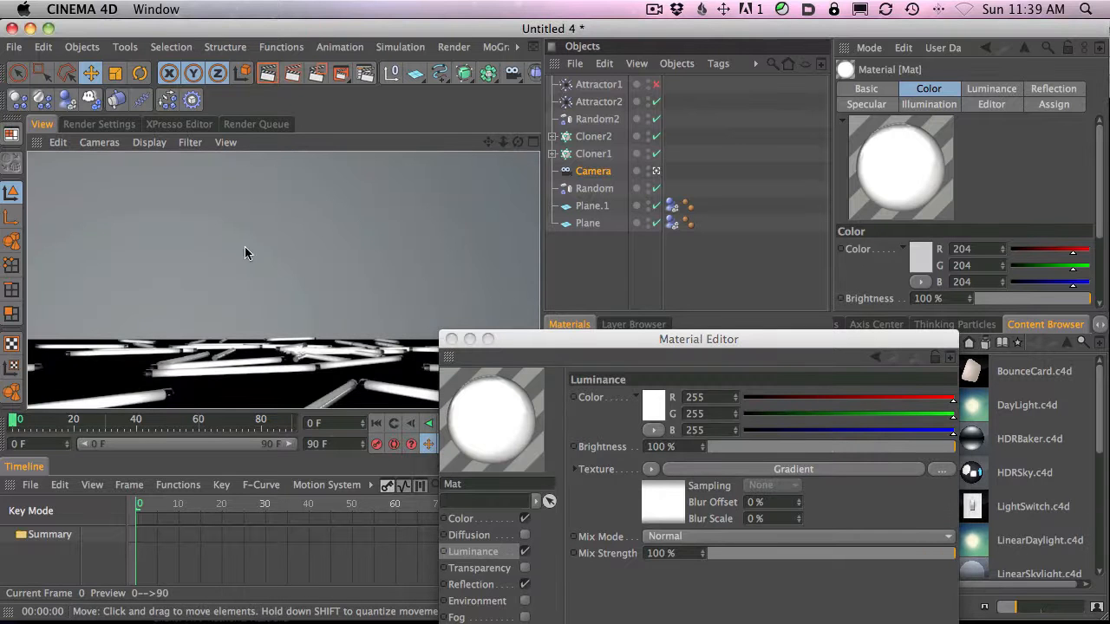
left_click_drag(508, 344, 517, 285)
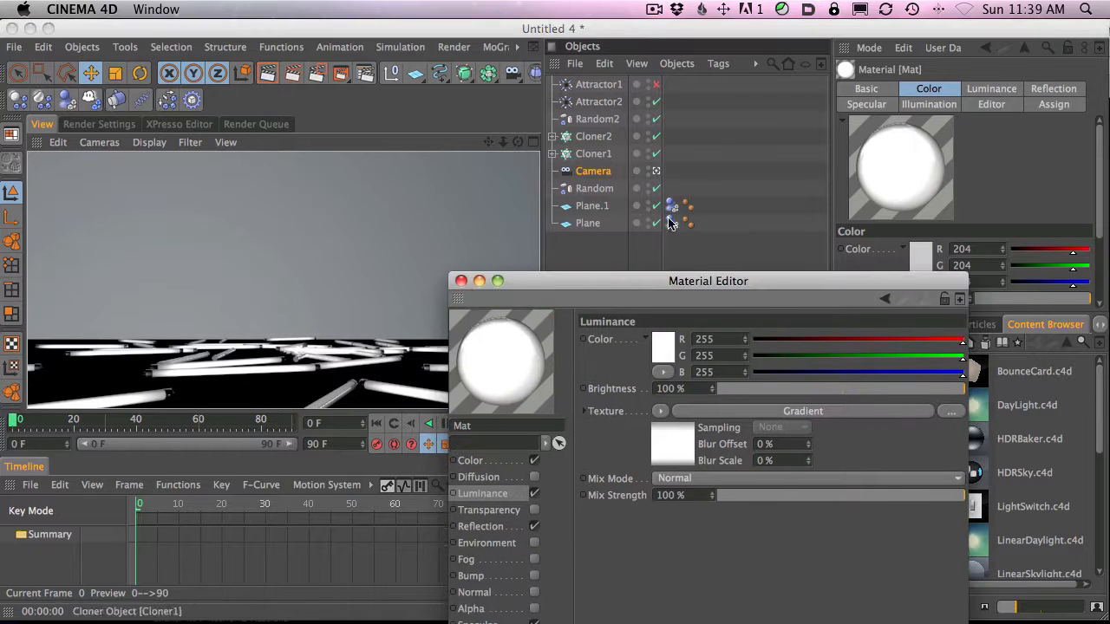
Expand the Cloner1 and Cloner2 hierarchies and rename the Mat material Bulb1.
left_click(461, 281)
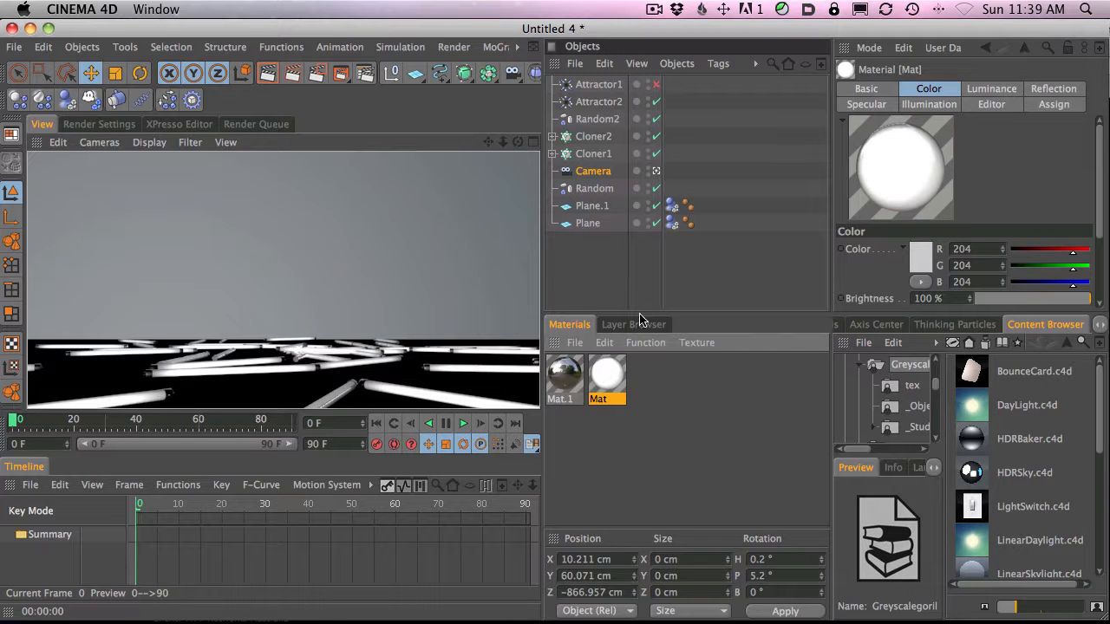
left_click(552, 154)
left_click(552, 136)
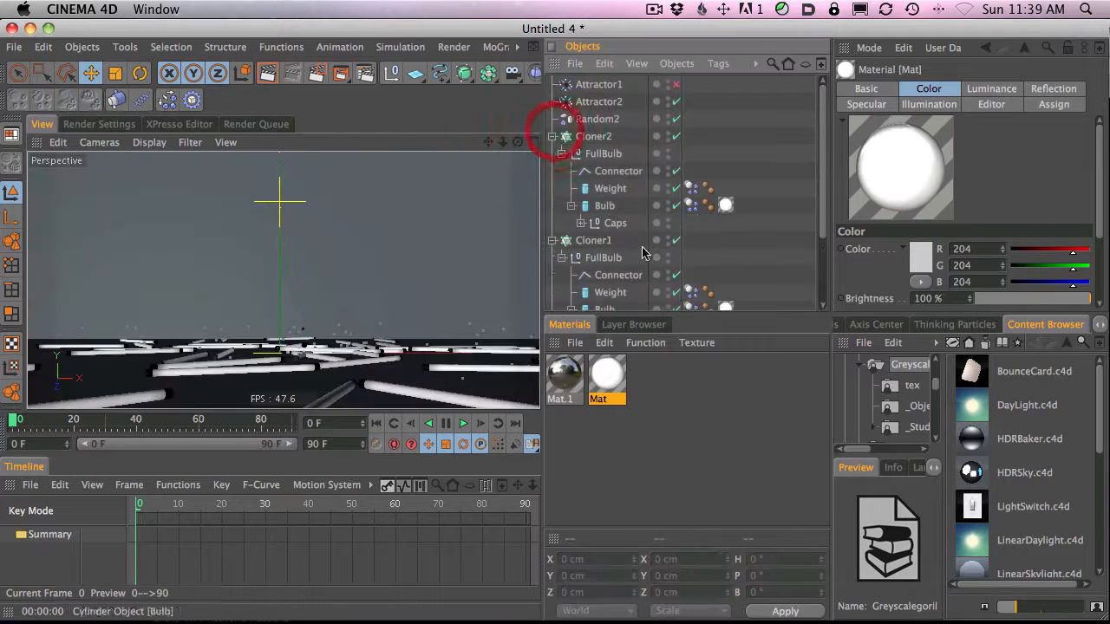
scroll(776, 206, "down", 5)
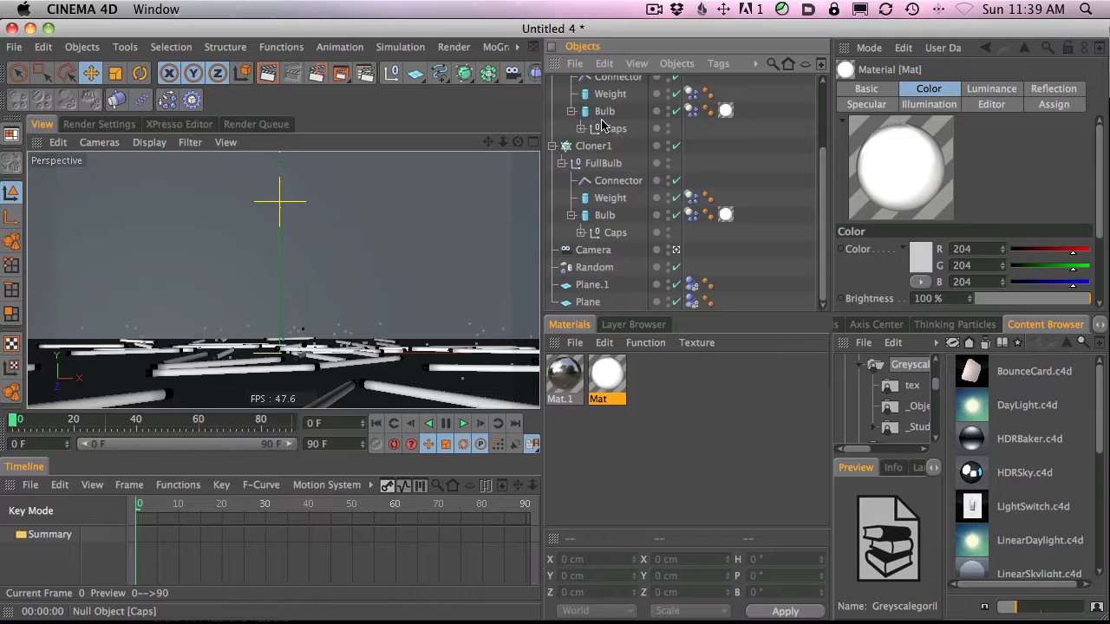
double_click(605, 399)
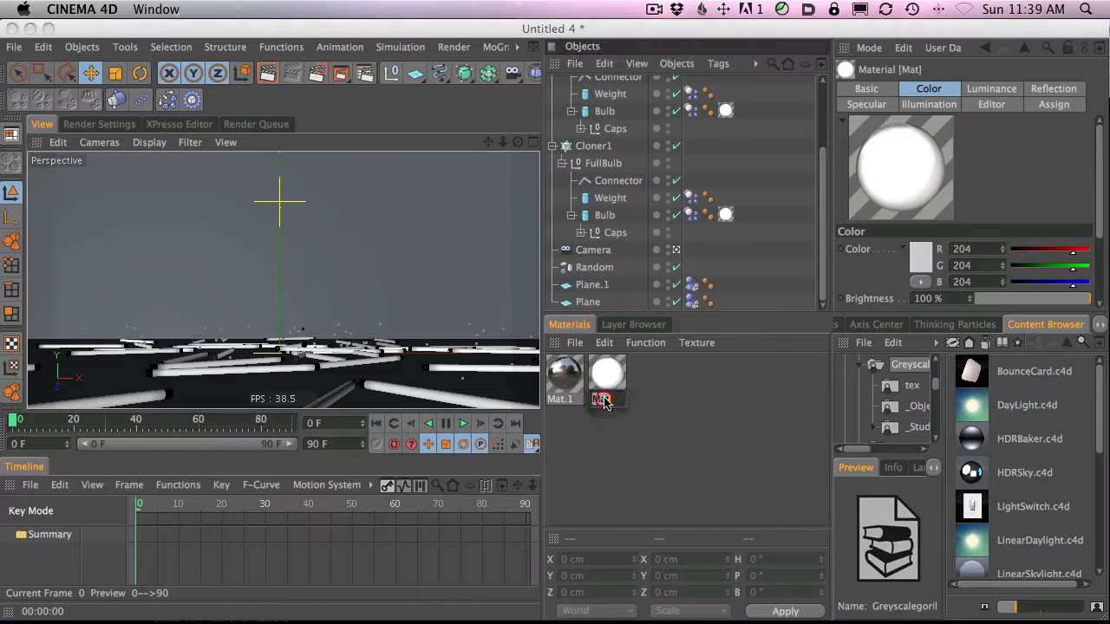
type("Bu")
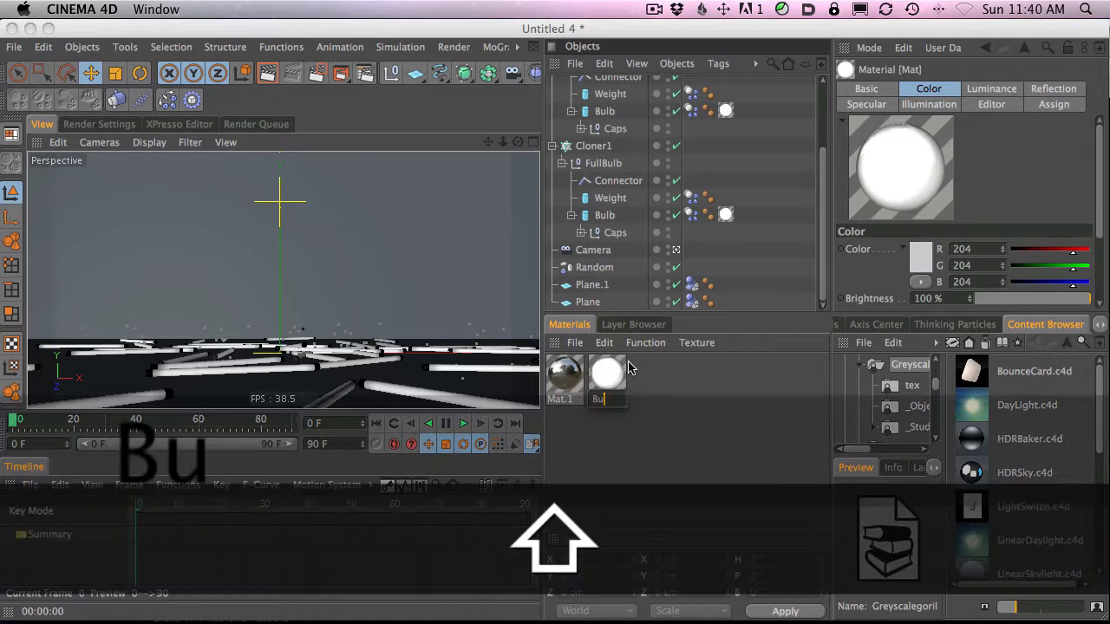
type("lb1")
key("Return")
Duplicate the Bulb1 material and rename the copy Bulb2.
key("super+c")
key("super+v")
key("super+z")
left_click(607, 380)
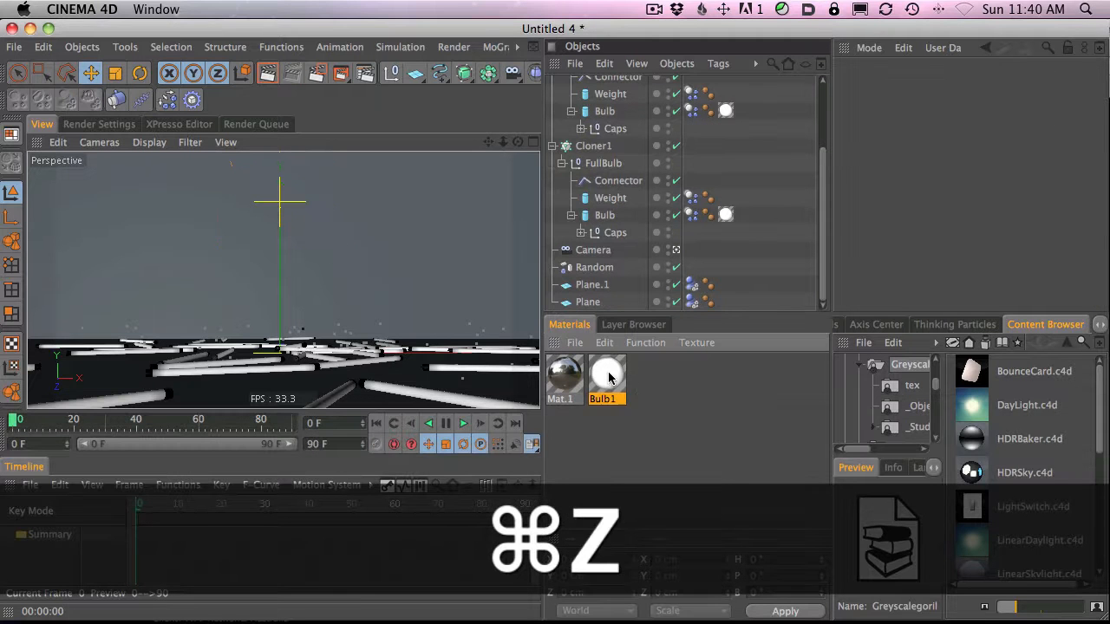
key("super+c")
key("super+v")
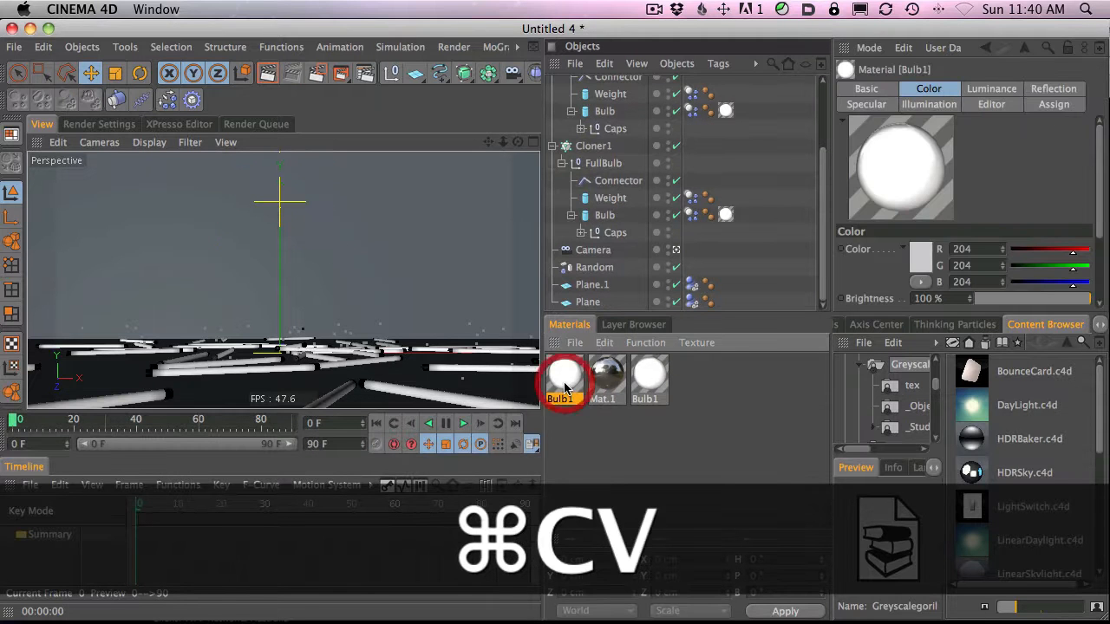
double_click(565, 382)
left_click(304, 265)
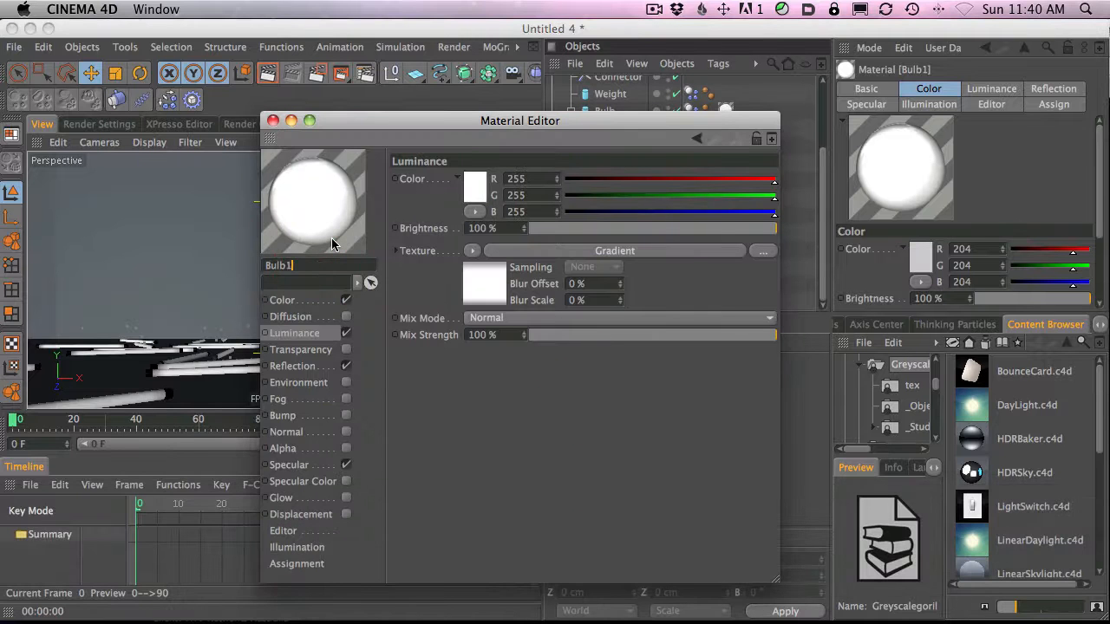
key("BackSpace")
type("2")
key("Return")
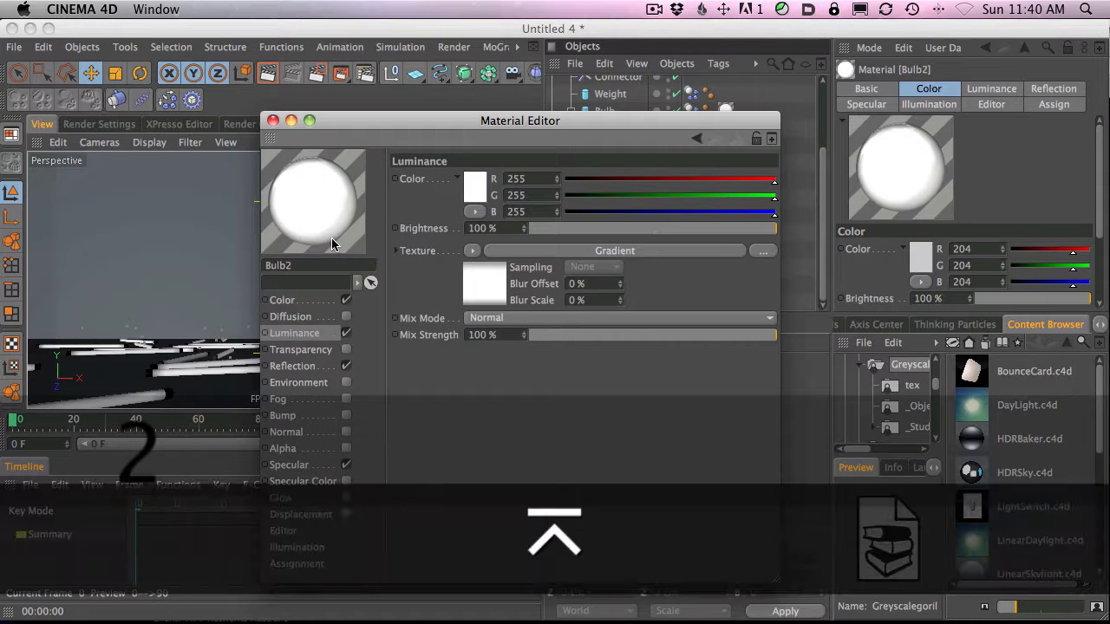
left_click(273, 121)
Set Bulb2's luminance Mix Mode to Multiply and test its brightness at 0%, ending at 100%.
double_click(652, 381)
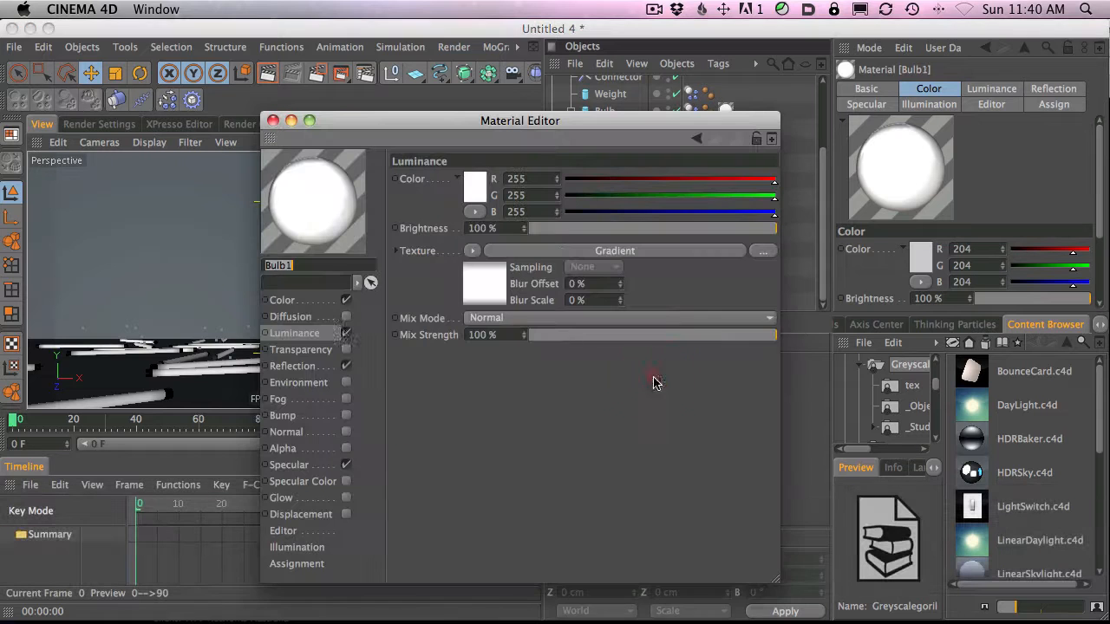
left_click_drag(364, 120, 253, 50)
left_click(564, 375)
left_click_drag(415, 165, 706, 152)
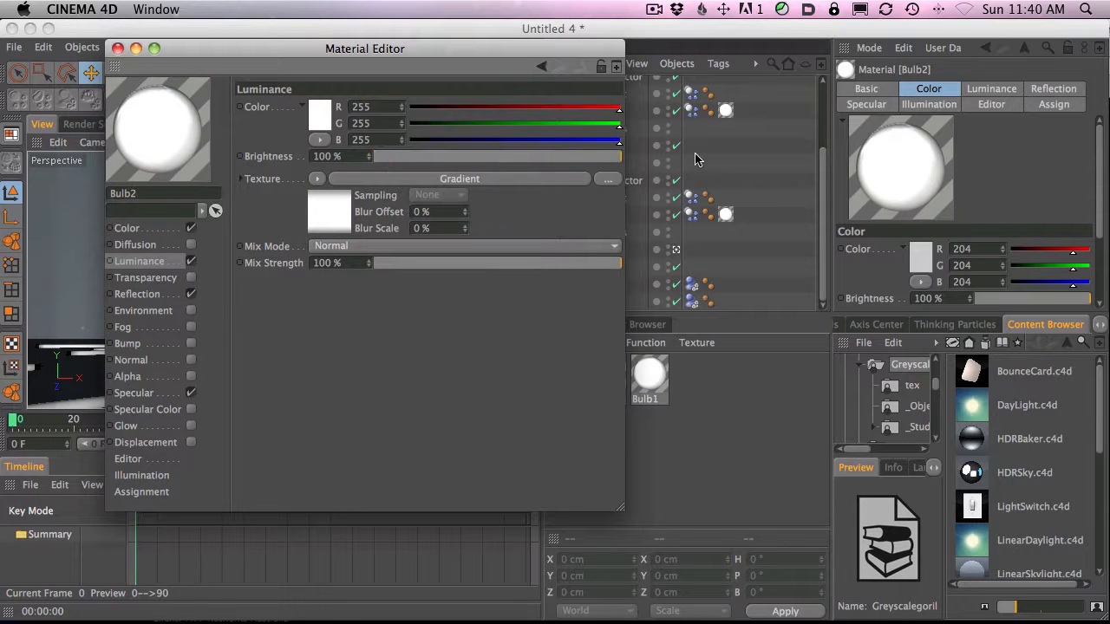
left_click_drag(415, 158, 318, 144)
left_click(321, 247)
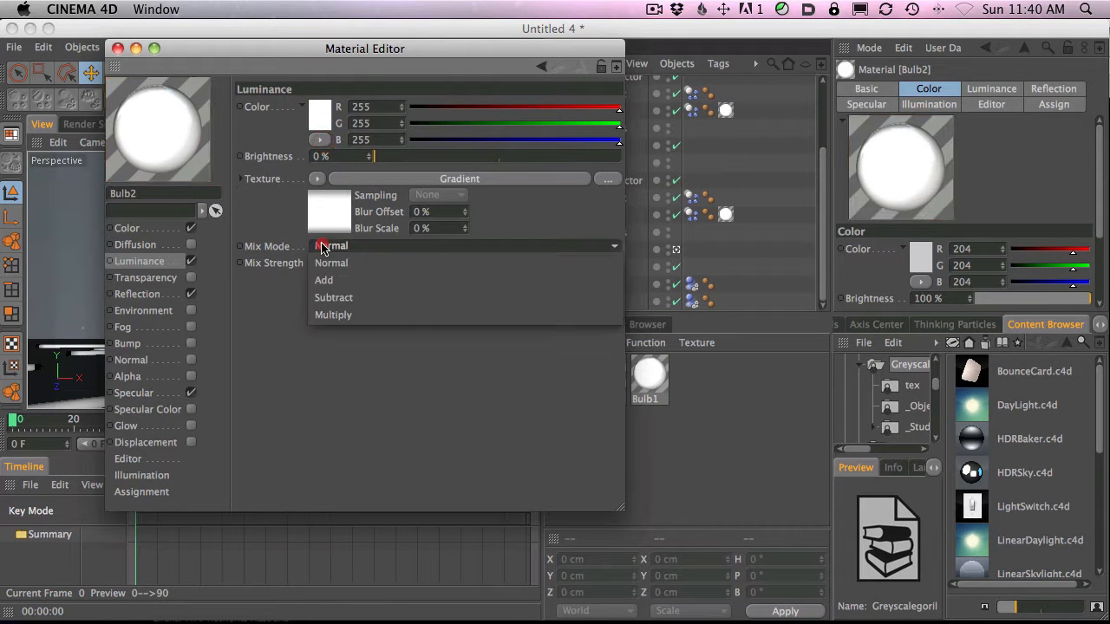
left_click(351, 315)
left_click(320, 156)
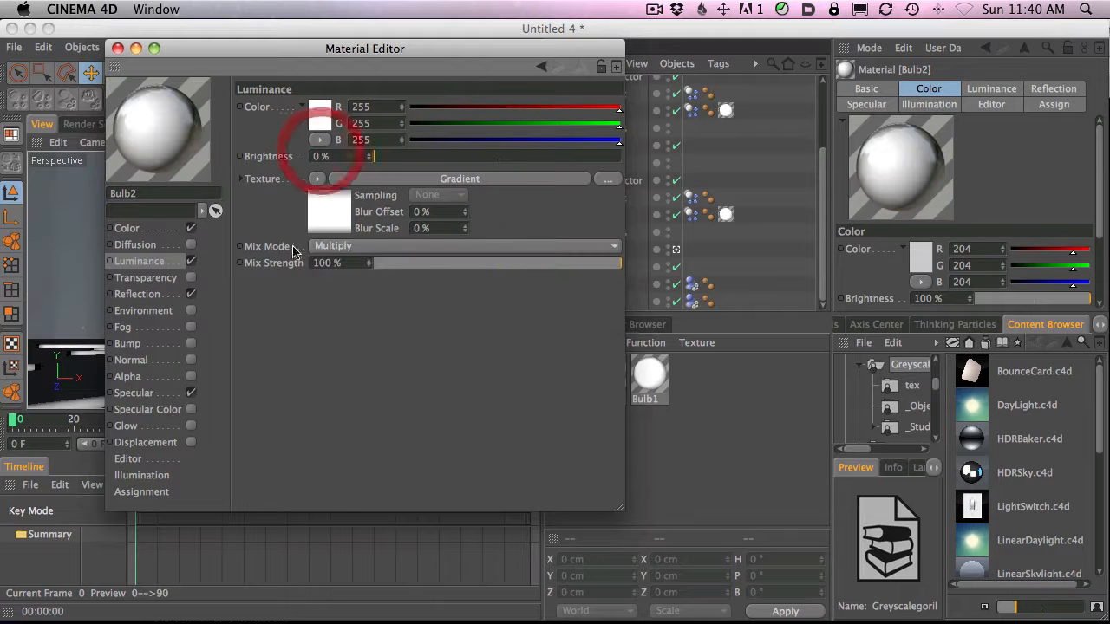
left_click_drag(273, 49, 477, 102)
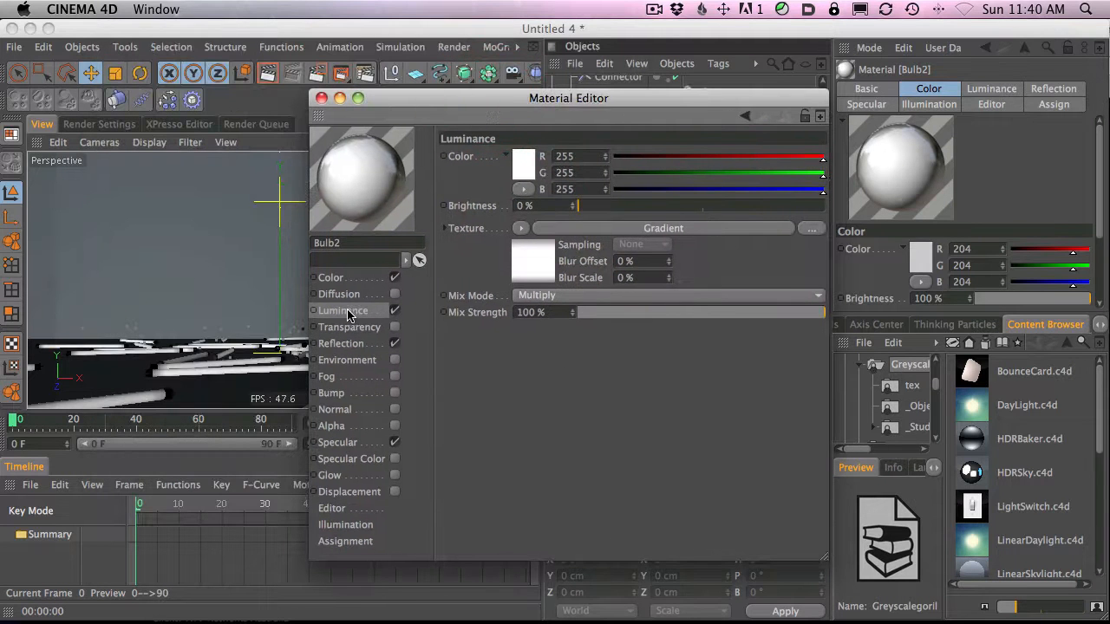
left_click_drag(623, 206, 861, 211)
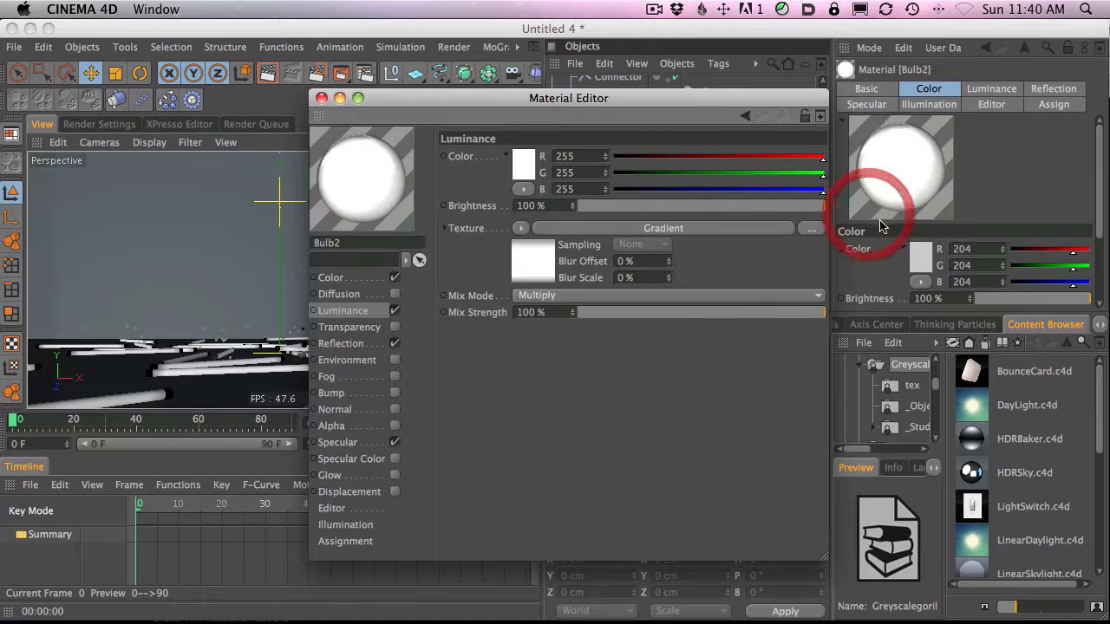
Set Bulb1's luminance Mix Mode to Multiply and its luminance brightness to 0%.
left_click_drag(583, 104, 1019, 57)
left_click(656, 378)
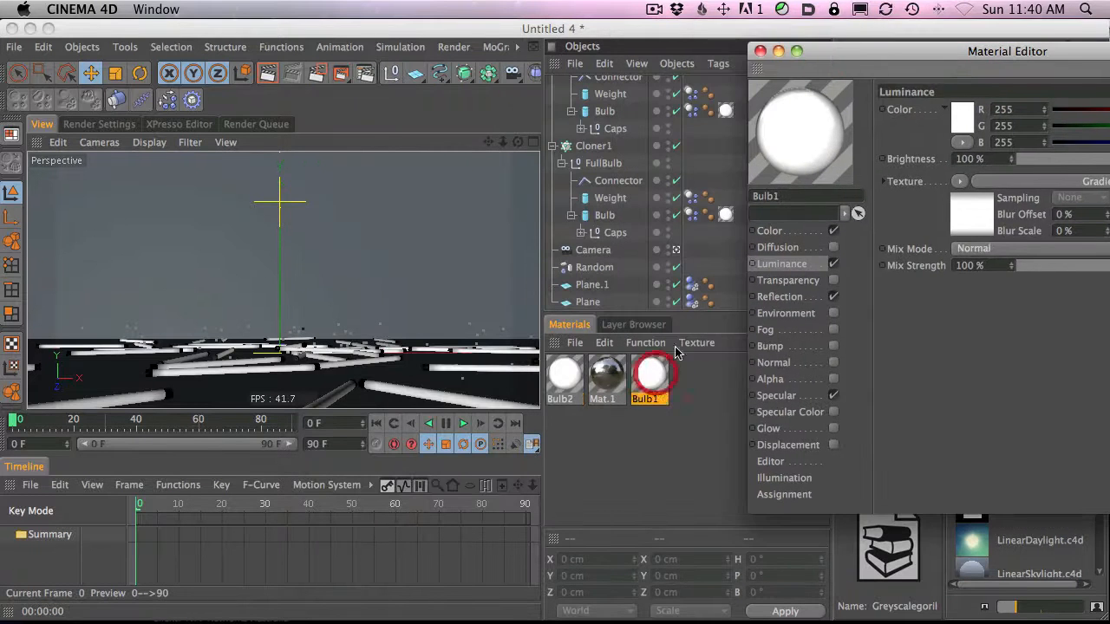
left_click_drag(868, 50, 585, 42)
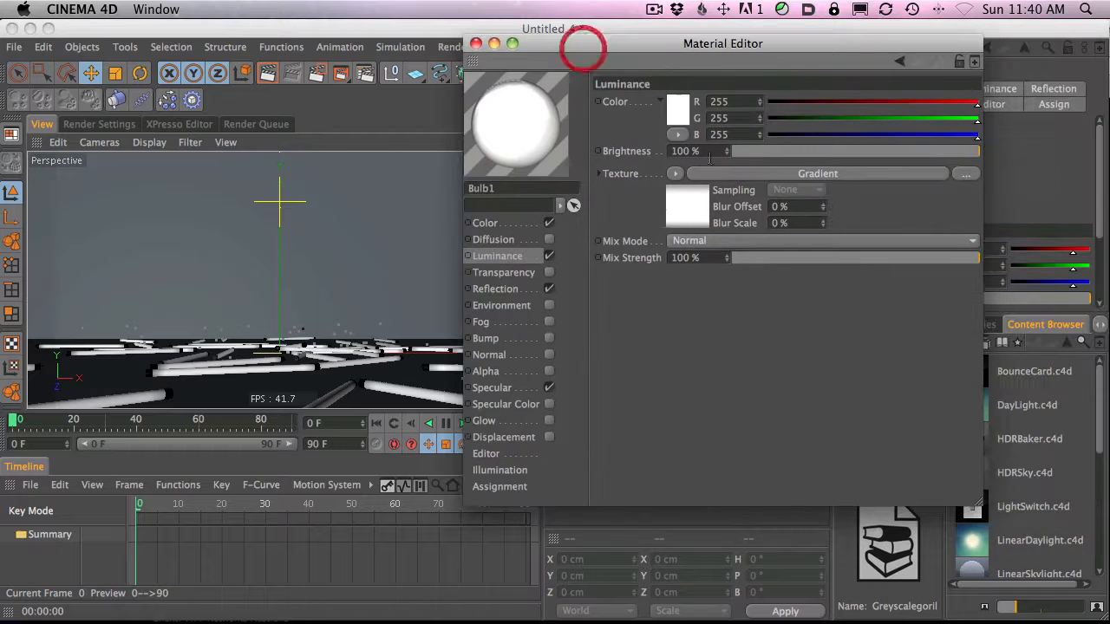
left_click(685, 242)
left_click(701, 309)
left_click(734, 152)
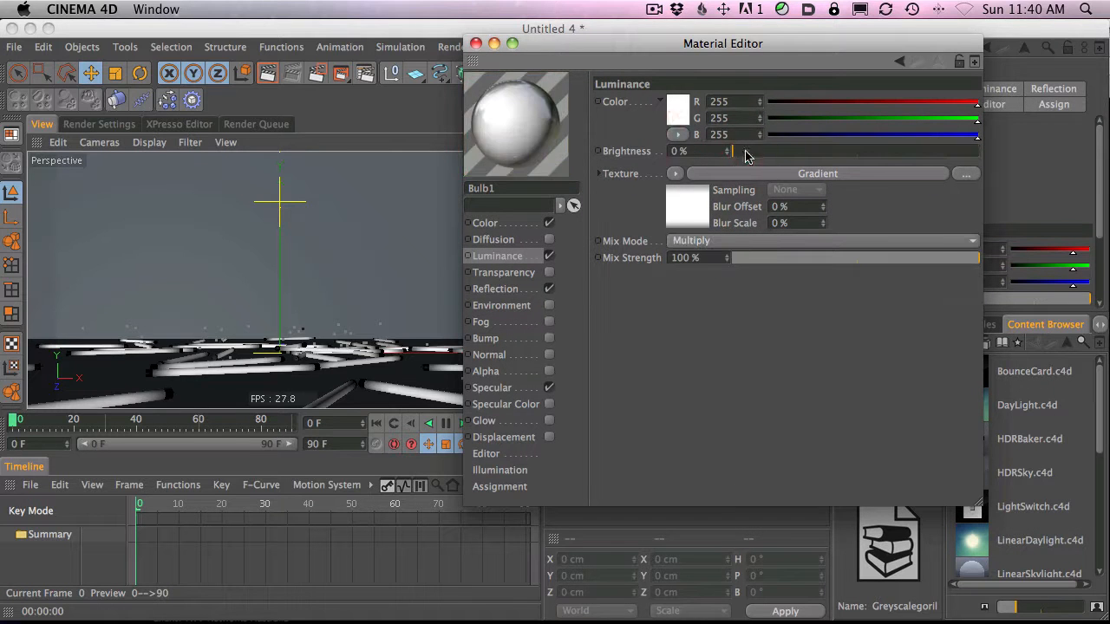
left_click_drag(747, 153, 1064, 146)
left_click_drag(749, 153, 685, 155)
left_click_drag(595, 43, 921, 298)
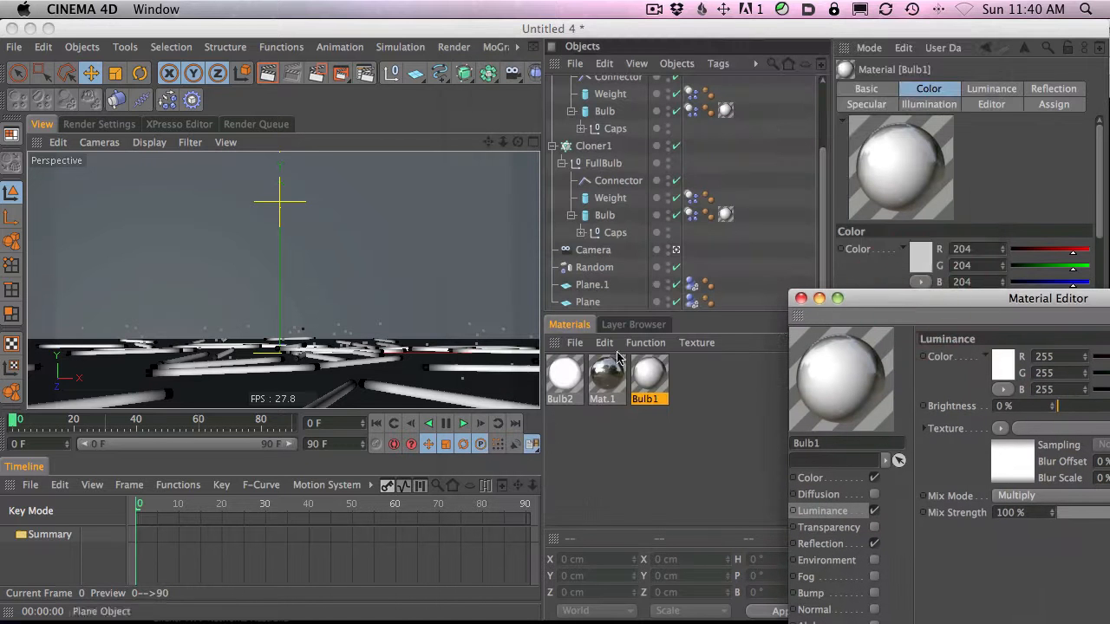
Assign the Bulb2 material to the Bulb object under Cloner2 and render the camera view.
left_click(564, 379)
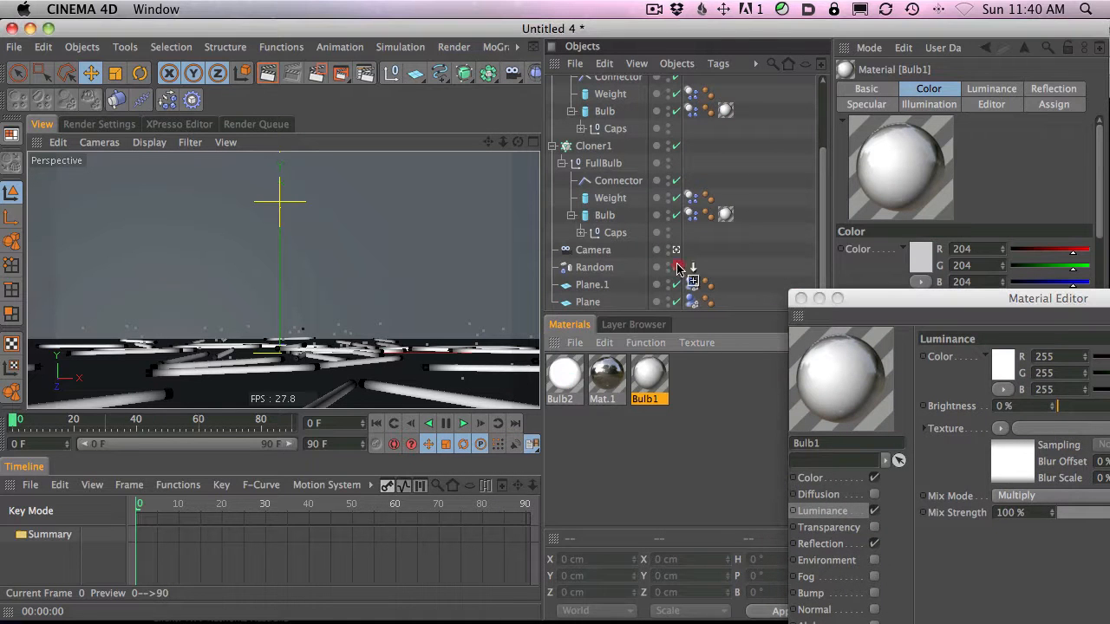
left_click_drag(711, 118, 674, 82)
left_click_drag(727, 173, 725, 173)
left_click(267, 72)
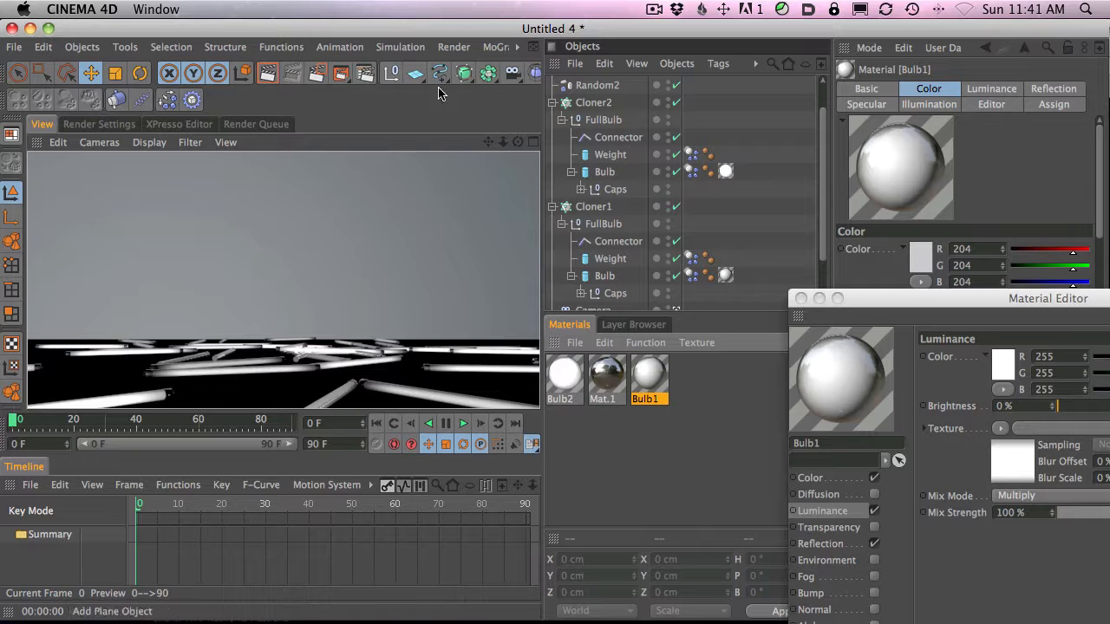
Add an omni light raised to about Y 370 cm above the tubes and render the camera view.
mouse_move(413, 76)
left_mouse_down()
mouse_move(579, 109)
mouse_move(361, 99)
mouse_move(460, 99)
mouse_move(374, 98)
mouse_move(396, 78)
left_mouse_up()
left_click_drag(511, 72, 559, 90)
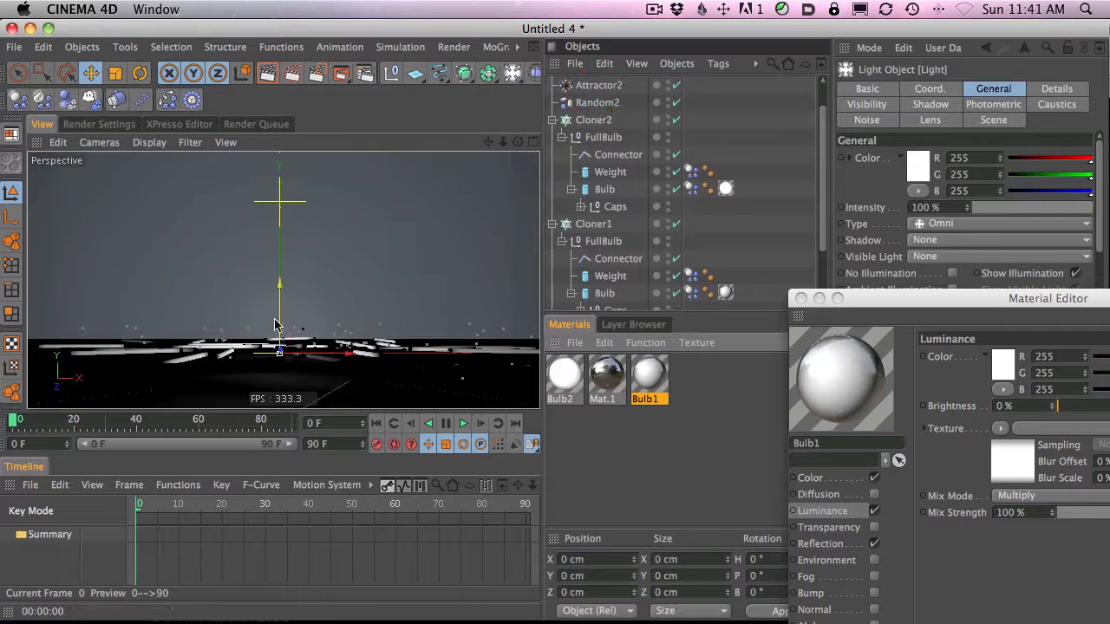
left_click(267, 72)
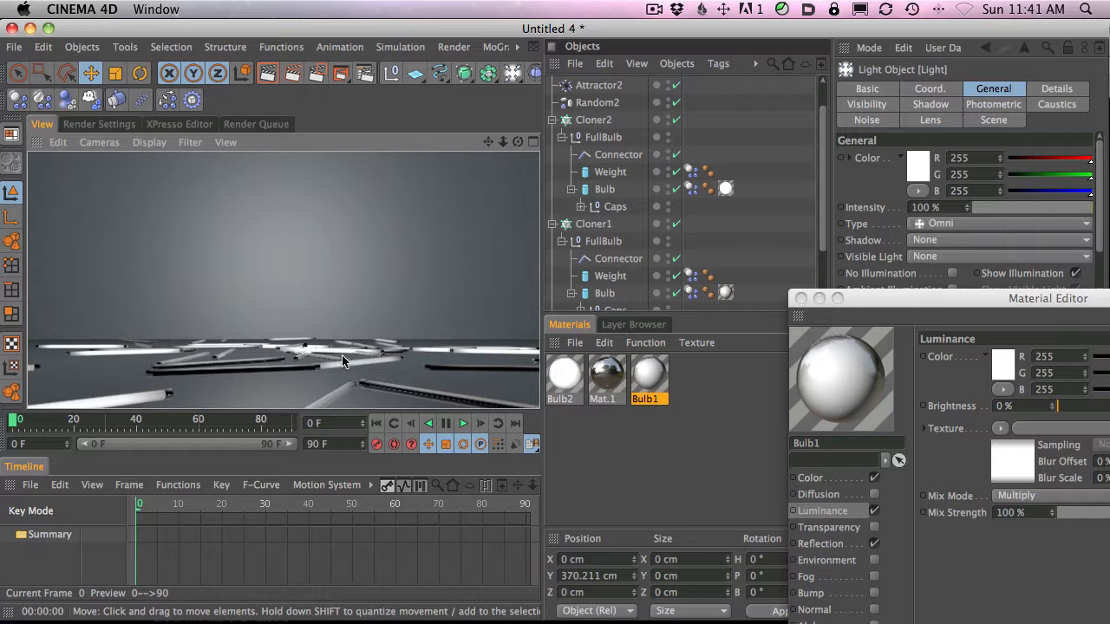
left_click(800, 298)
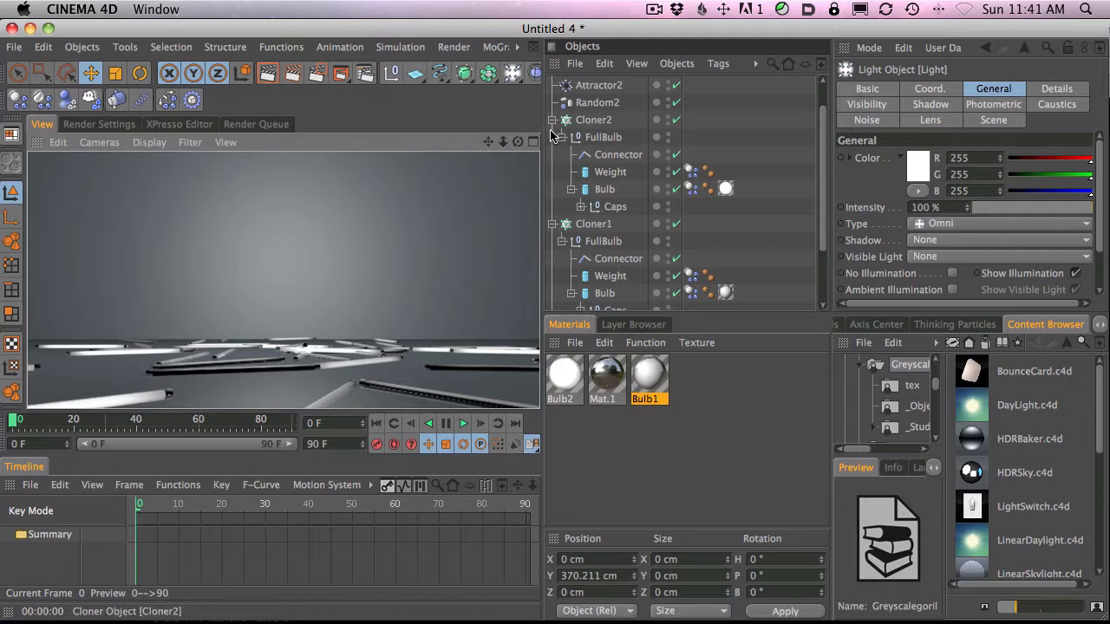
Add a null object and rename it Xpresso Animator.
left_click(391, 77)
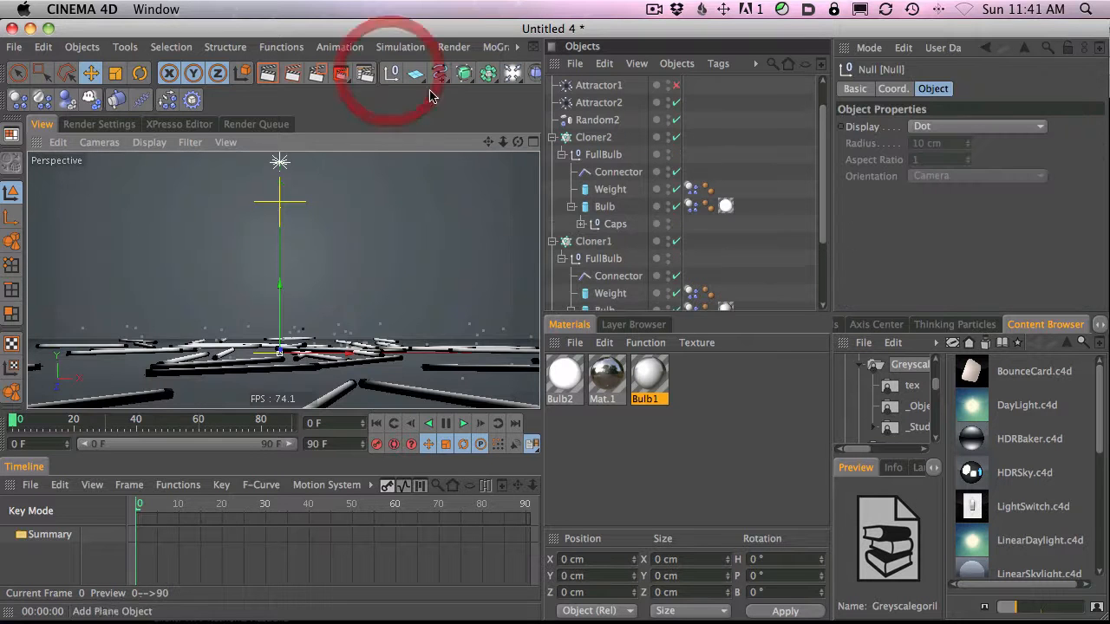
scroll(586, 86, "up", 2)
double_click(585, 85)
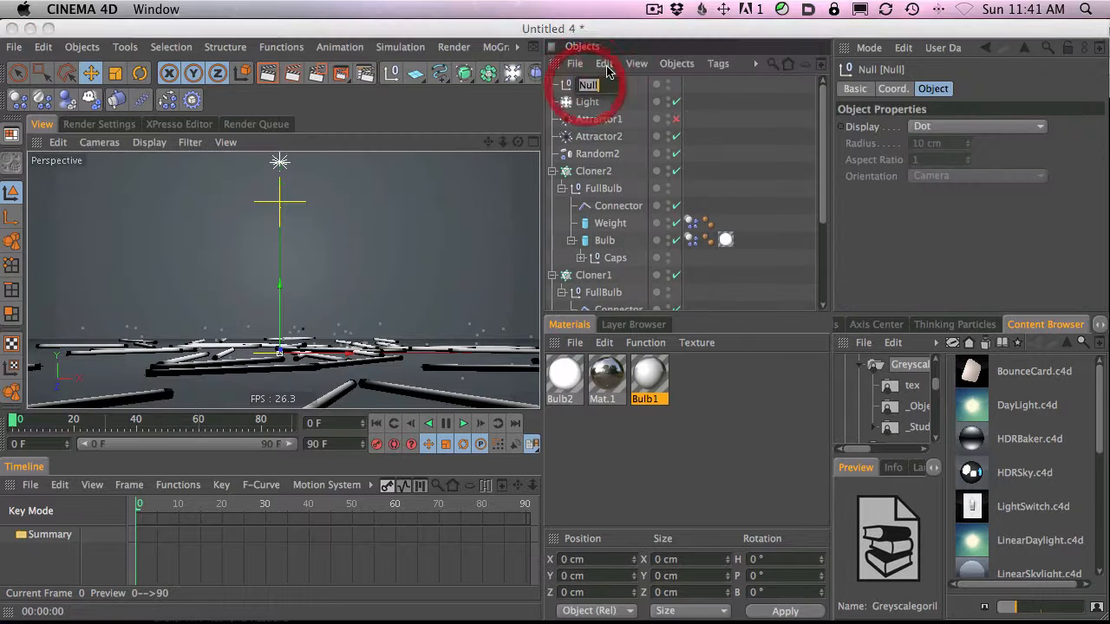
type("Xpres")
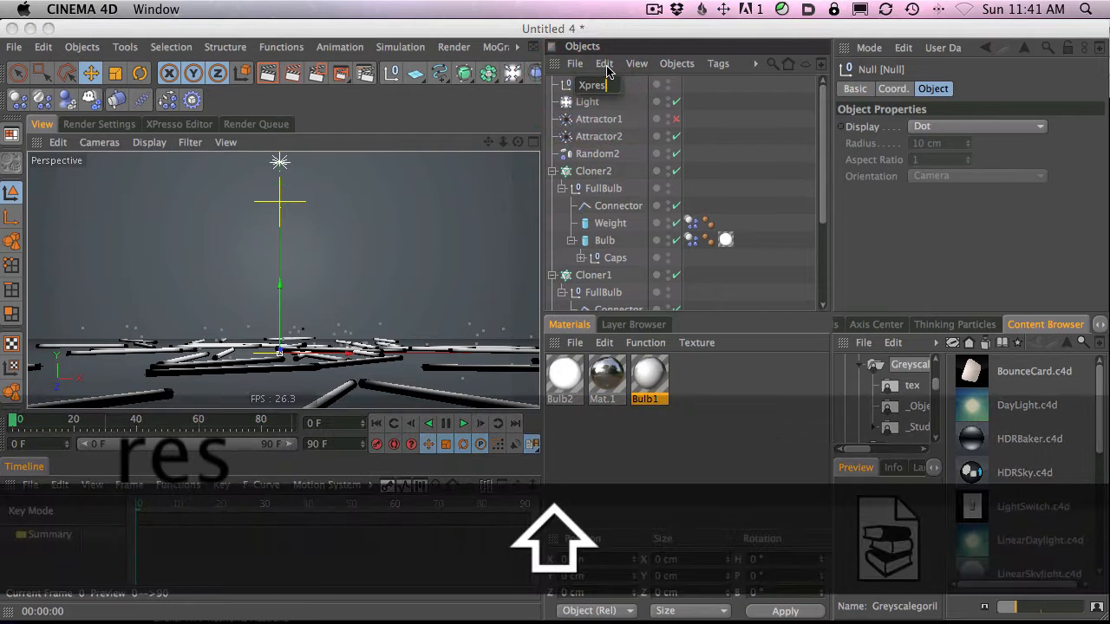
type("so A")
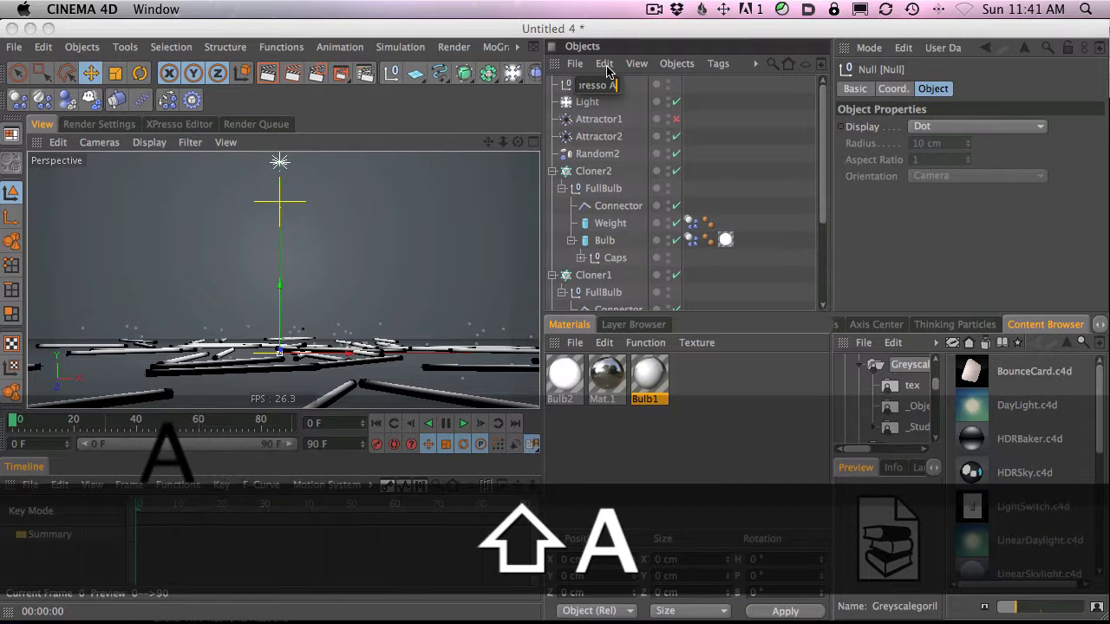
type("nimator")
key("Return")
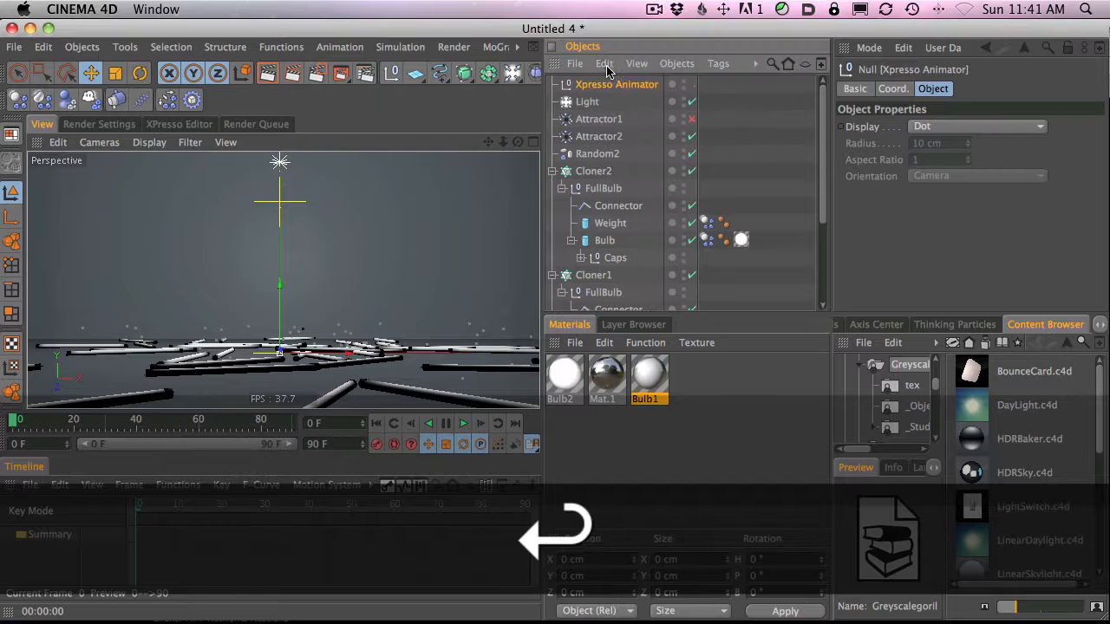
Add a user data entry to the Xpresso Animator null with data type Float and interface Float Slider.
left_click(596, 84)
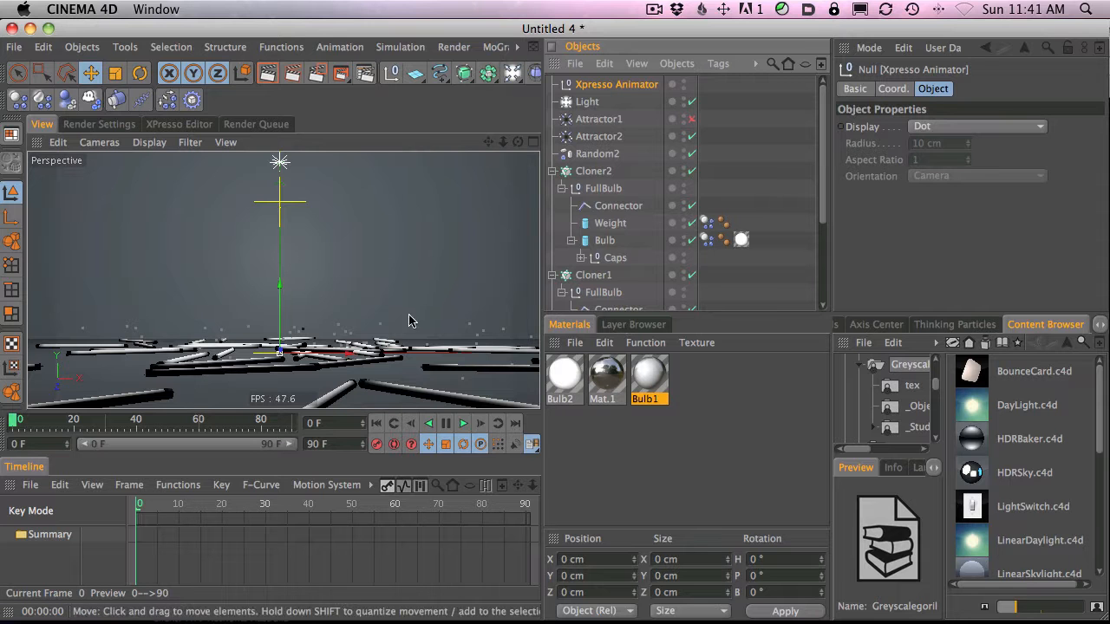
left_click(946, 47)
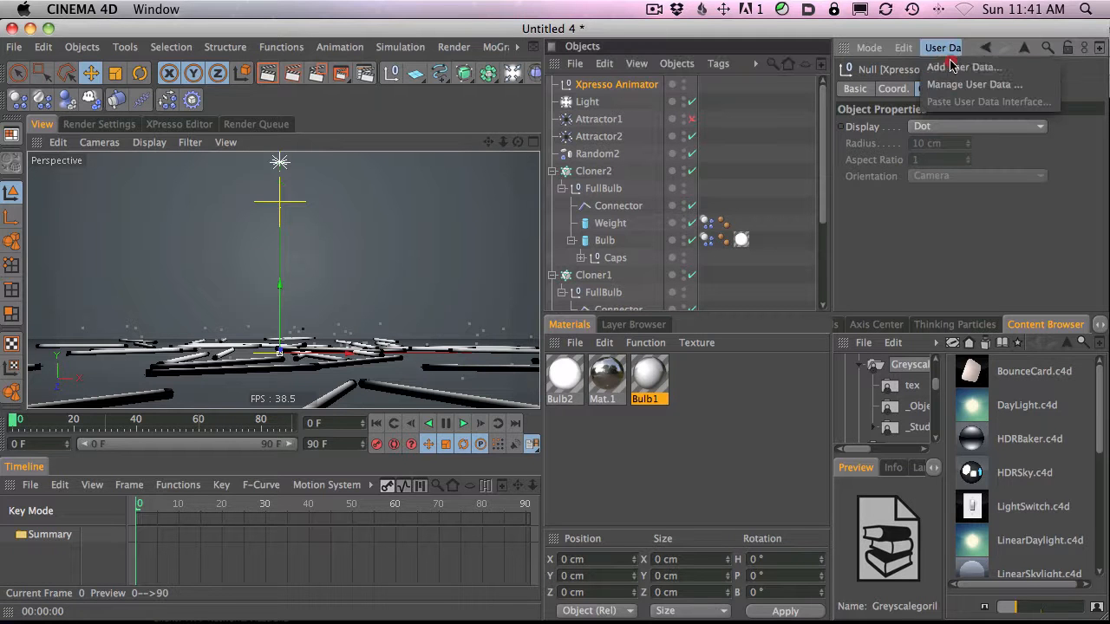
left_click(951, 70)
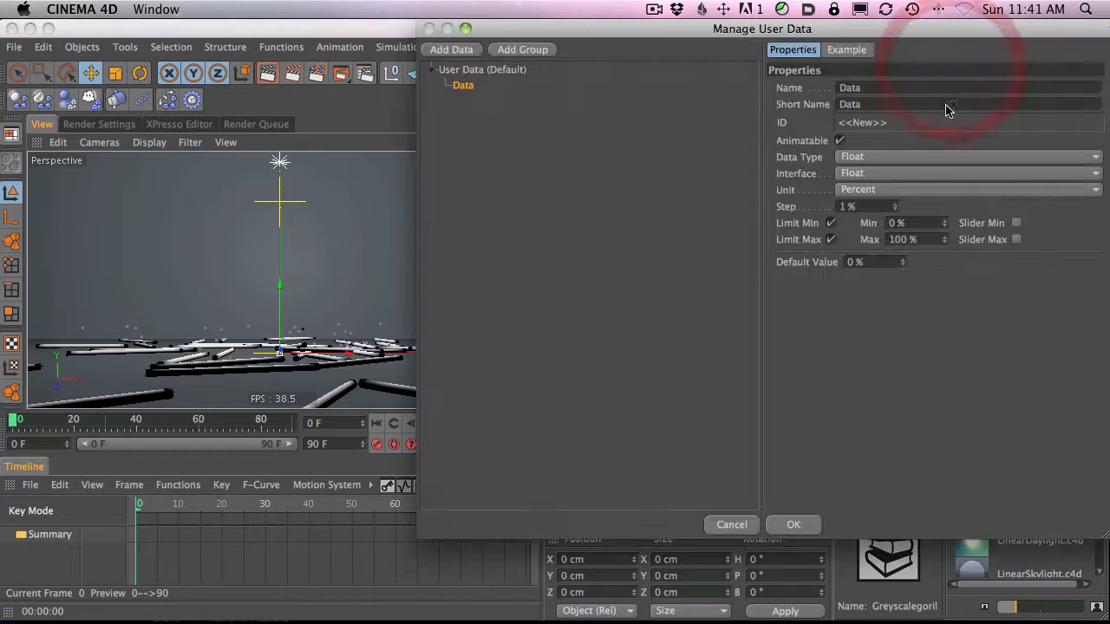
left_click_drag(615, 39, 481, 100)
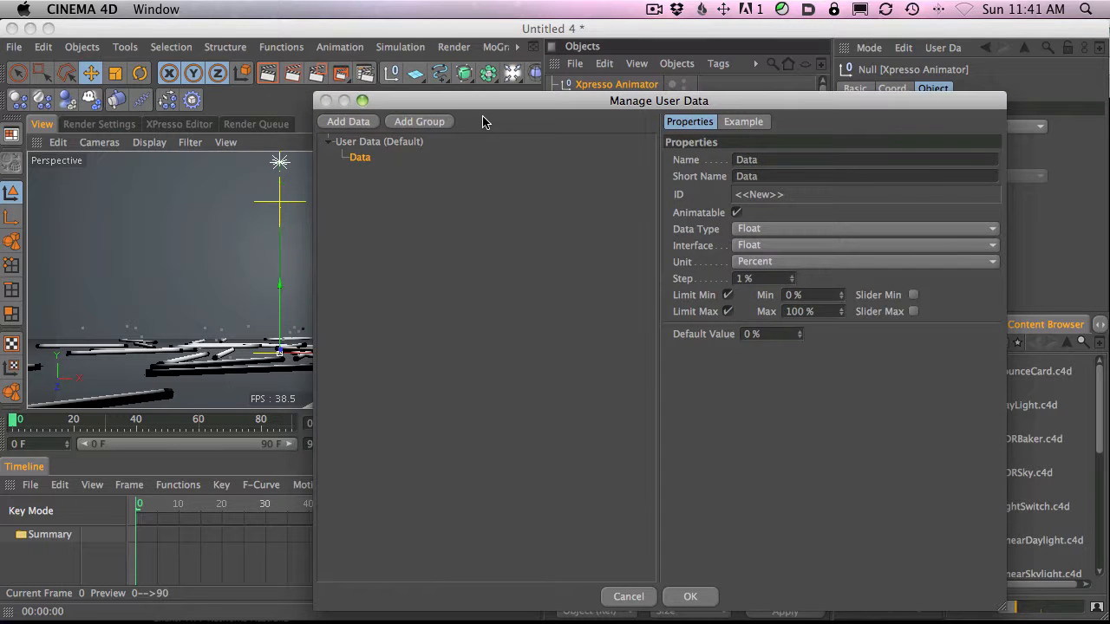
left_click_drag(557, 102, 536, 80)
left_click(747, 208)
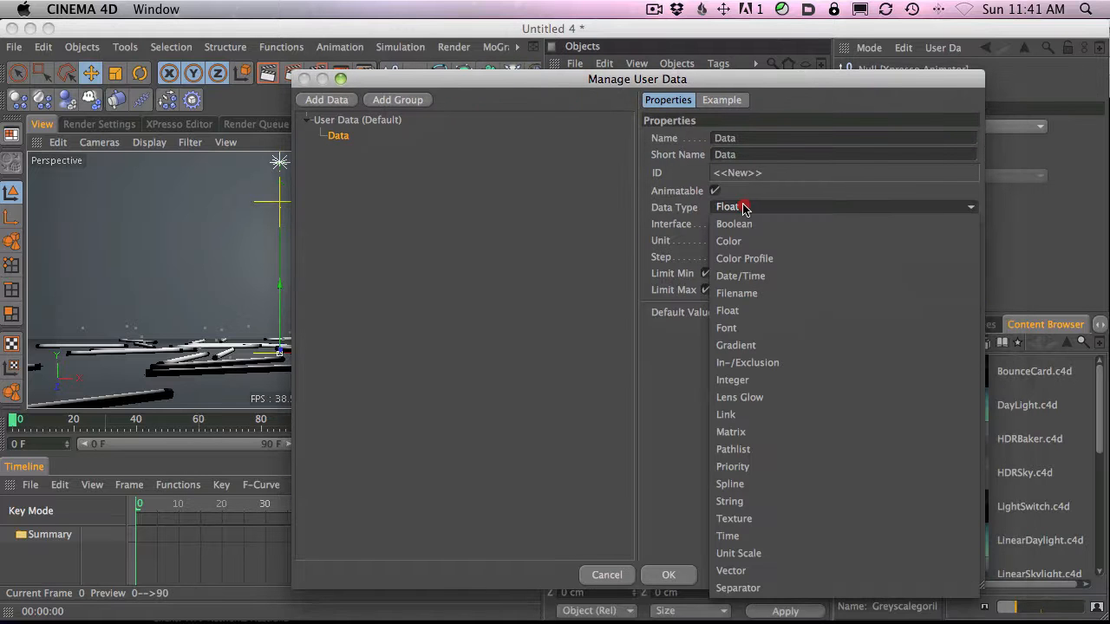
left_click(722, 206)
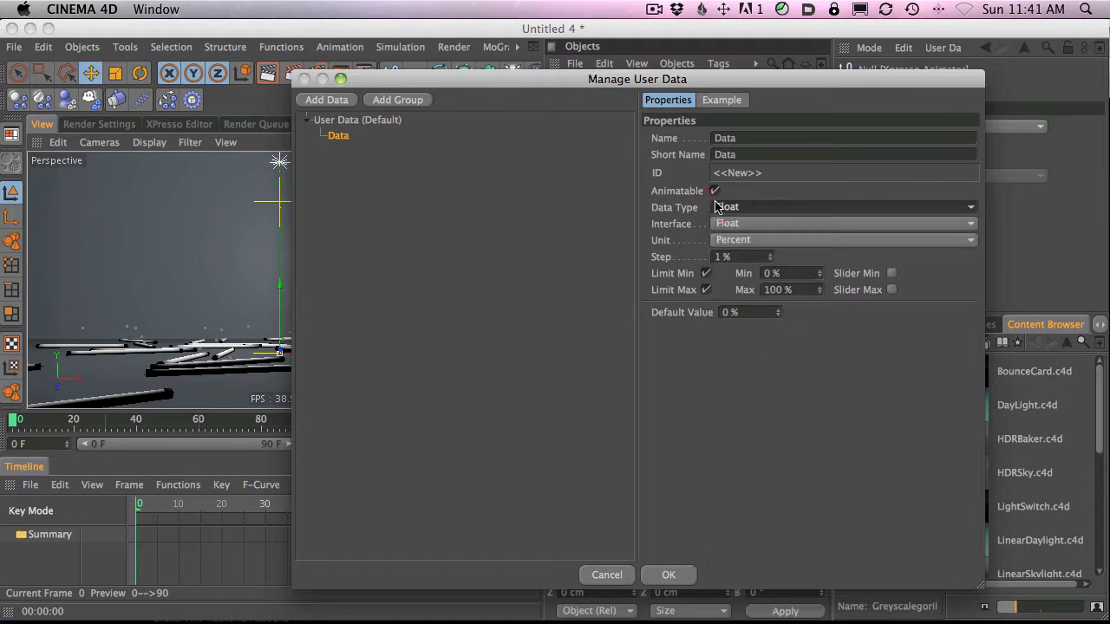
left_click(730, 224)
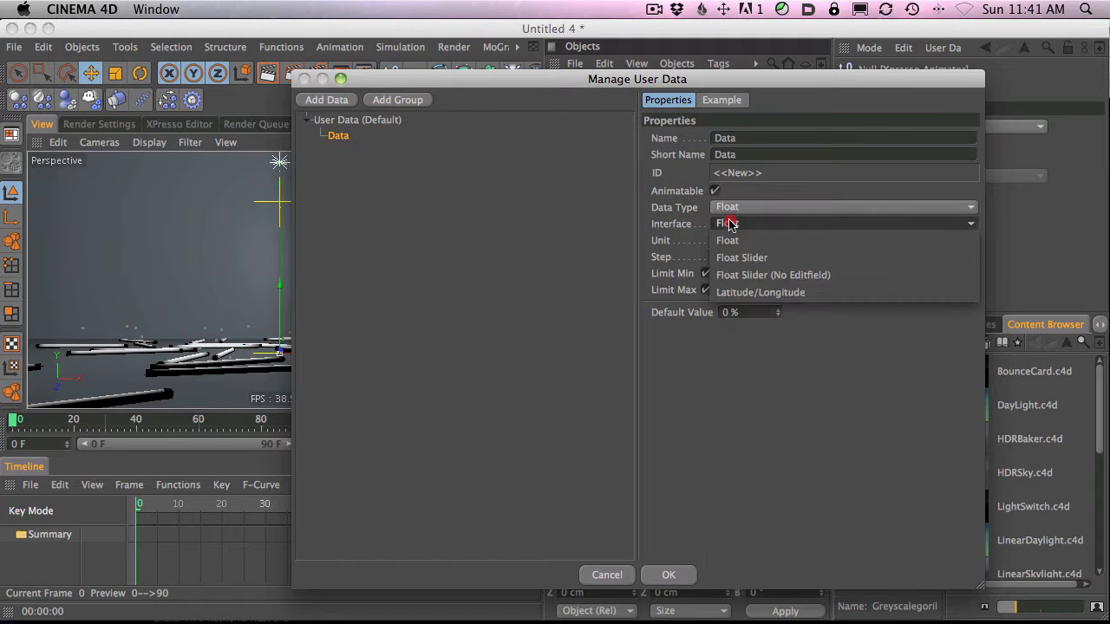
left_click(743, 257)
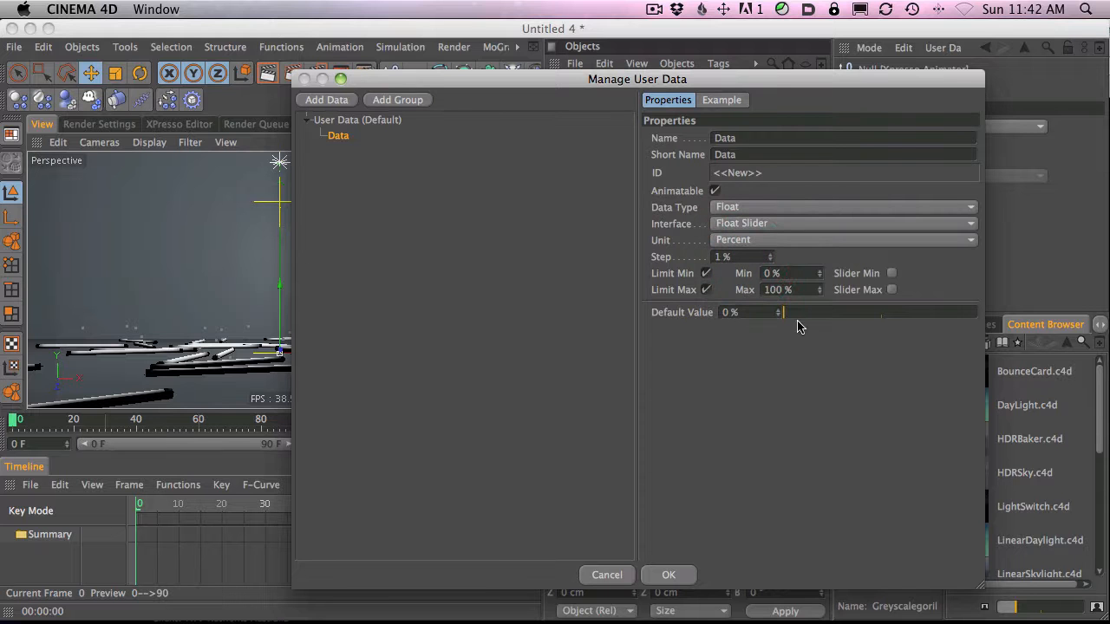
left_click_drag(788, 320, 1036, 321)
Set the unit of the new user data entry to Real.
left_click(745, 240)
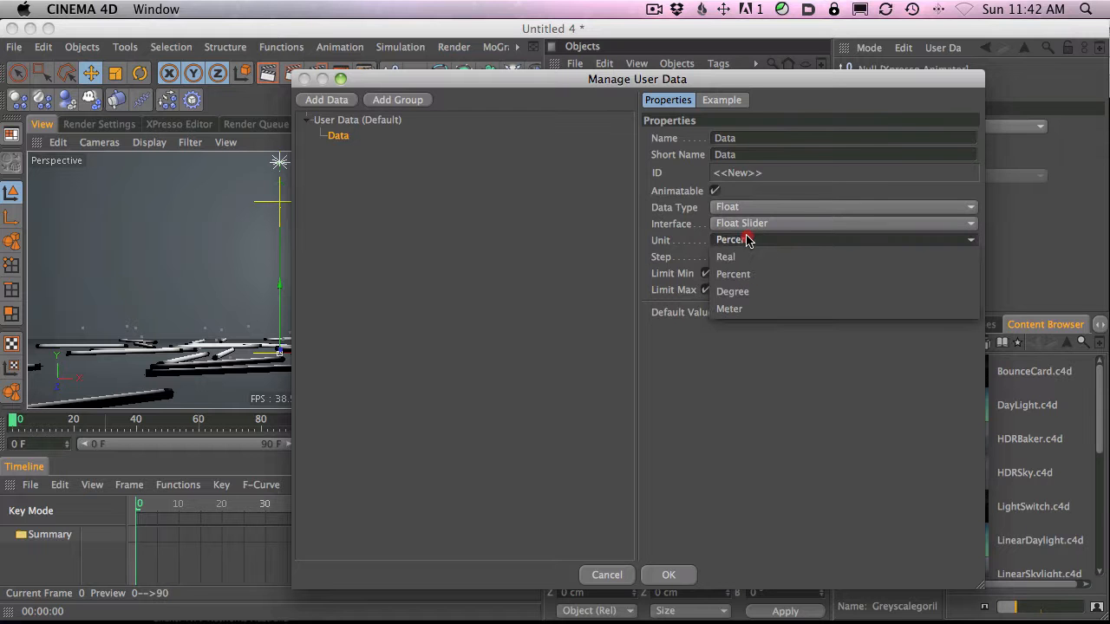
left_click(747, 257)
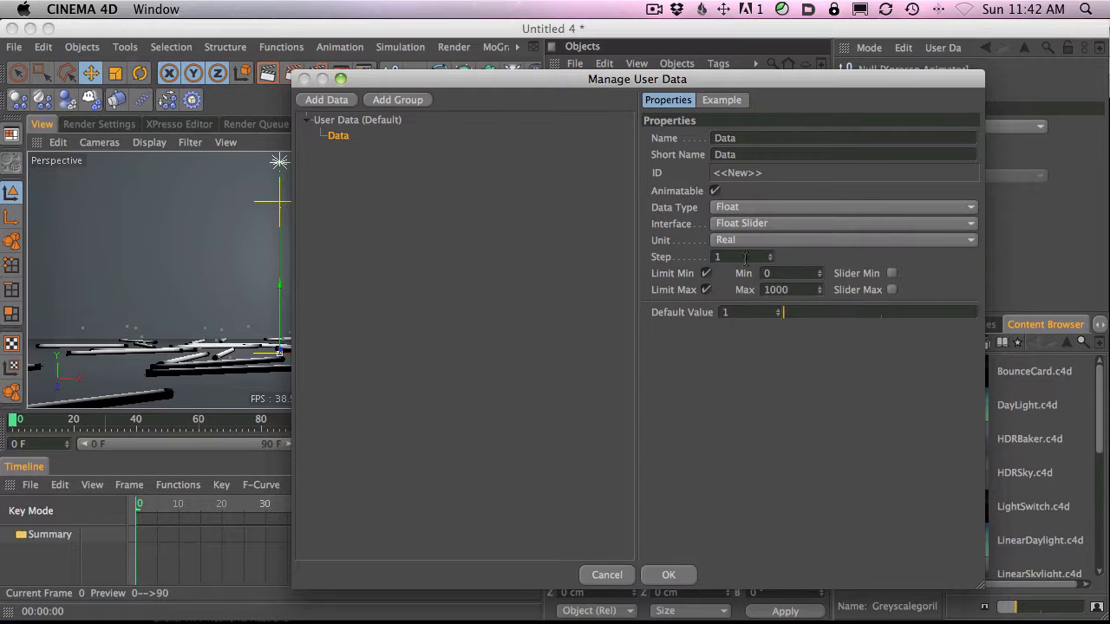
left_click(744, 240)
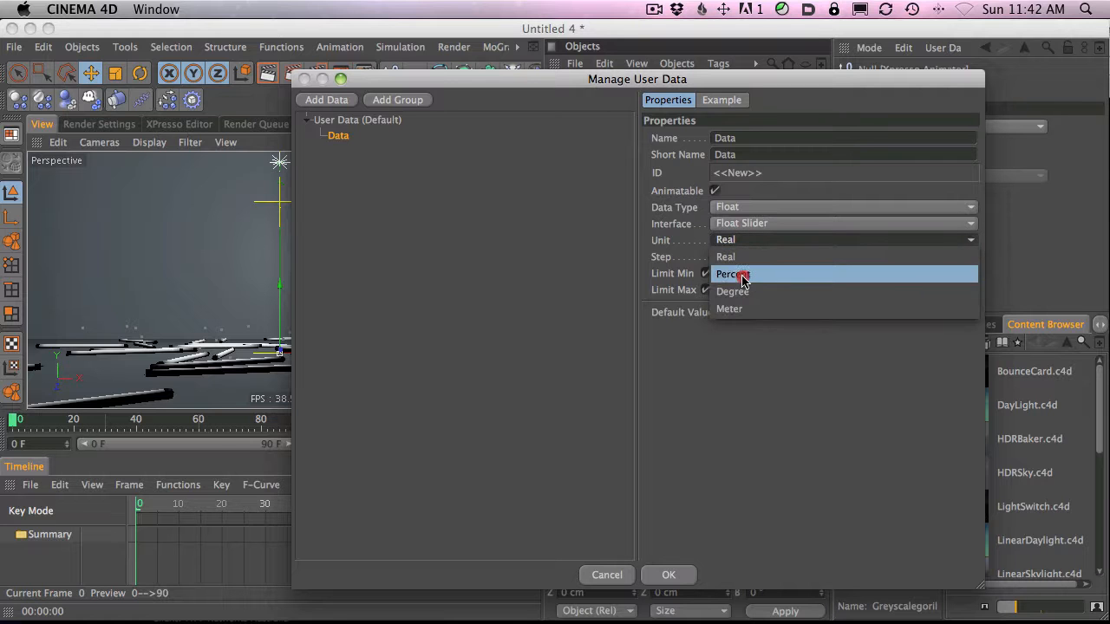
left_click(748, 255)
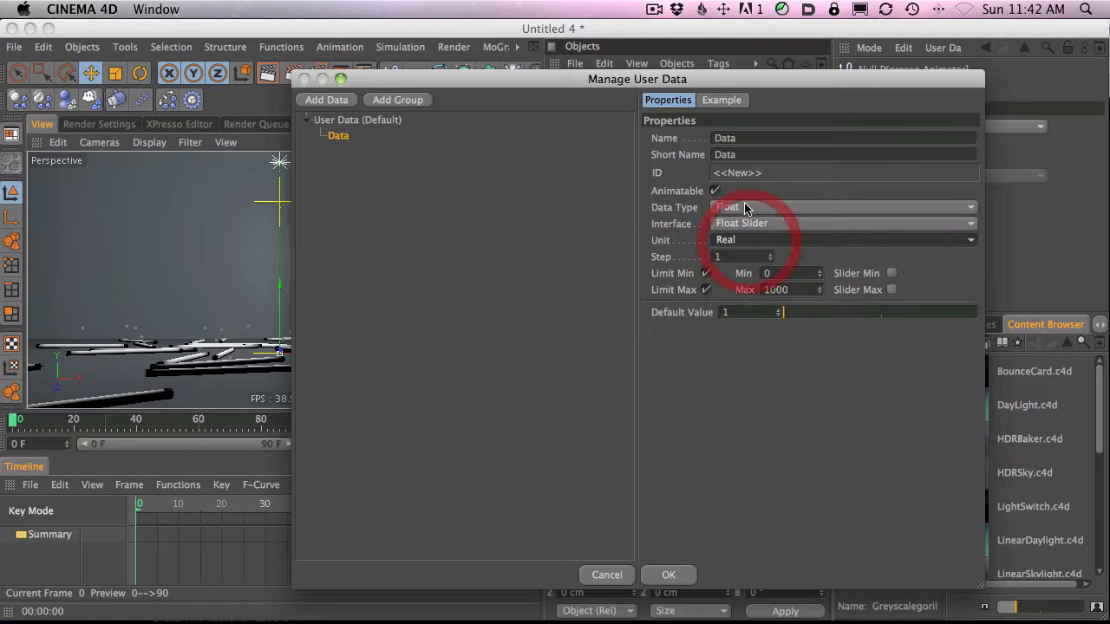
Name the user data entry ClonerSystem1 Animator.
double_click(751, 141)
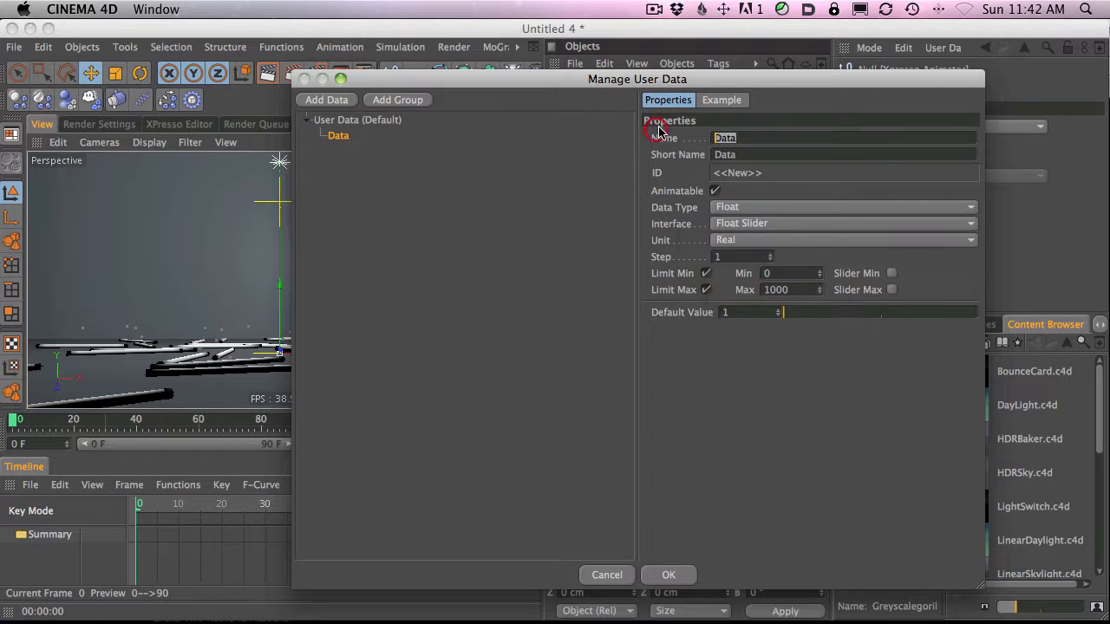
key("shift")
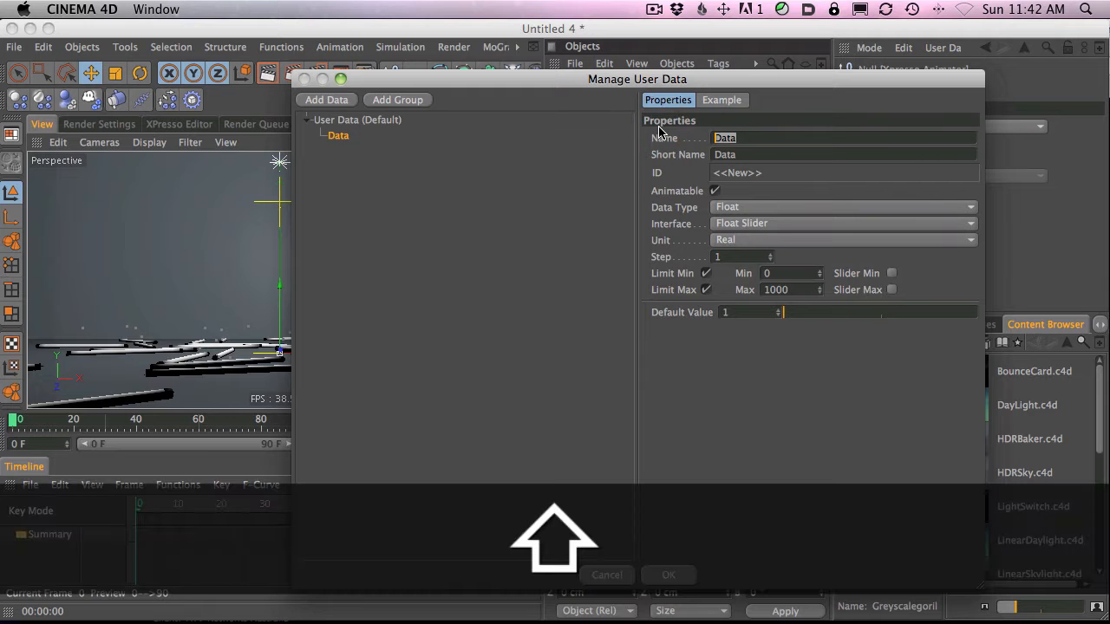
type("Cl")
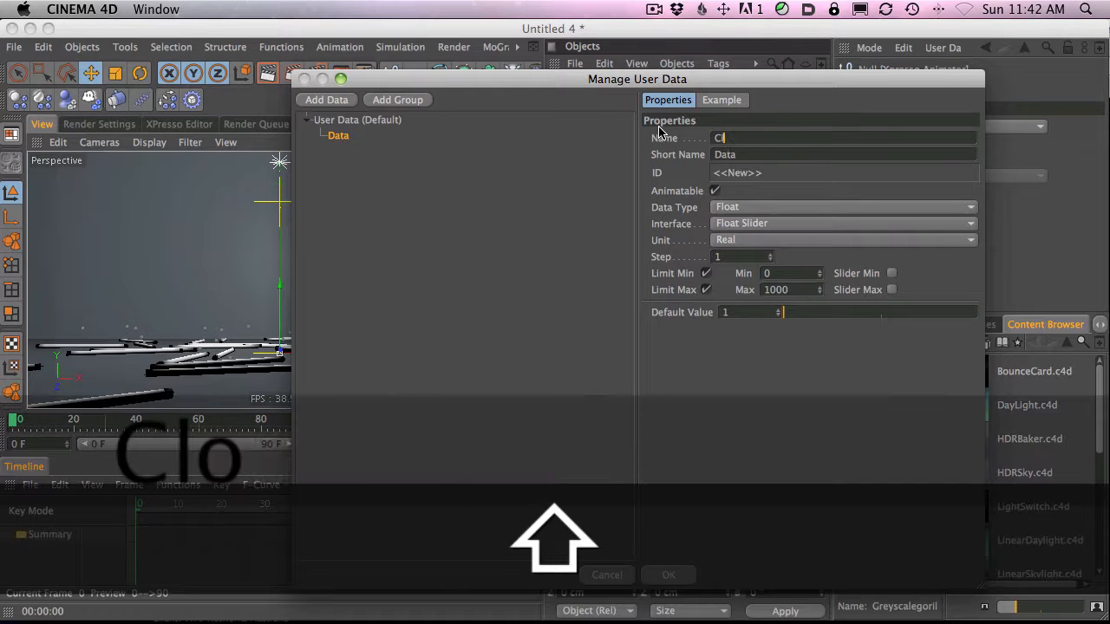
type("onerSys")
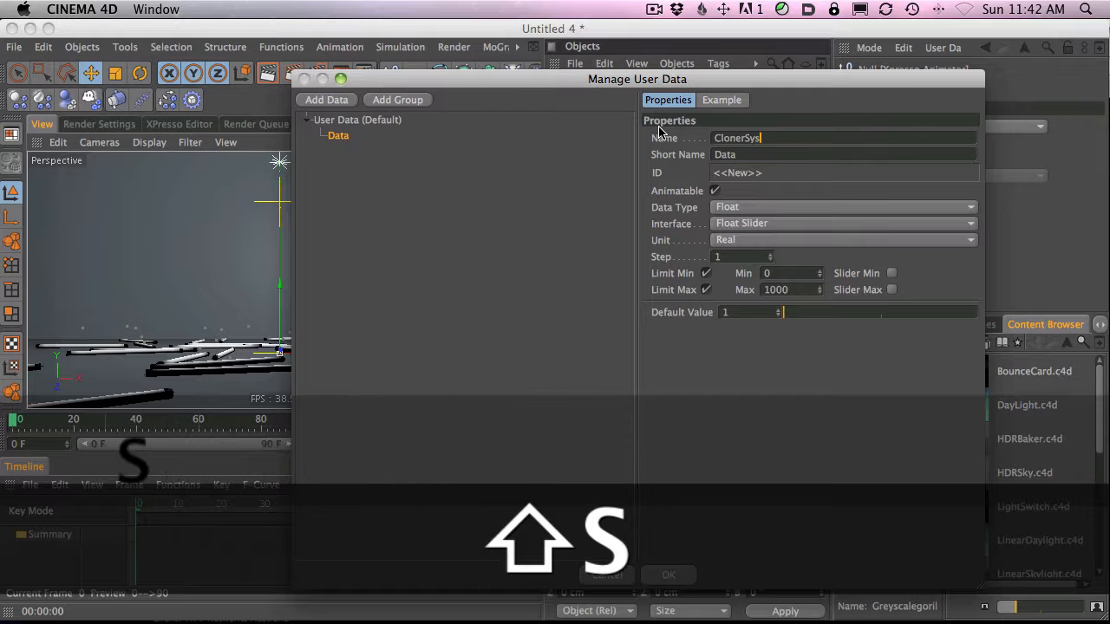
type("tem1")
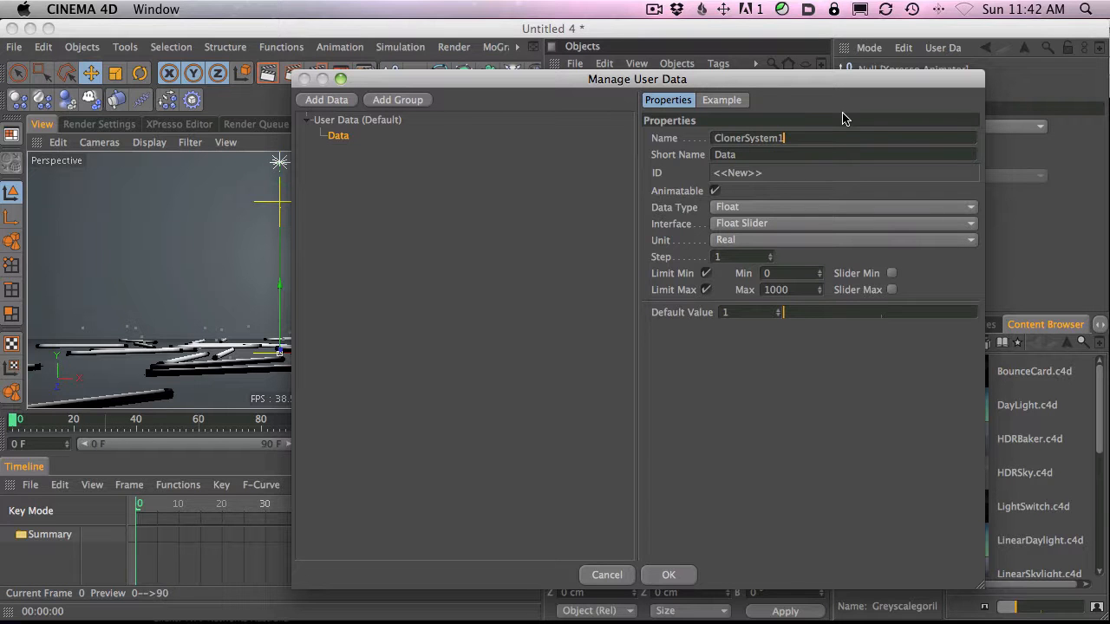
type("Ani")
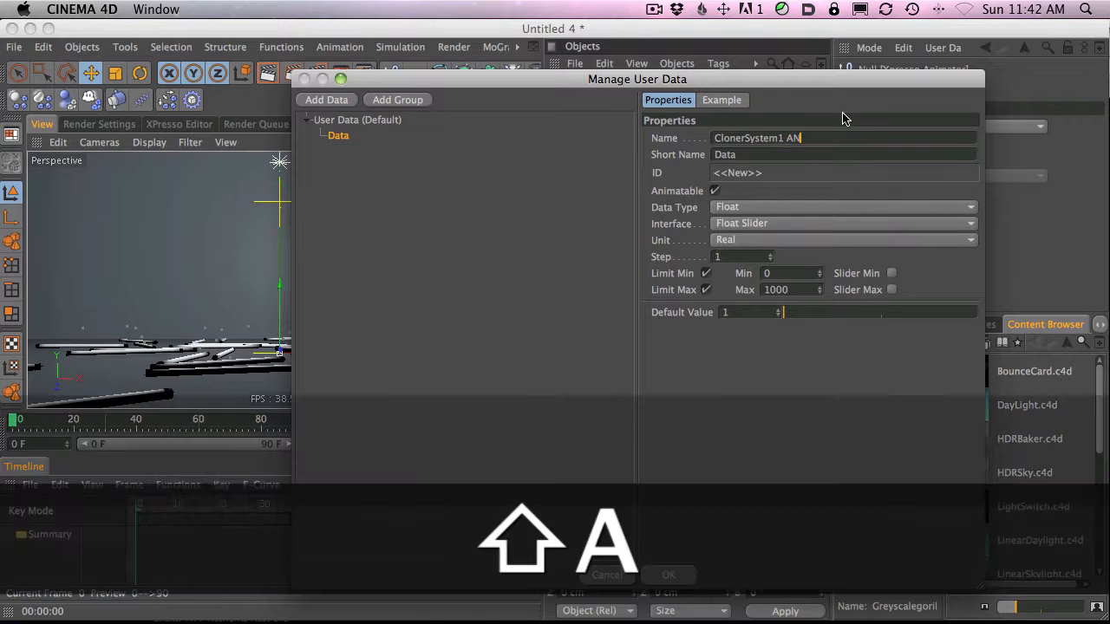
type("mator")
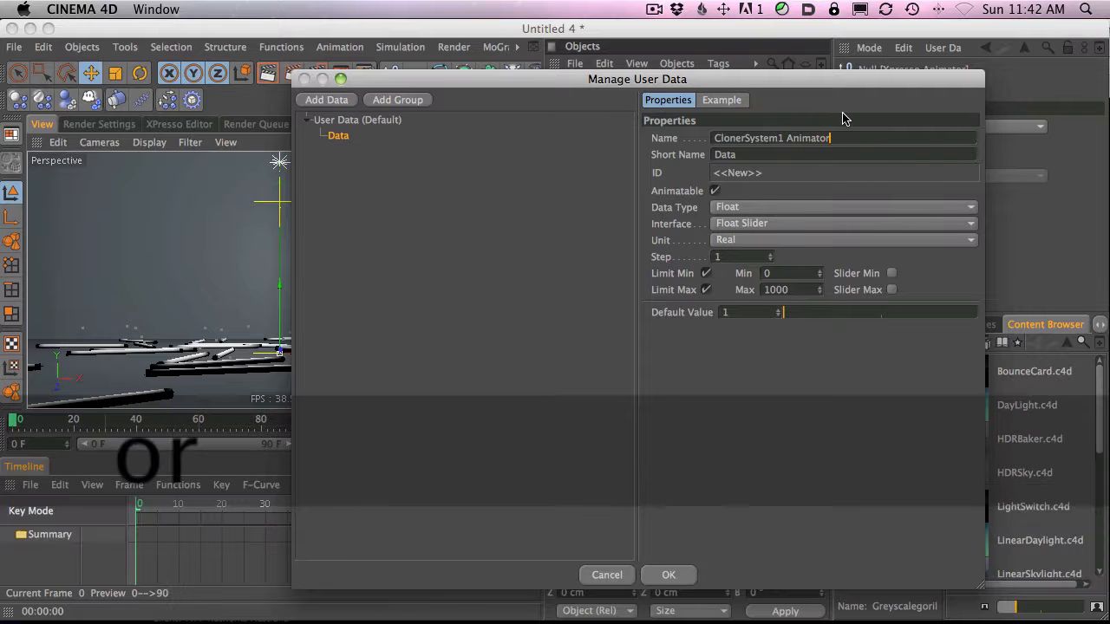
left_click(352, 223)
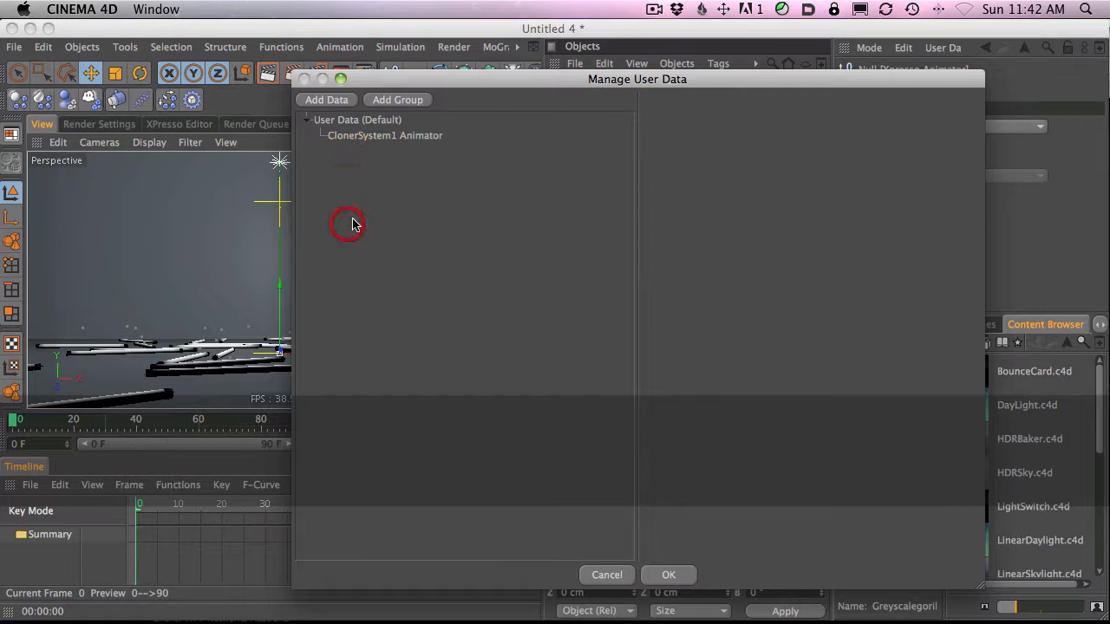
Duplicate the ClonerSystem1 Animator entry in the user data list by copying and pasting it.
left_click(363, 136)
left_click(364, 135, "super")
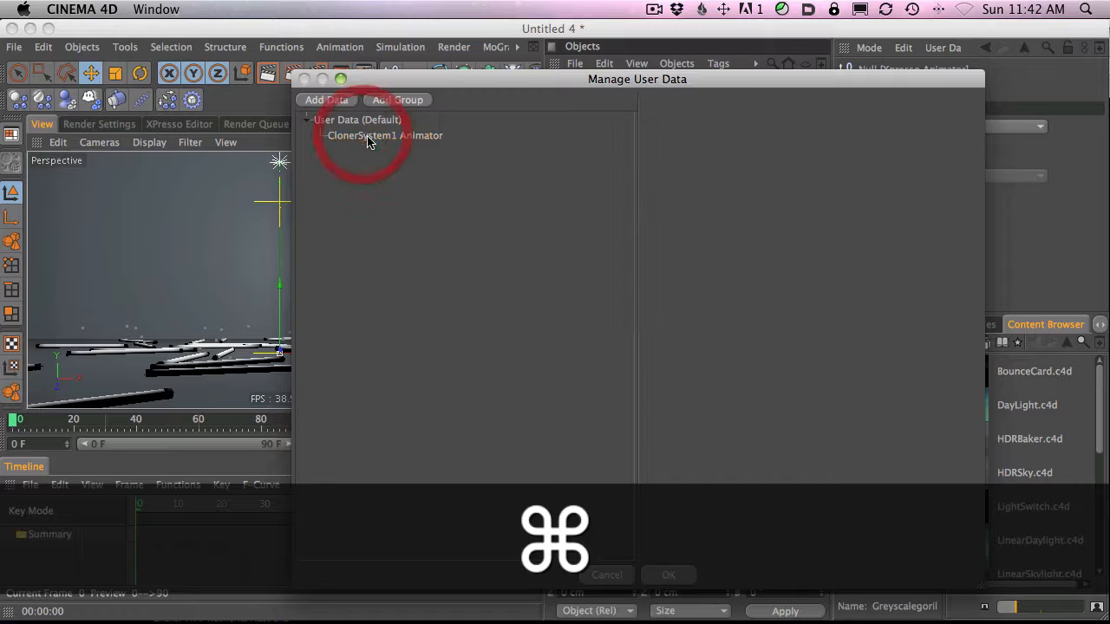
left_click(369, 135, "ctrl")
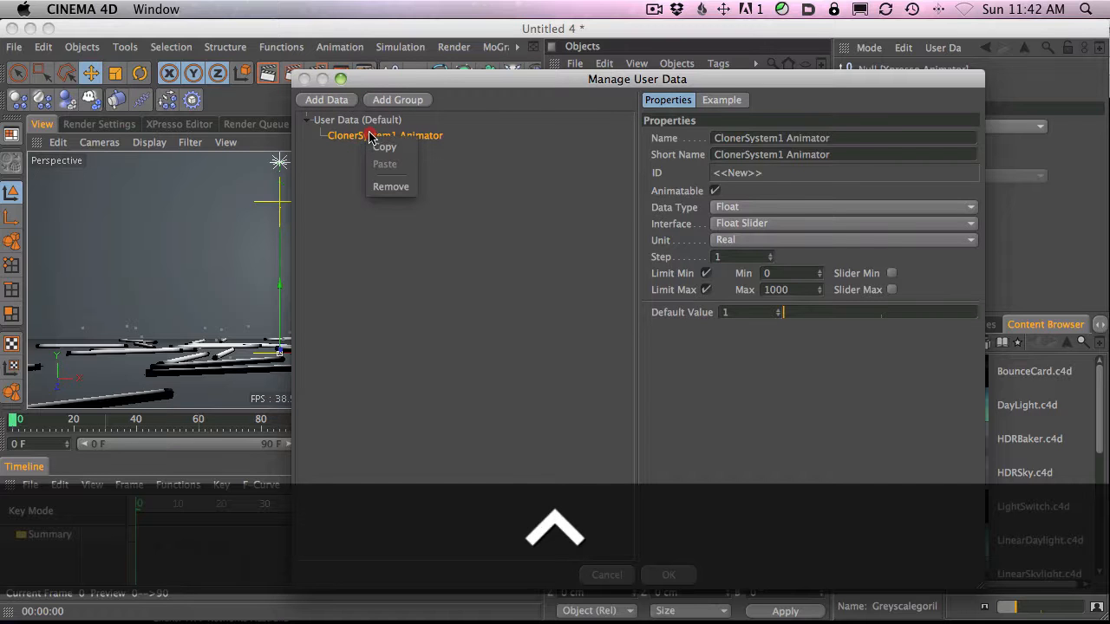
left_click(377, 146)
left_click(375, 136, "ctrl")
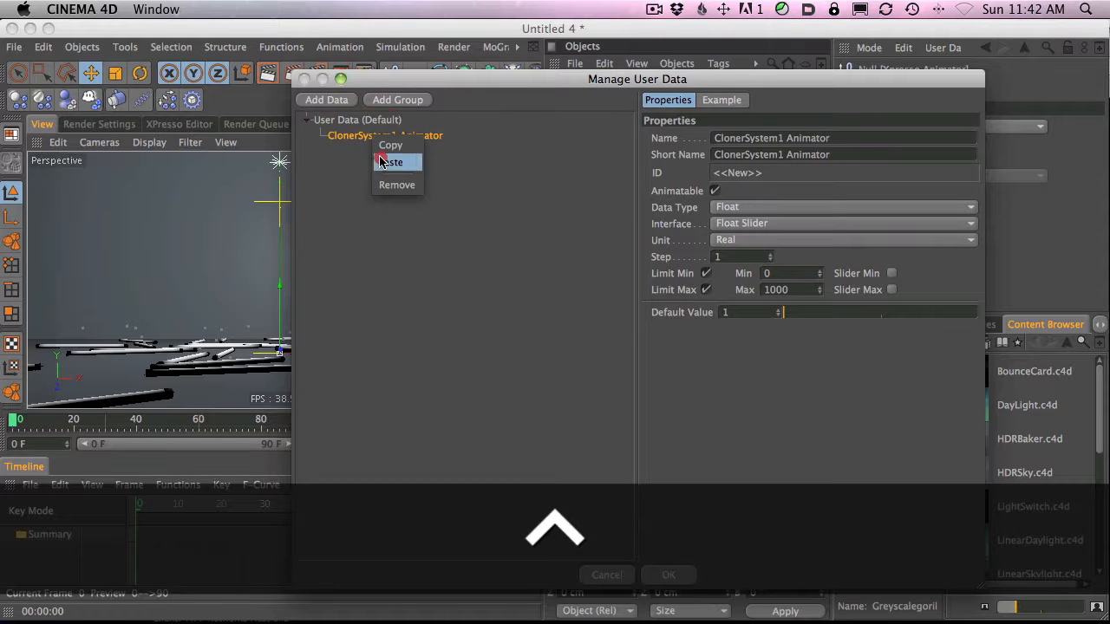
left_click(382, 162)
Rename the duplicated entry ClonerSystem2 Animator and accept the user data setup.
left_click(780, 132)
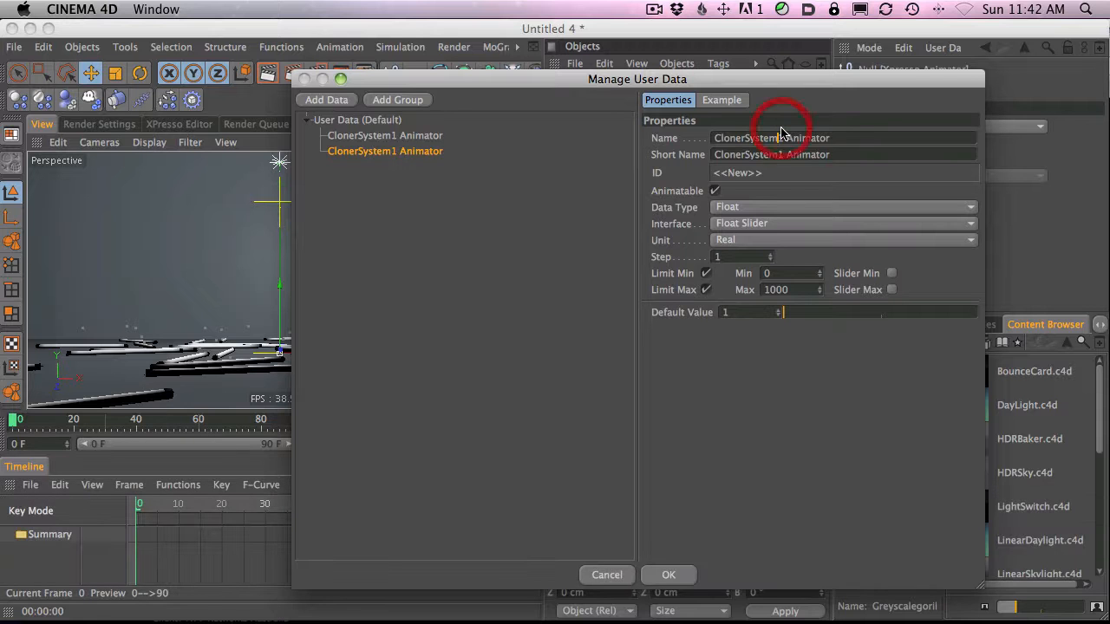
type("2")
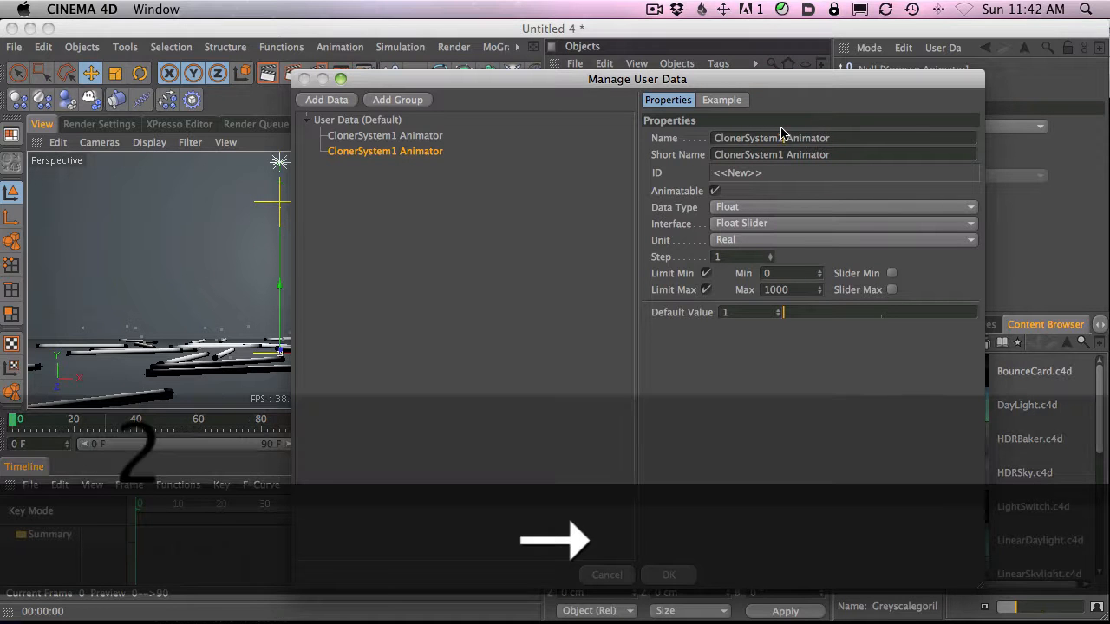
left_click(807, 371)
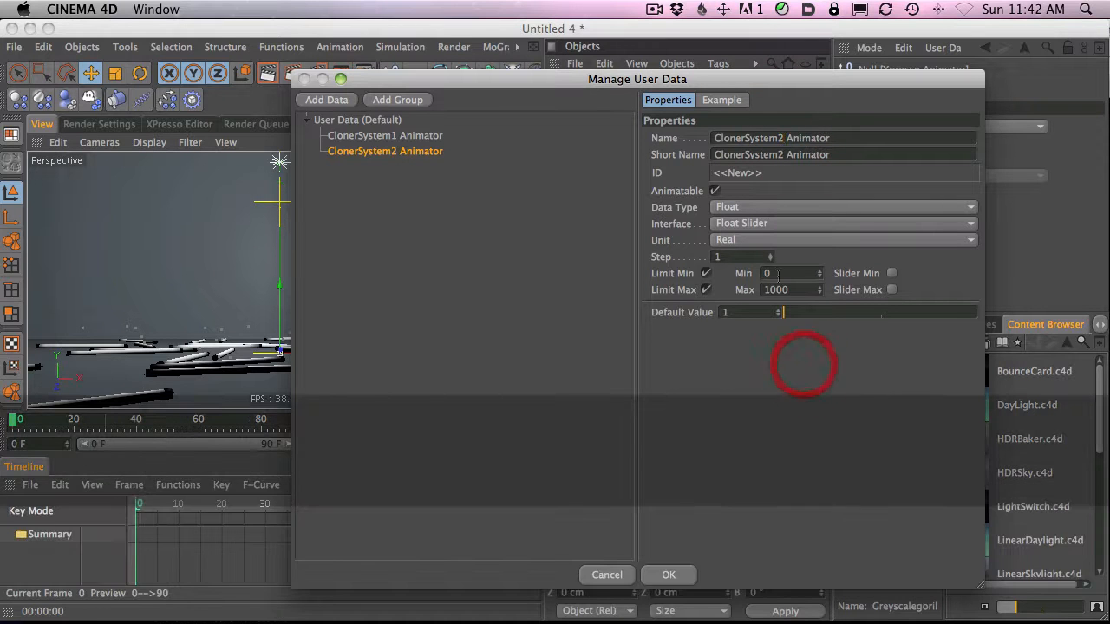
left_click(668, 575)
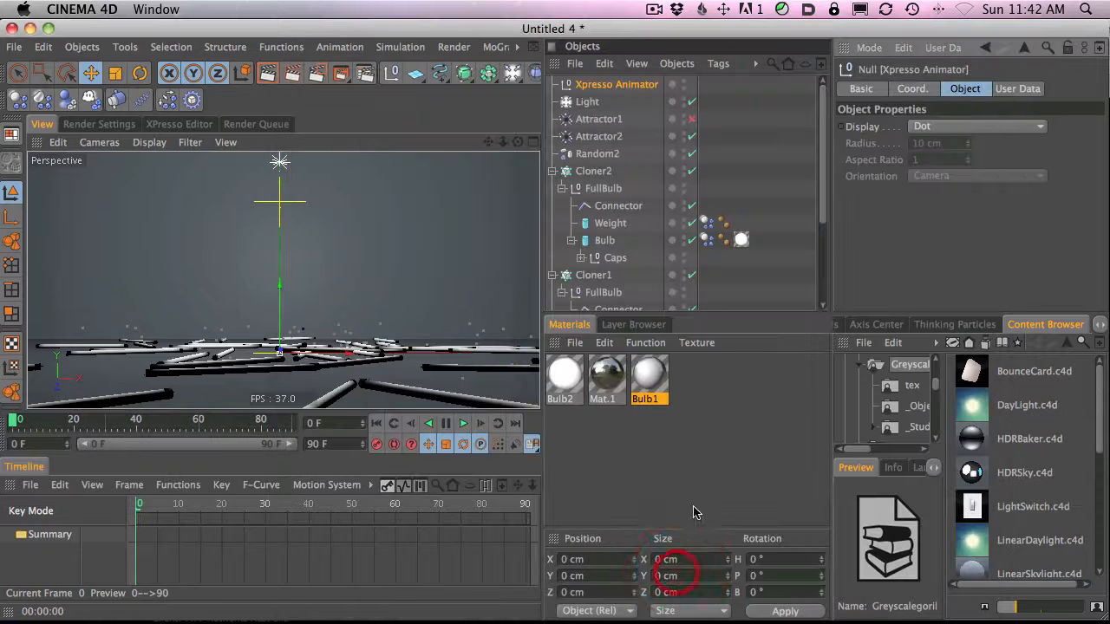
Set both the ClonerSystem1 Animator and ClonerSystem2 Animator sliders of the Xpresso Animator null to 0.
left_click(611, 84)
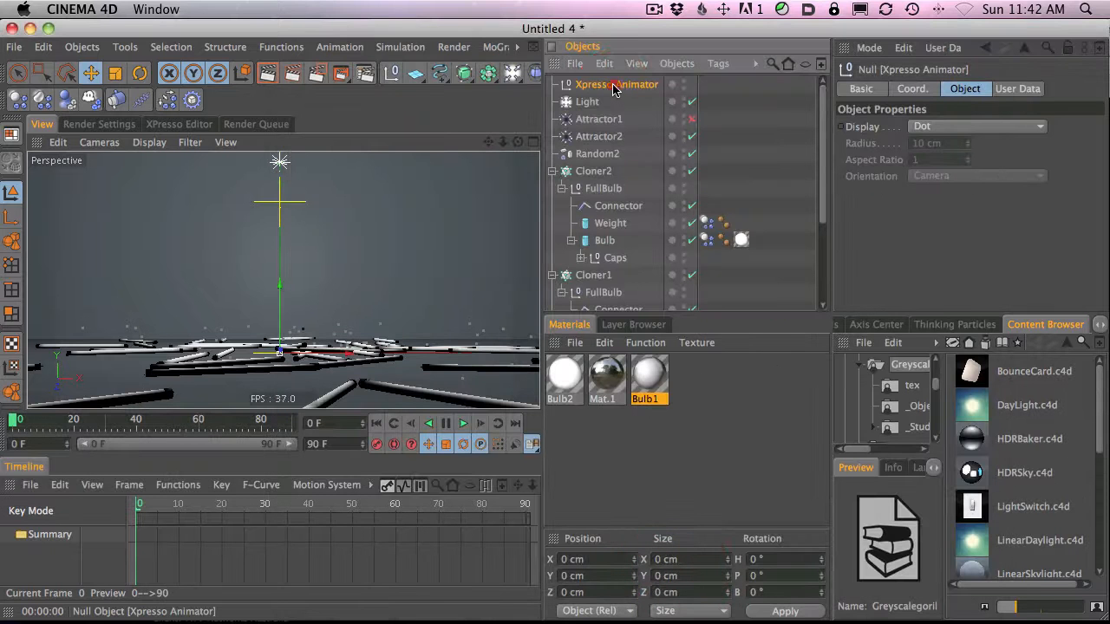
left_click(1017, 89)
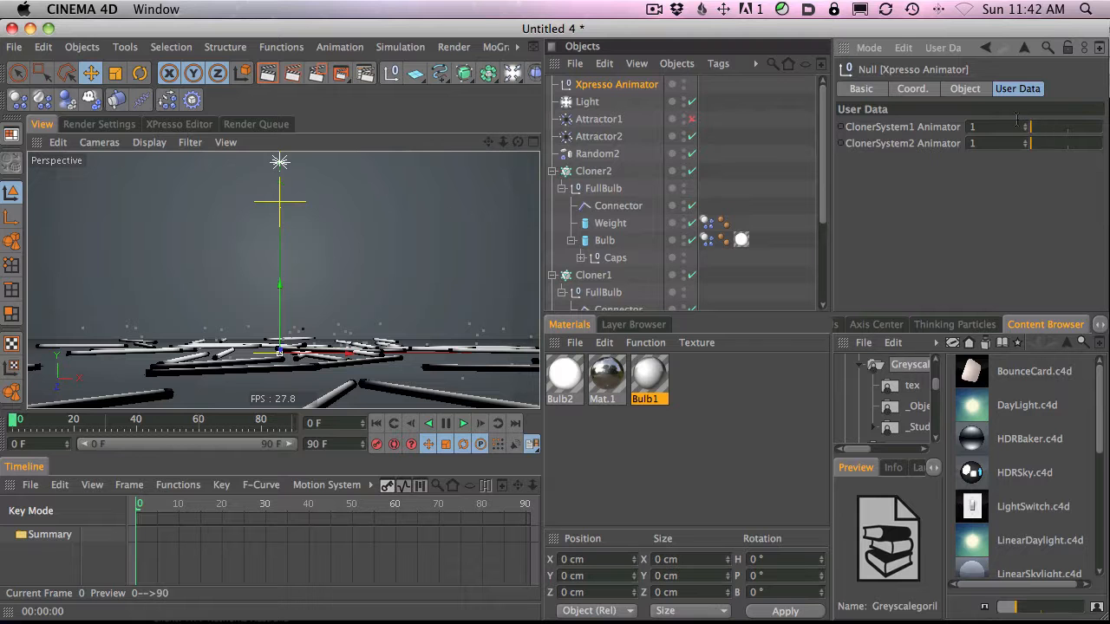
left_click_drag(1054, 128, 1011, 129)
left_click_drag(1032, 144, 976, 143)
left_click_drag(1055, 146, 954, 139)
Set the maximum limit of both ClonerSystem Animator user data entries to 100.
left_click(943, 48)
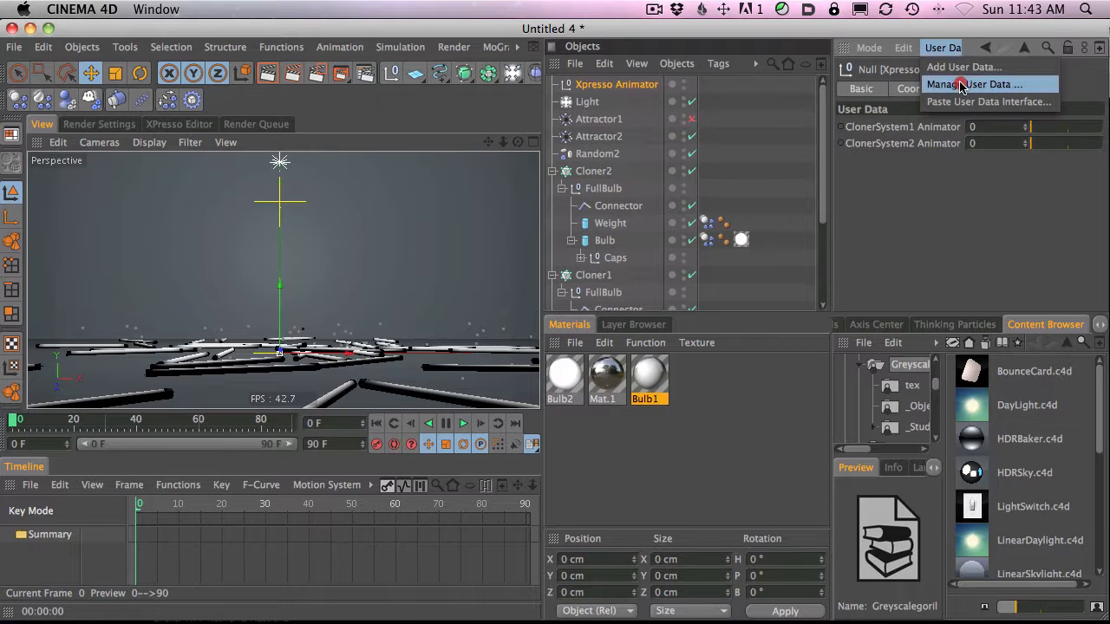
left_click(961, 84)
left_click(494, 101, "shift")
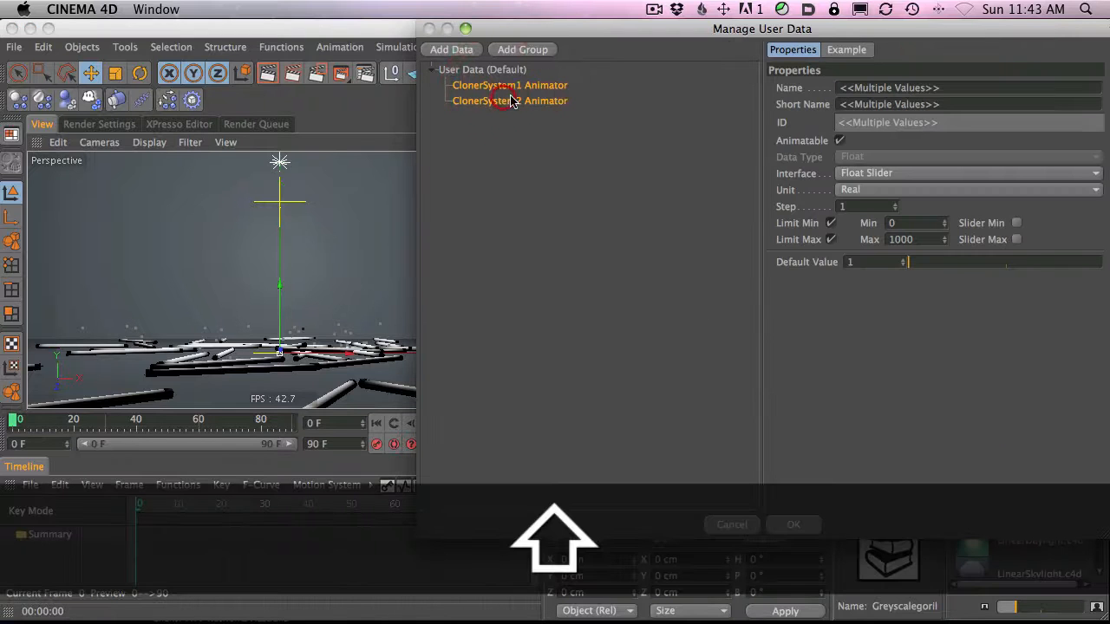
left_click_drag(925, 241, 797, 241)
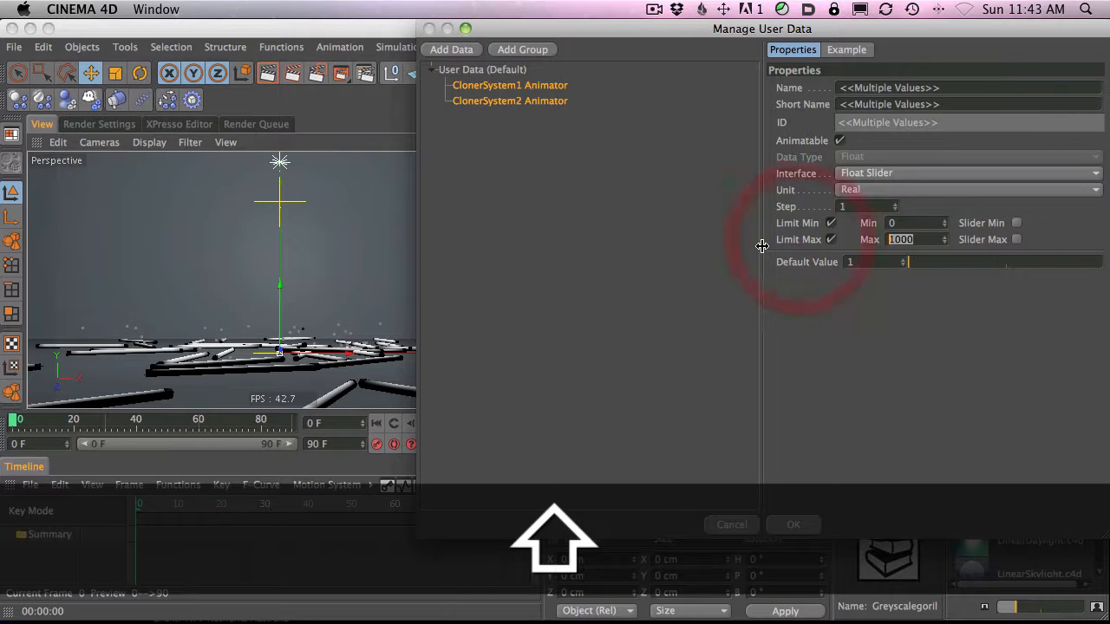
type("100")
left_click(954, 320)
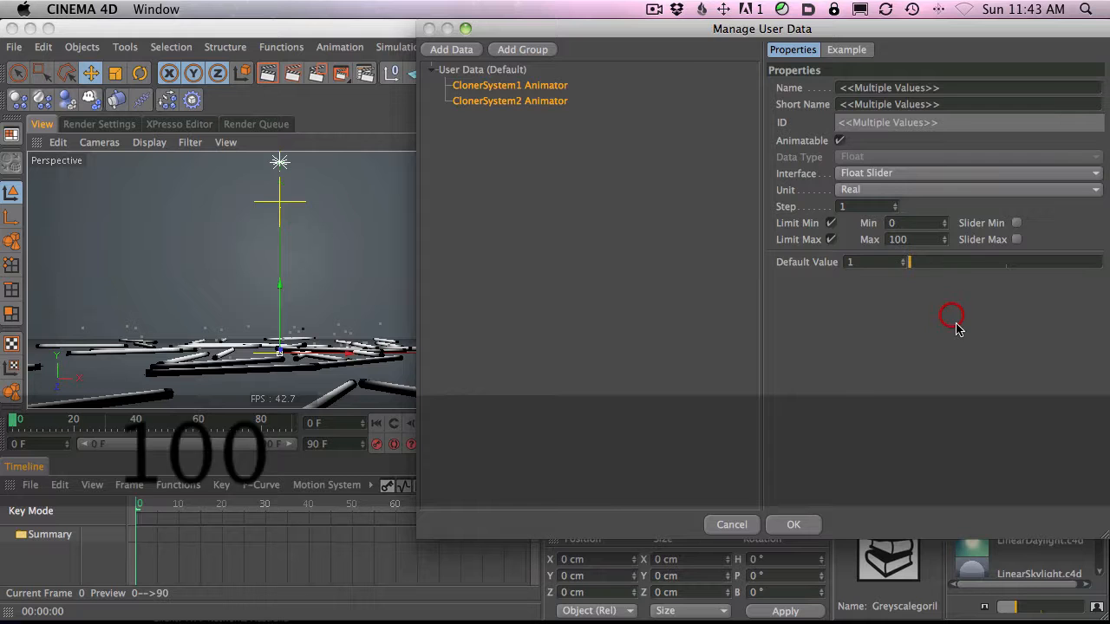
left_click(806, 521)
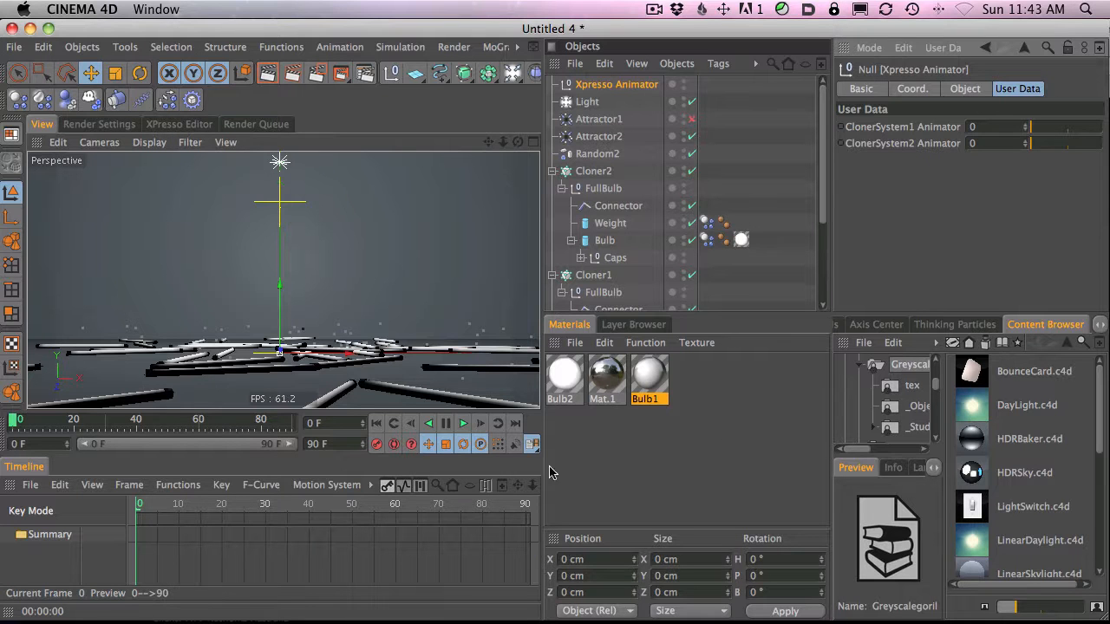
Look through the panels and window commands for a way to open the XPresso Editor.
left_click(179, 127)
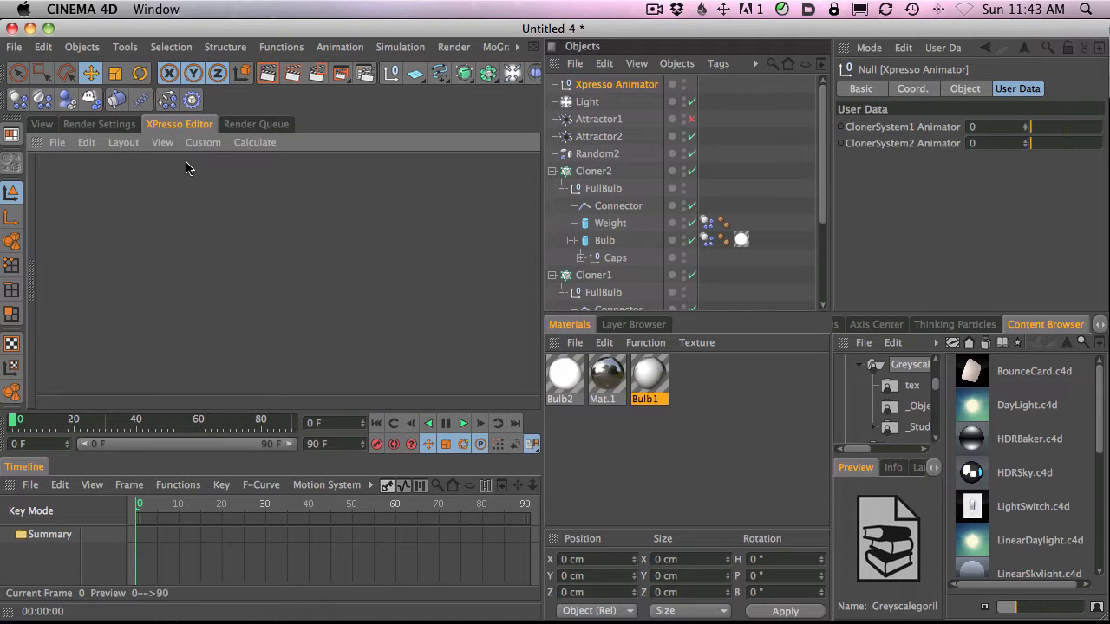
left_click(41, 124)
left_click(517, 46)
mouse_move(538, 127)
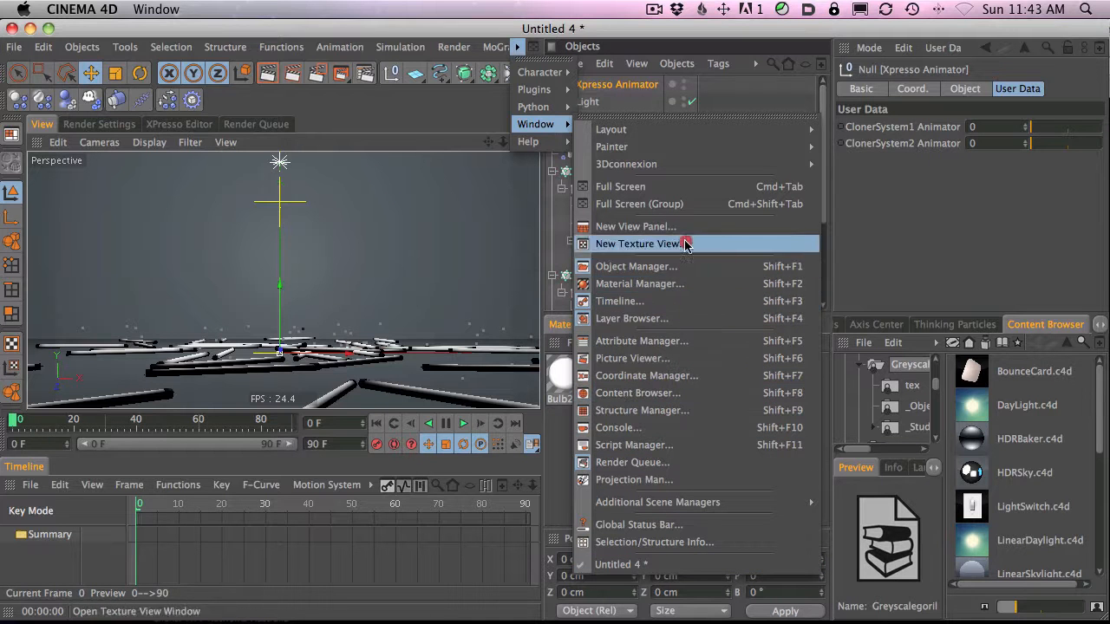
mouse_move(652, 132)
left_click(376, 128)
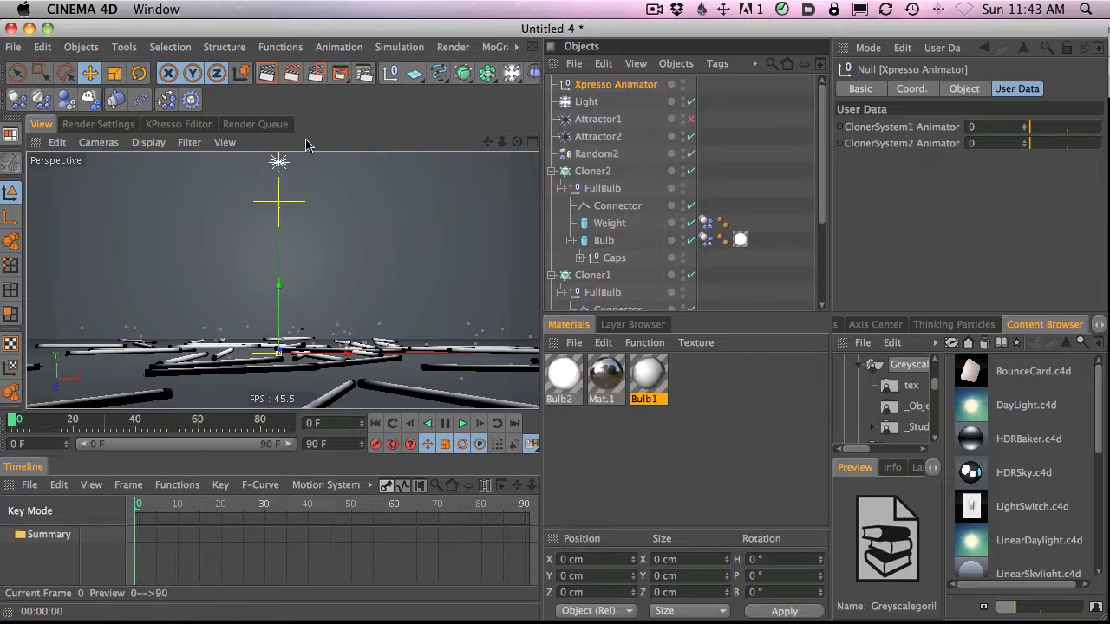
left_click(174, 126)
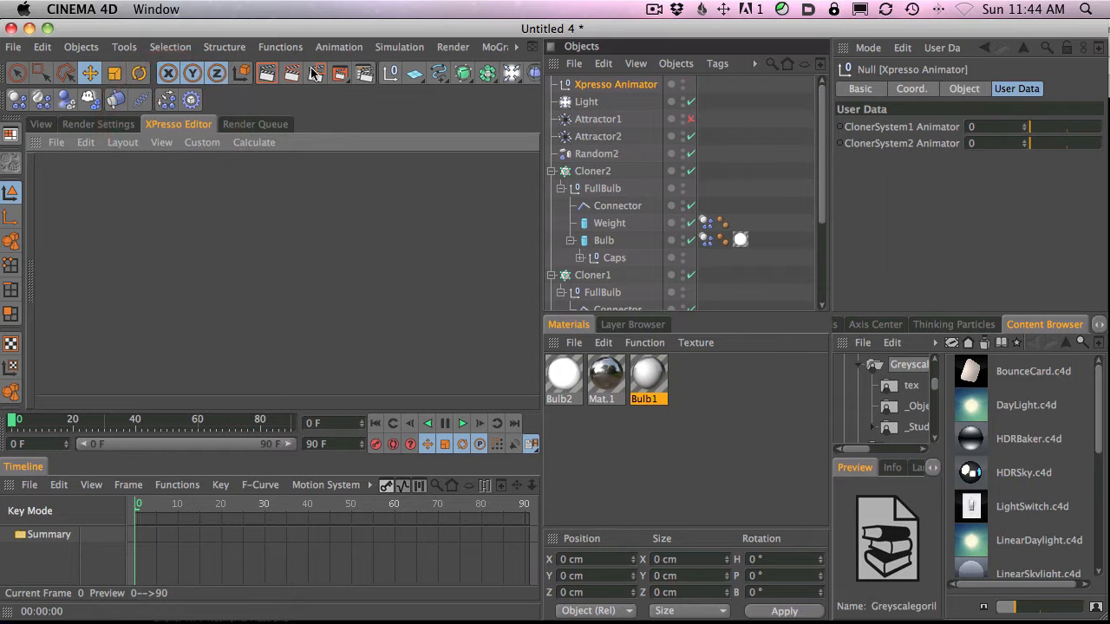
left_click(518, 47)
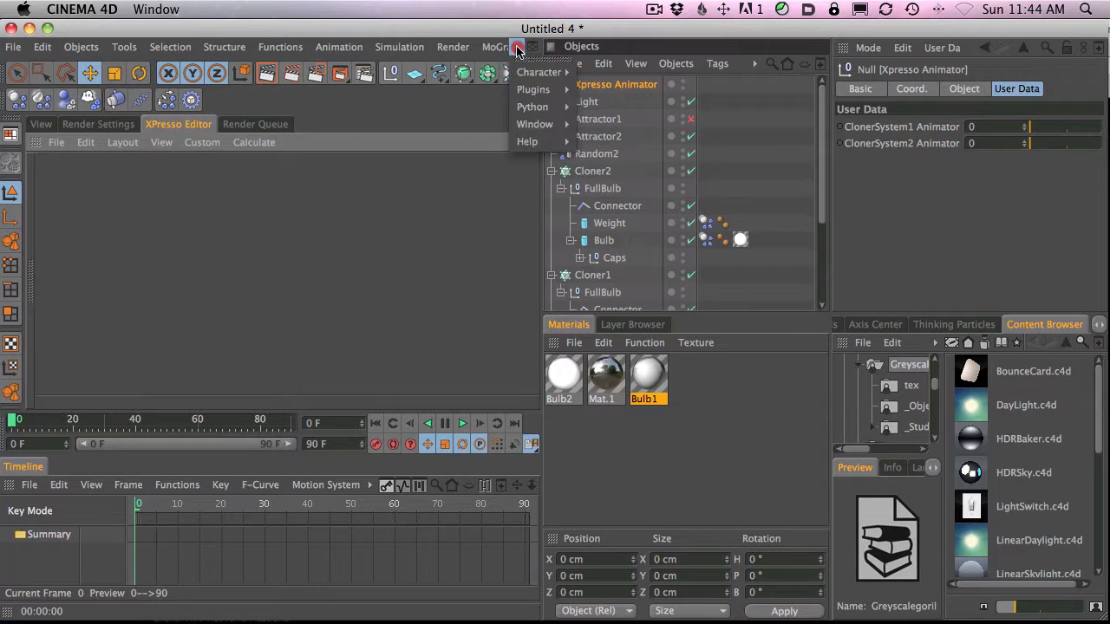
left_click(533, 124)
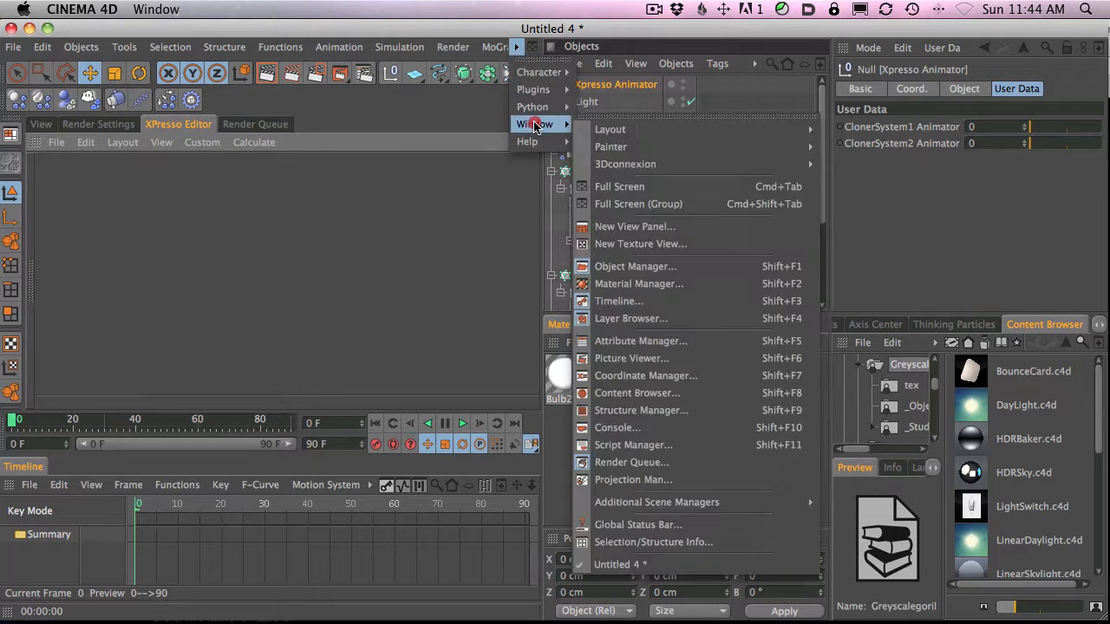
left_click(461, 129)
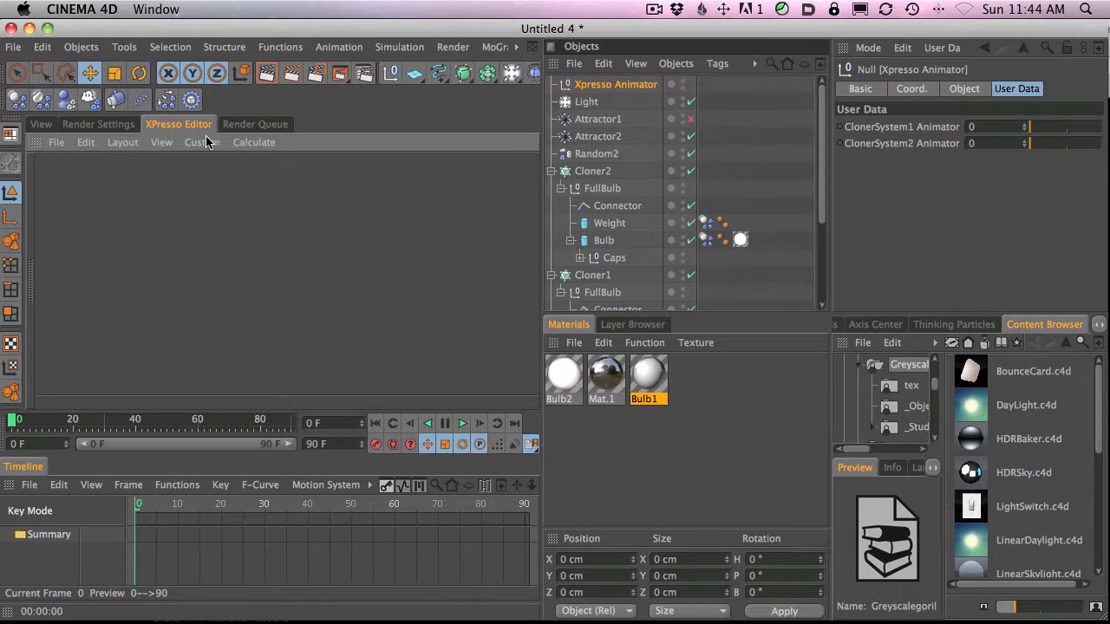
left_click(41, 124)
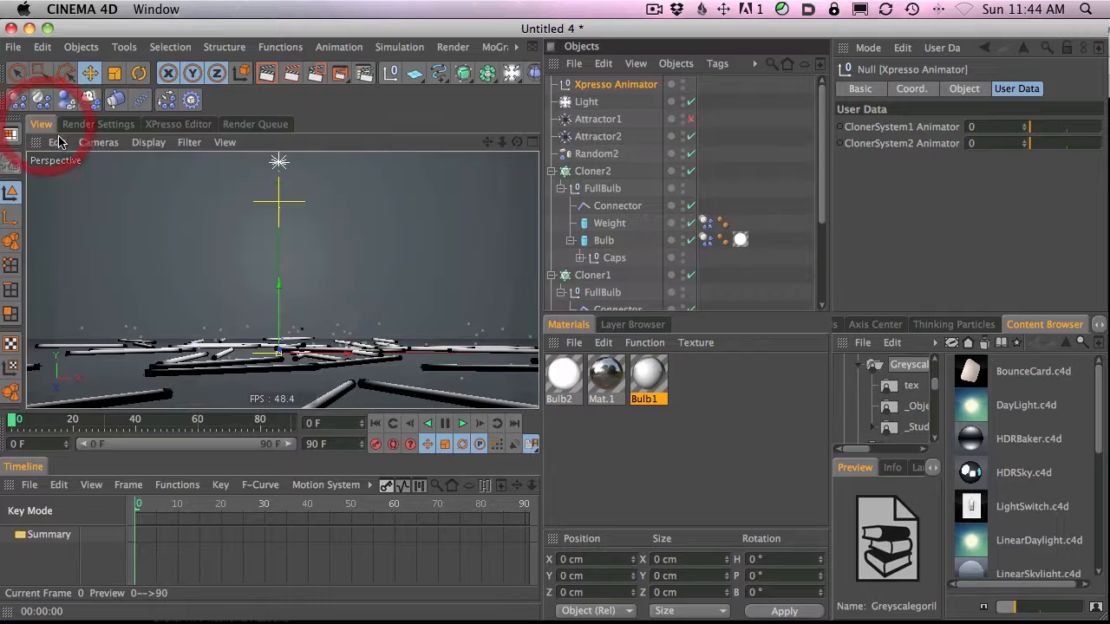
left_click(171, 124)
left_click(518, 46)
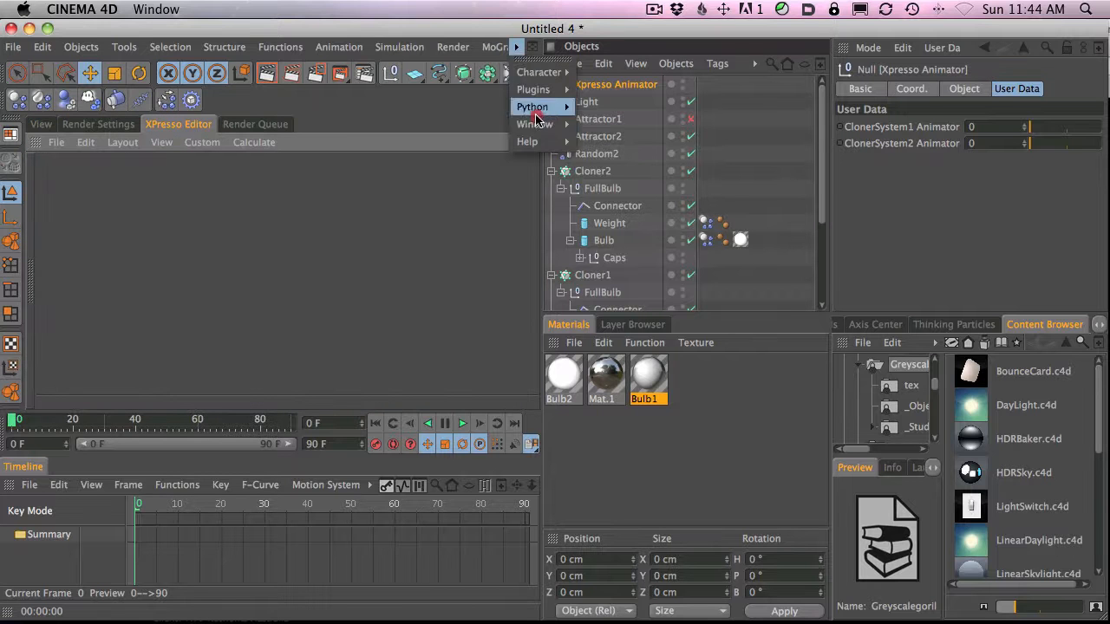
mouse_move(534, 124)
left_click(639, 148)
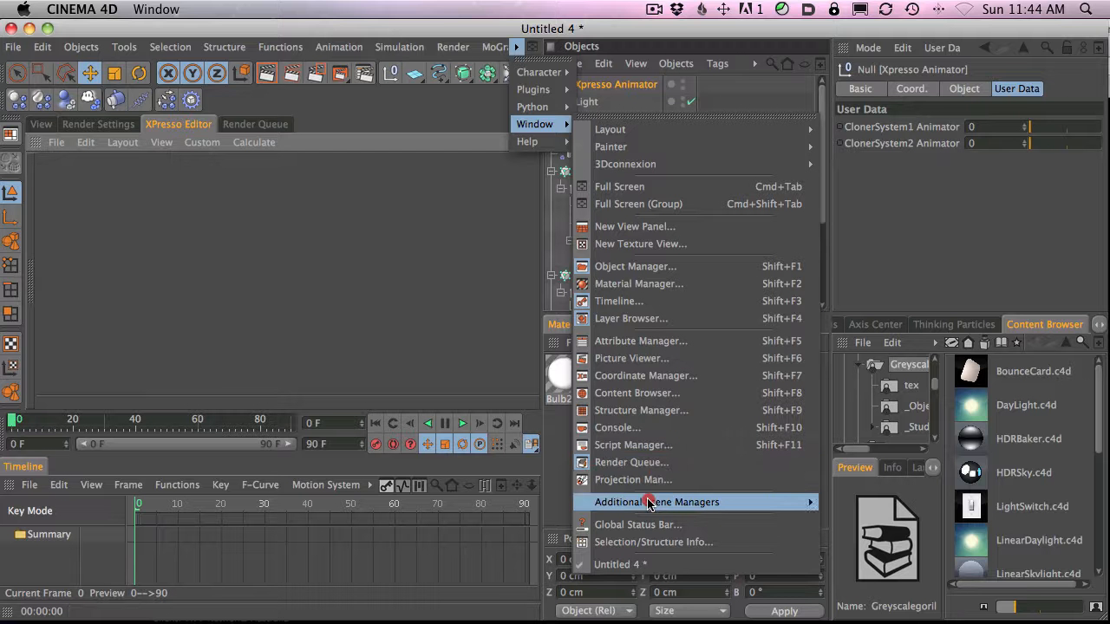
mouse_move(685, 505)
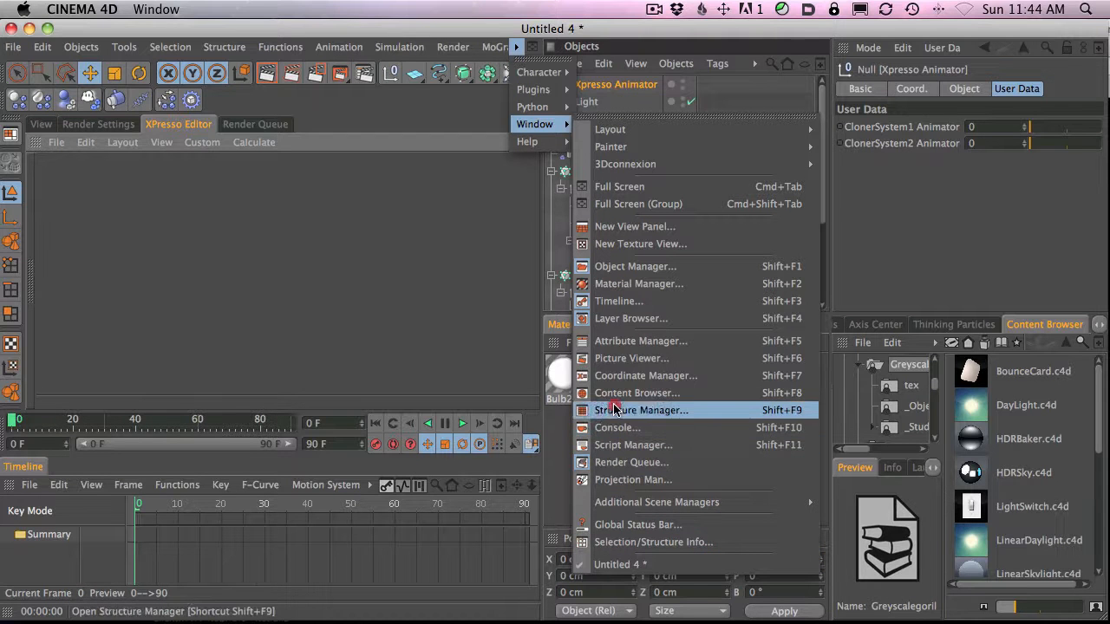
left_click(610, 318)
Open the reference documentation and search it for "xpresso editor".
left_click(514, 47)
mouse_move(532, 143)
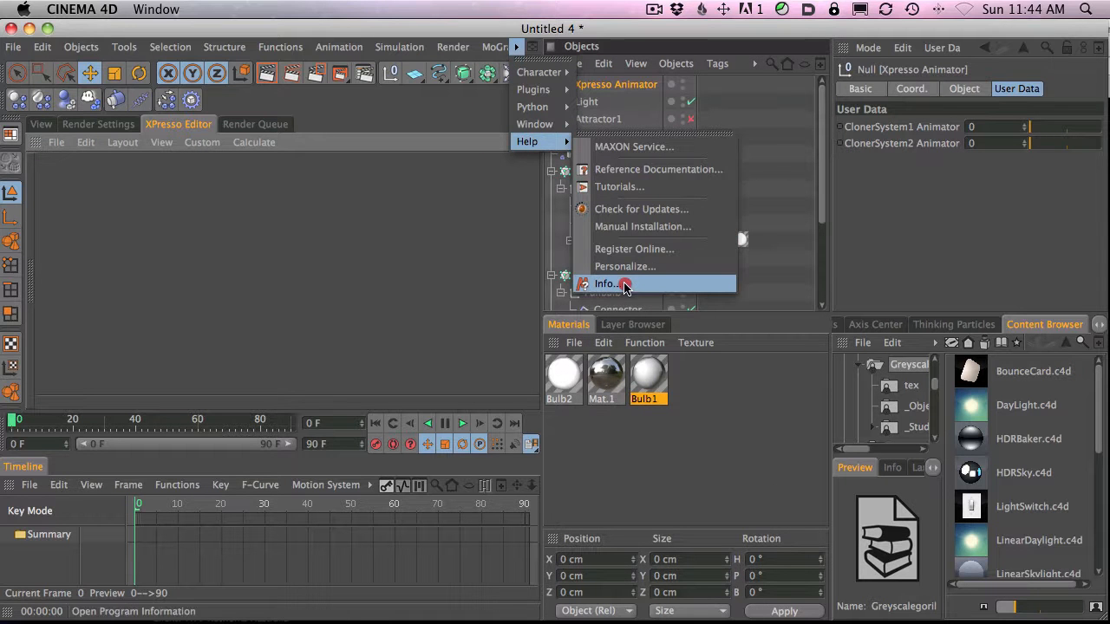
left_click(636, 174)
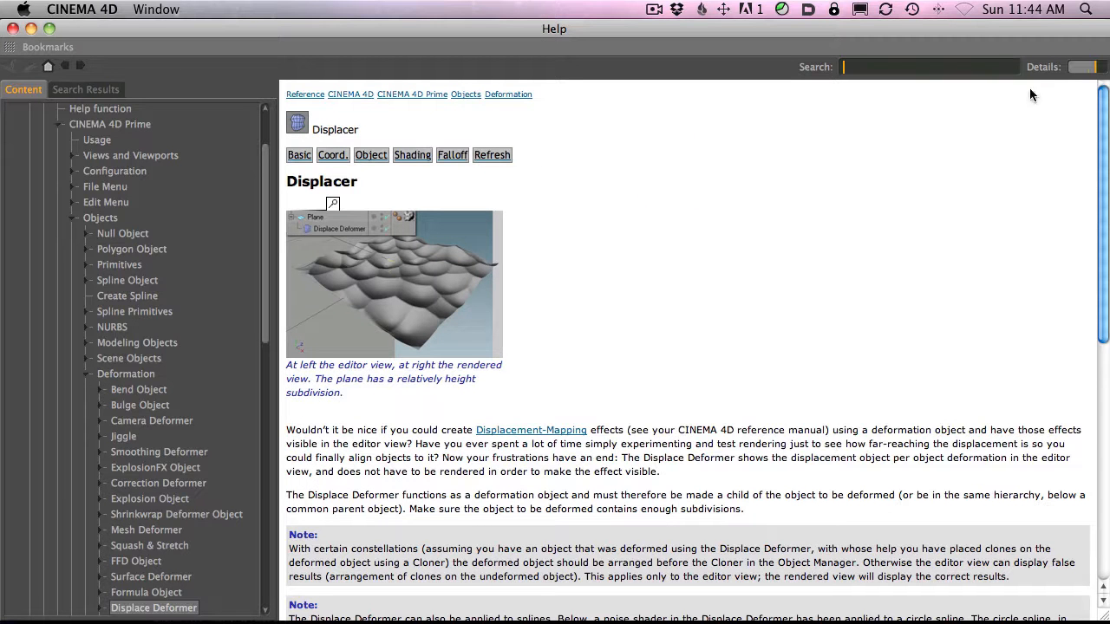
type("xpresso")
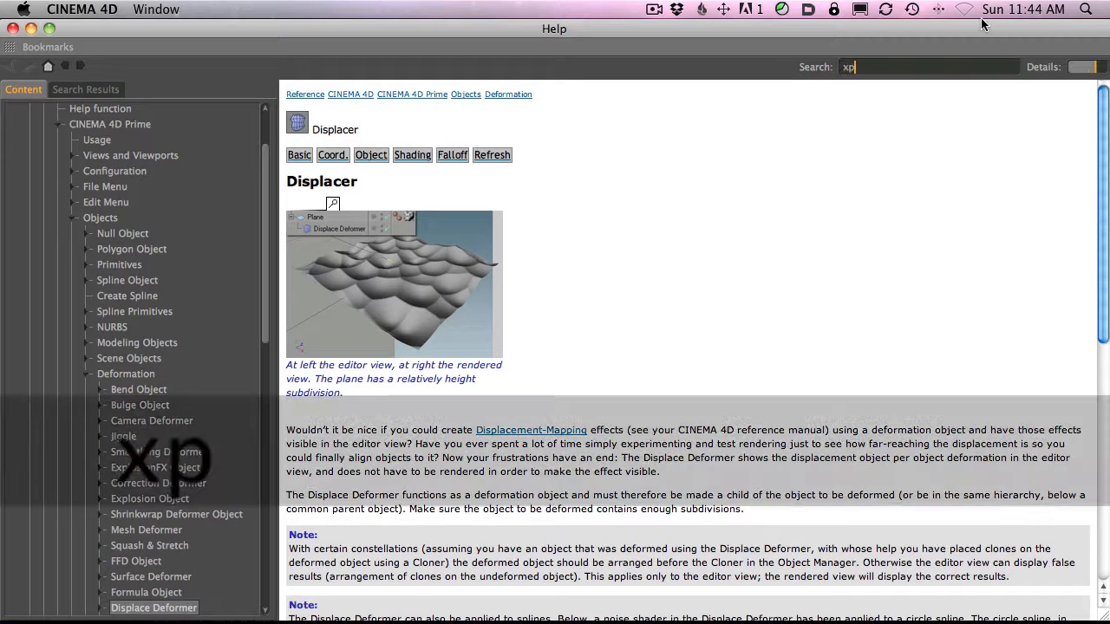
key("space")
type("edit")
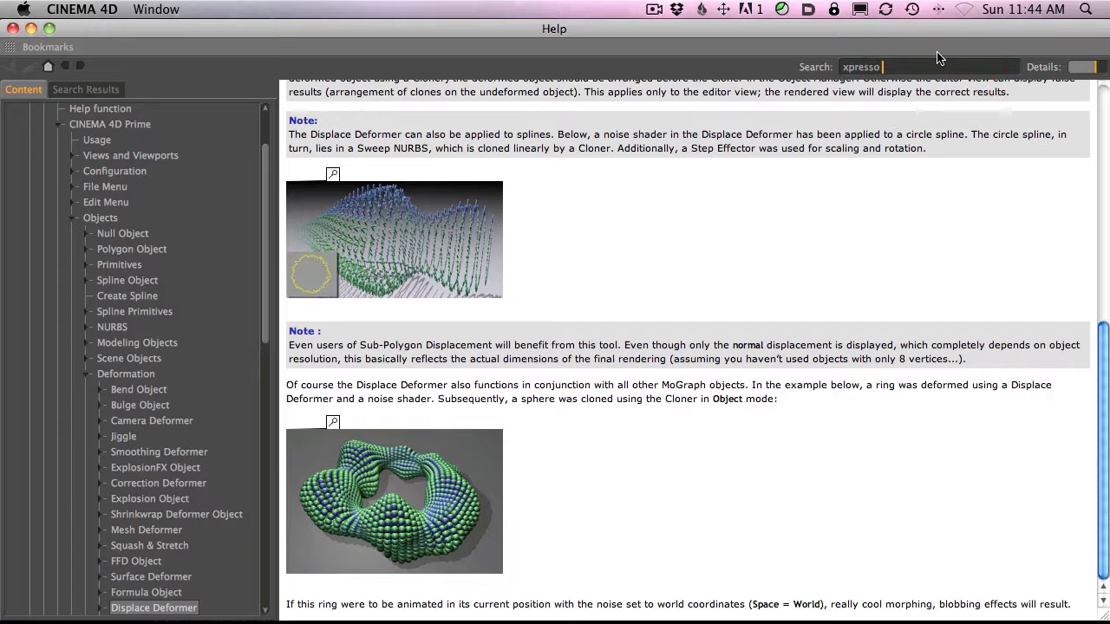
type(" editor")
key("Return")
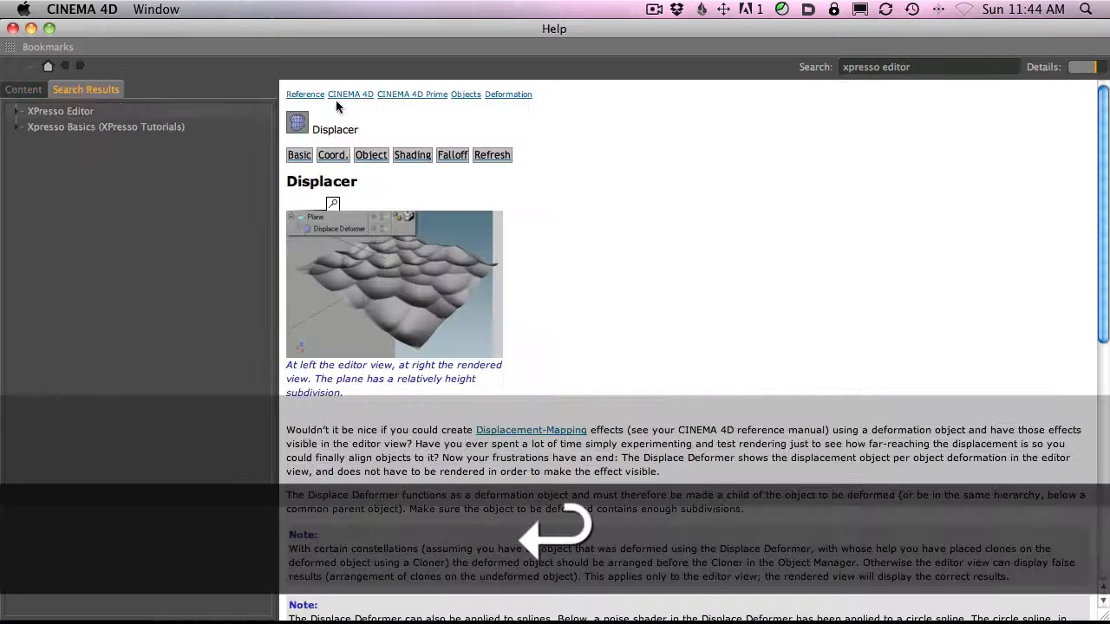
Read the XPresso Editor and Xpresso Basics help pages, including the editor's Menu topic, and close the help.
left_click(87, 113)
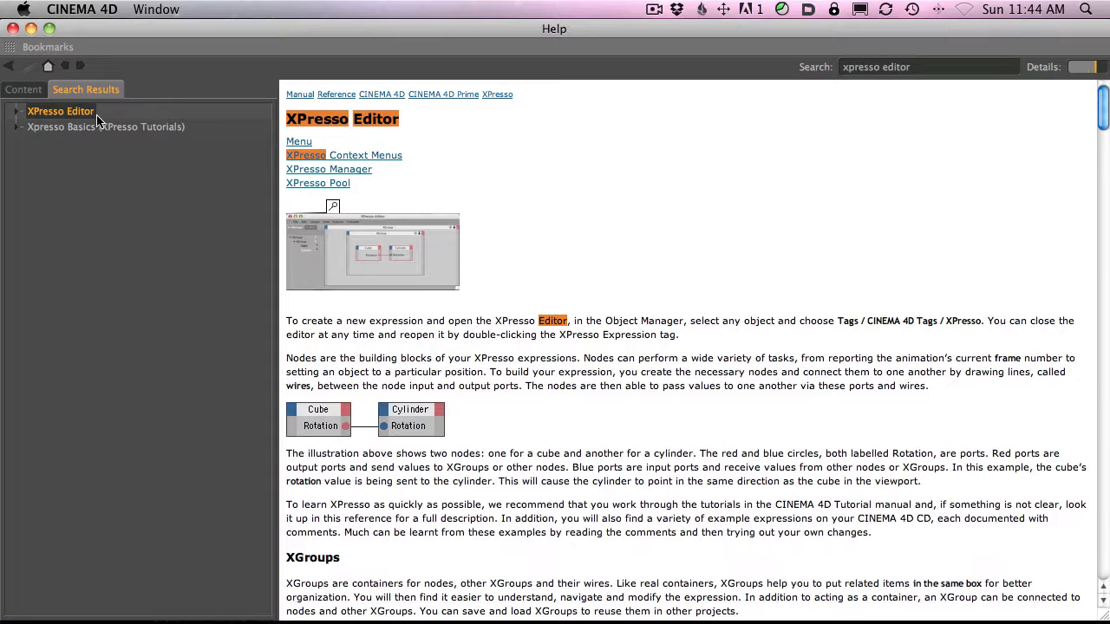
left_click(55, 127)
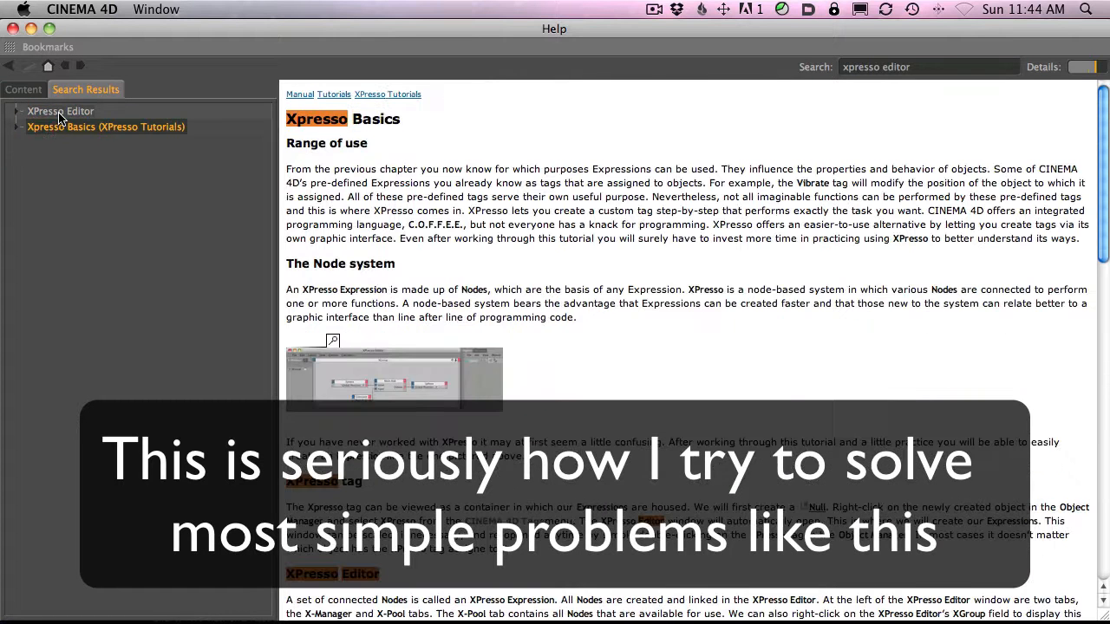
left_click(59, 113)
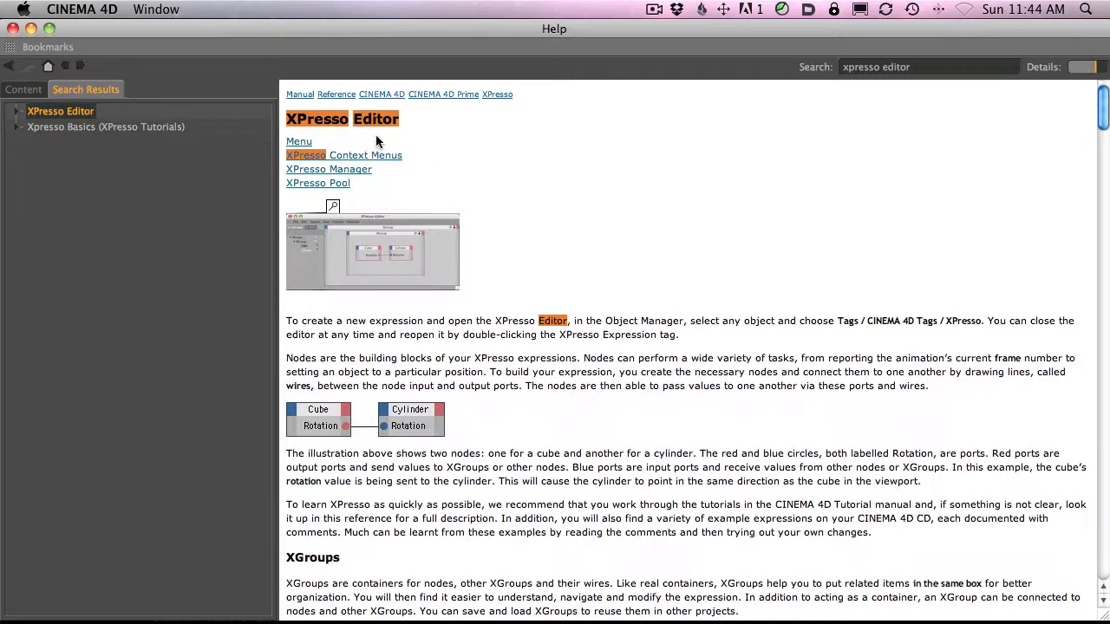
left_click_drag(1107, 115, 1107, 71)
left_click(298, 143)
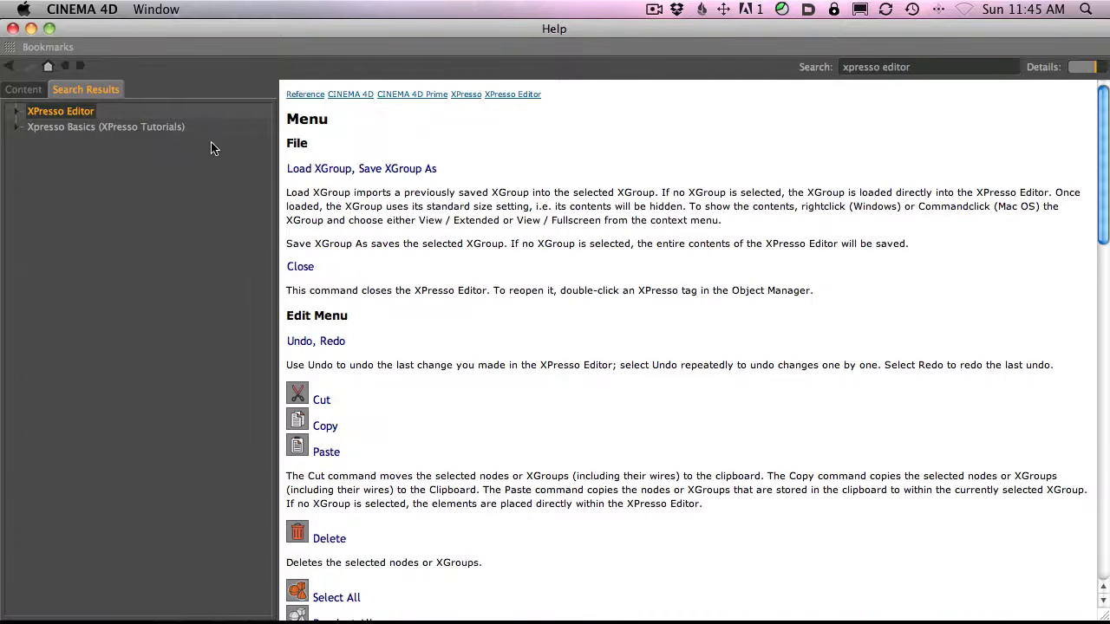
left_click(10, 66)
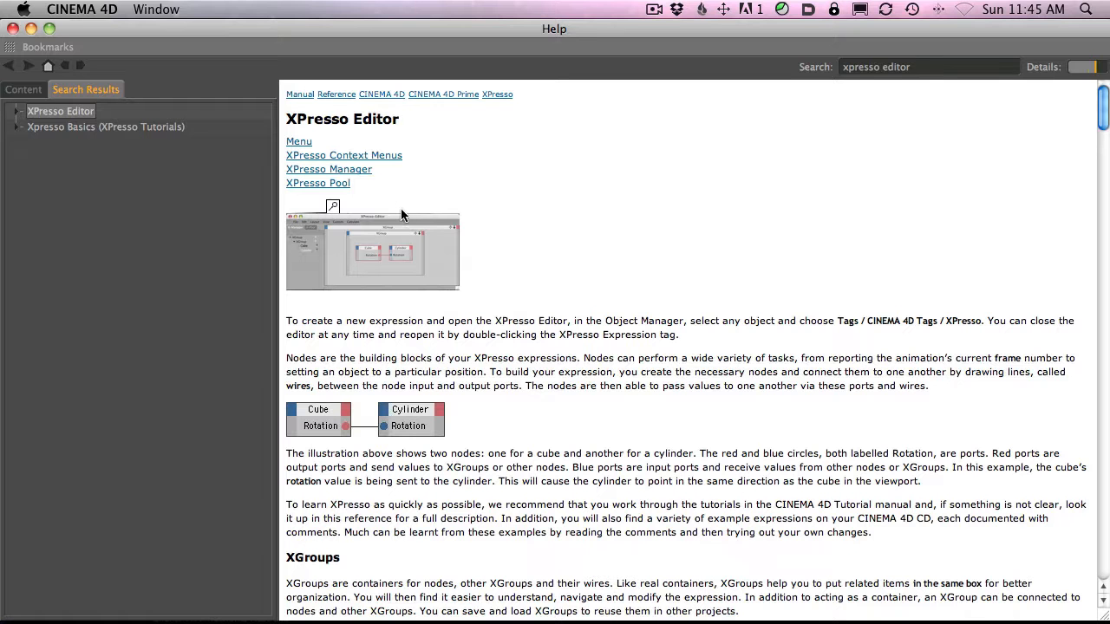
left_click_drag(437, 37, 451, 261)
left_click(31, 257)
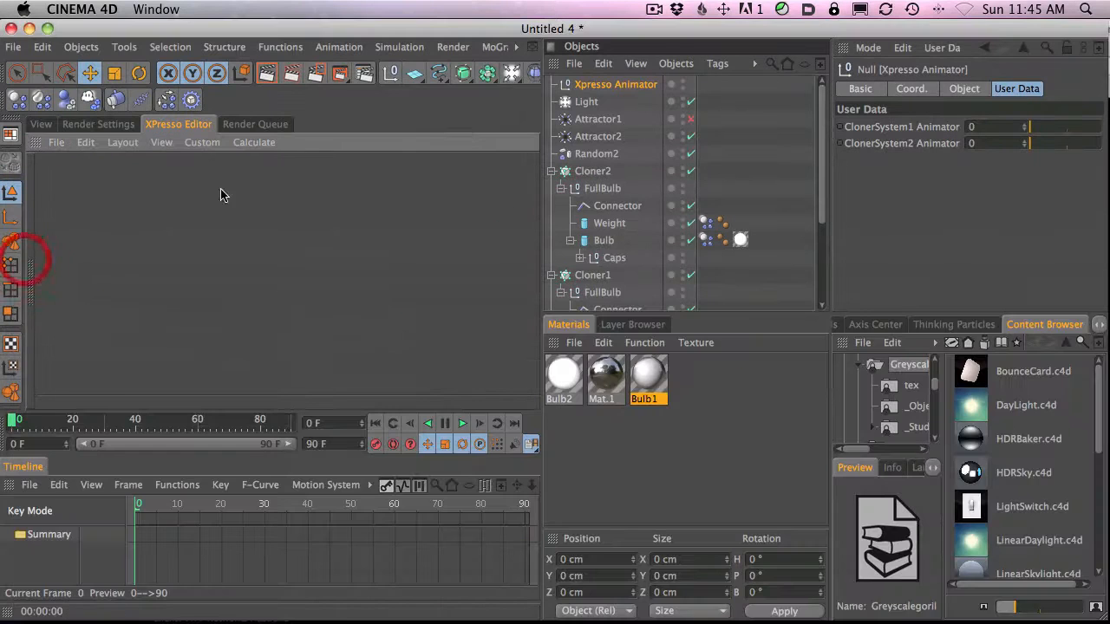
Add an XPresso tag to the Xpresso Animator null and open its expression in the XPresso Editor.
left_click(617, 84)
left_click(676, 63)
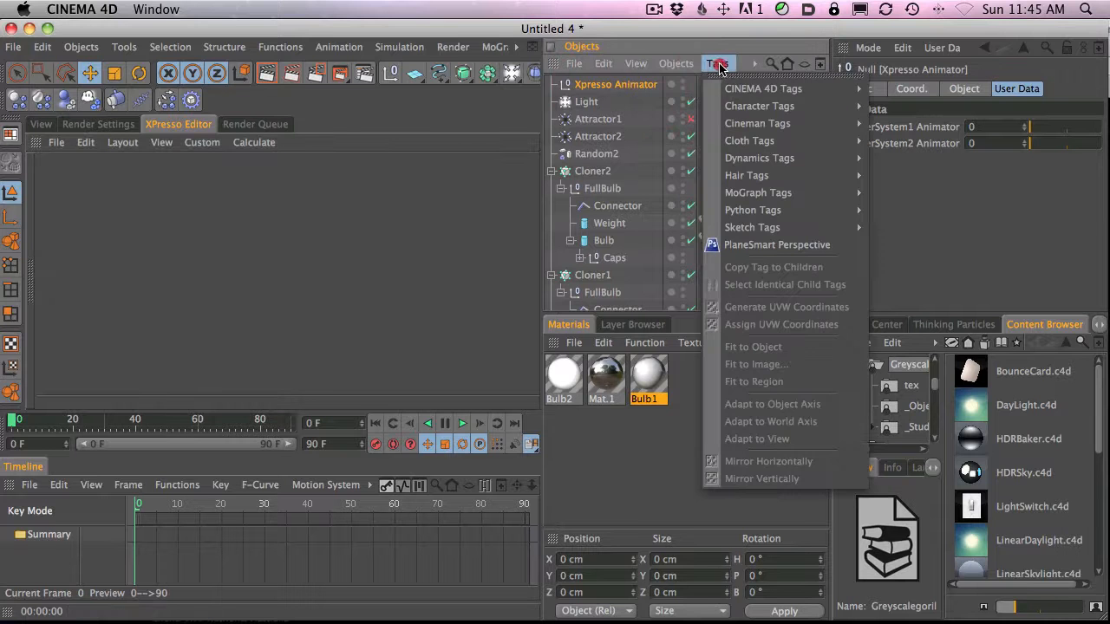
mouse_move(638, 69)
left_click(612, 86)
left_click(614, 86)
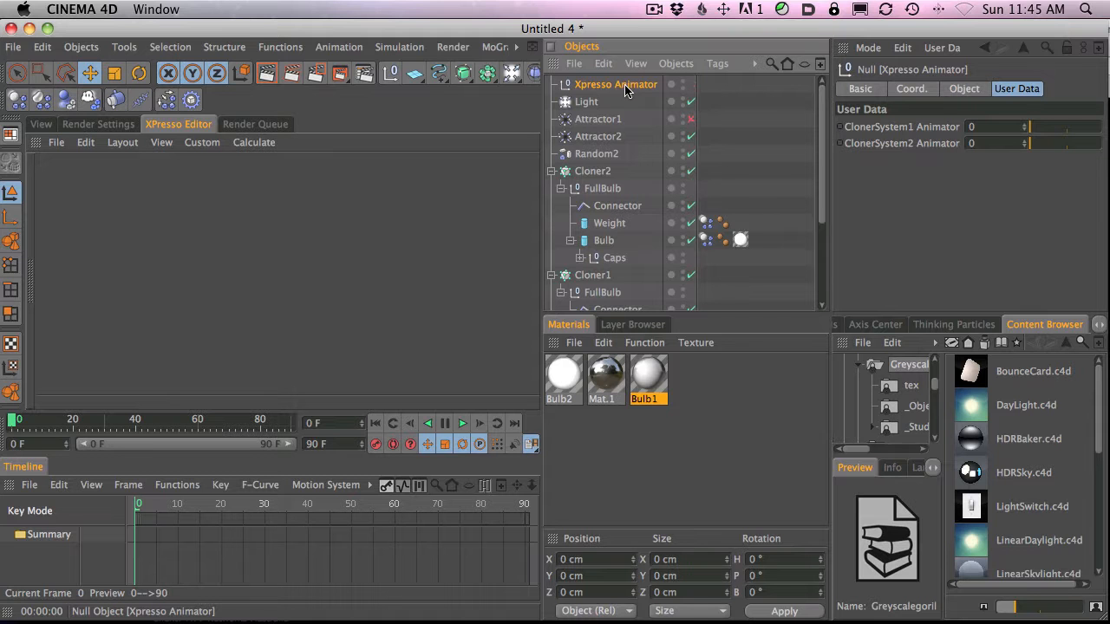
left_click(718, 64)
mouse_move(731, 90)
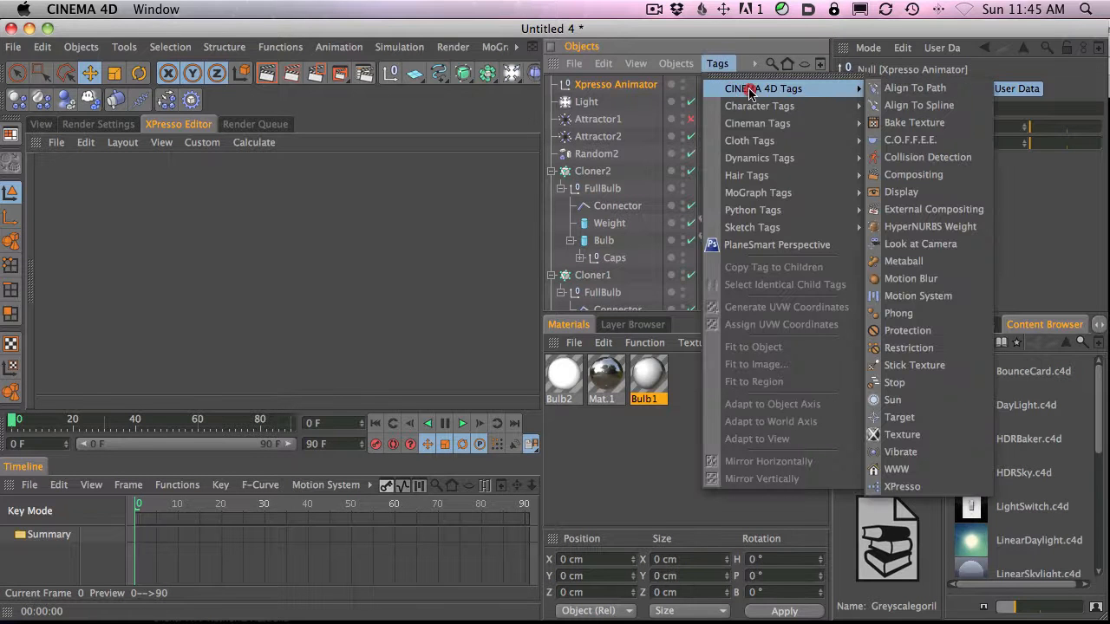
left_click(921, 488)
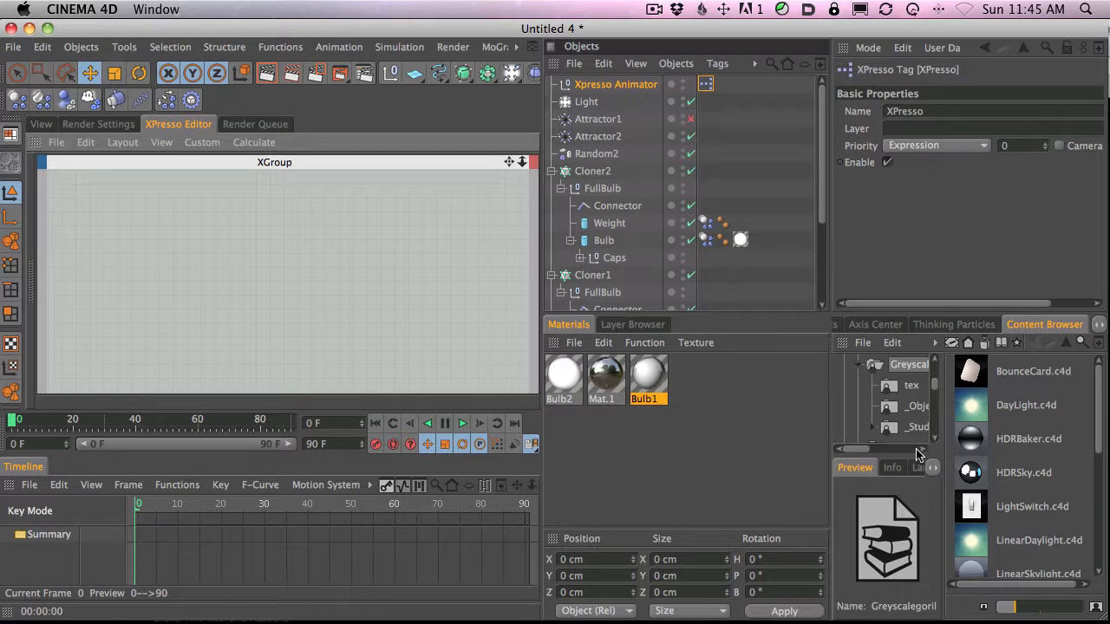
left_click(706, 85)
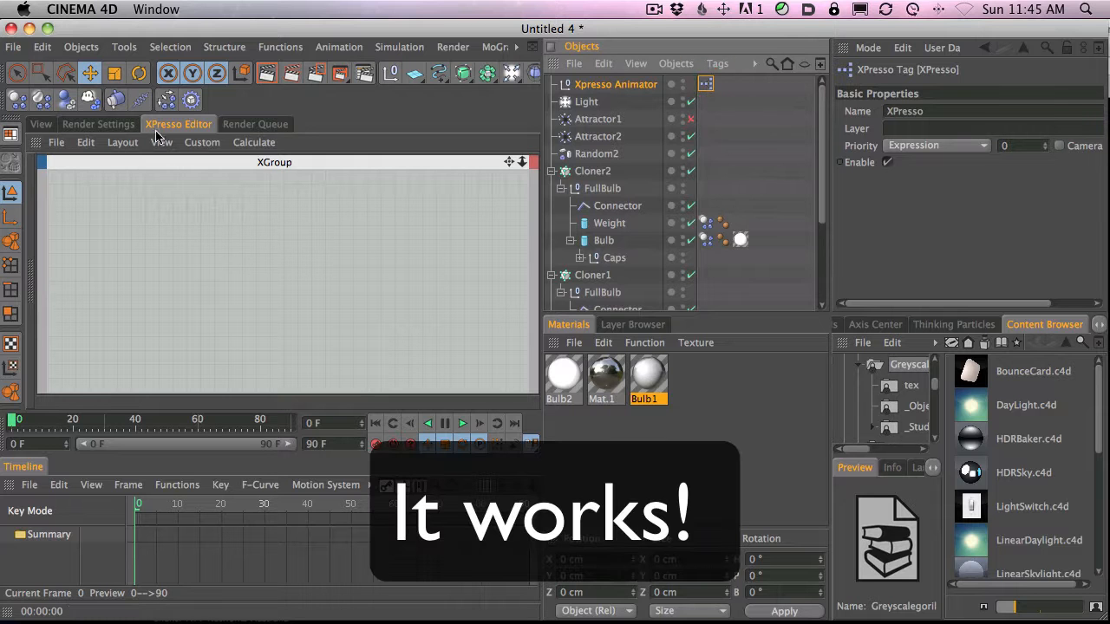
left_click(705, 85)
left_click(706, 85)
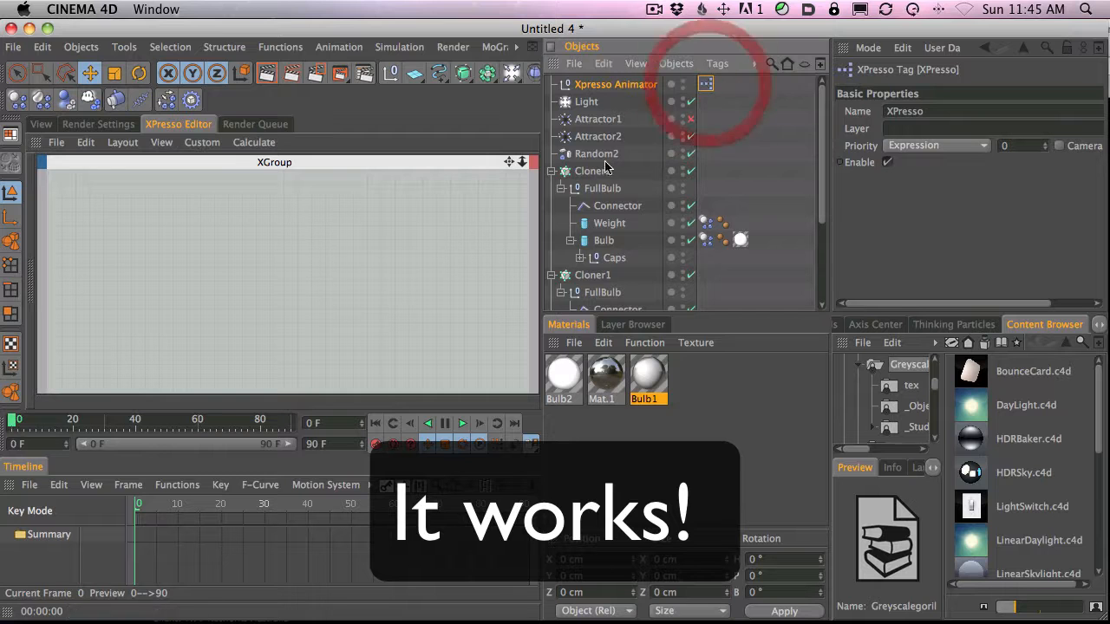
Dock the XPresso Editor beside the viewport and return it to its place between Render Settings and Render Queue.
mouse_move(35, 143)
left_mouse_down()
mouse_move(138, 135)
mouse_move(353, 60)
mouse_move(347, 116)
mouse_move(36, 146)
mouse_move(404, 121)
mouse_move(559, 85)
mouse_move(555, 160)
mouse_move(96, 120)
mouse_move(41, 141)
left_mouse_up()
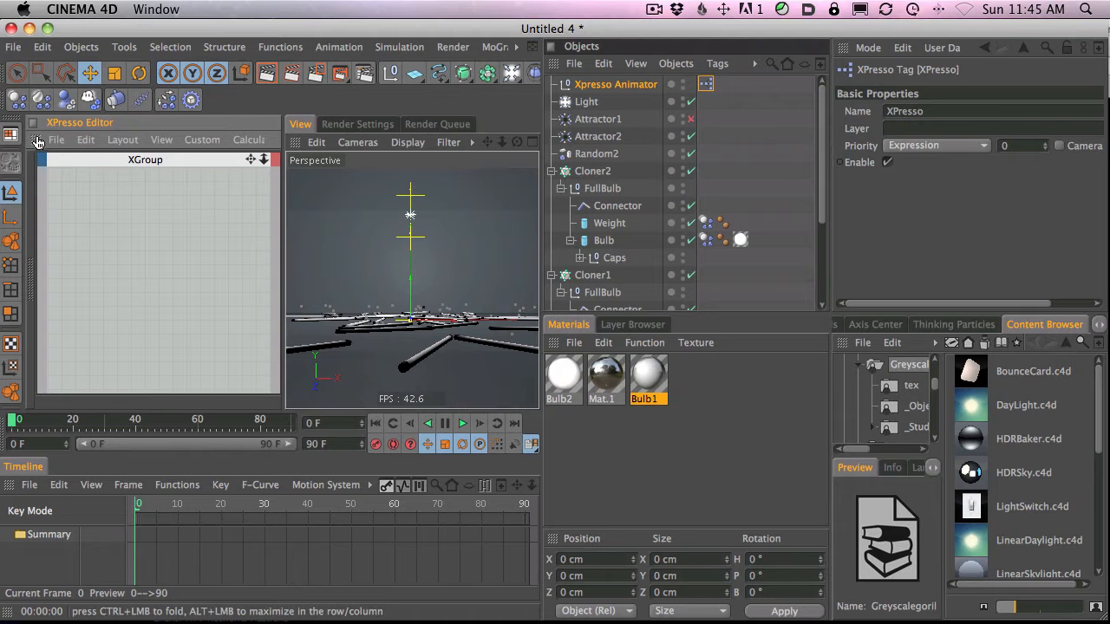
left_click_drag(36, 141, 441, 121)
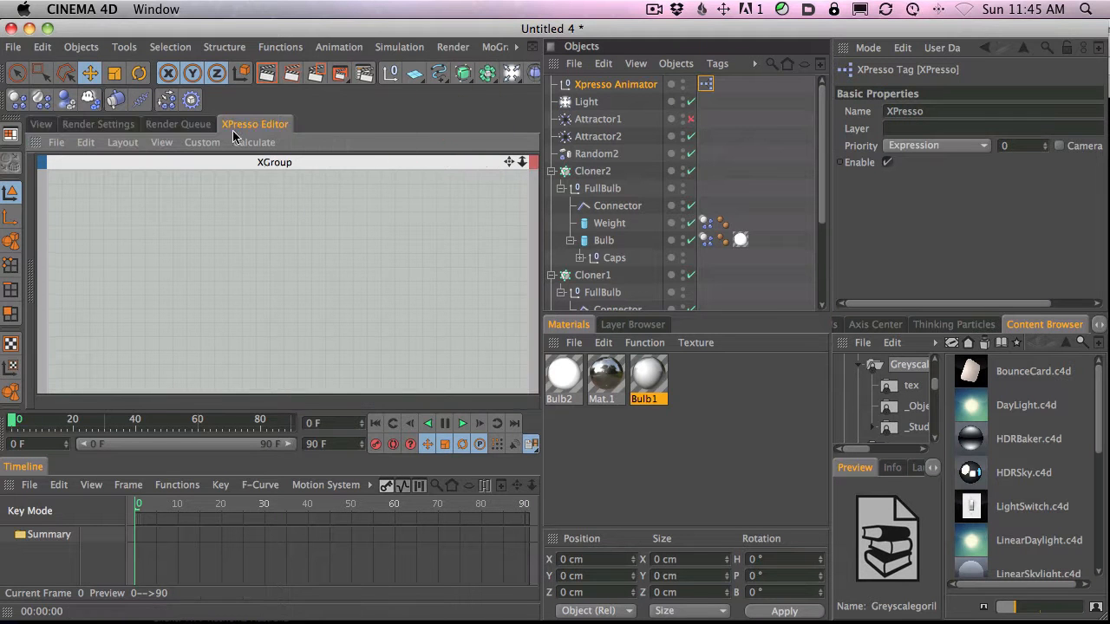
left_click_drag(37, 142, 153, 124)
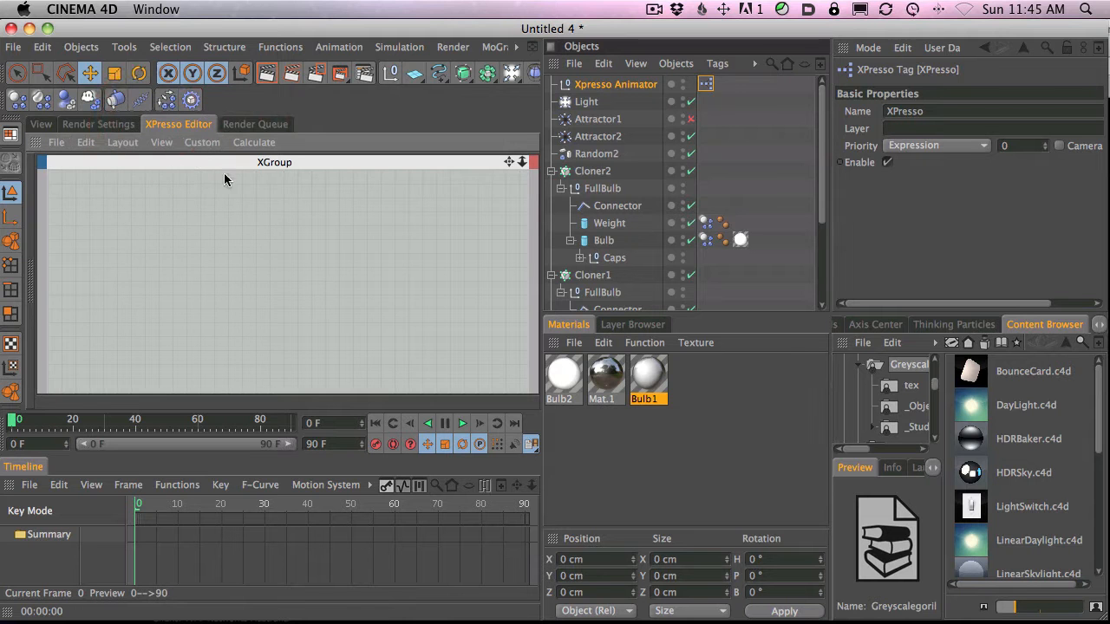
Open the XPresso tag's expression and add the Xpresso Animator null as a node in the XGroup.
double_click(706, 85)
key("2")
left_click(234, 278)
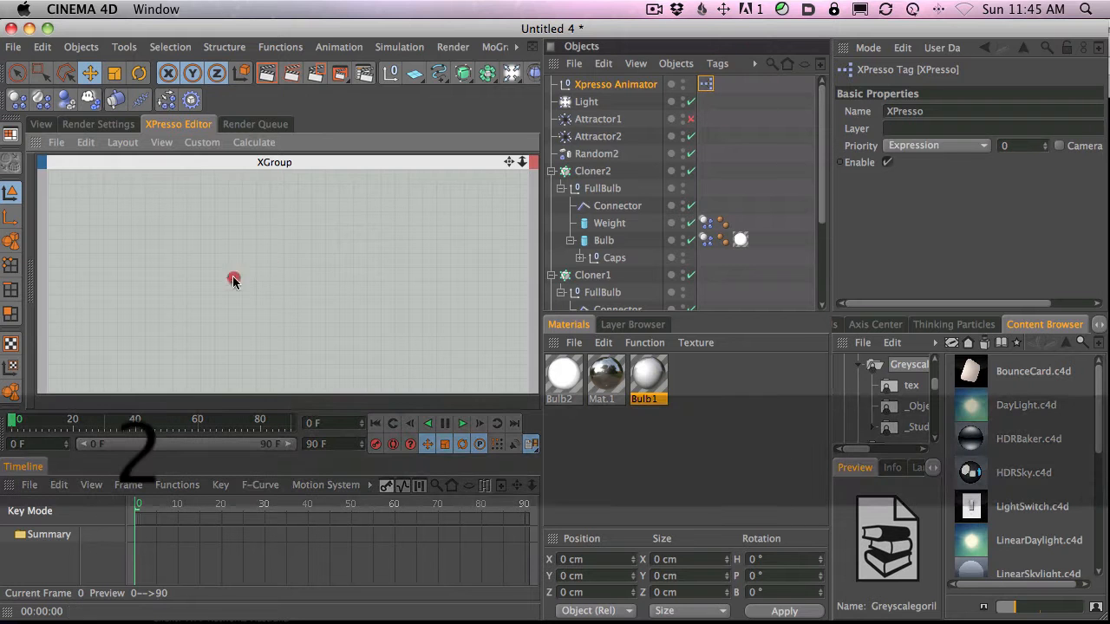
left_click(598, 28)
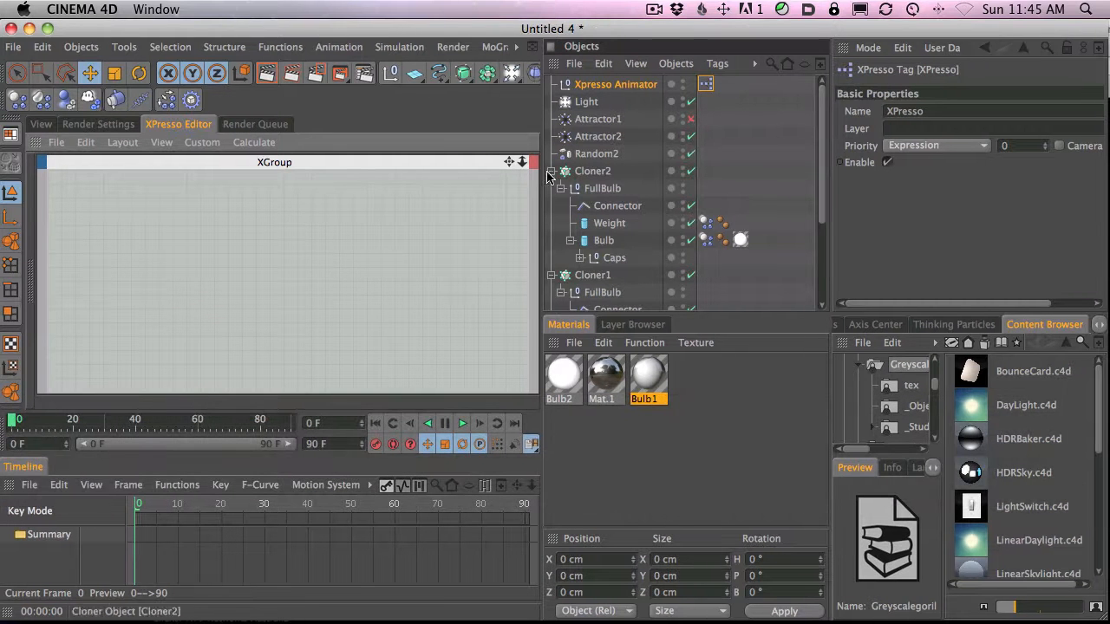
left_click(599, 84)
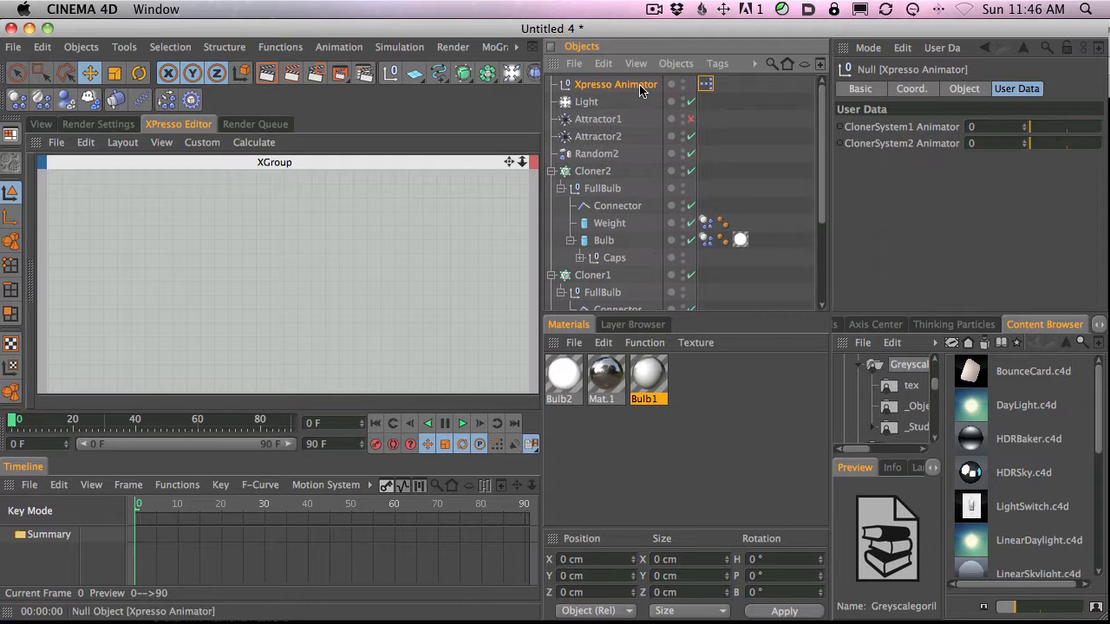
left_click_drag(635, 84, 186, 227)
left_click(190, 319)
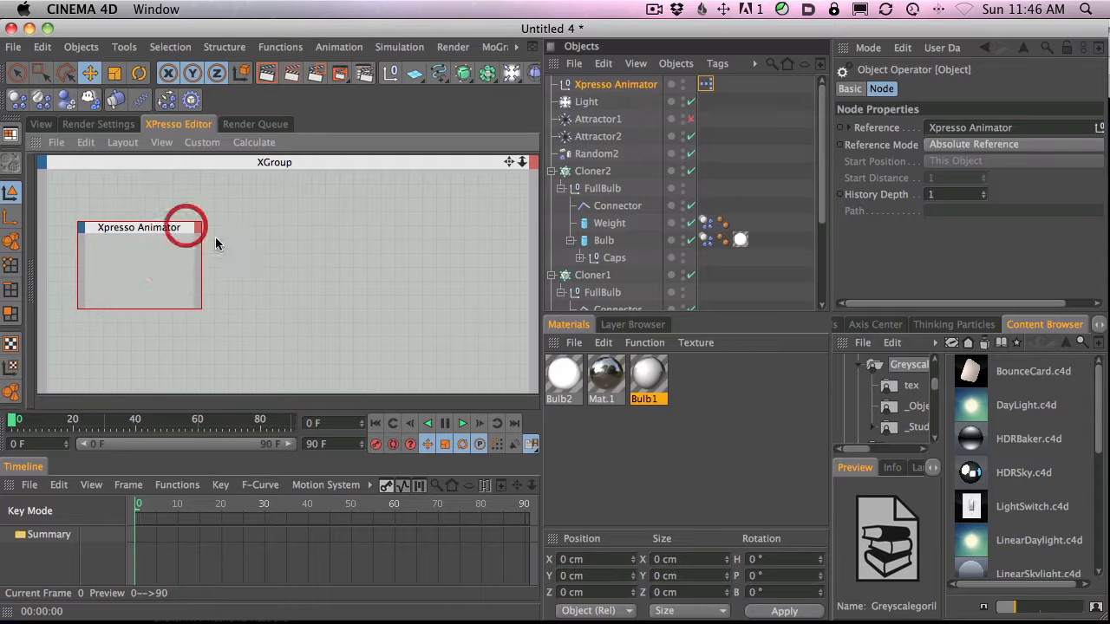
key("2")
left_click_drag(412, 231, 442, 221)
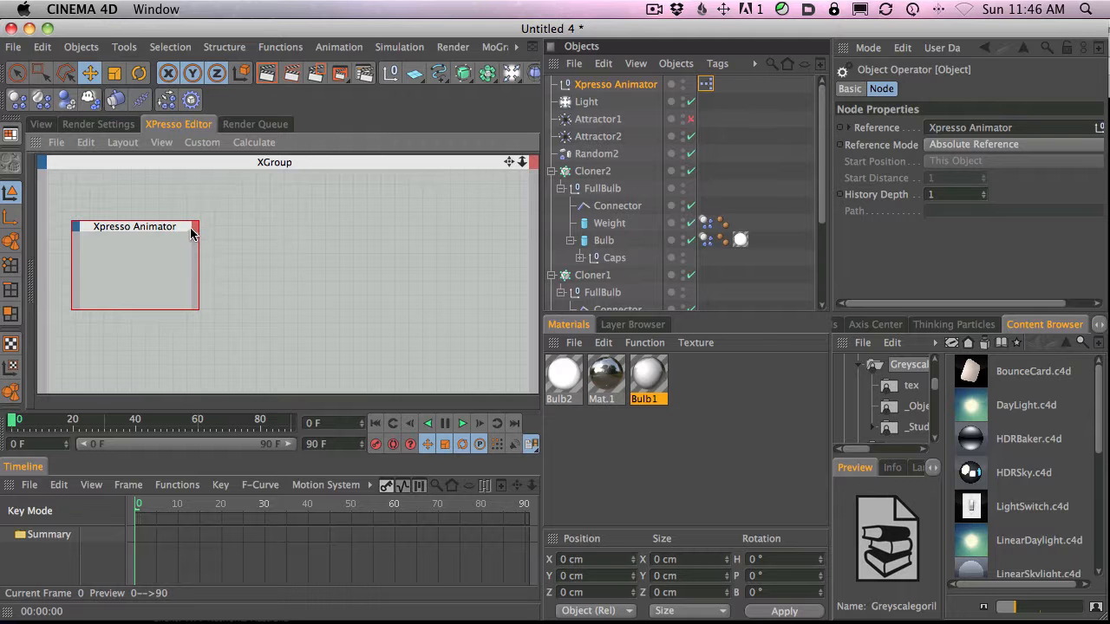
key("2")
left_click_drag(394, 265, 465, 243)
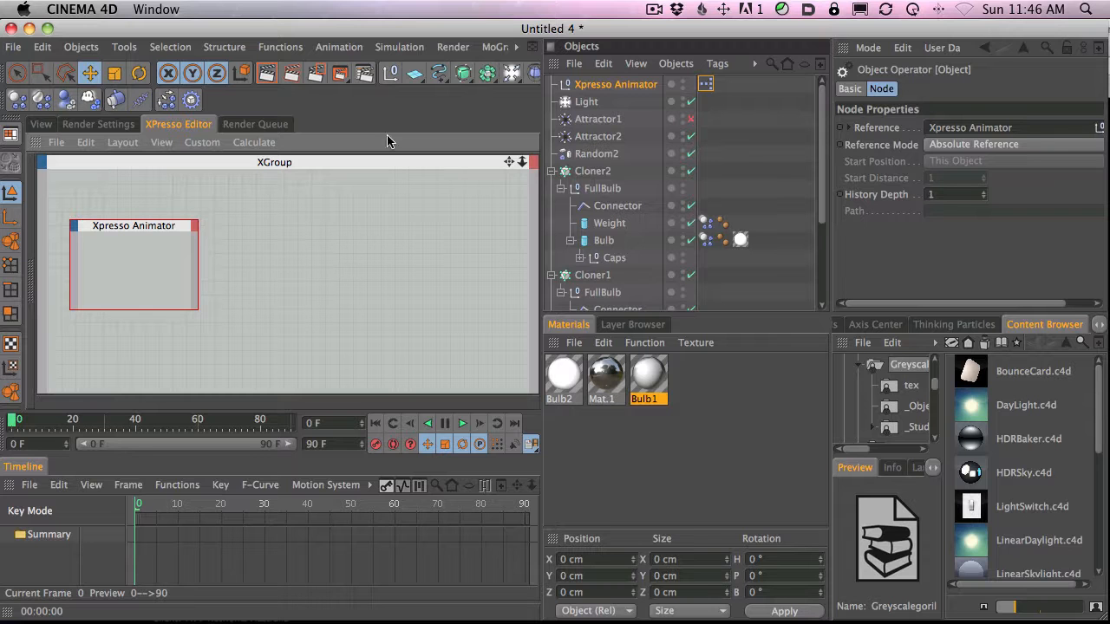
Launch TextEdit and start writing in its blank Untitled document.
key("super+space")
type("te")
key("Down")
key("Down")
key("Return")
left_click(235, 117)
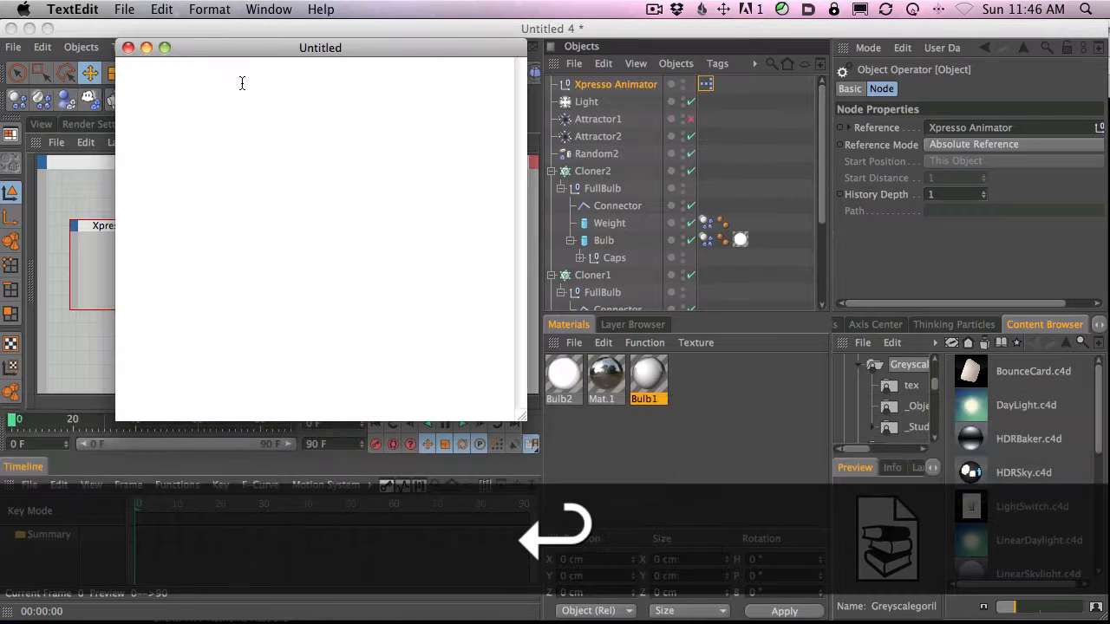
List three people's names and the word Interface on separate lines of the note, and switch back to CINEMA 4D.
type("Robert")
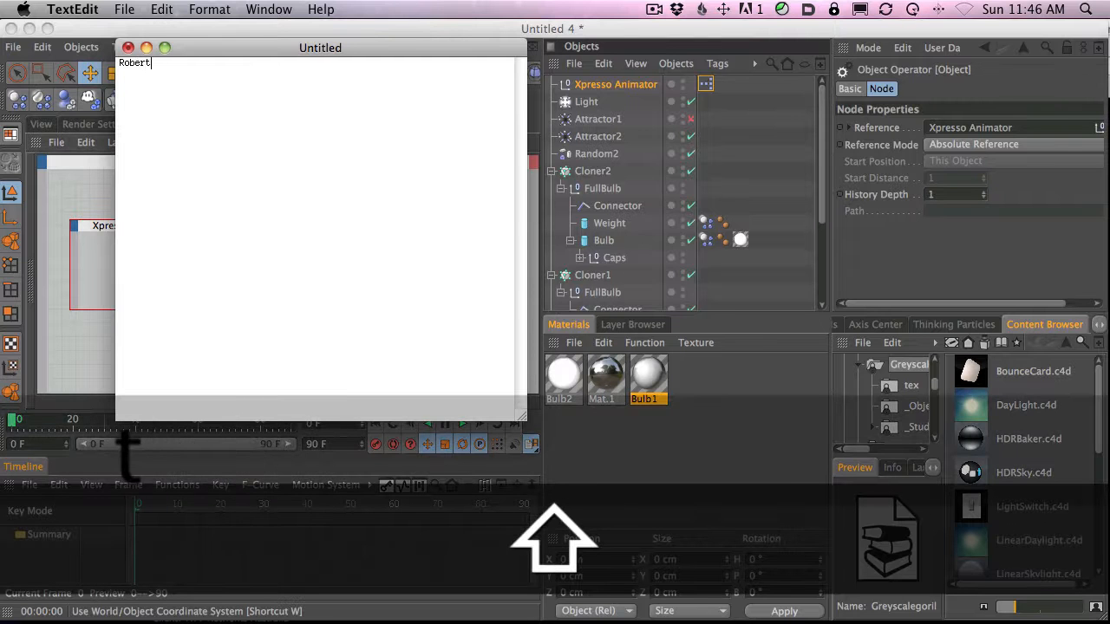
type(" Leger")
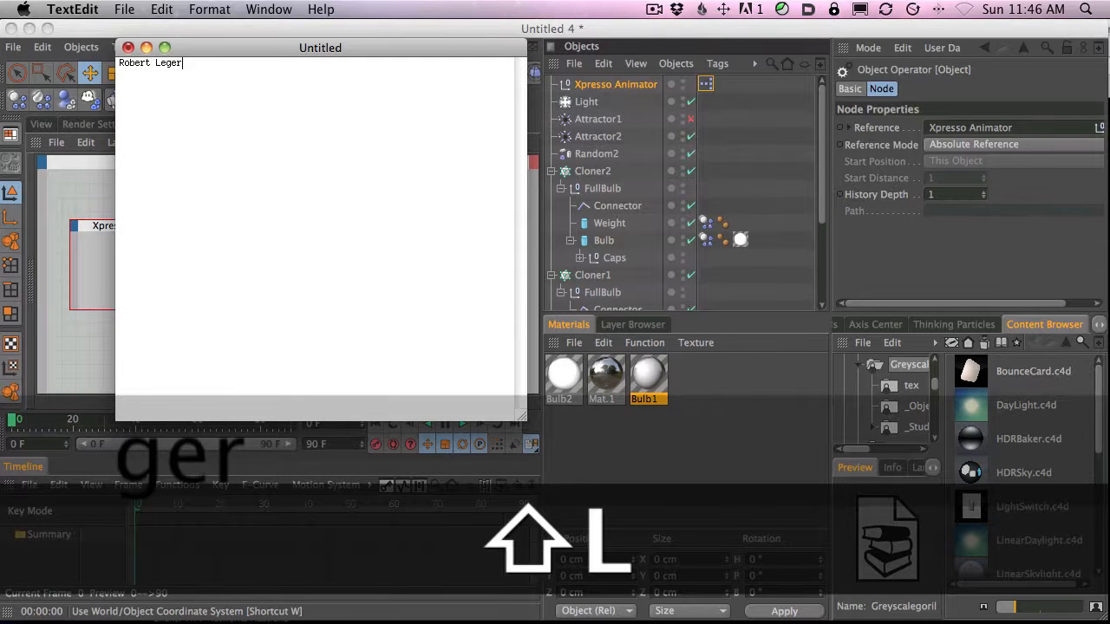
key("Return")
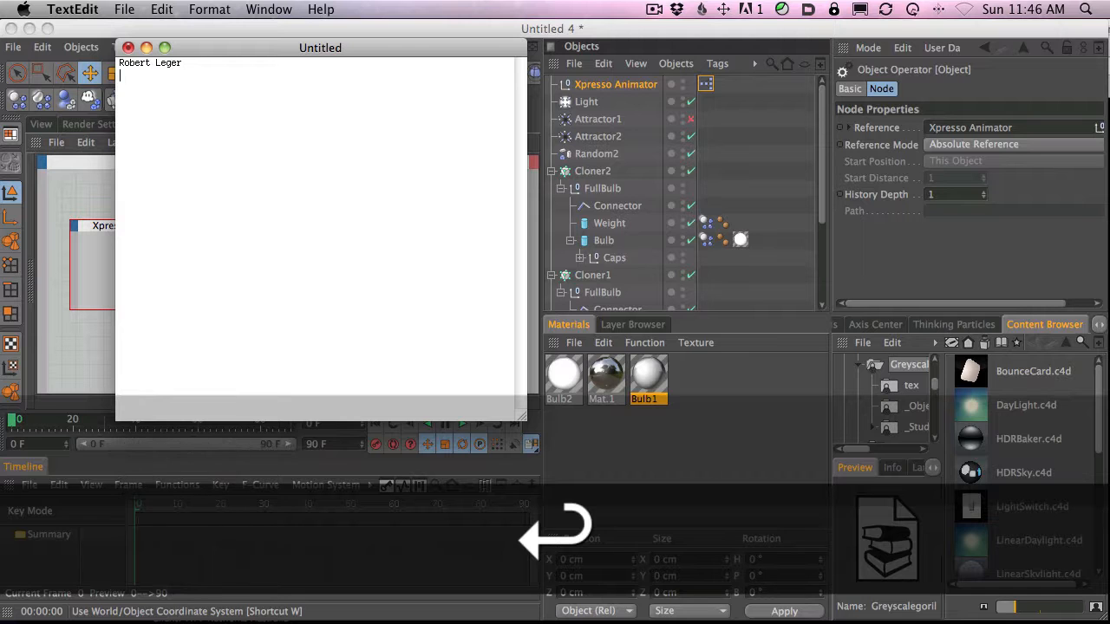
type("Inter")
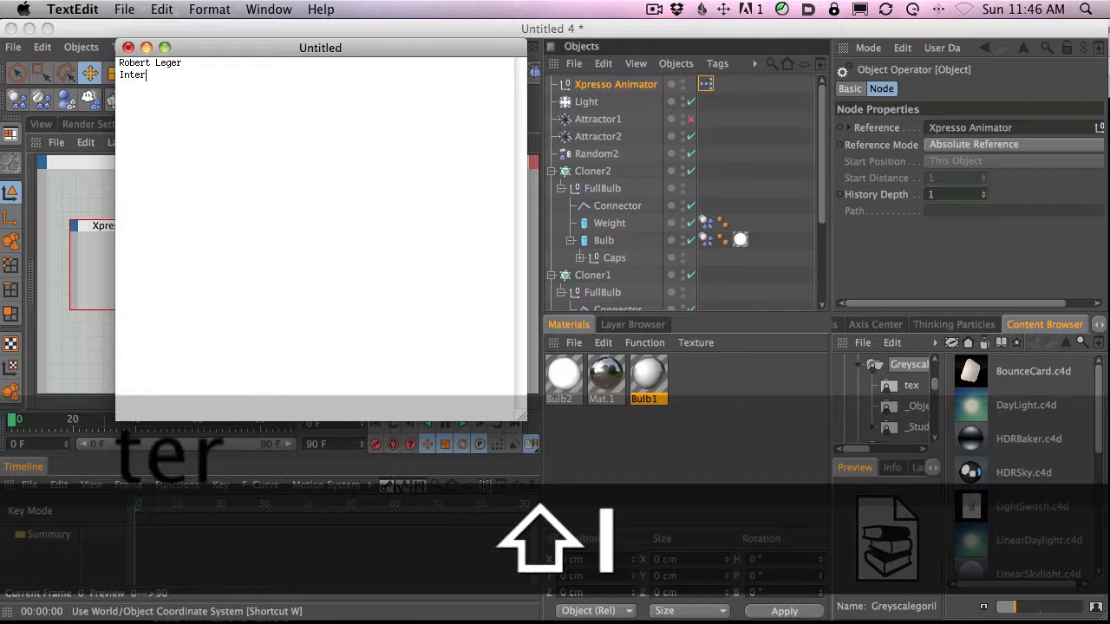
type("face4")
key("Return")
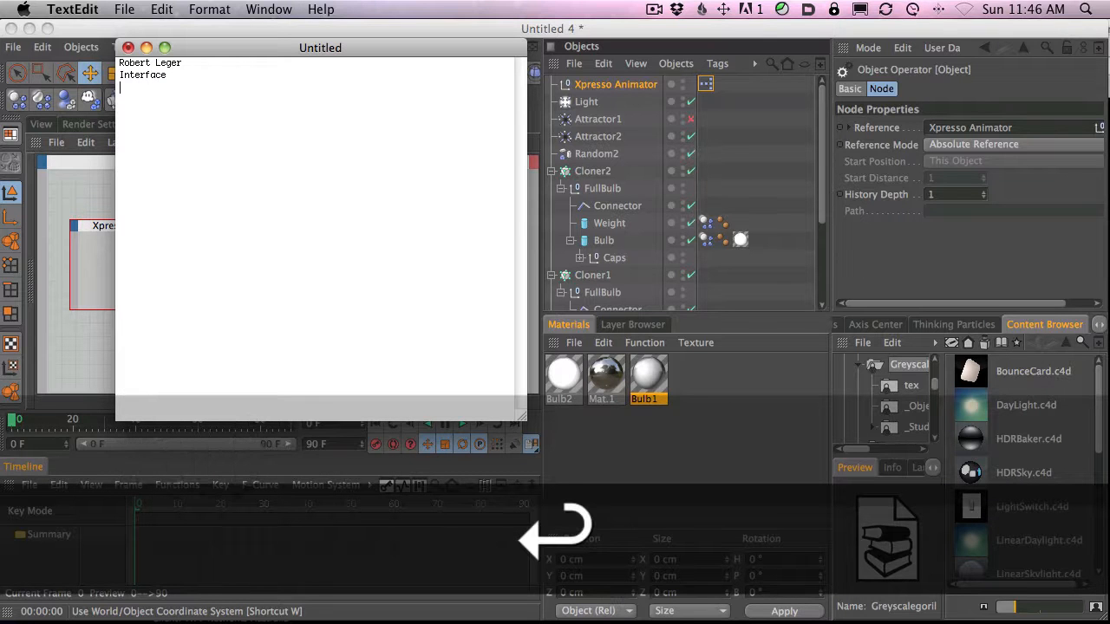
type("Tim Clapham")
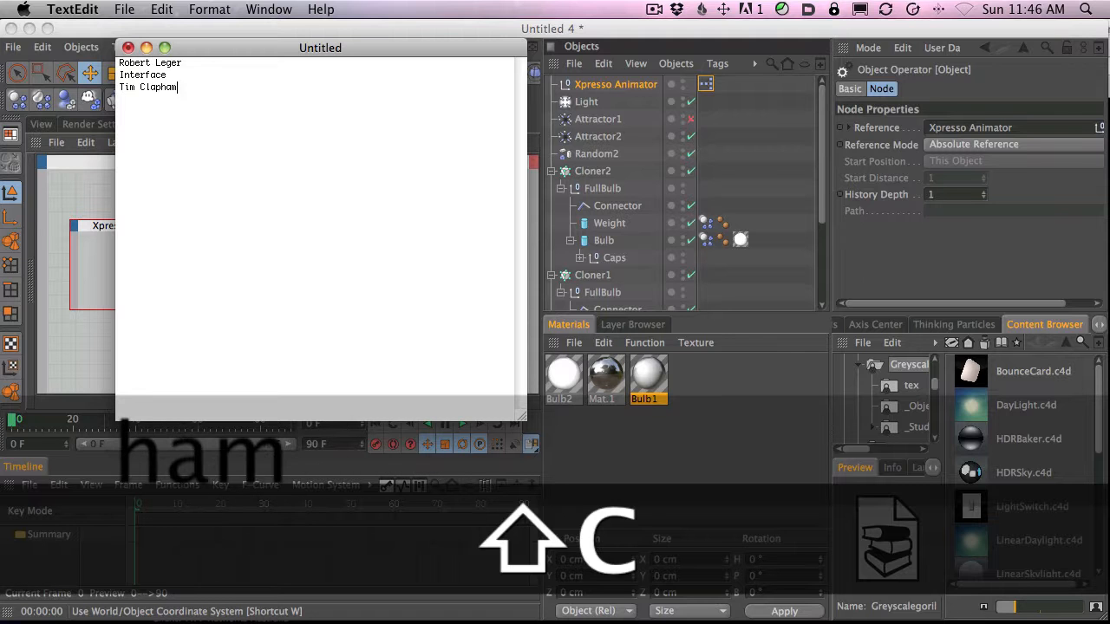
key("Return")
type("M")
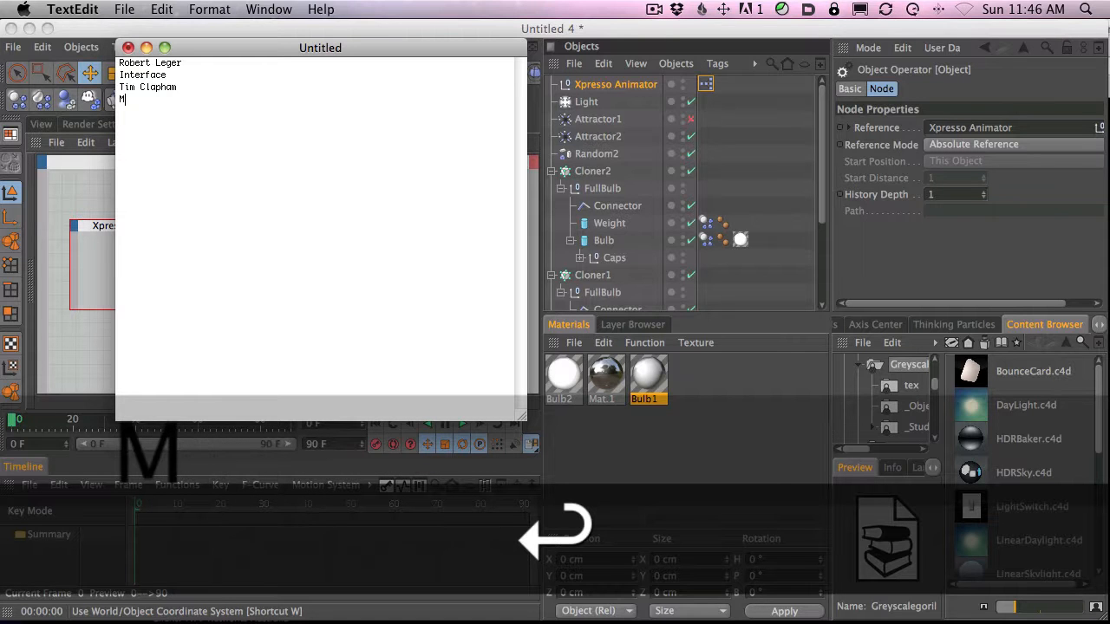
type("i")
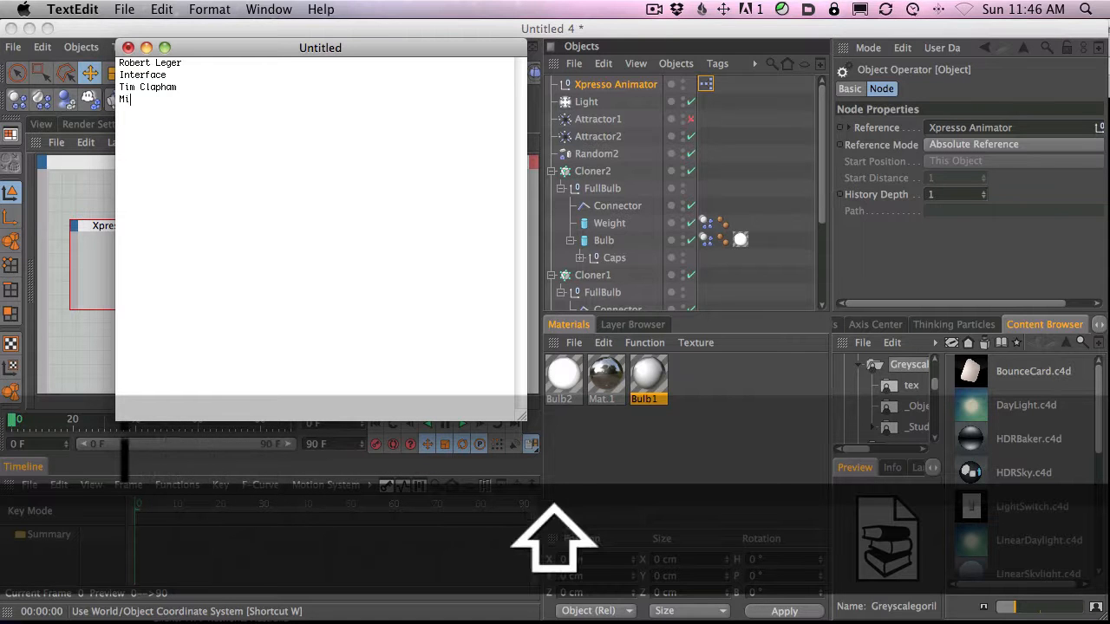
type("ke The Mon")
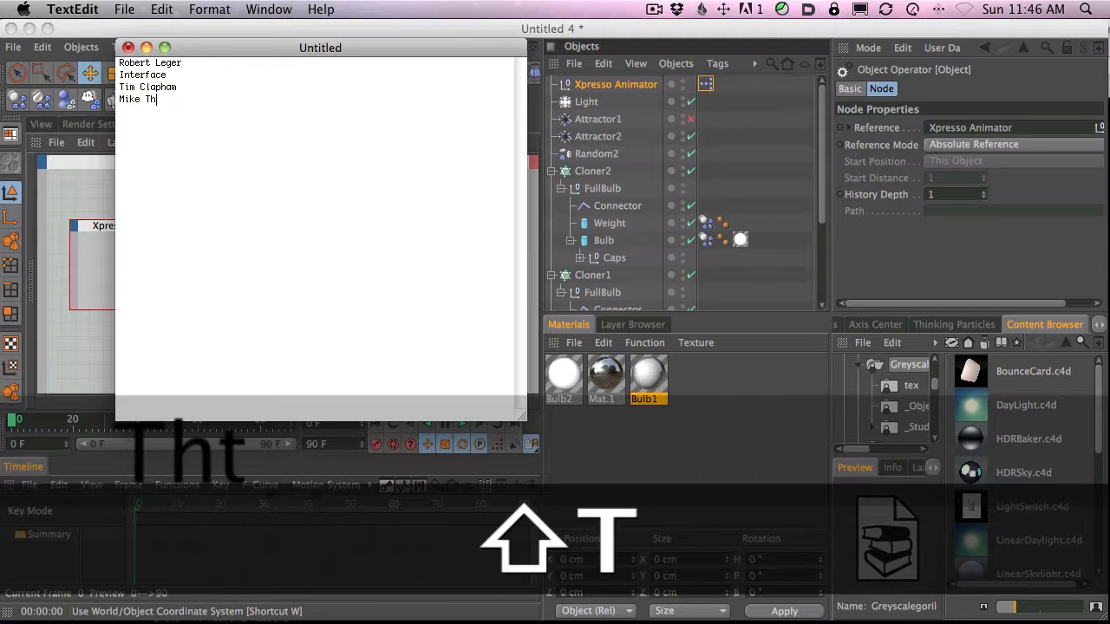
type("key")
left_click_drag(460, 48, 788, 106)
key("super+Tab")
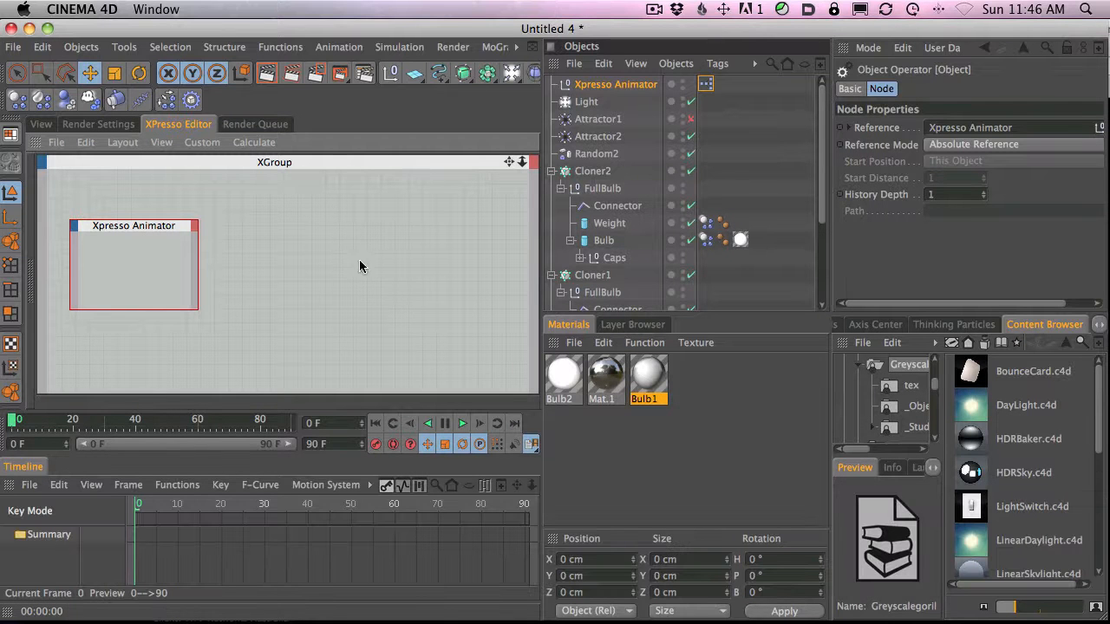
Add the ClonerSystem1 Animator and ClonerSystem2 Animator user data as output ports on the Xpresso Animator node.
left_click_drag(148, 224, 146, 224)
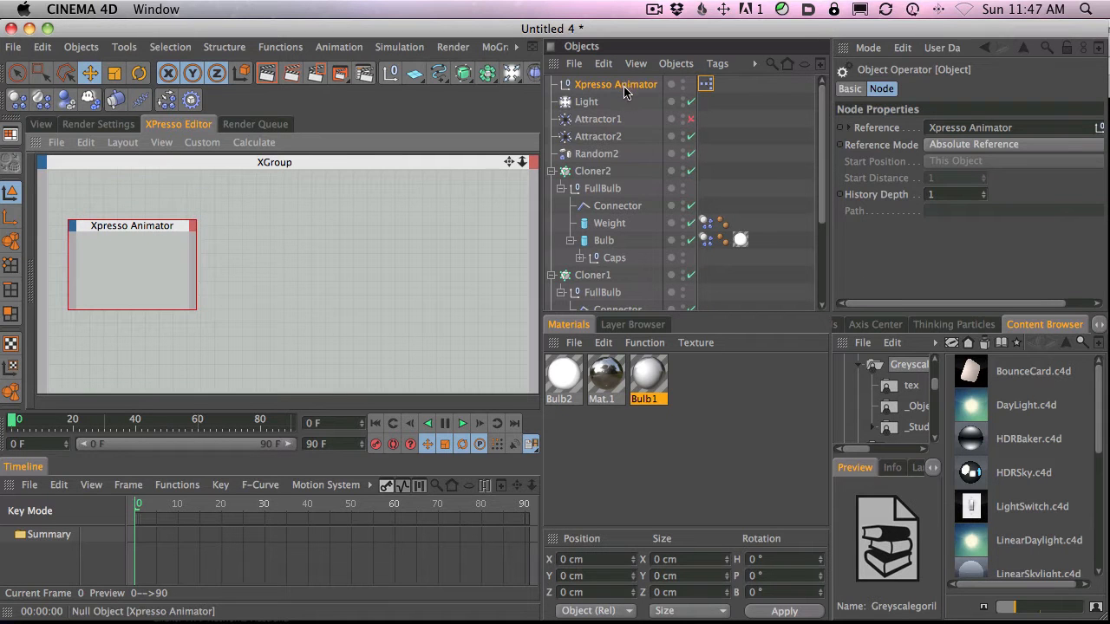
left_click(194, 227, "ctrl")
left_click(194, 228, "super")
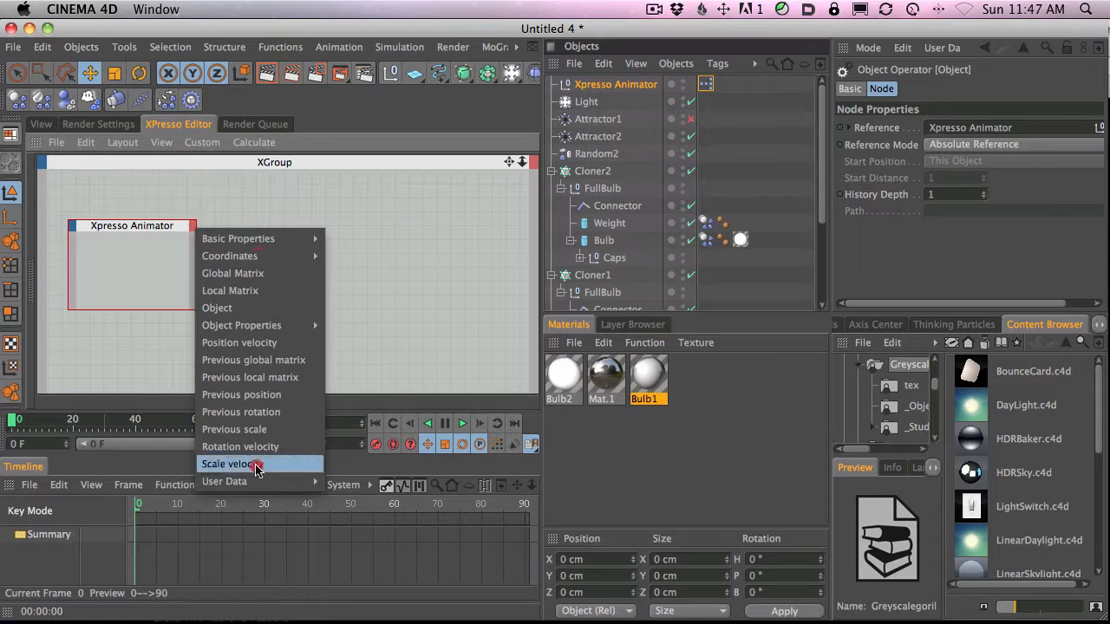
mouse_move(277, 482)
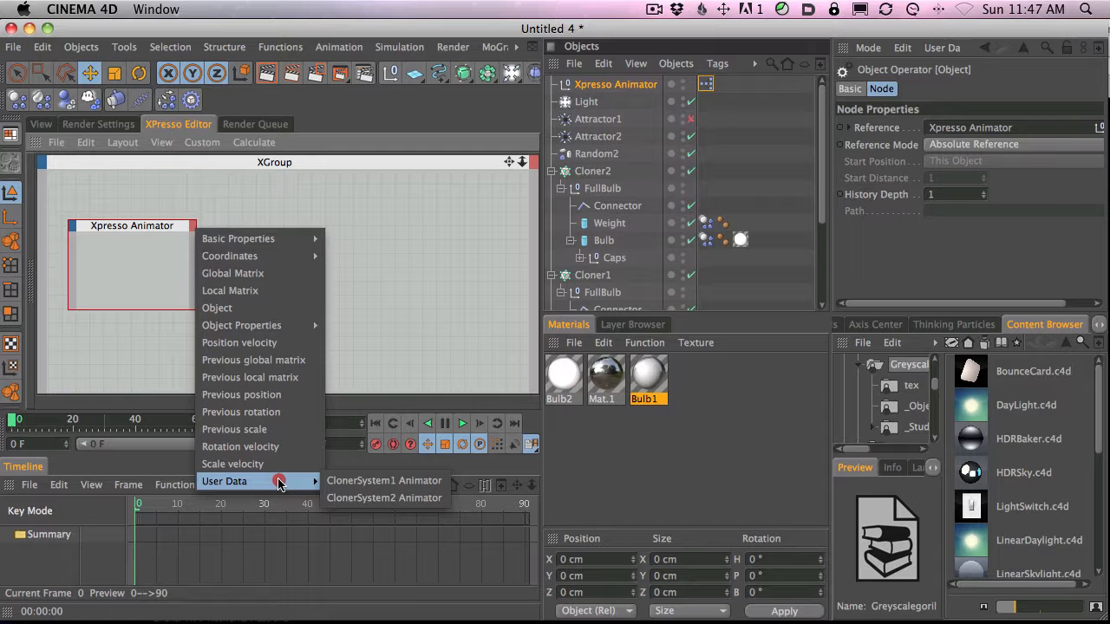
left_click(383, 485)
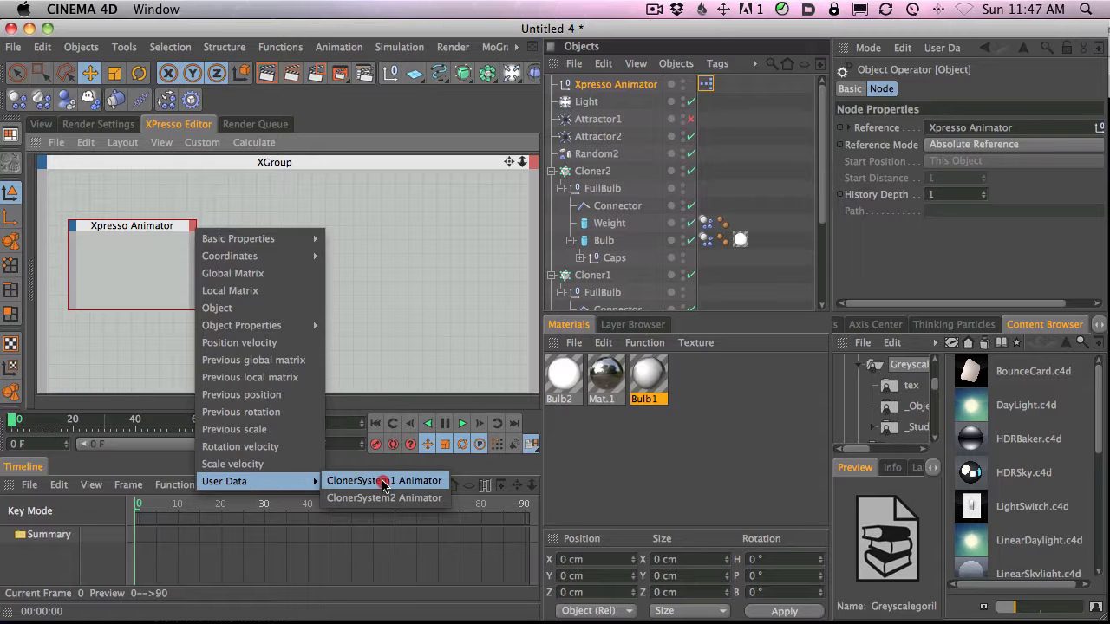
left_click(193, 227, "super")
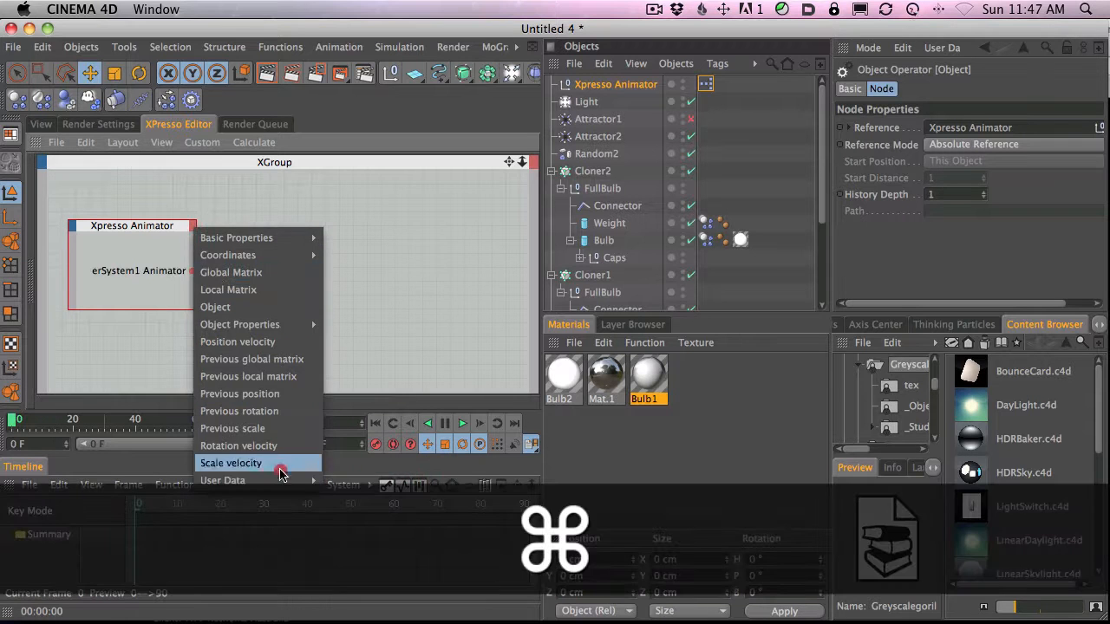
mouse_move(283, 480)
left_click(382, 497)
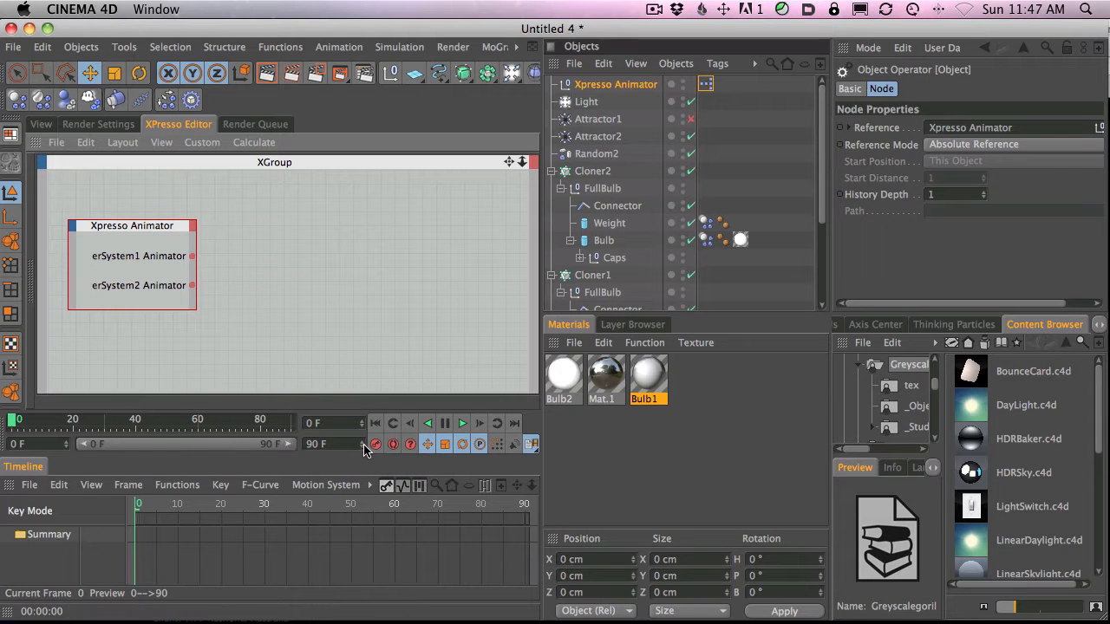
left_click_drag(174, 227, 179, 224)
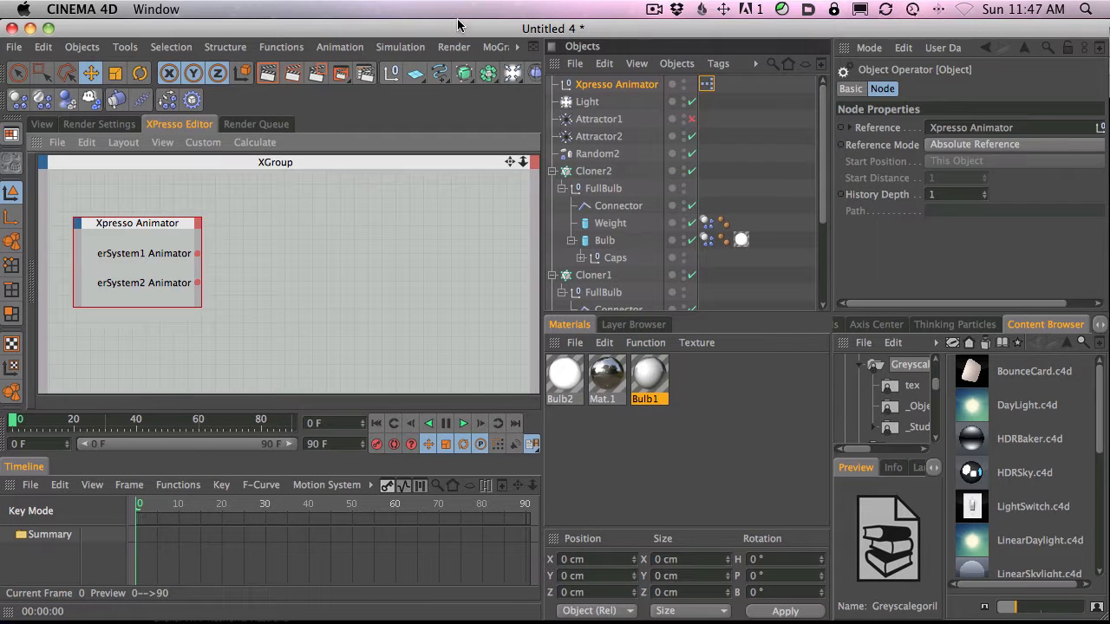
Add Attractor1 and Attractor2 as nodes in the XGroup, one above the other beside the Xpresso Animator node.
left_click(619, 85)
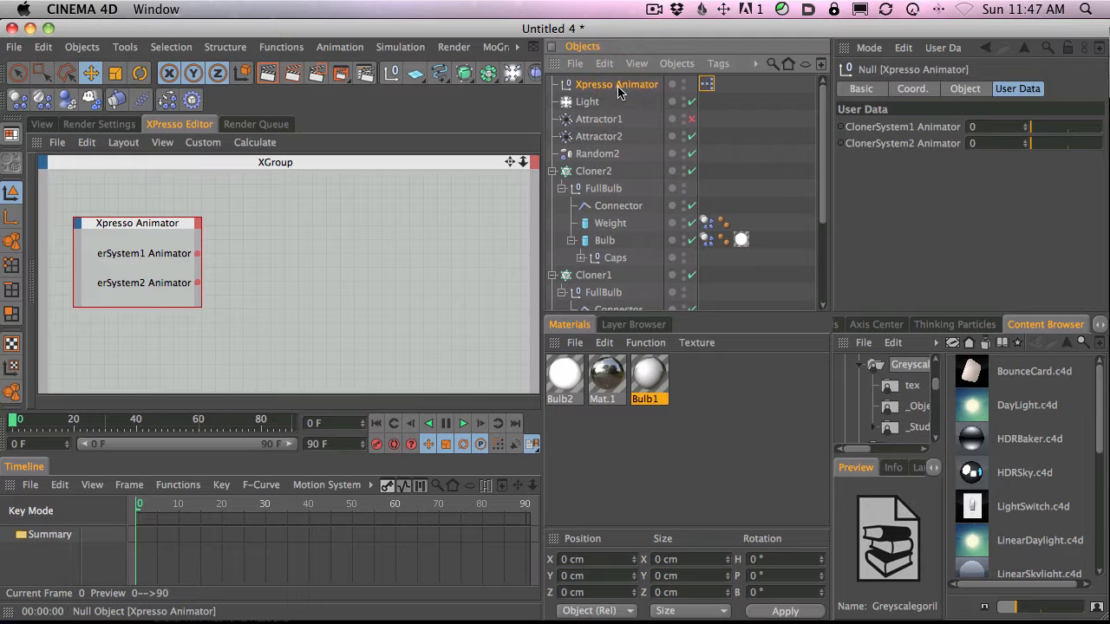
left_click_drag(605, 124, 322, 209)
left_click_drag(590, 139, 327, 302)
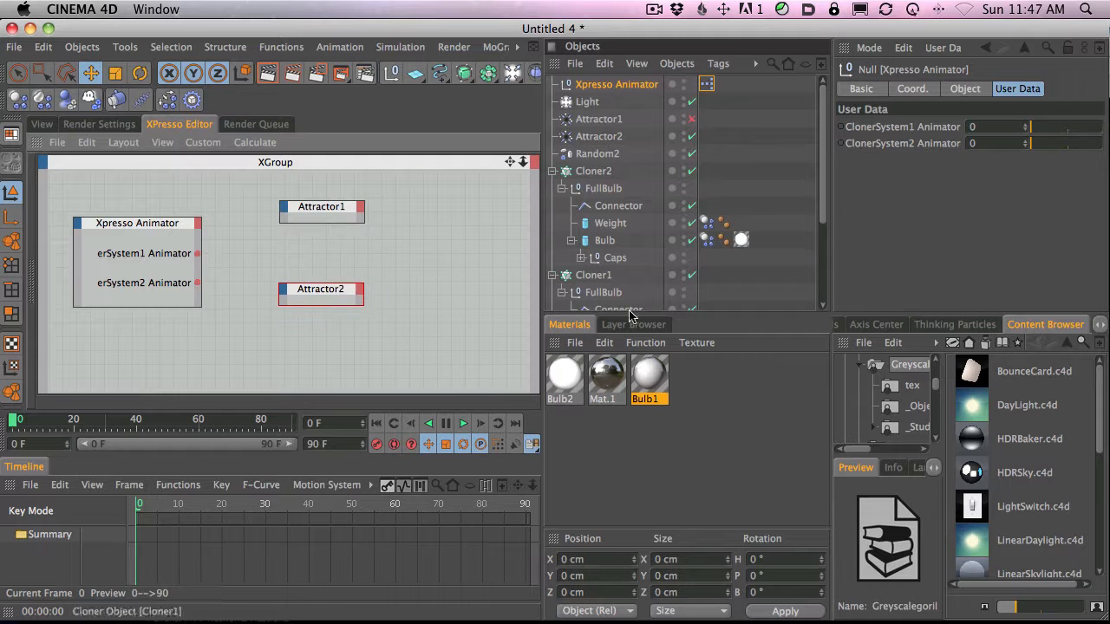
Add the Bulb1 and Bulb2 materials as nodes and arrange each one under the attractor with the same number.
left_click_drag(646, 384, 353, 321)
left_click_drag(564, 377, 421, 193)
left_click_drag(379, 315, 434, 310)
left_click_drag(427, 227, 347, 242)
left_click_drag(404, 313, 321, 328)
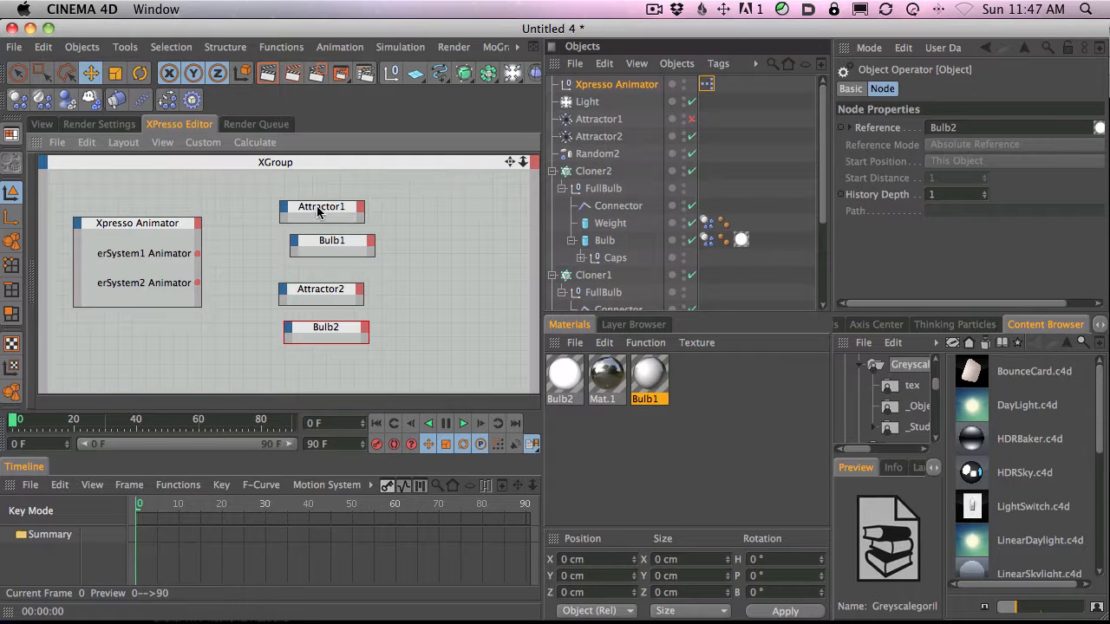
left_click_drag(334, 244, 380, 202)
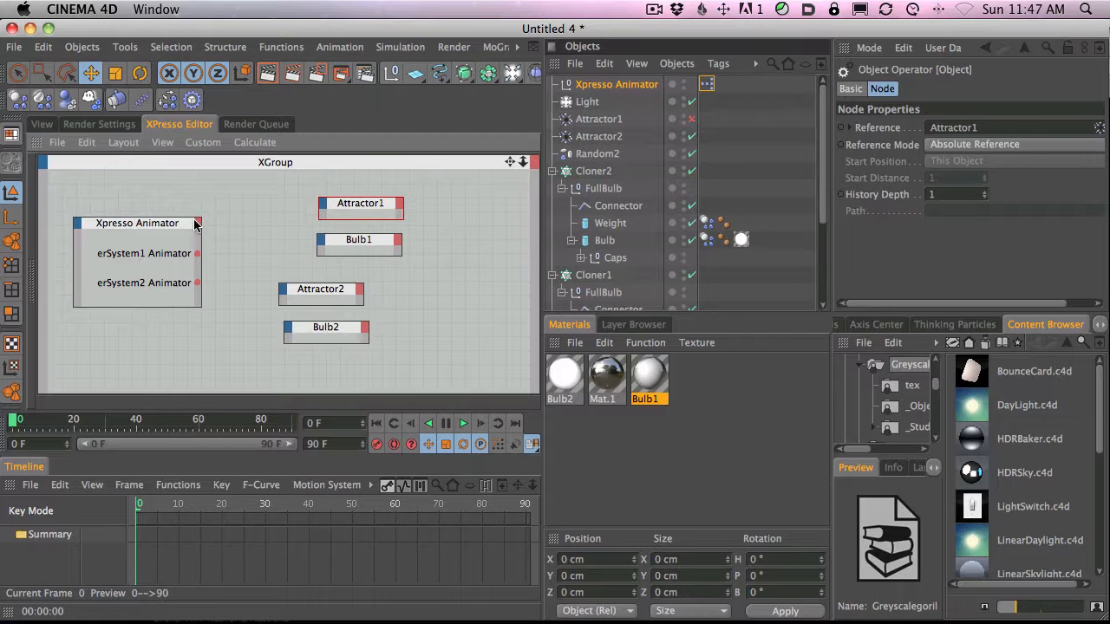
Enlarge the Attractor1 node and give it a Strength input port from its object properties.
left_click(198, 254)
mouse_move(208, 254)
left_mouse_down()
mouse_move(301, 230)
mouse_move(197, 254)
left_mouse_up()
left_click_drag(357, 220, 357, 196)
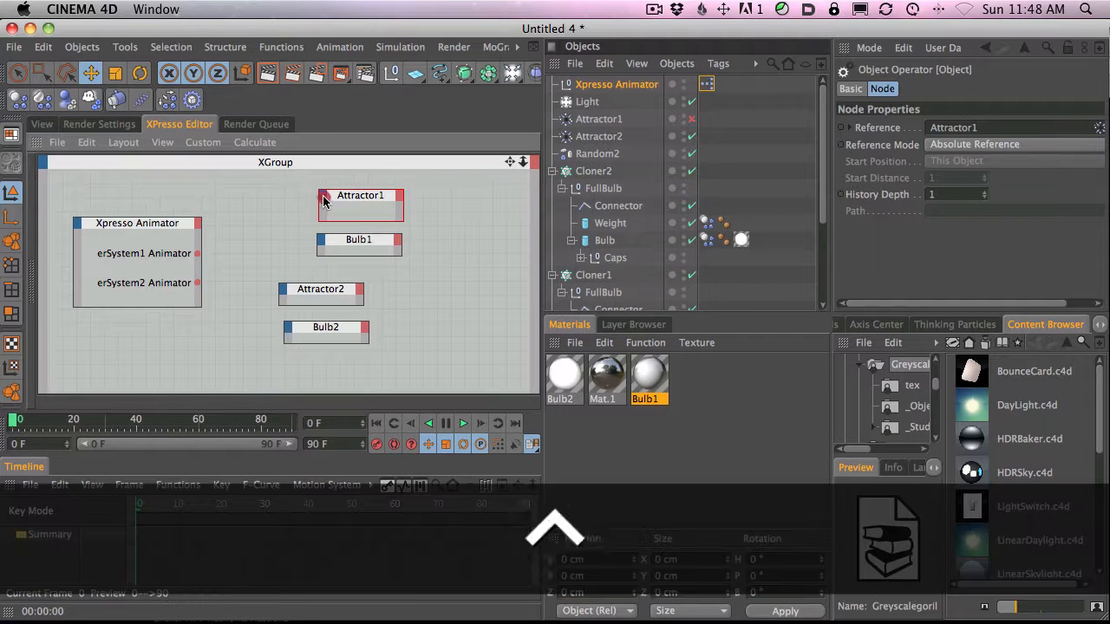
left_click(322, 199)
mouse_move(323, 202)
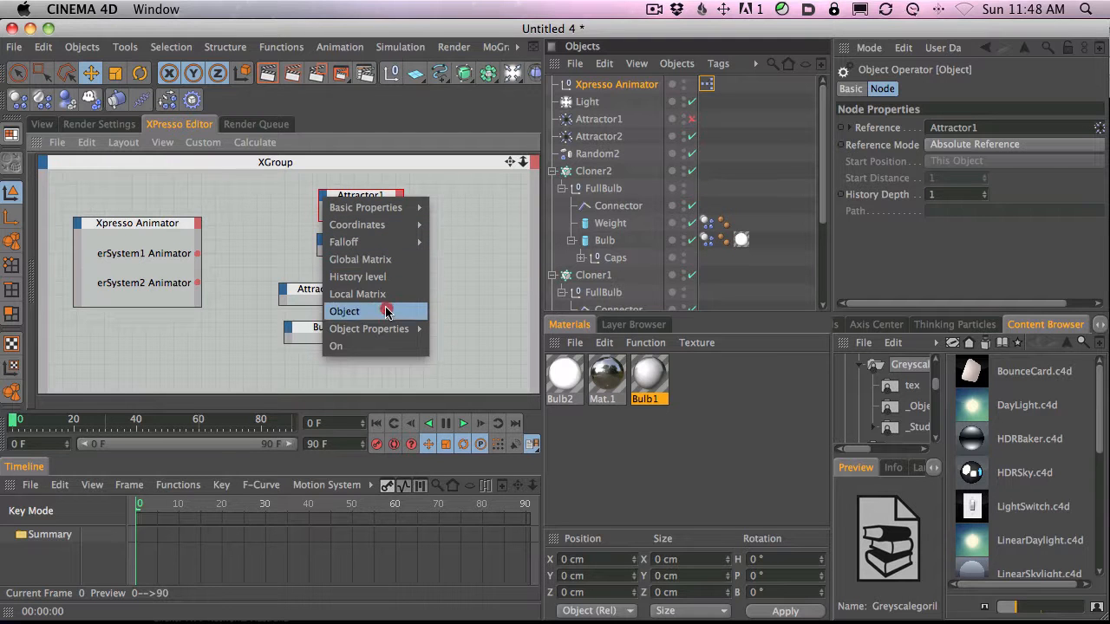
mouse_move(384, 335)
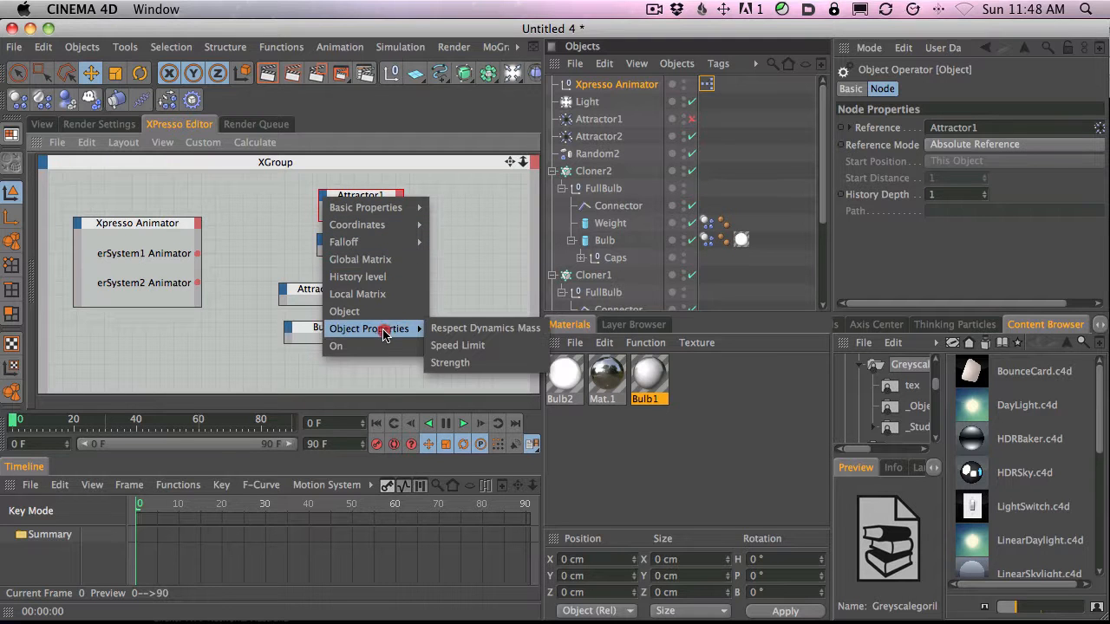
left_click(449, 366)
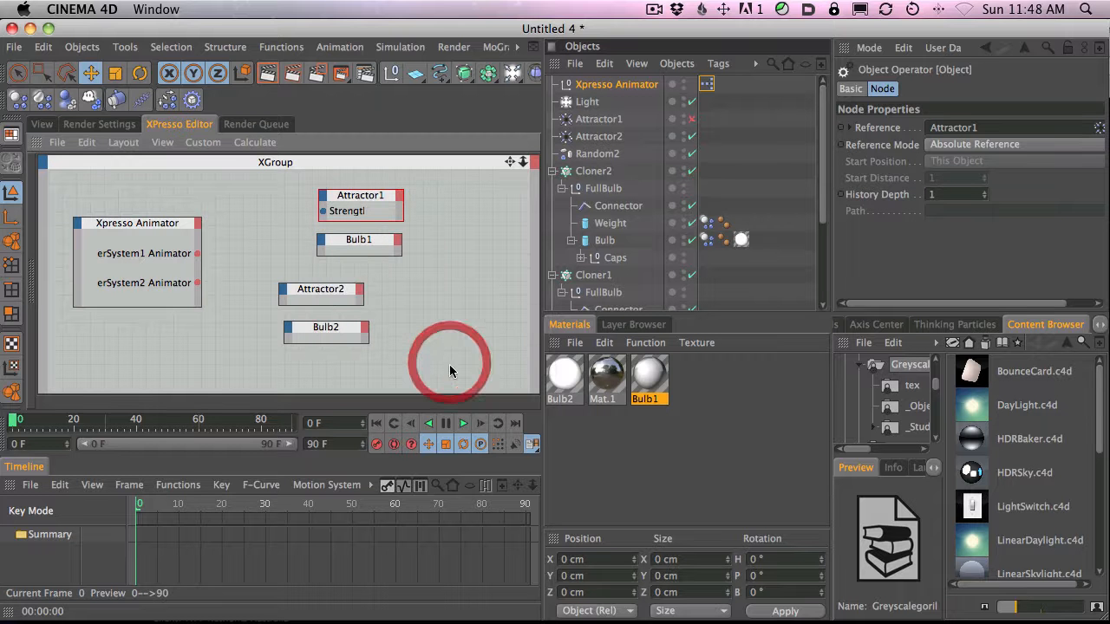
Give the Attractor2 node a Strength input port and check the matching parameter in Attractor1's object properties.
left_click(280, 297, "super")
mouse_move(354, 423)
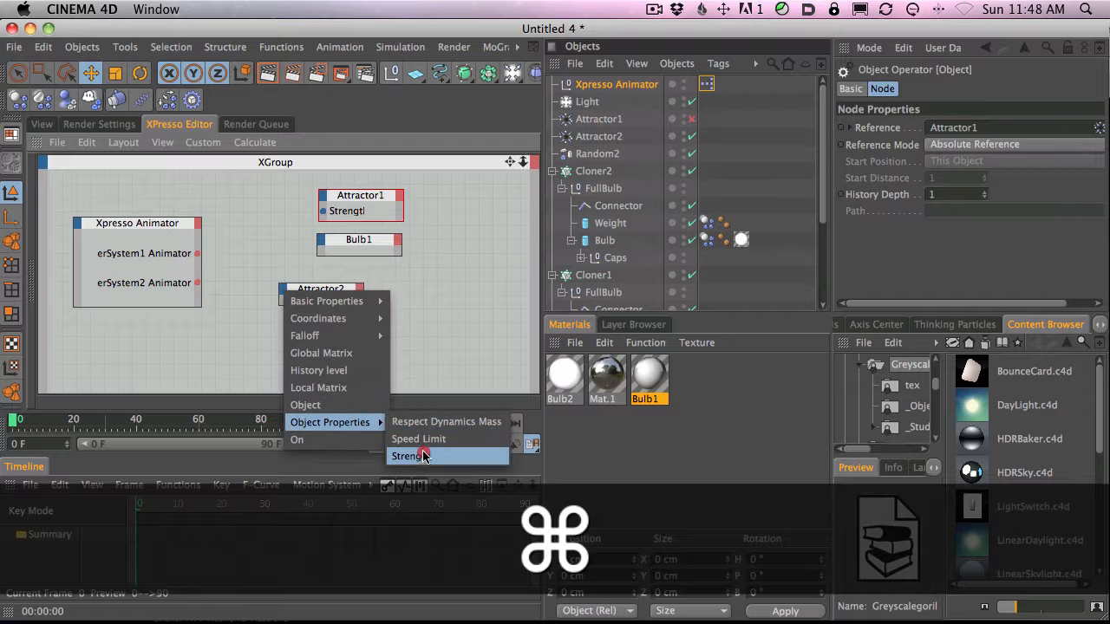
left_click(422, 456)
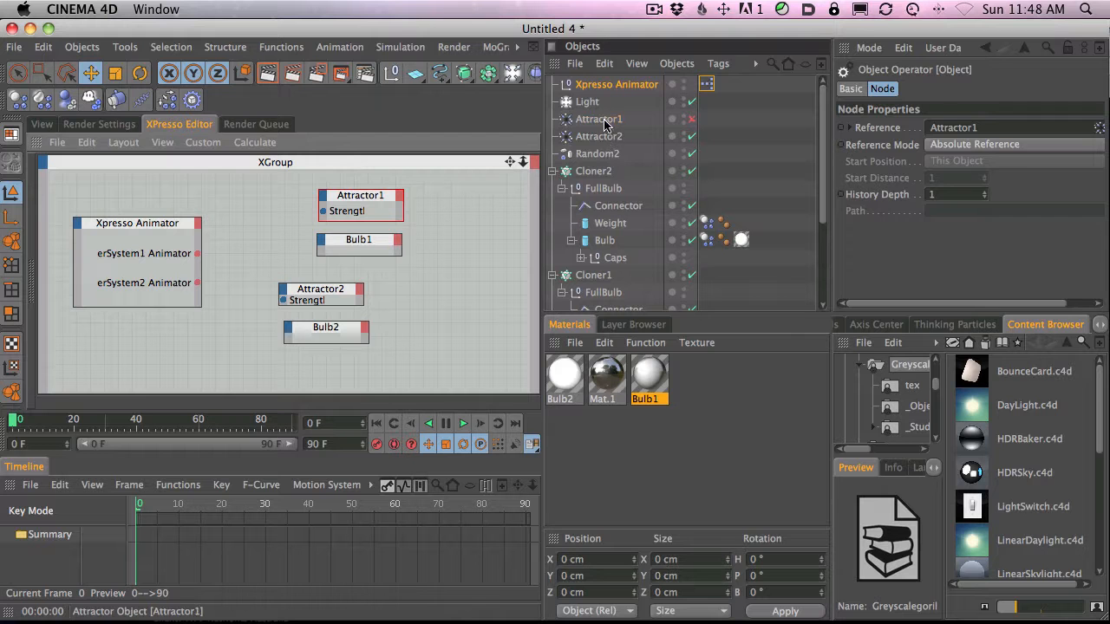
left_click(604, 122)
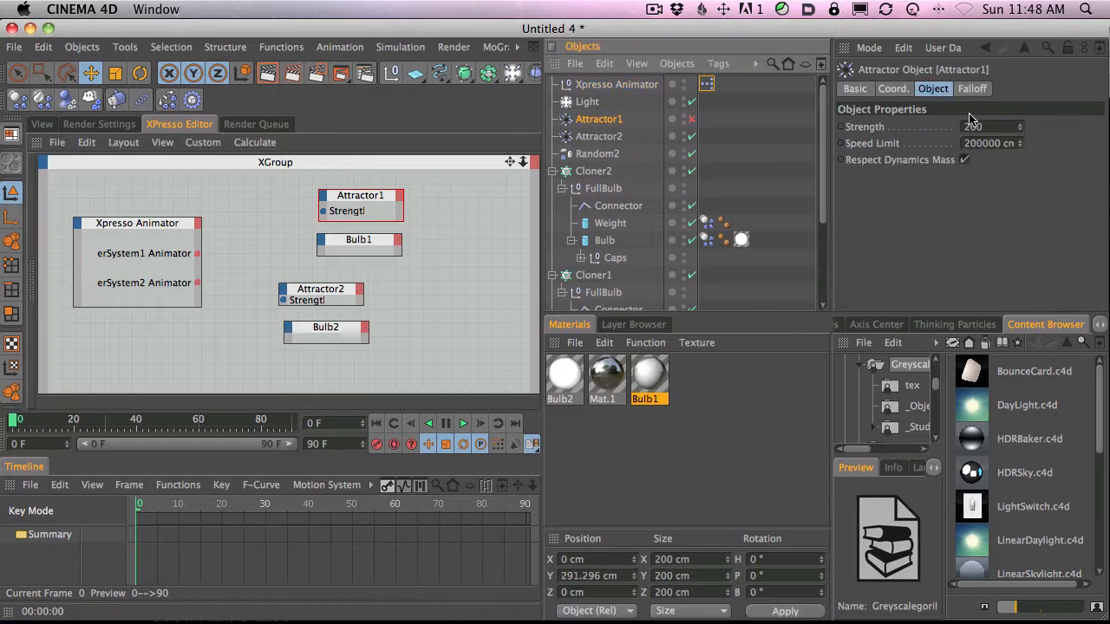
Add a Luminance Brightness input port to both the Bulb1 and Bulb2 material nodes.
left_click(354, 246)
left_click(321, 240)
mouse_move(328, 251)
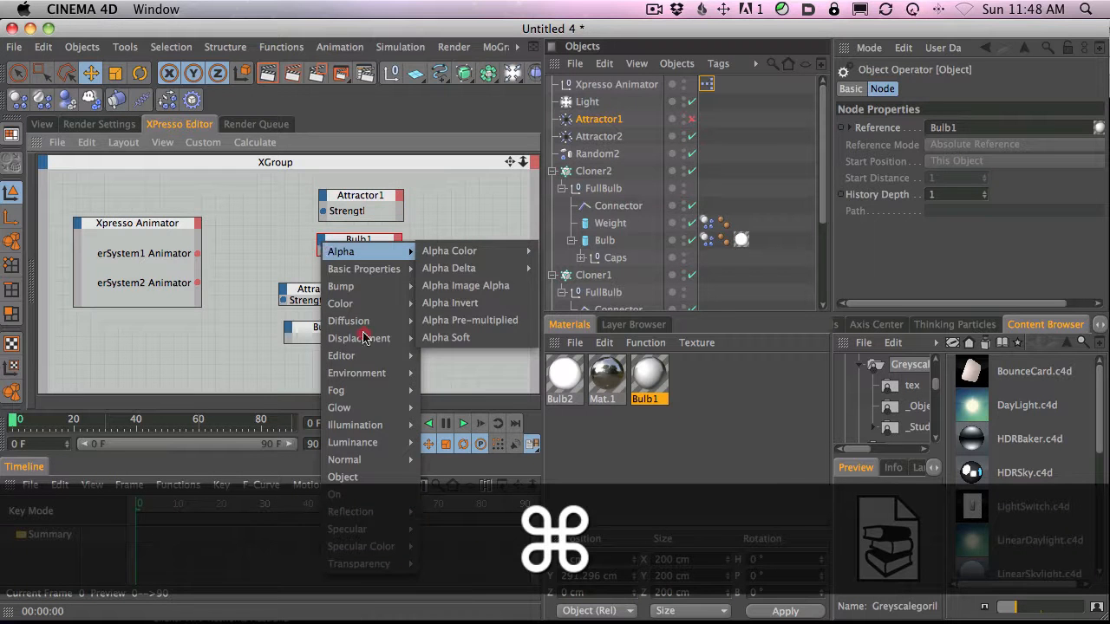
mouse_move(364, 448)
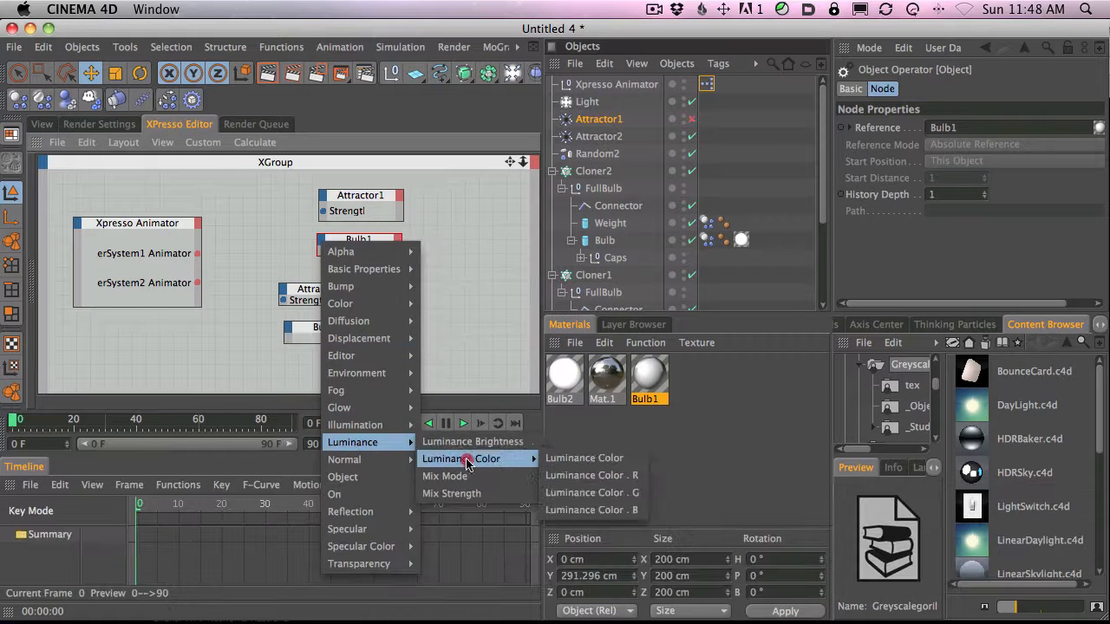
left_click(468, 441)
left_click(288, 326)
mouse_move(365, 489)
left_click(422, 491)
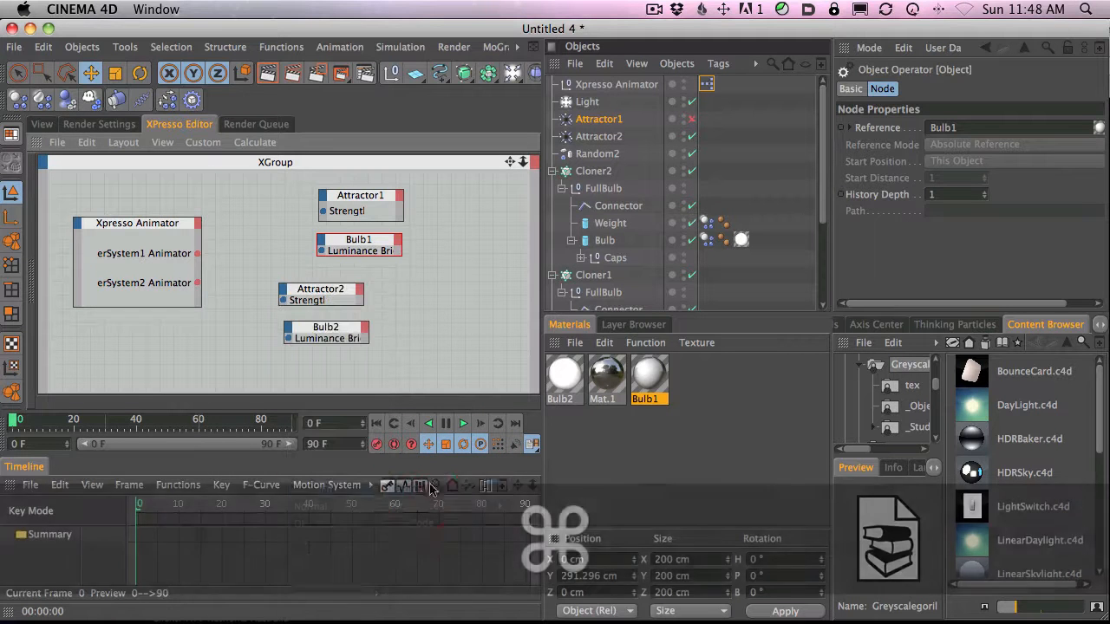
Raise the Luminance Brightness of the Bulb1 material to light up its preview.
double_click(641, 373)
left_click(312, 334)
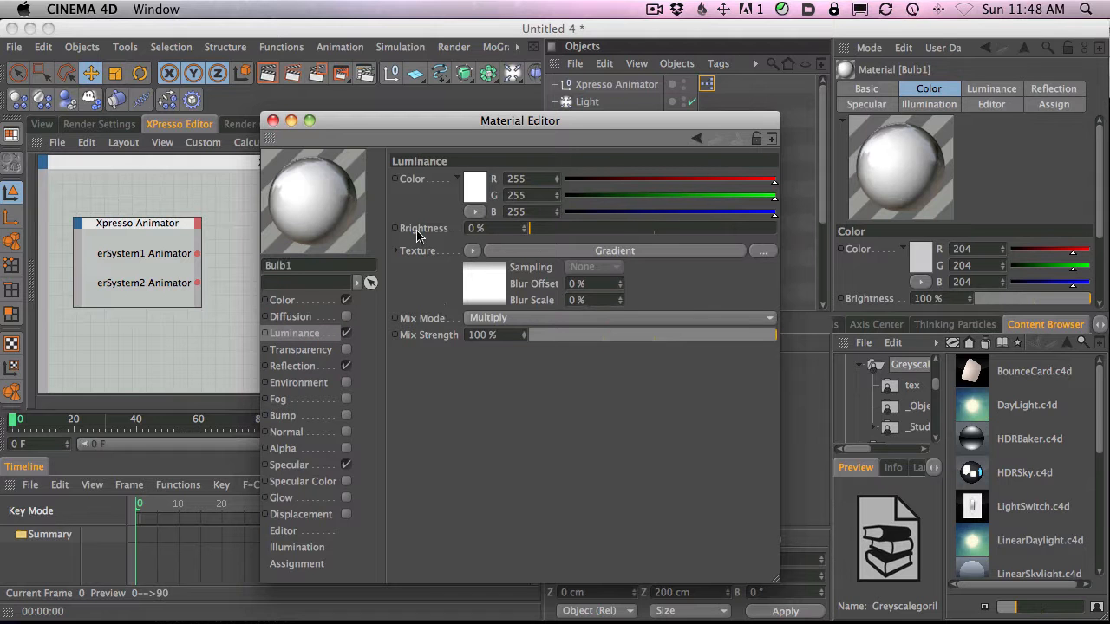
left_click_drag(529, 228, 879, 213)
left_click(272, 120)
Connect ClonerSystem1 Animator to the Attractor1 and Bulb1 input ports, and ClonerSystem2 Animator to the Attractor2 and Bulb2 input ports.
left_click_drag(161, 224, 322, 211)
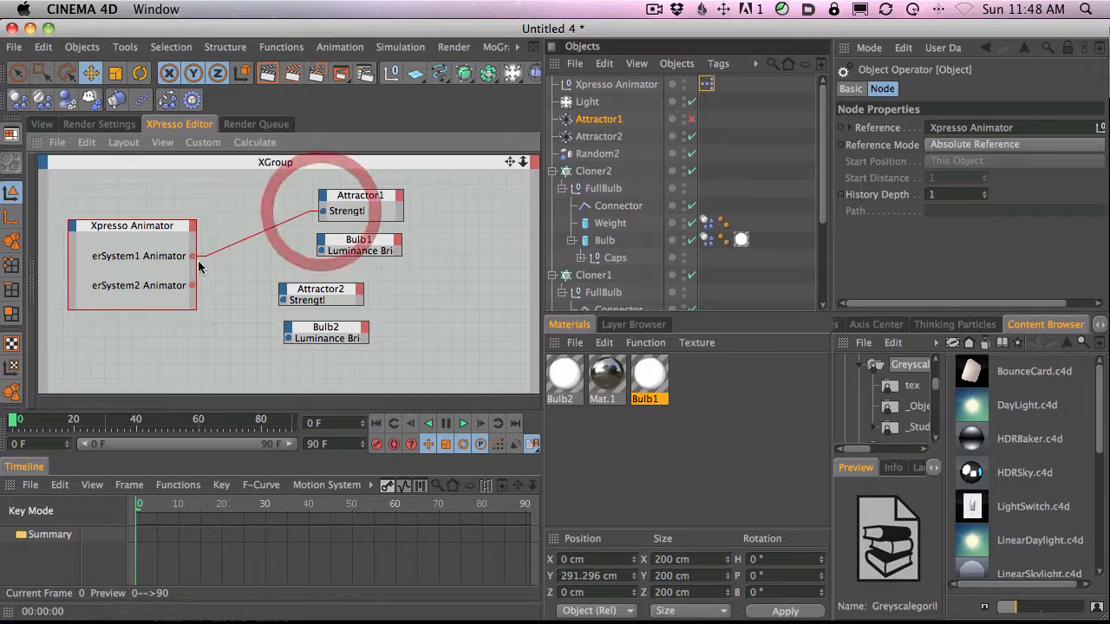
left_click_drag(193, 259, 321, 252)
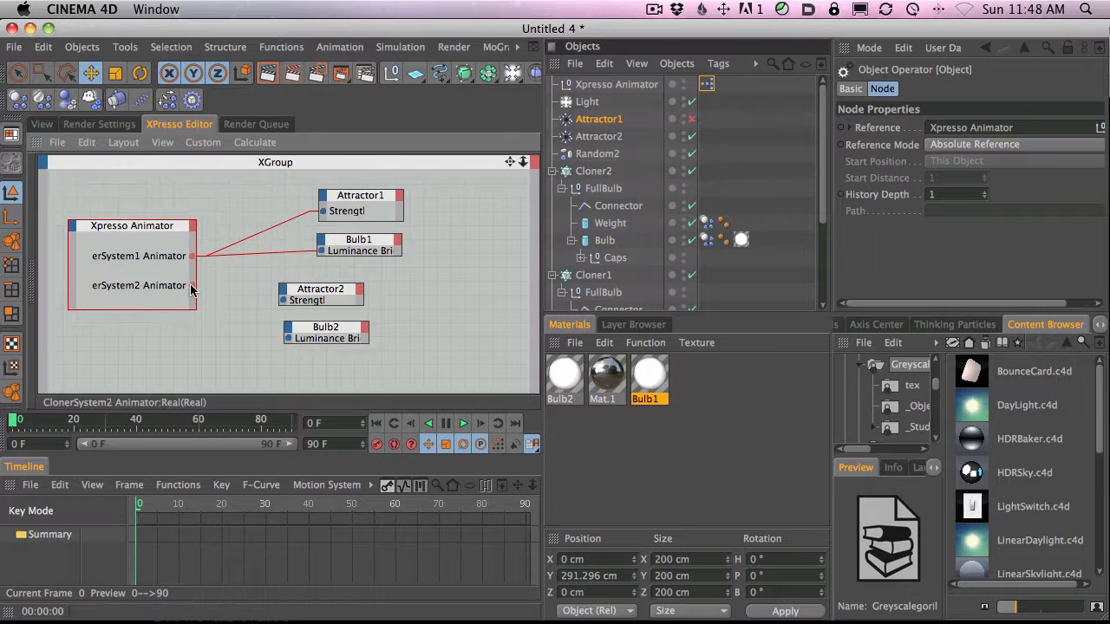
left_click_drag(193, 285, 287, 337)
Enable Attractor1 and test-render the scene with the ClonerSystem1 Animator slider set to 100 during playback.
left_click(50, 126)
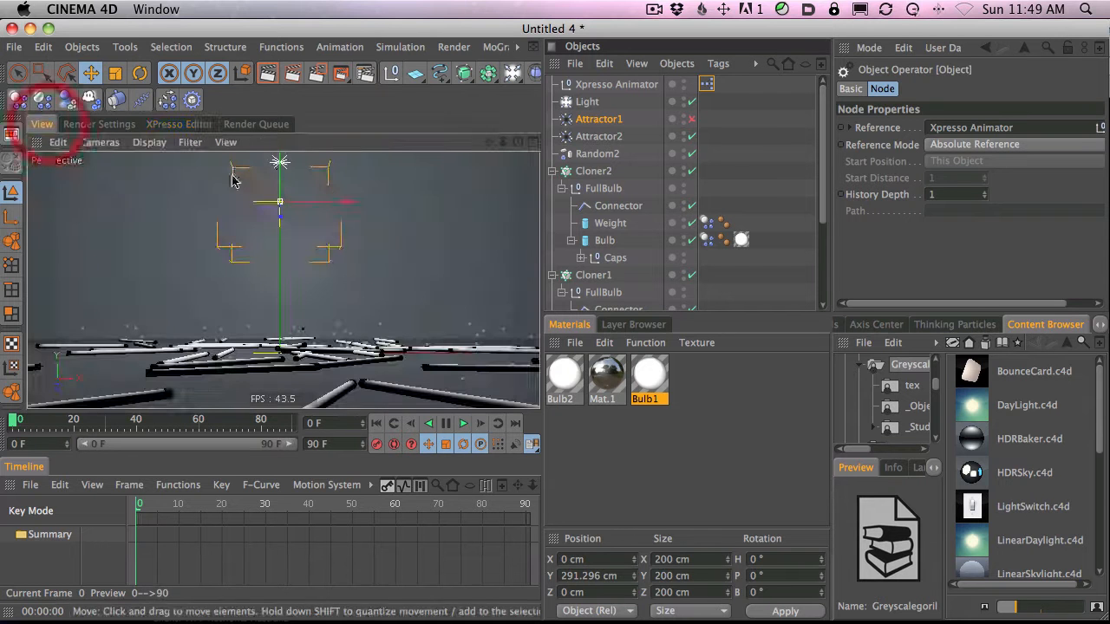
left_click(695, 120)
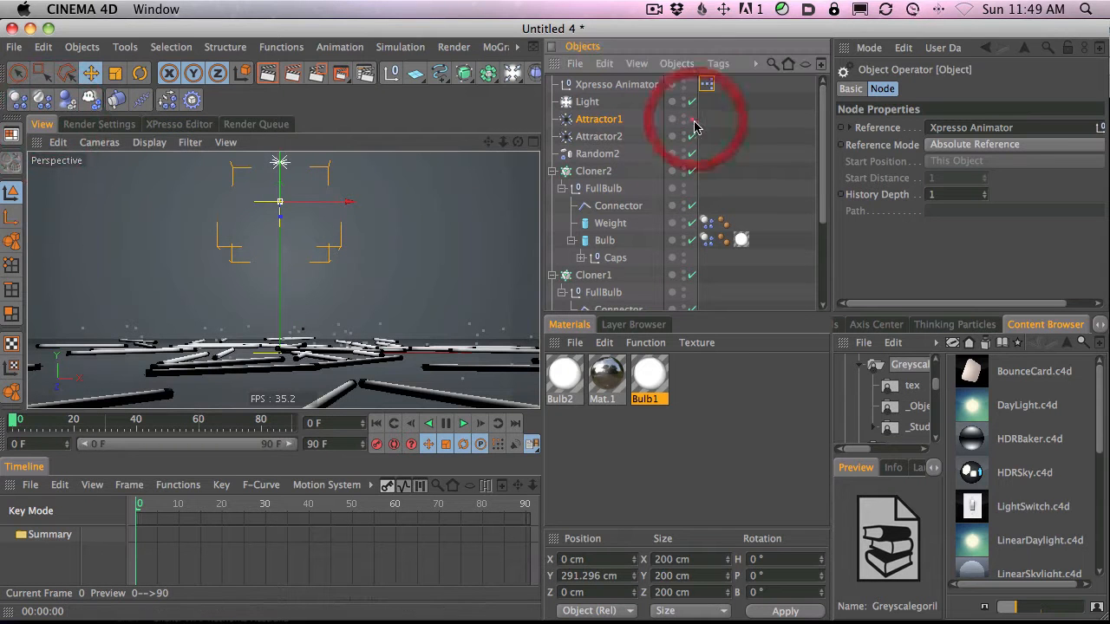
left_click(604, 86)
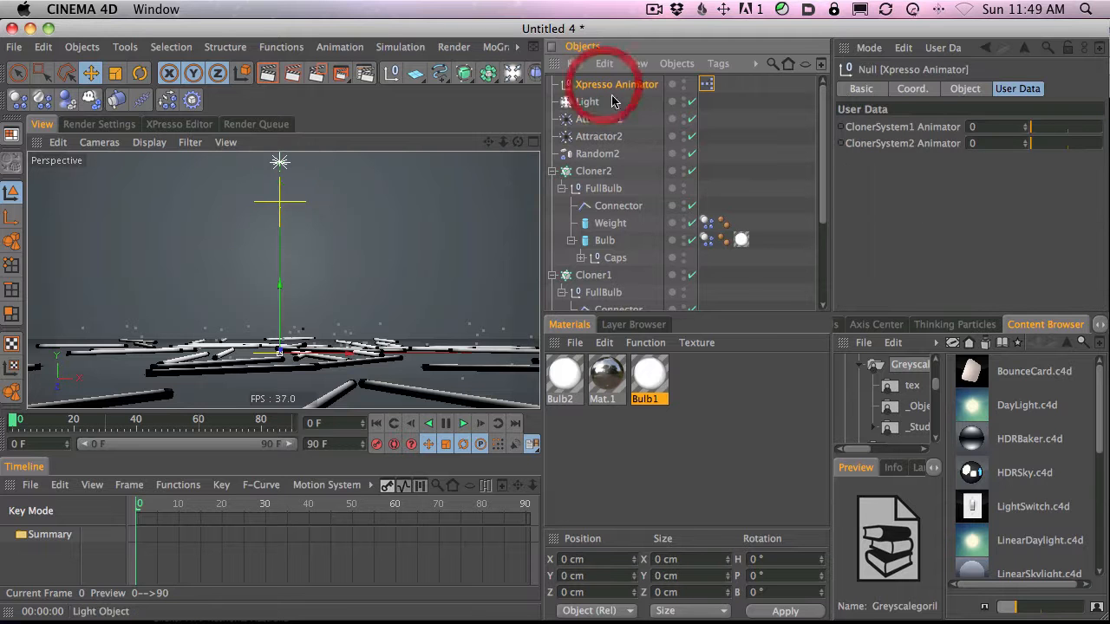
left_click(464, 424)
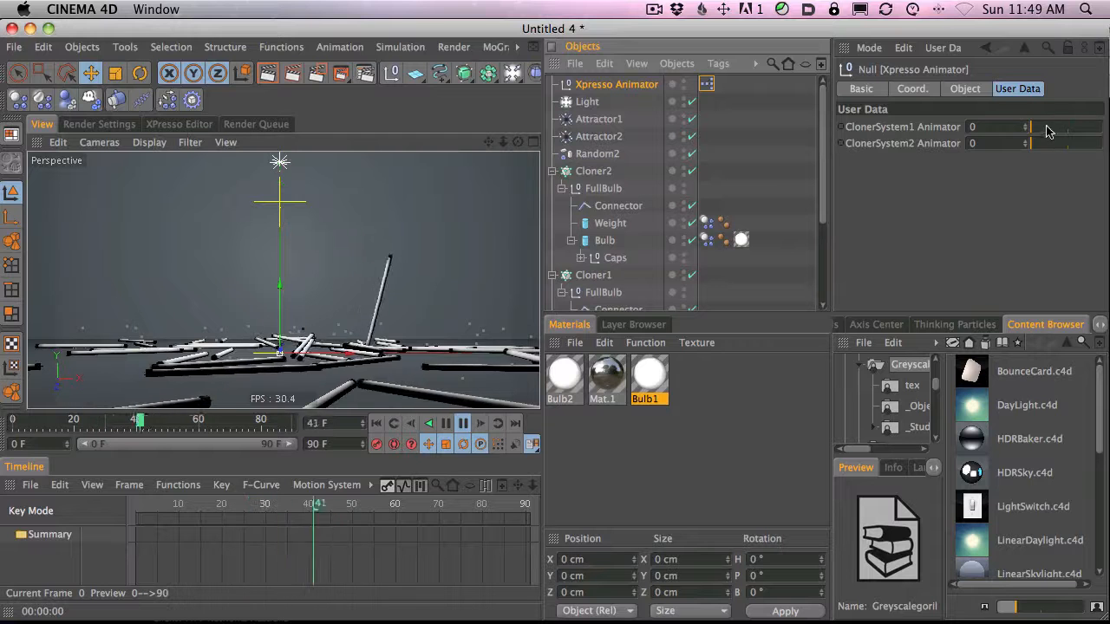
left_click_drag(1036, 127, 1097, 128)
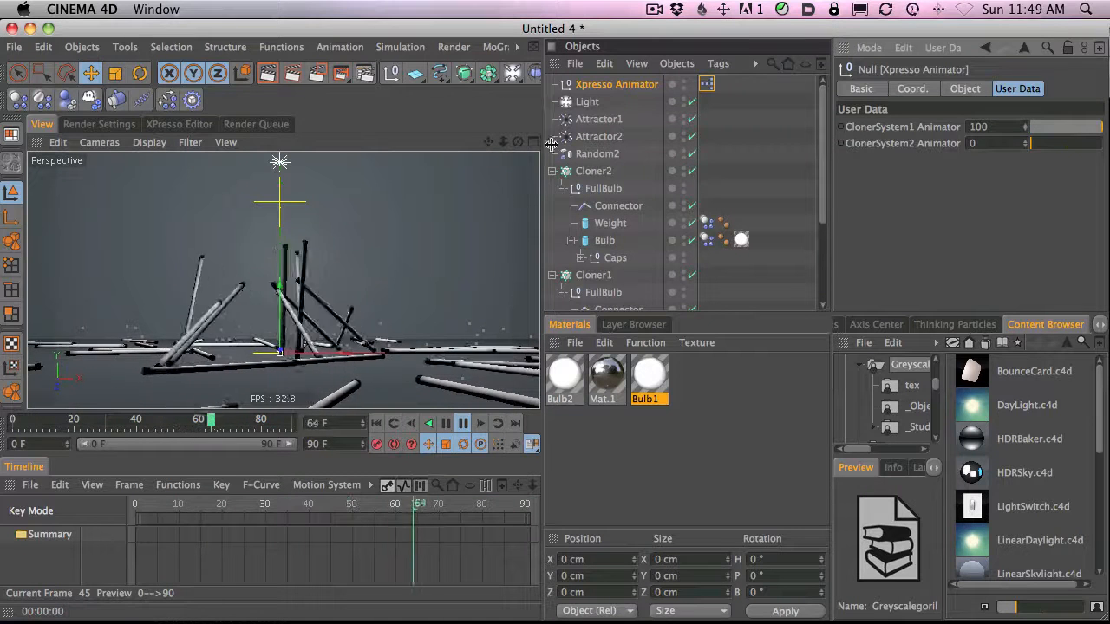
left_click(267, 73)
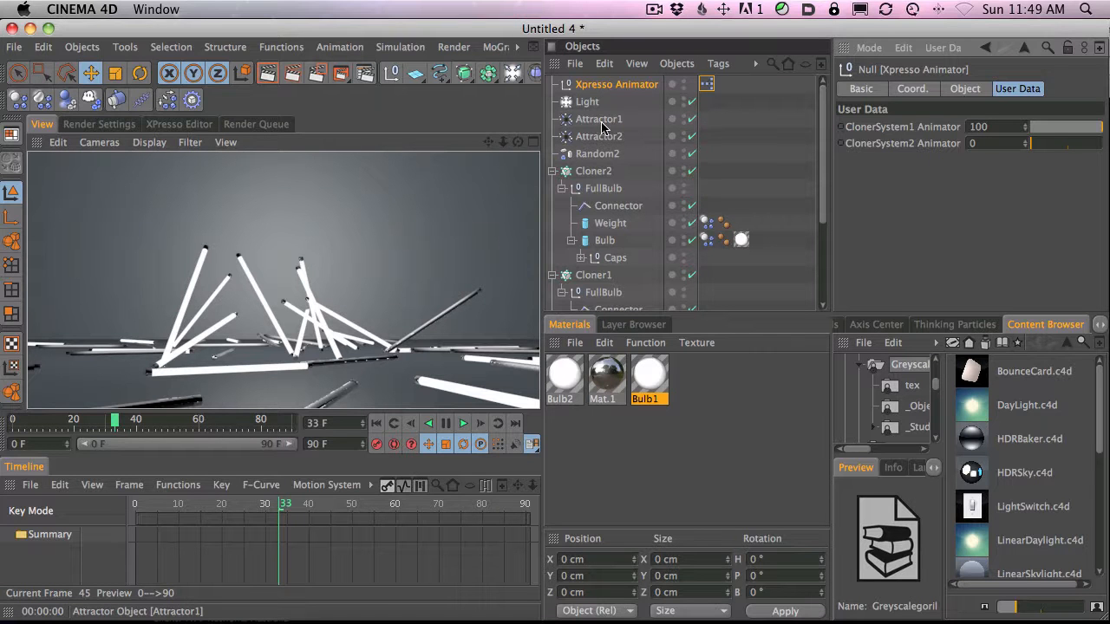
Move the Bulb1 and Attractor1 nodes farther from the Xpresso Animator node in the XPresso graph.
left_click(119, 126)
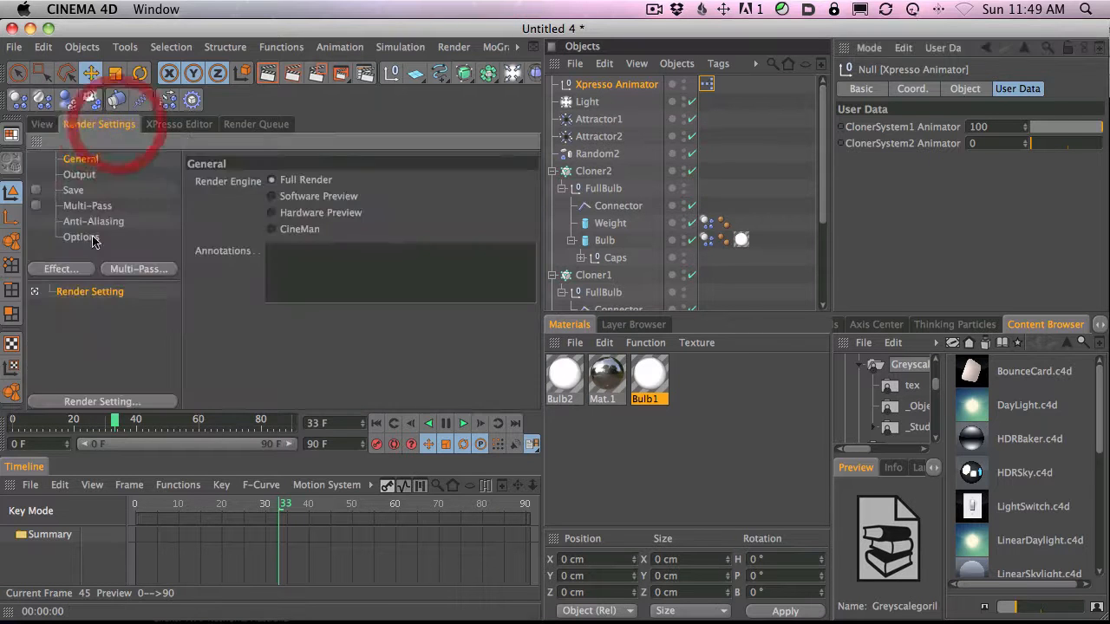
left_click(176, 127)
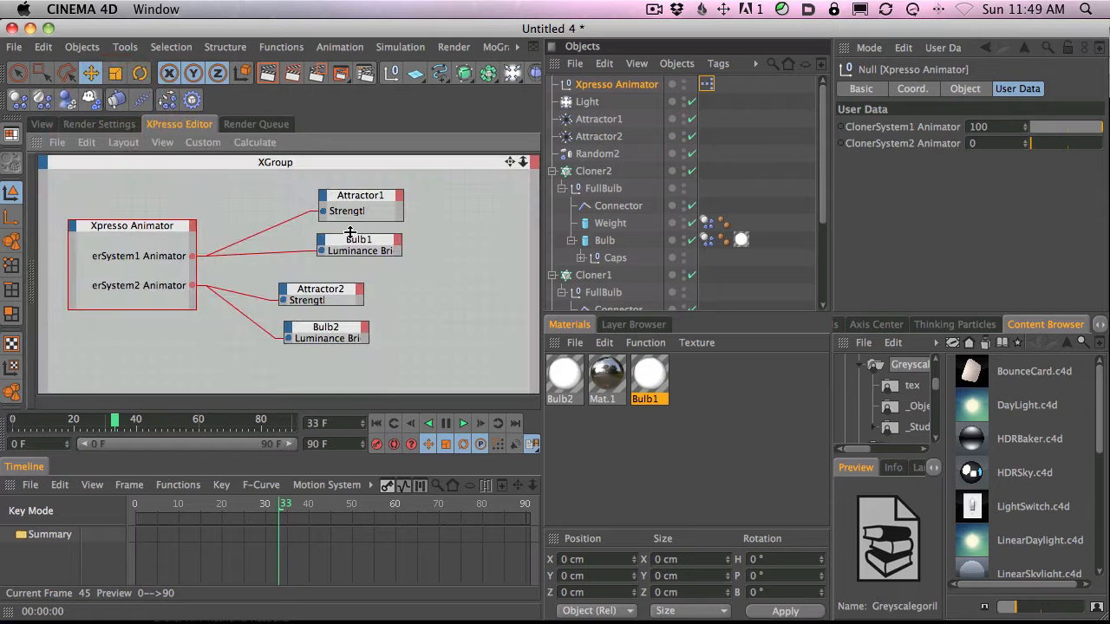
left_click_drag(363, 242, 423, 240)
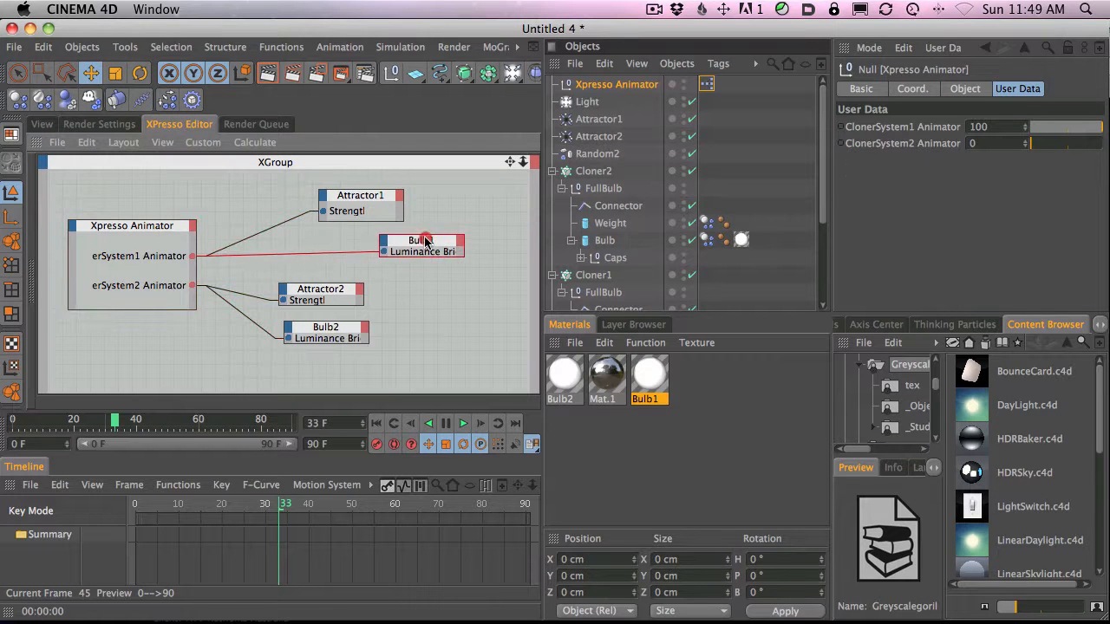
left_click_drag(379, 196, 397, 188)
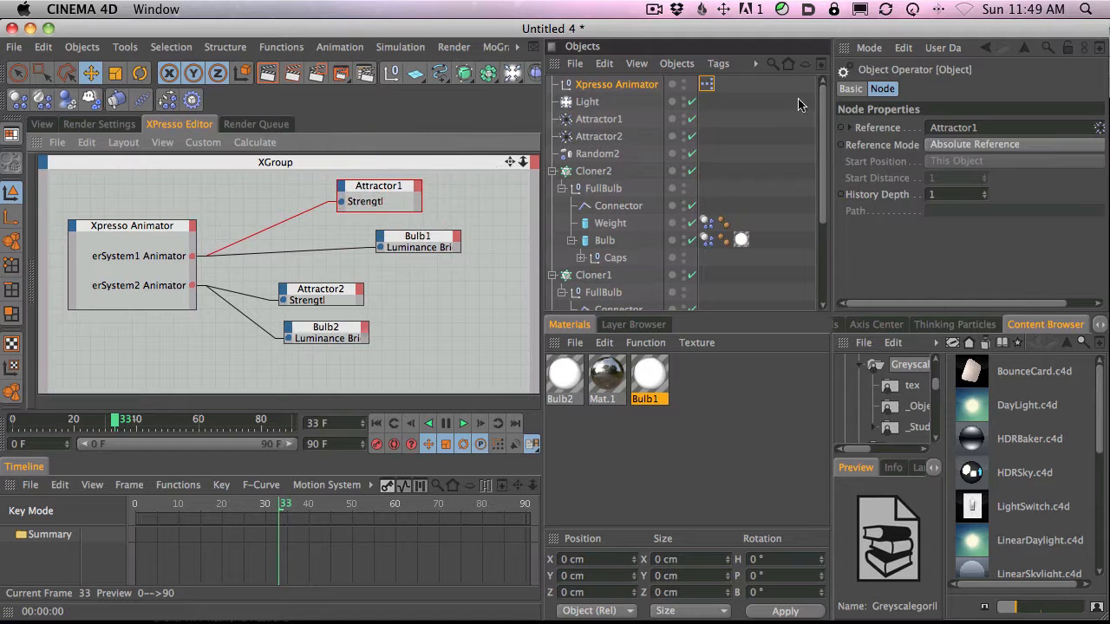
Compare the Strength values of Attractor1 and Attractor2 and inspect the Bulb2 and Xpresso Animator nodes.
left_click(600, 119)
left_click(599, 136)
left_click(600, 119)
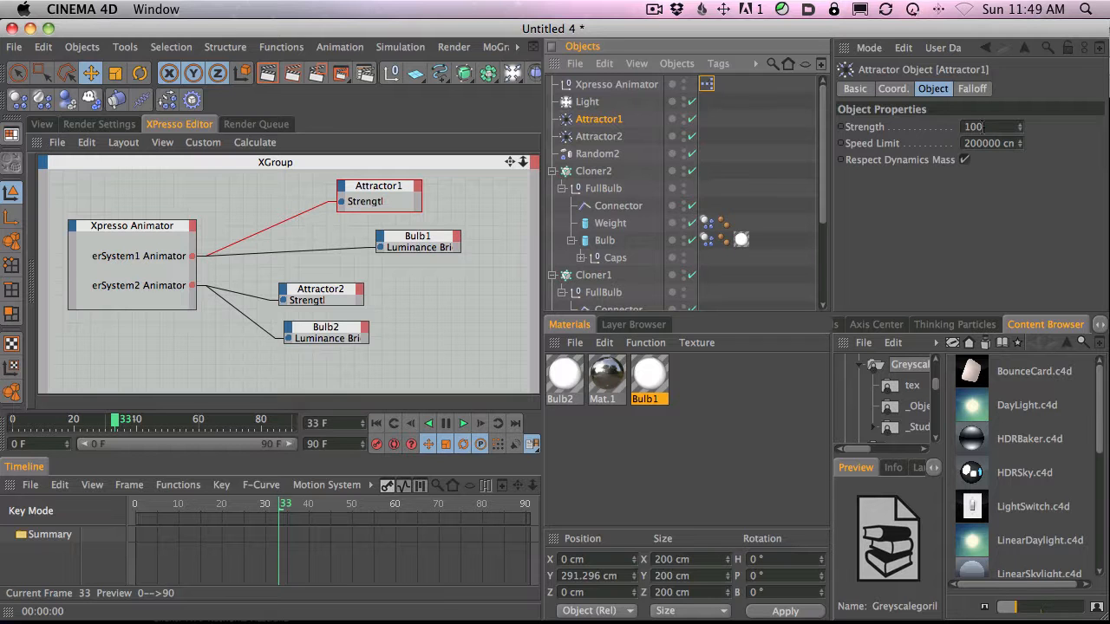
left_click(333, 329)
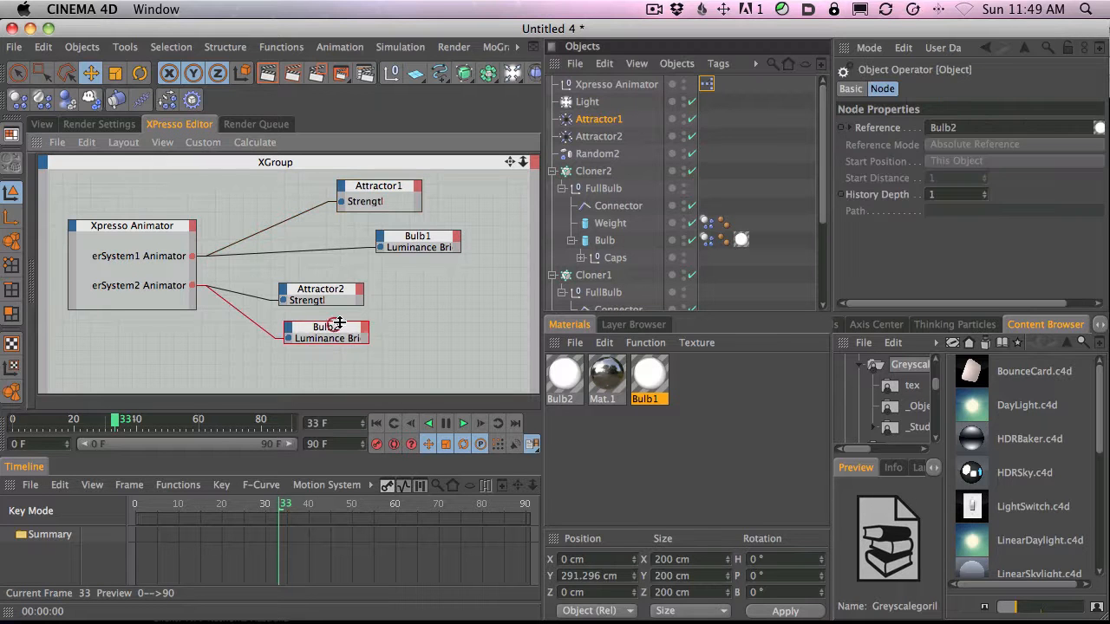
left_click(144, 229)
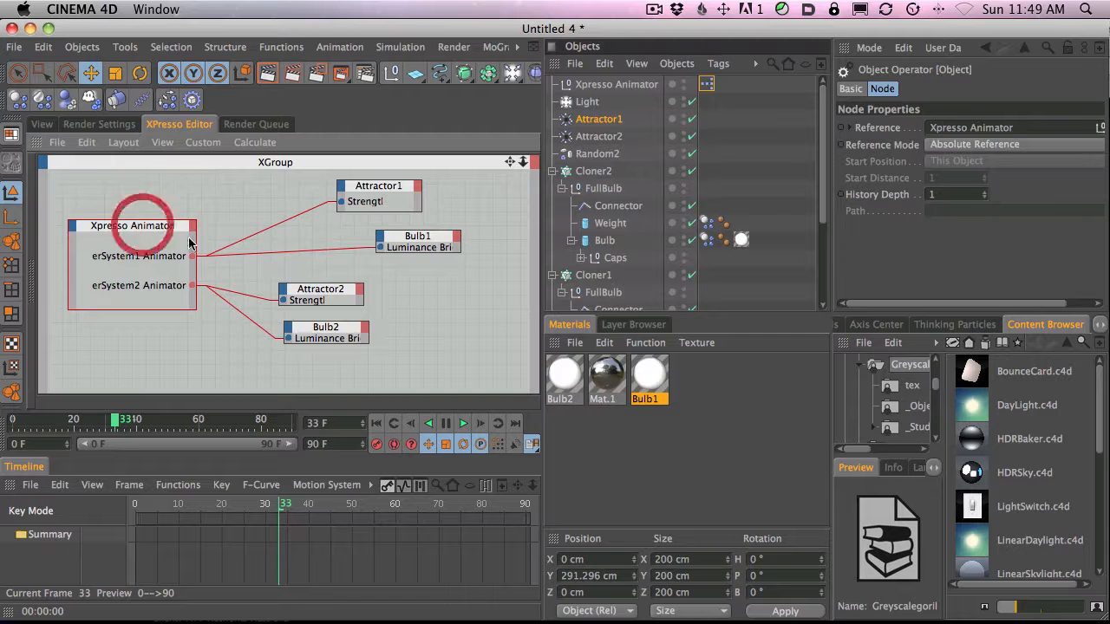
Check the Luminance Brightness value that the slider connection gives the Bulb1 material.
double_click(637, 377)
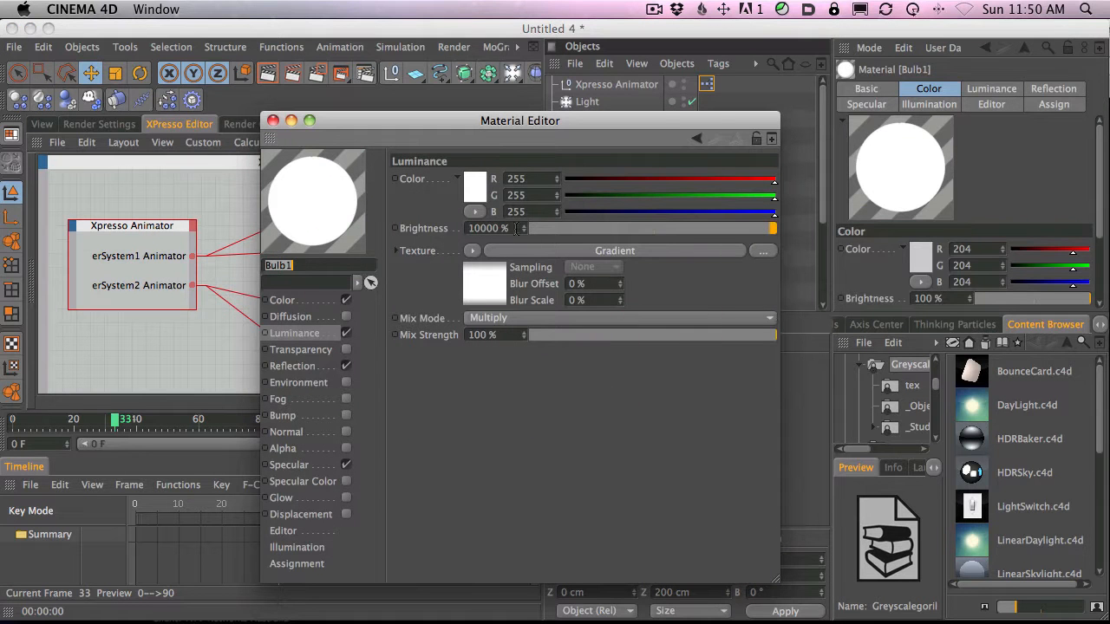
left_click_drag(537, 118, 540, 123)
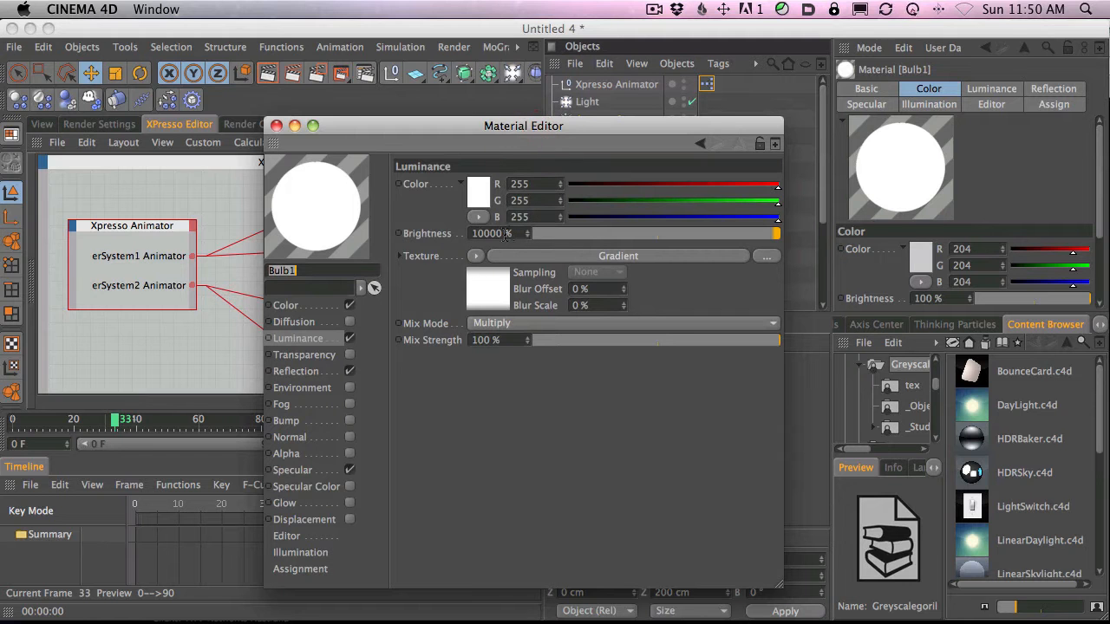
left_click(498, 232)
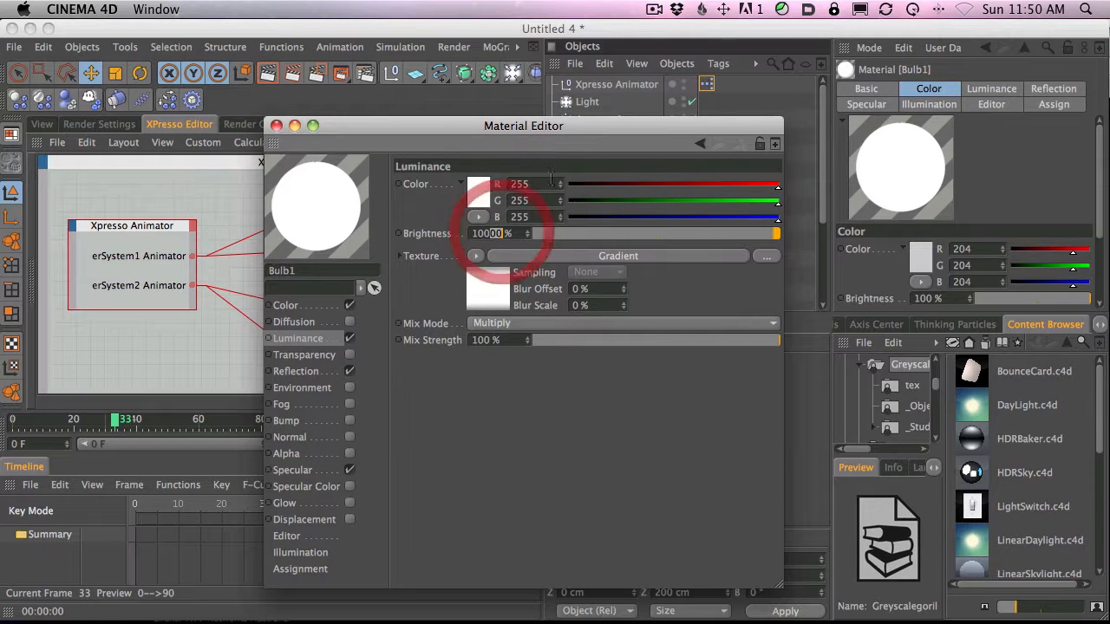
left_click_drag(565, 128, 563, 124)
left_click(517, 228)
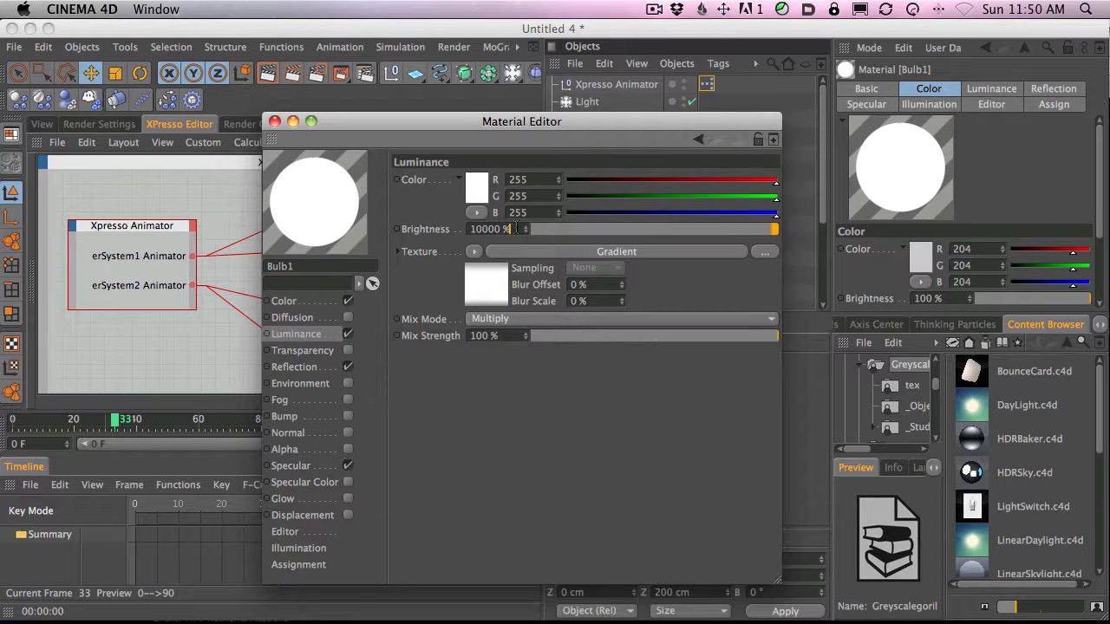
Render the view to judge the bulb glow and set the Bulb1 material's Luminance Brightness to 2%.
left_click_drag(491, 126, 534, 184)
left_click(42, 124)
left_click(278, 72)
left_click_drag(368, 179, 756, 151)
left_click(179, 124)
type("2")
Add a Range Mapper node between the Xpresso Animator and Attractor1 nodes.
left_click_drag(345, 229, 307, 228)
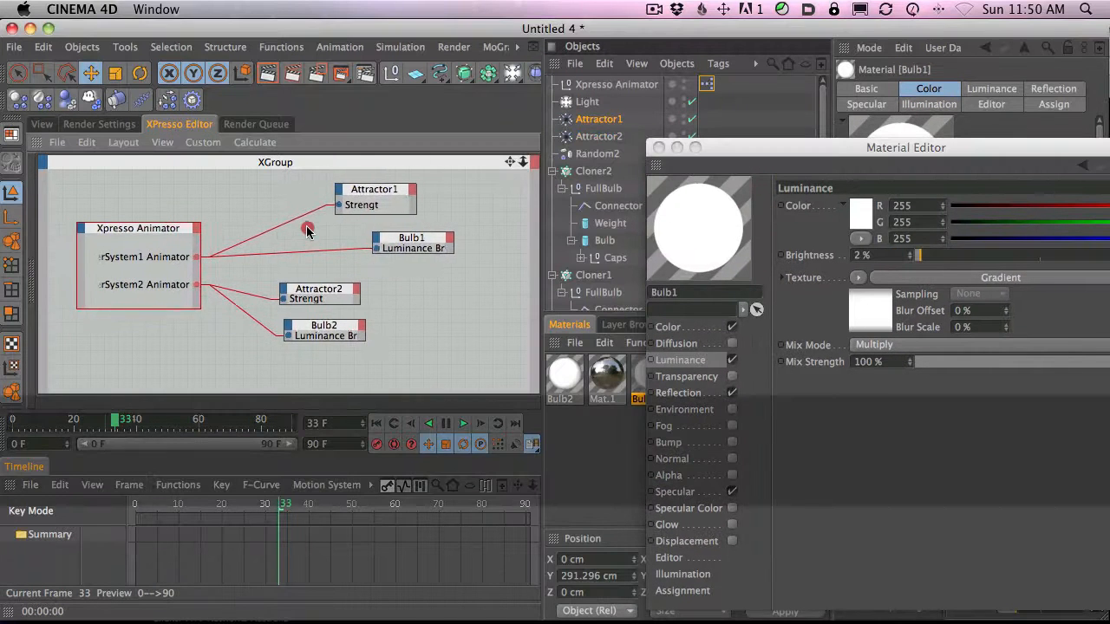
left_click(250, 216, "ctrl")
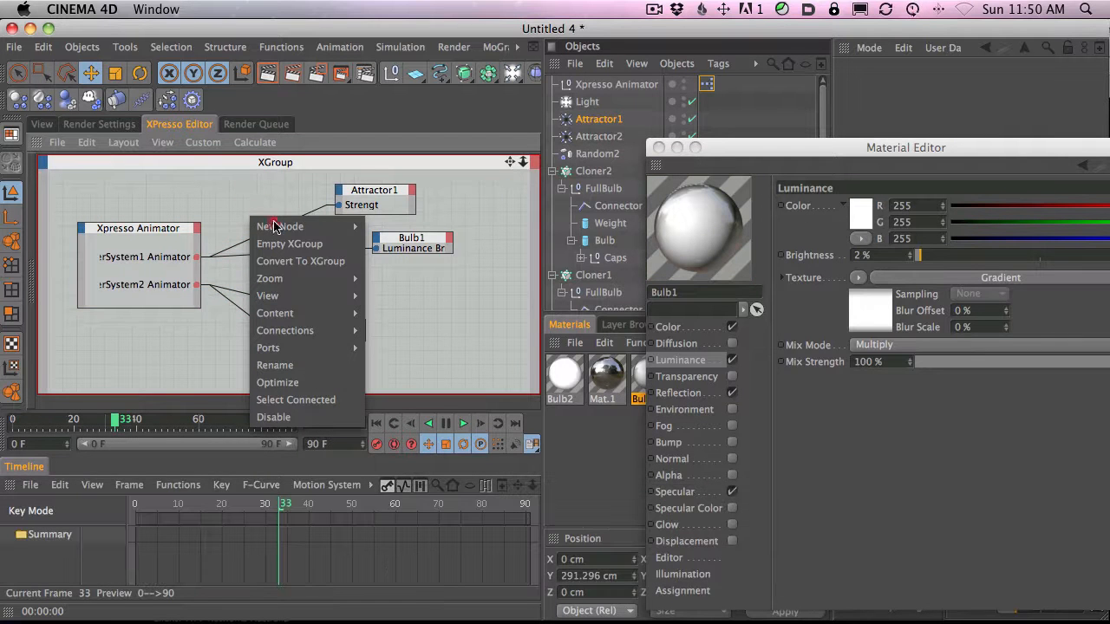
mouse_move(275, 227)
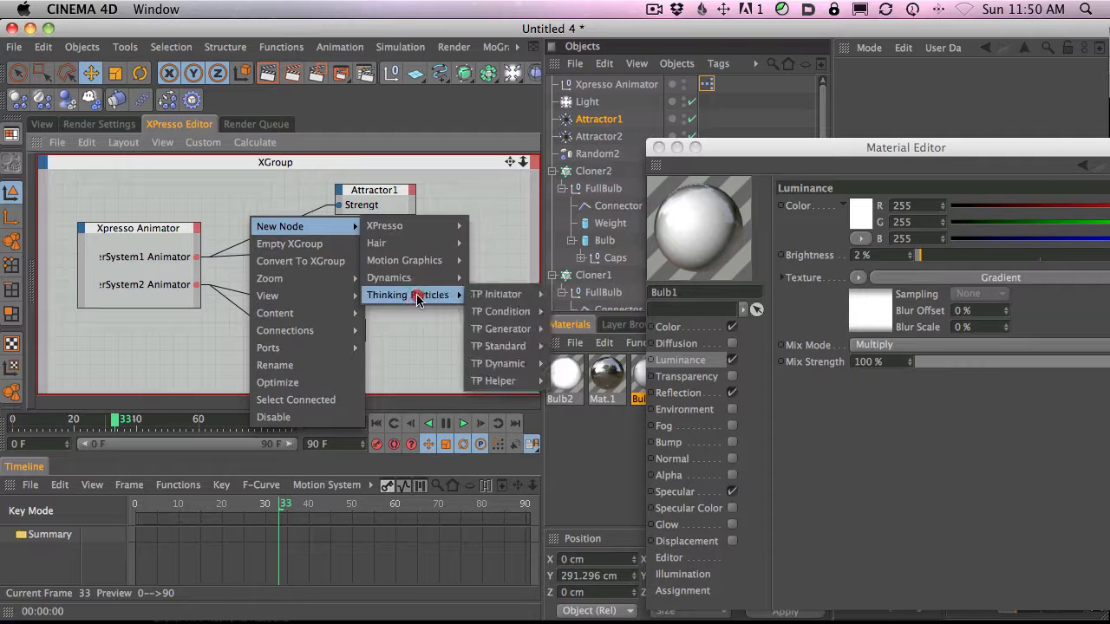
mouse_move(397, 230)
mouse_move(486, 280)
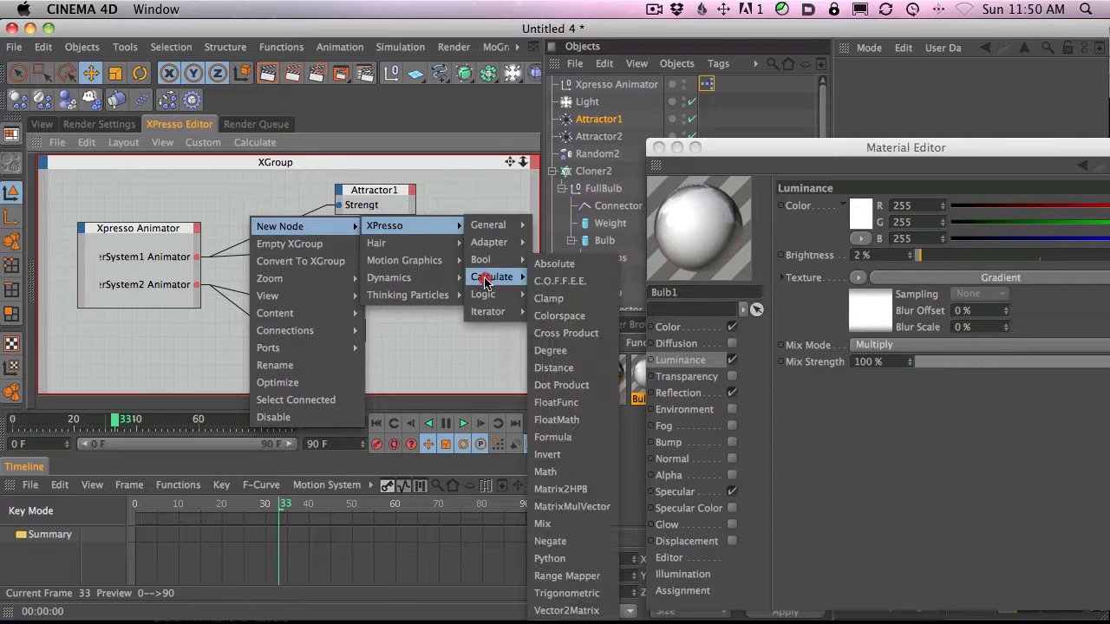
left_click(587, 576)
left_click_drag(244, 213, 258, 208)
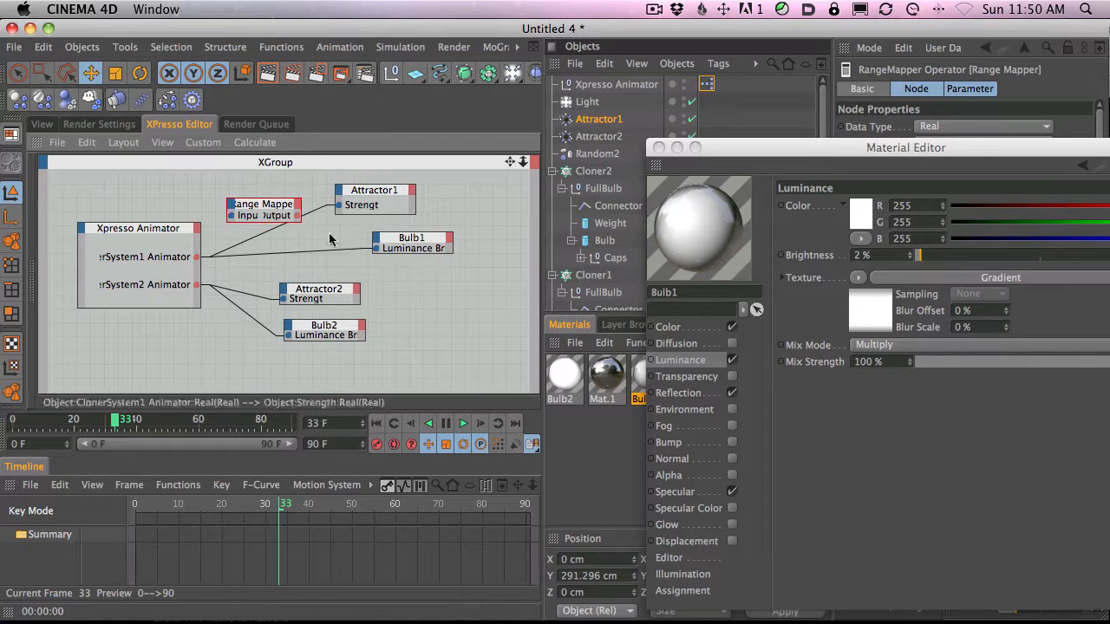
Spread out the attractor and bulb nodes and shift the Range Mapper upward to make room for its connections.
left_click_drag(336, 329, 380, 361)
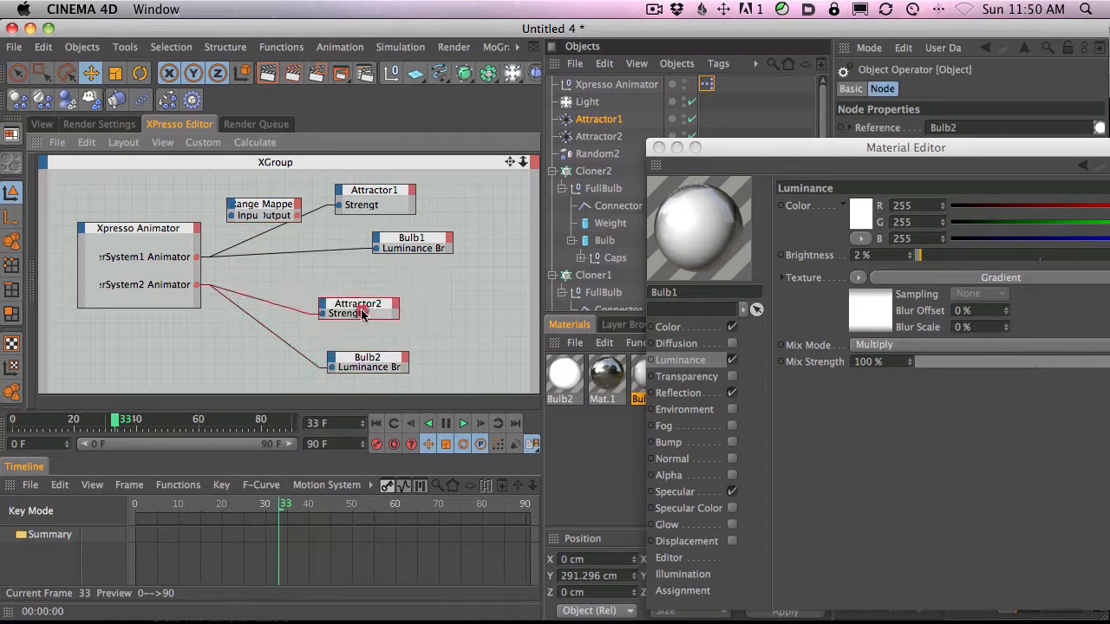
left_click_drag(313, 289, 371, 315)
left_click(397, 184)
left_click_drag(397, 185, 437, 173)
left_click_drag(427, 241, 460, 240)
left_click_drag(263, 205, 275, 191)
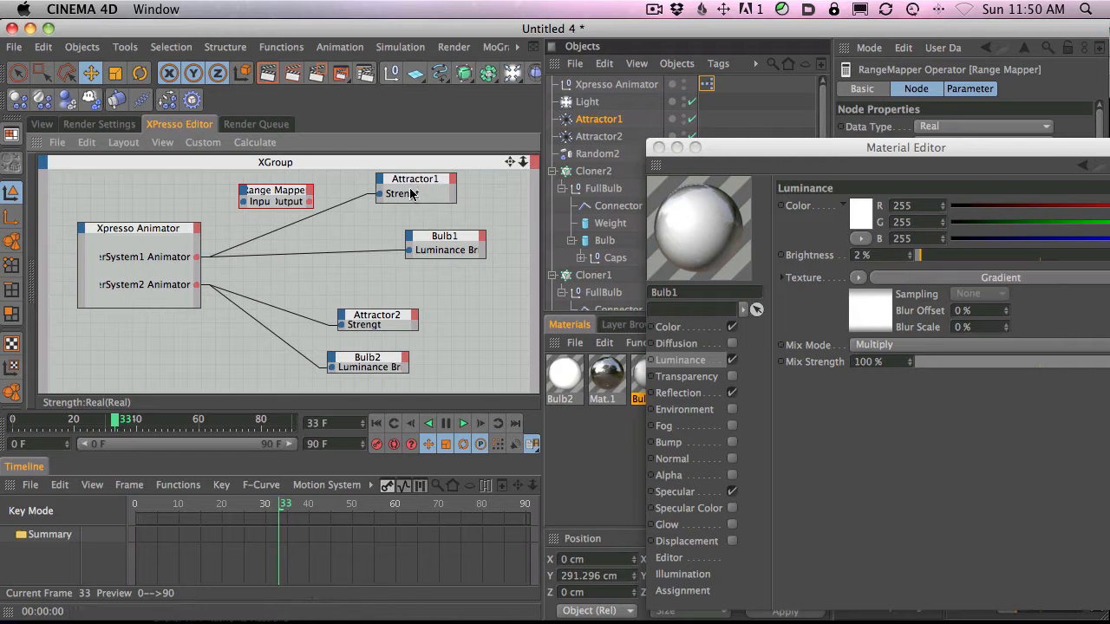
left_click_drag(414, 184, 428, 190)
Close the Bulb1 material's editor and set the Range Mapper node's Input Range to Zero to Hundred.
left_click(282, 192)
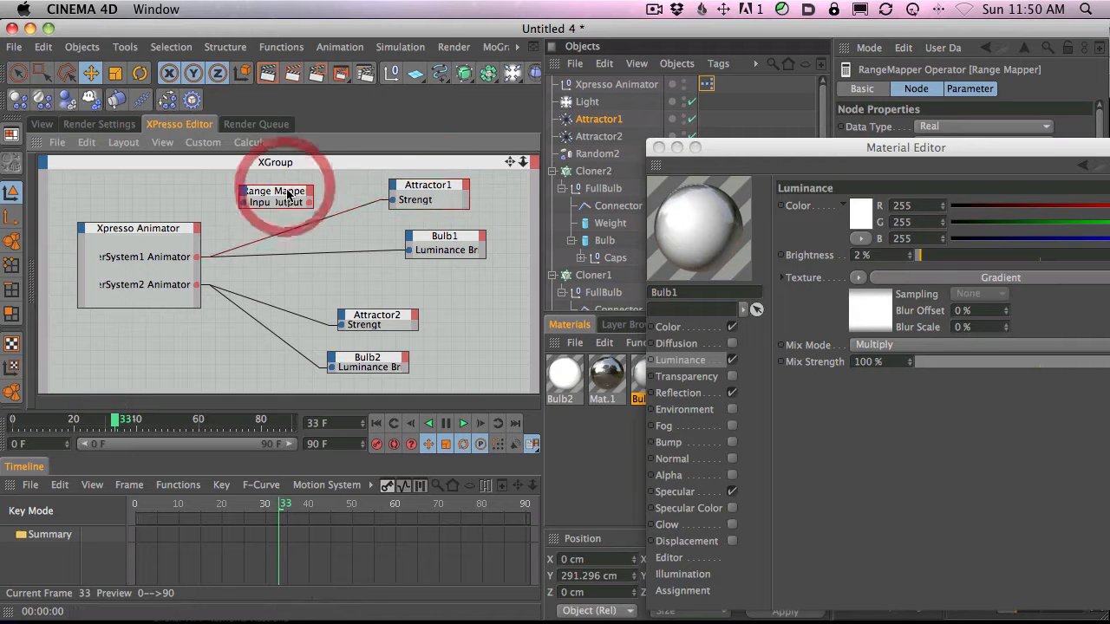
left_click(659, 147)
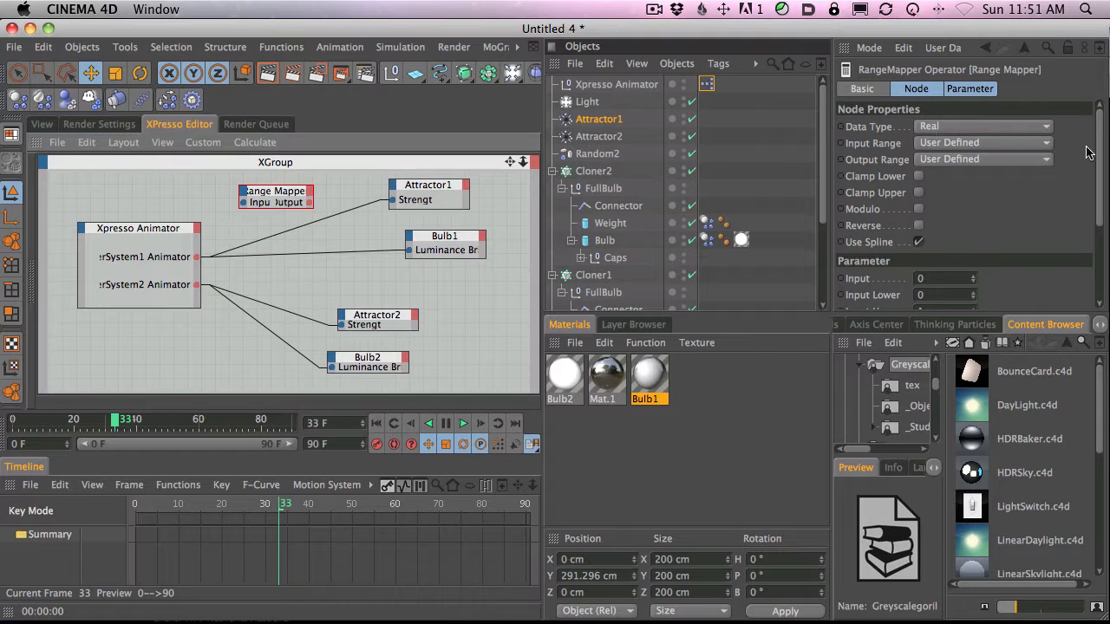
left_click_drag(948, 125, 950, 142)
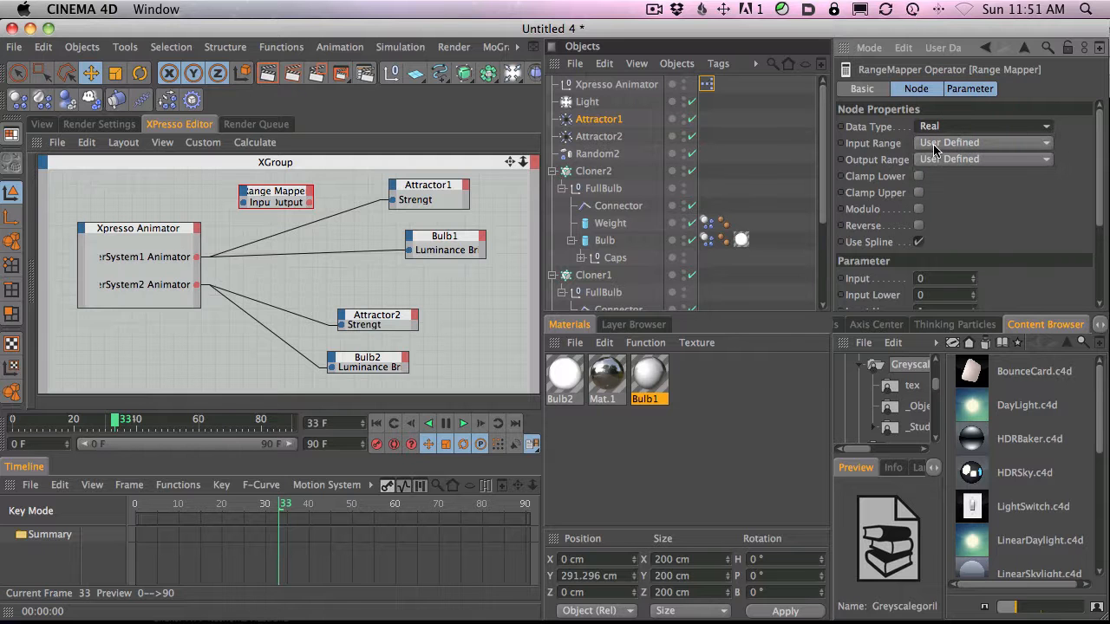
left_click(966, 144)
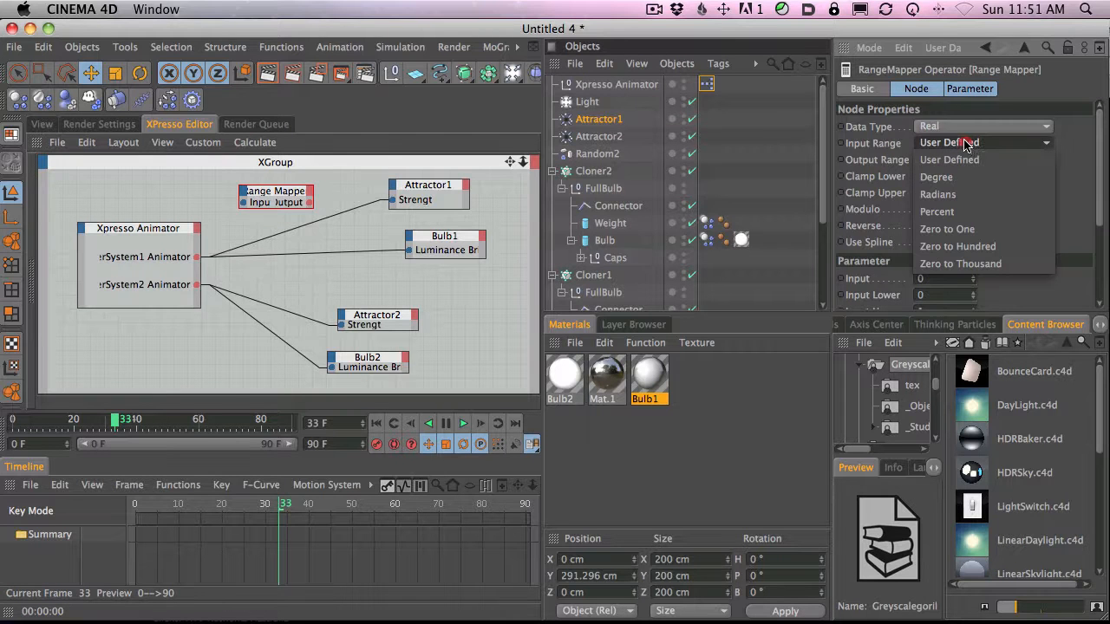
left_click_drag(968, 147, 986, 249)
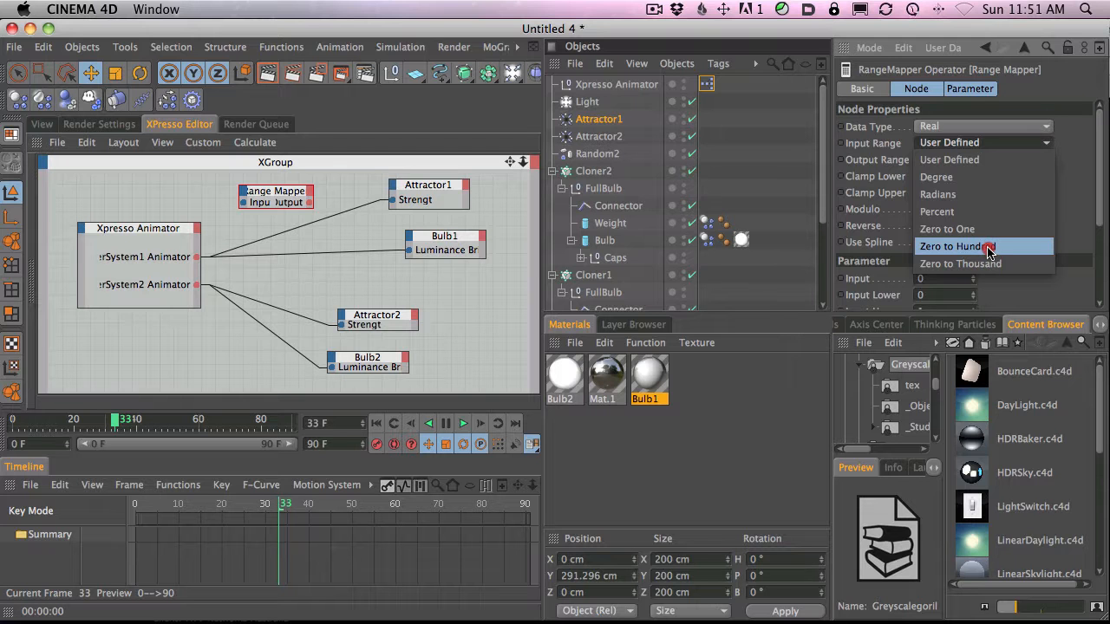
left_click_drag(988, 250, 989, 250)
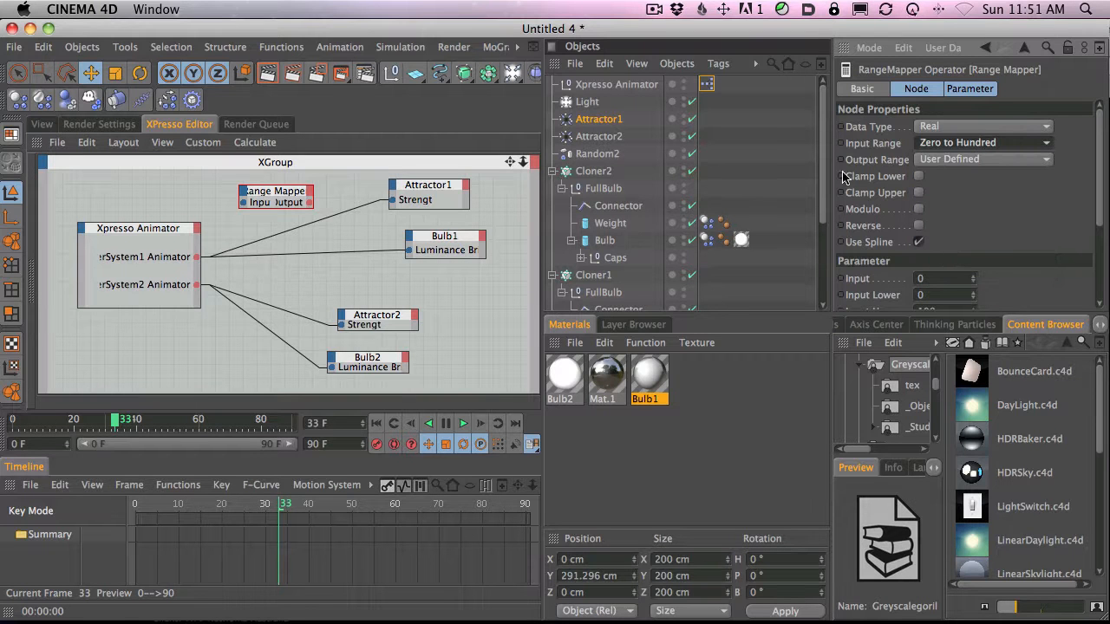
left_click_drag(954, 159, 961, 169)
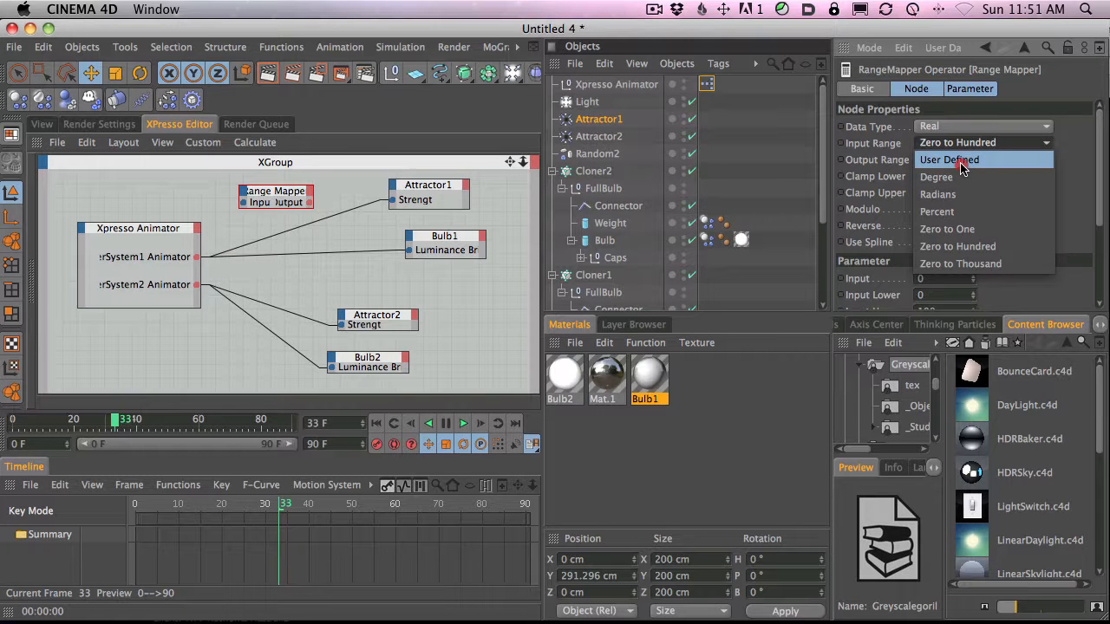
left_click_drag(961, 168, 1068, 191)
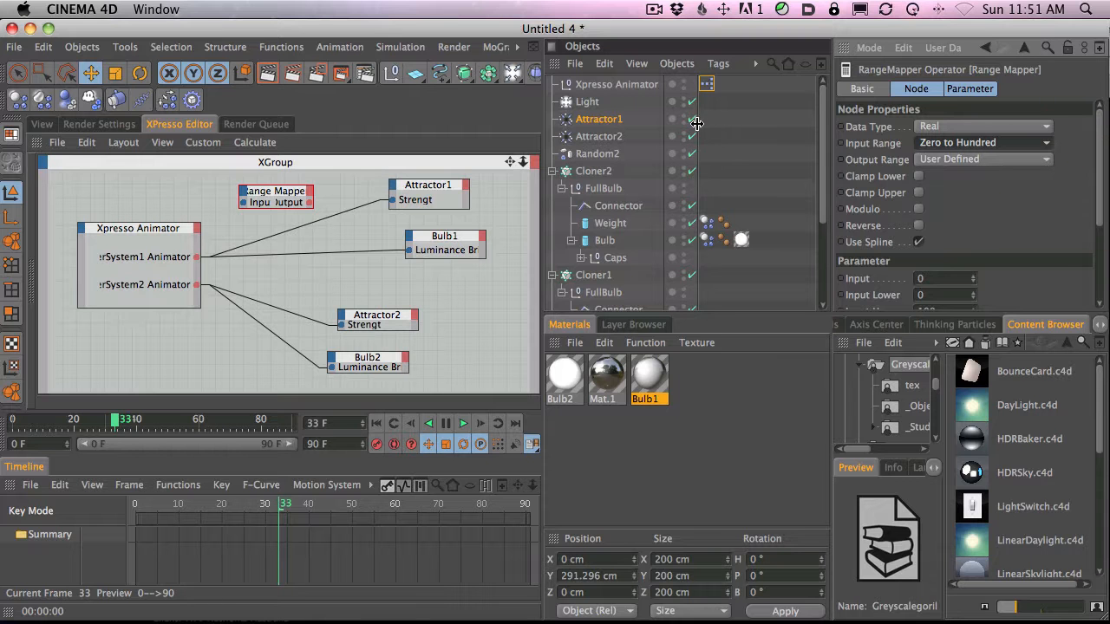
Give the Range Mapper a User Defined output with Output Upper 350 and wire ClonerSystem1 Animator through it to Attractor1's Strength.
left_click(953, 162)
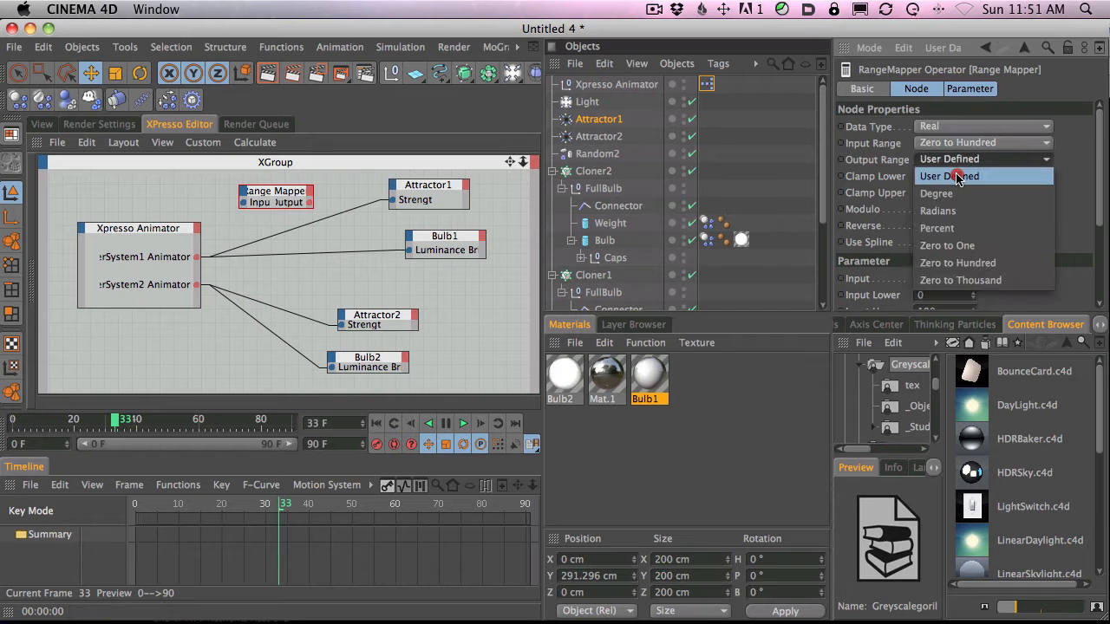
left_click(959, 178)
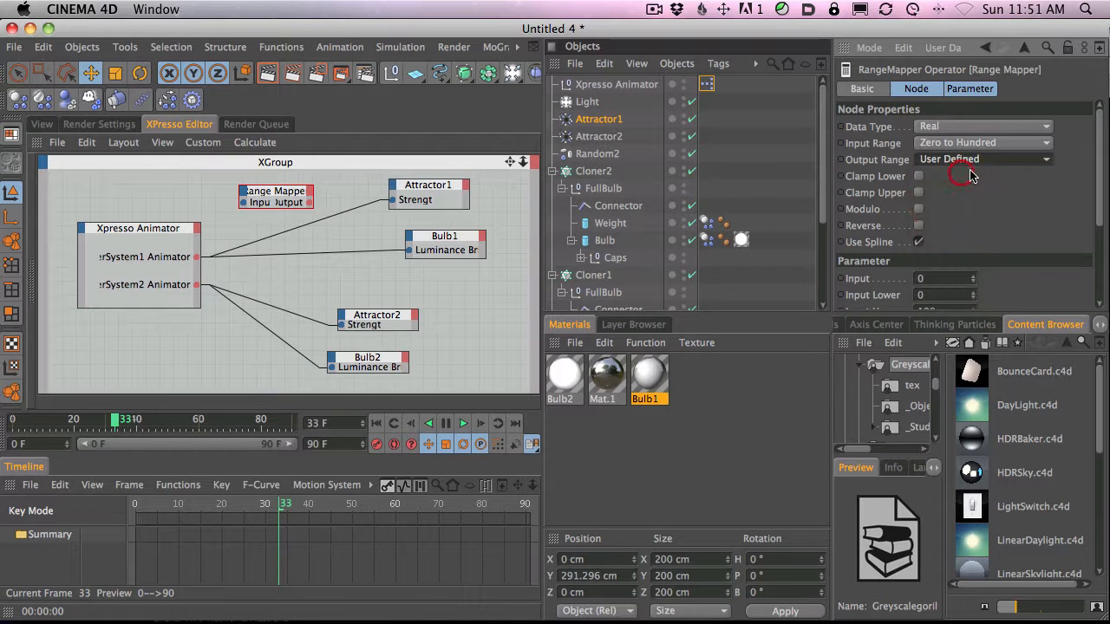
left_click_drag(1098, 178, 1100, 212)
left_click_drag(1100, 191, 1093, 228)
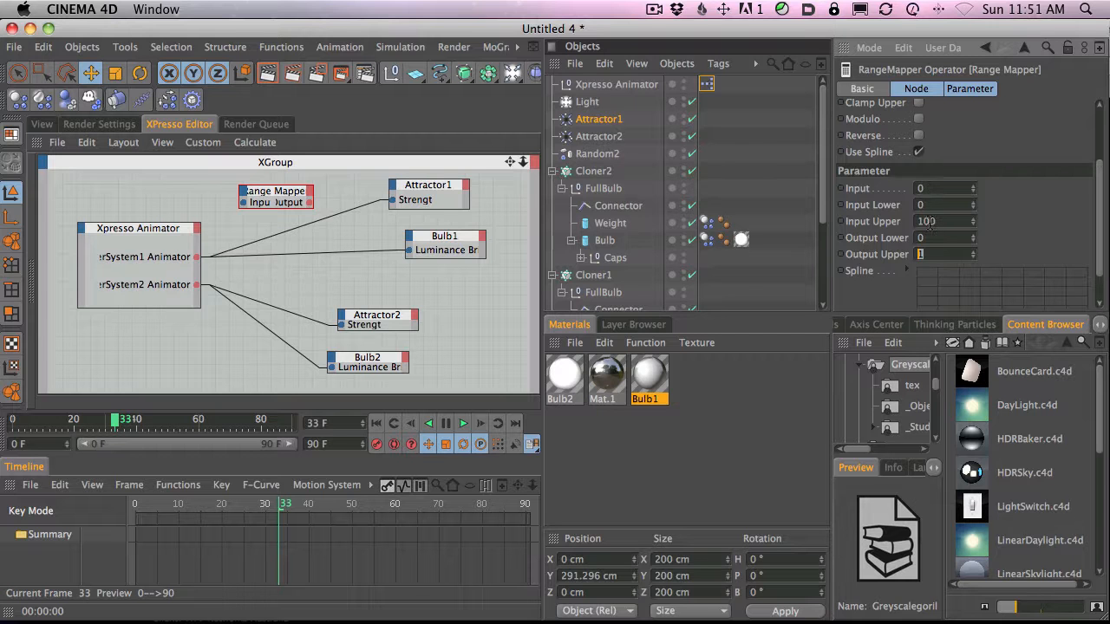
left_click_drag(308, 198, 320, 201)
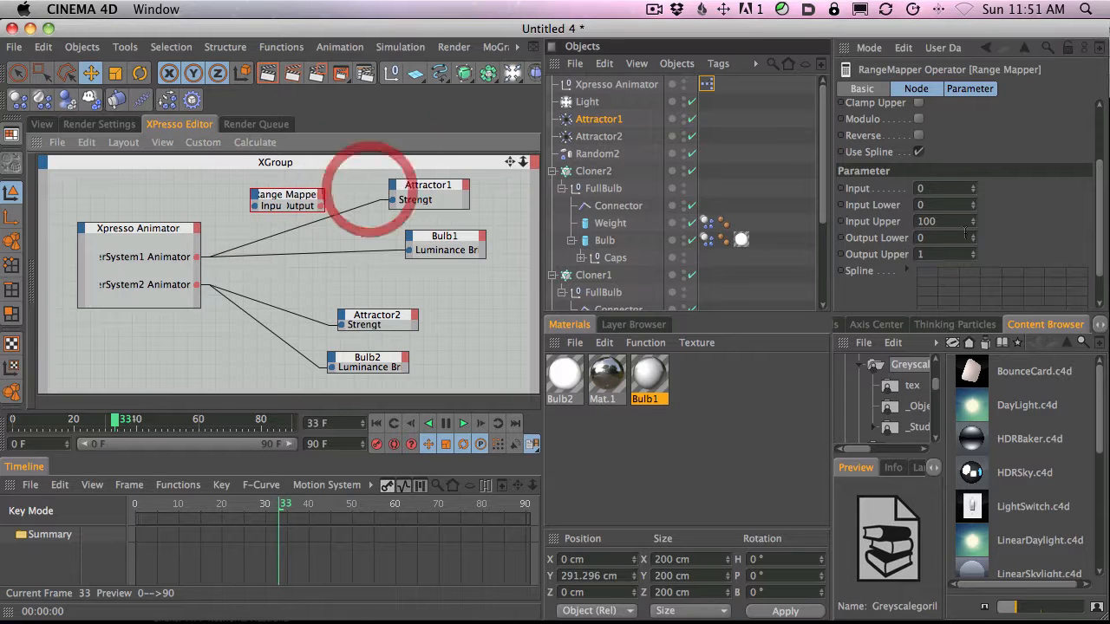
left_click(921, 254)
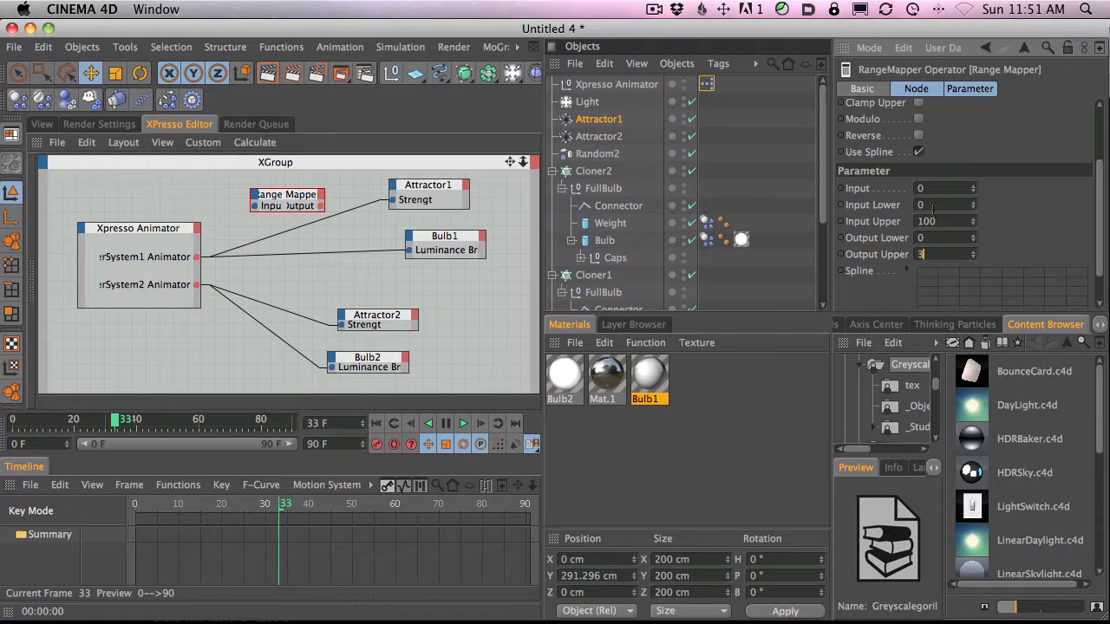
type("350")
key("Return")
left_click_drag(198, 257, 457, 200)
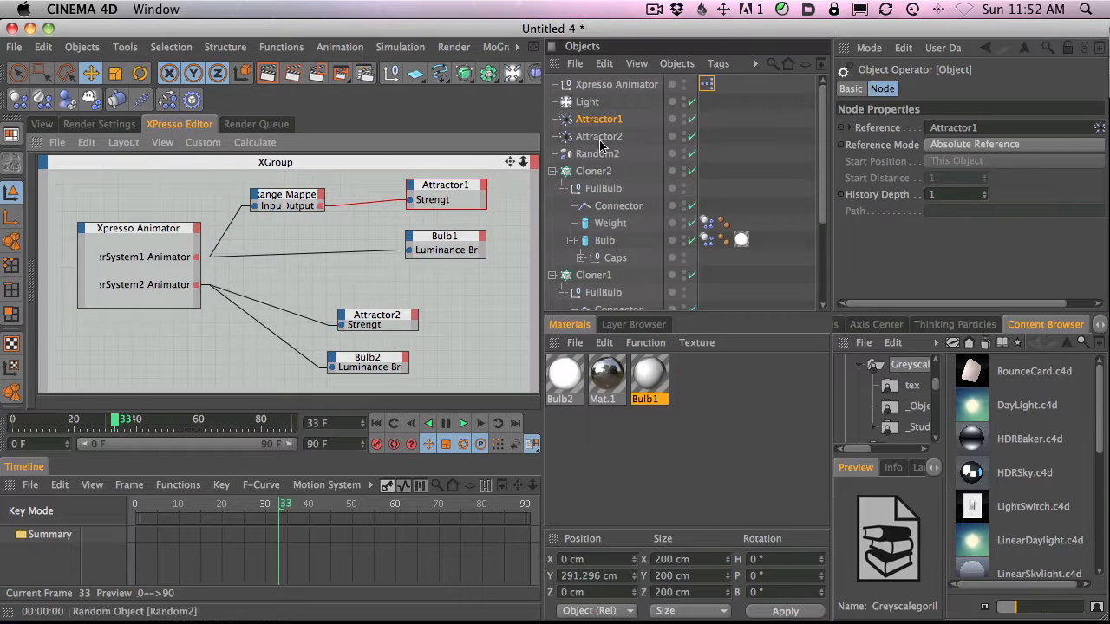
Play the simulation in the perspective view and check how the remapped ClonerSystem1 Animator value drives Attractor1's Strength.
left_click(576, 121)
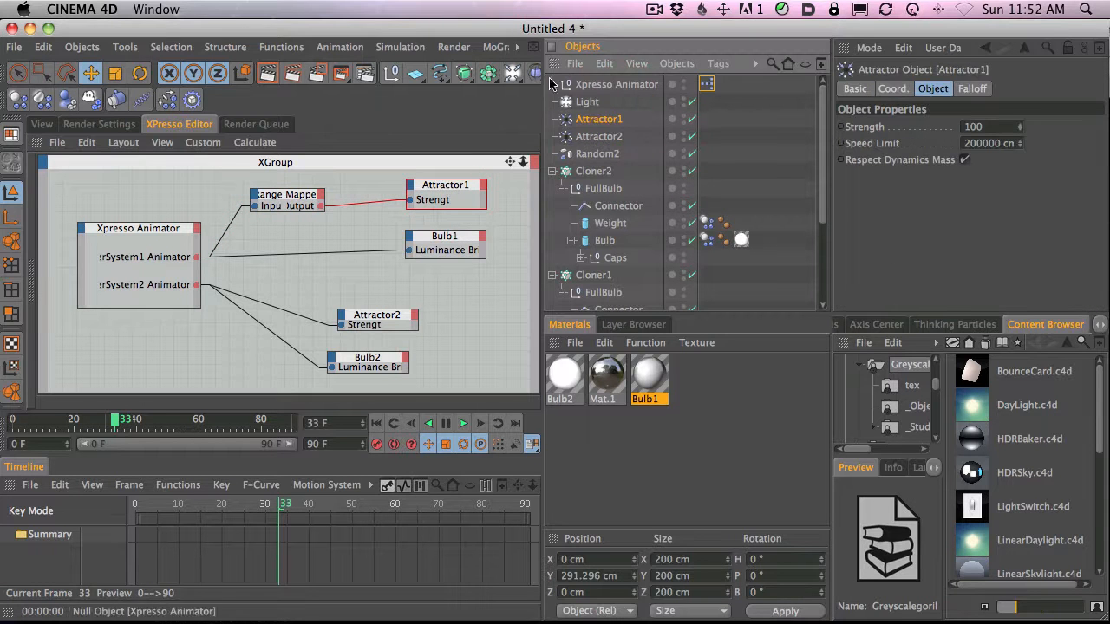
left_click(607, 84)
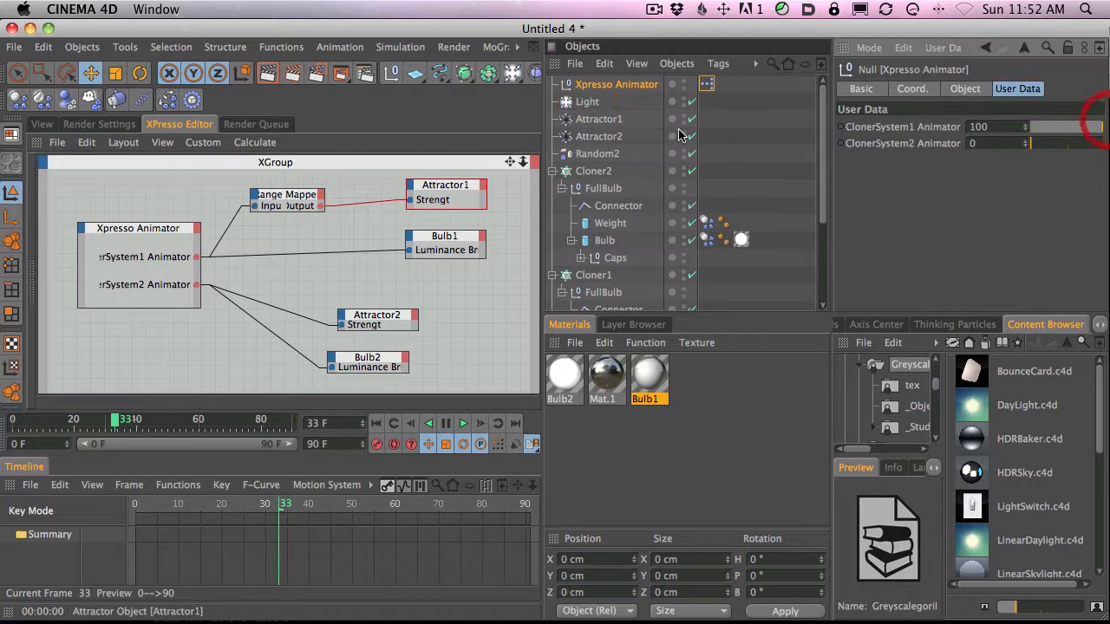
left_click(591, 119)
left_click(303, 198)
left_click(41, 124)
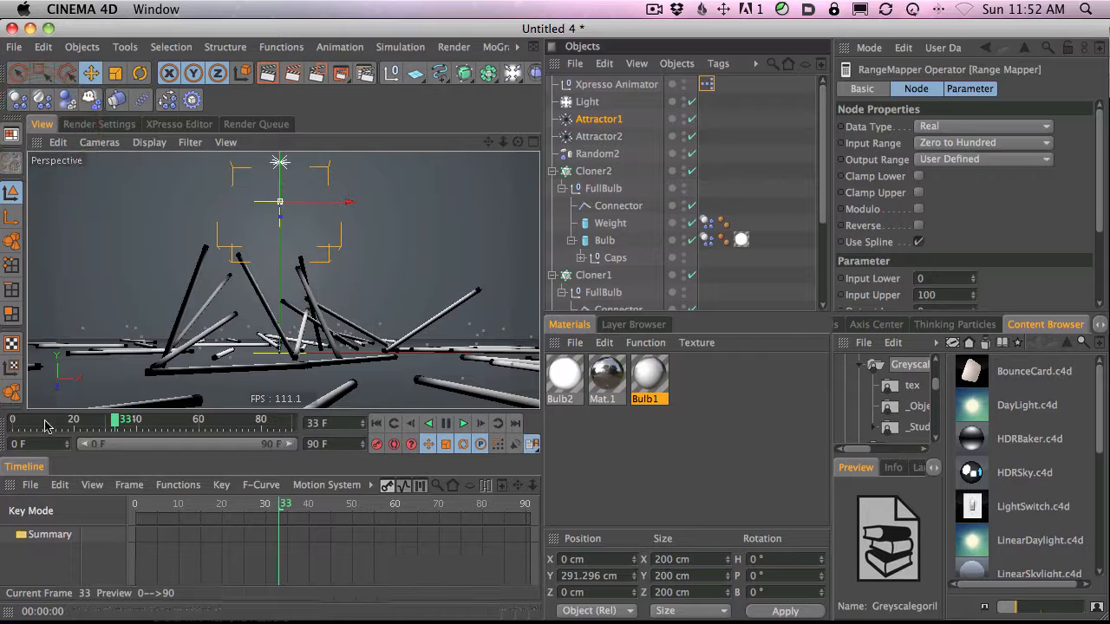
left_click(463, 424)
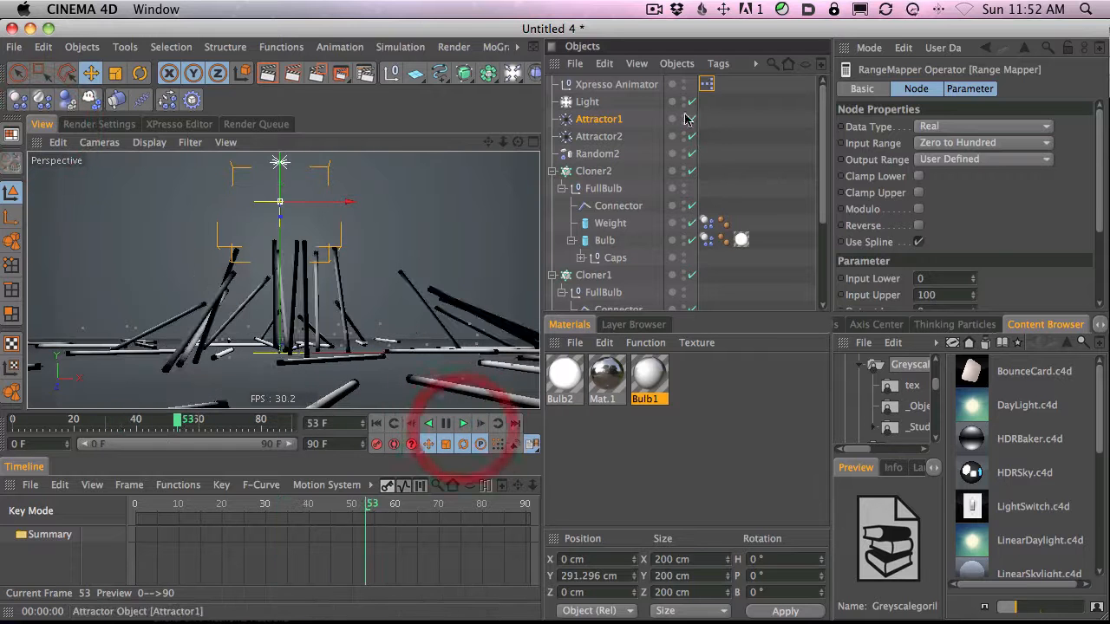
left_click(597, 120)
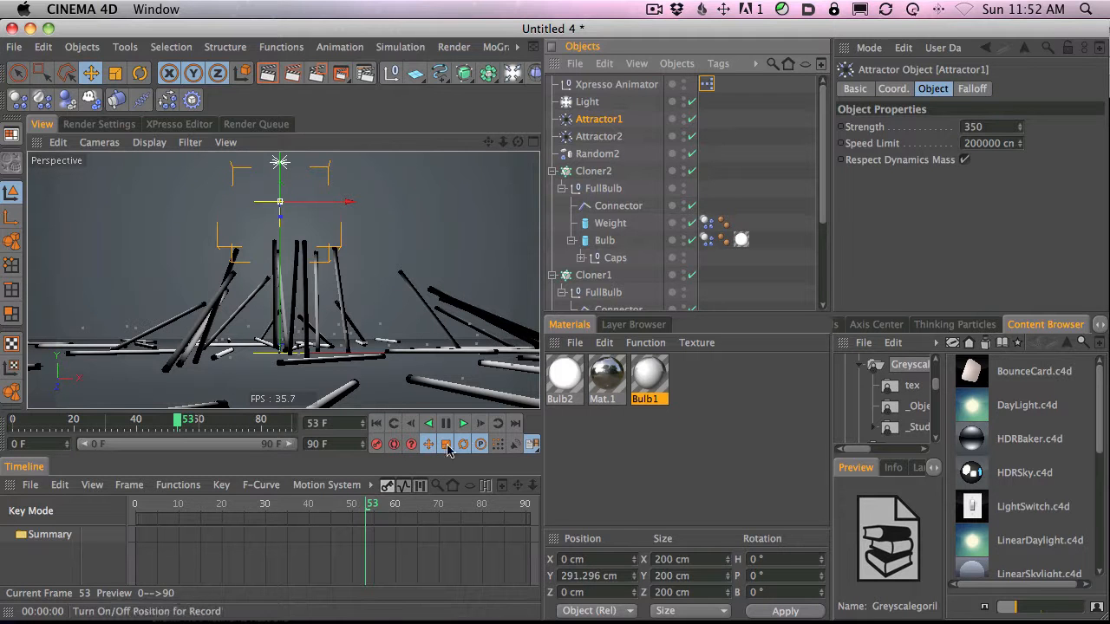
left_click(990, 126)
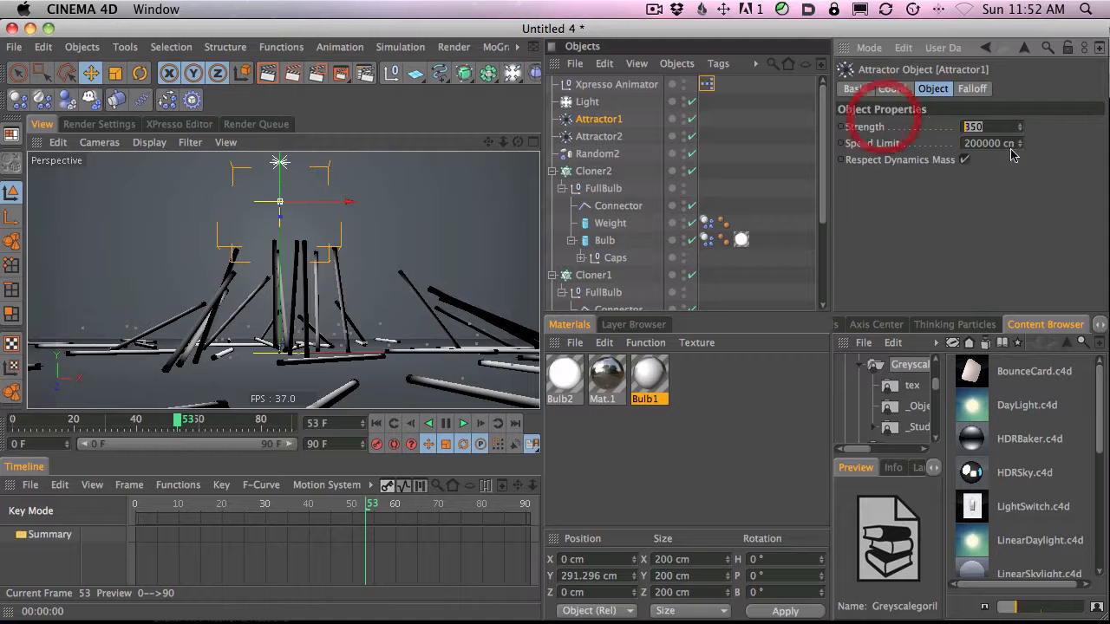
Lower the Xpresso Animator's ClonerSystem1 Animator slider to 34 and check Attractor1's Strength.
left_click(624, 85)
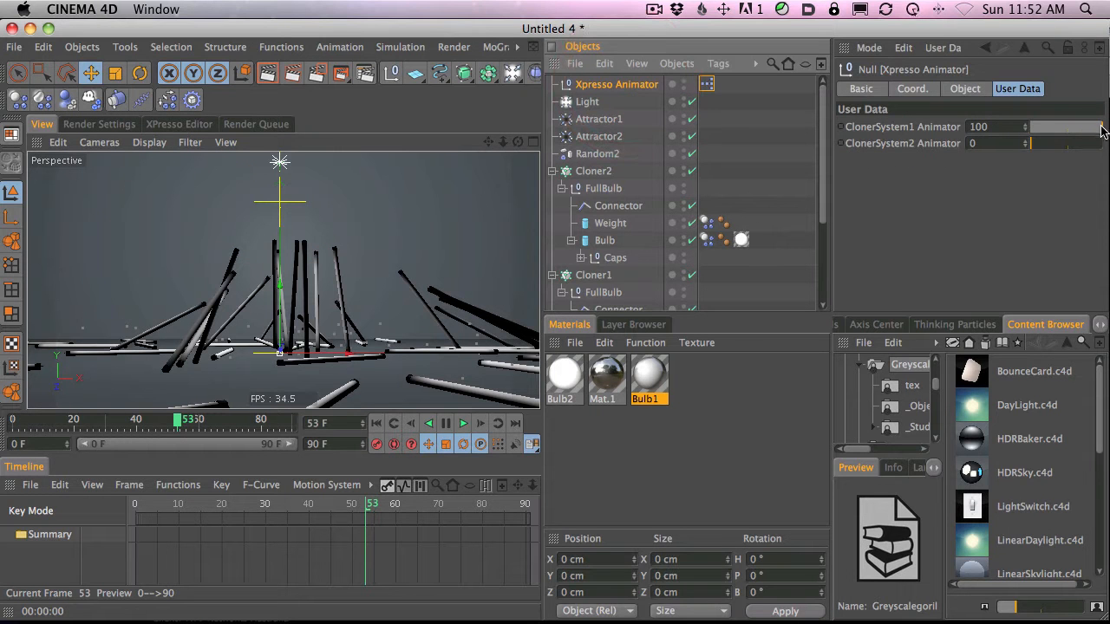
left_click_drag(1101, 129, 1061, 129)
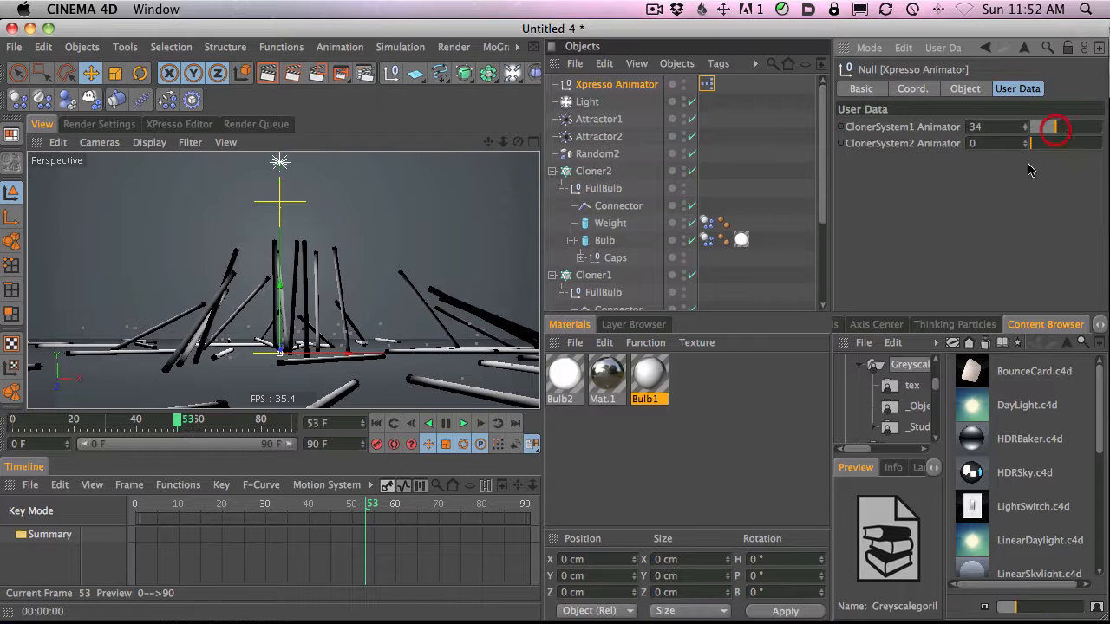
left_click(598, 119)
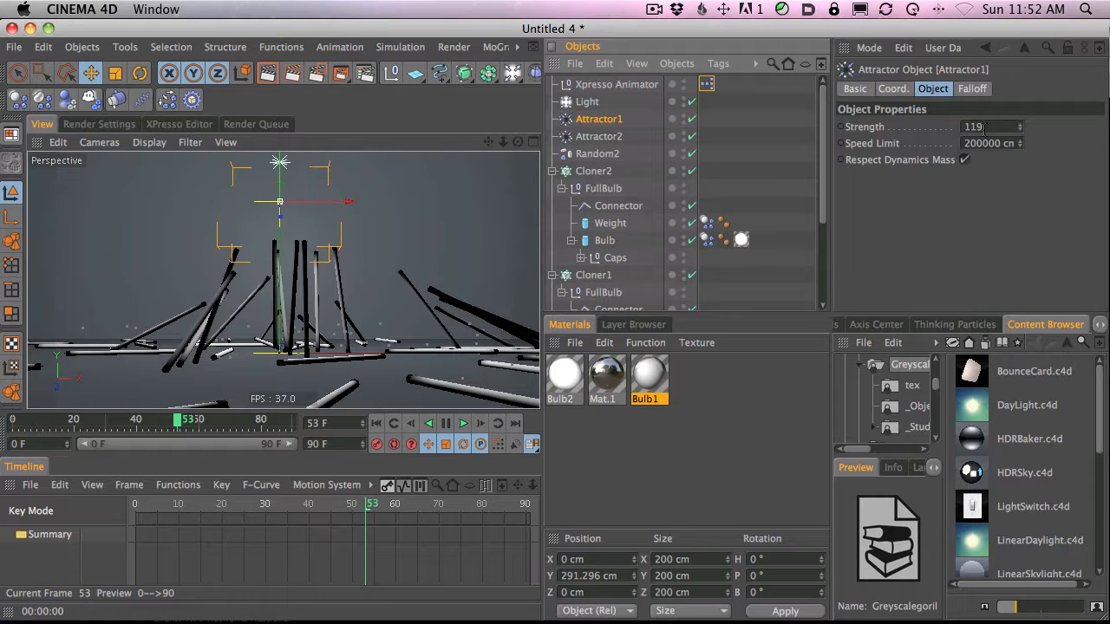
Compare the Bulb1 material's Luminance Brightness with the ClonerSystem1 Animator slider value, closing the material editor when done.
double_click(649, 382)
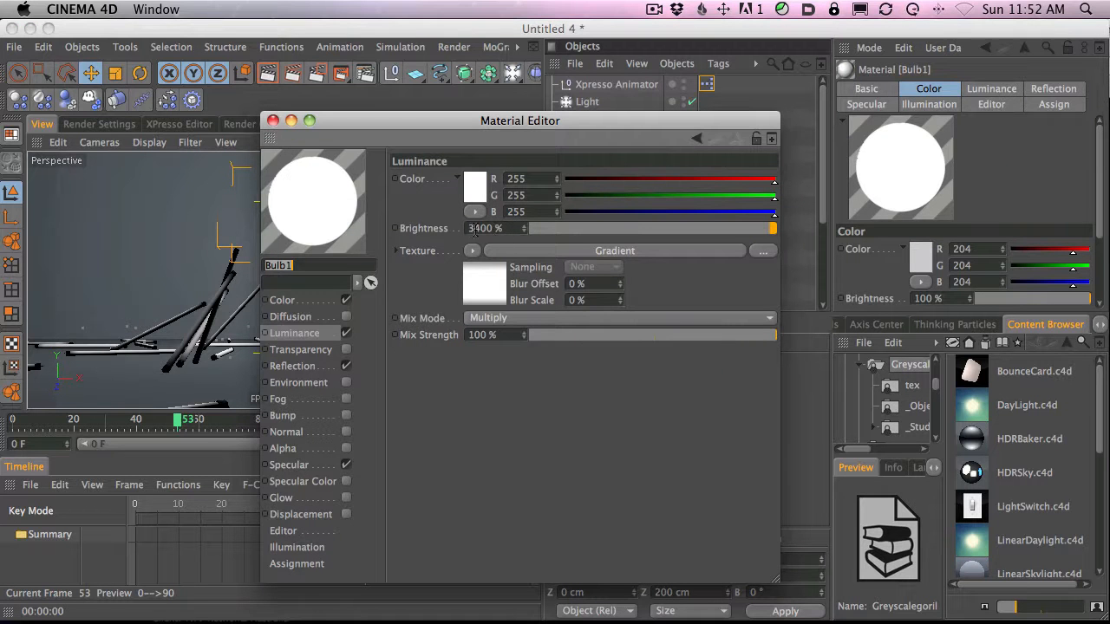
left_click_drag(694, 120, 725, 175)
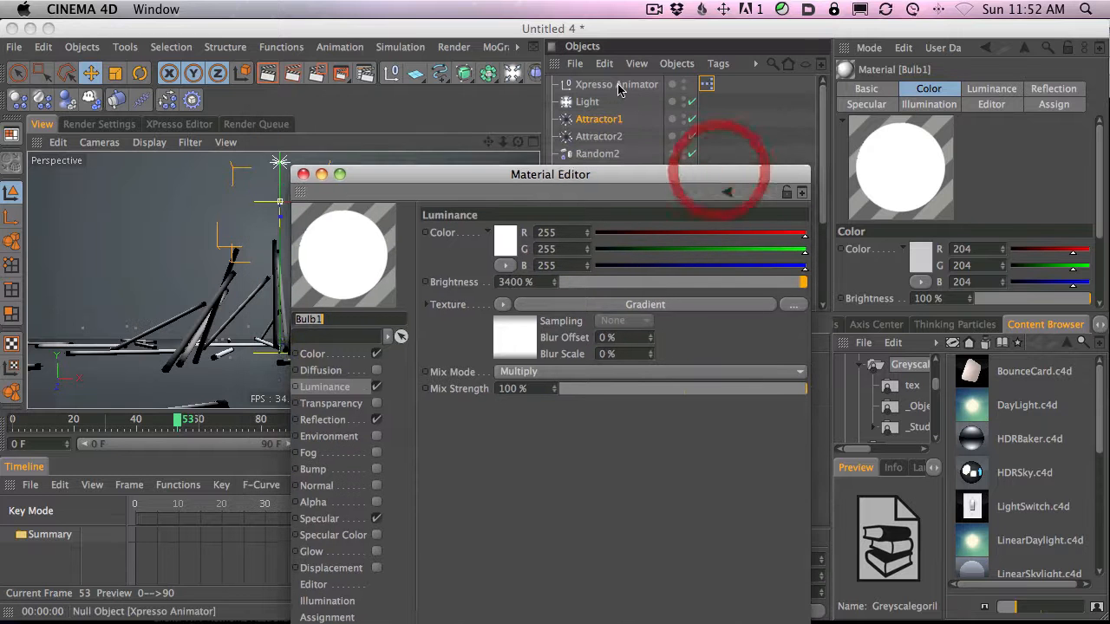
left_click(615, 84)
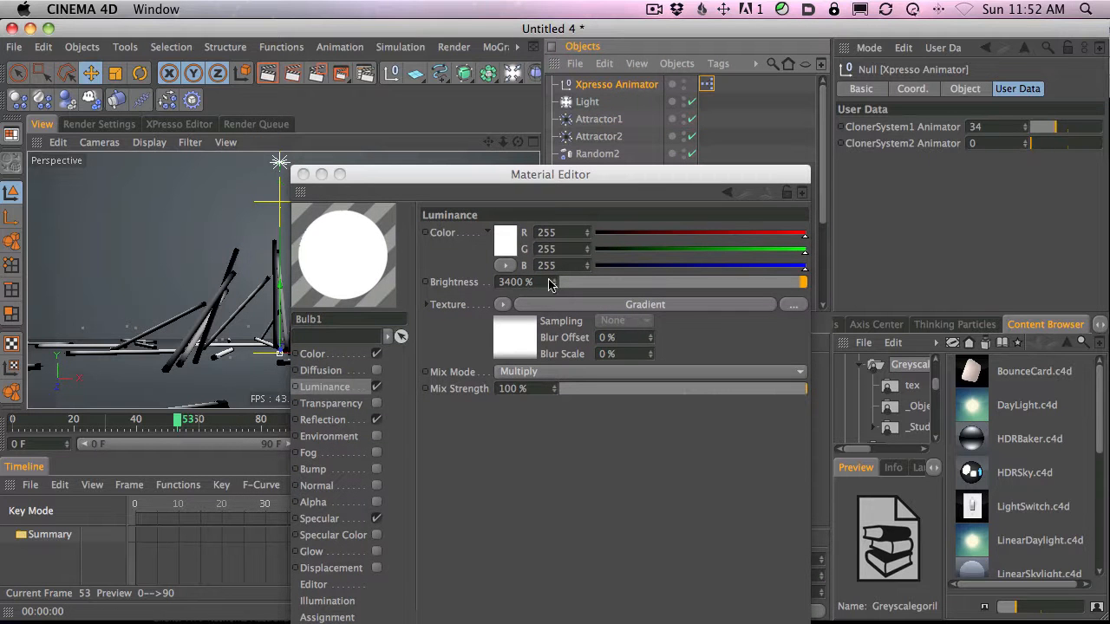
left_click(303, 174)
Return to the Xpresso graph and tidy the positions of the Range Mapper, Xpresso Animator, Attractor1 and Bulb1 nodes.
left_click(97, 124)
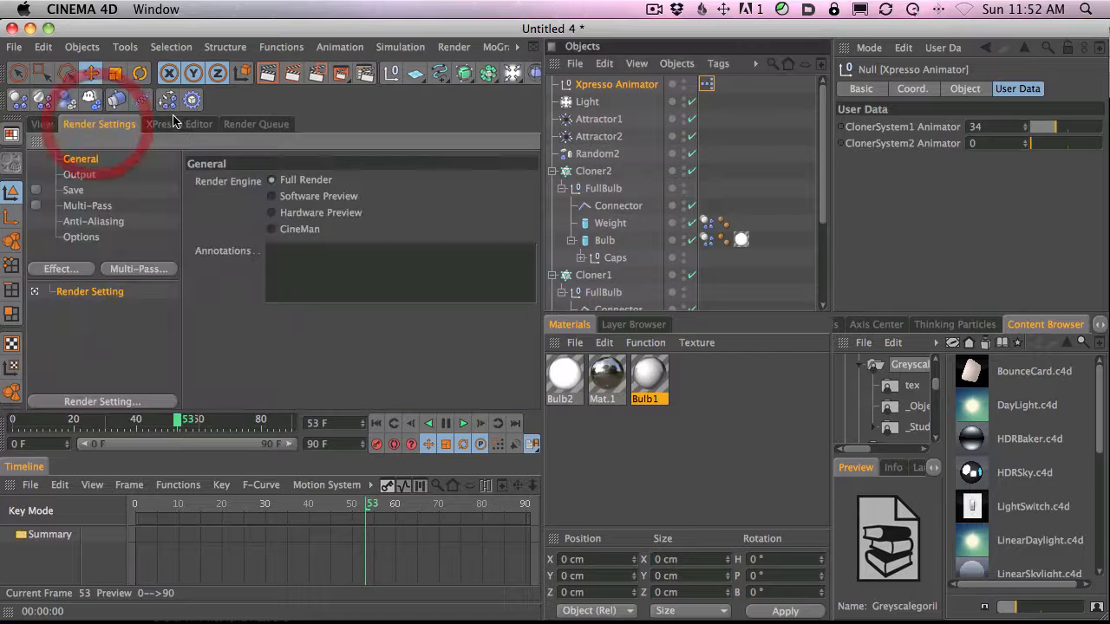
left_click(176, 120)
left_click(334, 190)
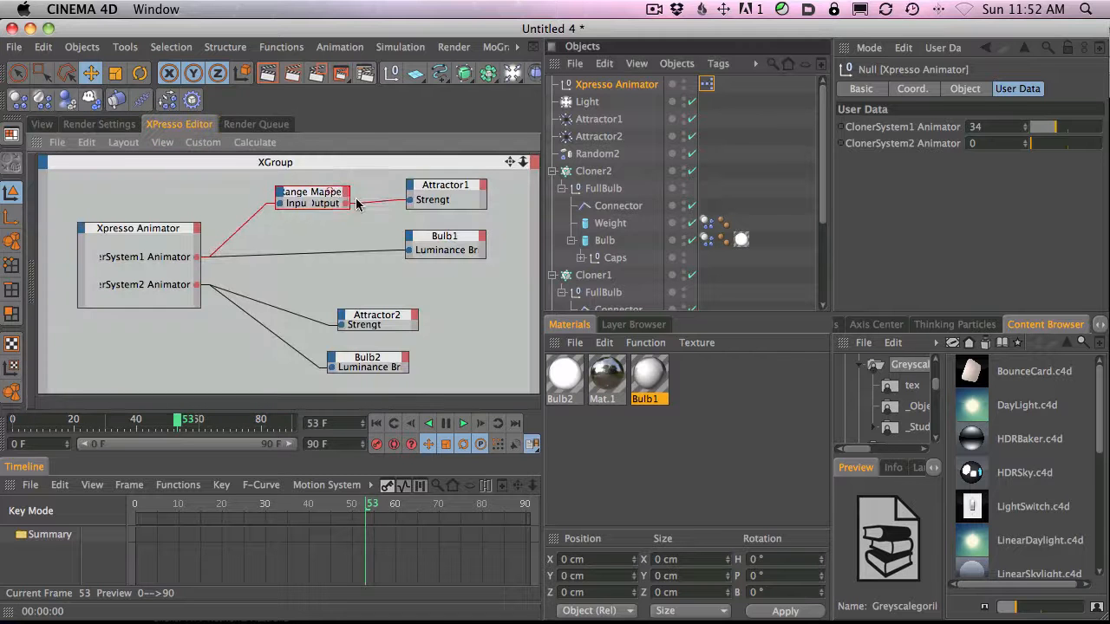
left_click(439, 238)
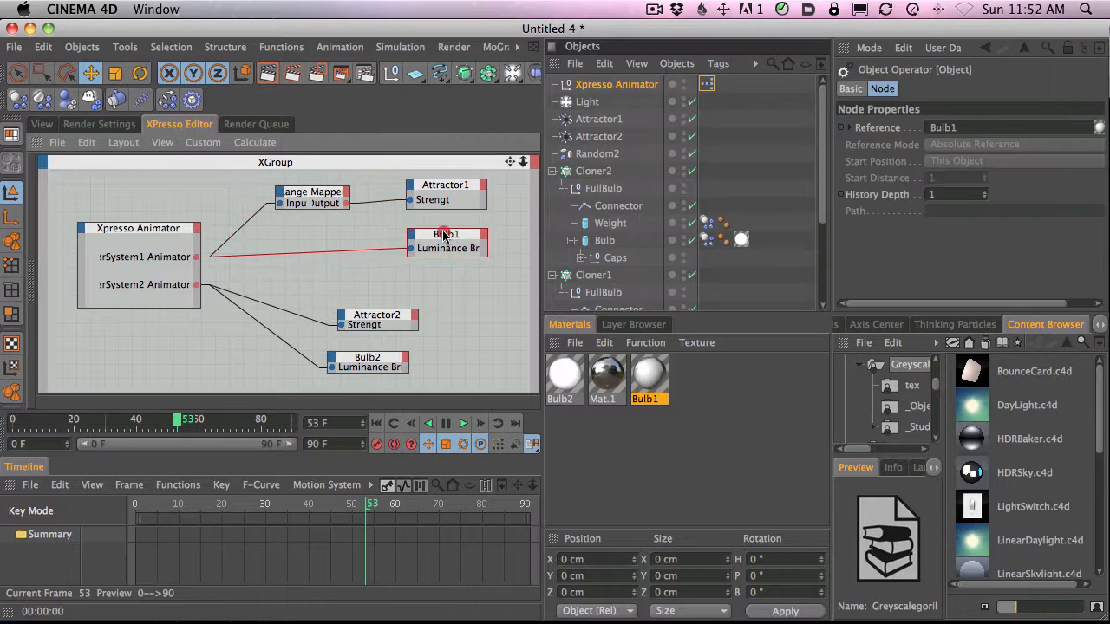
left_click_drag(179, 228, 185, 223)
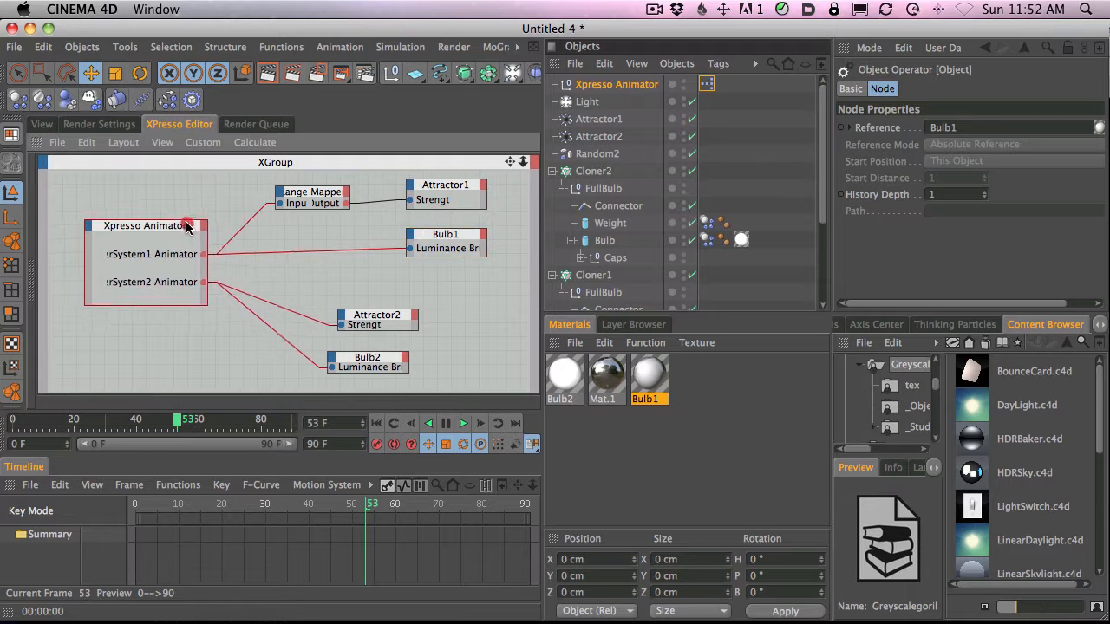
left_click(185, 224)
left_click(449, 227)
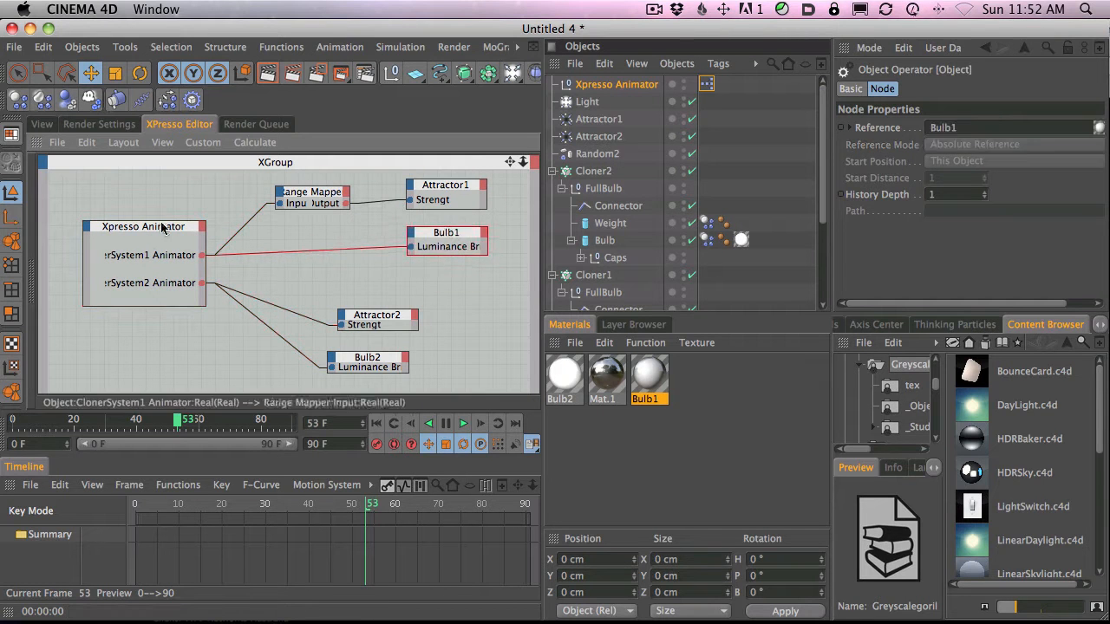
left_click(464, 189)
left_click(451, 235)
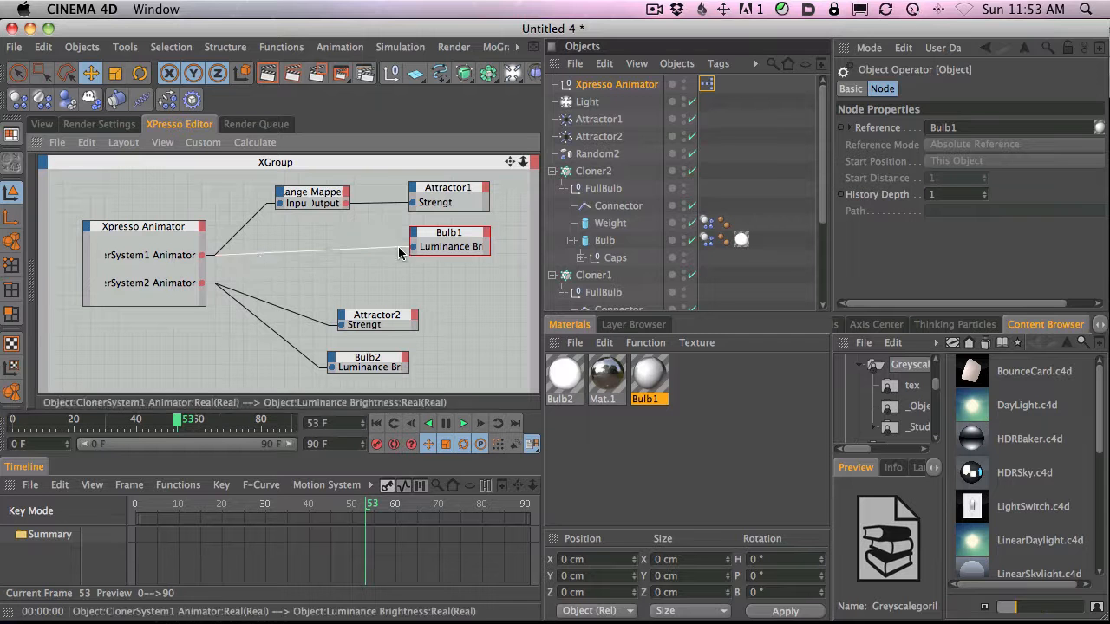
Remove the connections from the Xpresso Animator to Bulb1, Attractor2 and Bulb2.
left_click_drag(403, 248, 367, 260)
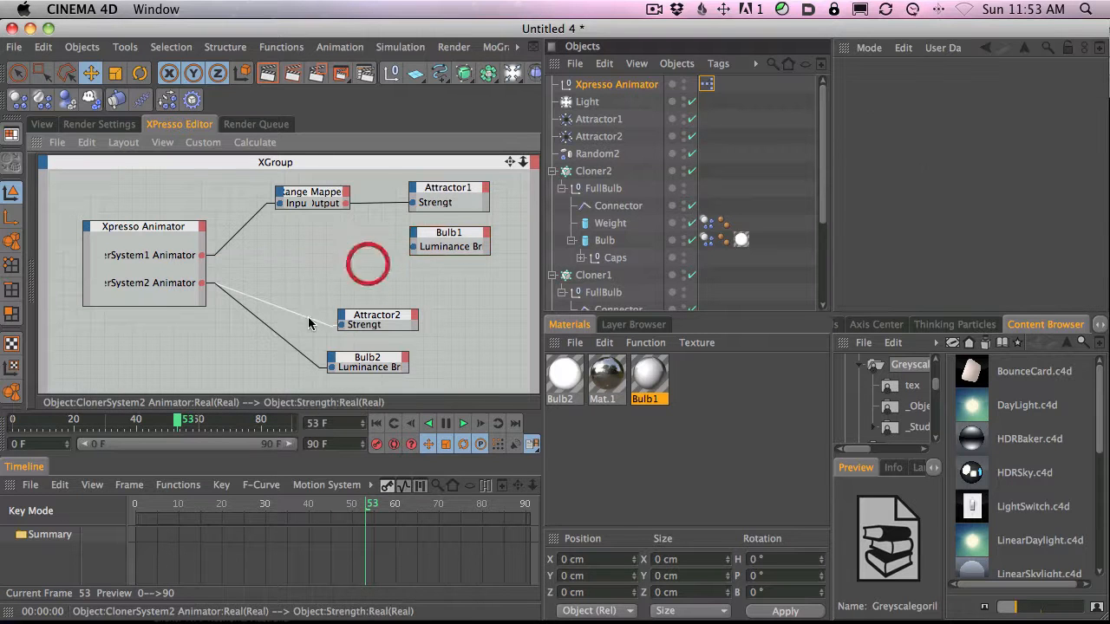
left_click(266, 363)
left_click_drag(332, 367, 235, 389)
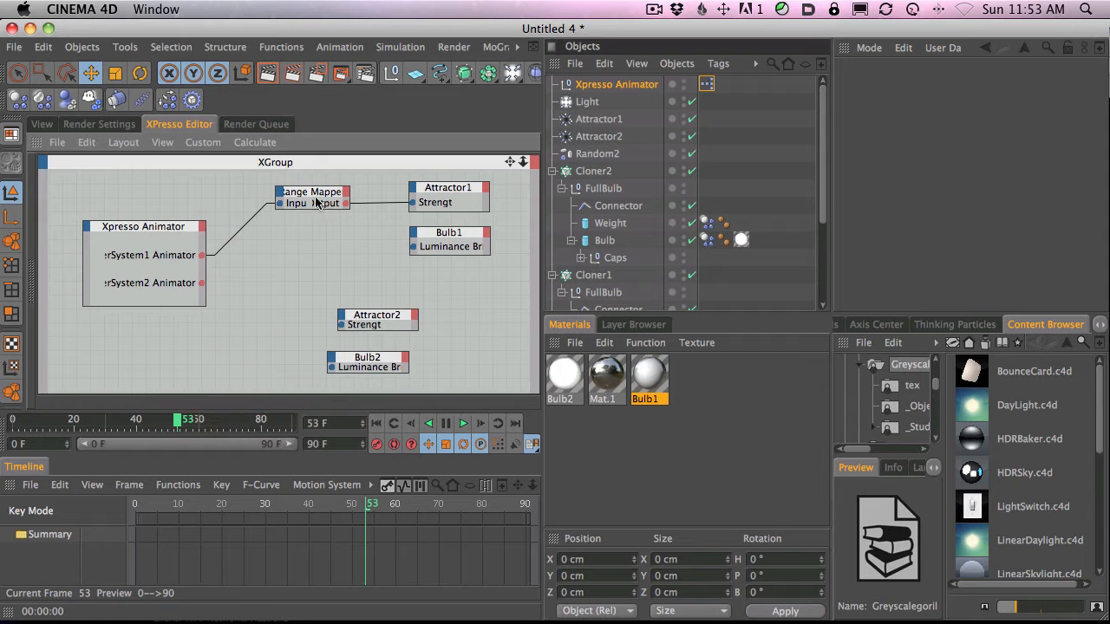
Duplicate the Range Mapper and wire ClonerSystem2 Animator through the copy to Attractor2's Strength.
left_click_drag(304, 195, 309, 197)
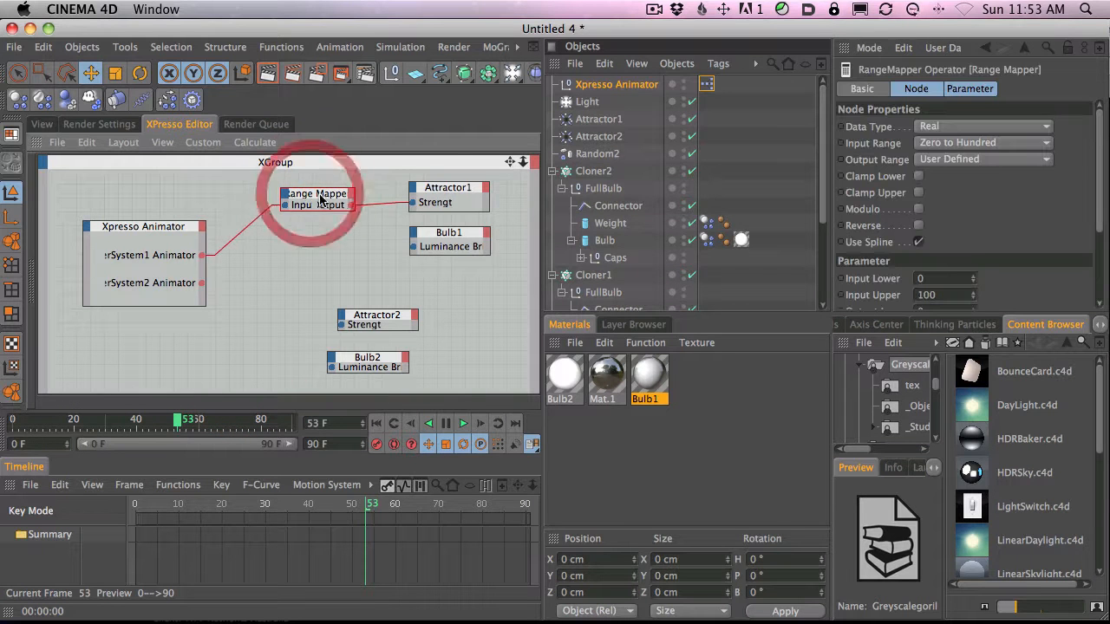
left_click_drag(399, 326, 423, 318)
left_click_drag(323, 198, 309, 285, "super")
left_click_drag(201, 283, 268, 296)
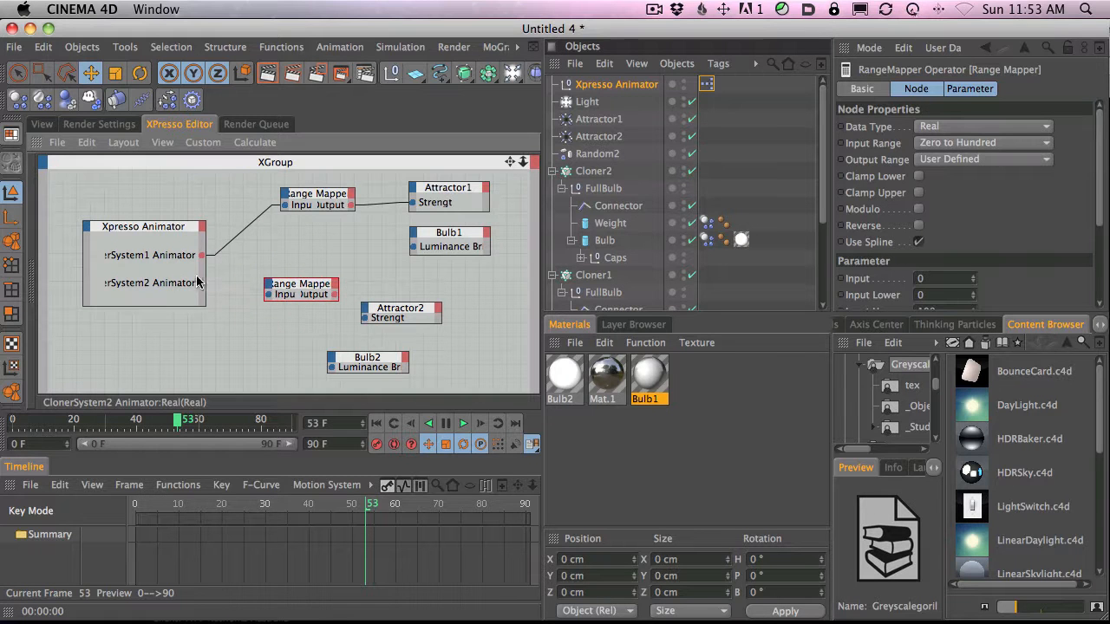
left_click_drag(201, 283, 268, 295)
left_click_drag(335, 294, 428, 293)
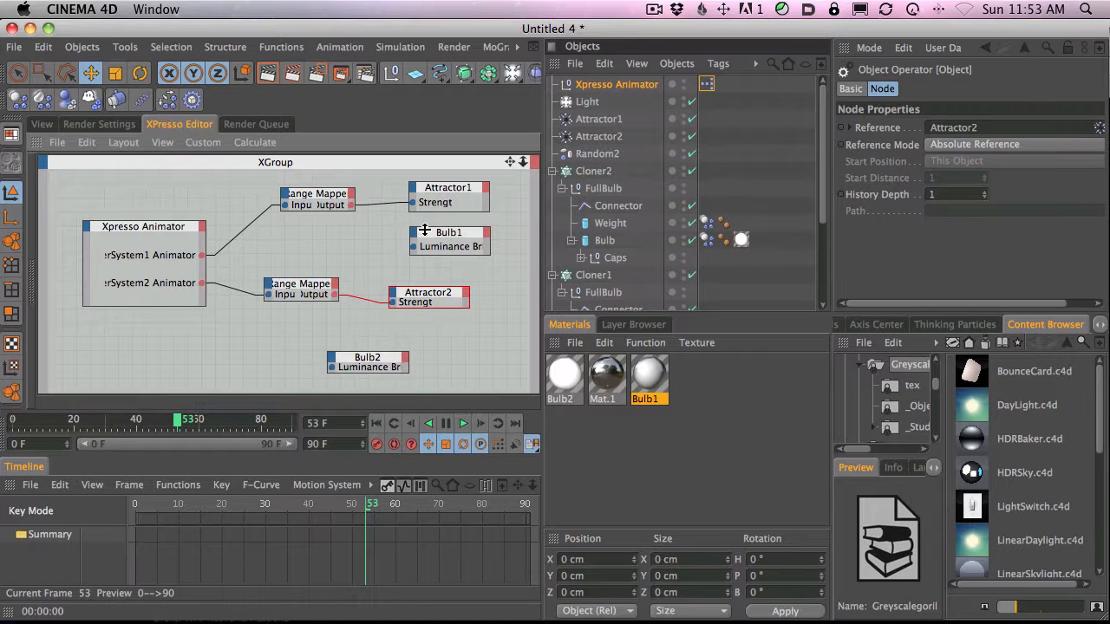
Add a new Range Mapper node between the Xpresso Animator and Bulb1 nodes.
left_click(310, 241, "ctrl")
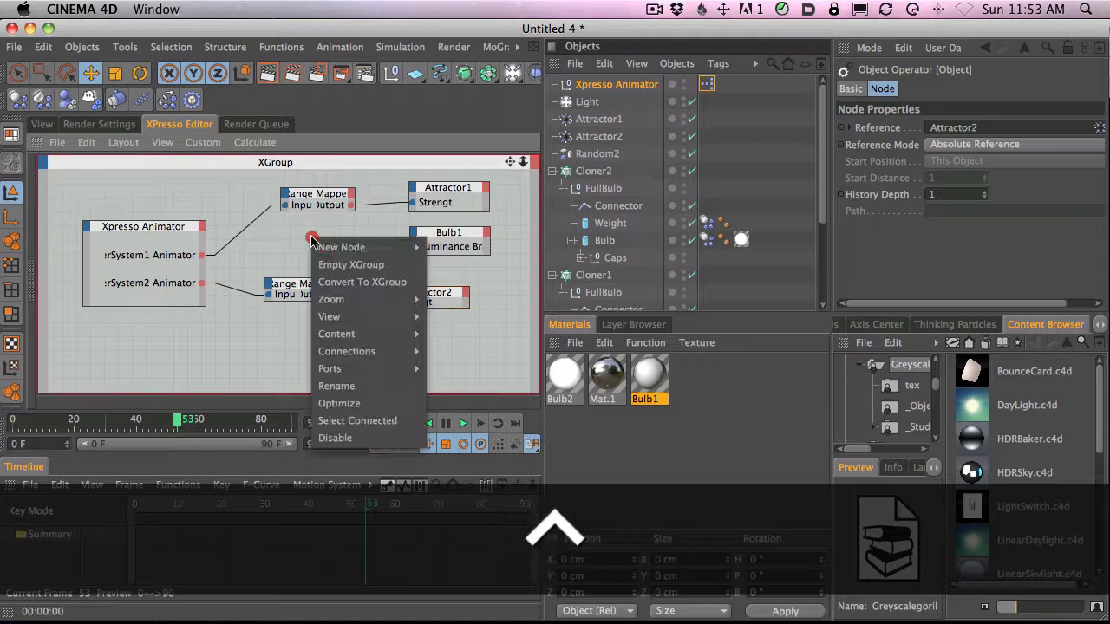
mouse_move(329, 247)
mouse_move(466, 247)
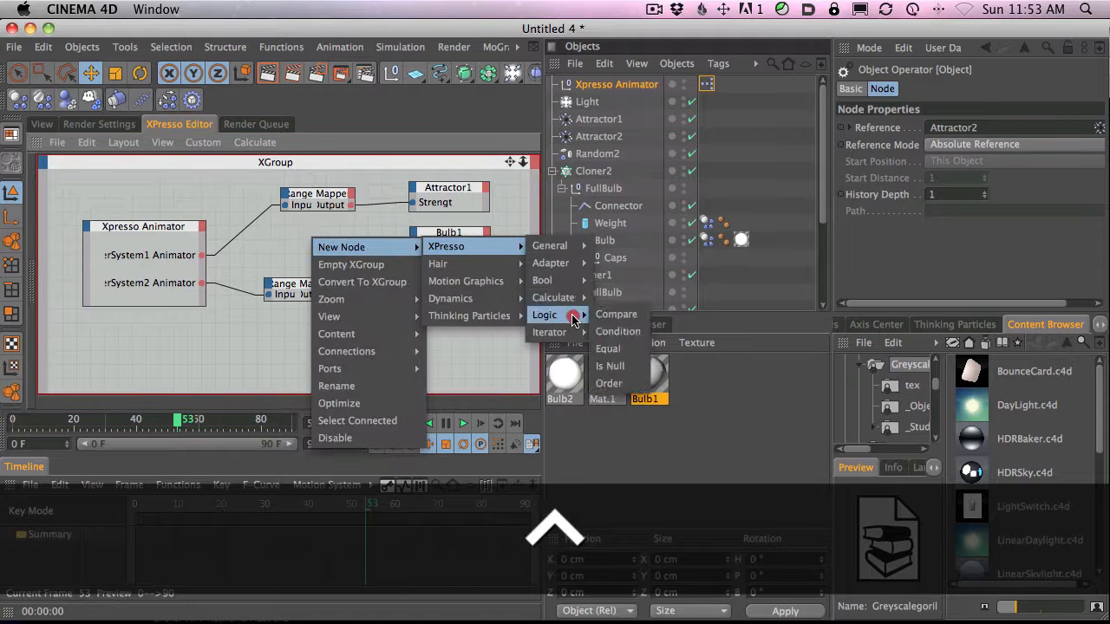
mouse_move(573, 277)
mouse_move(555, 298)
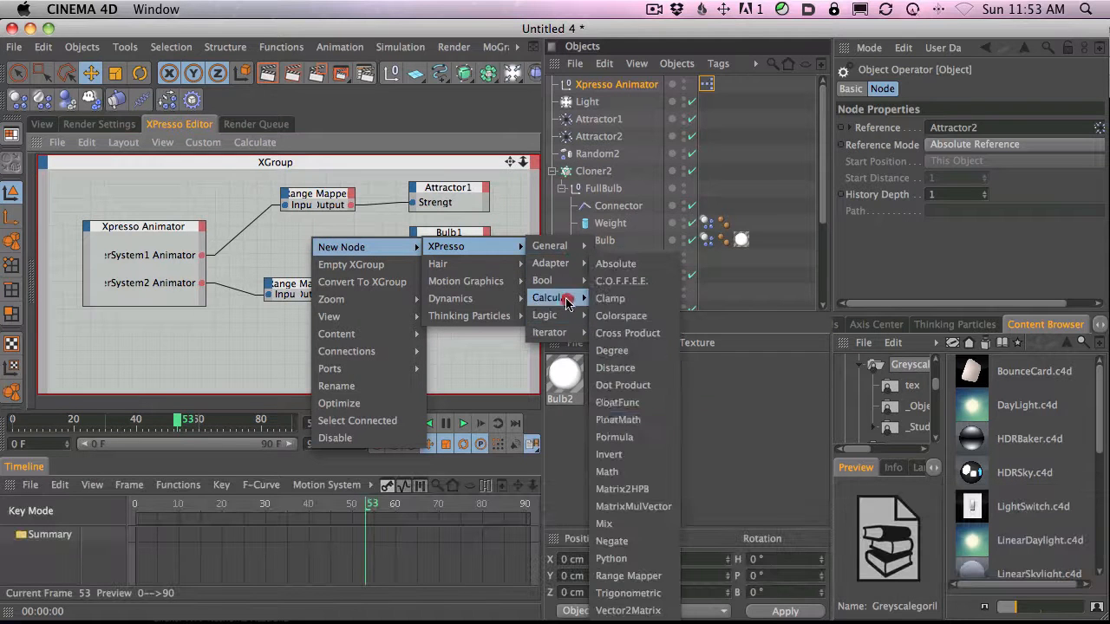
left_click(629, 576)
left_click(305, 236)
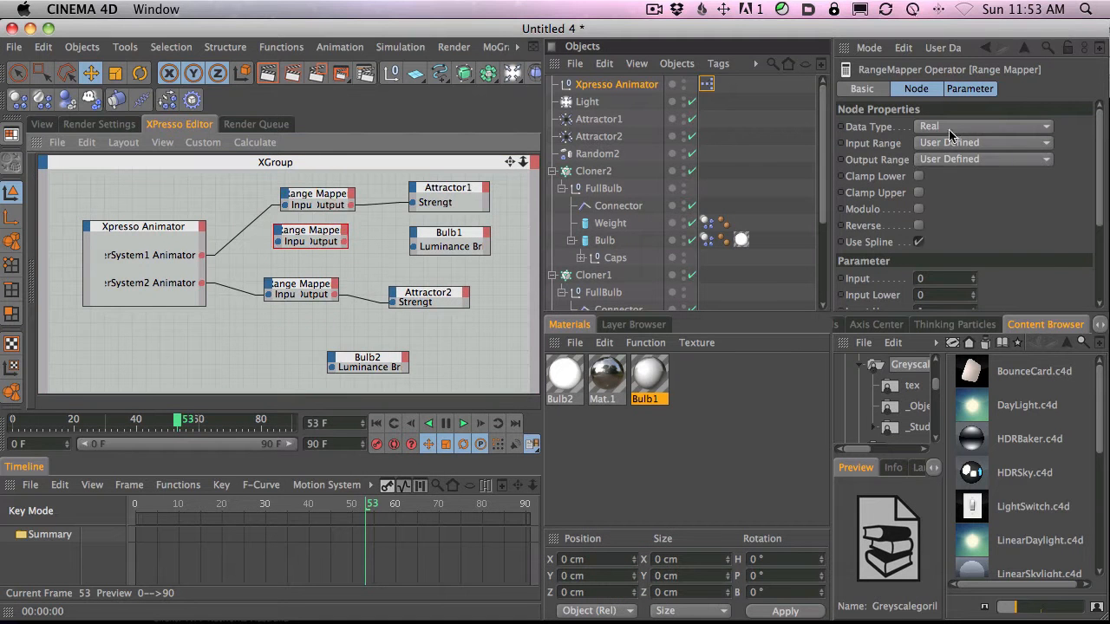
Set the new Range Mapper's Input Range to Zero to Hundred and its Output Range to Percent.
left_click(950, 143)
left_click(952, 228)
left_click(954, 143)
left_click(957, 246)
left_click(952, 160)
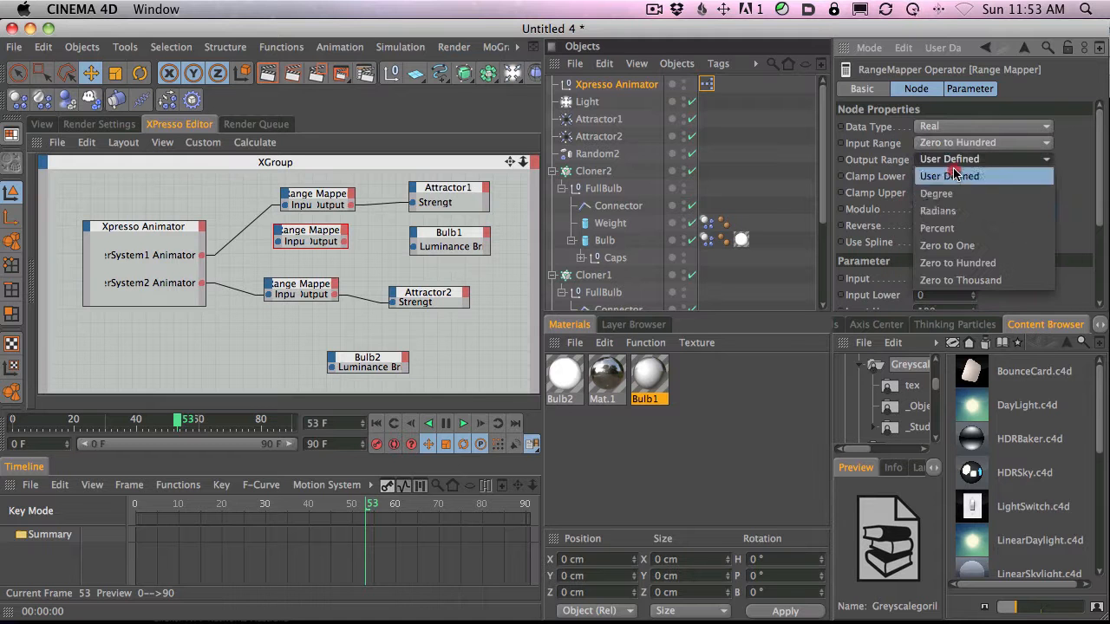
left_click(951, 229)
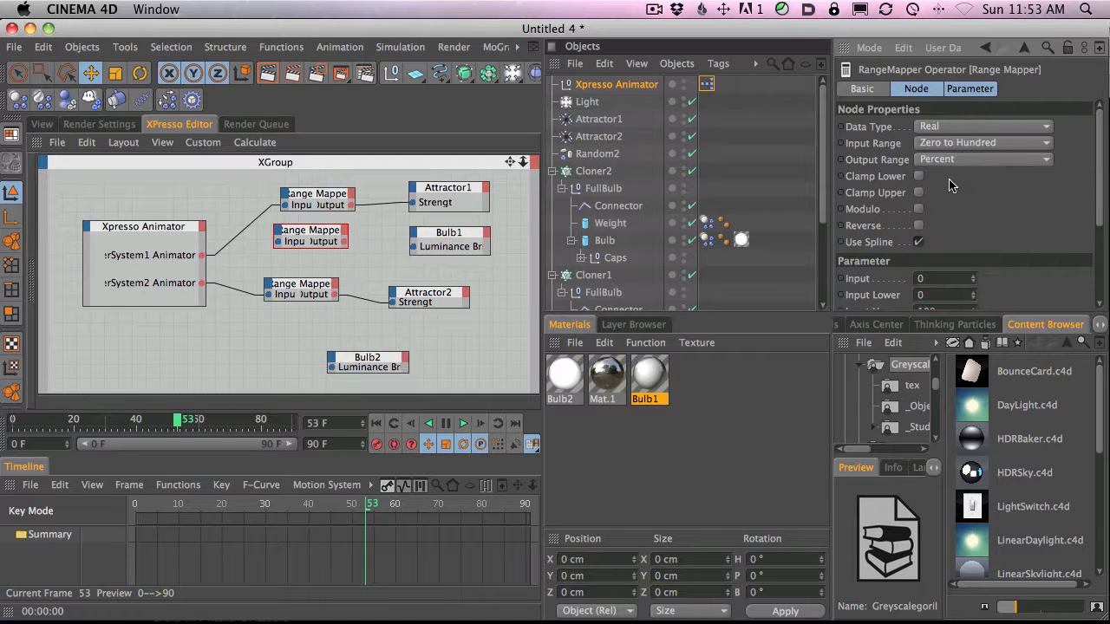
Wire ClonerSystem1 Animator through the new Range Mapper to Bulb1's Luminance Brightness and duplicate that mapper beside the Bulb2 node.
left_click_drag(1098, 195, 1096, 271)
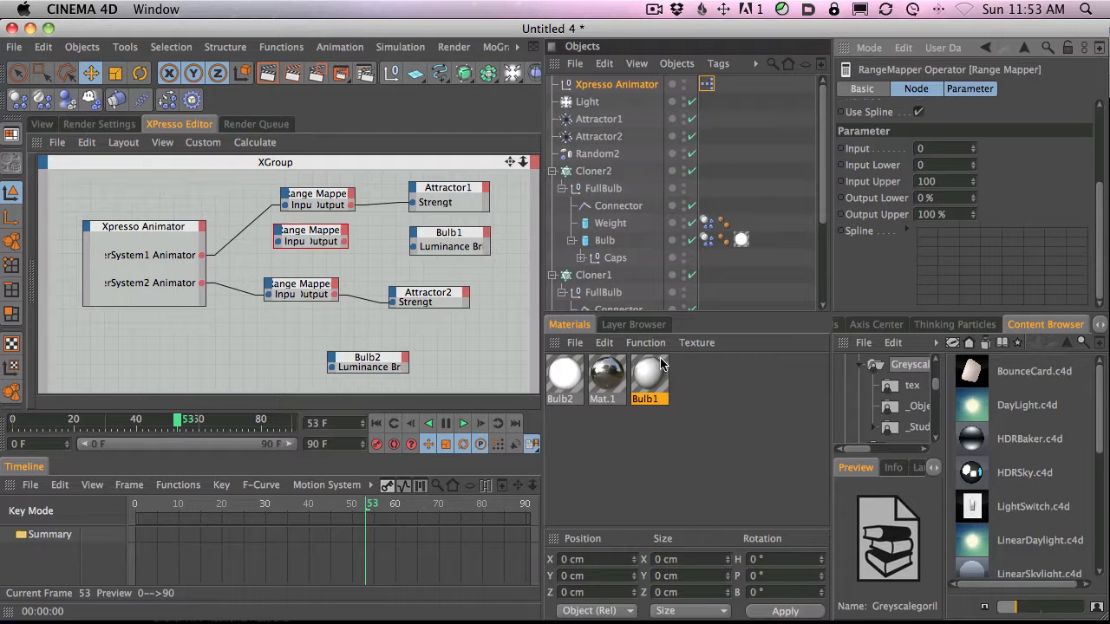
left_click_drag(201, 255, 277, 241)
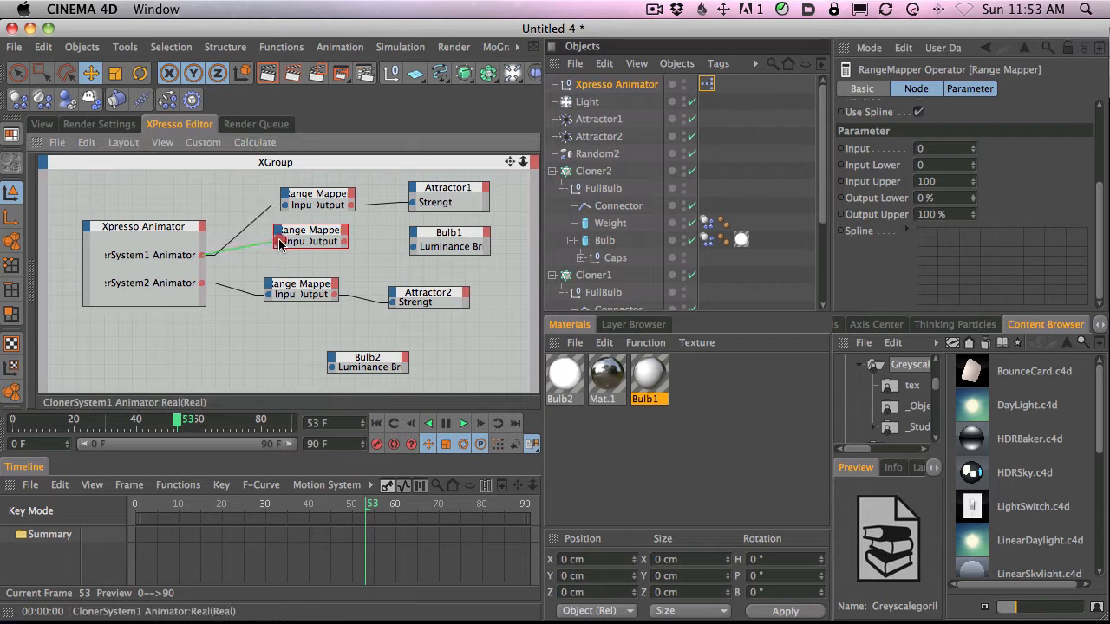
left_click_drag(413, 251, 415, 248)
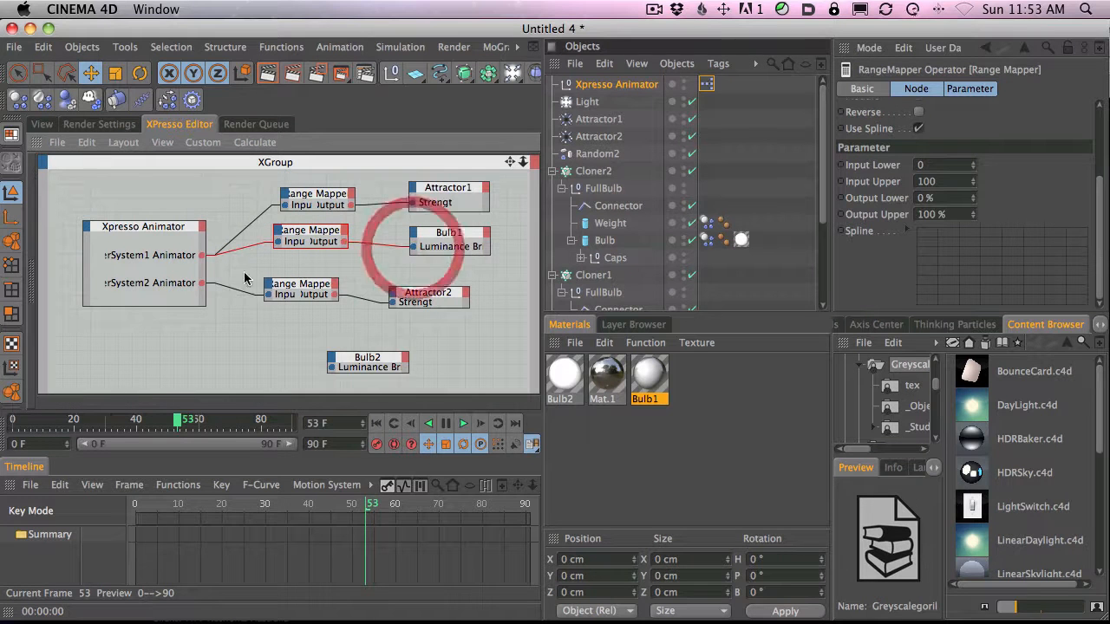
left_click_drag(303, 235, 330, 372, "super")
Set the Xpresso Animator's ClonerSystem1 Animator to 100, play the simulation to frame 62, and render the perspective view.
left_click(41, 124)
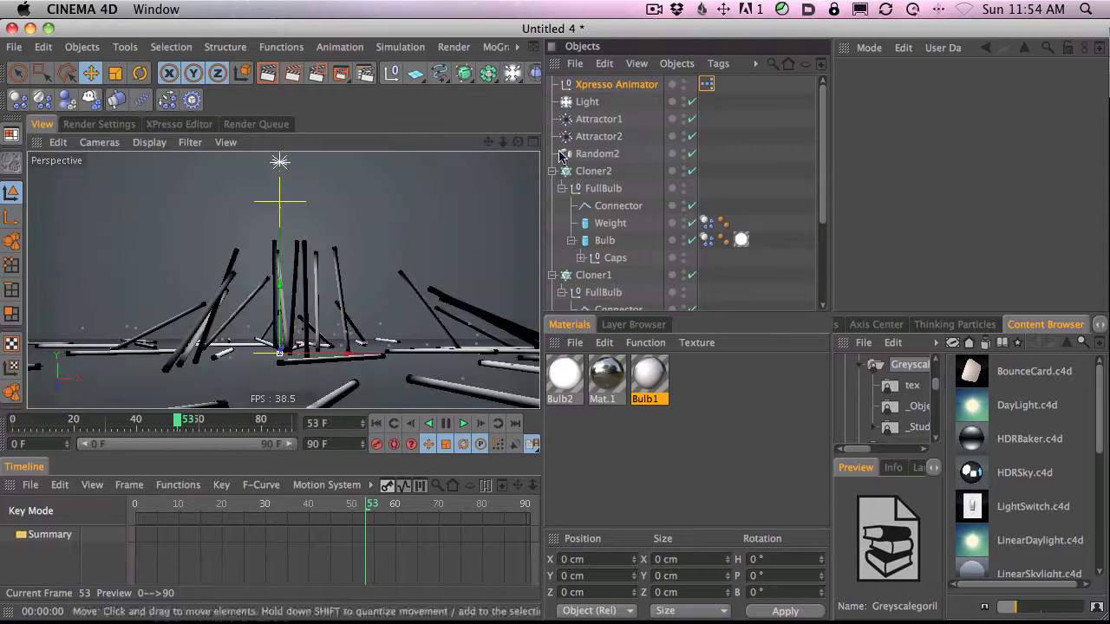
left_click(601, 84)
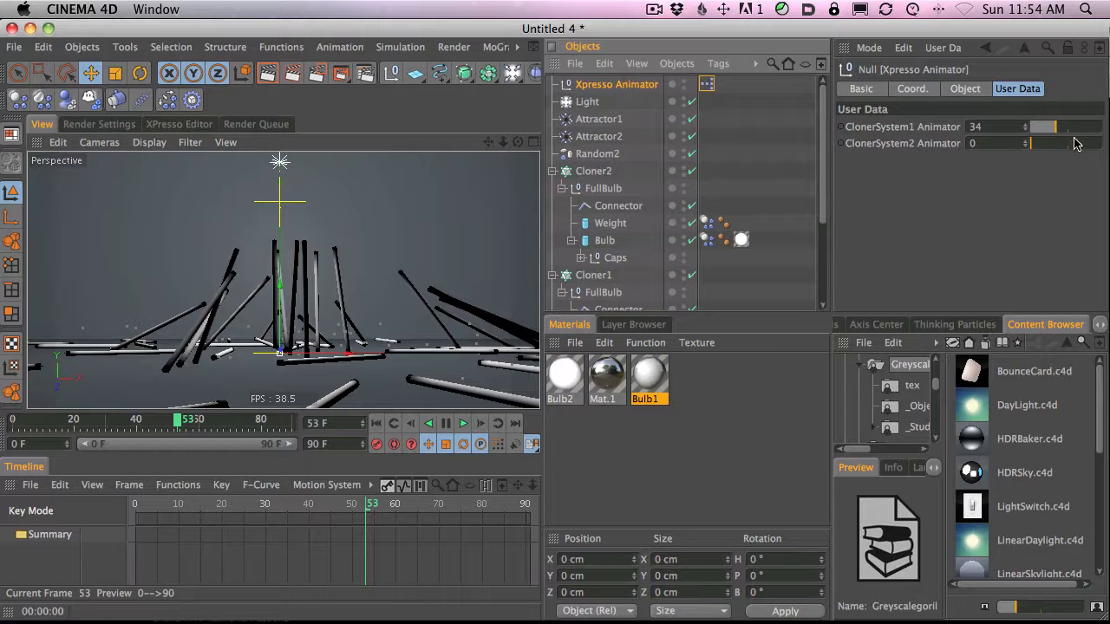
left_click(1103, 127)
left_click(463, 423)
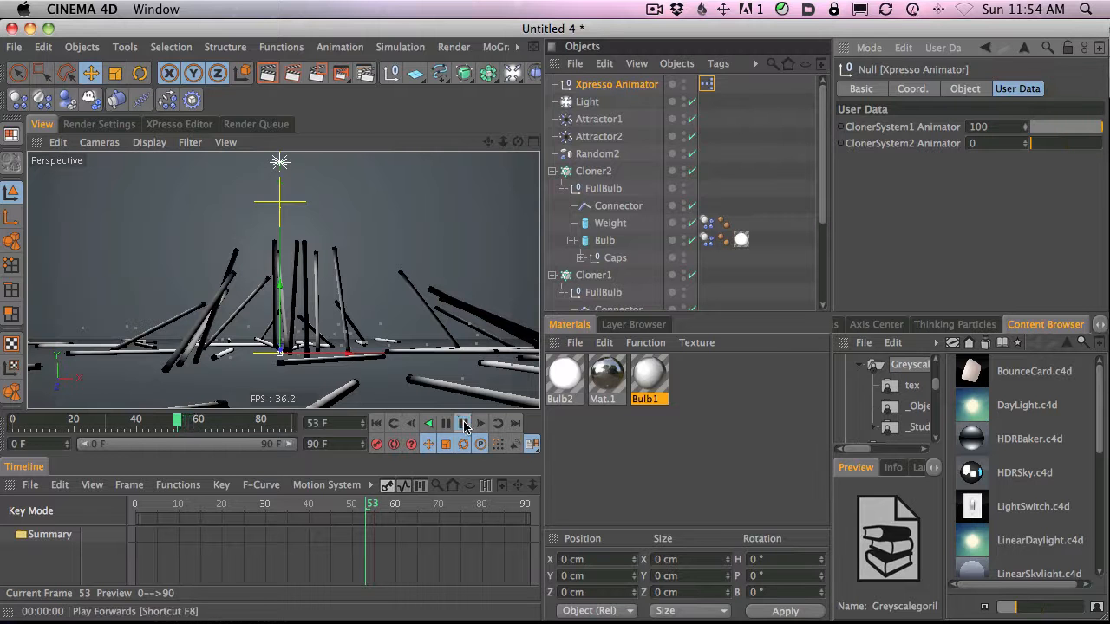
left_click(266, 74)
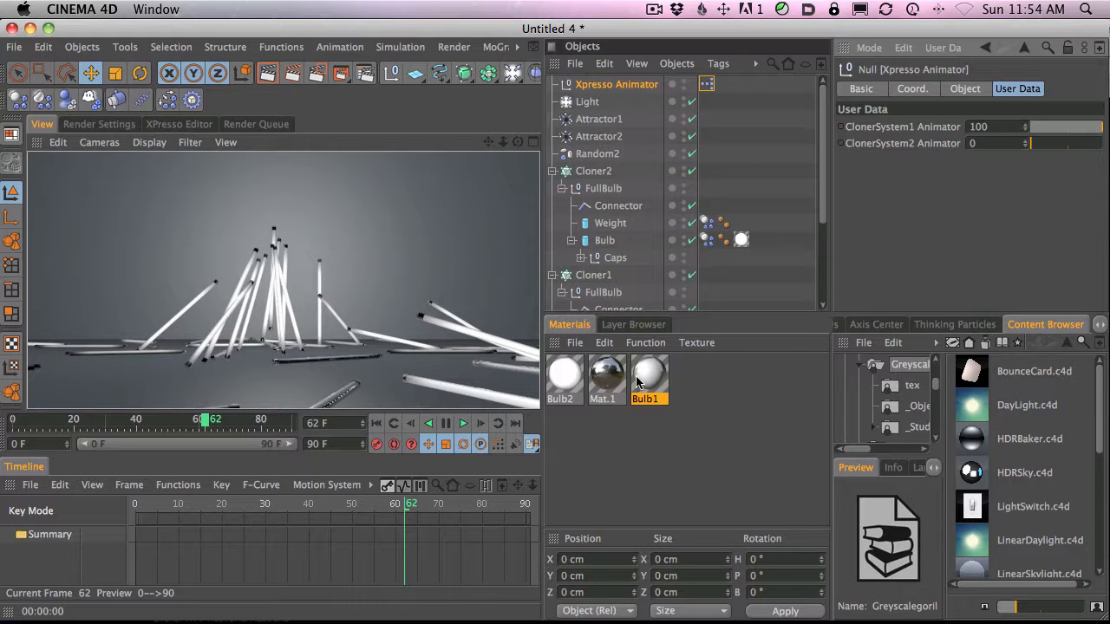
Check the Luminance Brightness of the Bulb2 and Bulb1 materials in the Material Editor.
double_click(564, 373)
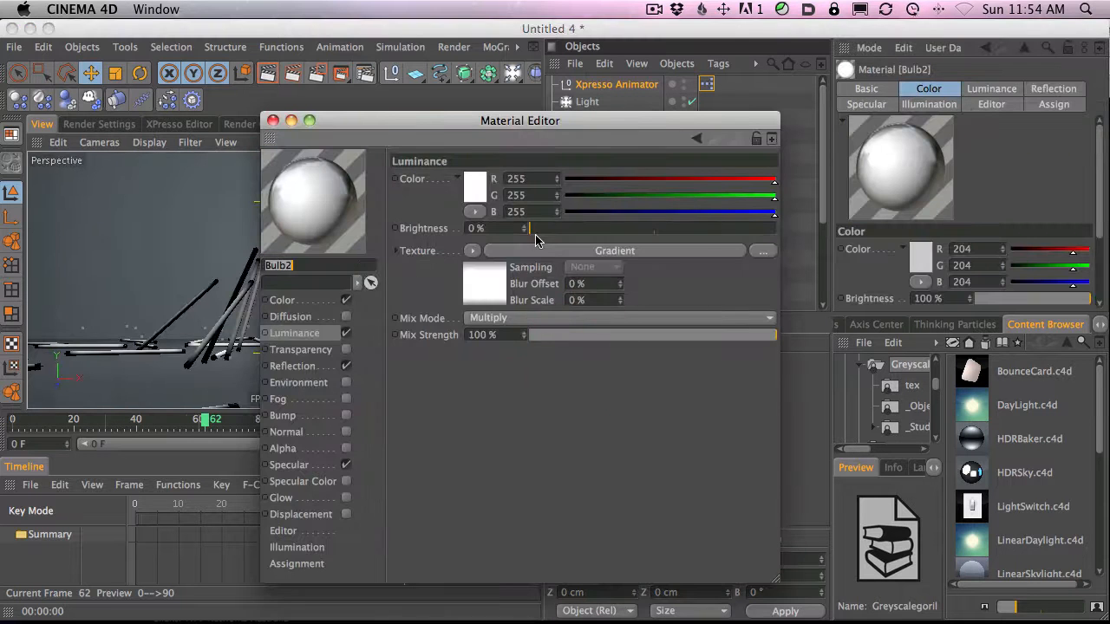
left_click(273, 120)
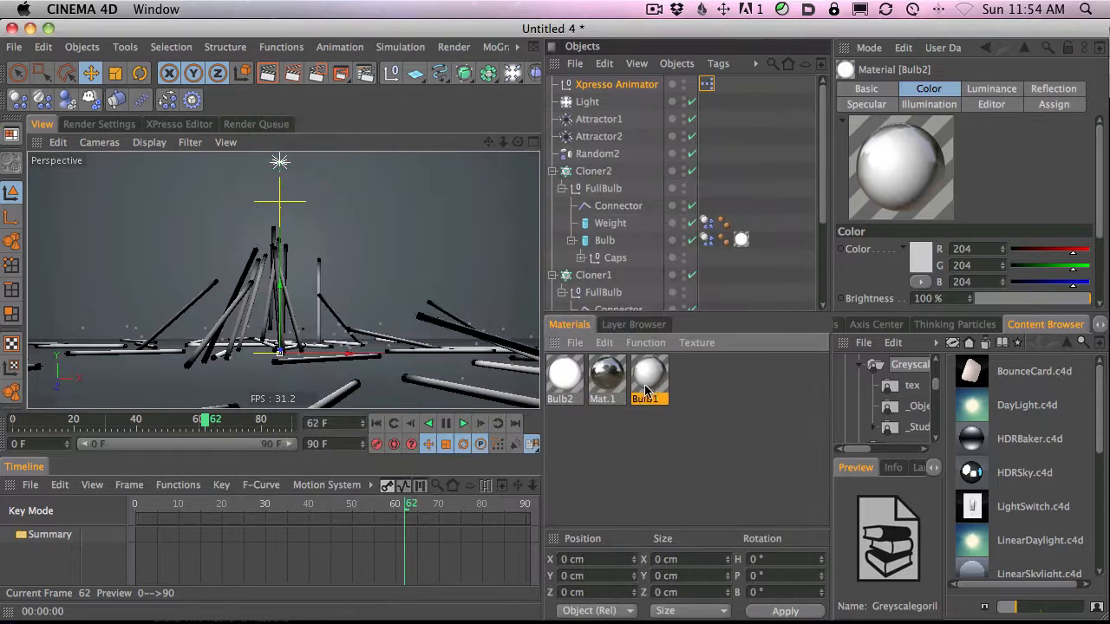
double_click(646, 384)
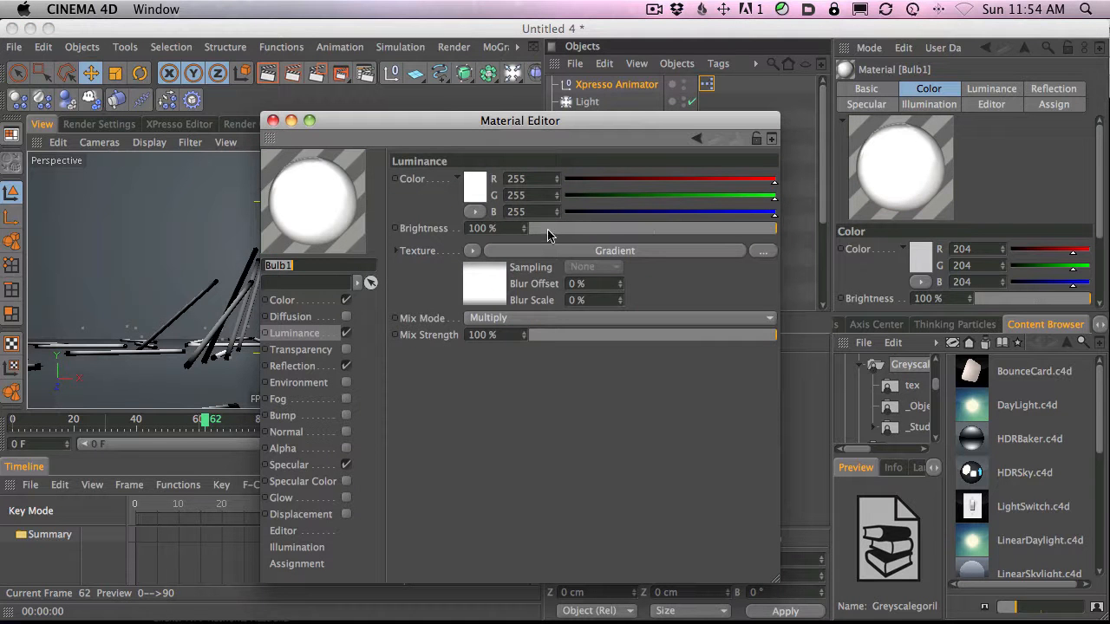
left_click(272, 120)
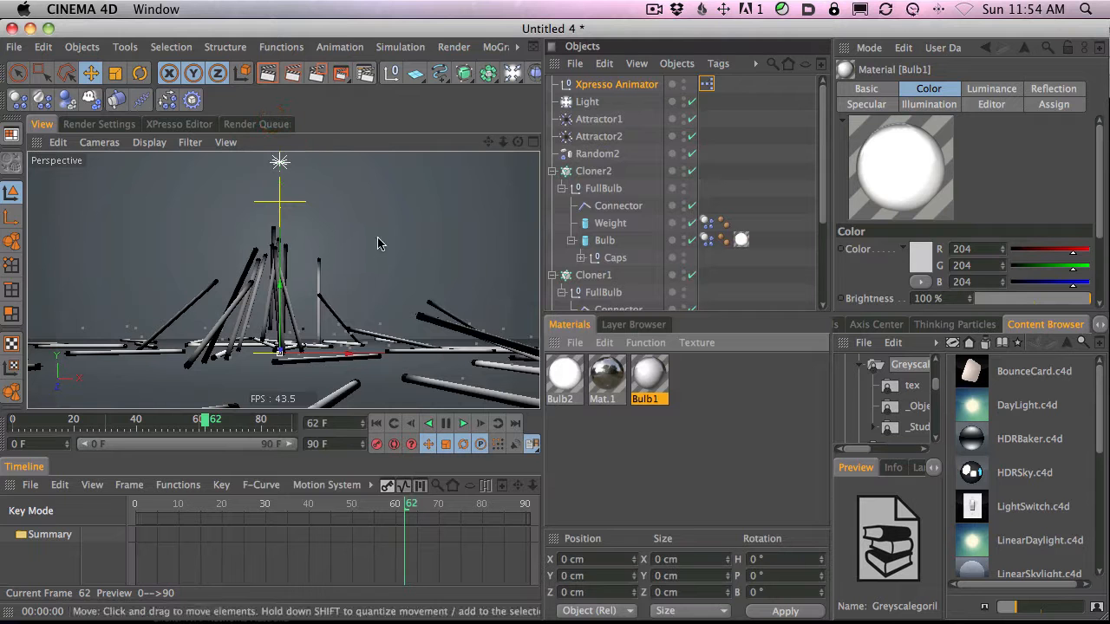
Set the Xpresso Animator's ClonerSystem1 Animator to 0 and ClonerSystem2 Animator to 54.
left_click(646, 84)
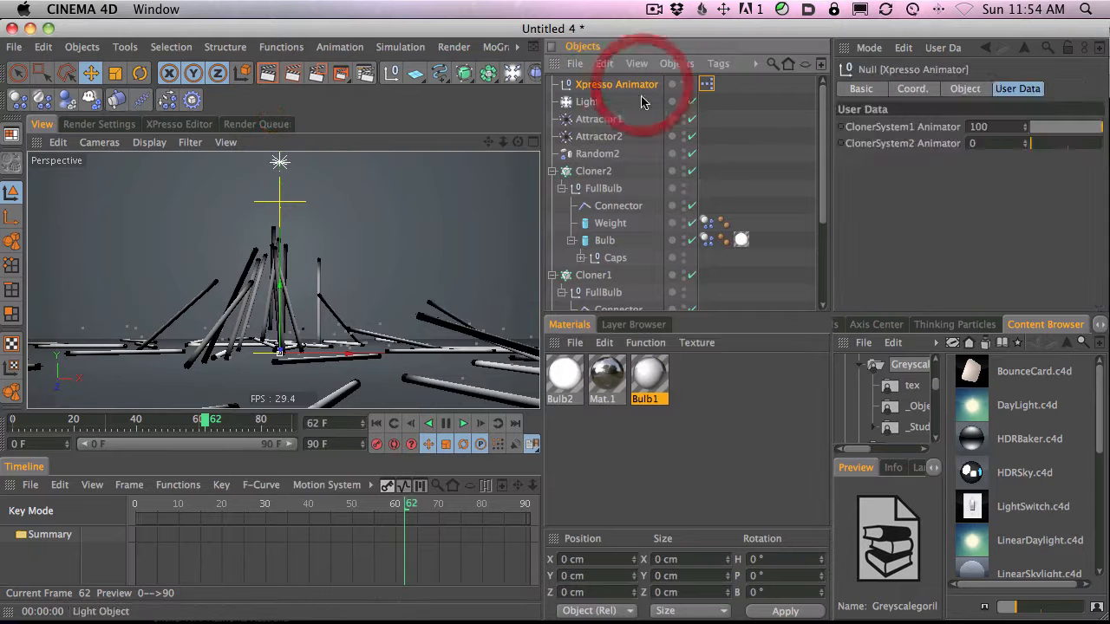
left_click_drag(1046, 129, 1069, 144)
Switch to Safari to review the bulbs' motion in the MTV Australia reference video, and return to Cinema 4D.
key("super+Tab")
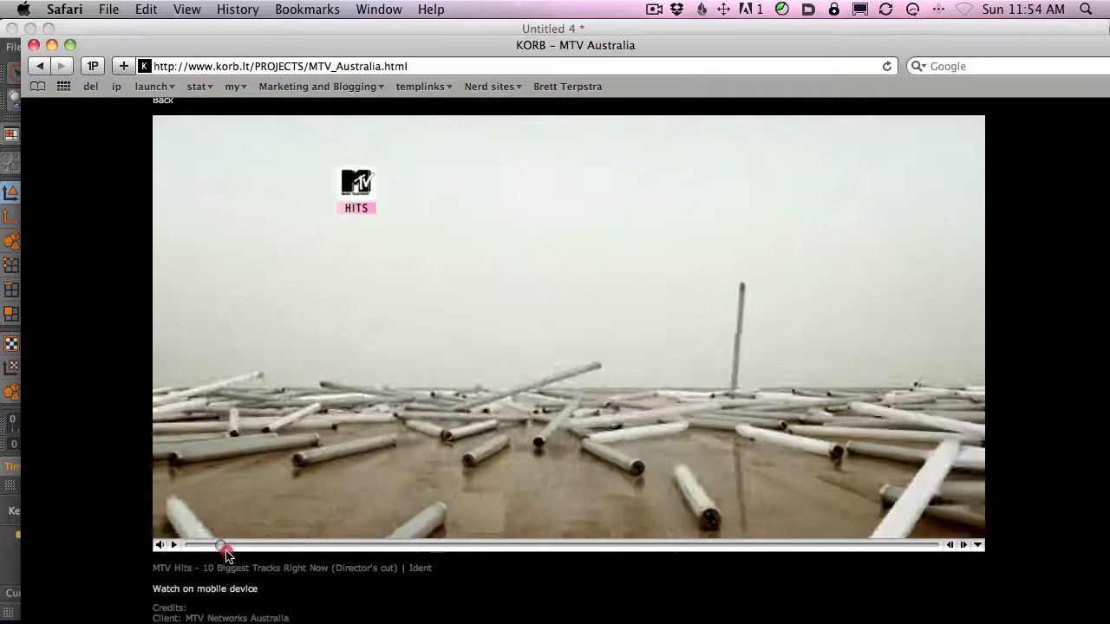
left_click(286, 549)
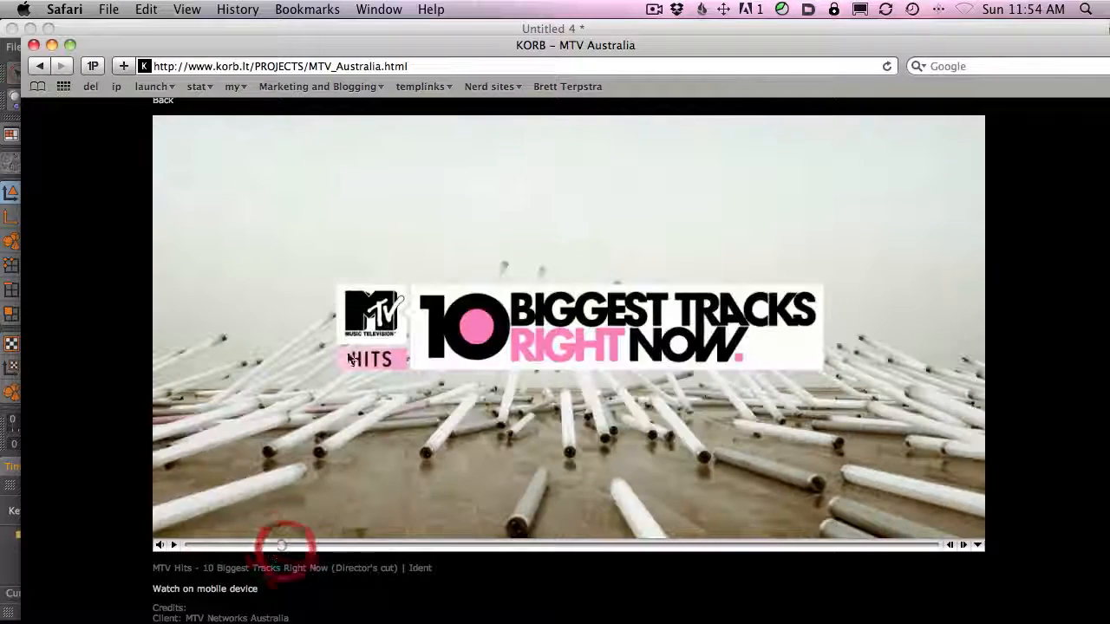
left_click(293, 29)
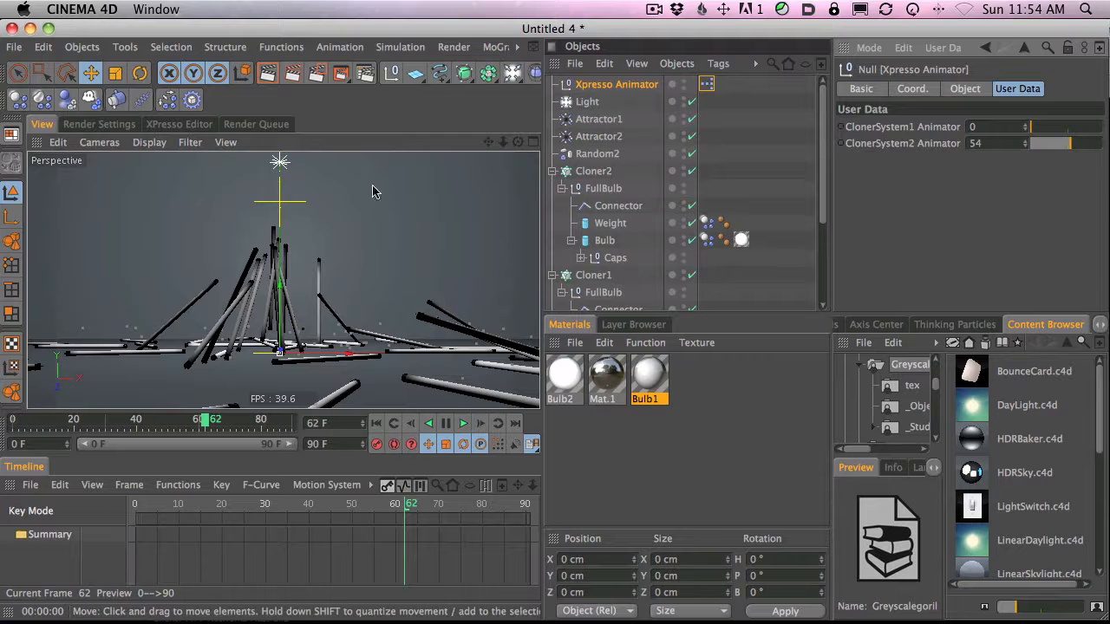